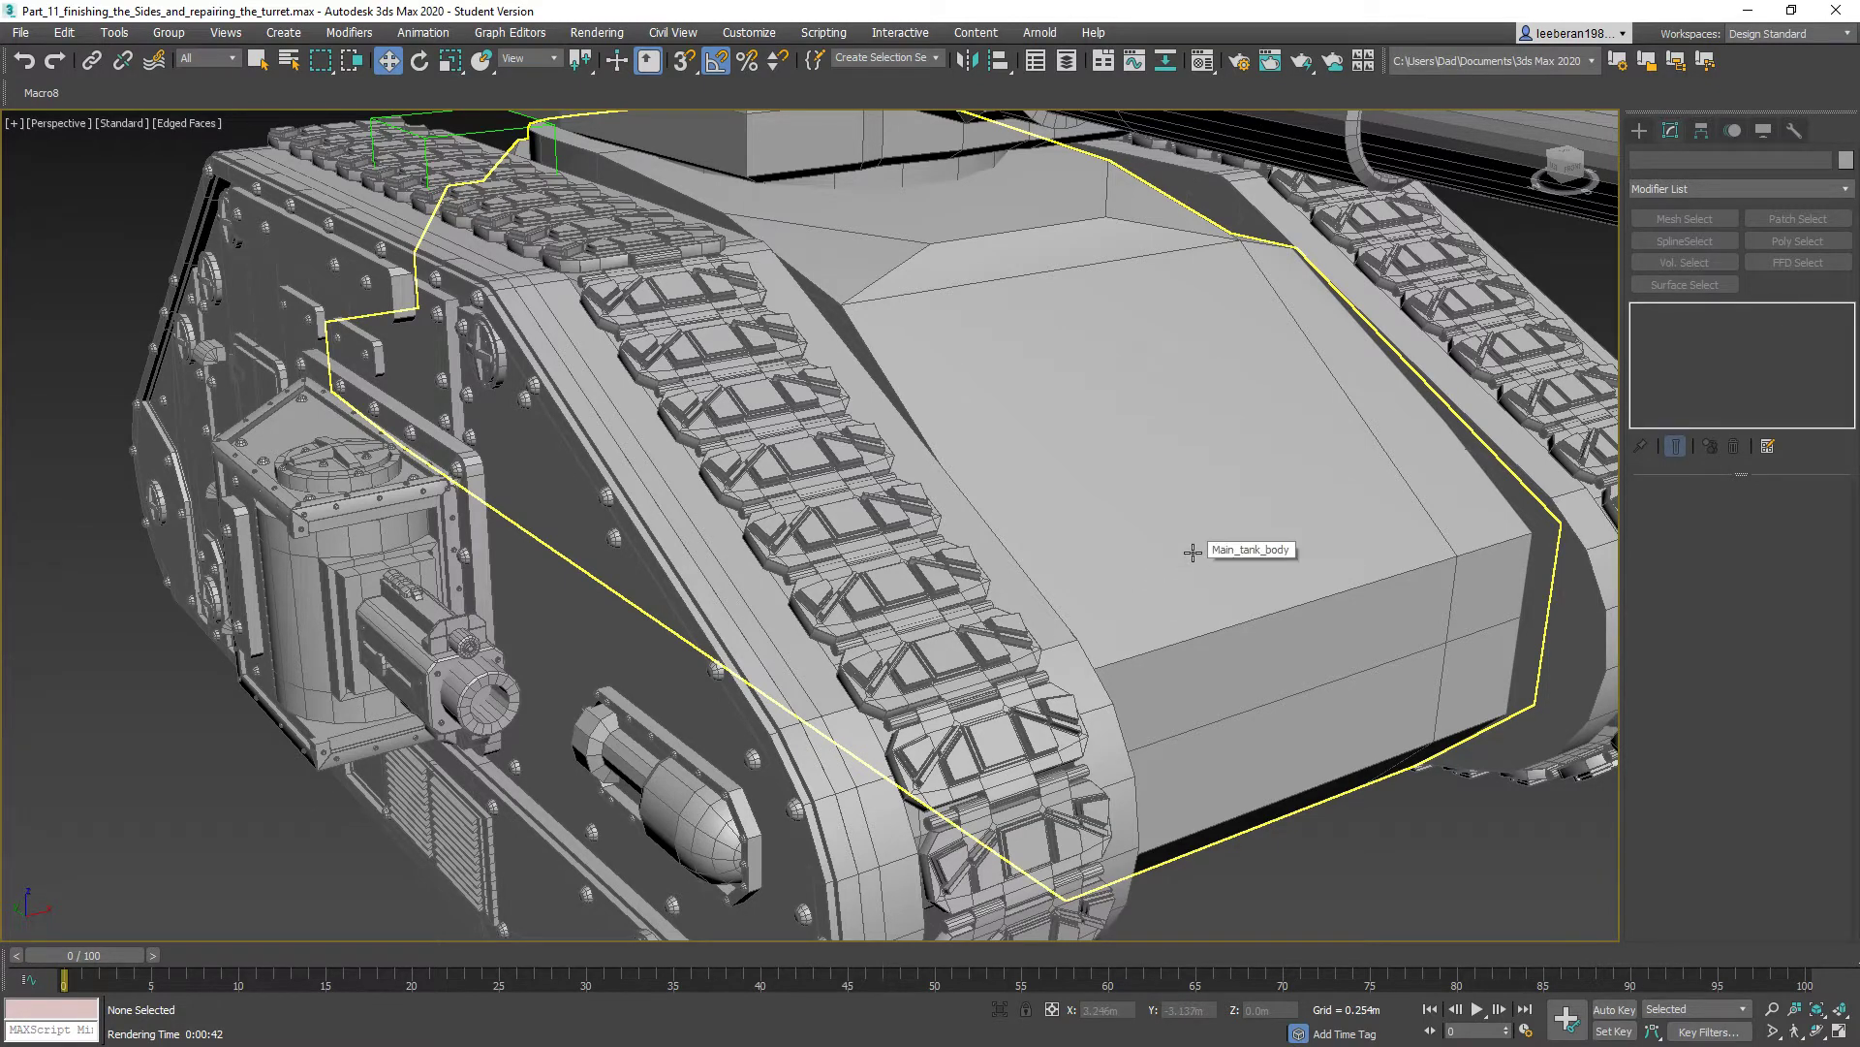
# - Examine the tank's front hull, both tread assemblies and the side armour from several angles
pyautogui.scroll(-2, 1173, 522)
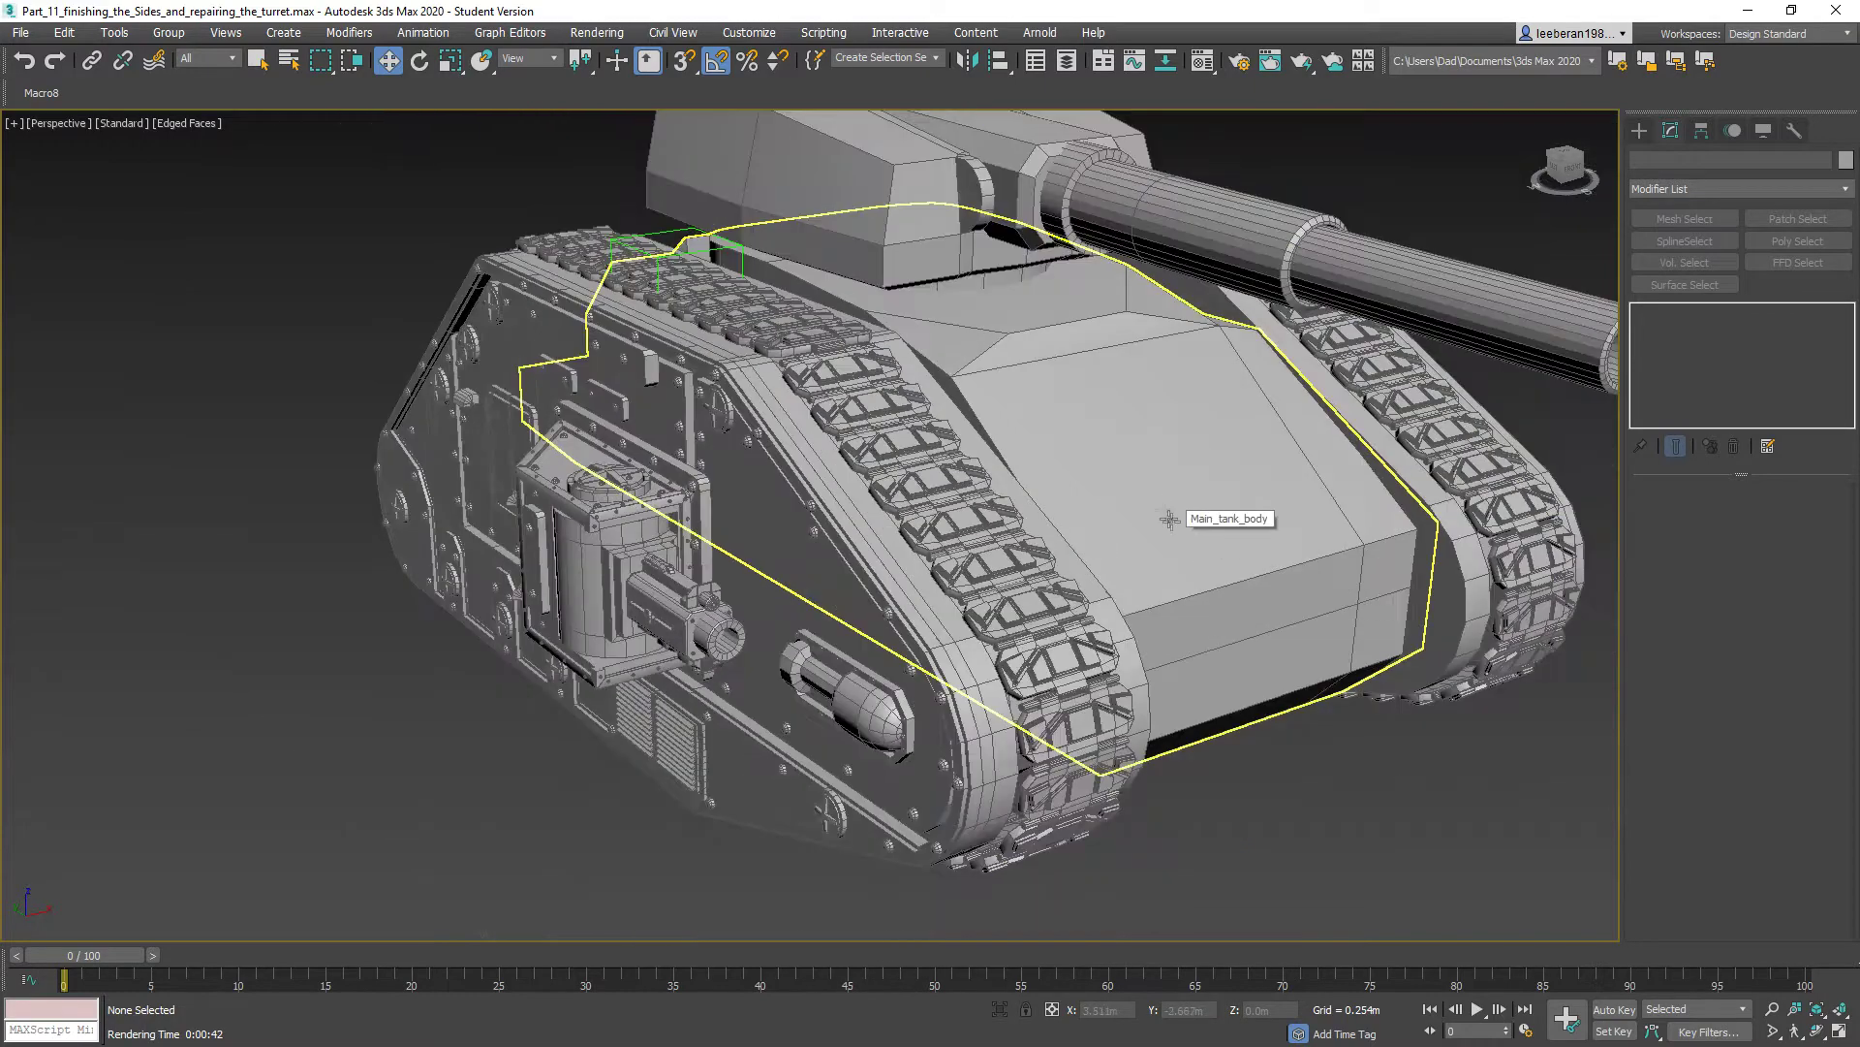
pyautogui.keyDown('alt'); pyautogui.moveTo(1160, 504); pyautogui.dragTo(1172, 507, button='middle'); pyautogui.keyUp('alt')
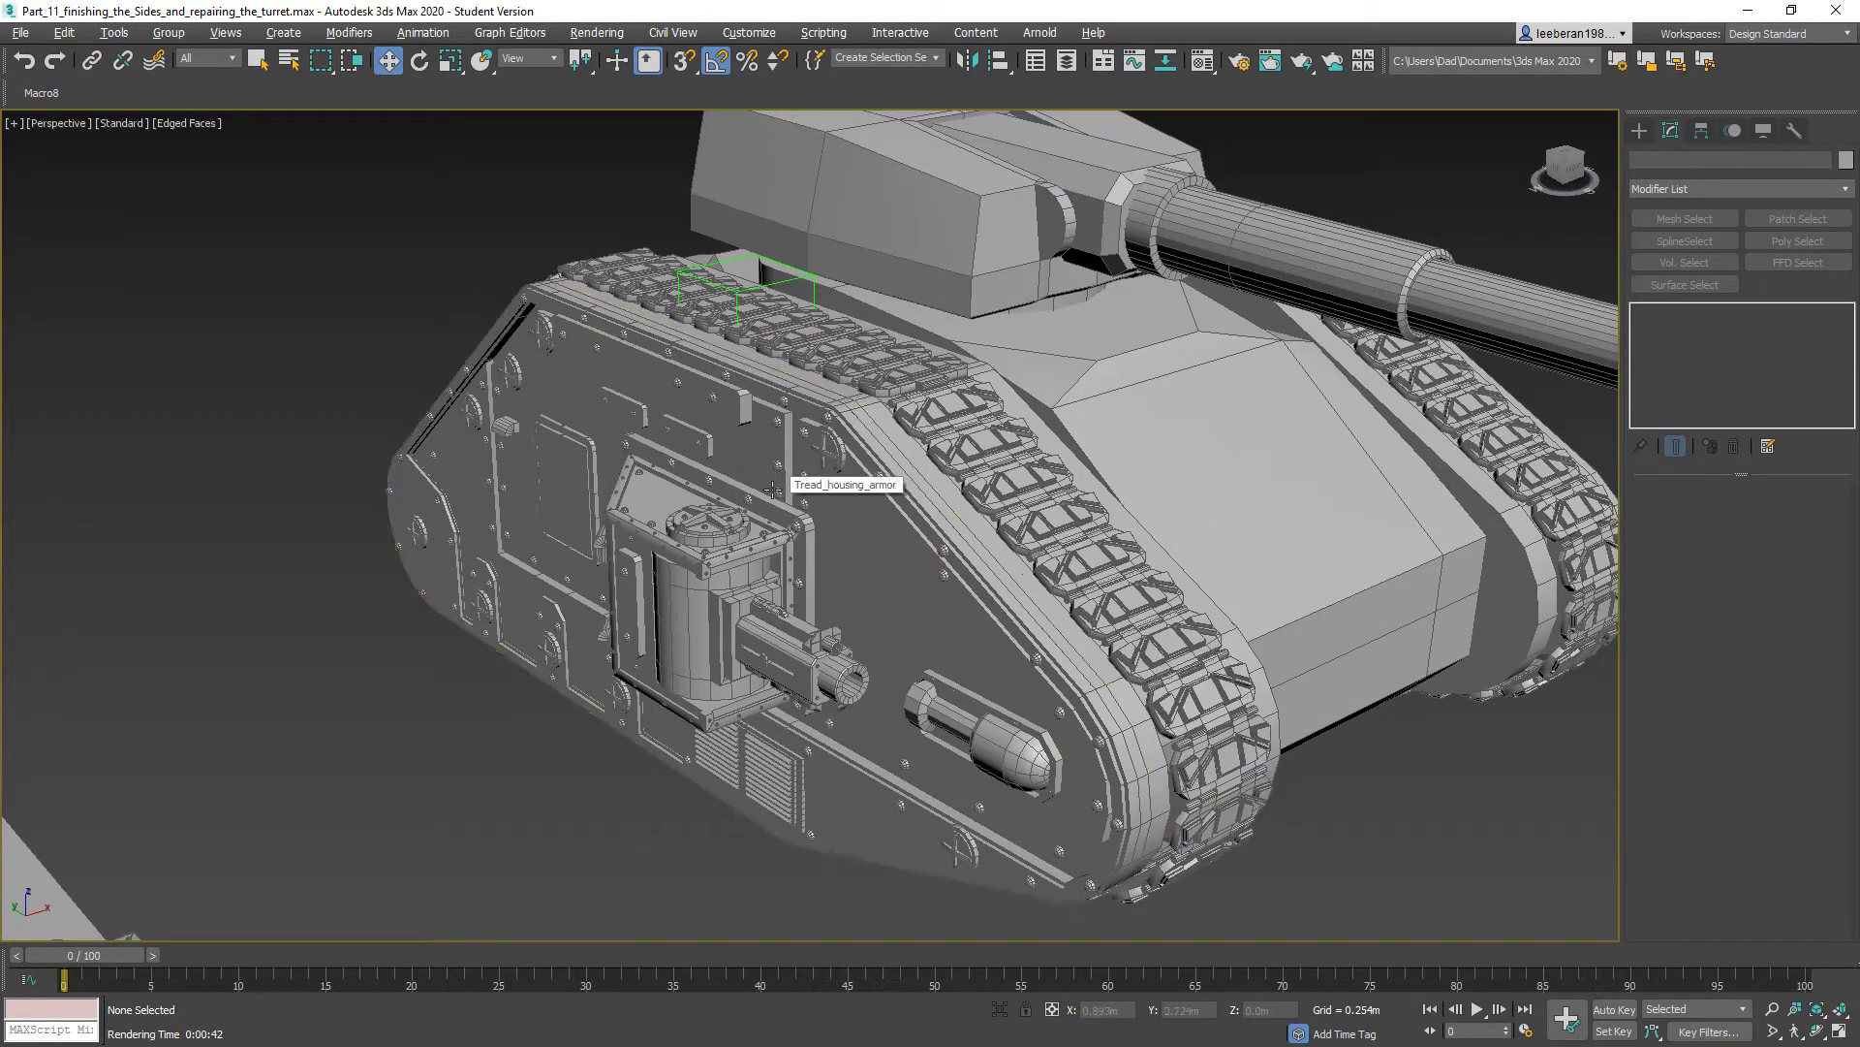
pyautogui.keyDown('alt'); pyautogui.moveTo(775, 487); pyautogui.dragTo(956, 497, button='middle'); pyautogui.keyUp('alt')
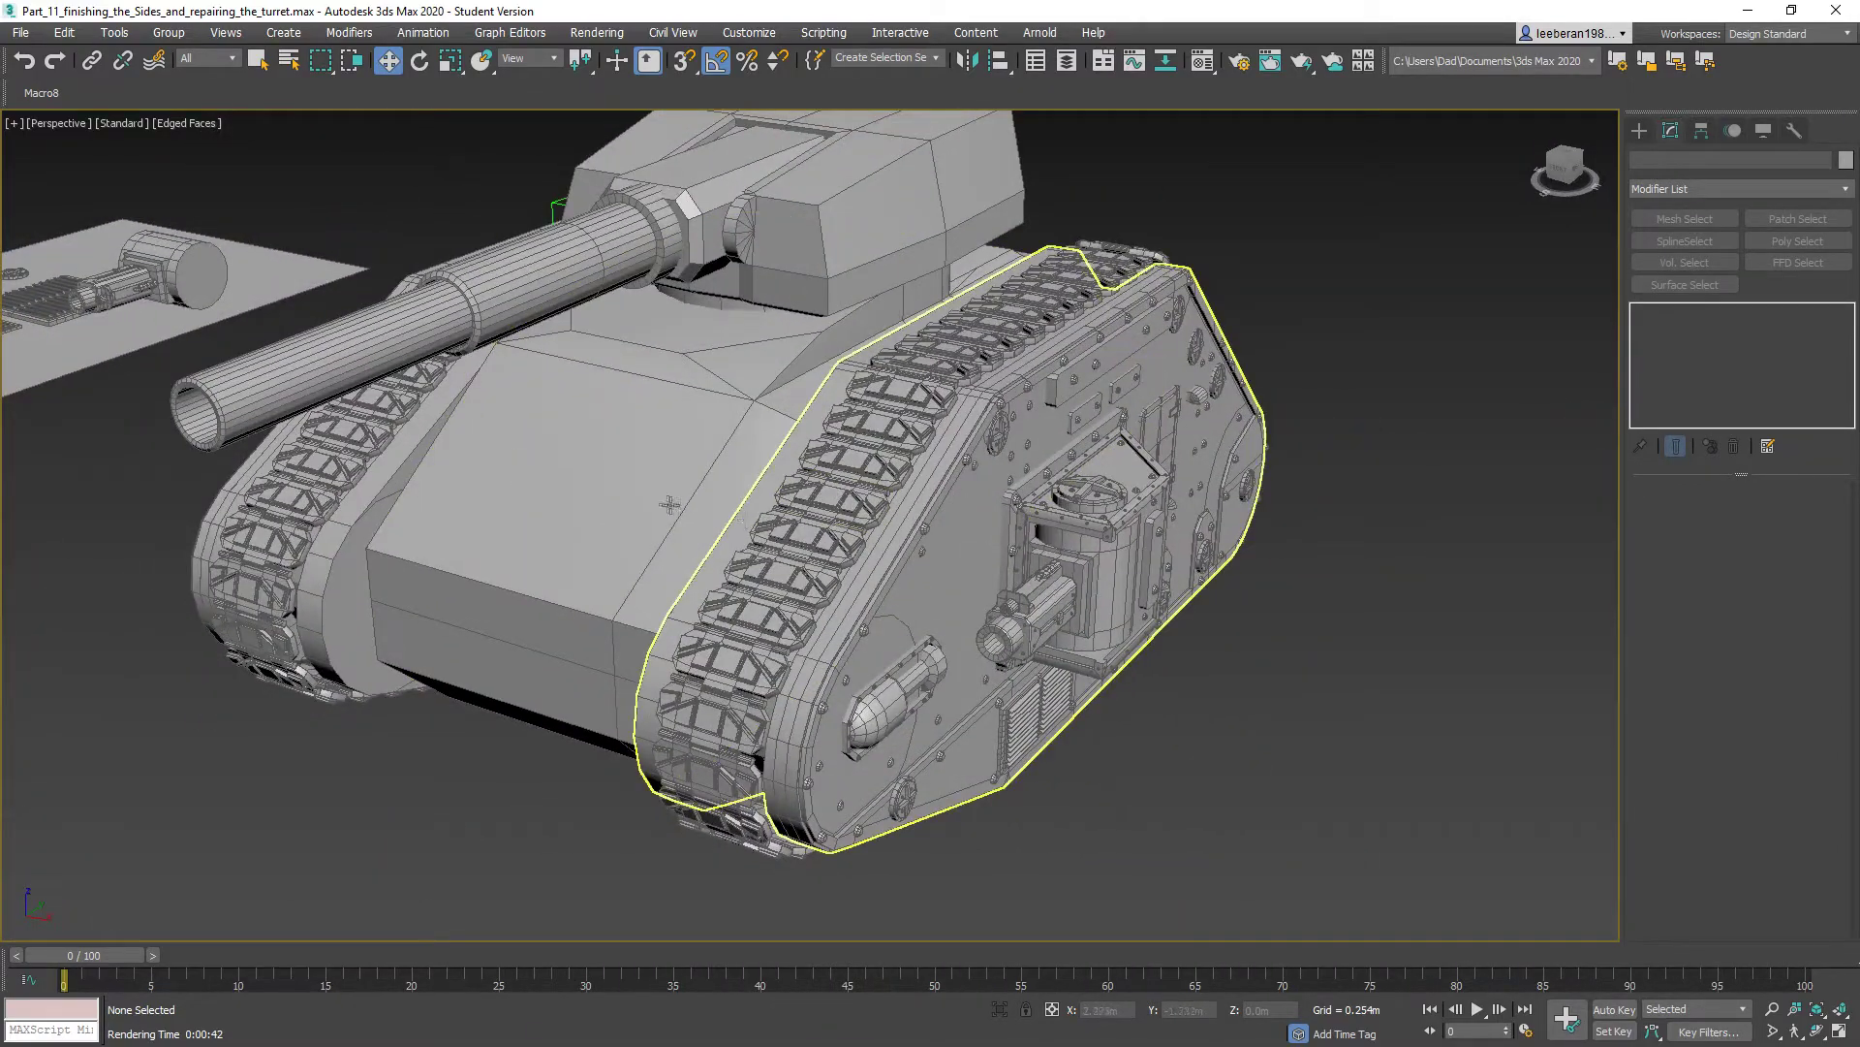
pyautogui.keyDown('alt'); pyautogui.moveTo(669, 504); pyautogui.dragTo(741, 508, button='middle'); pyautogui.keyUp('alt')
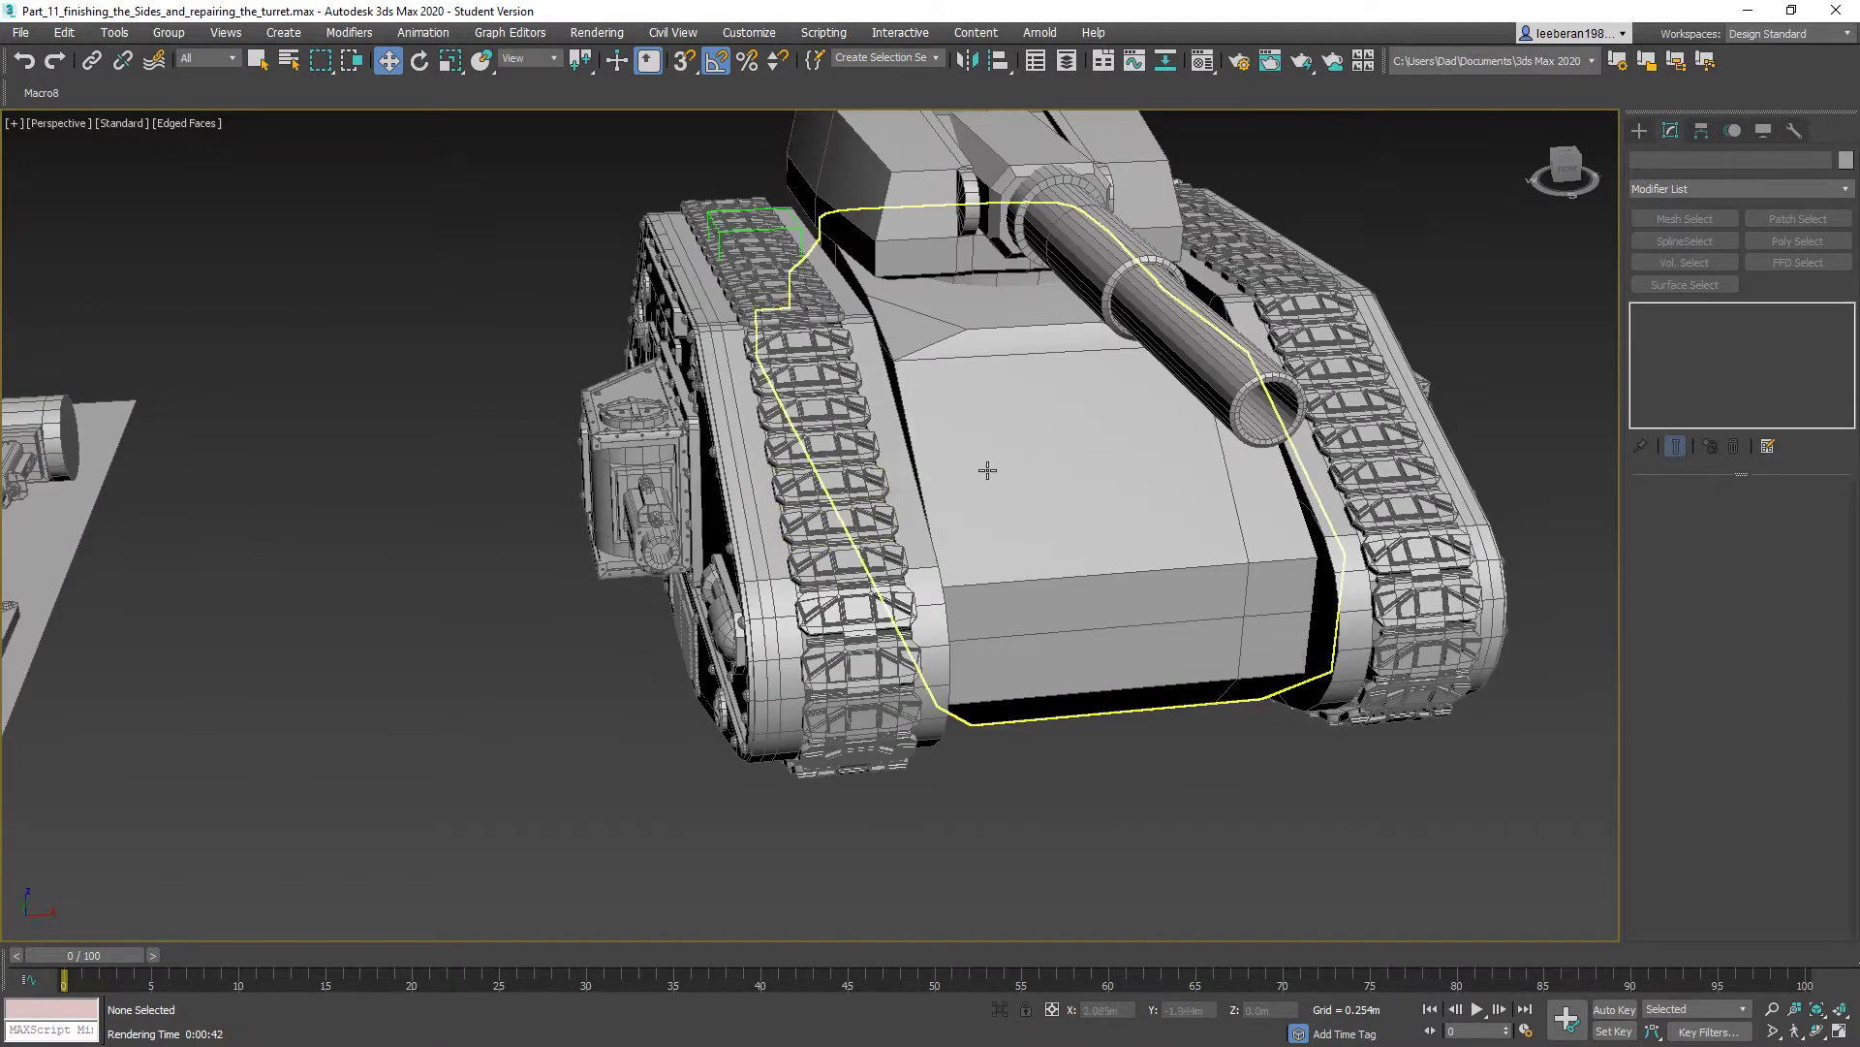
pyautogui.keyDown('alt'); pyautogui.moveTo(989, 469); pyautogui.dragTo(800, 626, button='middle'); pyautogui.keyUp('alt')
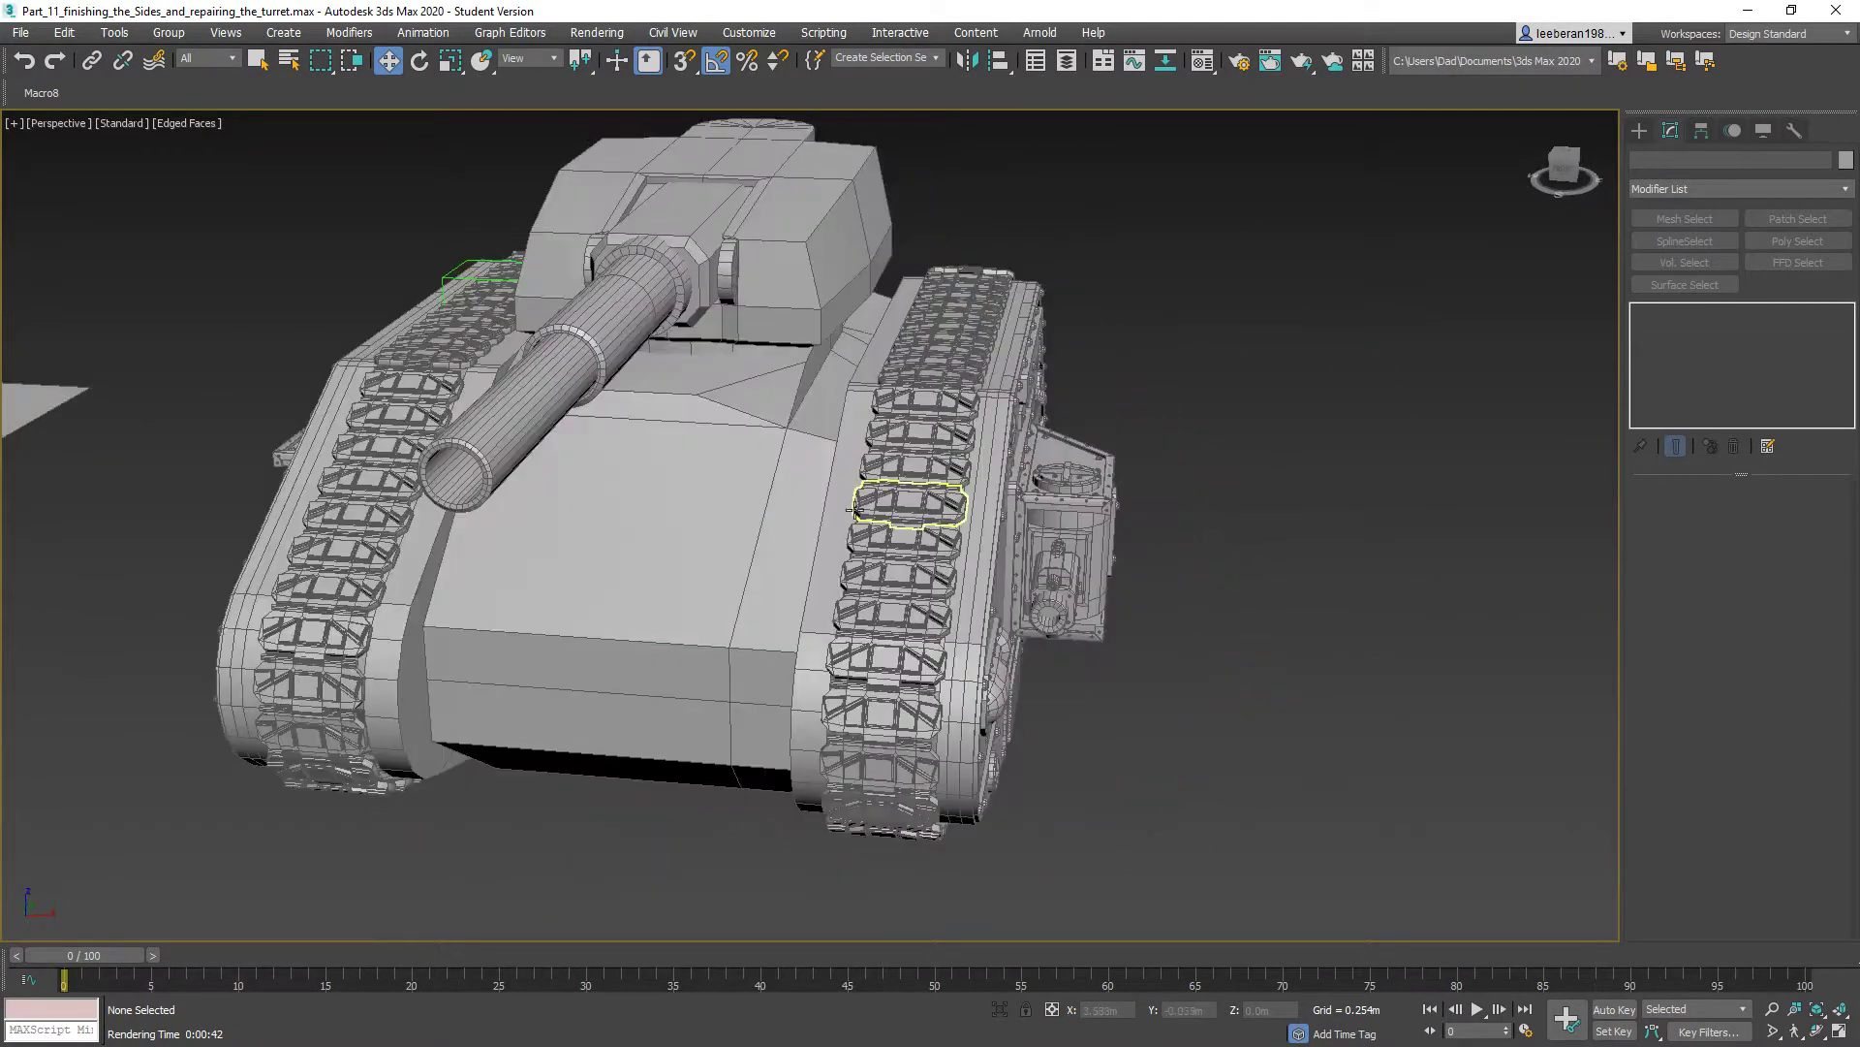
pyautogui.keyDown('alt'); pyautogui.moveTo(698, 562); pyautogui.dragTo(724, 350, button='middle'); pyautogui.keyUp('alt')
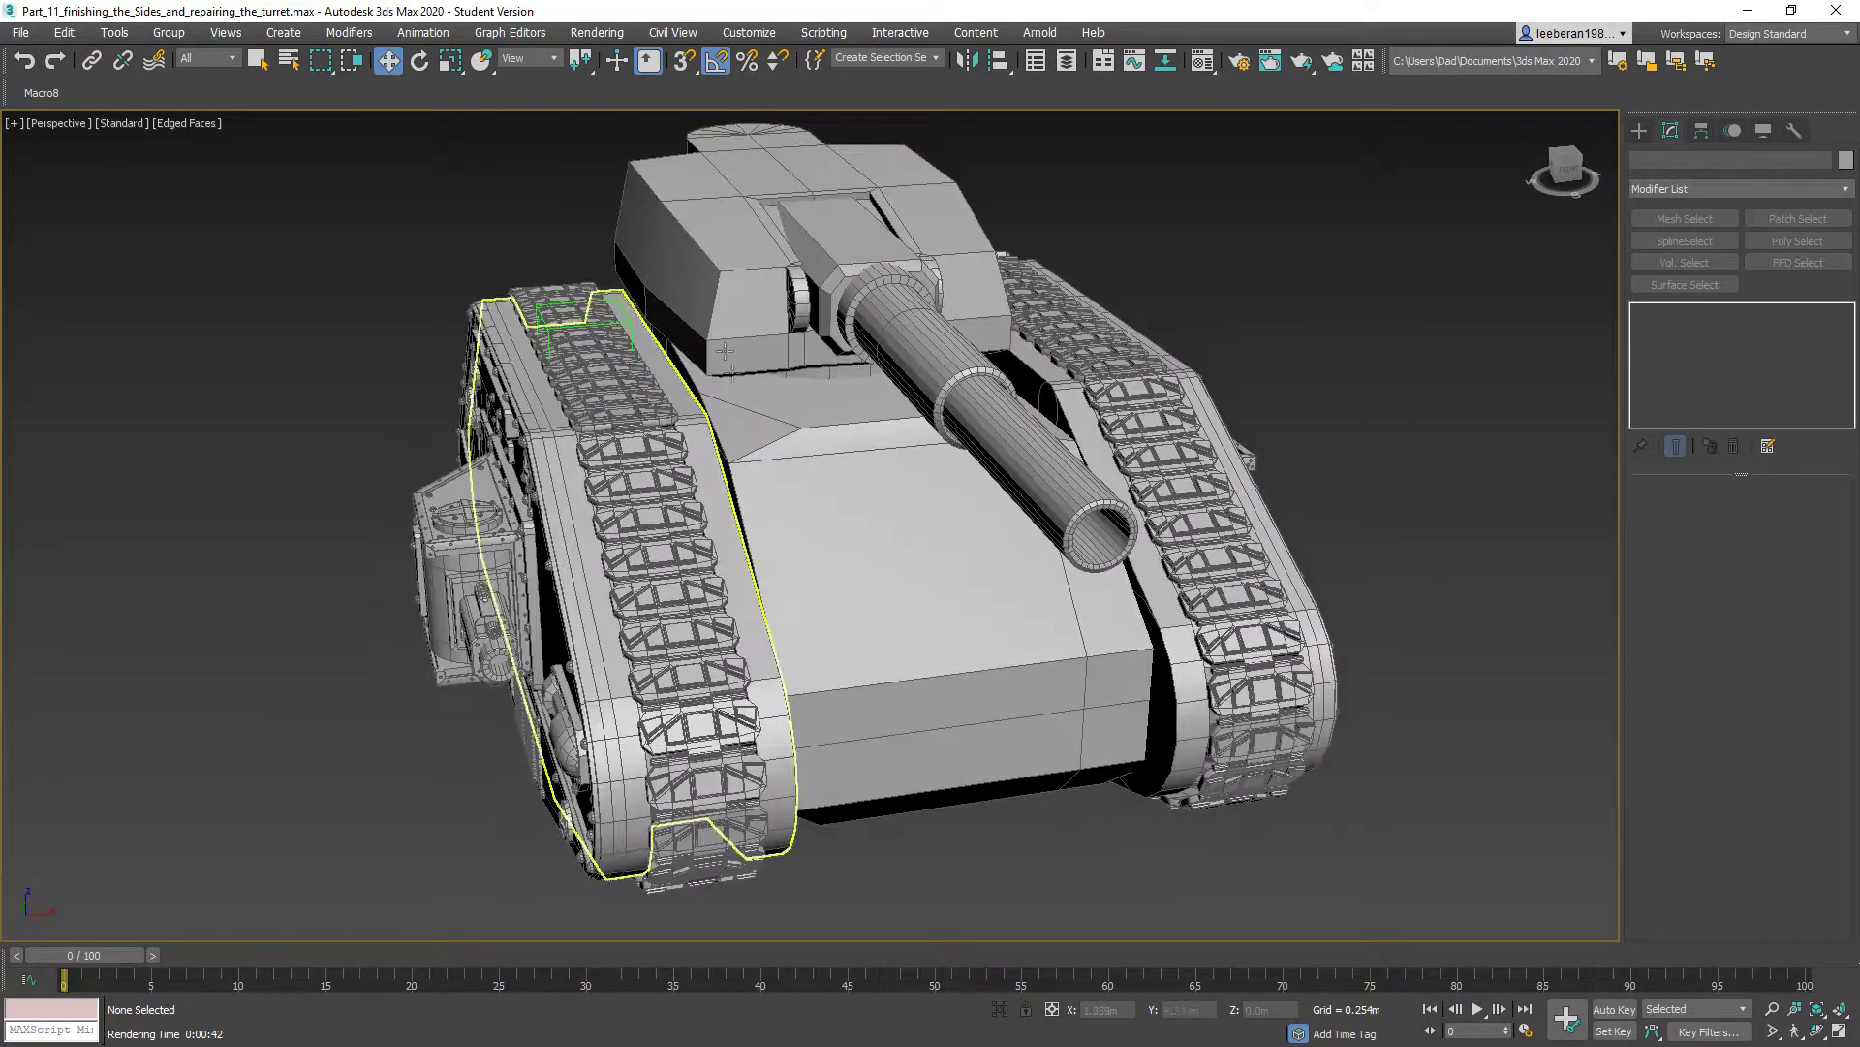
pyautogui.moveTo(866, 485)
pyautogui.keyDown('alt'); pyautogui.mouseDown(button='middle')
pyautogui.moveTo(872, 442)
pyautogui.moveTo(925, 489)
pyautogui.moveTo(862, 468)
pyautogui.mouseUp(button='middle'); pyautogui.keyUp('alt')
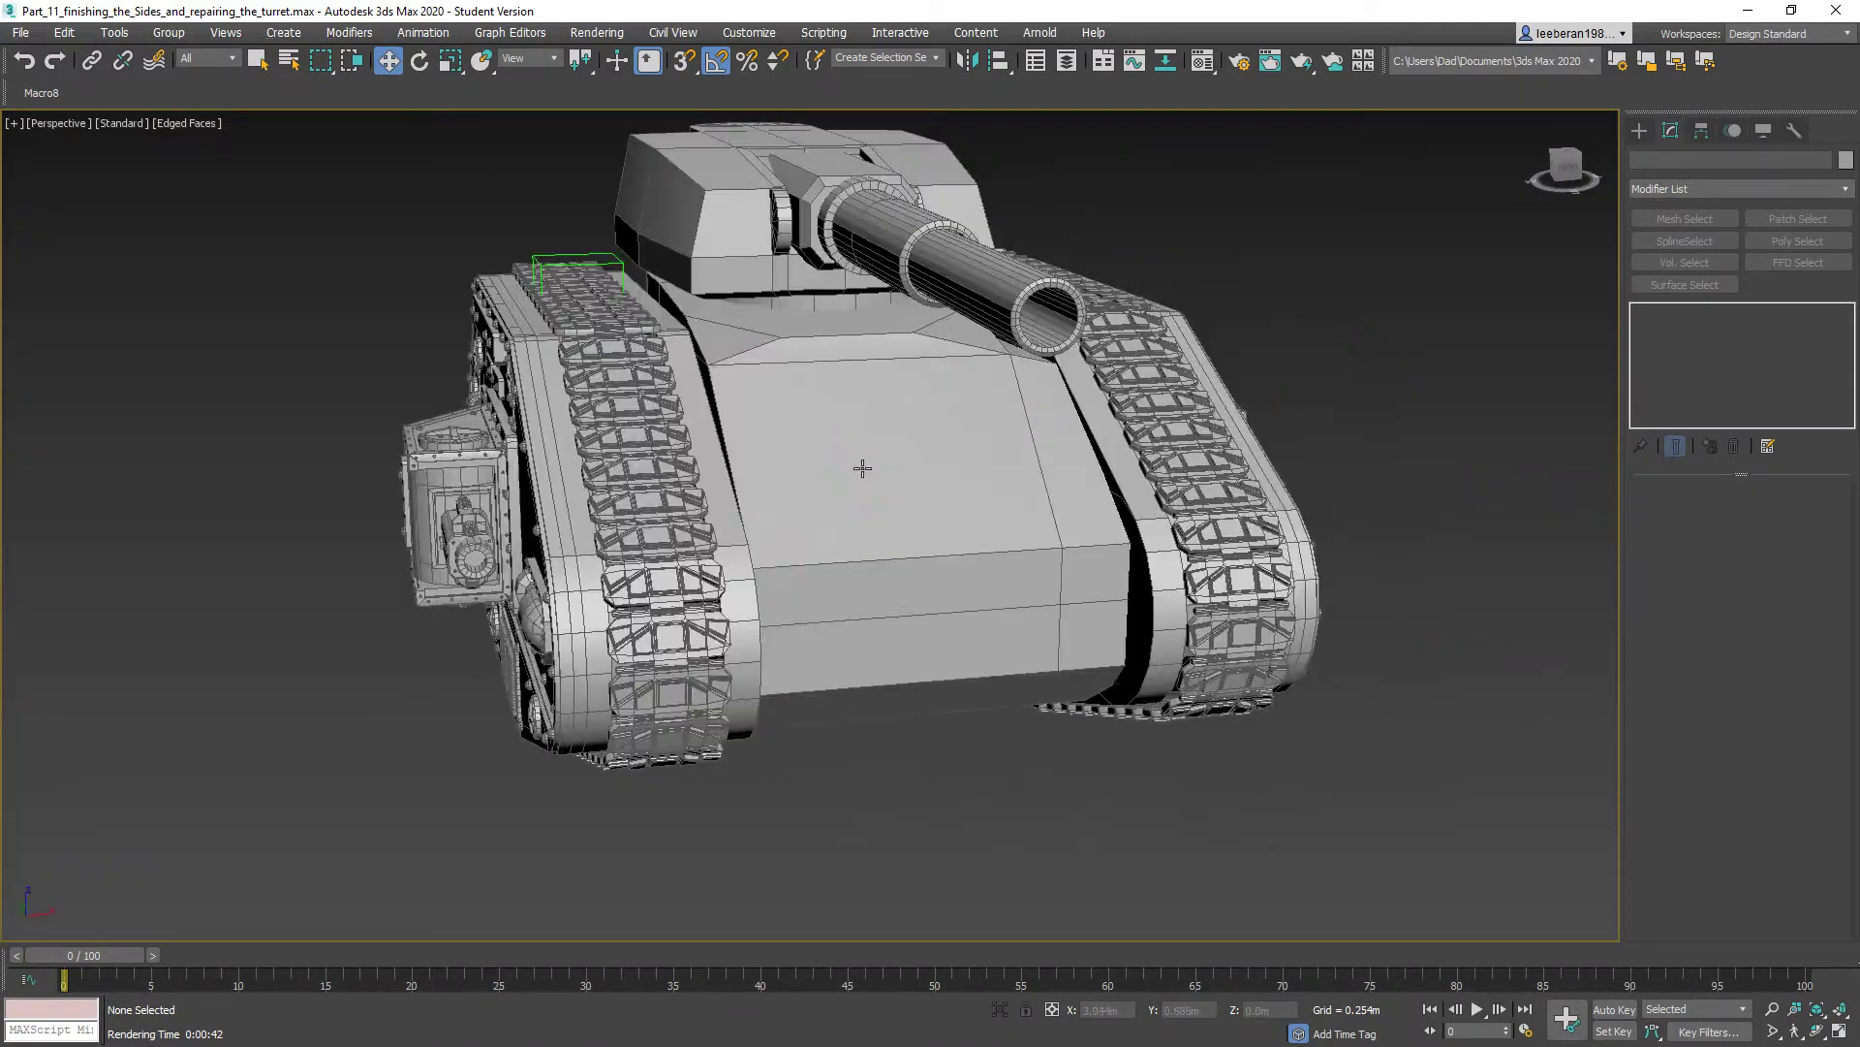
pyautogui.scroll(2, 856, 472)
pyautogui.moveTo(840, 480); pyautogui.dragTo(926, 543, button='middle')
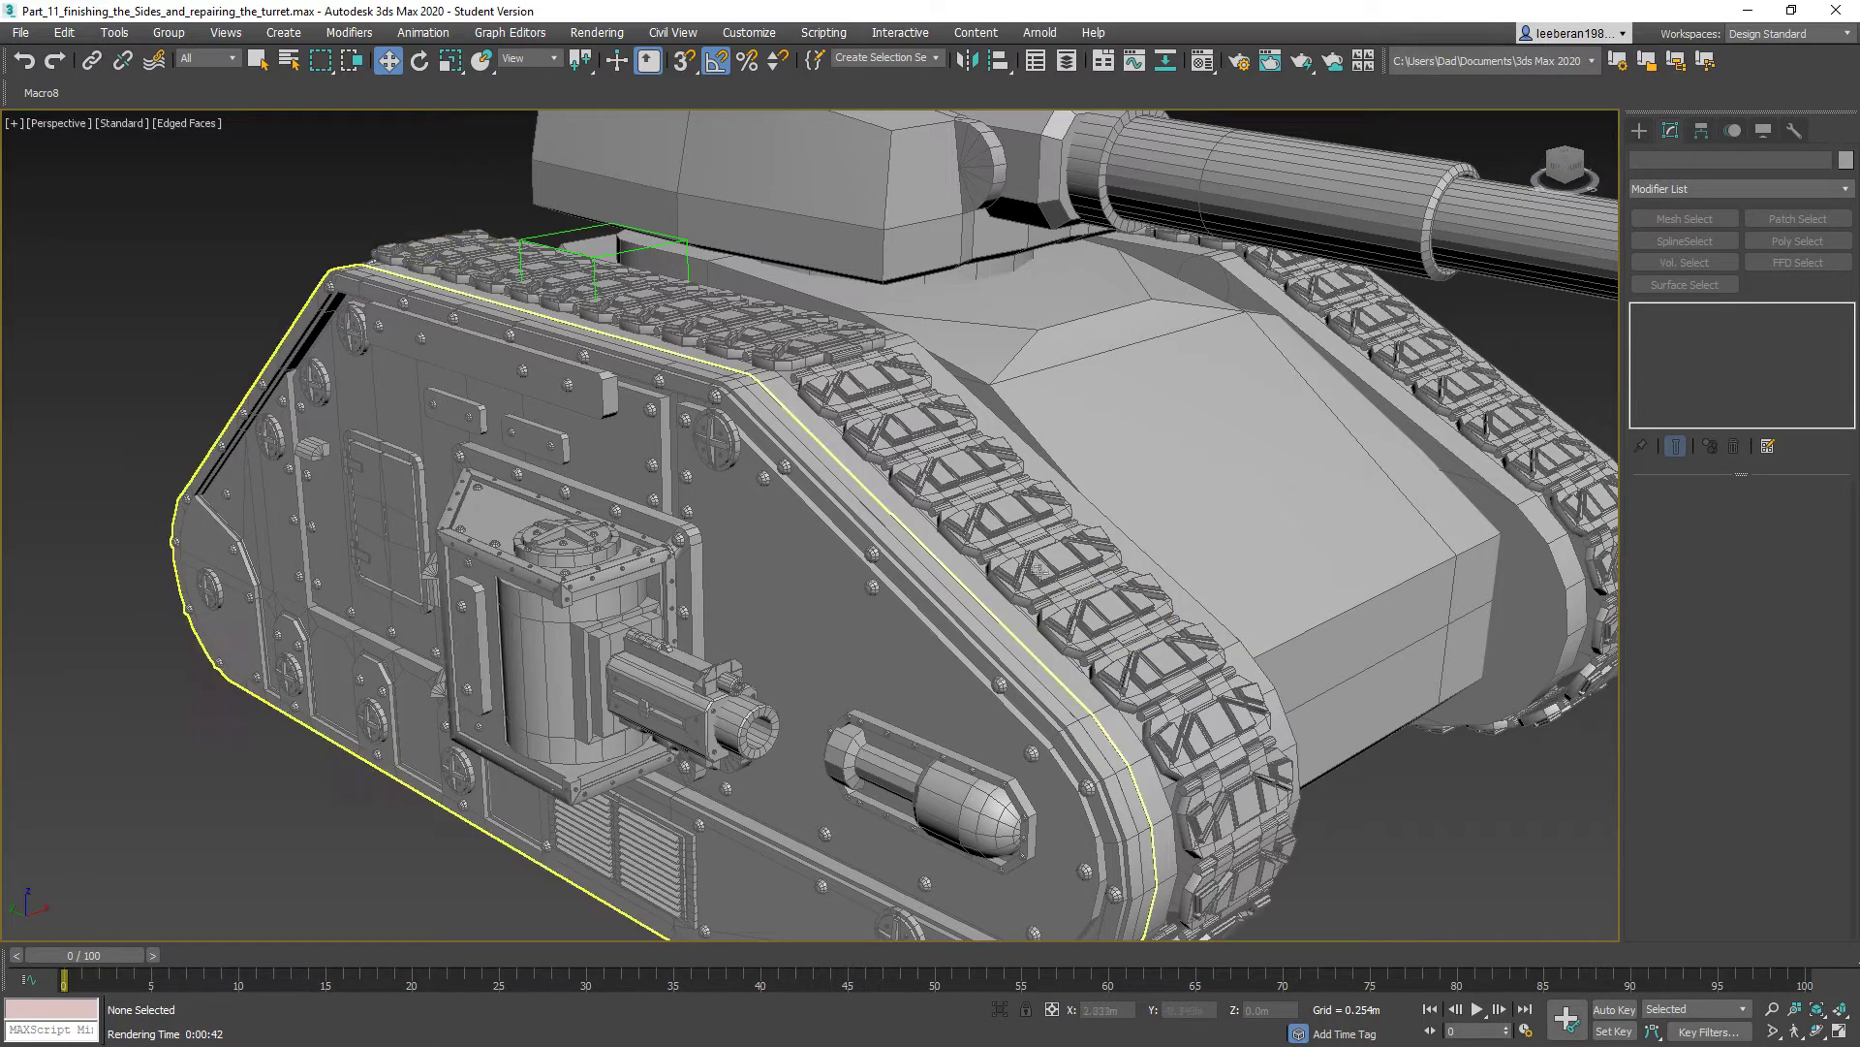
pyautogui.keyDown('alt'); pyautogui.moveTo(1017, 572); pyautogui.dragTo(984, 561, button='middle'); pyautogui.keyUp('alt')
# - Copy the sloped front strip polygon of the tread housing beside the treads, raising the copy about 0.26 m along Z
pyautogui.keyDown('alt'); pyautogui.moveTo(736, 467); pyautogui.dragTo(809, 533, button='middle'); pyautogui.keyUp('alt')
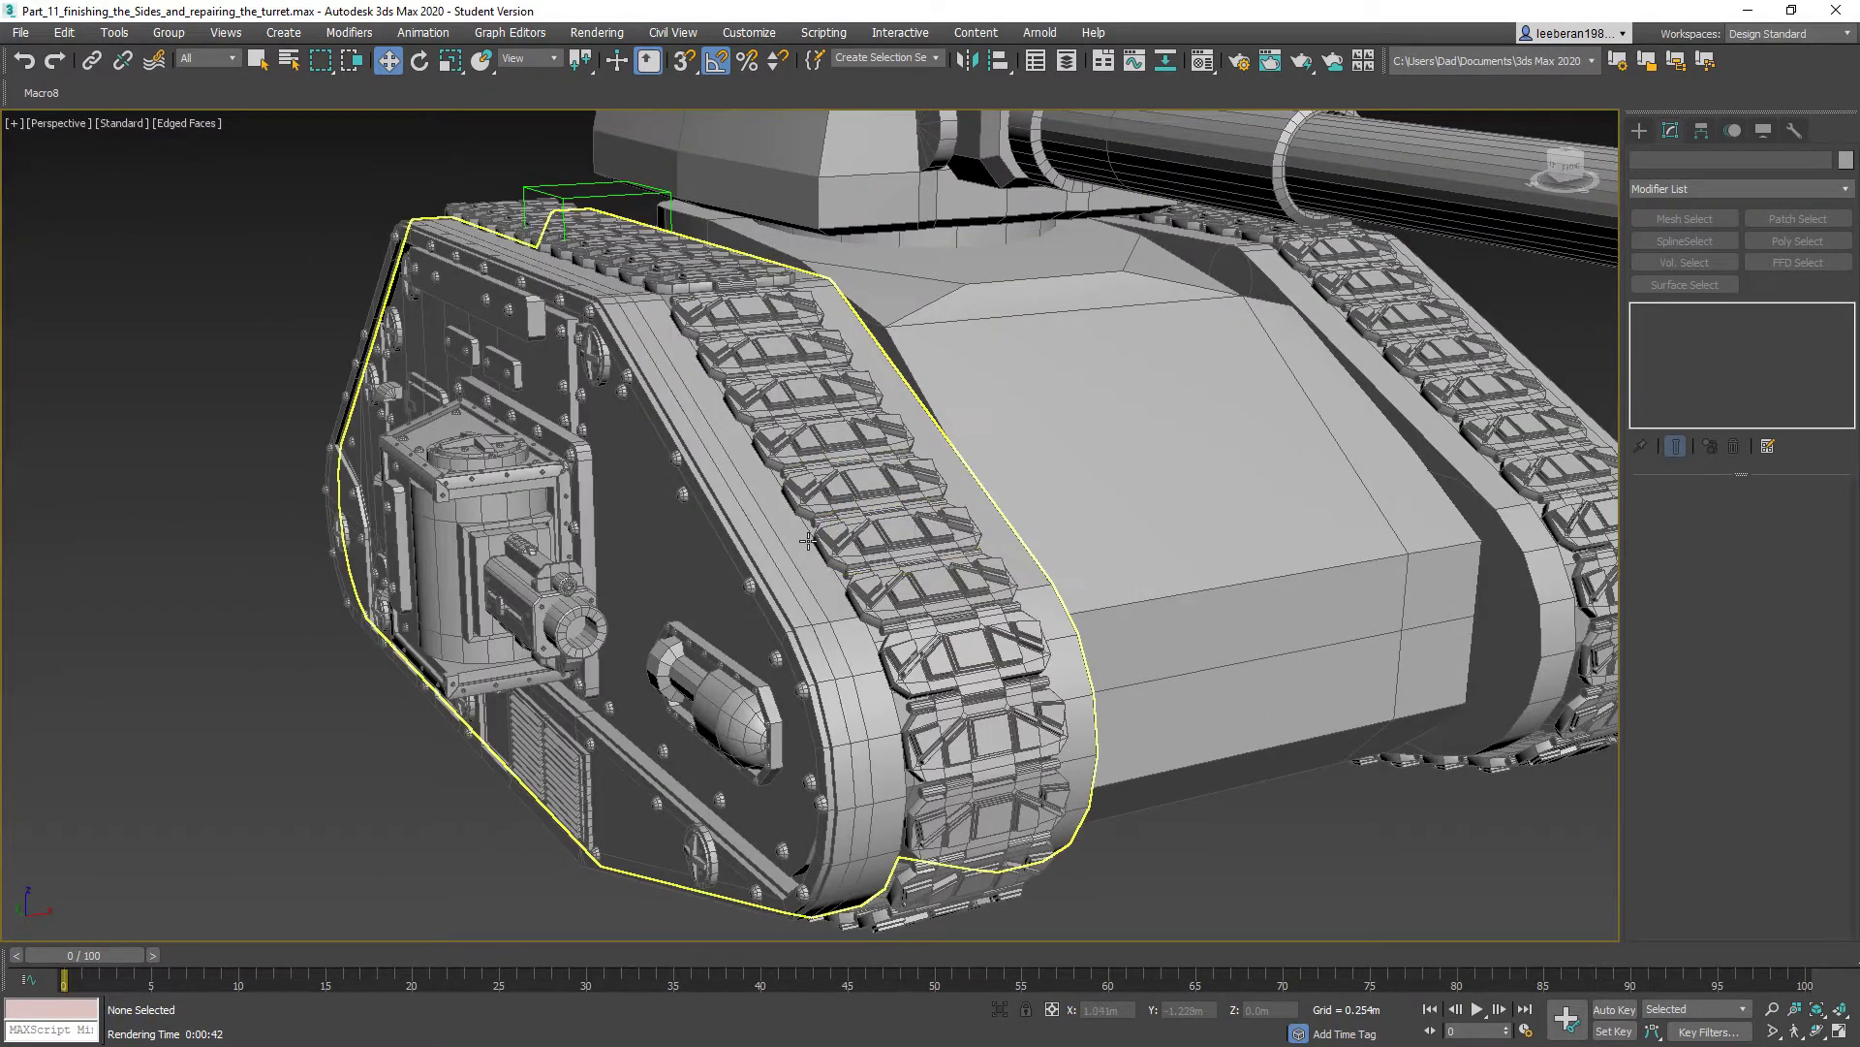
pyautogui.click(766, 498)
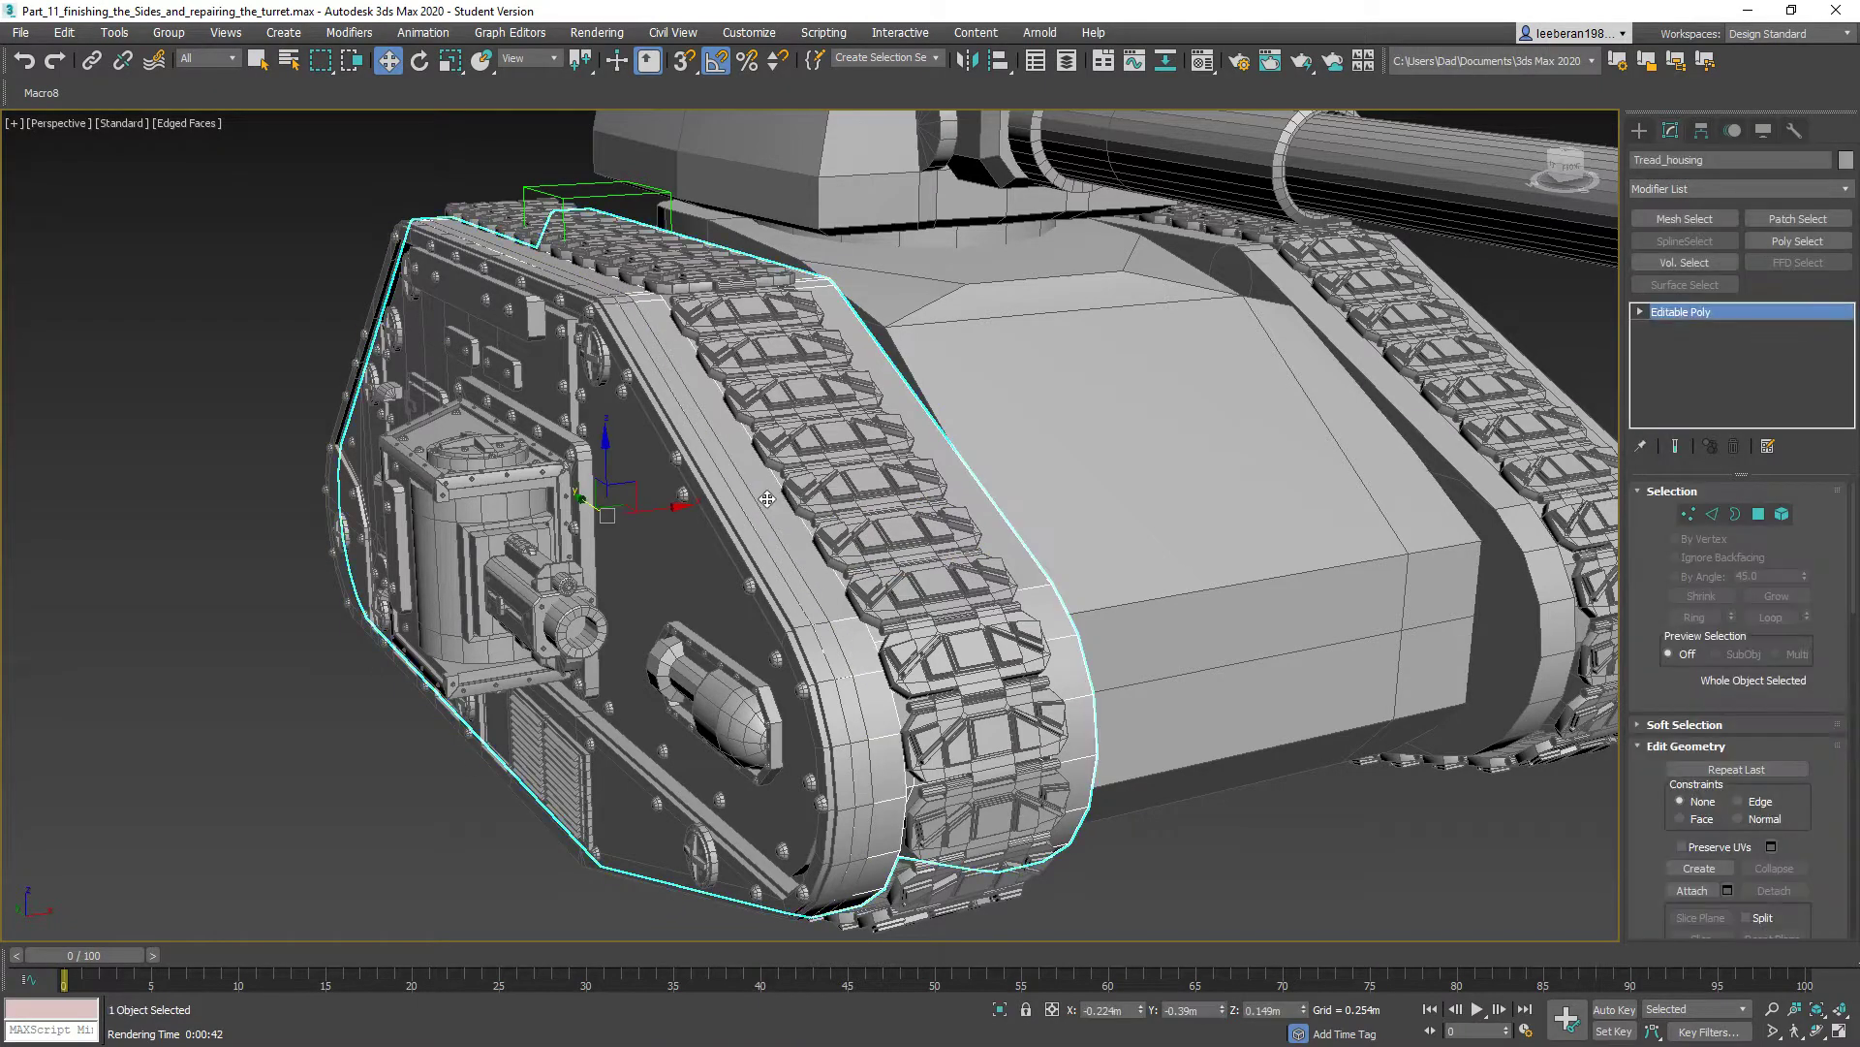
pyautogui.click(1758, 515)
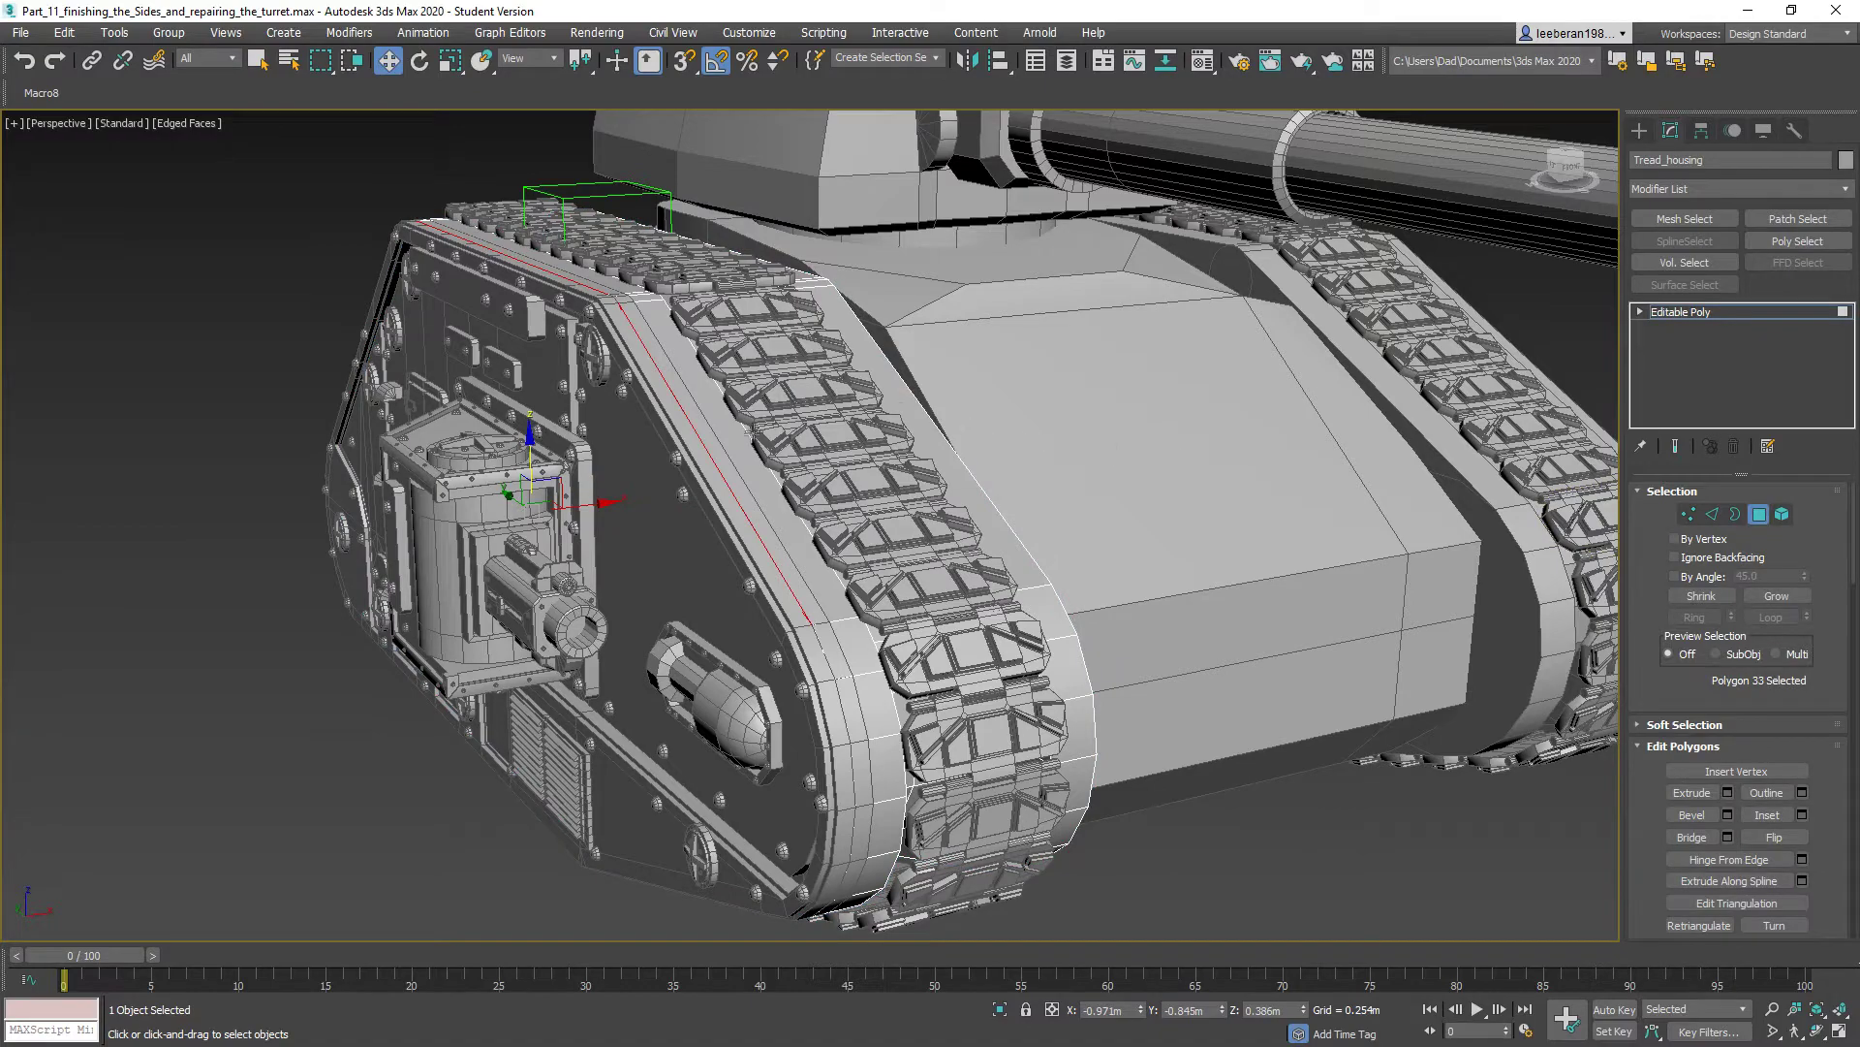
pyautogui.click(737, 444)
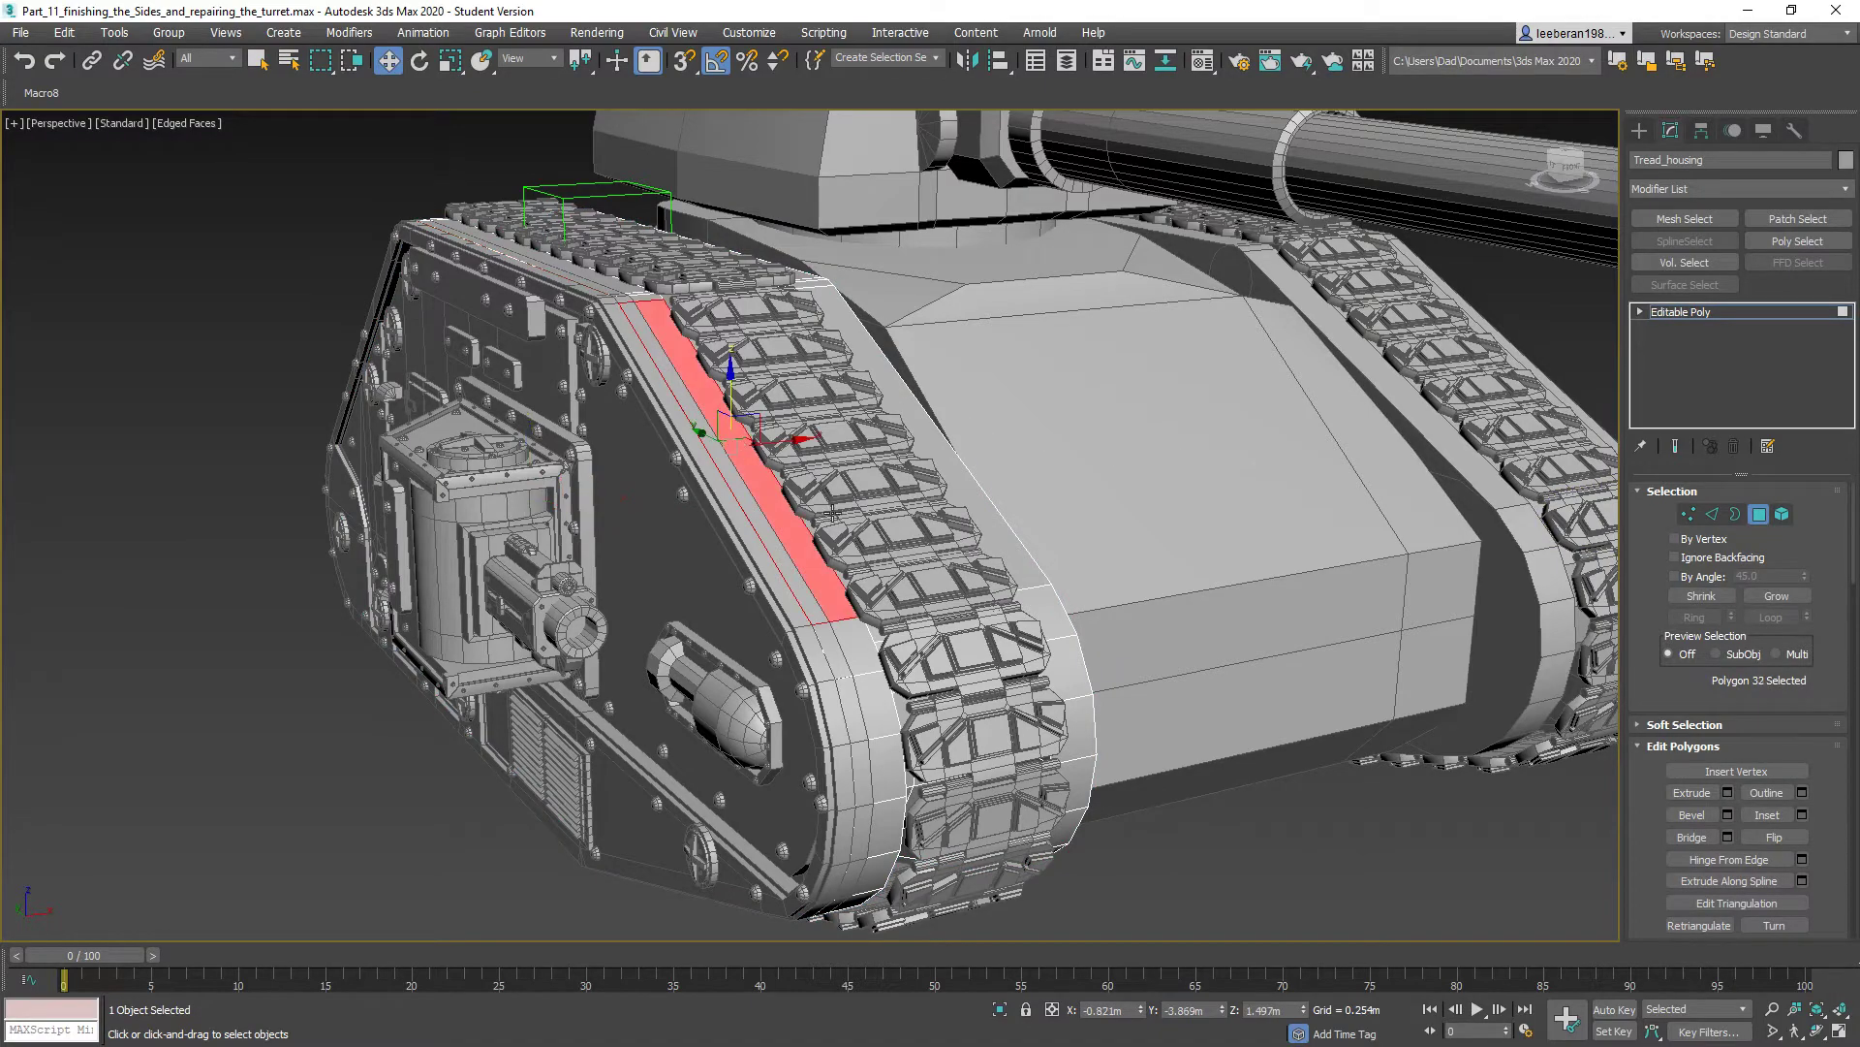
pyautogui.keyDown('alt'); pyautogui.moveTo(833, 514); pyautogui.dragTo(902, 535, button='middle'); pyautogui.keyUp('alt')
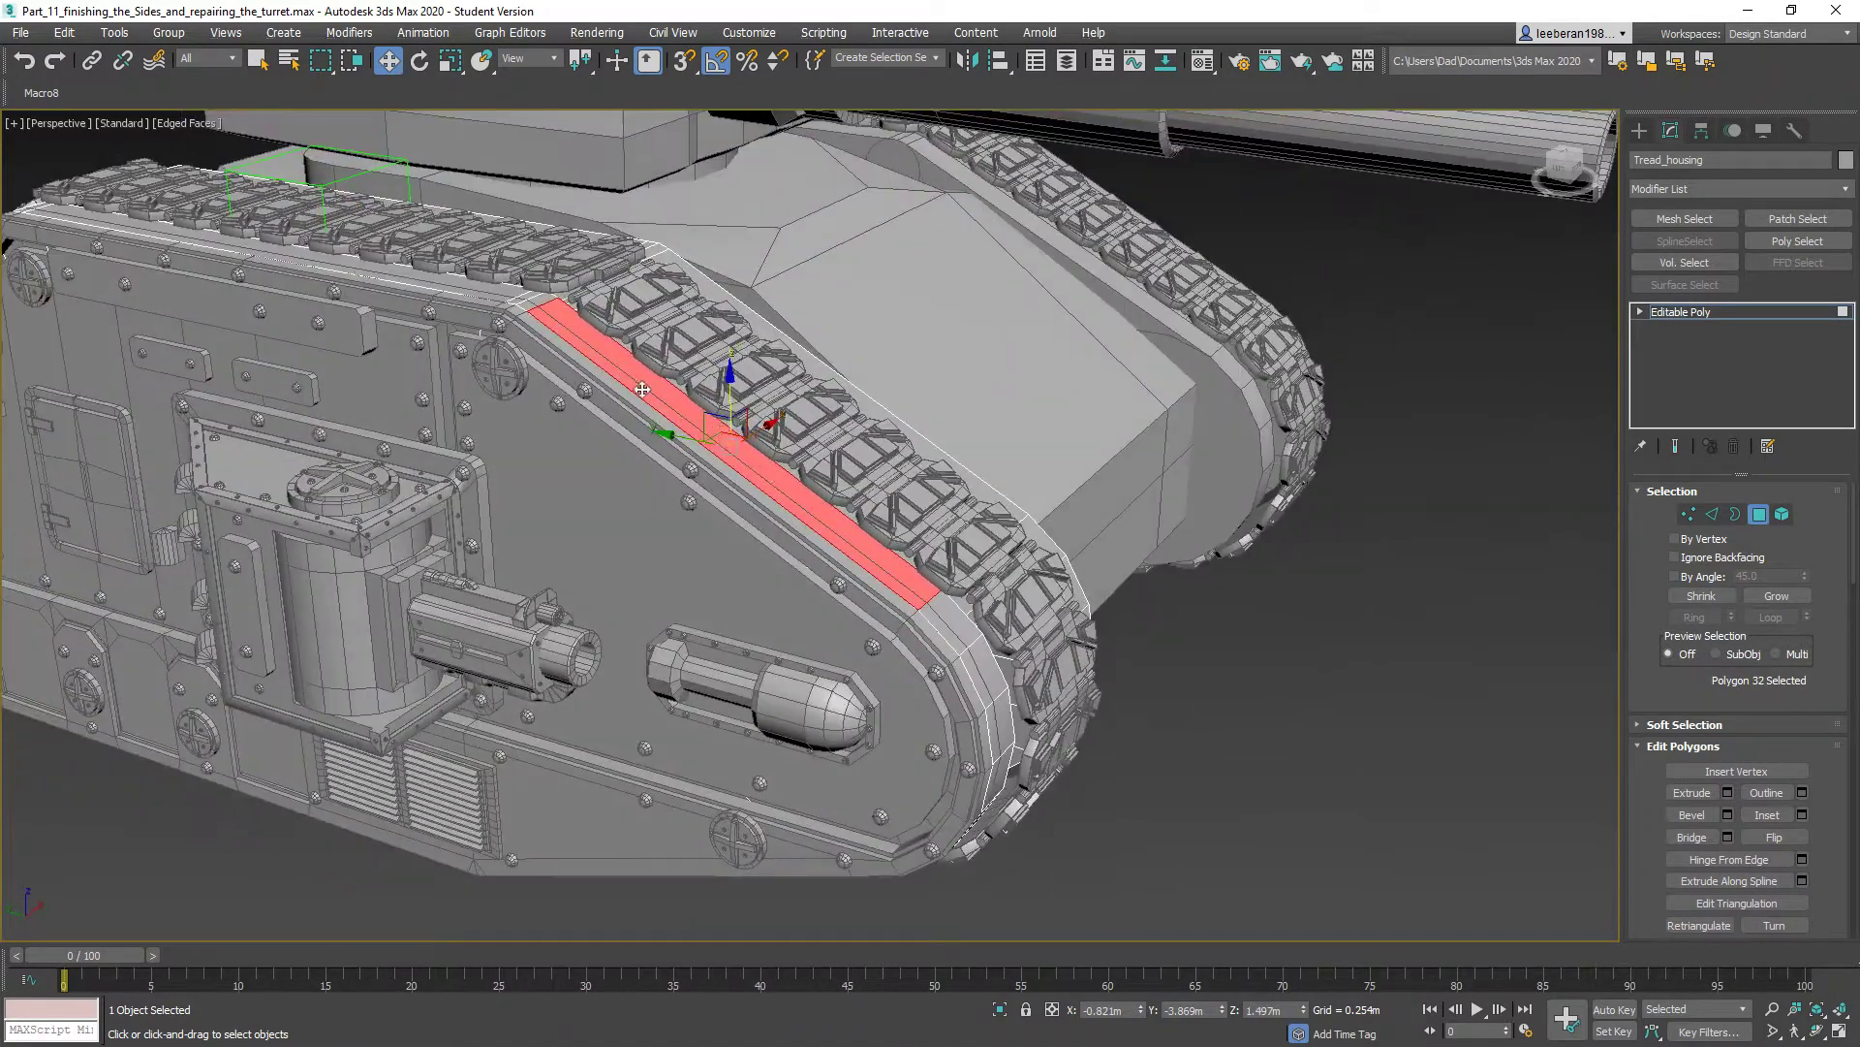
pyautogui.moveTo(642, 389); pyautogui.dragTo(971, 513, button='middle')
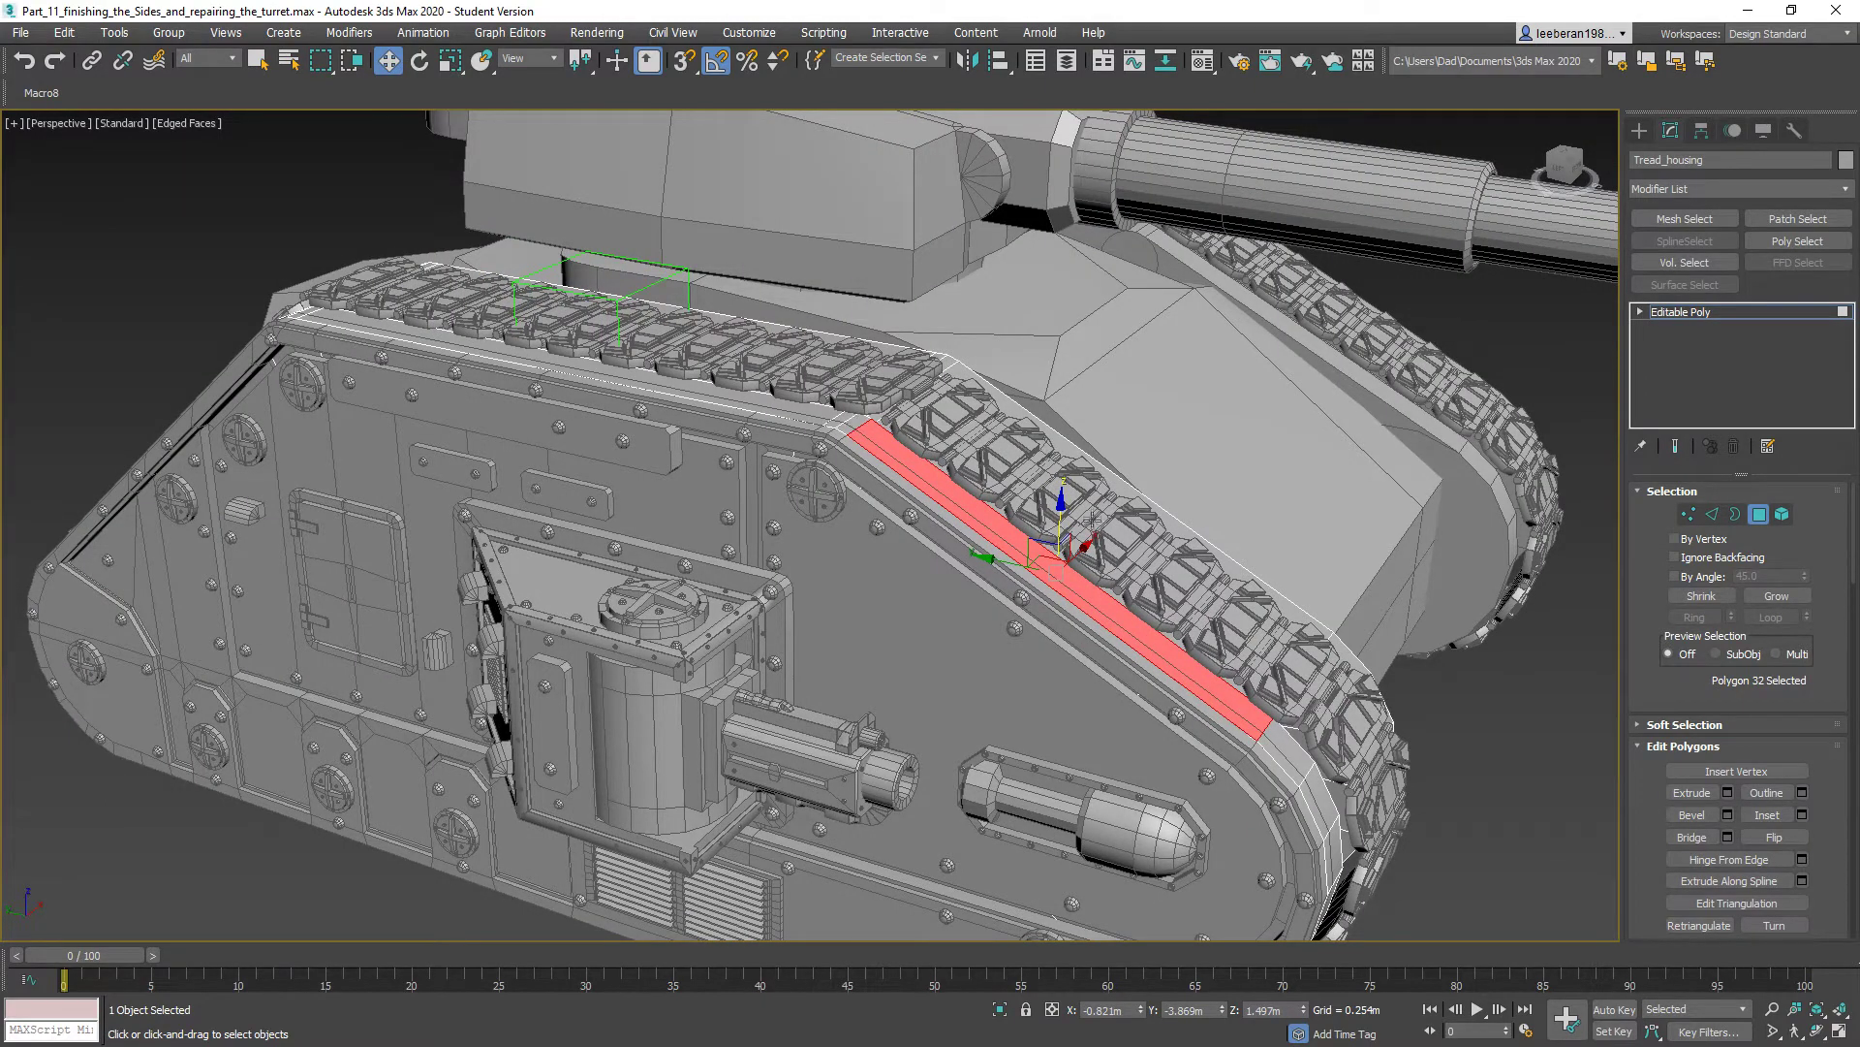
pyautogui.keyDown('alt'); pyautogui.moveTo(1059, 498); pyautogui.dragTo(1072, 532, button='middle'); pyautogui.keyUp('alt')
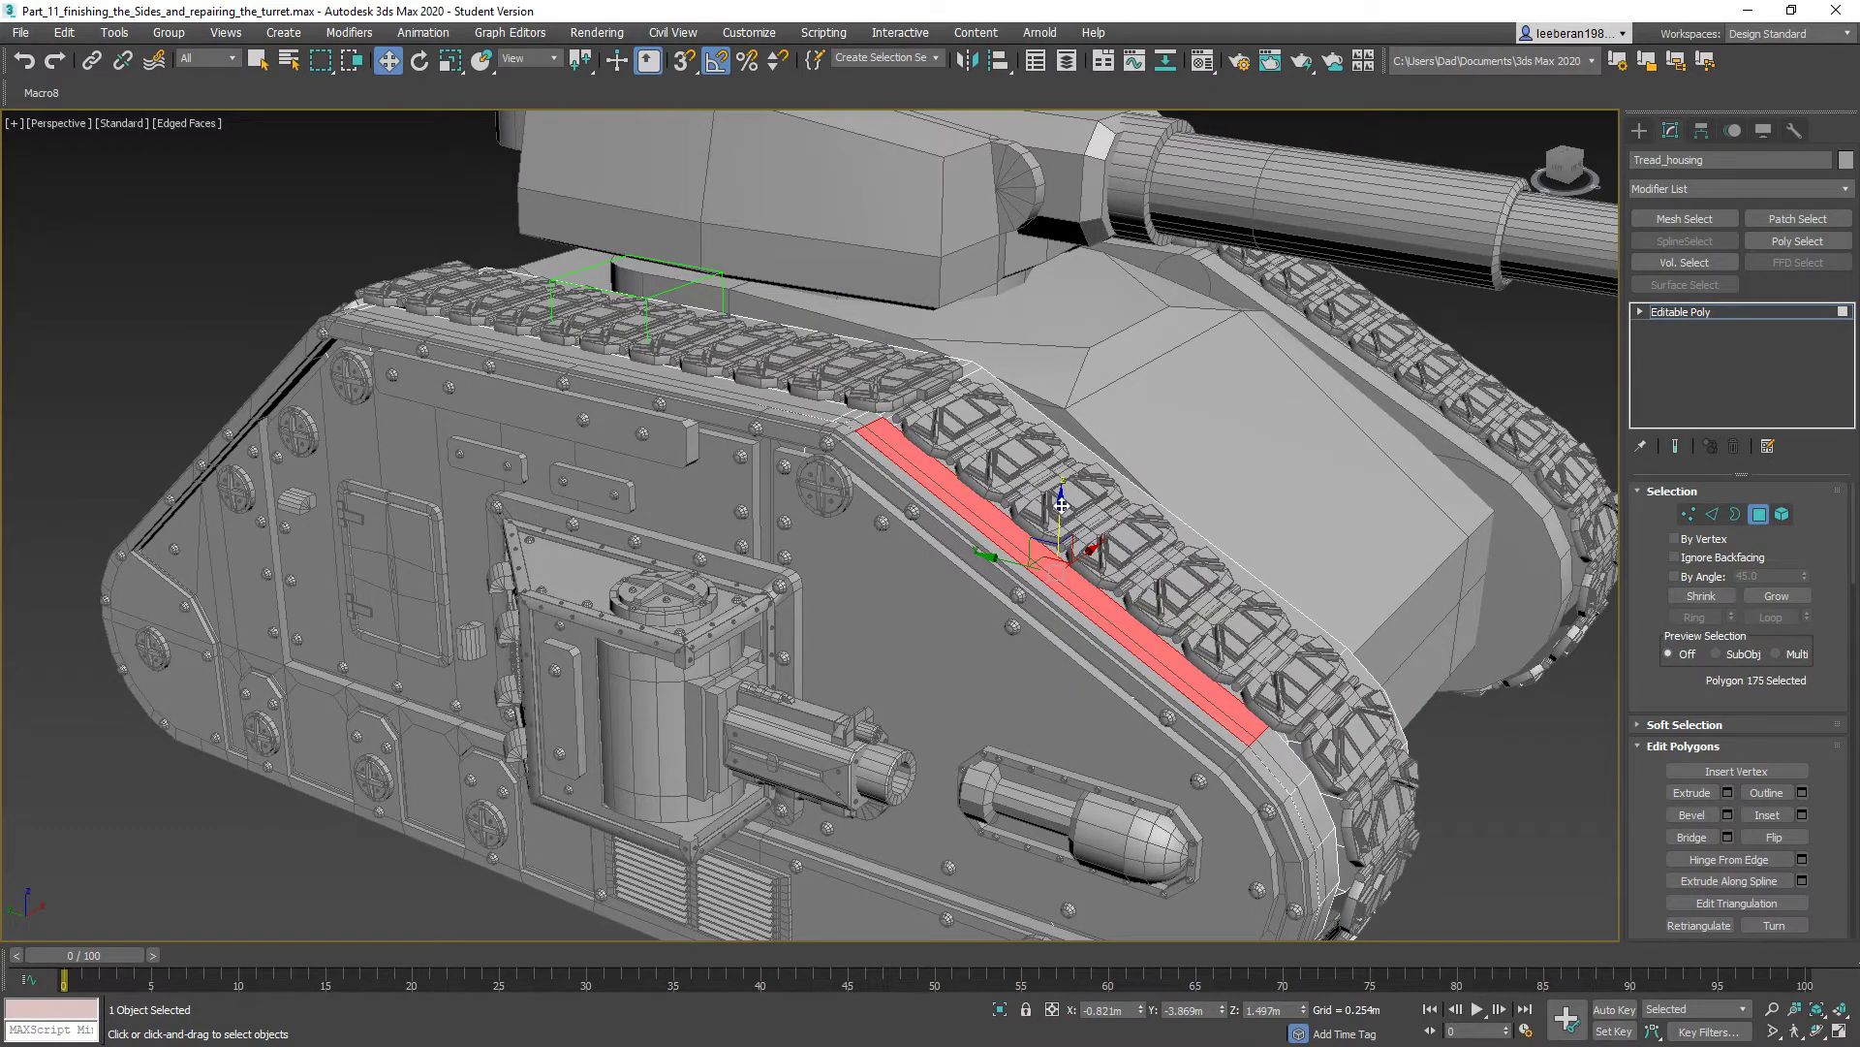
pyautogui.keyDown('shift'); pyautogui.moveTo(1062, 505); pyautogui.dragTo(1054, 461); pyautogui.keyUp('shift')
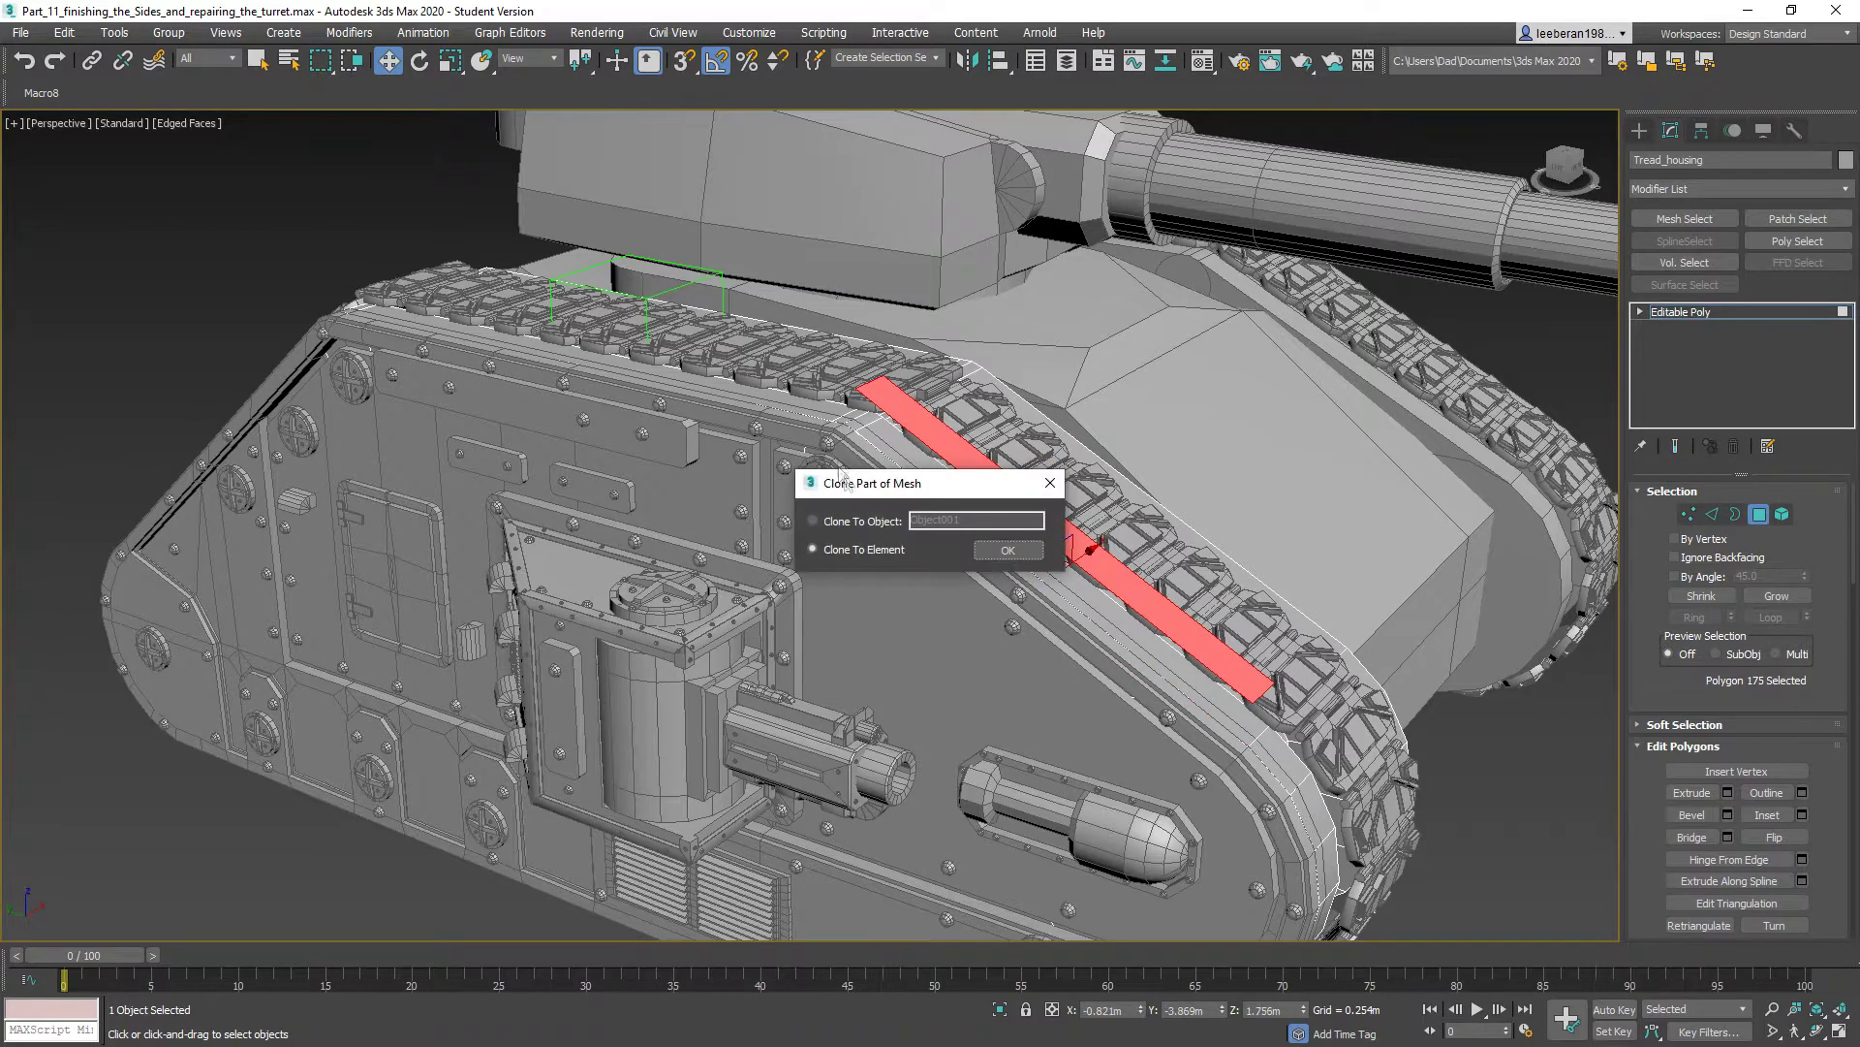
# - Make the copied strip a separate object named Front_Tread_armor001
pyautogui.doubleClick(999, 519)
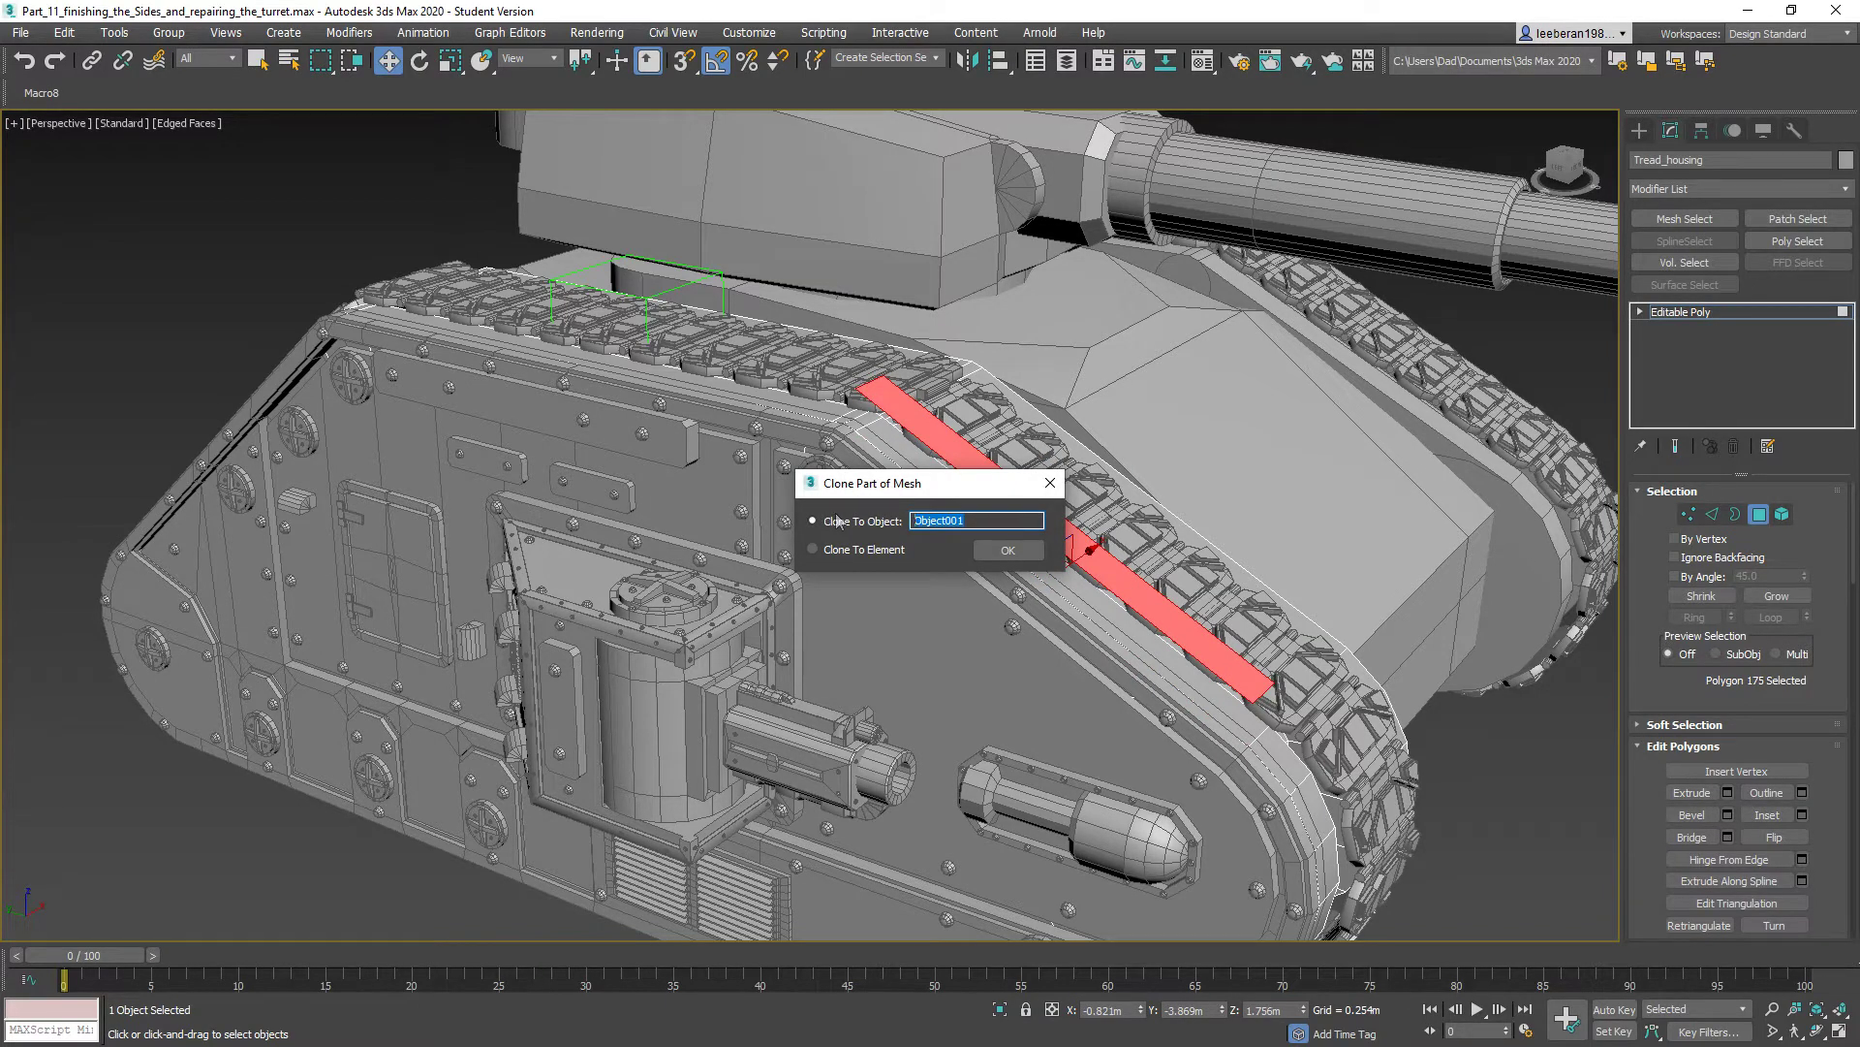
pyautogui.write('Tread_armor001')
pyautogui.click(1007, 551)
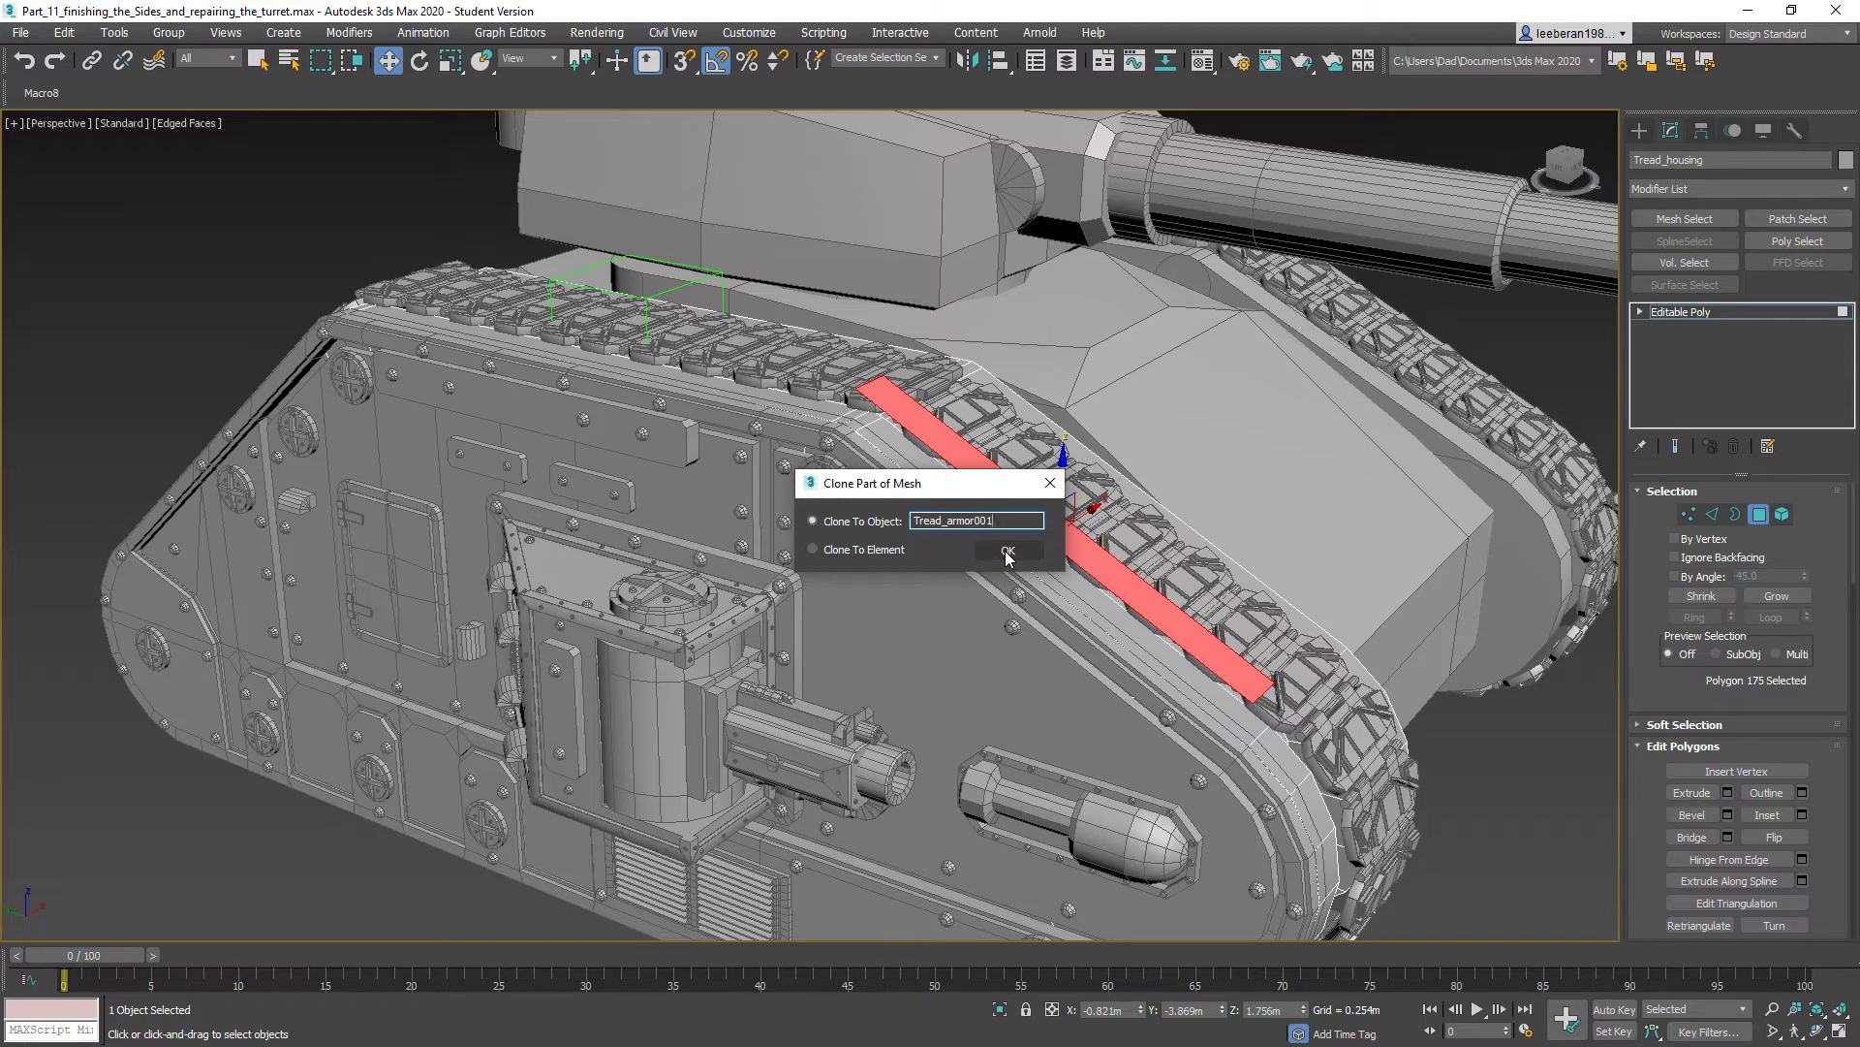
pyautogui.click(915, 520)
pyautogui.write('Front')
pyautogui.press('BackSpace')
pyautogui.write('_')
pyautogui.click(1026, 553)
# - Leave the tread housing, select the new armor strip object and extrude its polygon by 0.042 m
pyautogui.keyDown('alt'); pyautogui.moveTo(1033, 601); pyautogui.dragTo(1007, 632, button='middle'); pyautogui.keyUp('alt')
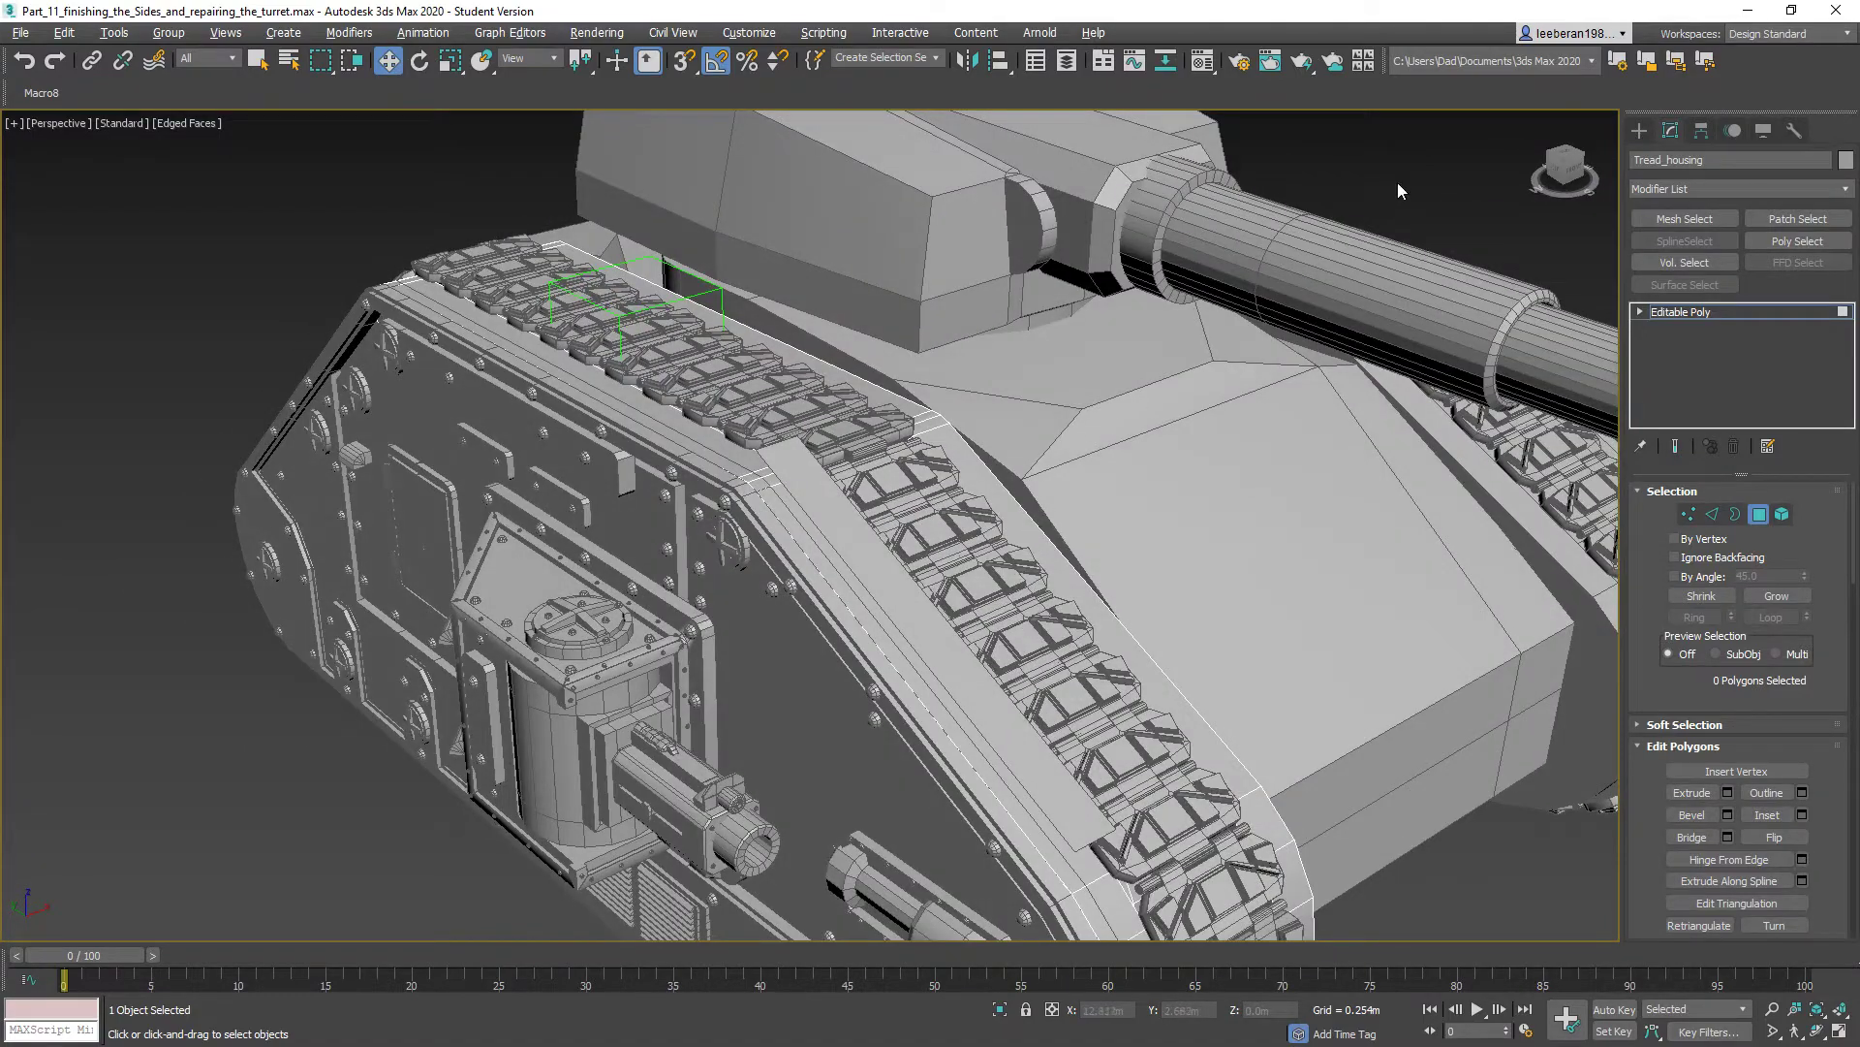
pyautogui.click(1639, 130)
pyautogui.click(945, 635)
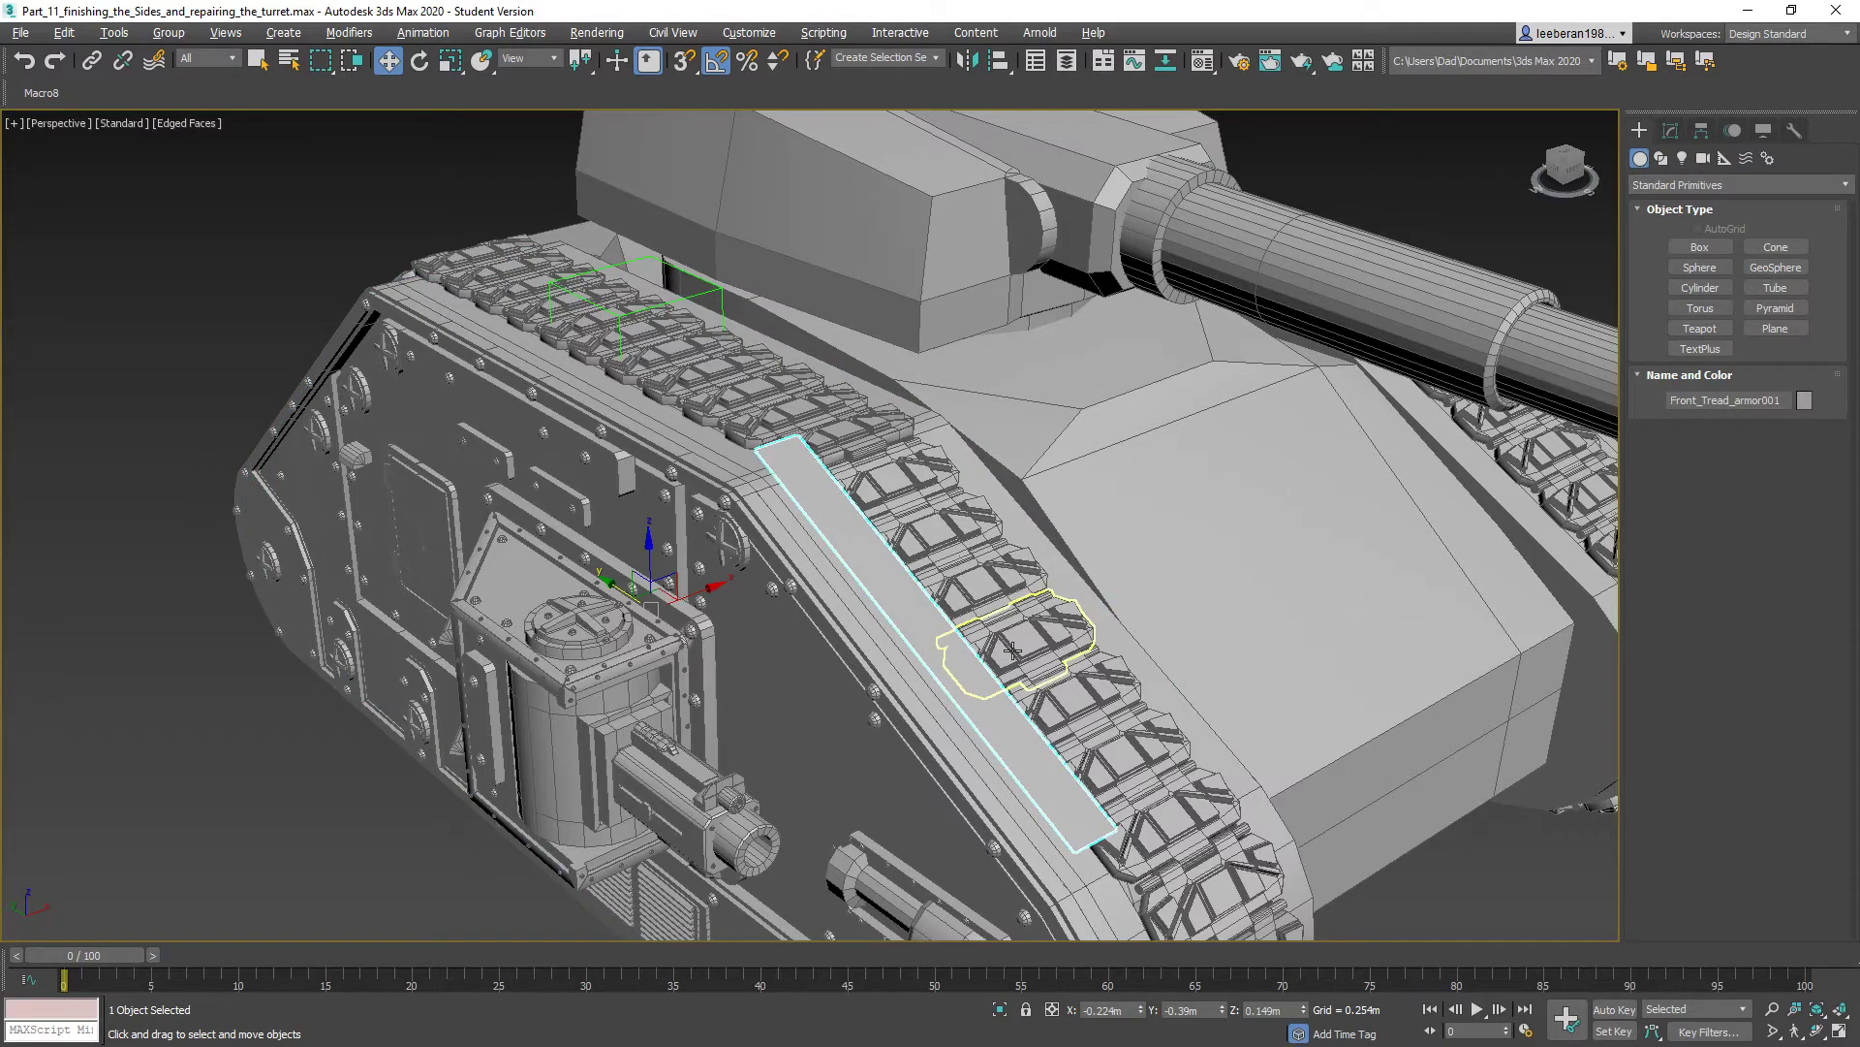
pyautogui.keyDown('alt'); pyautogui.moveTo(1011, 652); pyautogui.dragTo(974, 526, button='middle'); pyautogui.keyUp('alt')
pyautogui.scroll(3, 1035, 524)
pyautogui.scroll(-3, 1035, 524)
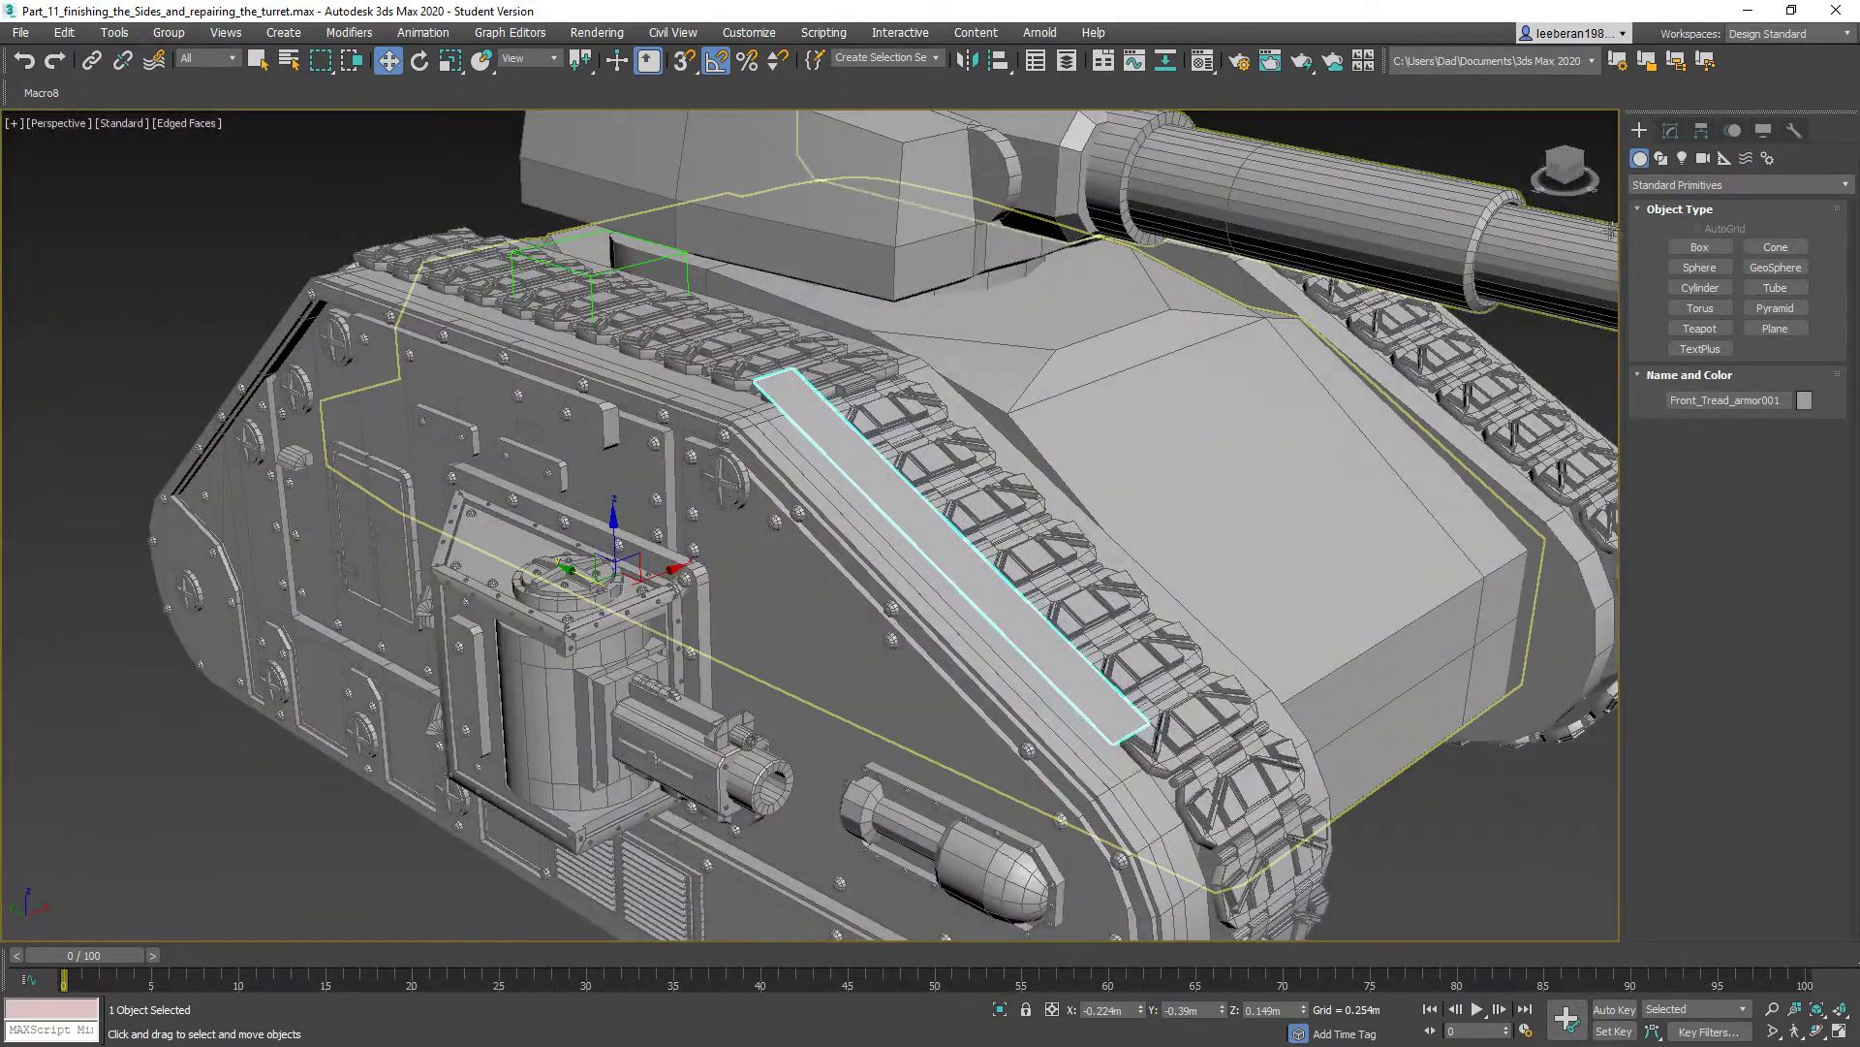
pyautogui.click(1670, 130)
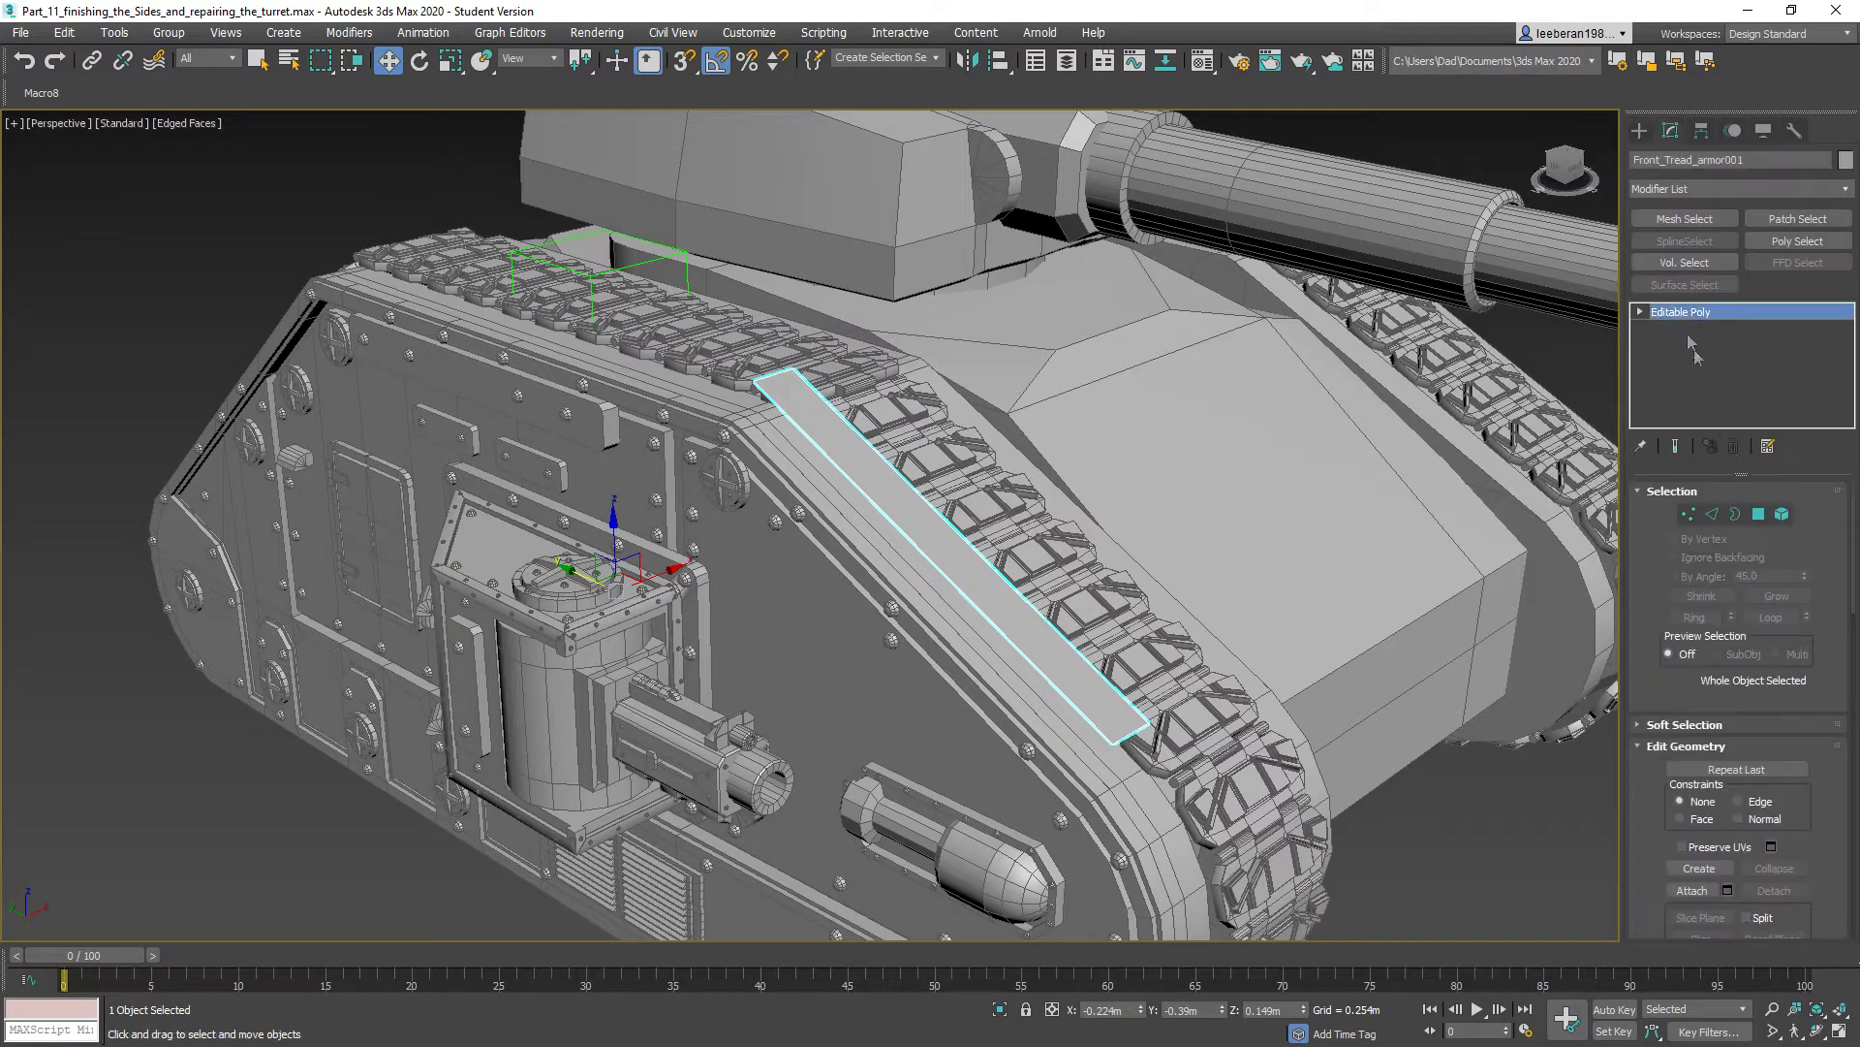
pyautogui.click(1759, 514)
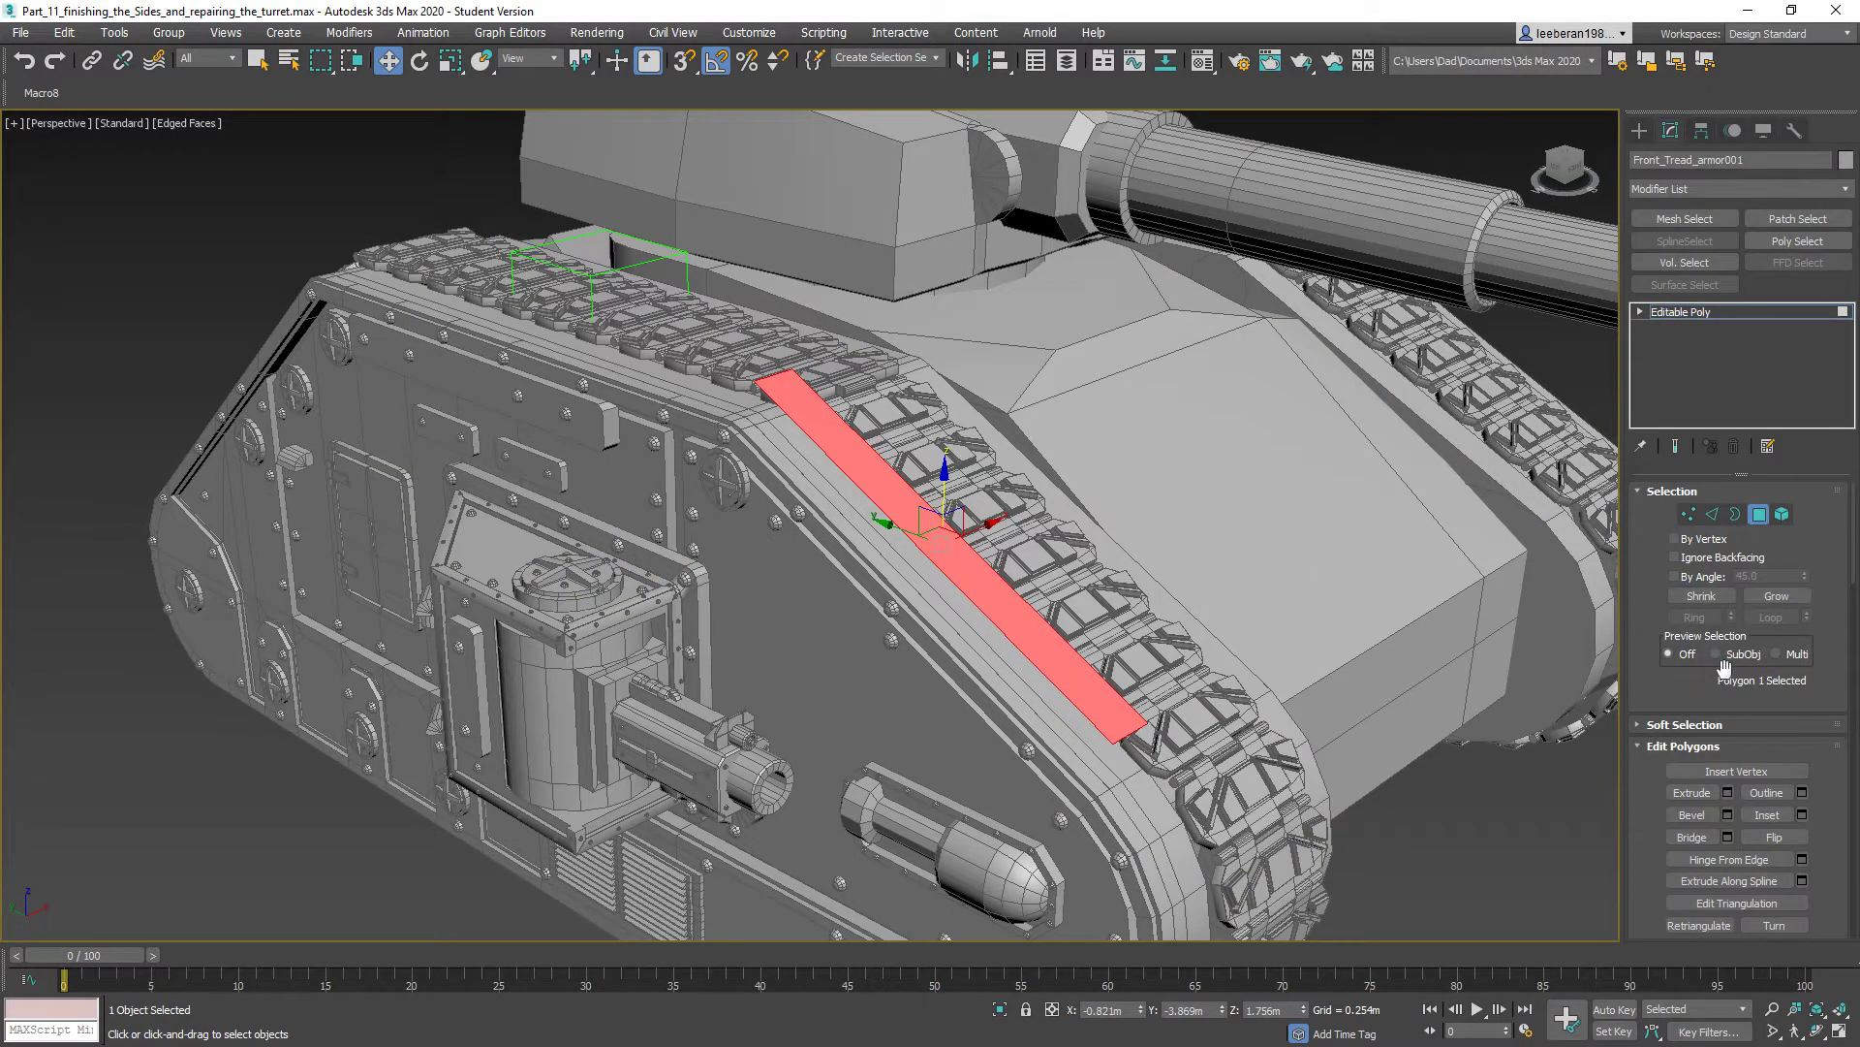
pyautogui.click(1728, 792)
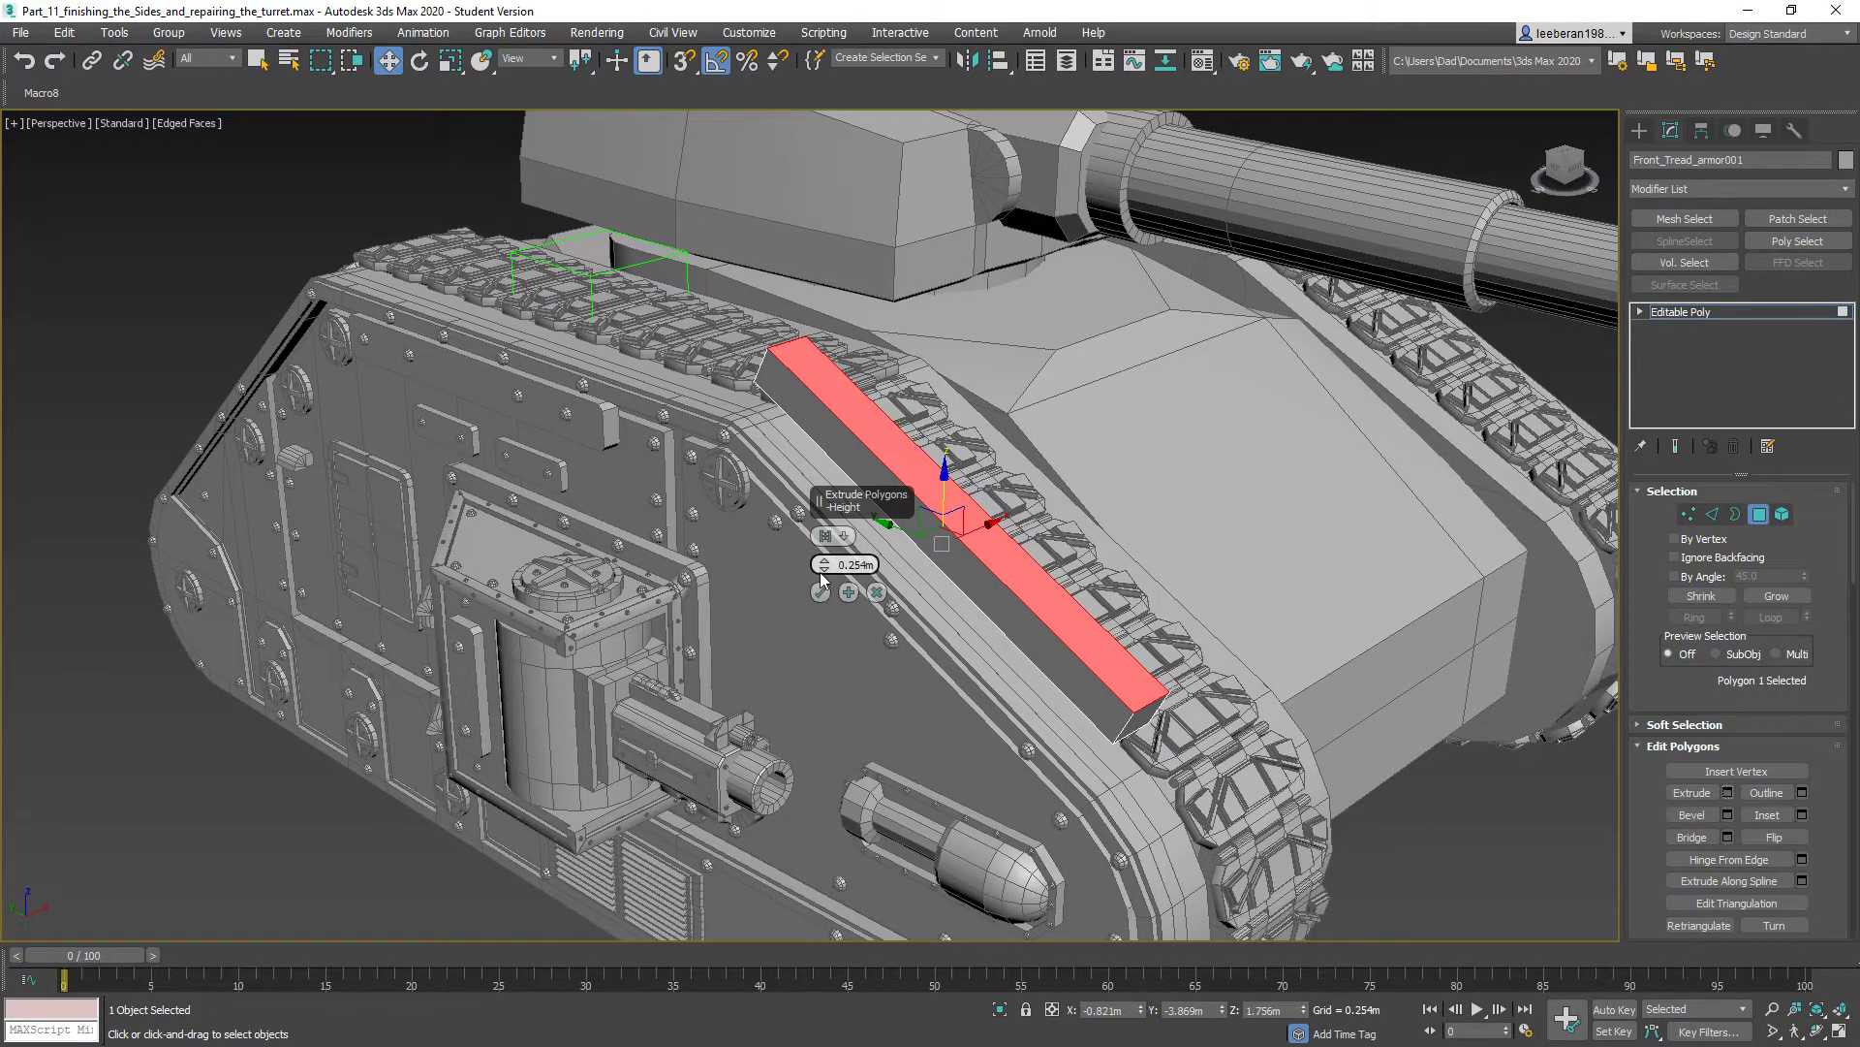
pyautogui.moveTo(823, 574); pyautogui.dragTo(823, 649)
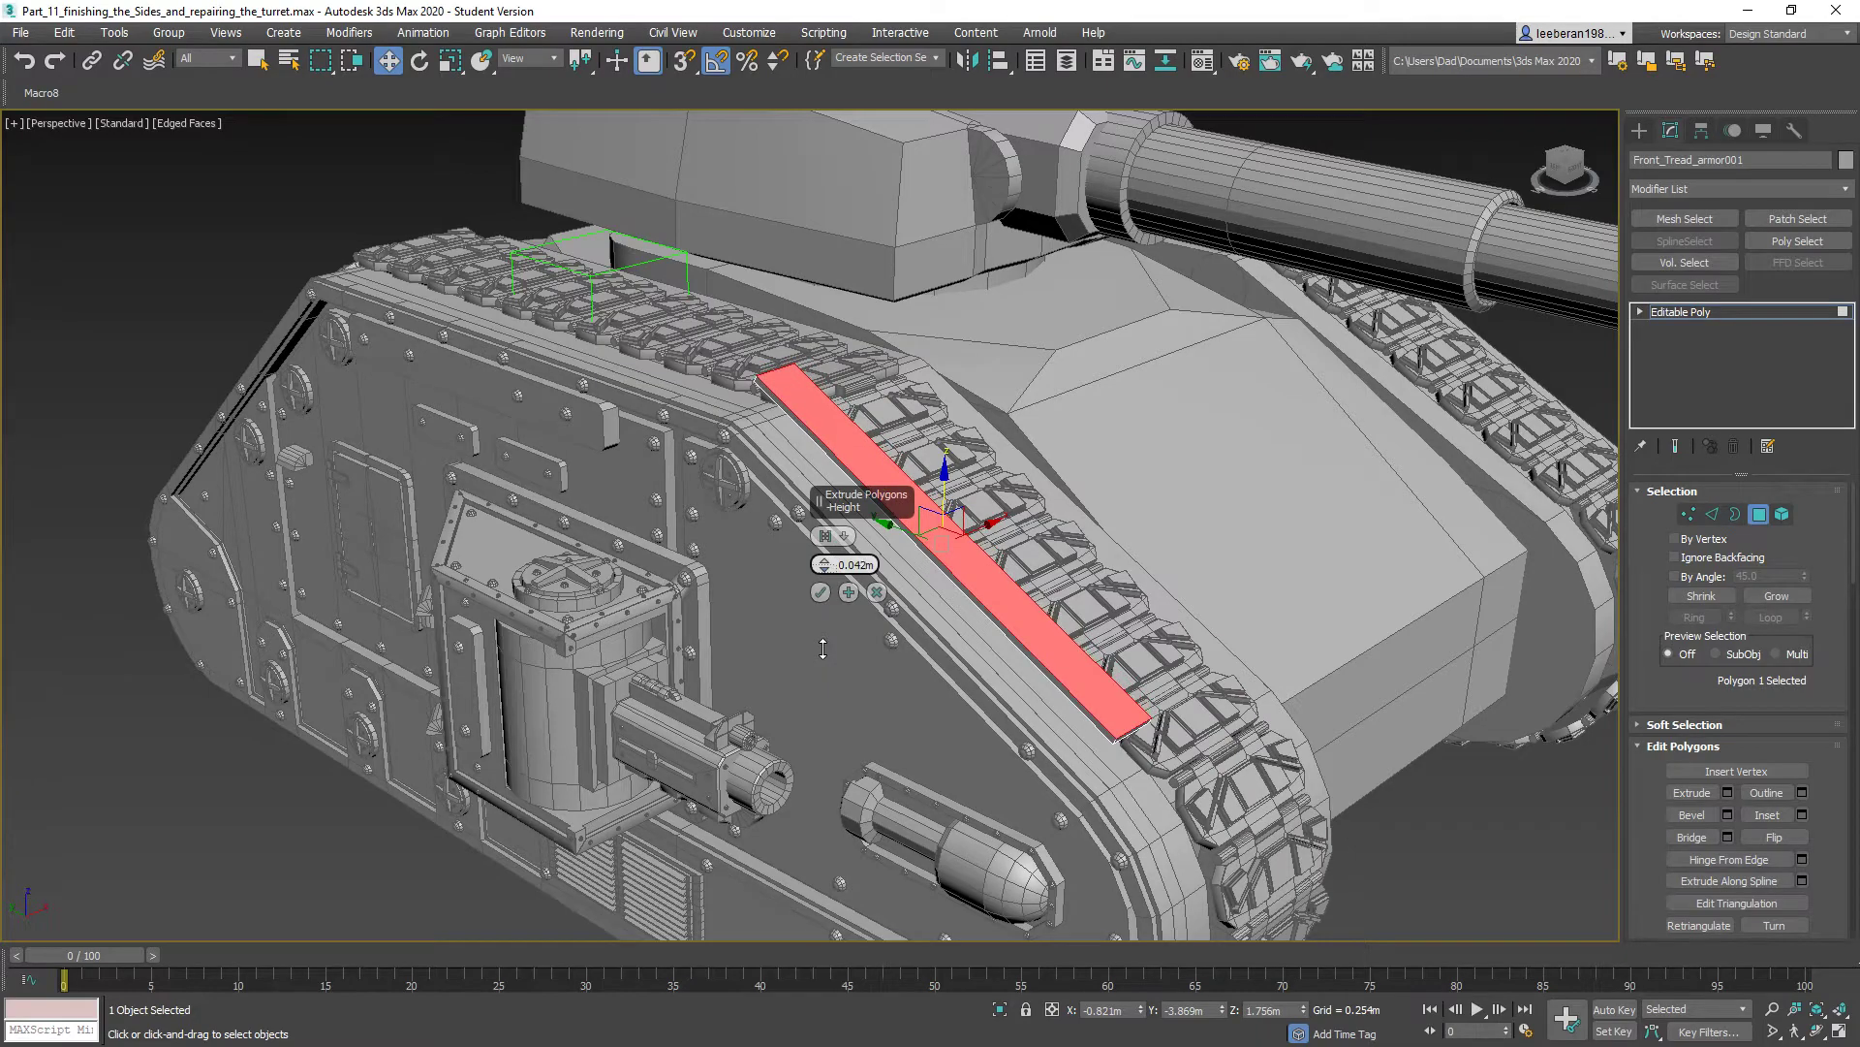
pyautogui.keyDown('alt'); pyautogui.moveTo(916, 603); pyautogui.dragTo(776, 584, button='middle'); pyautogui.keyUp('alt')
pyautogui.click(821, 593)
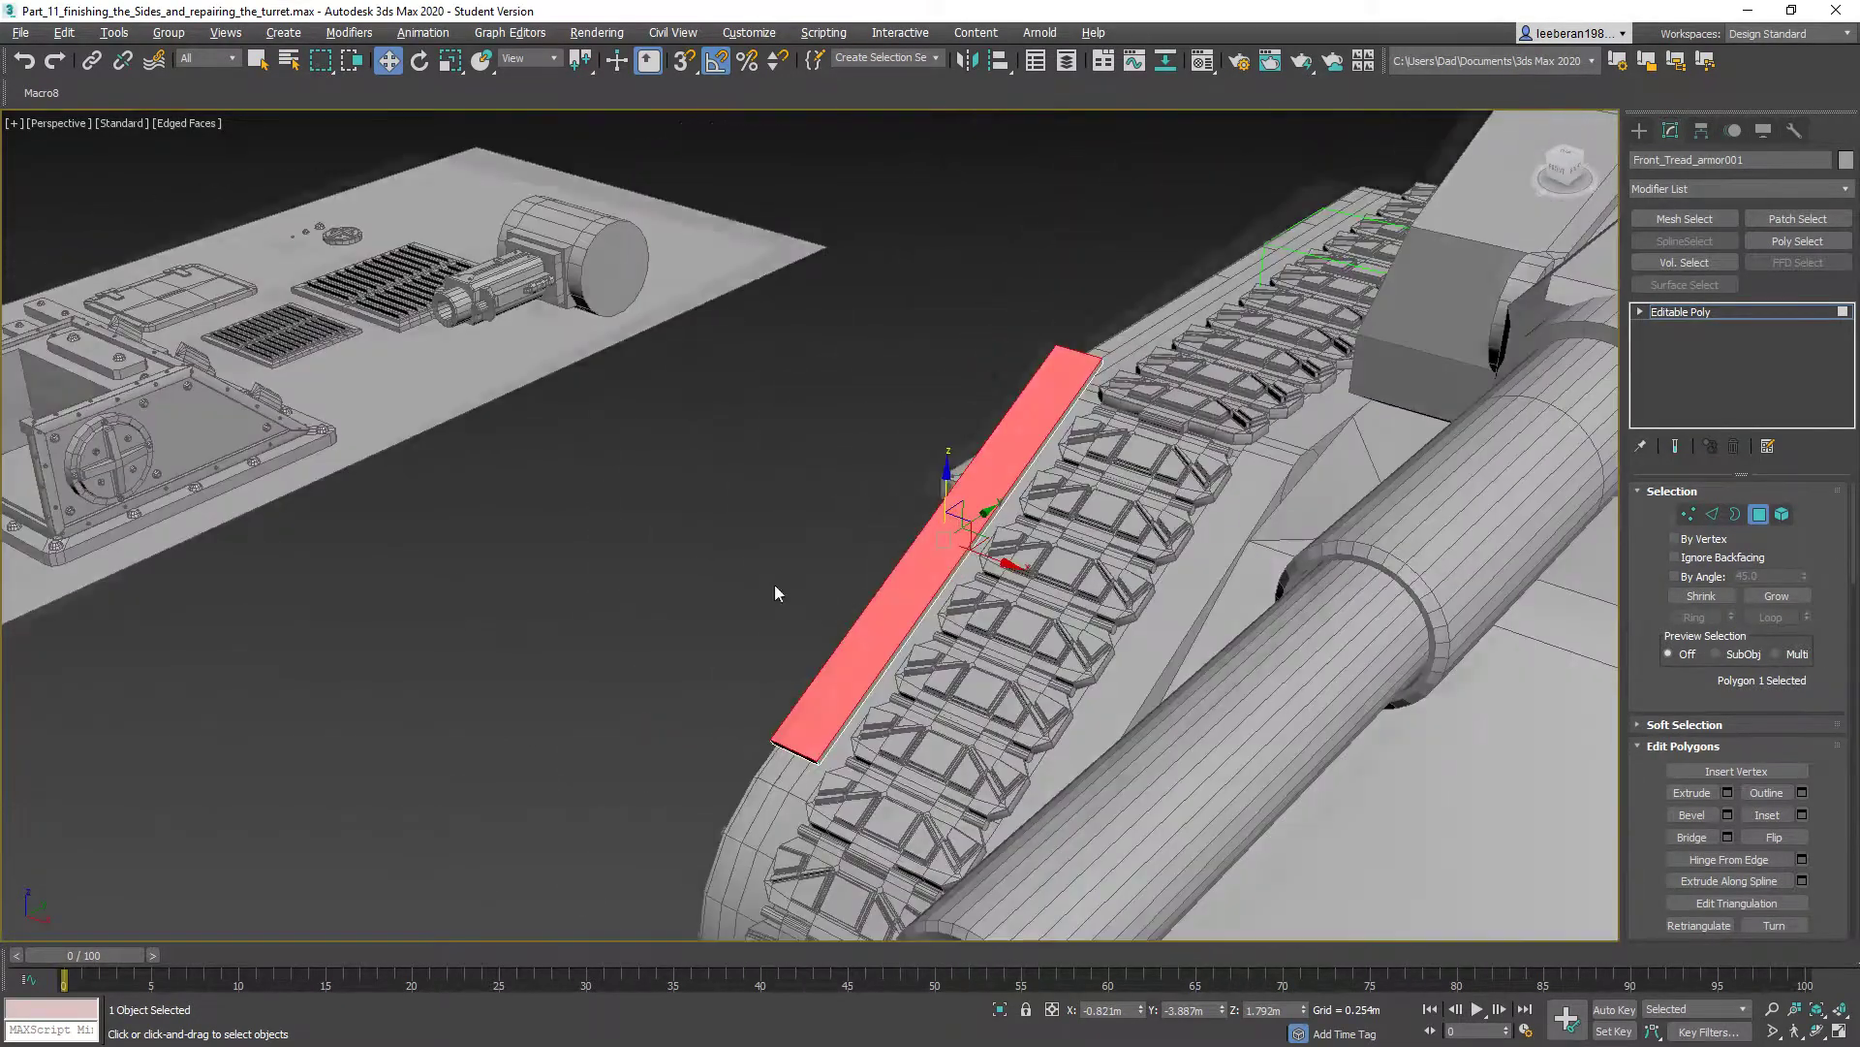
# - Move the armor strip's inner long side face about 1.05 m along X to widen the plate across the tread
pyautogui.scroll(2, 1134, 457)
pyautogui.scroll(2, 1133, 457)
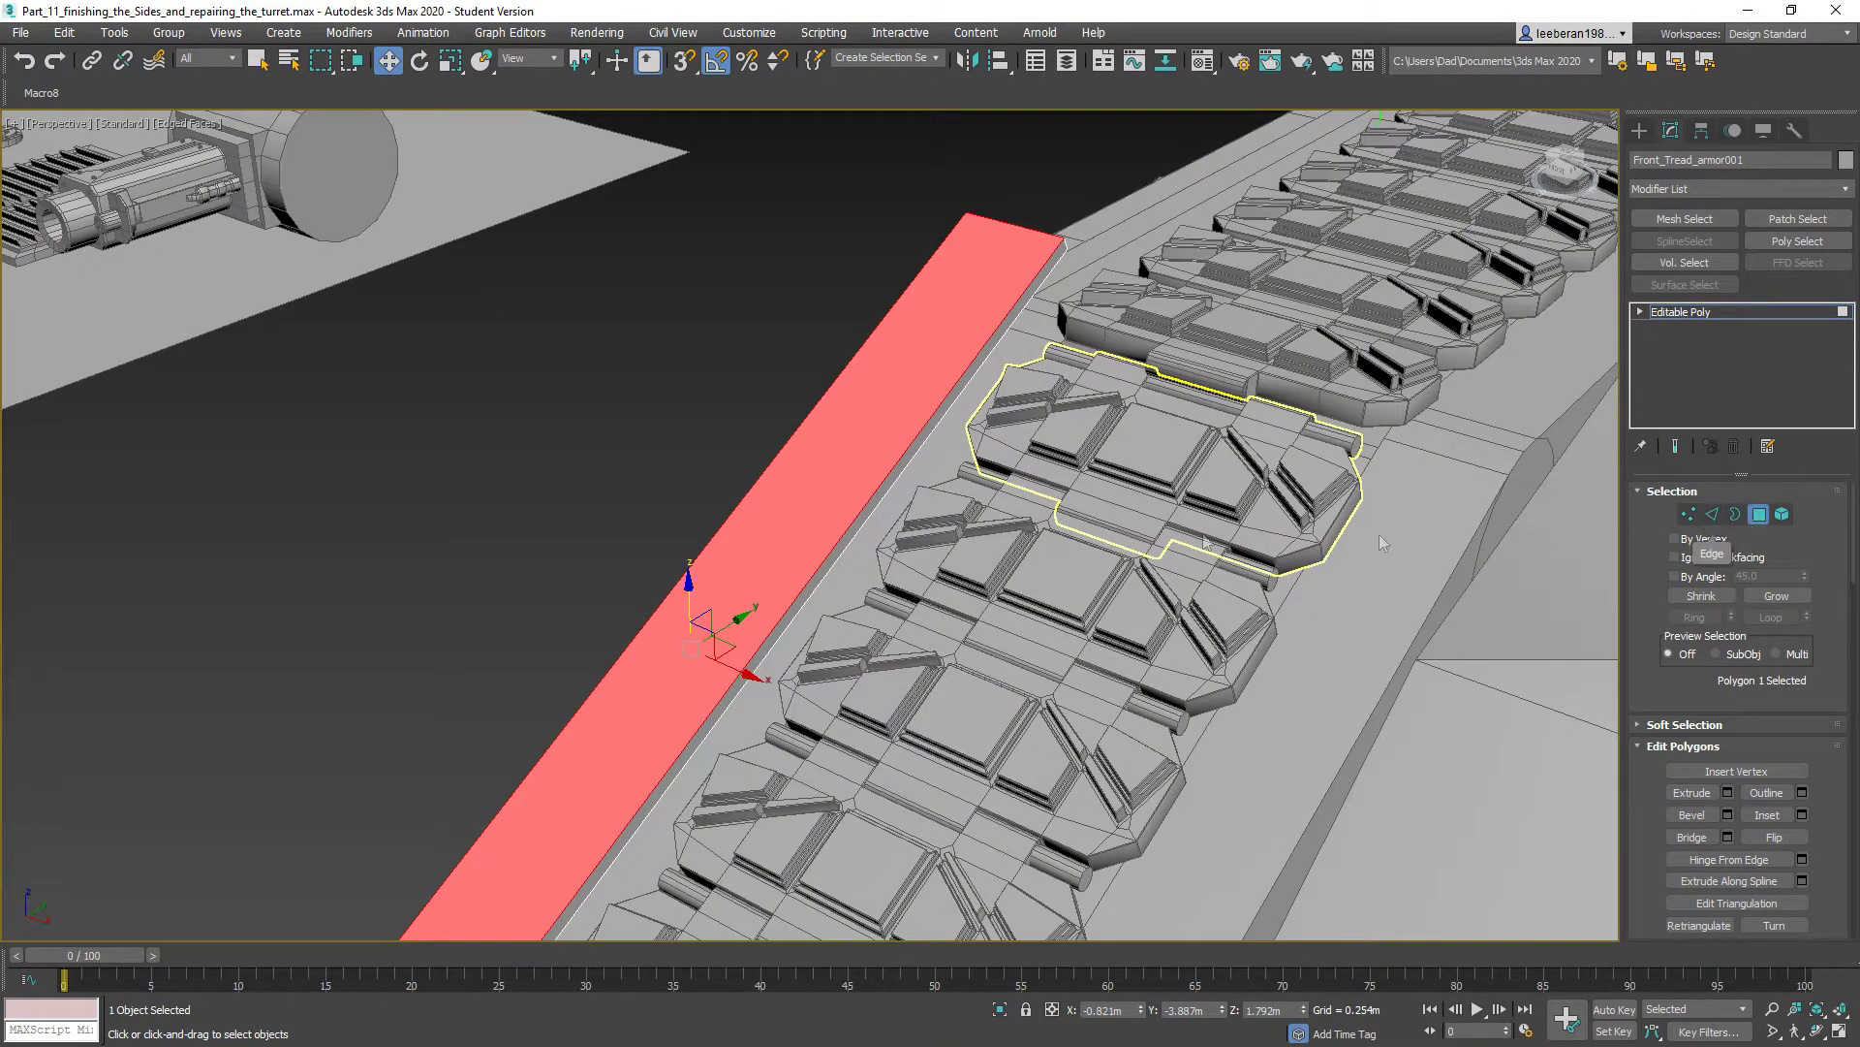
pyautogui.click(914, 451)
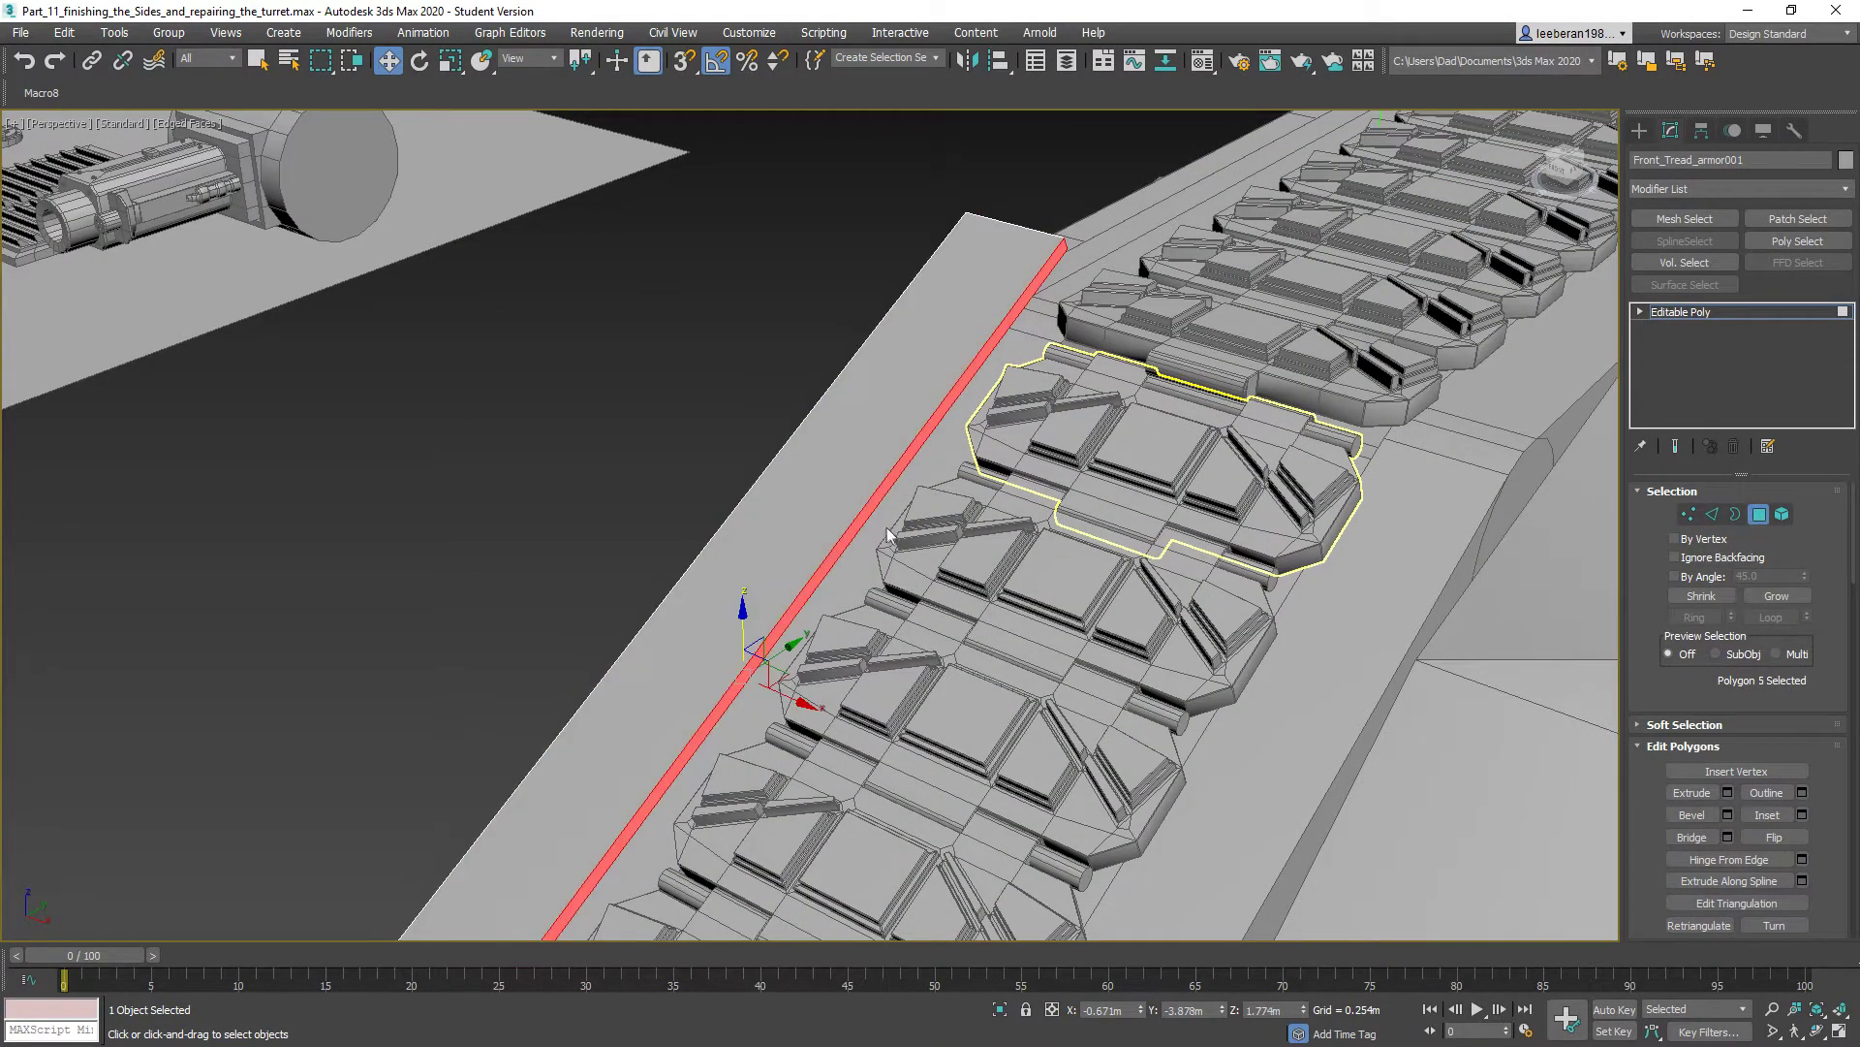
pyautogui.keyDown('alt'); pyautogui.moveTo(913, 452); pyautogui.dragTo(821, 669, button='middle'); pyautogui.keyUp('alt')
pyautogui.moveTo(817, 678); pyautogui.dragTo(1279, 698)
pyautogui.keyDown('alt'); pyautogui.moveTo(1031, 585); pyautogui.dragTo(1078, 518, button='middle'); pyautogui.keyUp('alt')
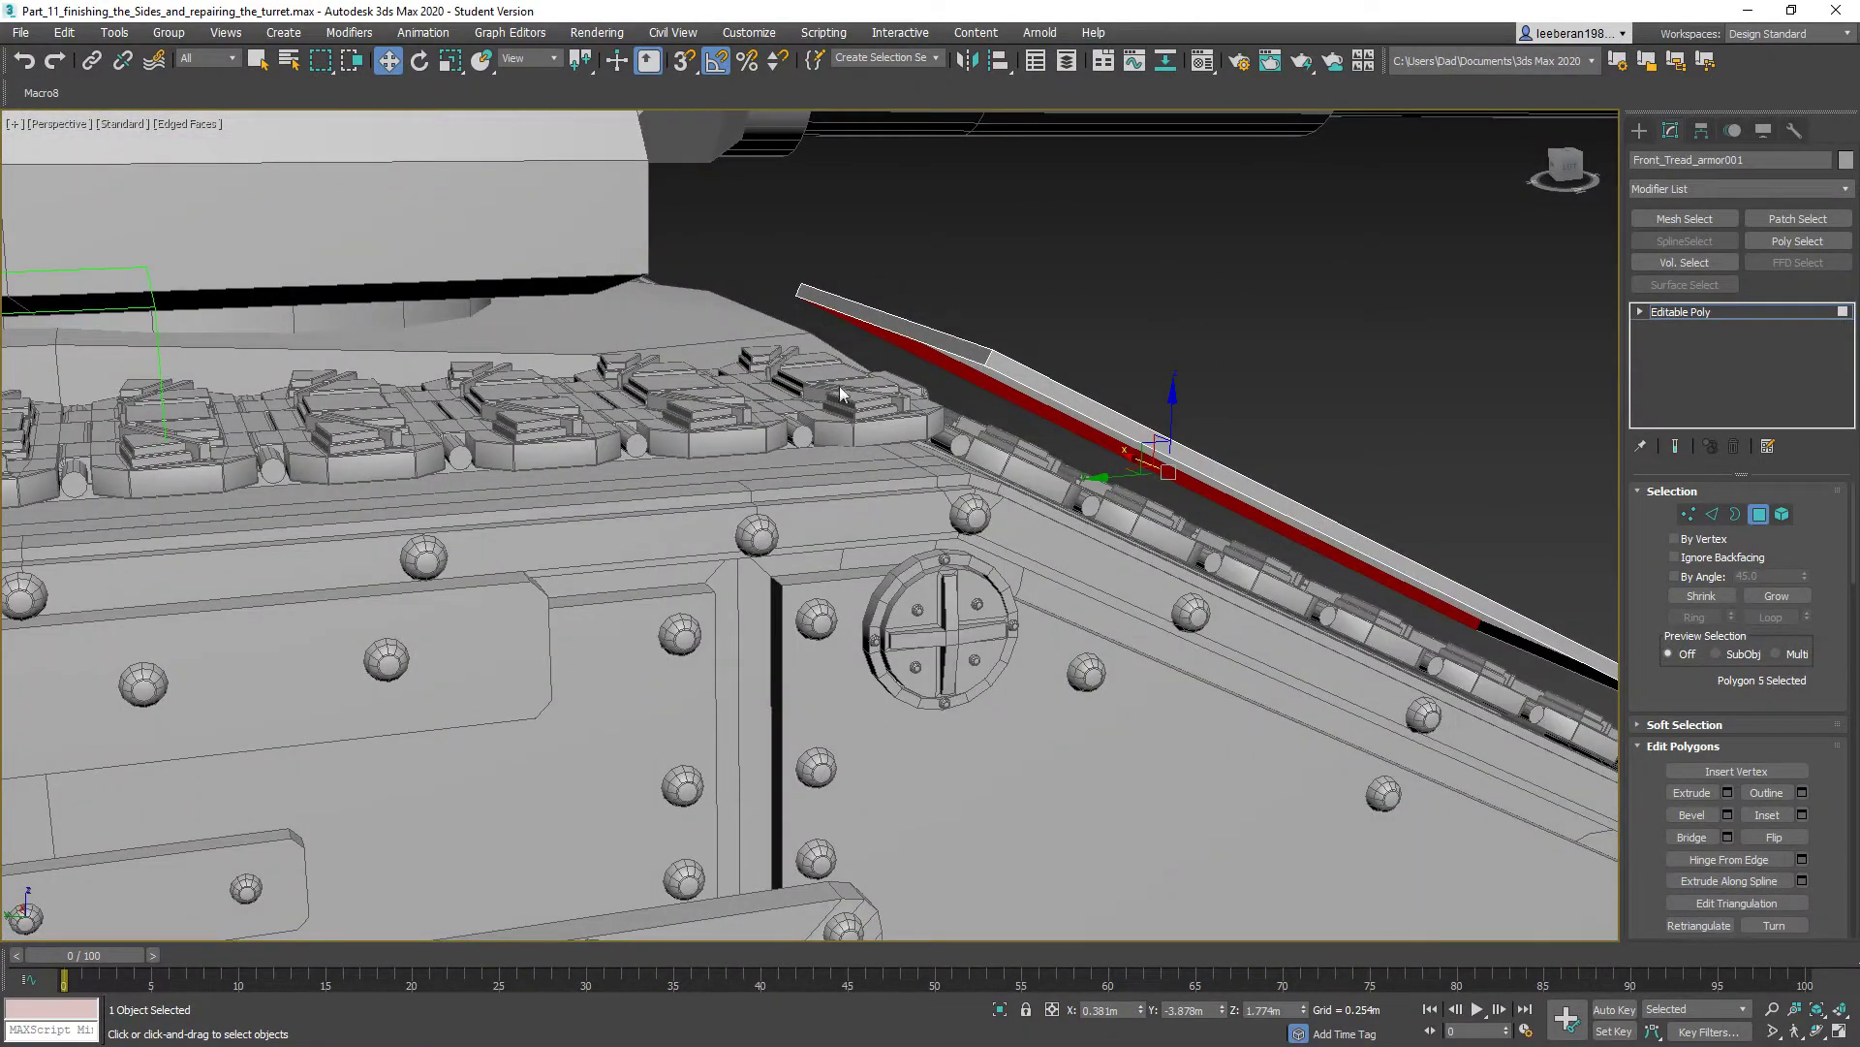
# - Hinge the armor plate's outer long side face 90° about its lower edge, using 3 segments
pyautogui.keyDown('alt'); pyautogui.moveTo(981, 436); pyautogui.dragTo(954, 446, button='middle'); pyautogui.keyUp('alt')
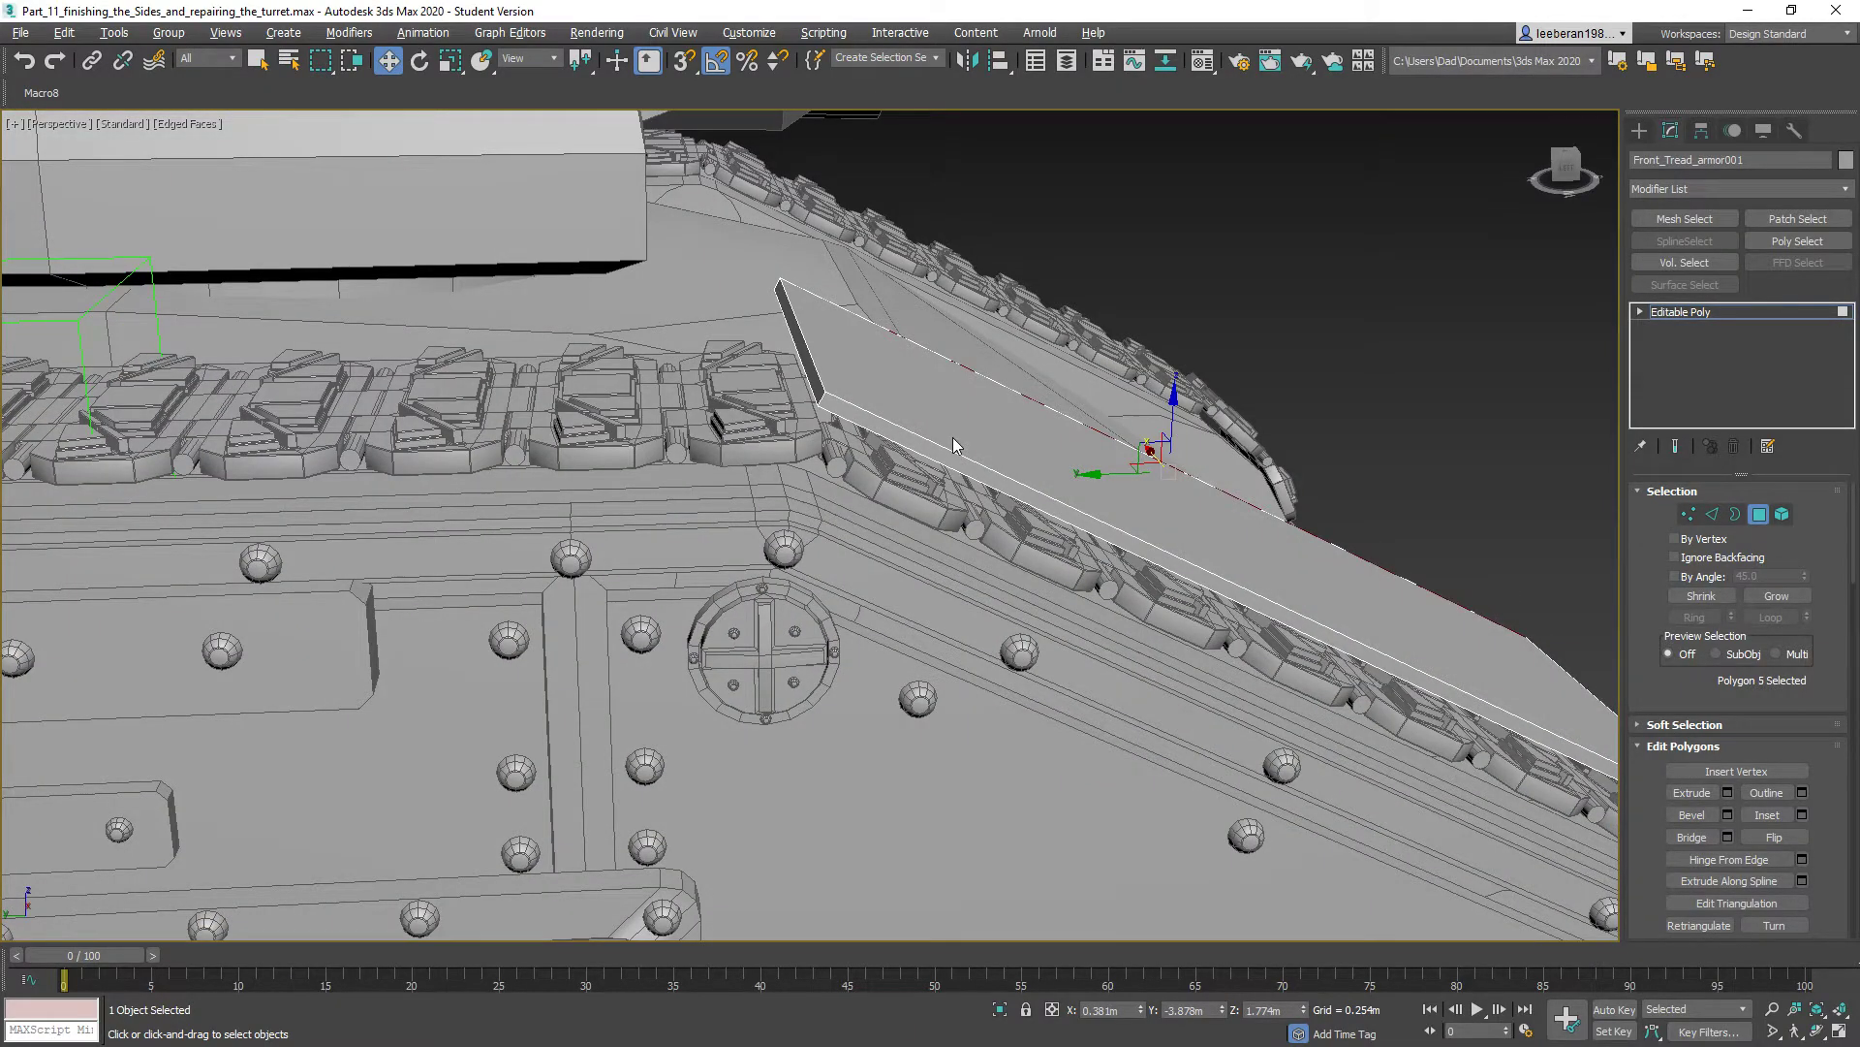
pyautogui.keyDown('alt'); pyautogui.moveTo(952, 438); pyautogui.dragTo(638, 365, button='middle'); pyautogui.keyUp('alt')
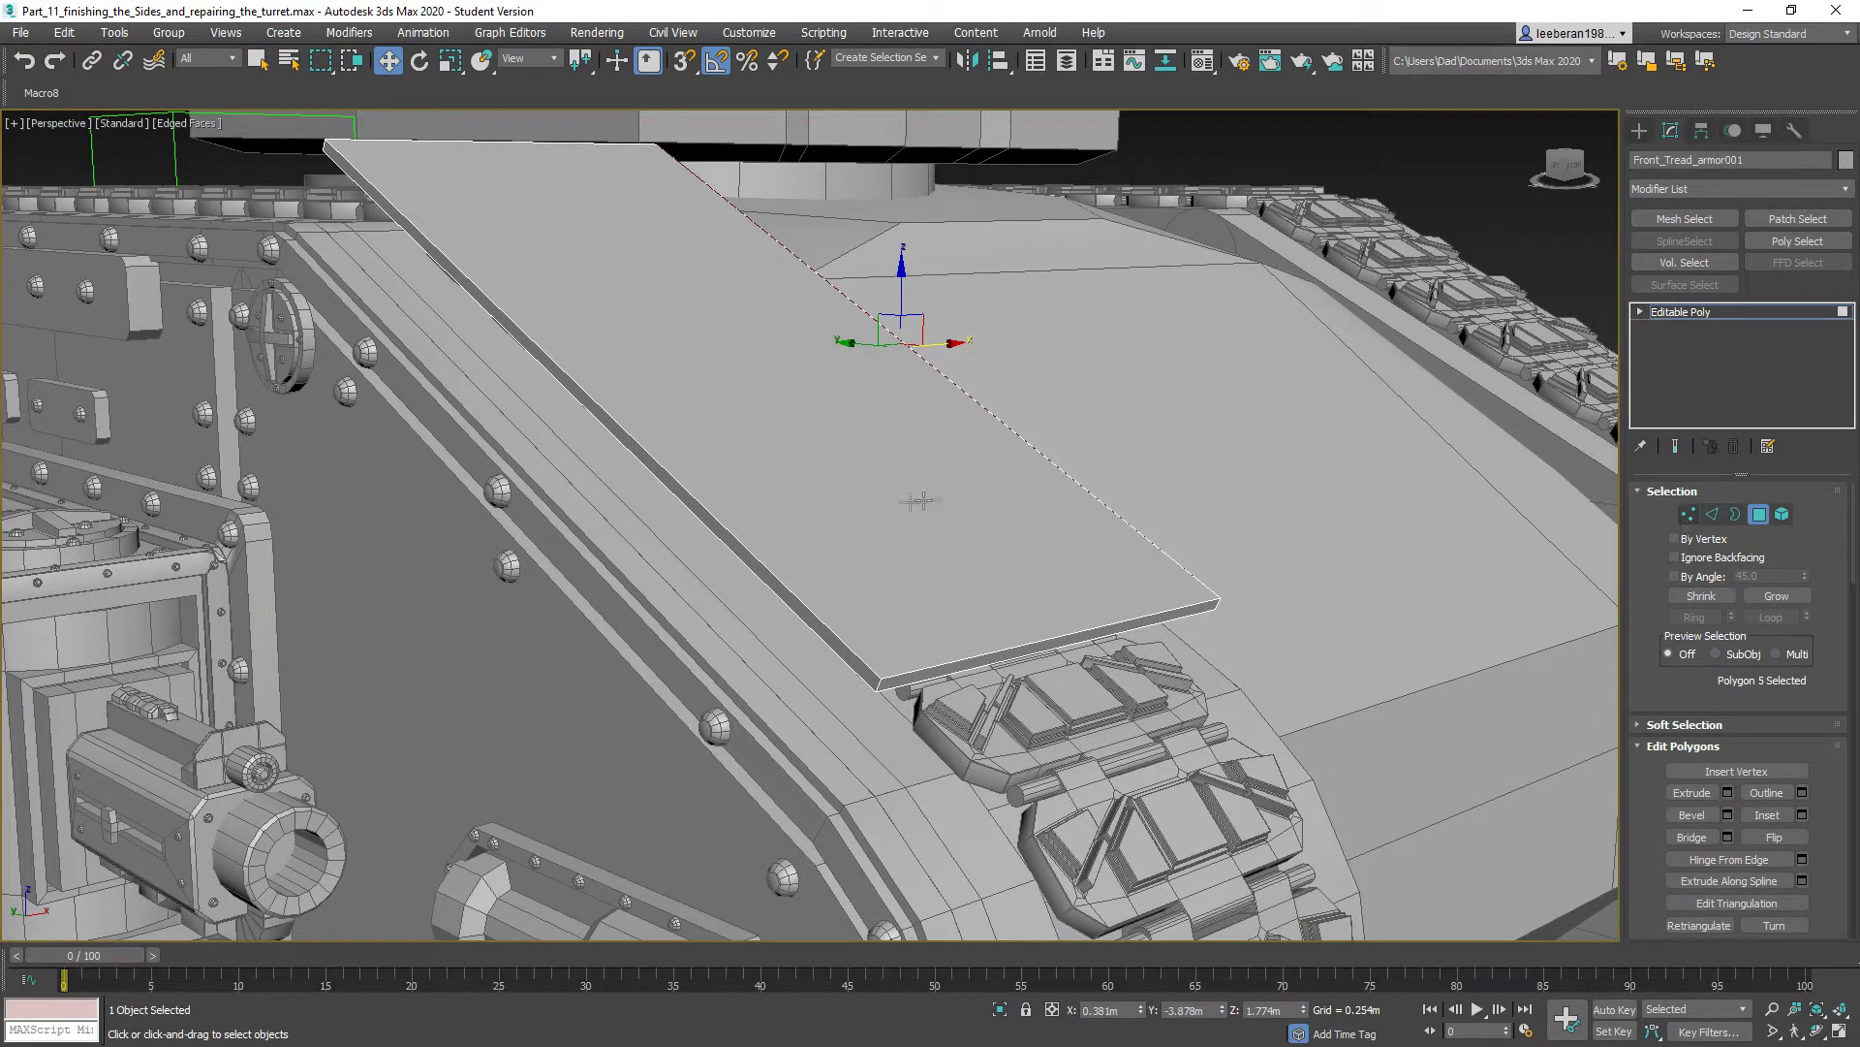
pyautogui.click(746, 555)
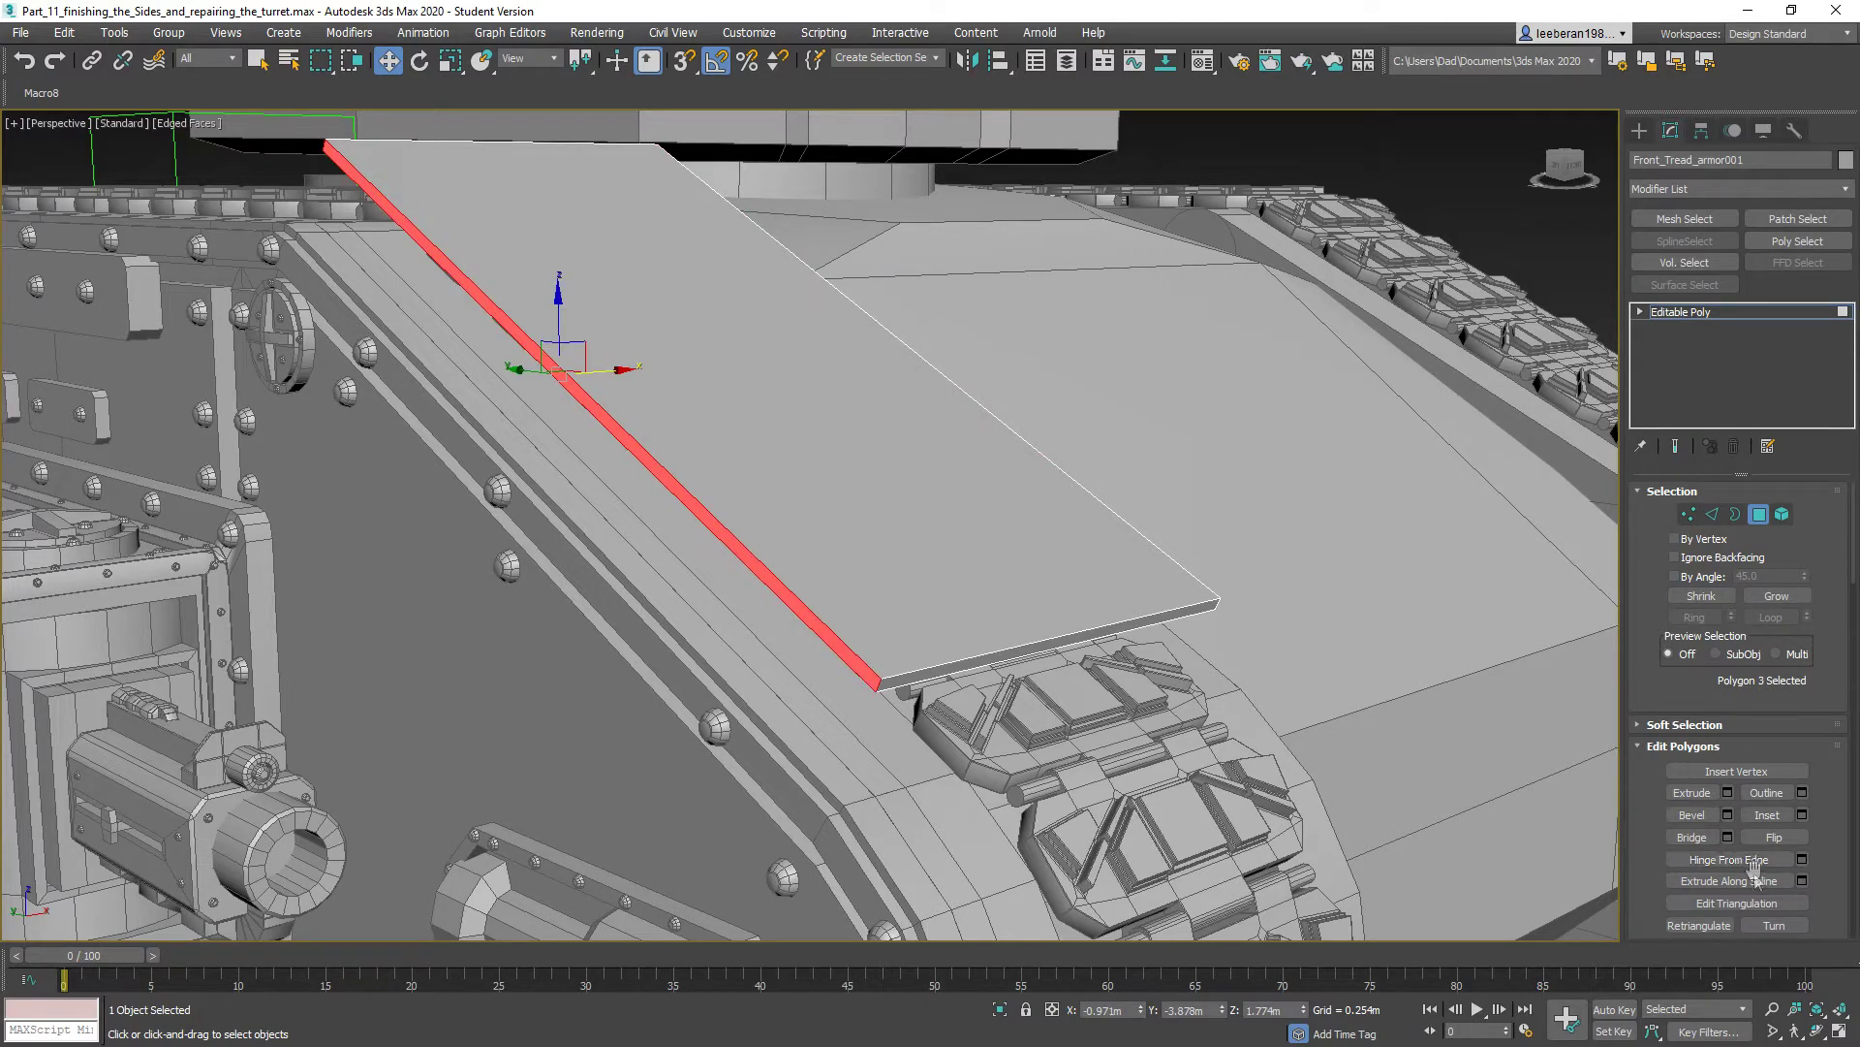
pyautogui.click(1806, 863)
pyautogui.keyDown('alt'); pyautogui.moveTo(759, 502); pyautogui.dragTo(697, 449, button='middle'); pyautogui.keyUp('alt')
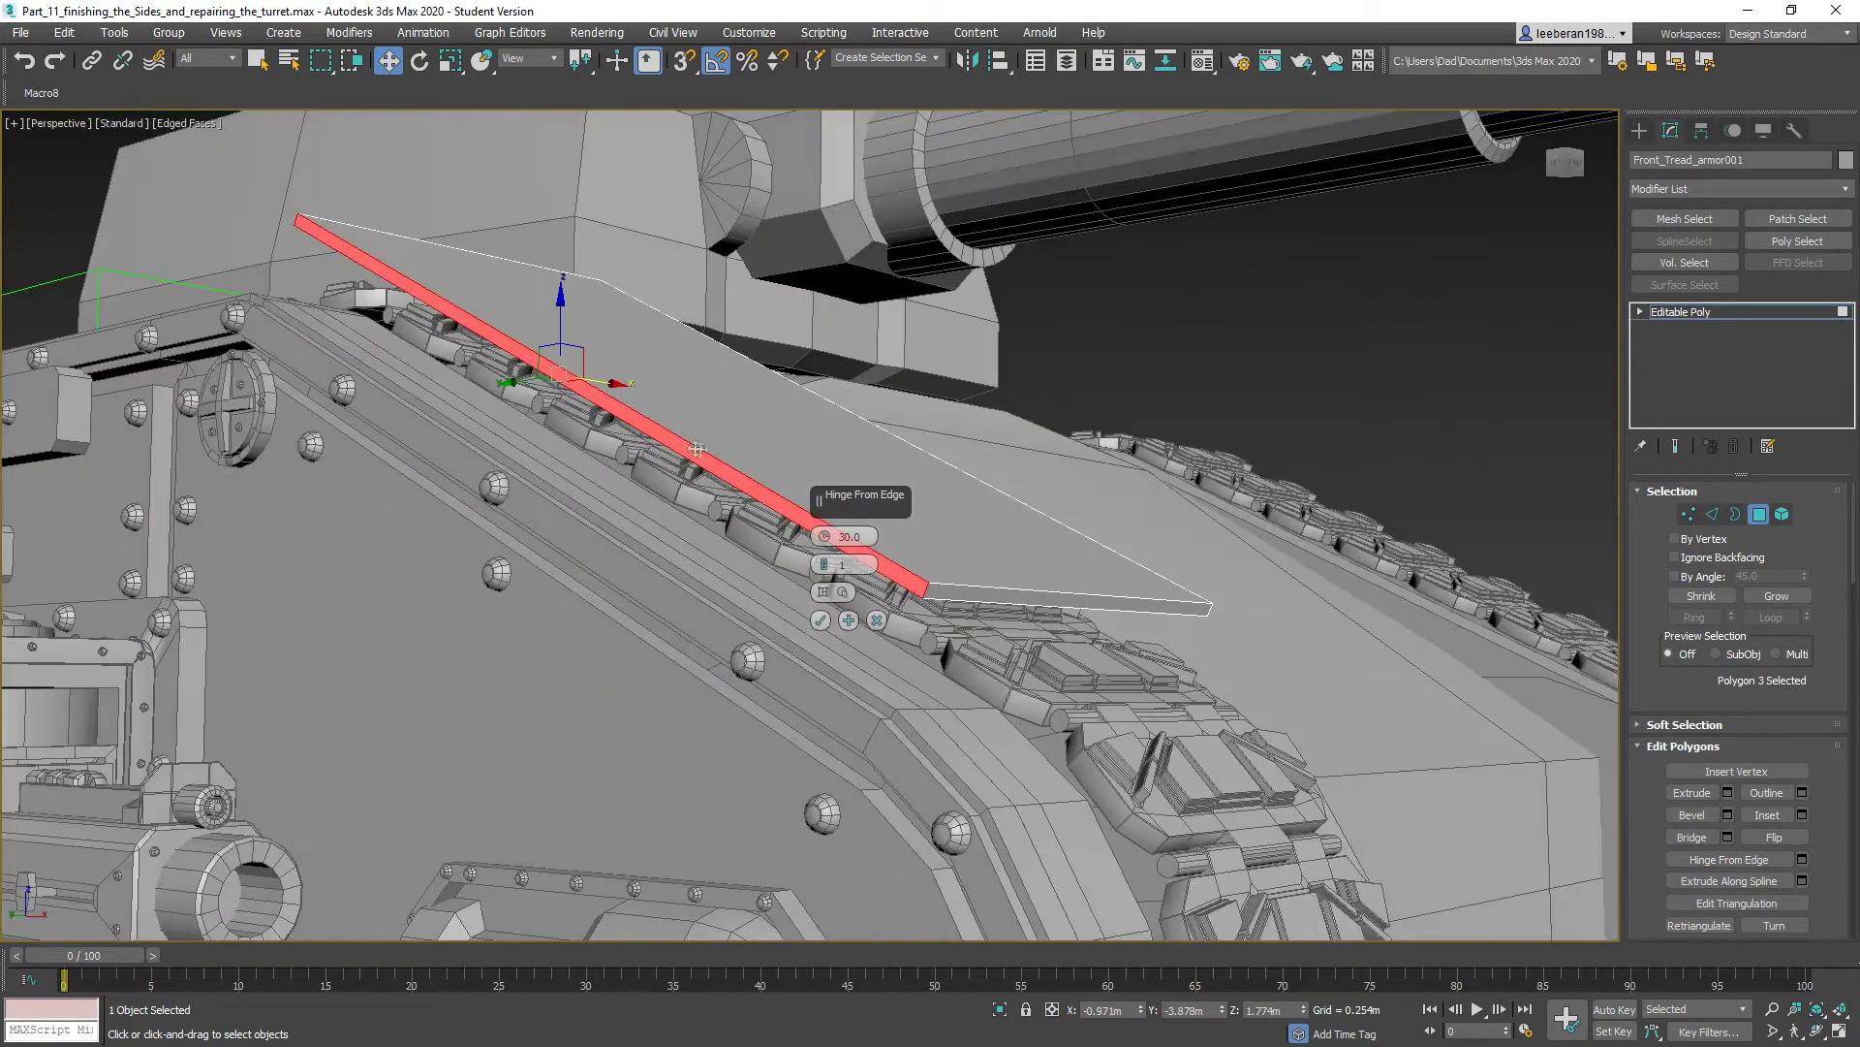
pyautogui.click(824, 591)
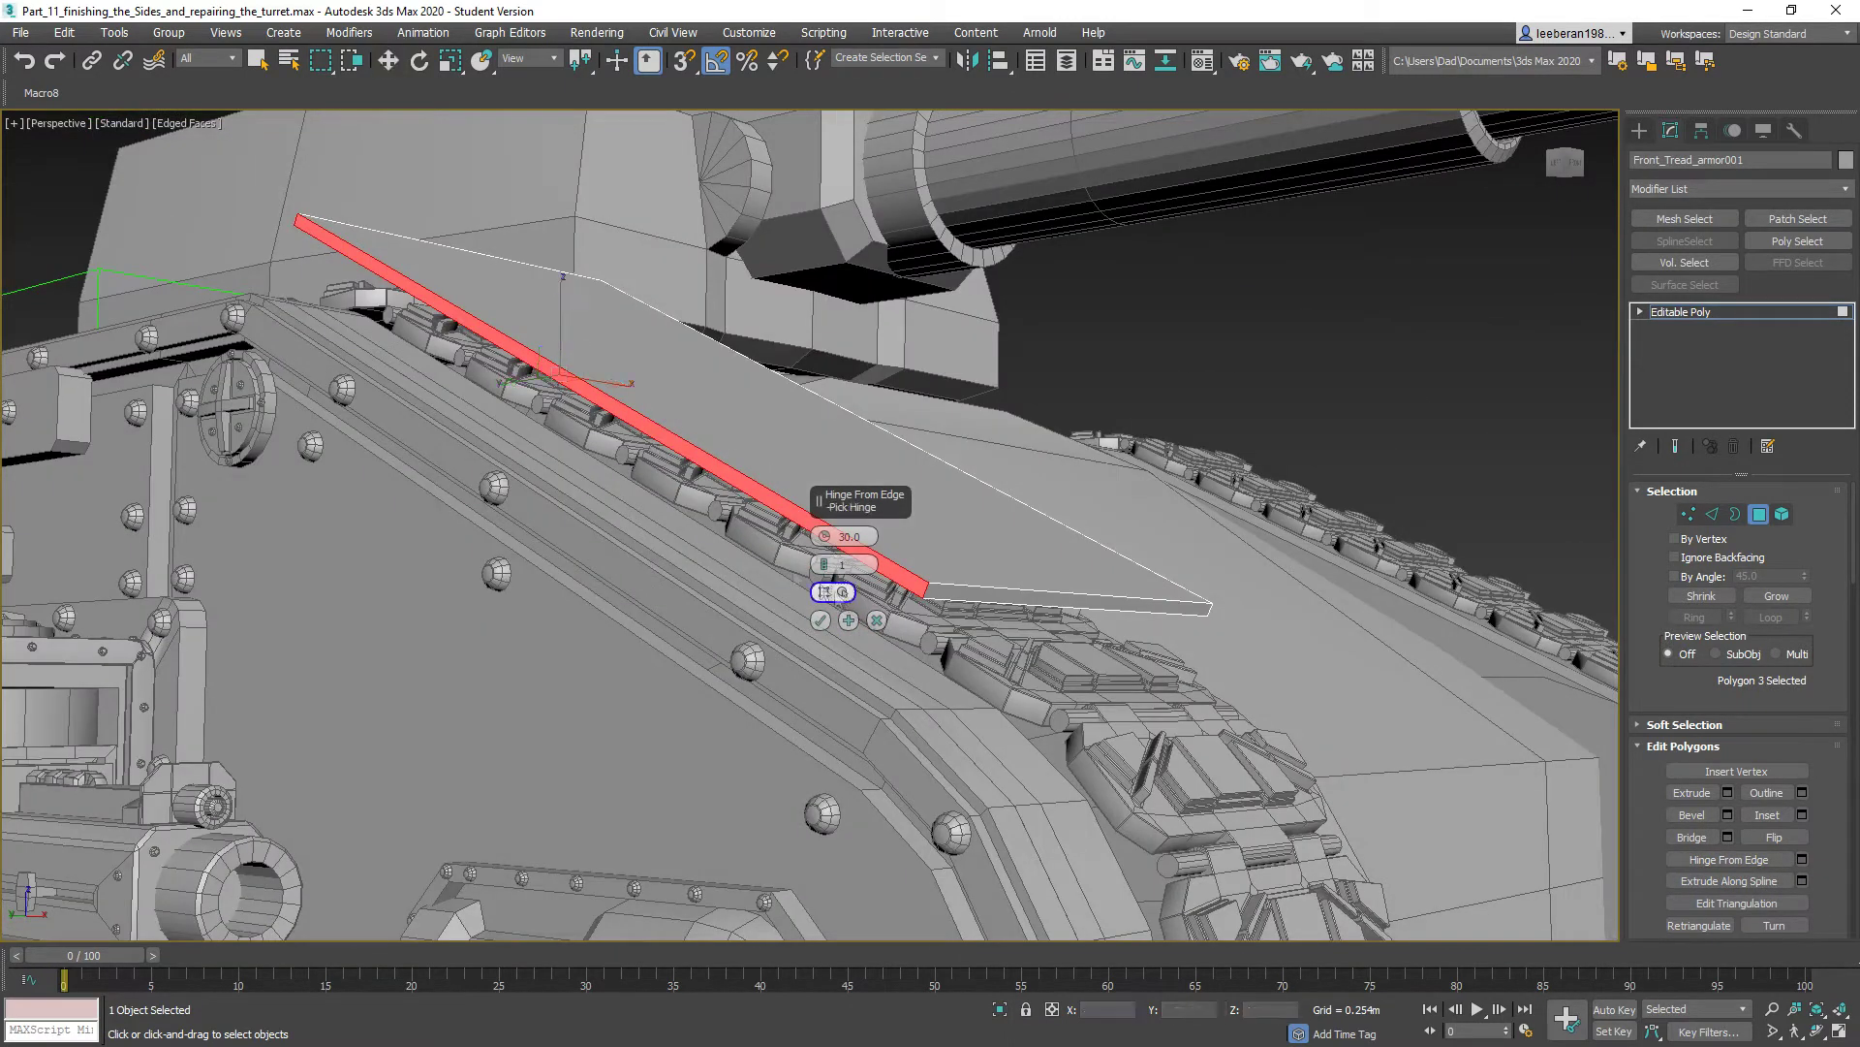
pyautogui.click(682, 454)
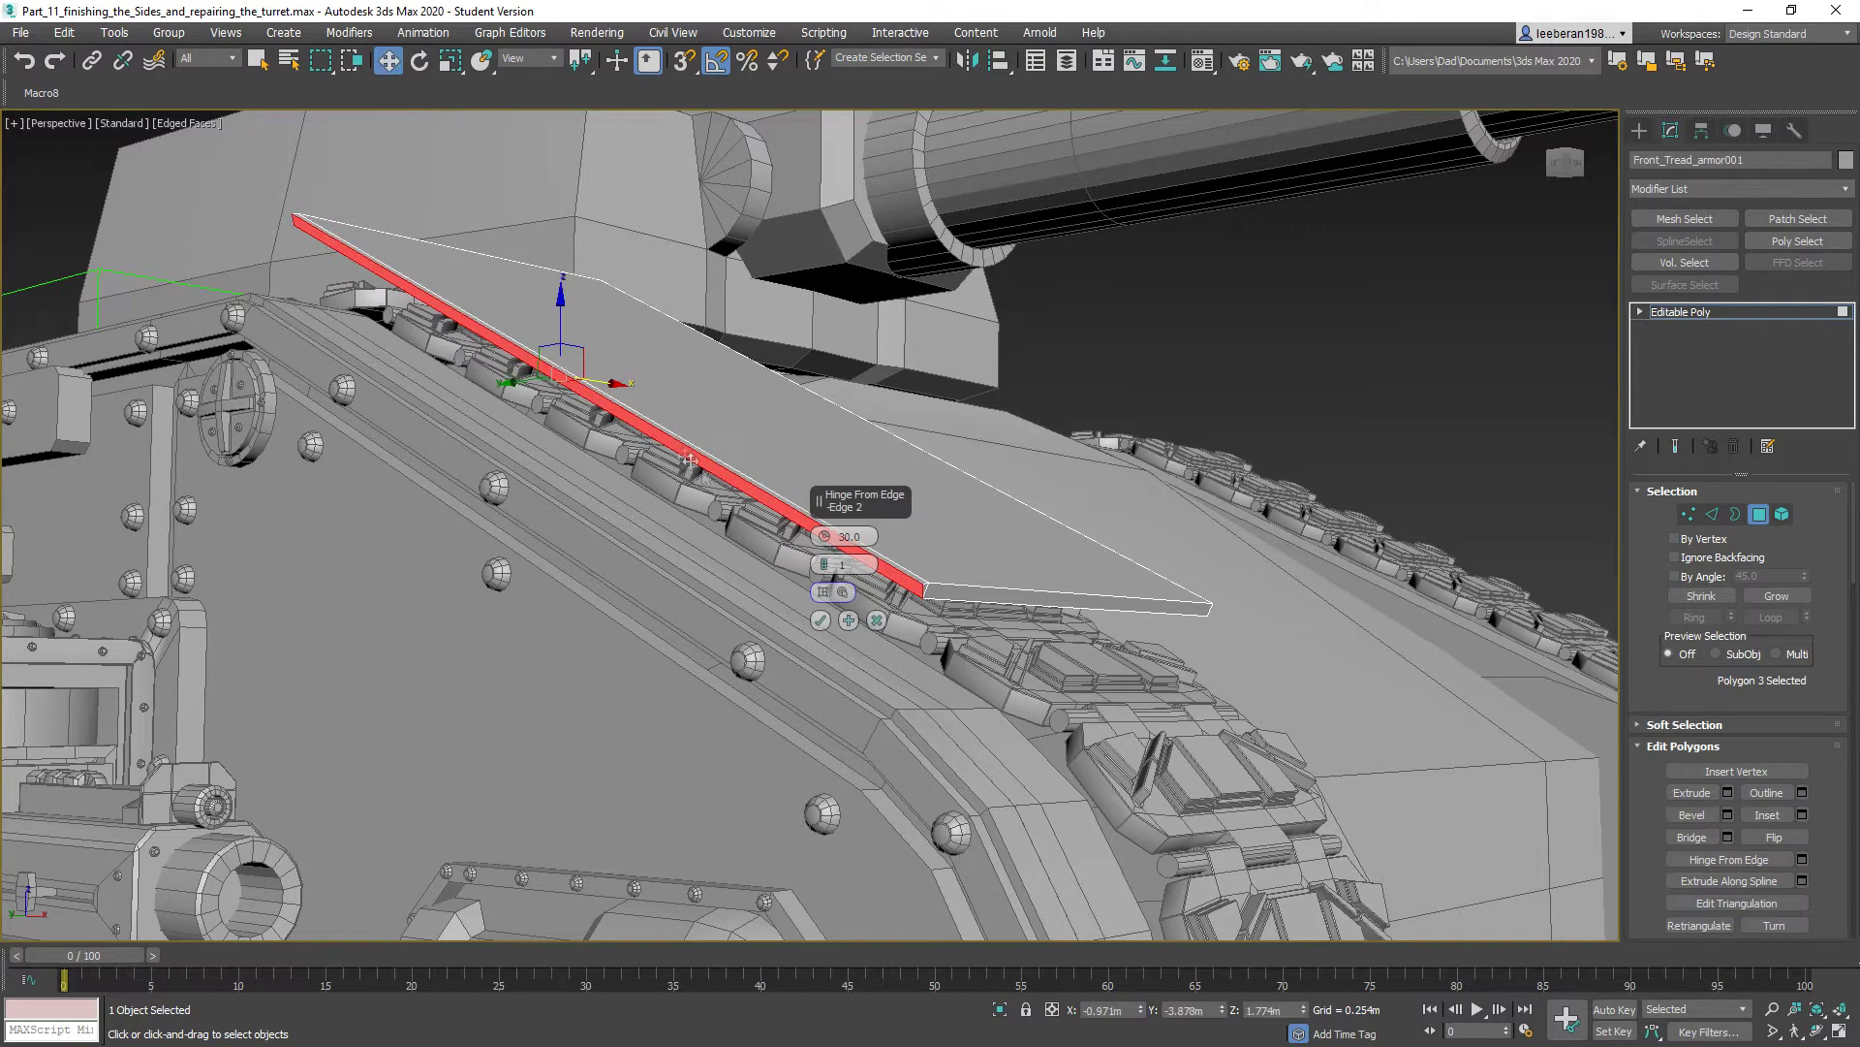
pyautogui.moveTo(875, 536); pyautogui.dragTo(827, 539)
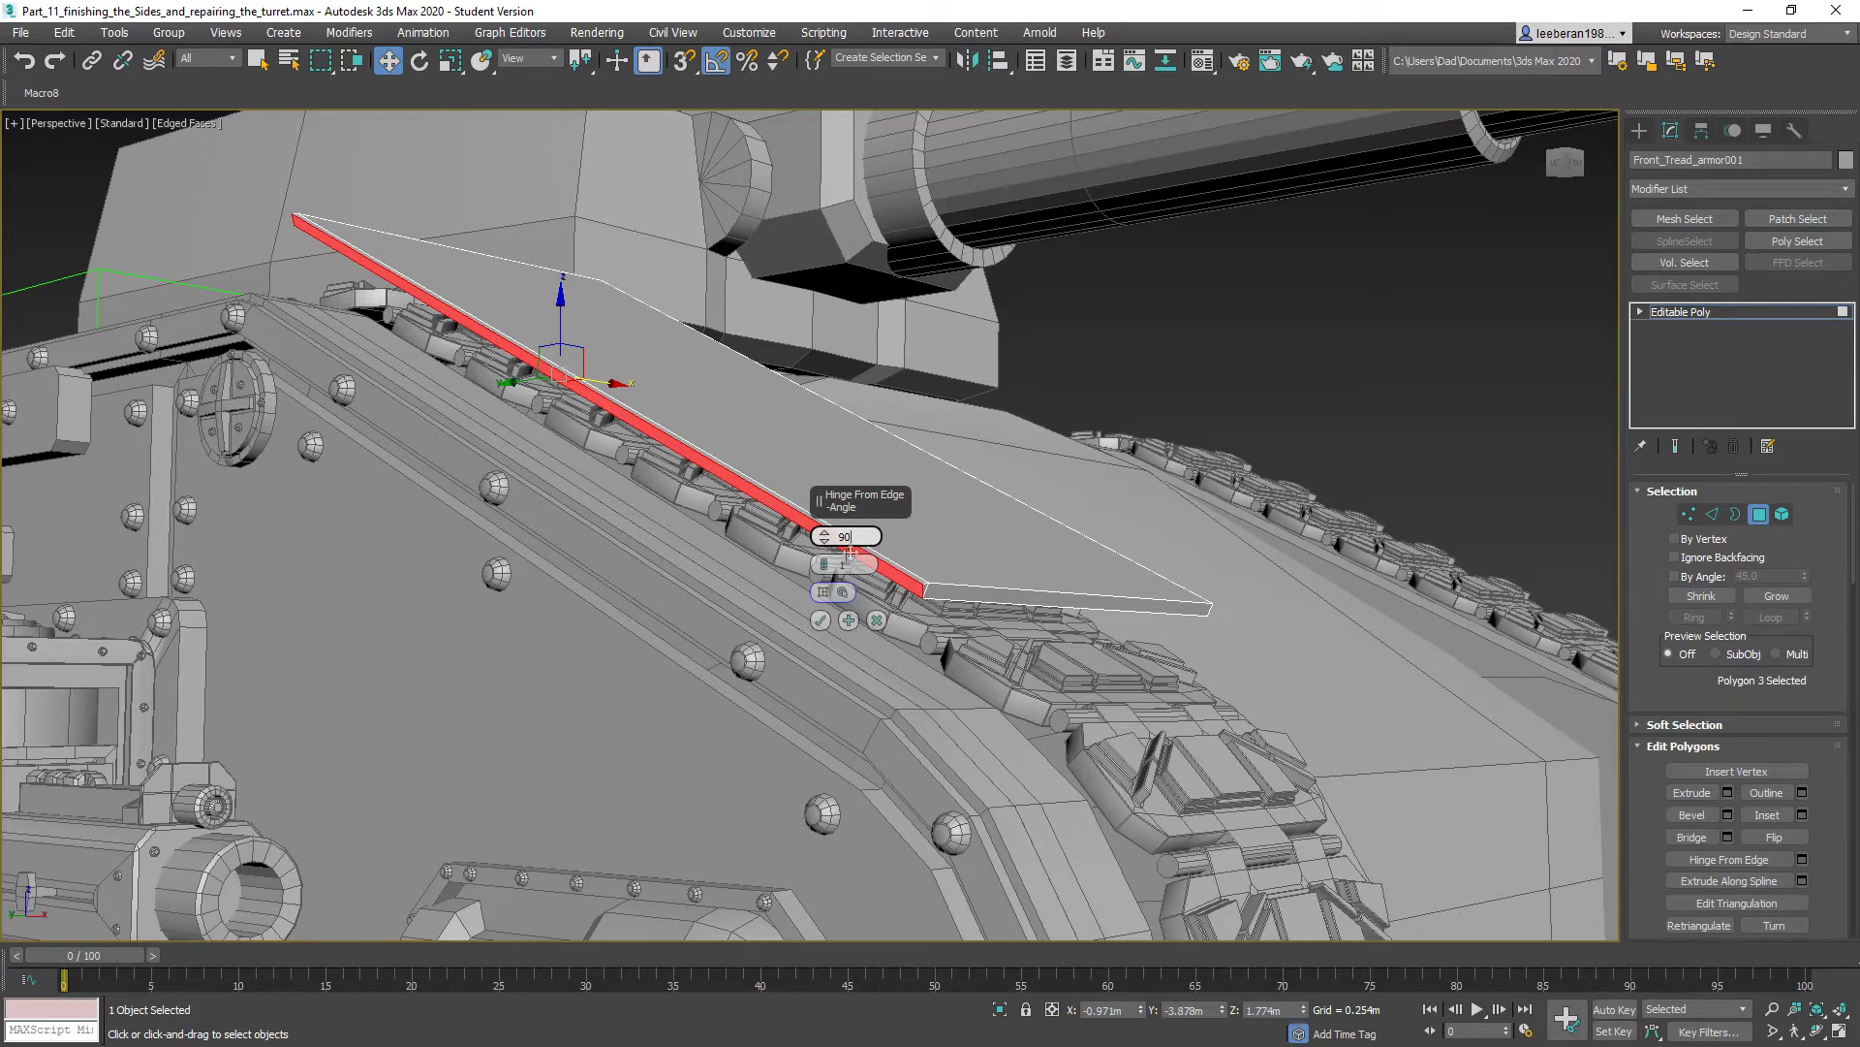
pyautogui.press('Return')
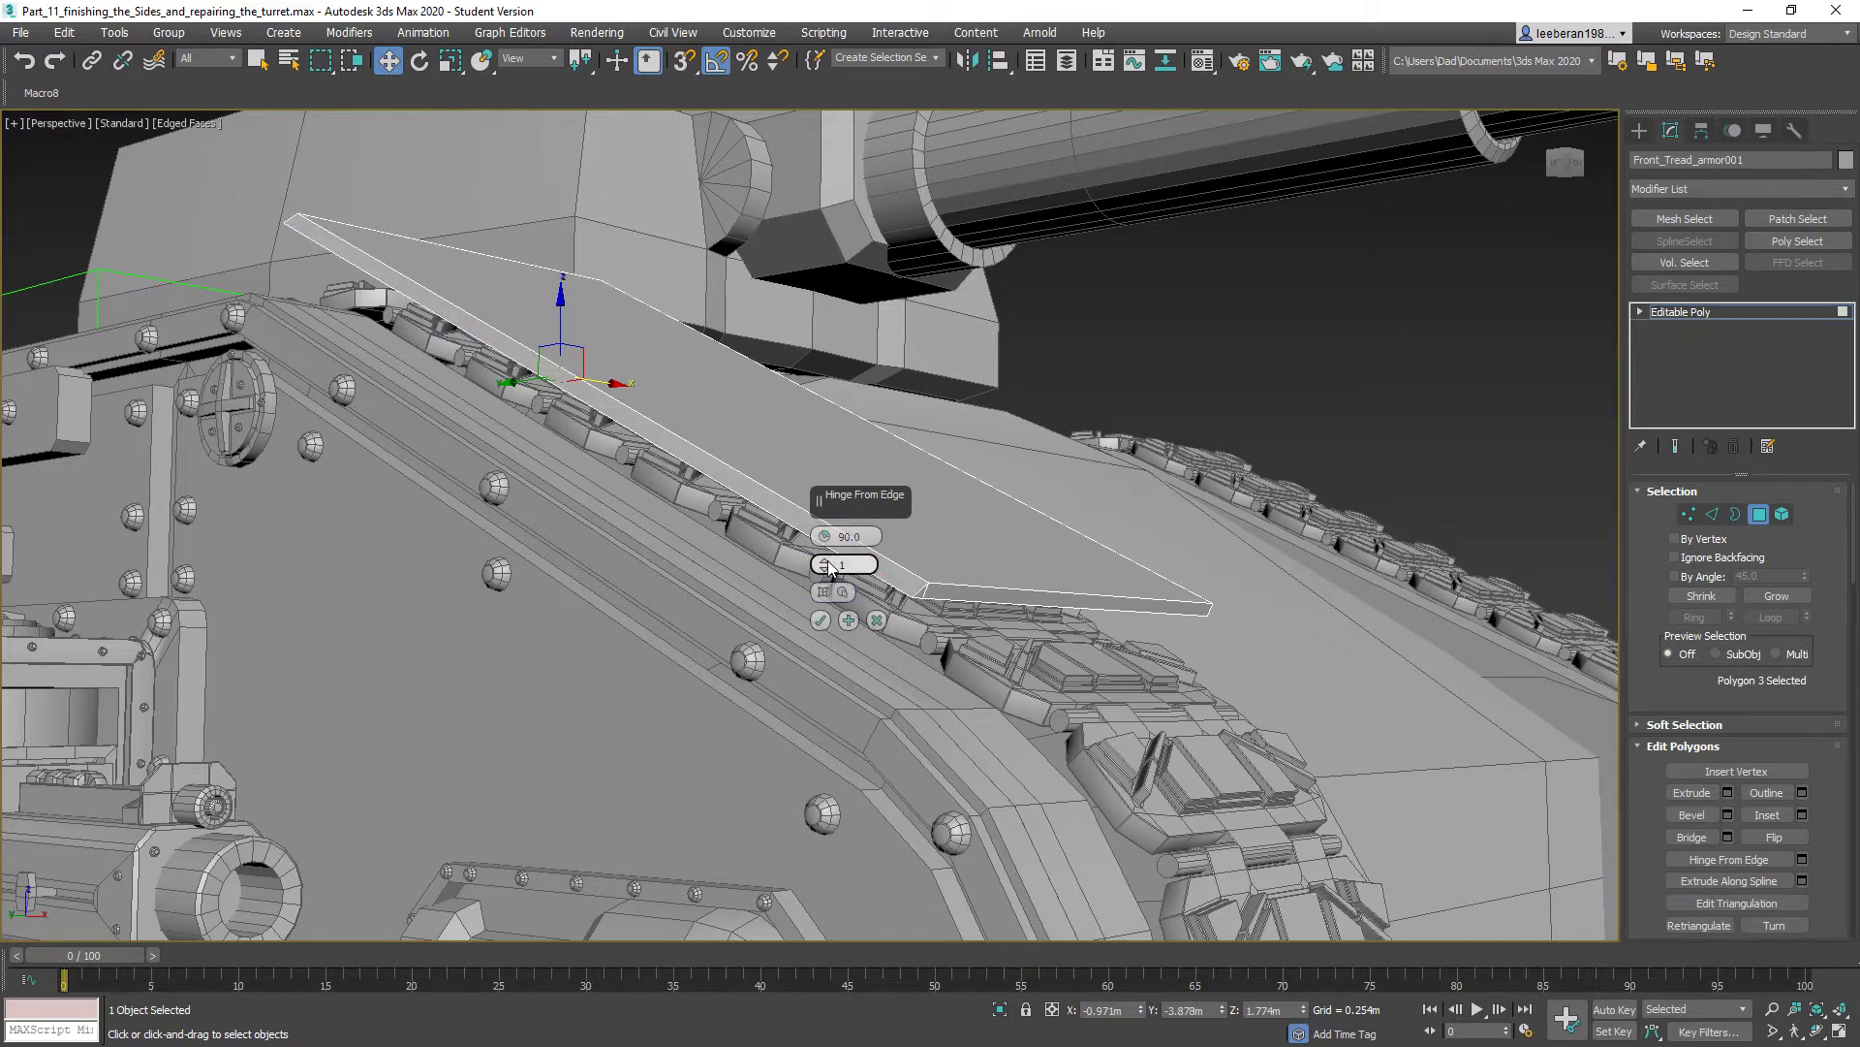
pyautogui.click(829, 566)
pyautogui.click(829, 566)
pyautogui.click(820, 620)
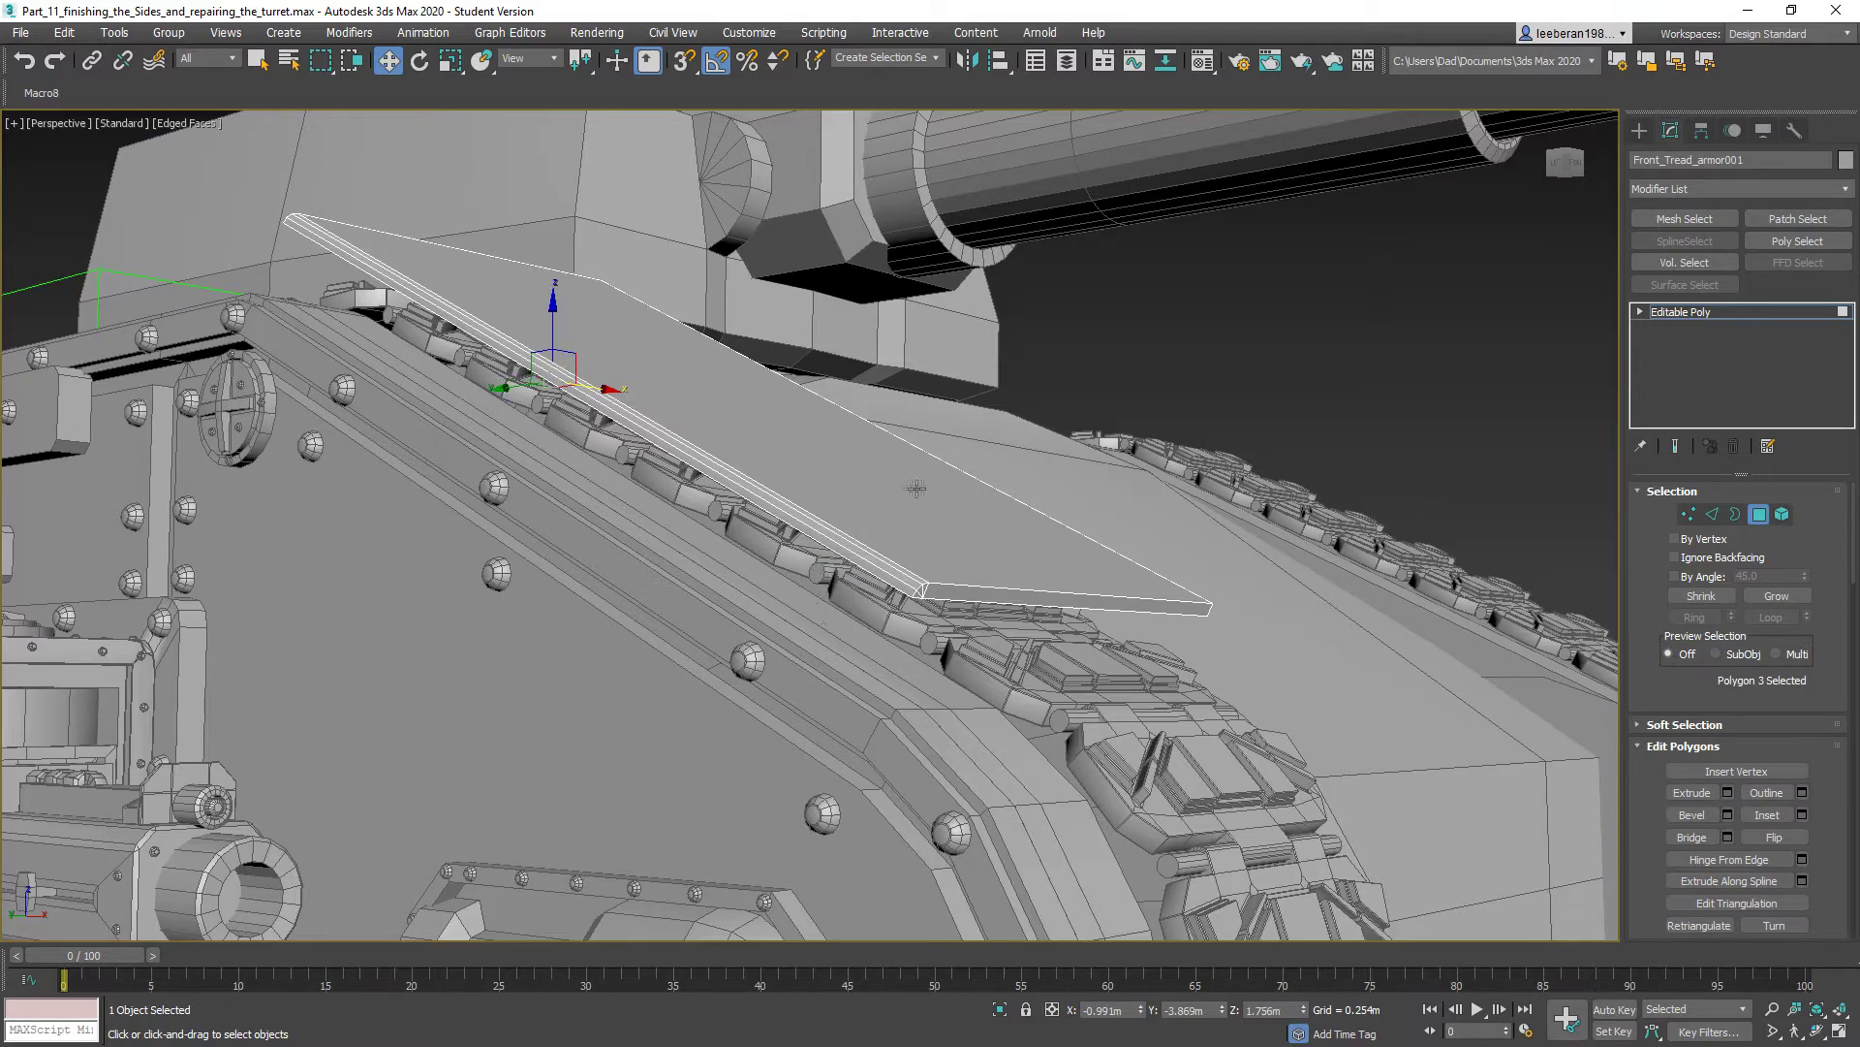
# - Hinge the plate's inner long side face about its lower edge with the same 90° angle and 3 segments
pyautogui.keyDown('alt'); pyautogui.moveTo(917, 488); pyautogui.dragTo(770, 494, button='middle'); pyautogui.keyUp('alt')
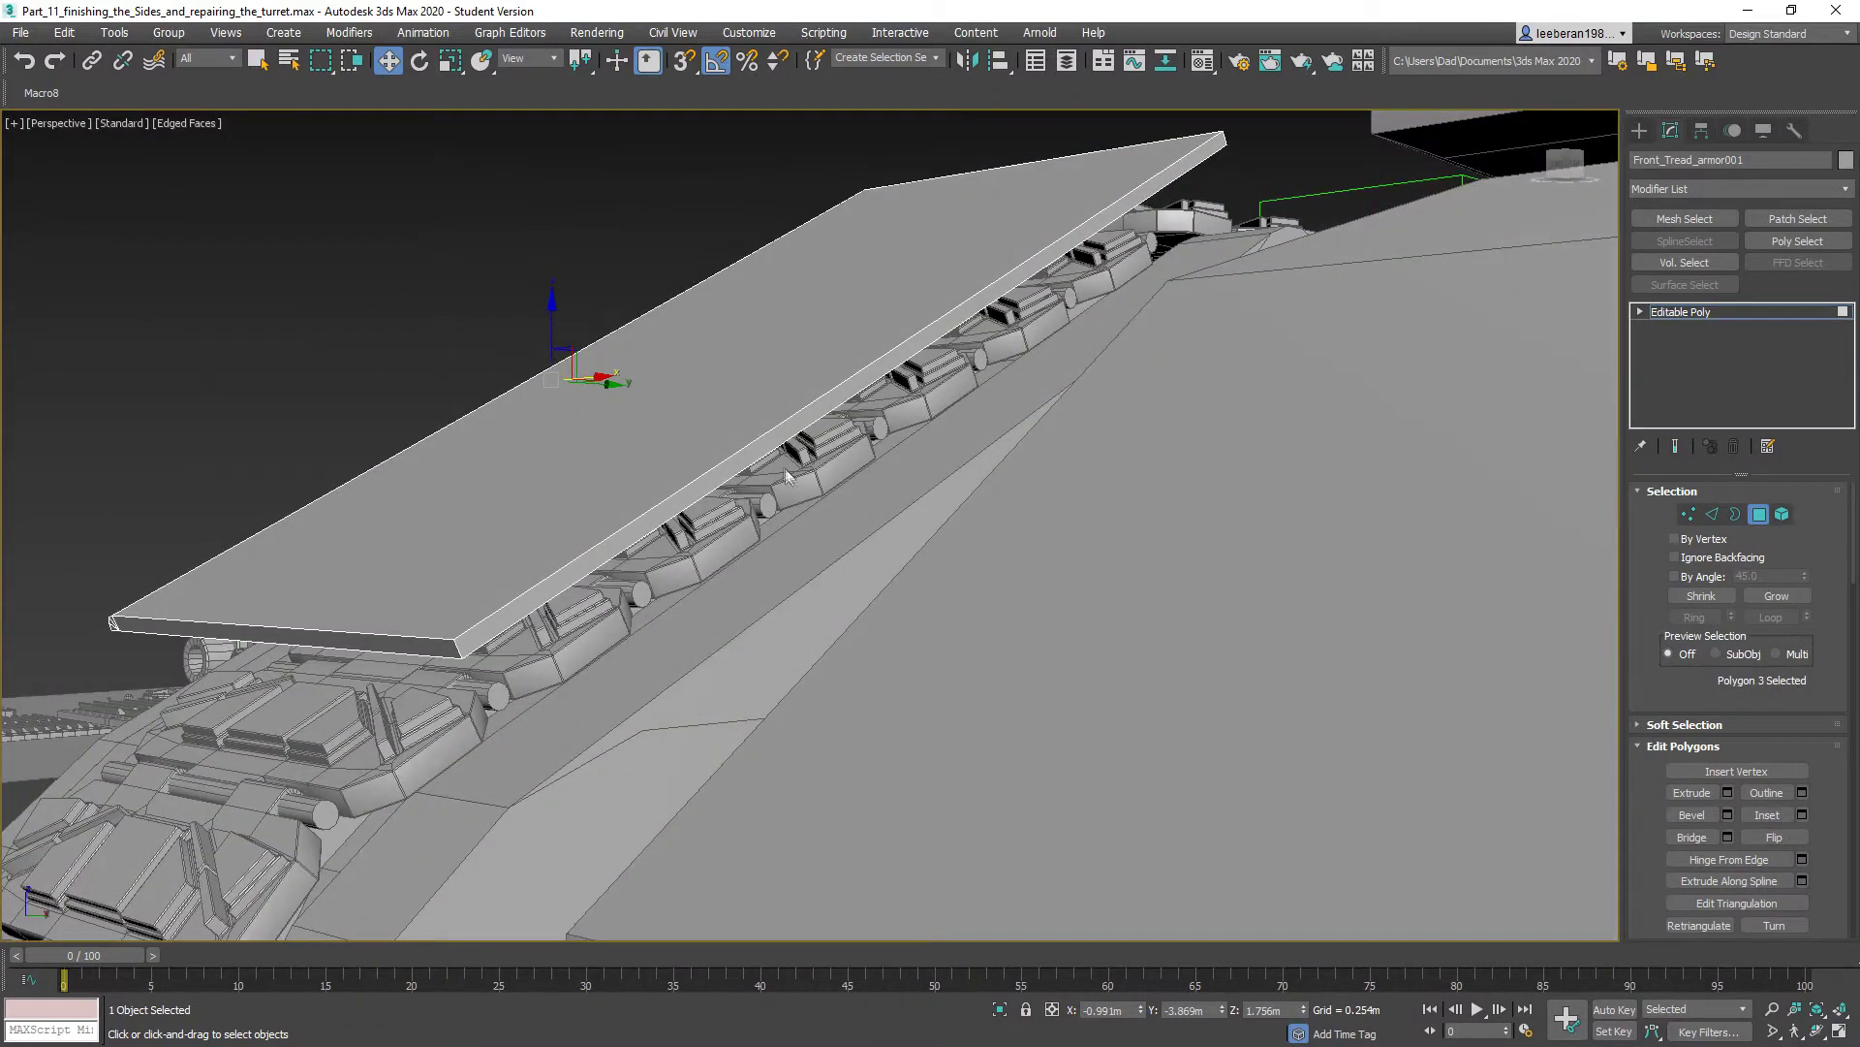
pyautogui.keyDown('ctrl'); pyautogui.click(760, 446); pyautogui.keyUp('ctrl')
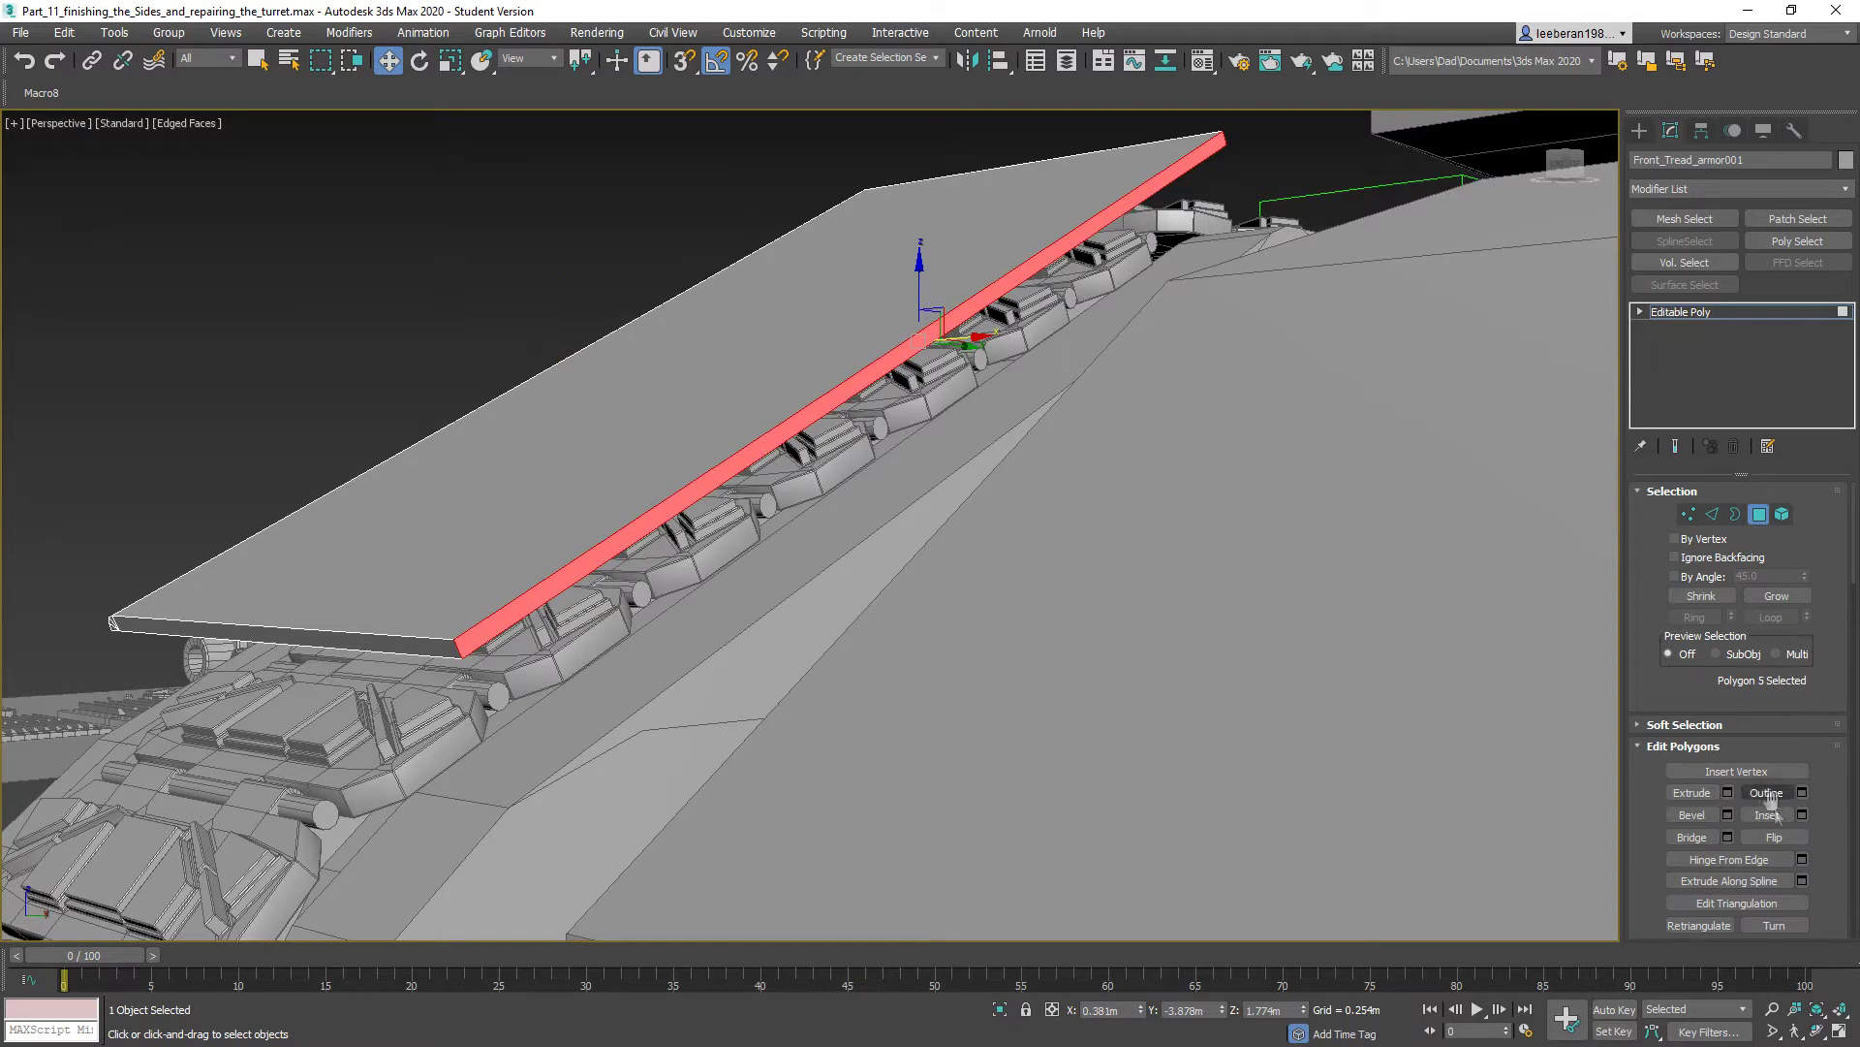
pyautogui.click(1803, 860)
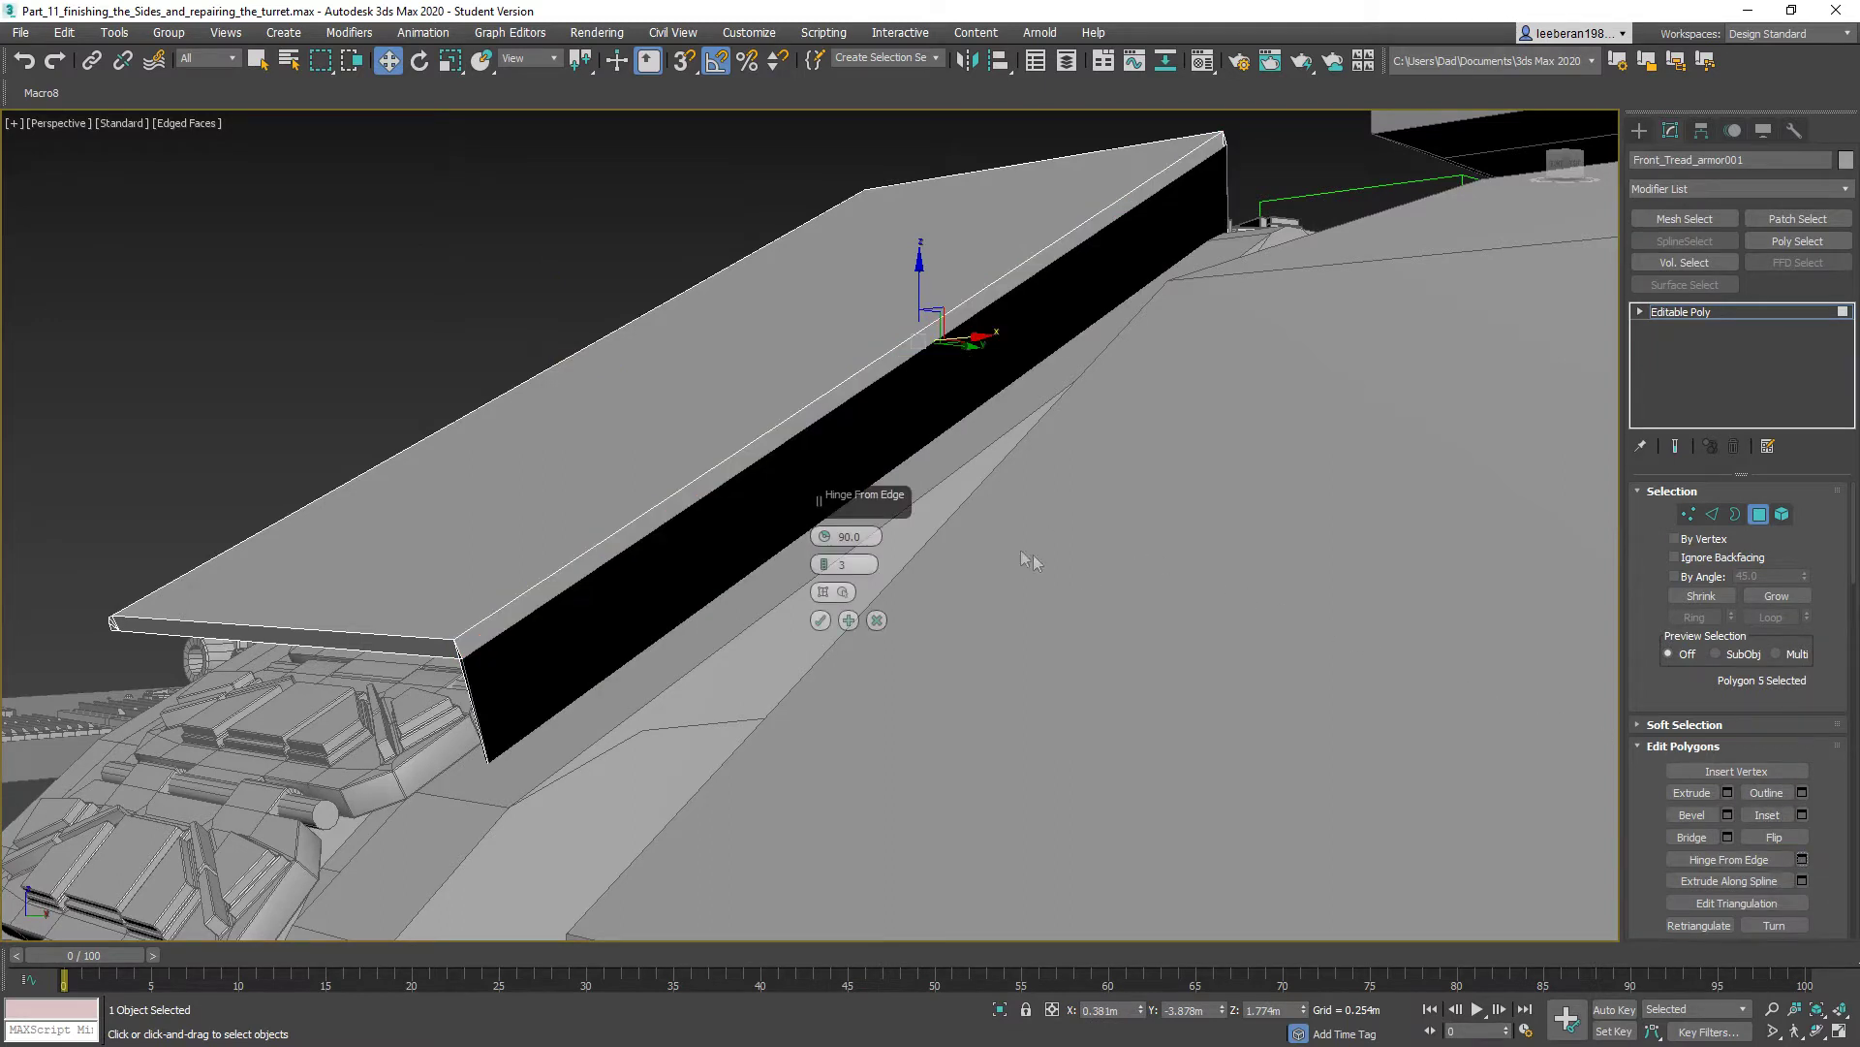
pyautogui.click(824, 591)
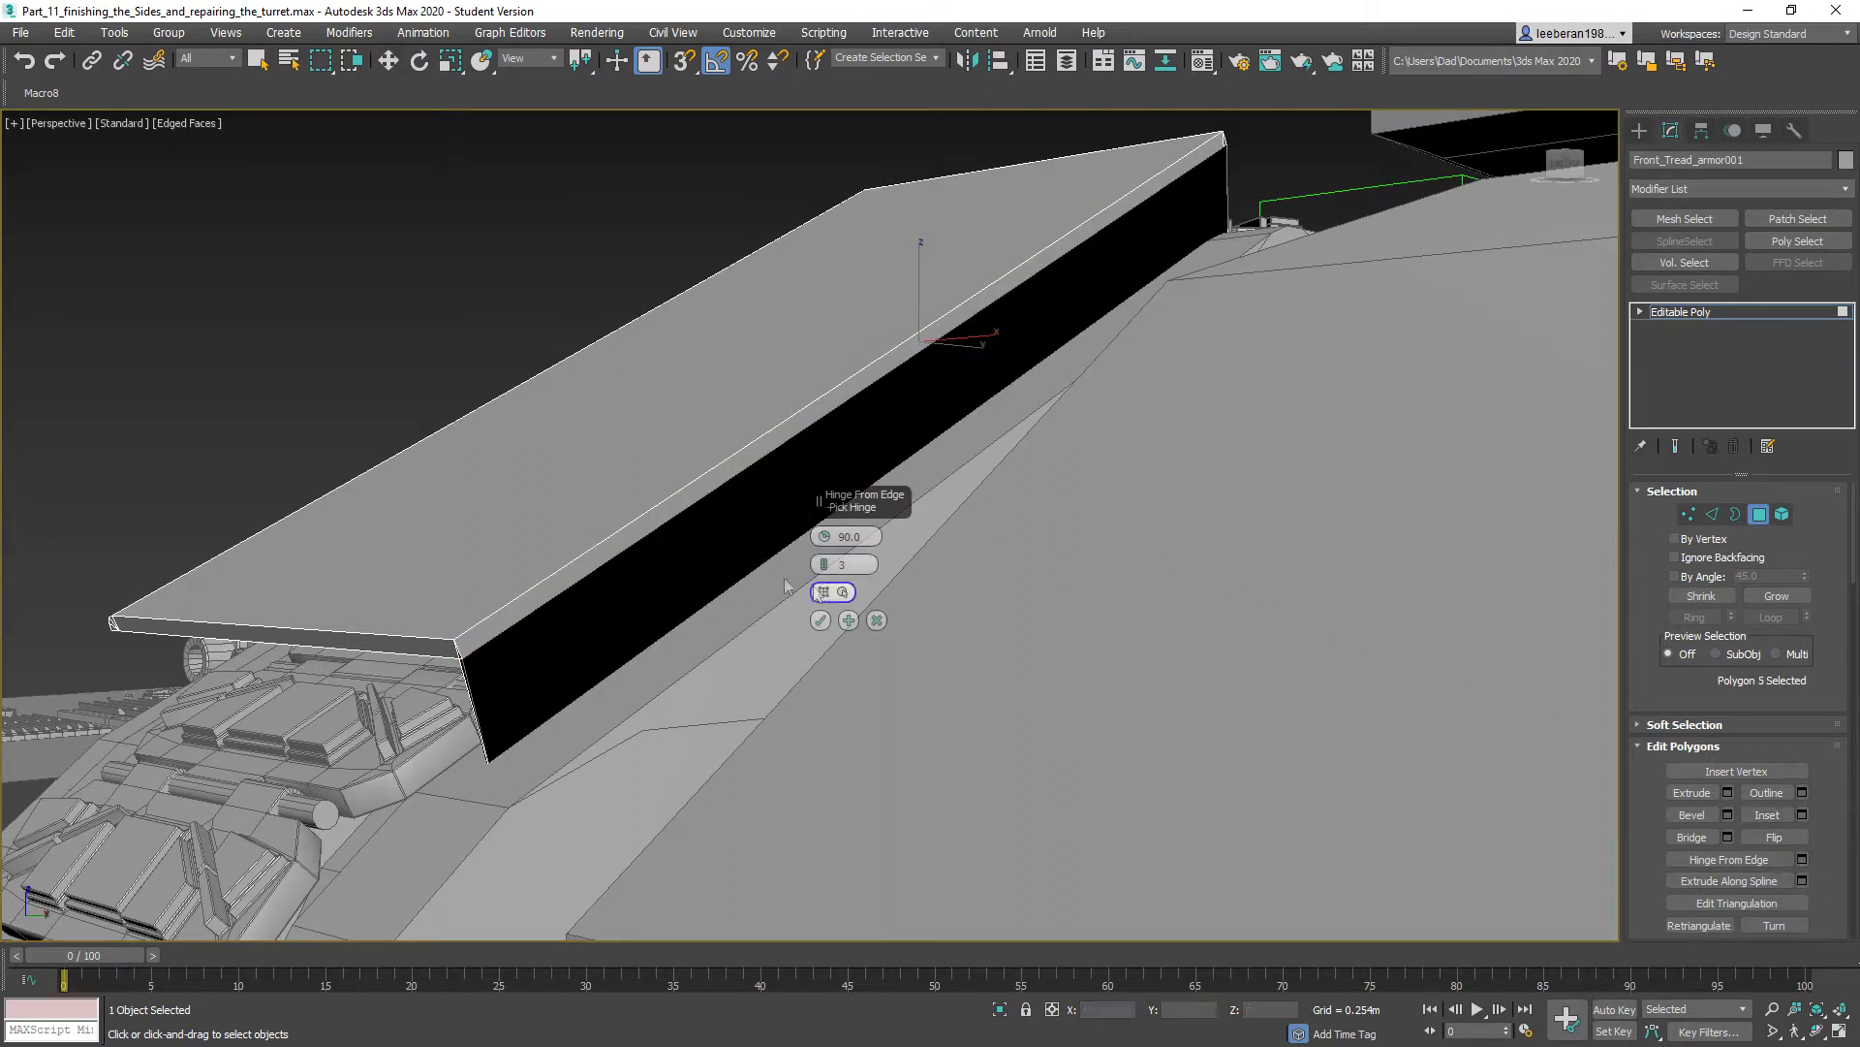
pyautogui.click(531, 608)
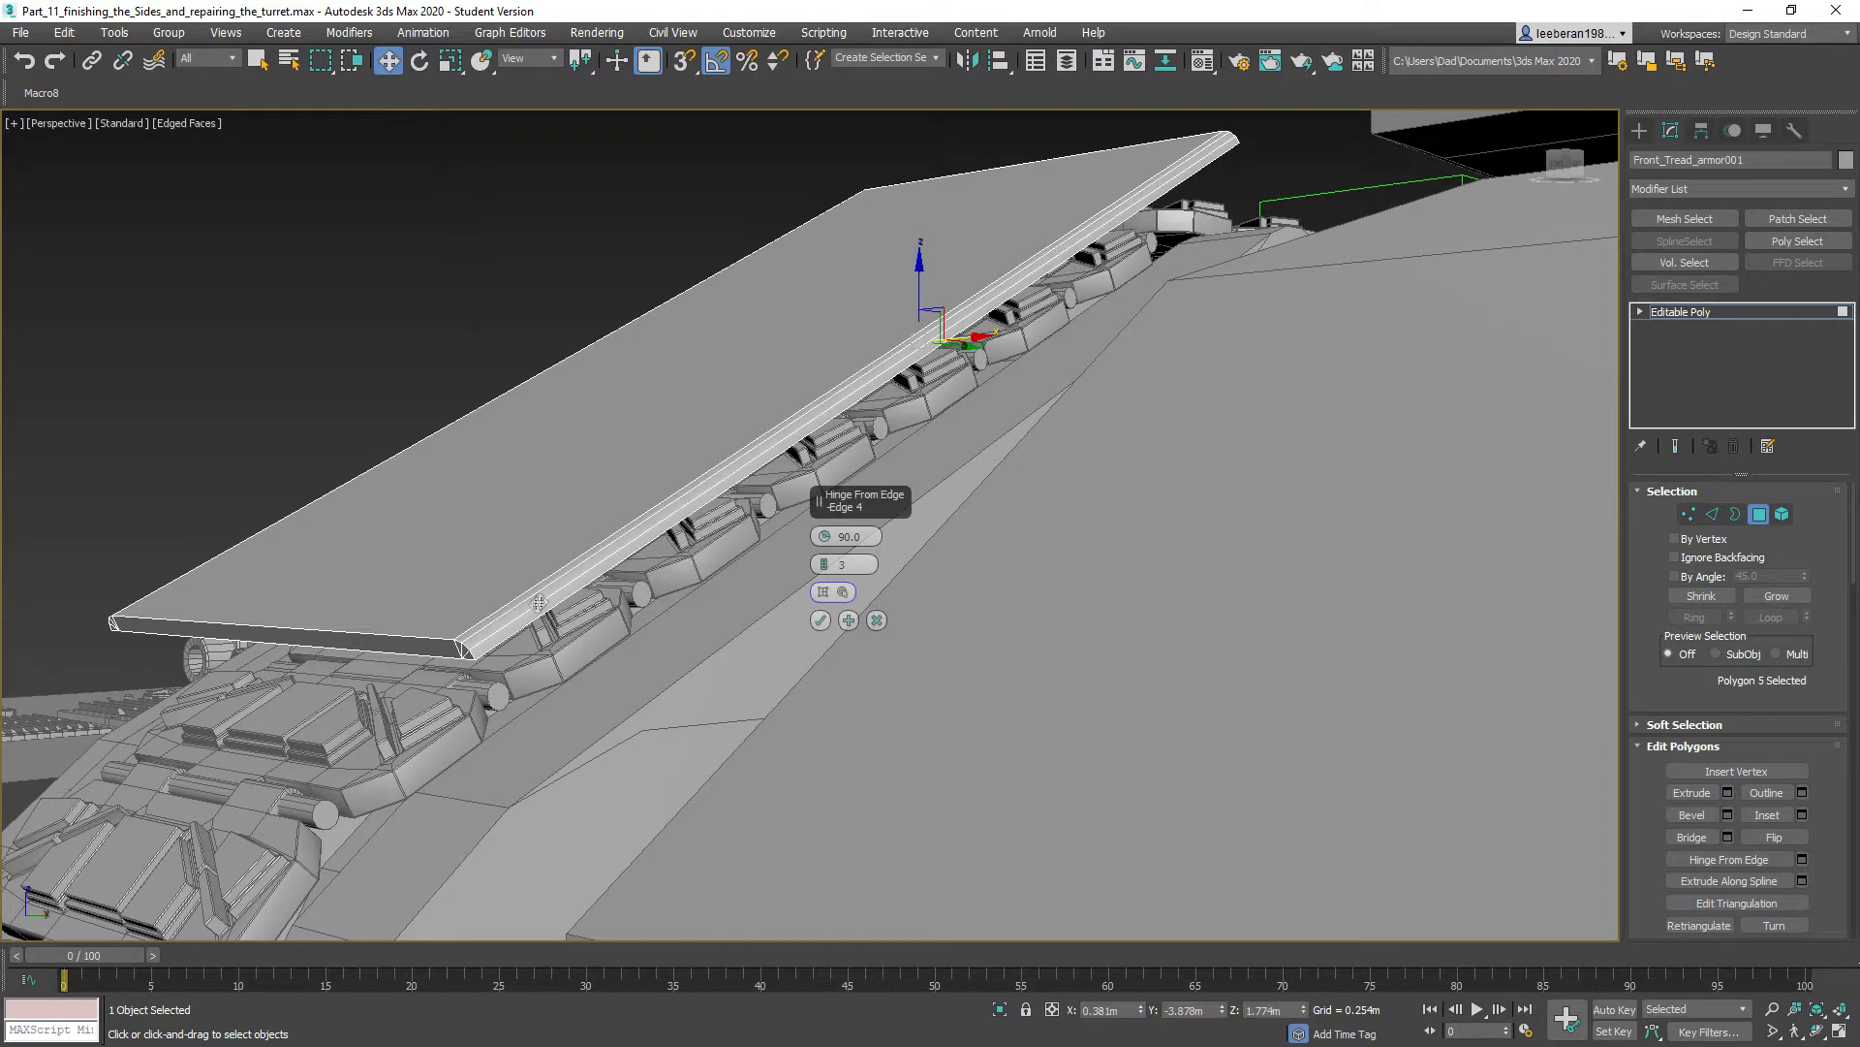
pyautogui.click(821, 623)
# - Extrude the two downward-facing strips along the plate's long sides by 0.246 m to form side flanges
pyautogui.keyDown('alt'); pyautogui.moveTo(614, 553); pyautogui.dragTo(742, 501, button='middle'); pyautogui.keyUp('alt')
pyautogui.scroll(2, 722, 496)
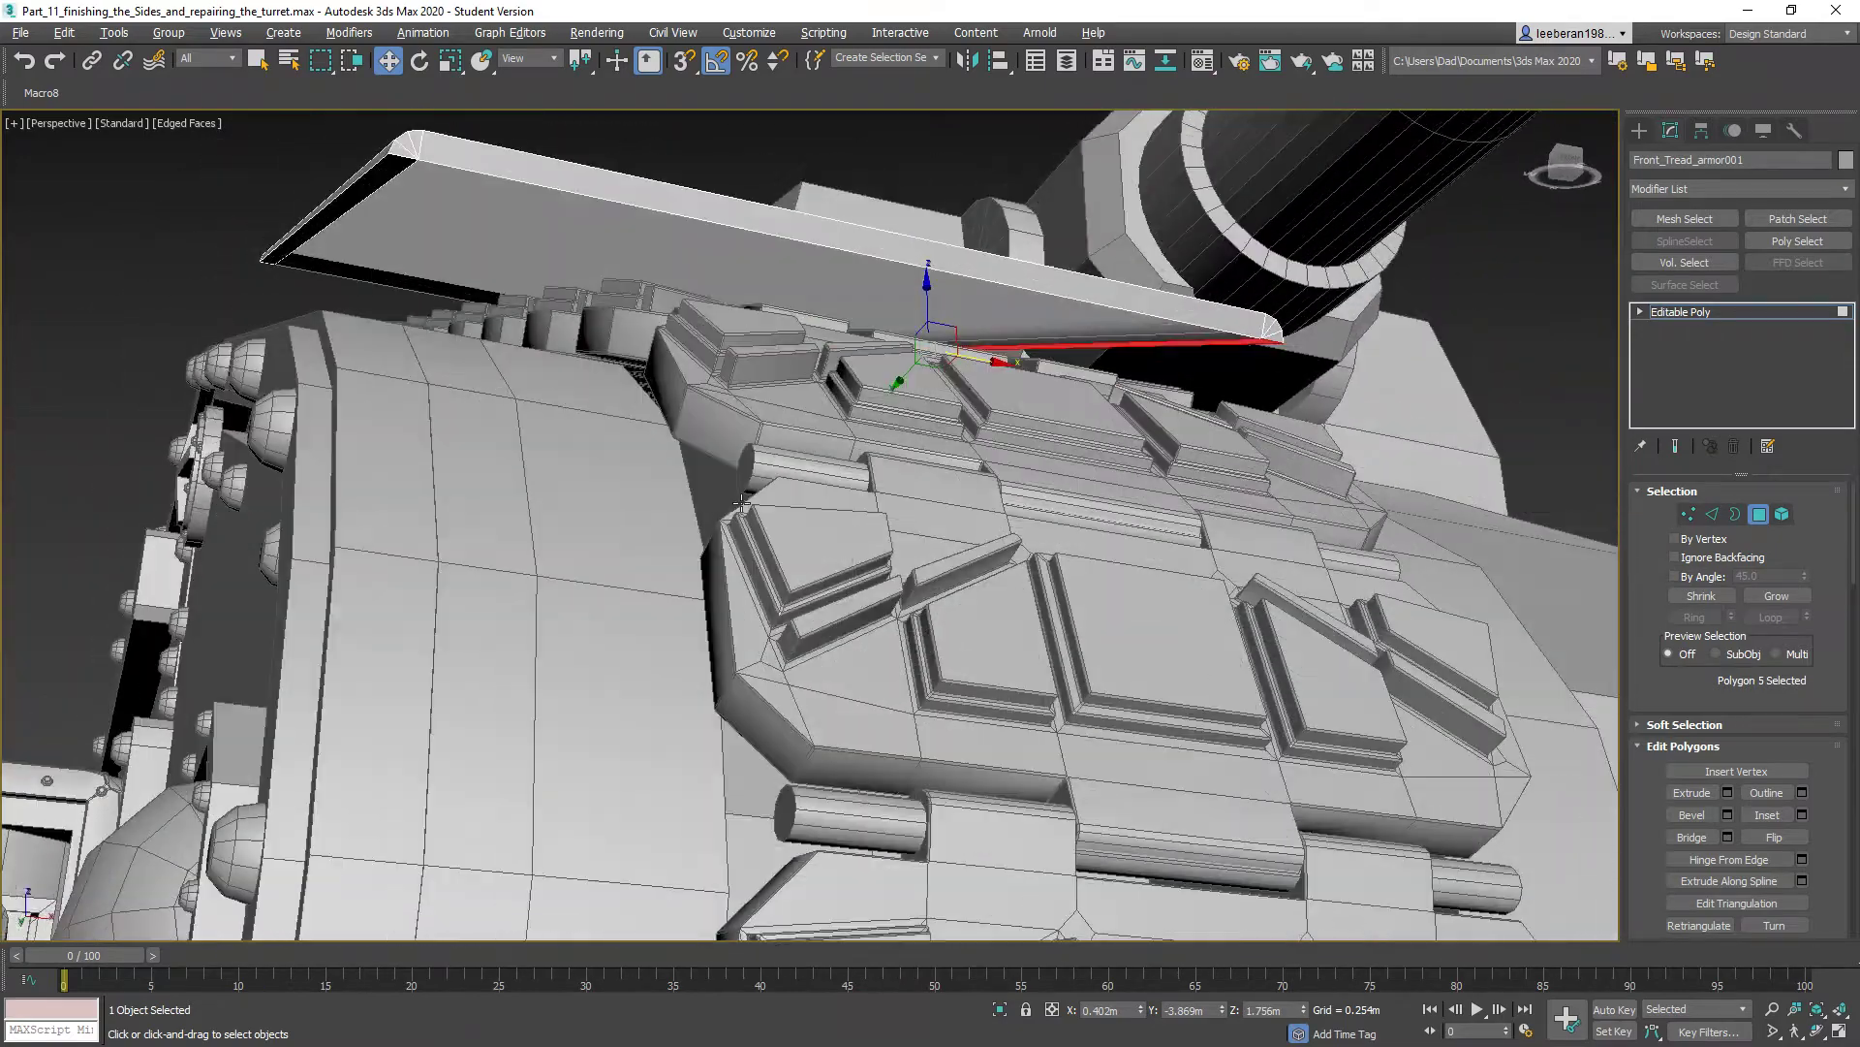
pyautogui.keyDown('ctrl'); pyautogui.click(340, 195); pyautogui.keyUp('ctrl')
pyautogui.keyDown('alt'); pyautogui.moveTo(323, 244); pyautogui.dragTo(357, 298, button='middle'); pyautogui.keyUp('alt')
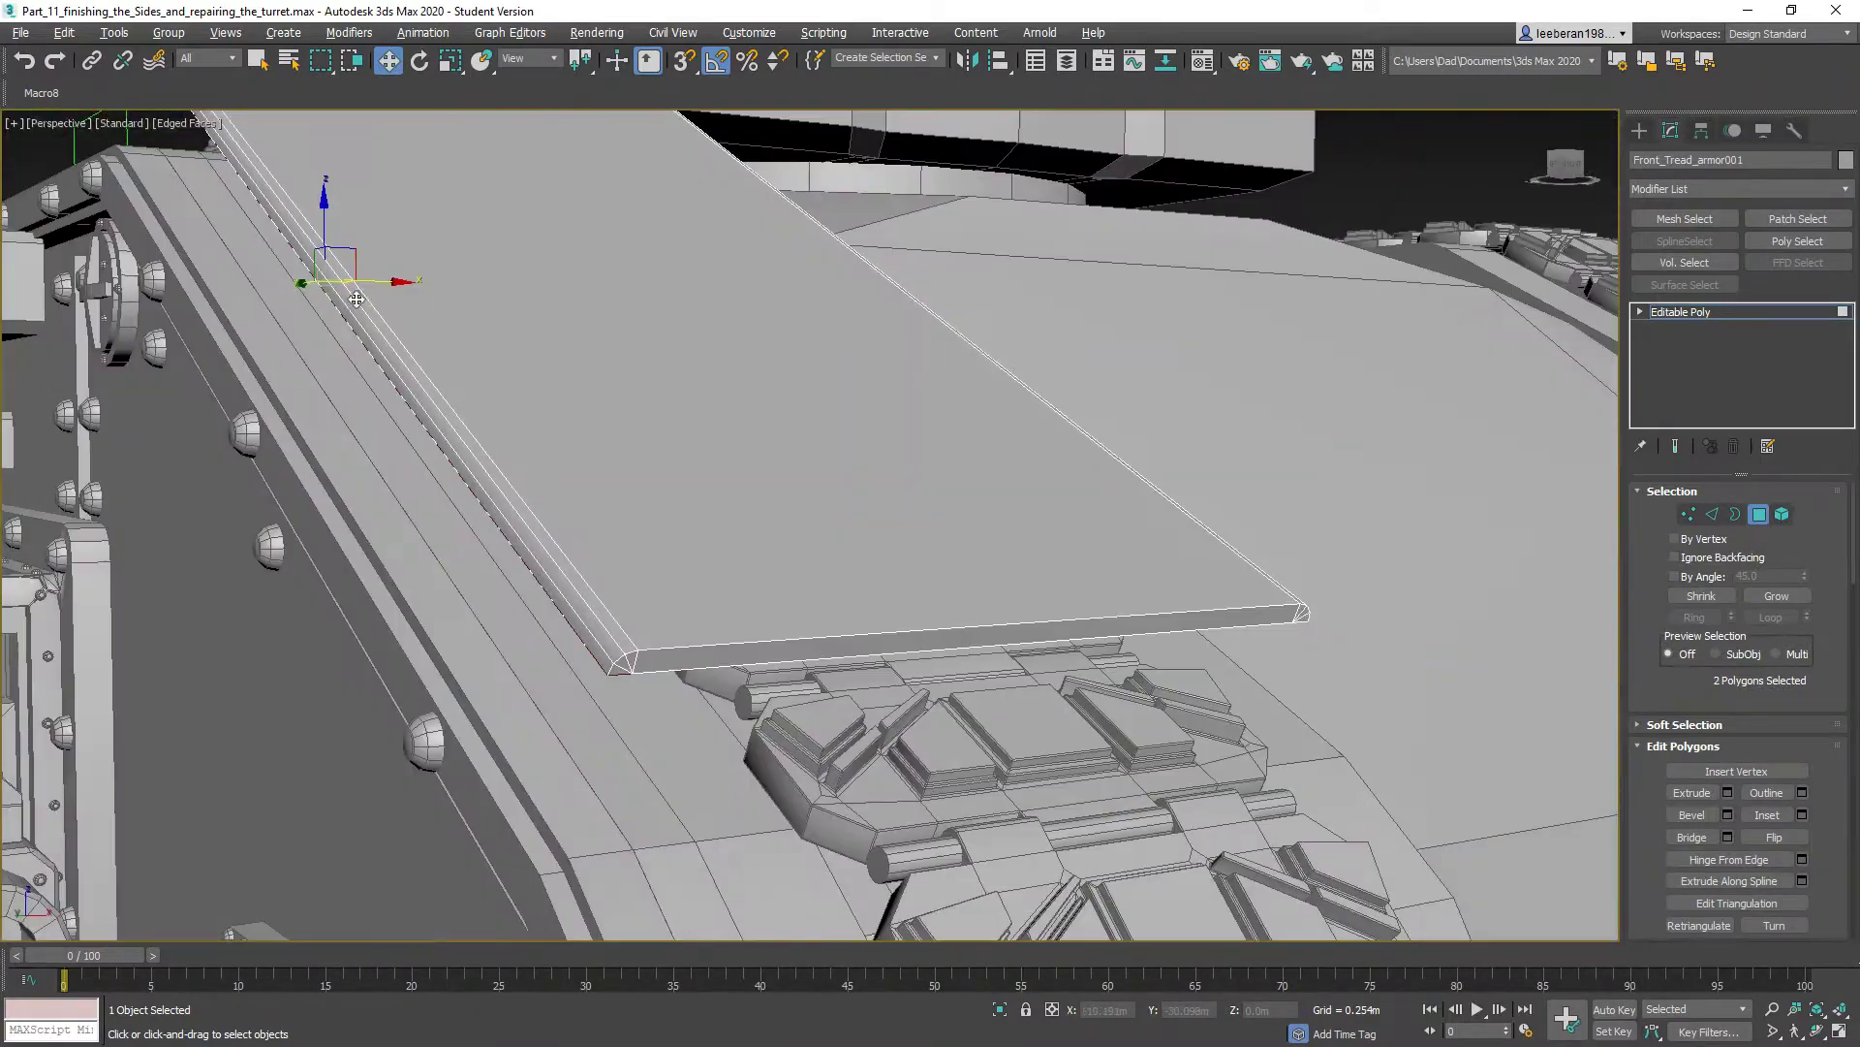
pyautogui.click(1727, 791)
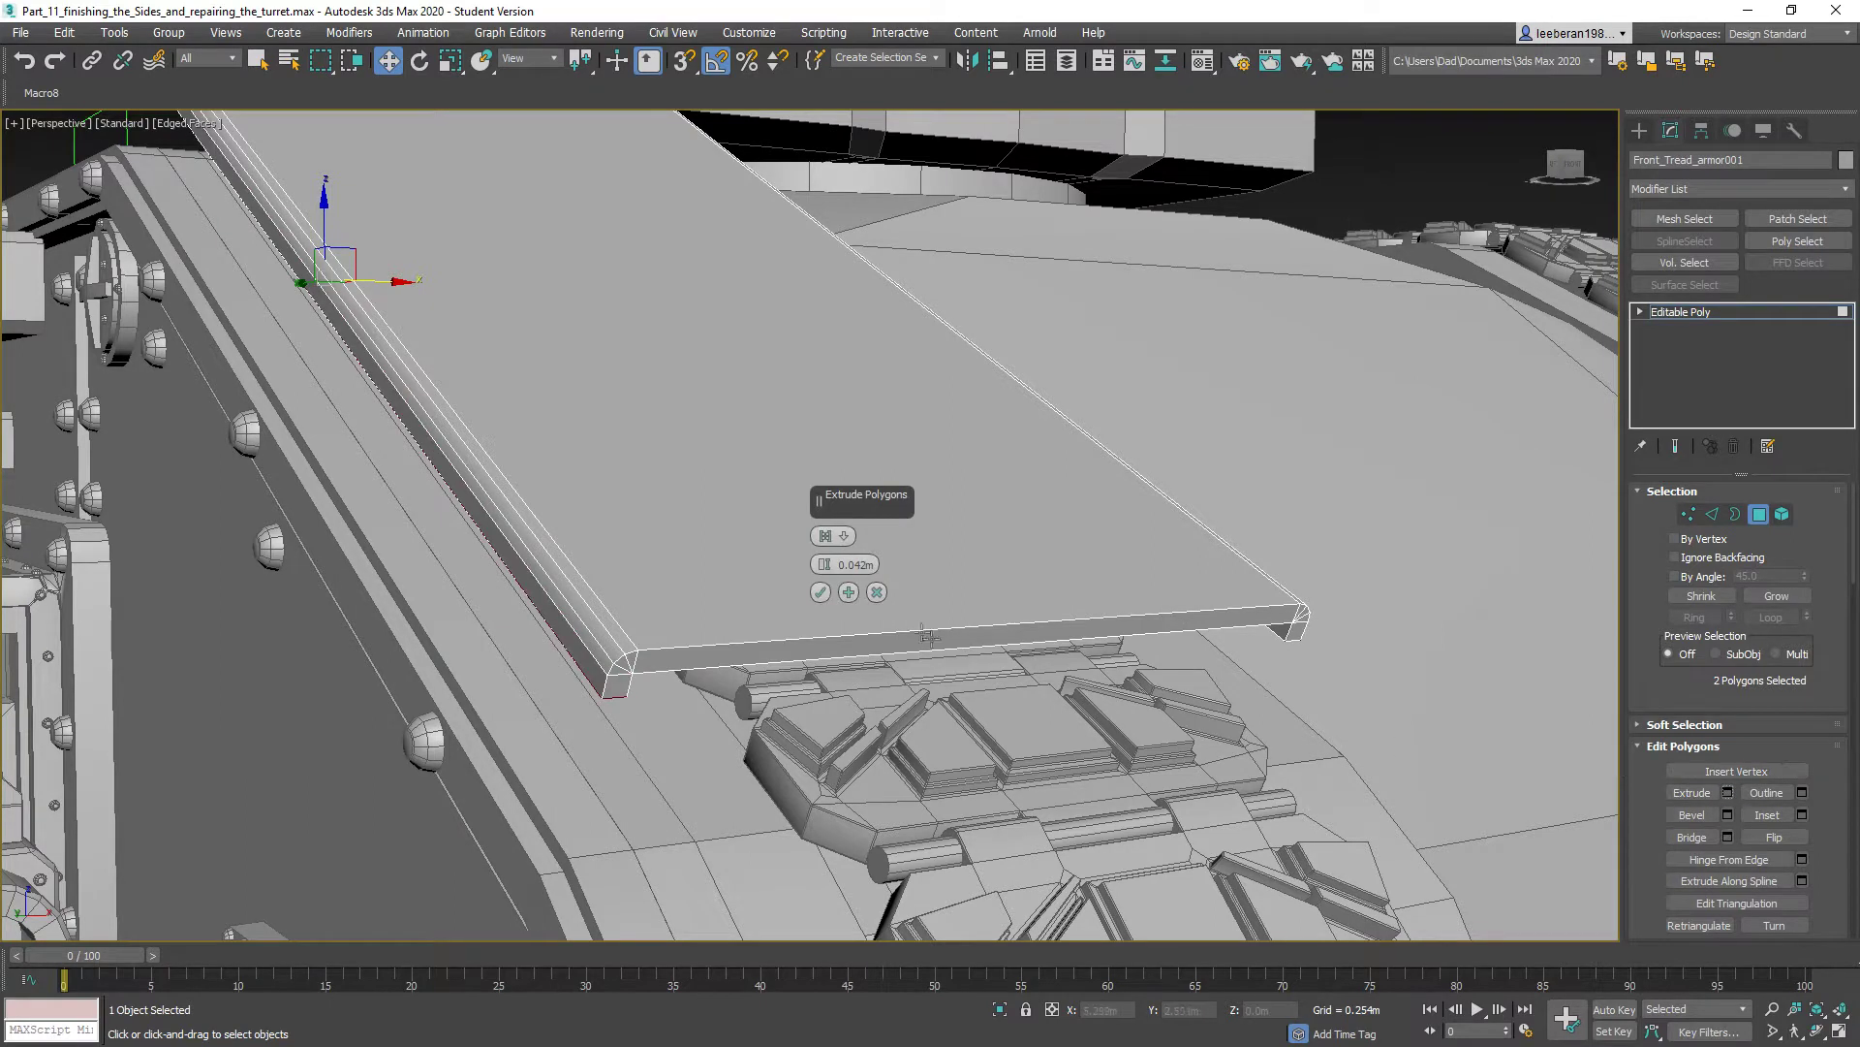
pyautogui.moveTo(830, 569); pyautogui.dragTo(816, 477)
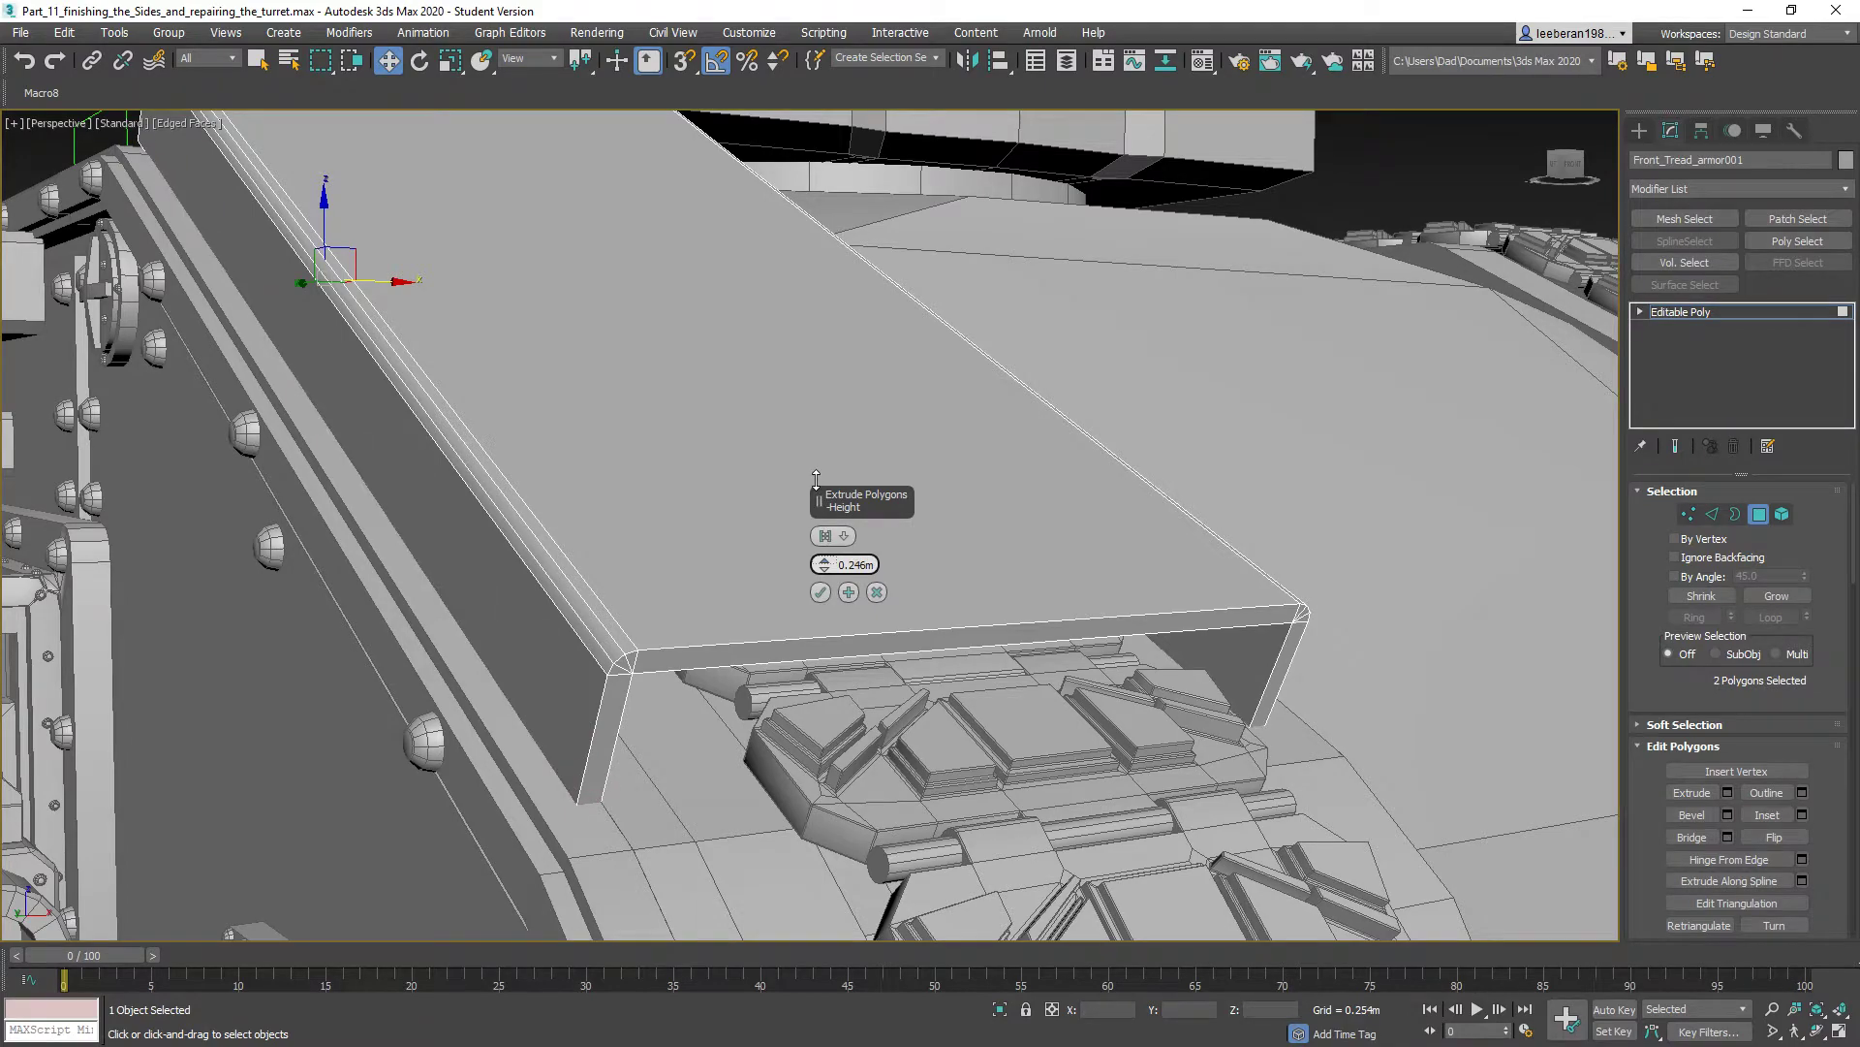
pyautogui.click(820, 592)
# - Inset the plate's large top face and the outer faces of both side flanges to leave a narrow border
pyautogui.keyDown('alt'); pyautogui.moveTo(707, 512); pyautogui.dragTo(766, 521, button='middle'); pyautogui.keyUp('alt')
pyautogui.scroll(-3, 763, 524)
pyautogui.keyDown('alt'); pyautogui.moveTo(605, 446); pyautogui.dragTo(775, 494, button='middle'); pyautogui.keyUp('alt')
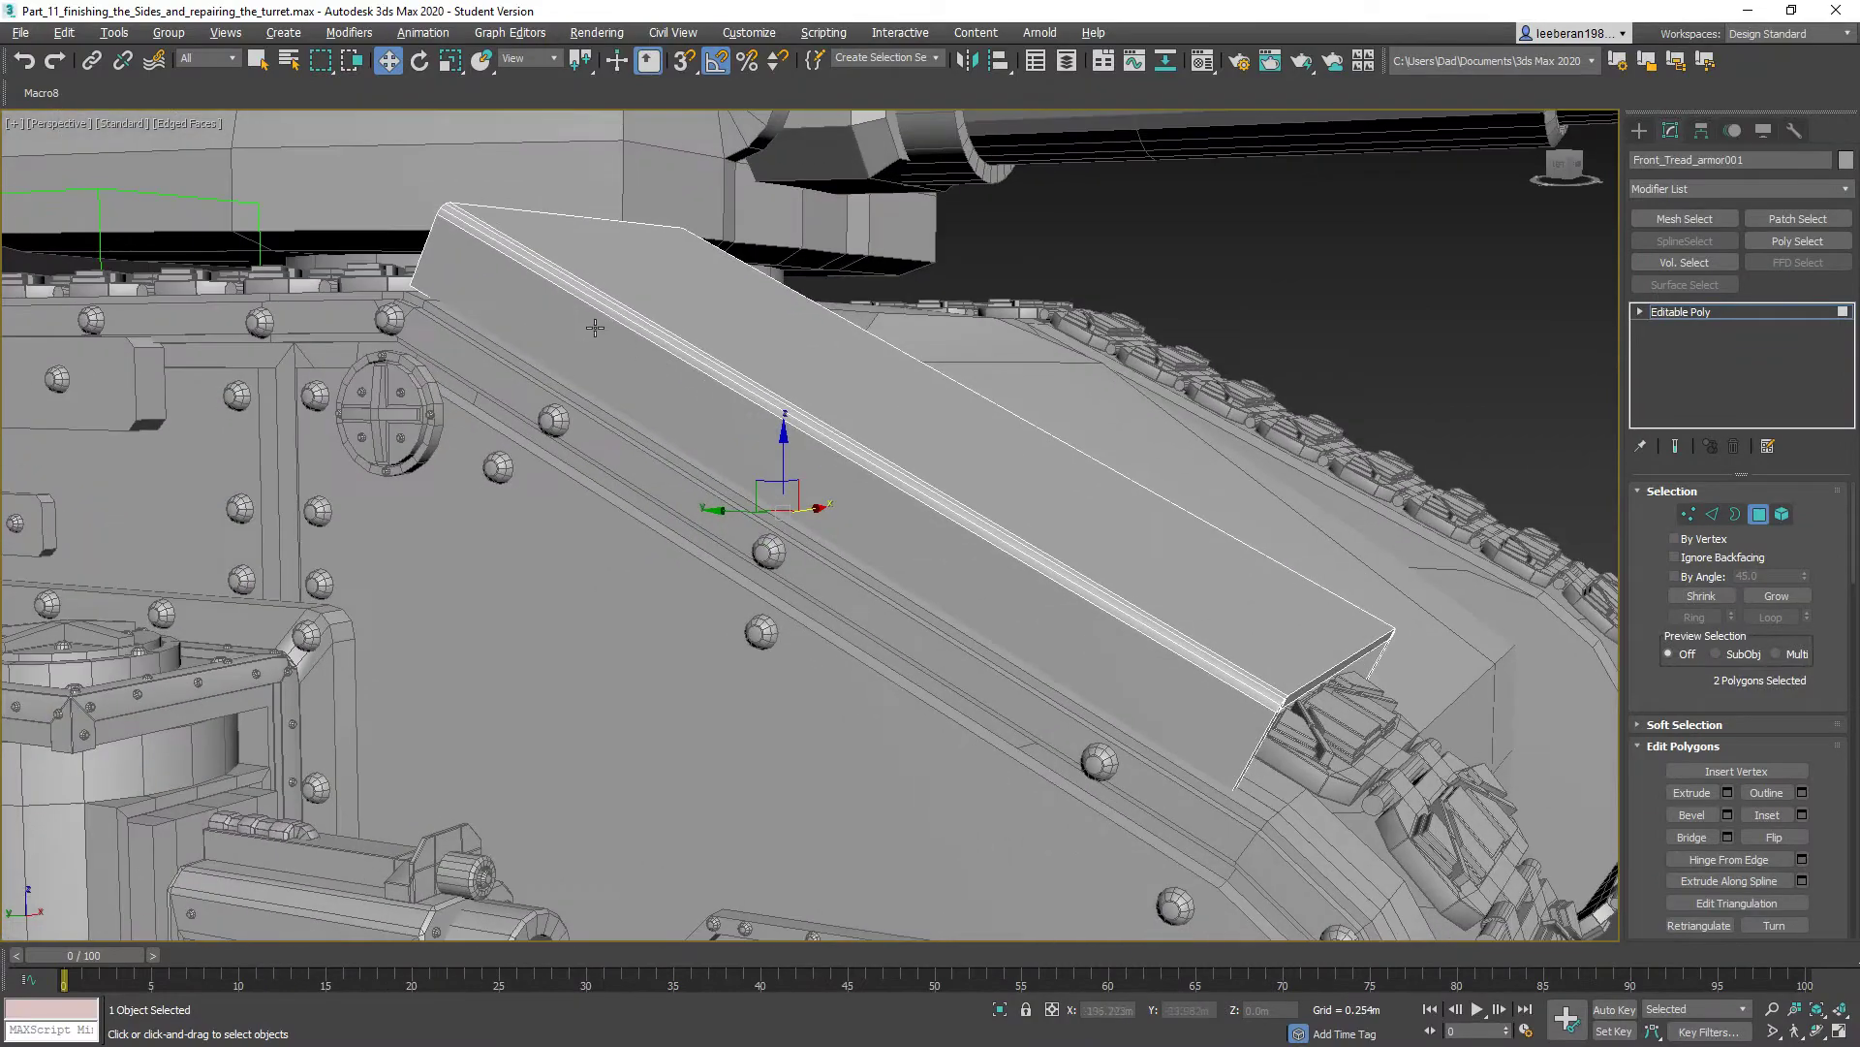
pyautogui.keyDown('alt'); pyautogui.moveTo(594, 324); pyautogui.dragTo(702, 392, button='middle'); pyautogui.keyUp('alt')
pyautogui.scroll(-3, 702, 391)
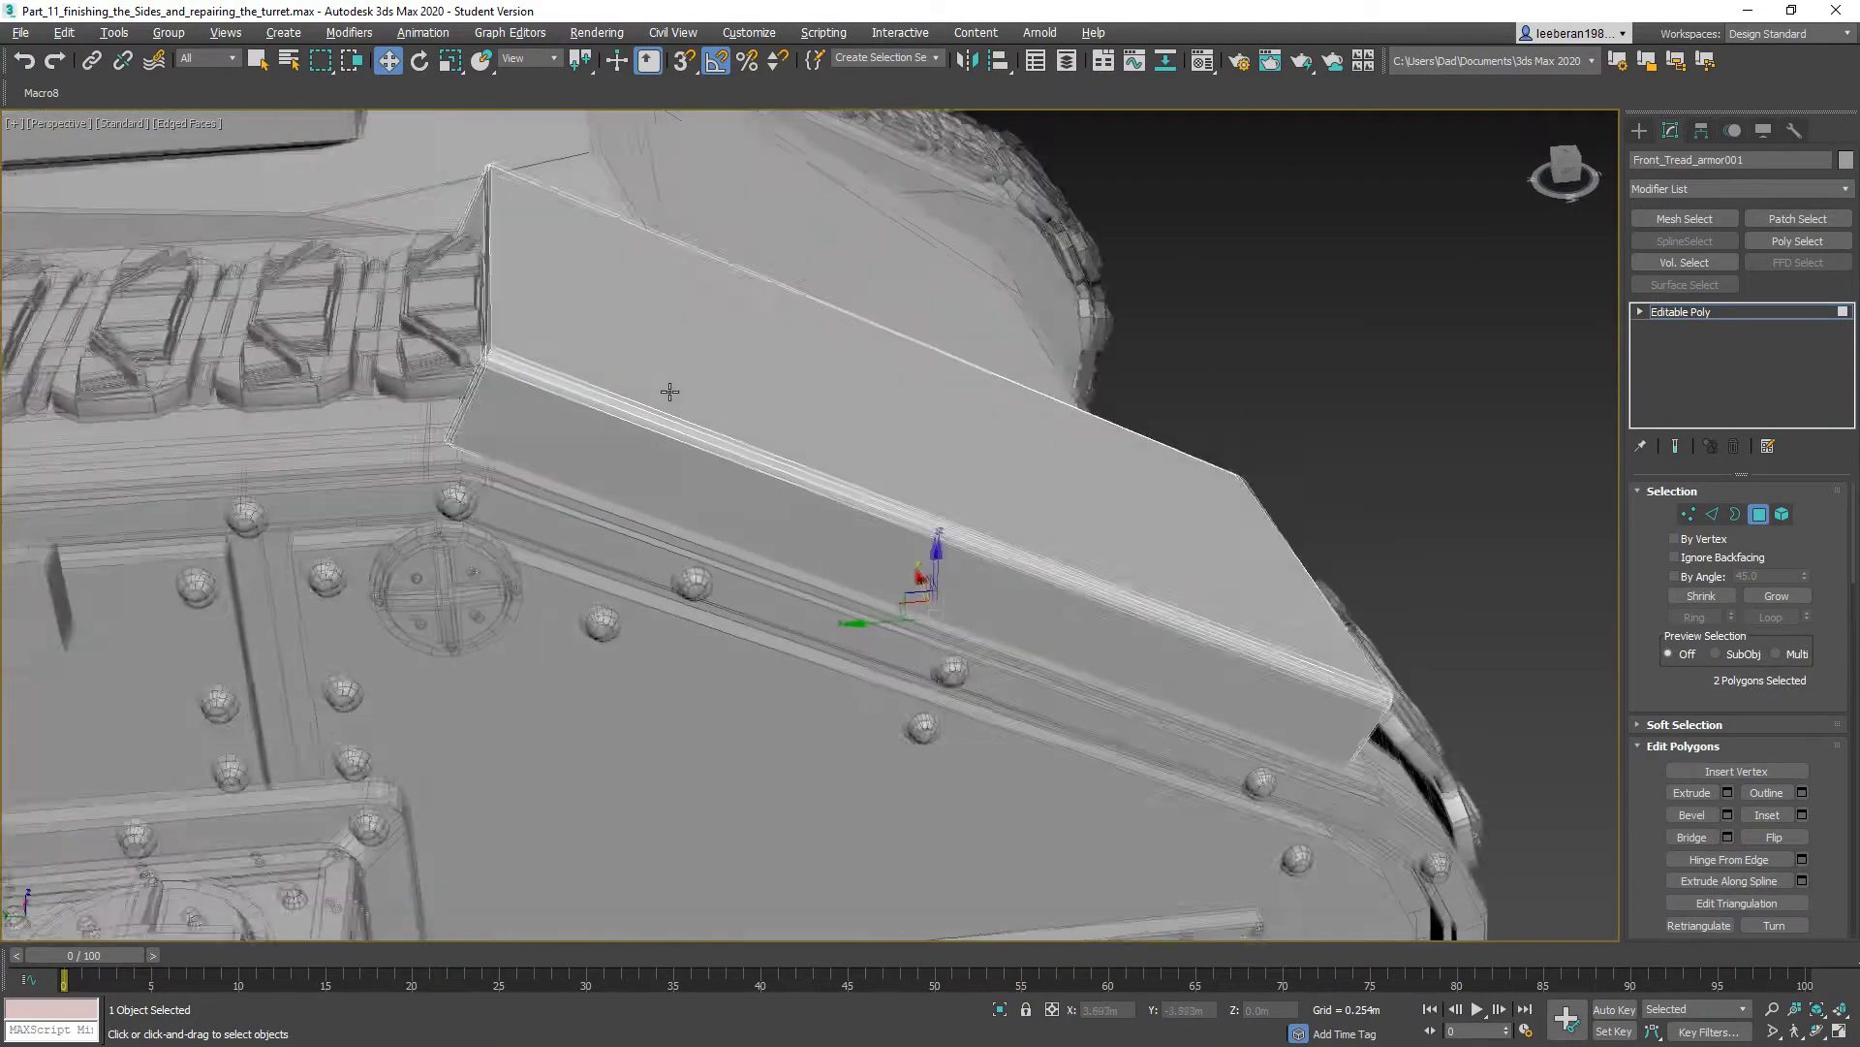
pyautogui.moveTo(669, 390)
pyautogui.keyDown('alt'); pyautogui.mouseDown(button='middle')
pyautogui.moveTo(719, 385)
pyautogui.moveTo(693, 387)
pyautogui.mouseUp(button='middle'); pyautogui.keyUp('alt')
pyautogui.scroll(3, 719, 385)
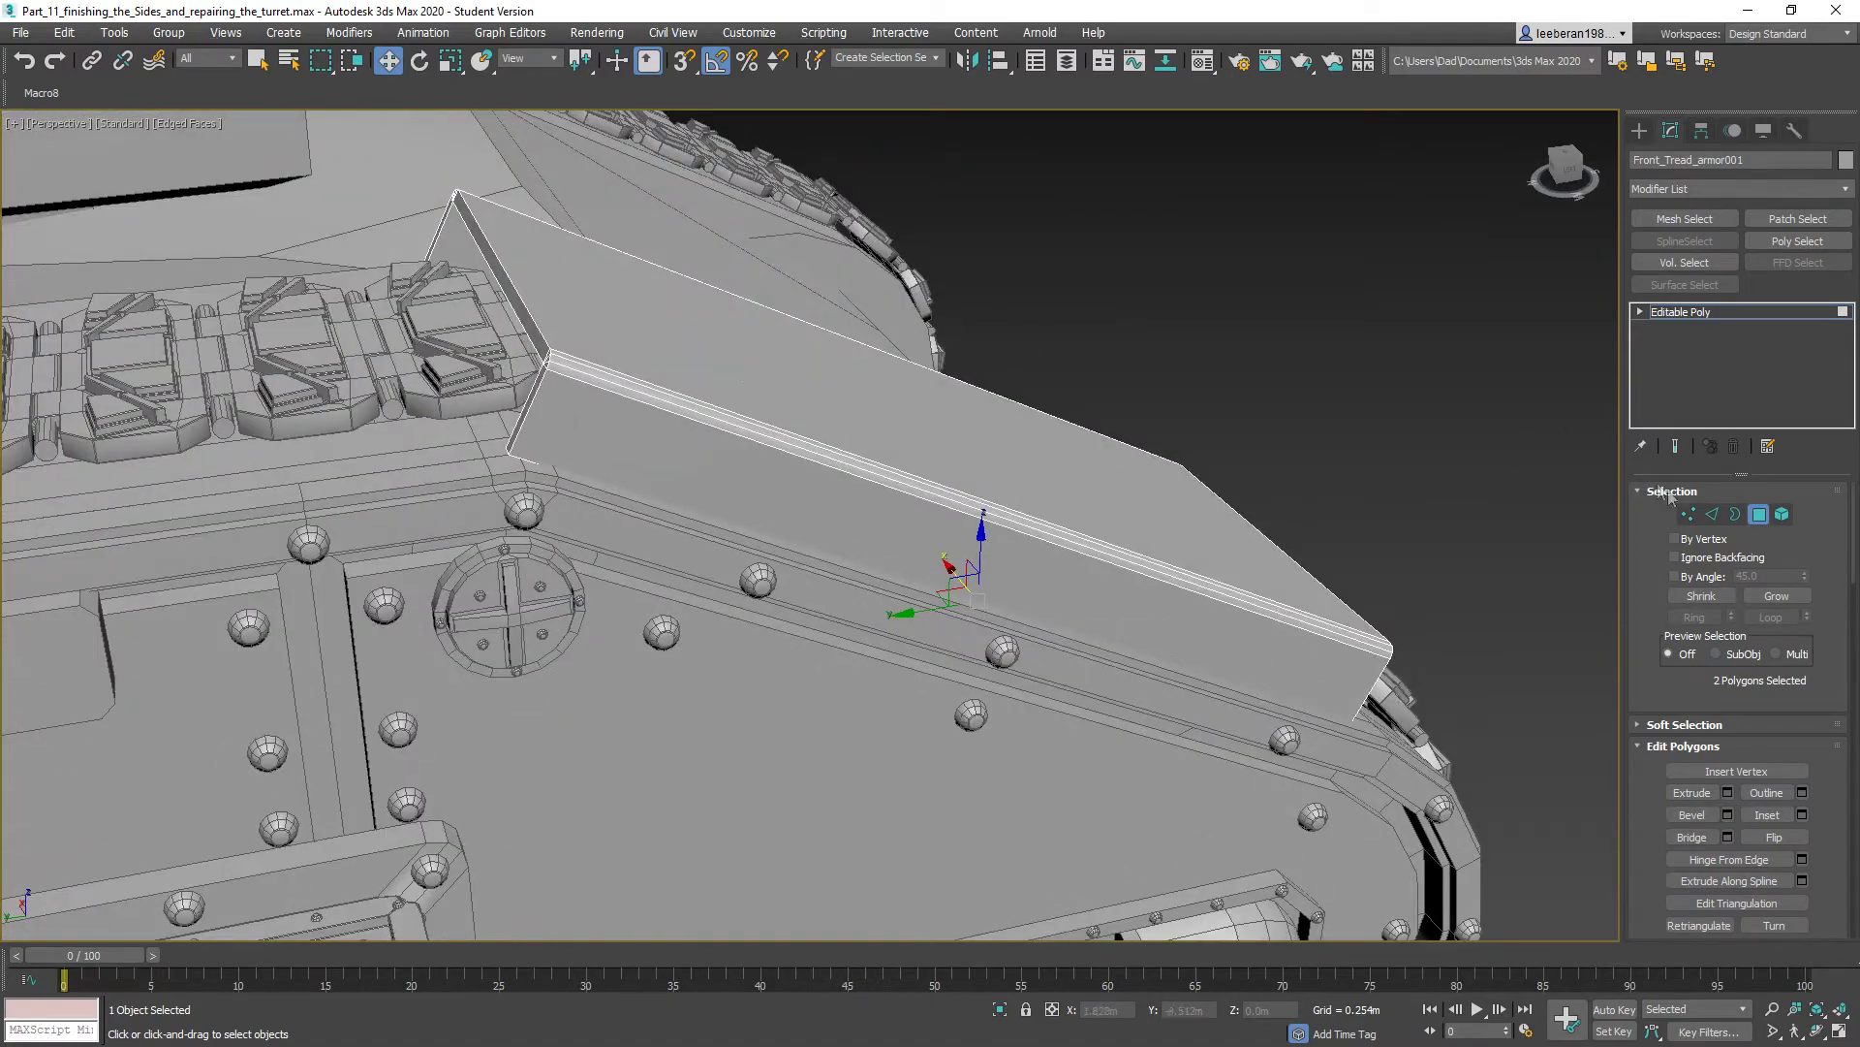
pyautogui.click(1066, 489)
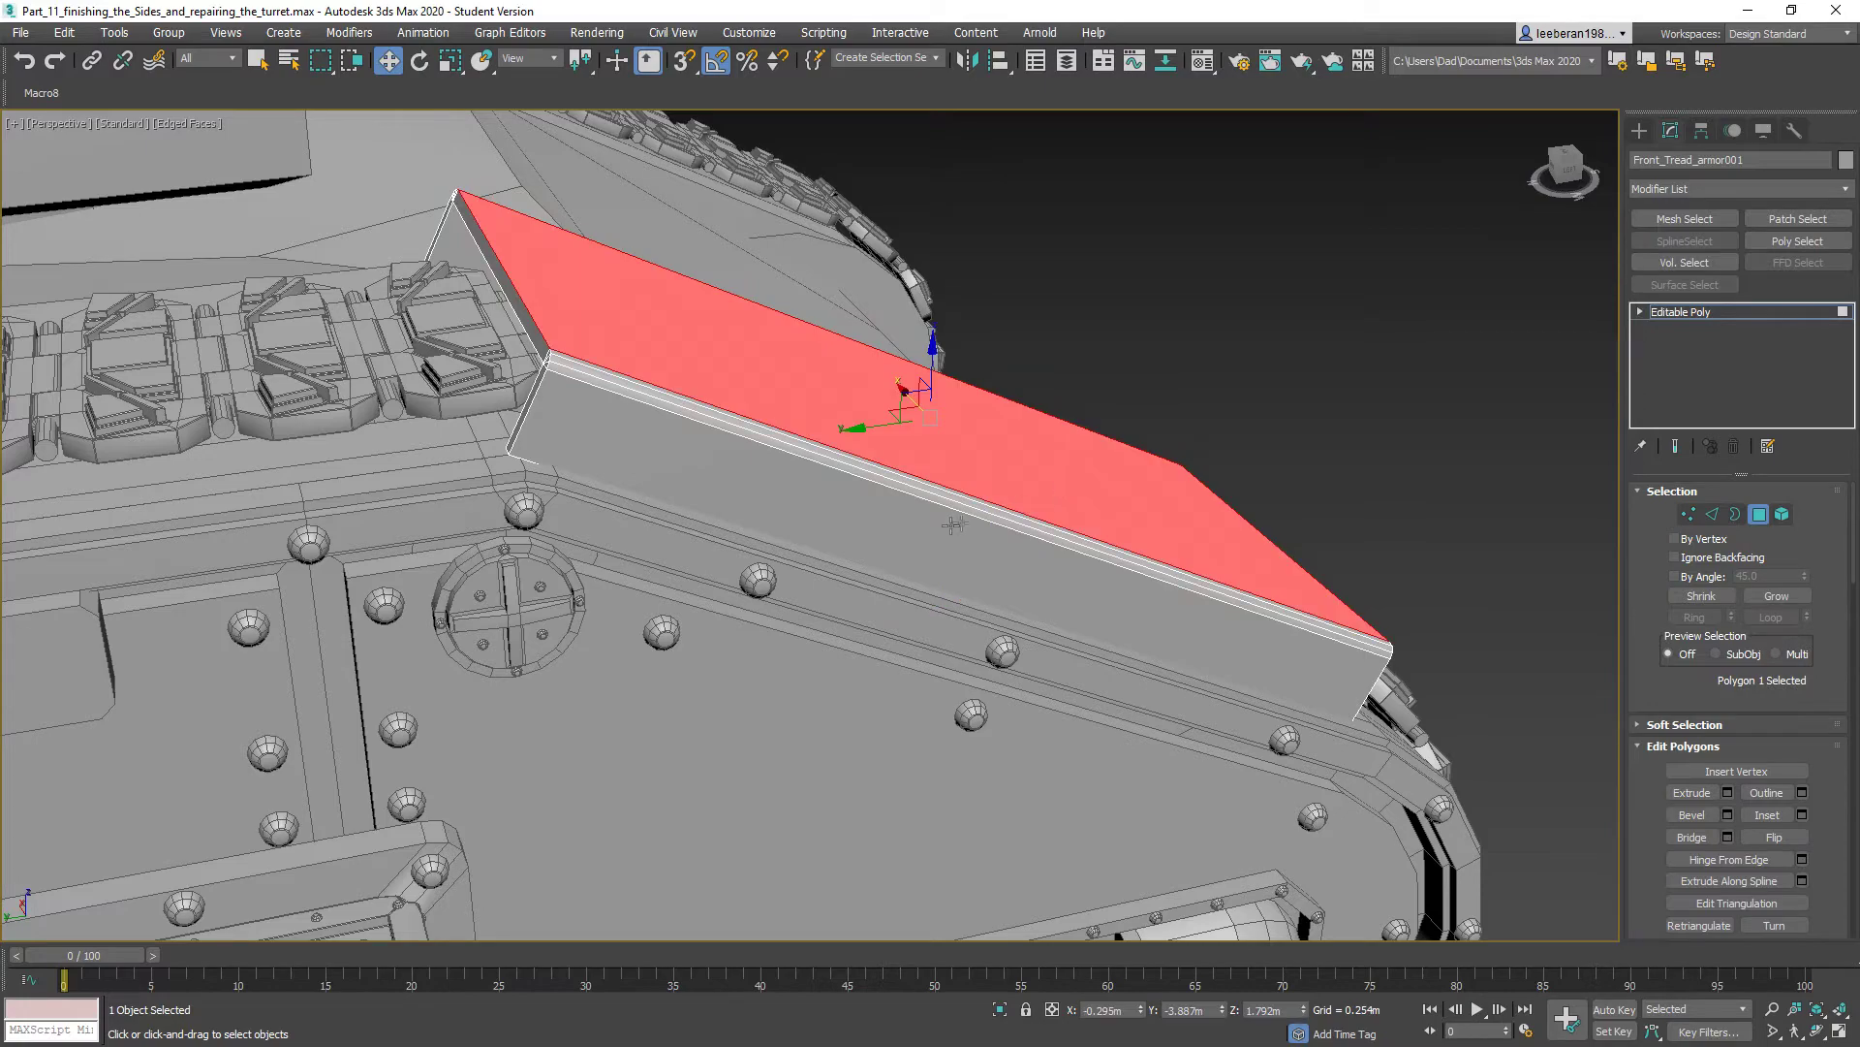
pyautogui.keyDown('ctrl'); pyautogui.click(911, 521); pyautogui.keyUp('ctrl')
pyautogui.keyDown('alt'); pyautogui.moveTo(1129, 481); pyautogui.dragTo(870, 480, button='middle'); pyautogui.keyUp('alt')
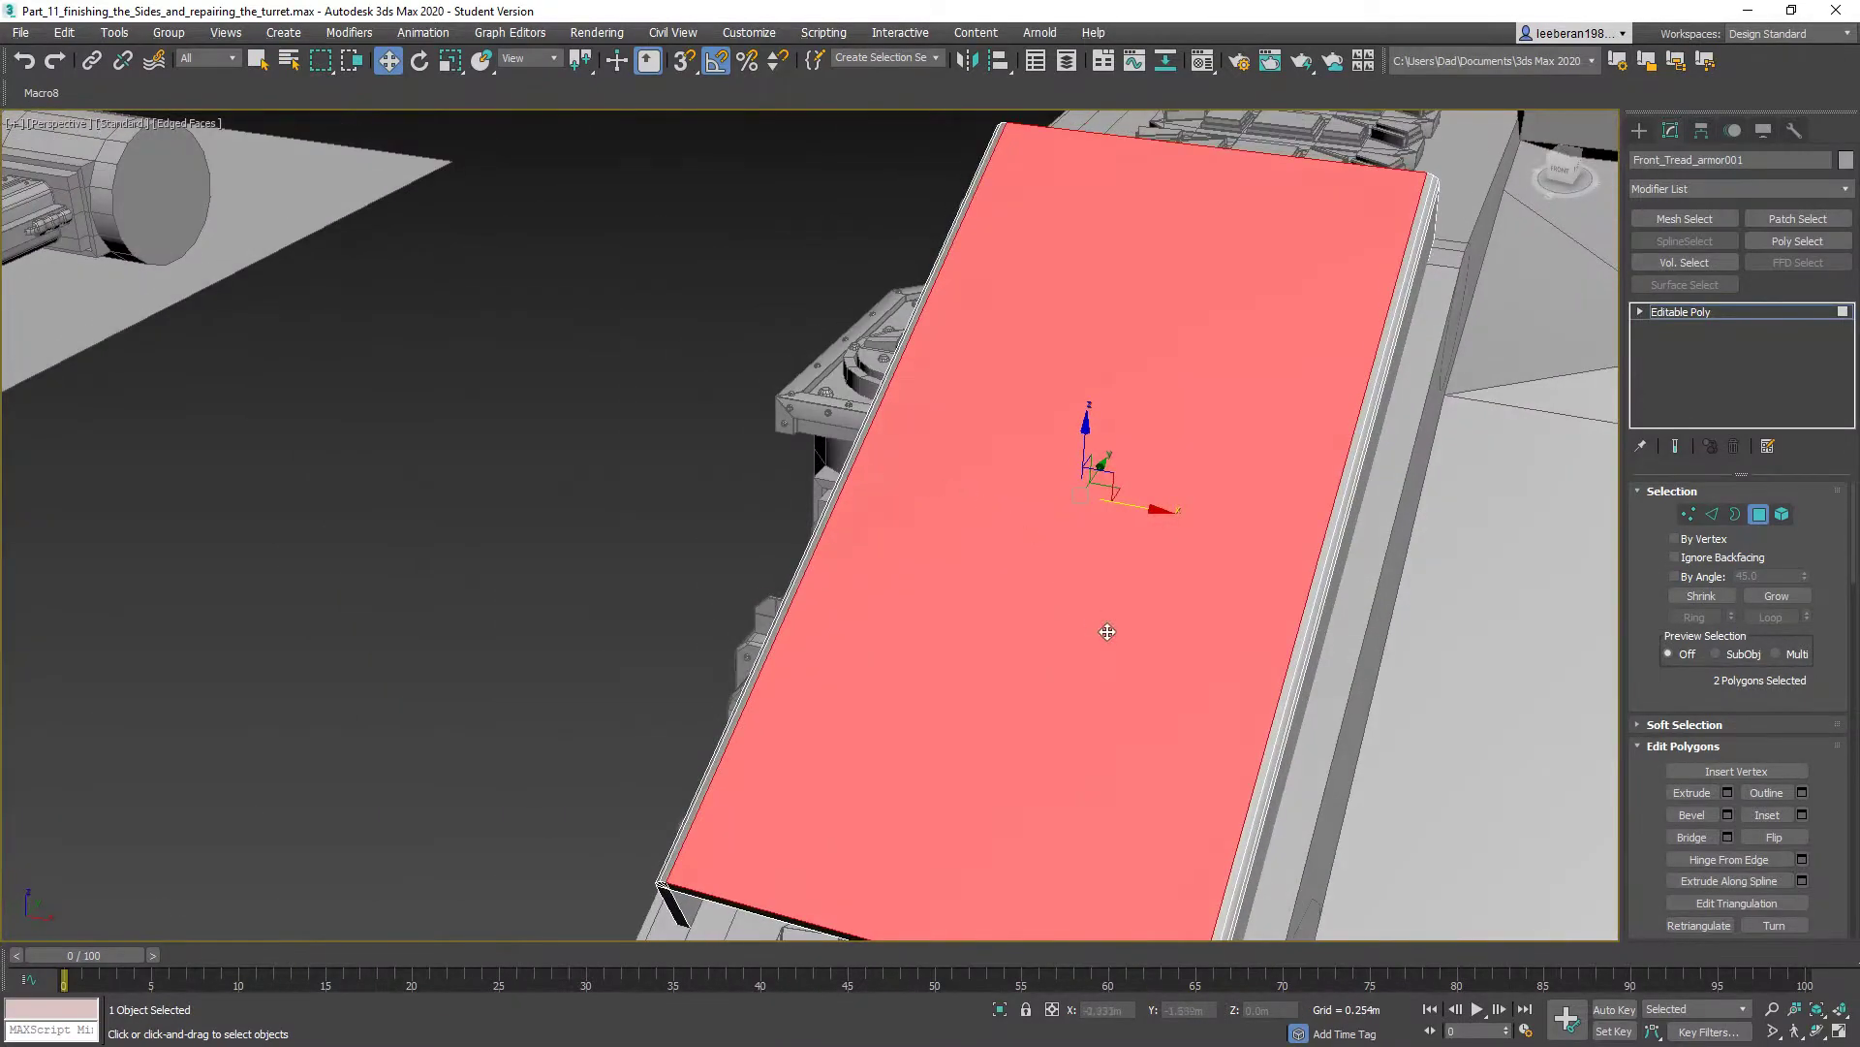
pyautogui.keyDown('alt'); pyautogui.moveTo(1107, 632); pyautogui.dragTo(998, 581, button='middle'); pyautogui.keyUp('alt')
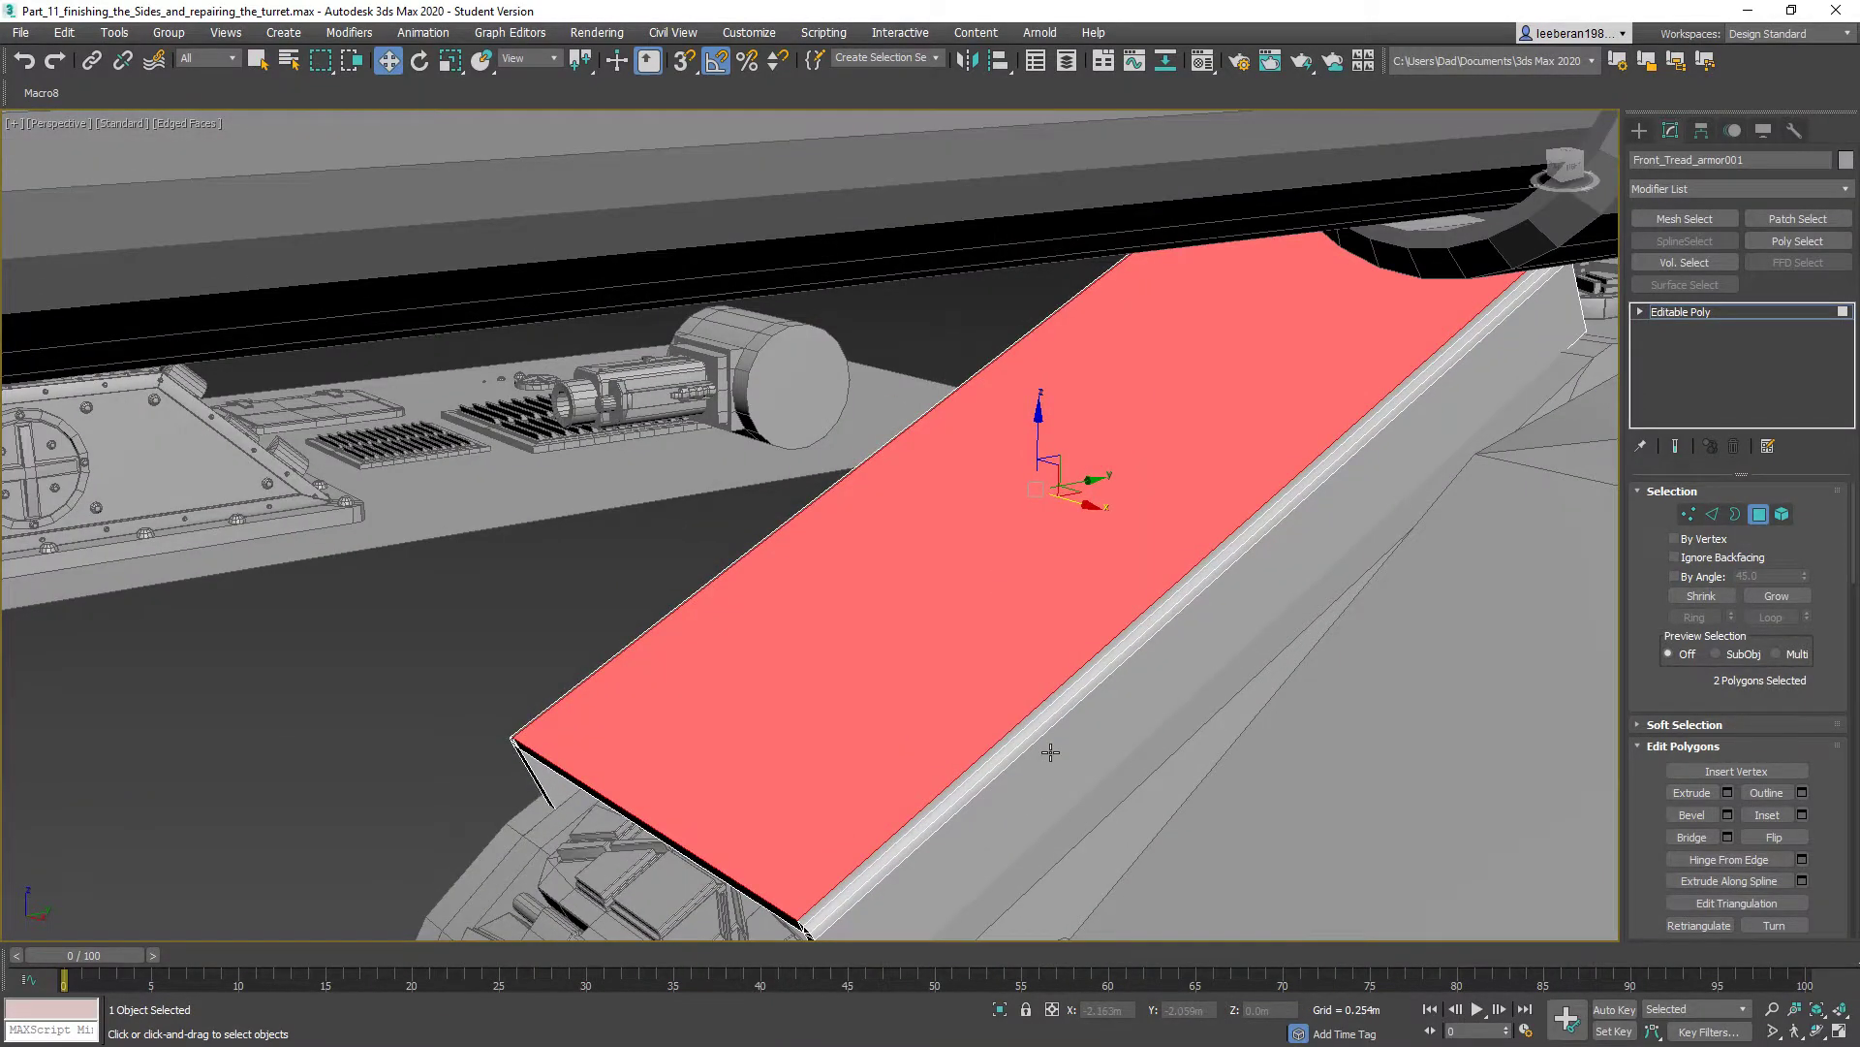
pyautogui.keyDown('ctrl'); pyautogui.click(1035, 727); pyautogui.keyUp('ctrl')
pyautogui.keyDown('alt'); pyautogui.moveTo(1035, 727); pyautogui.dragTo(1142, 664, button='middle'); pyautogui.keyUp('alt')
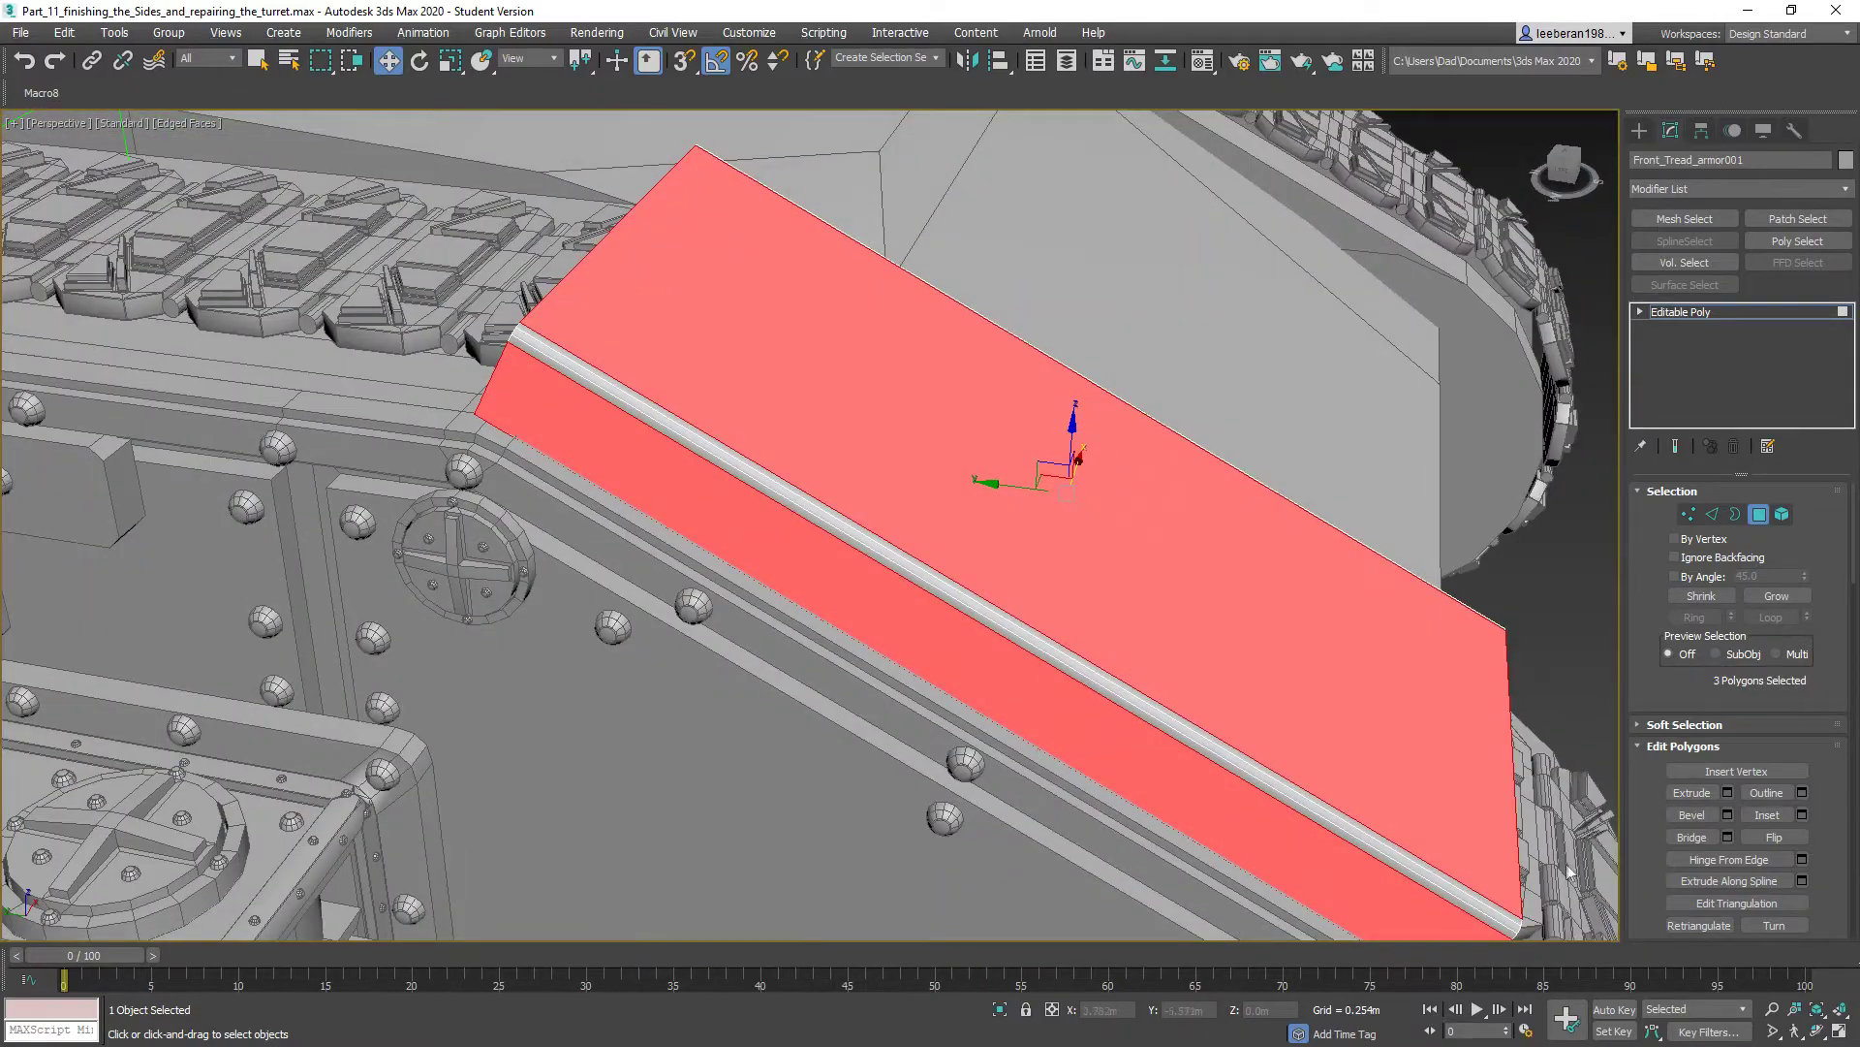
pyautogui.click(1802, 814)
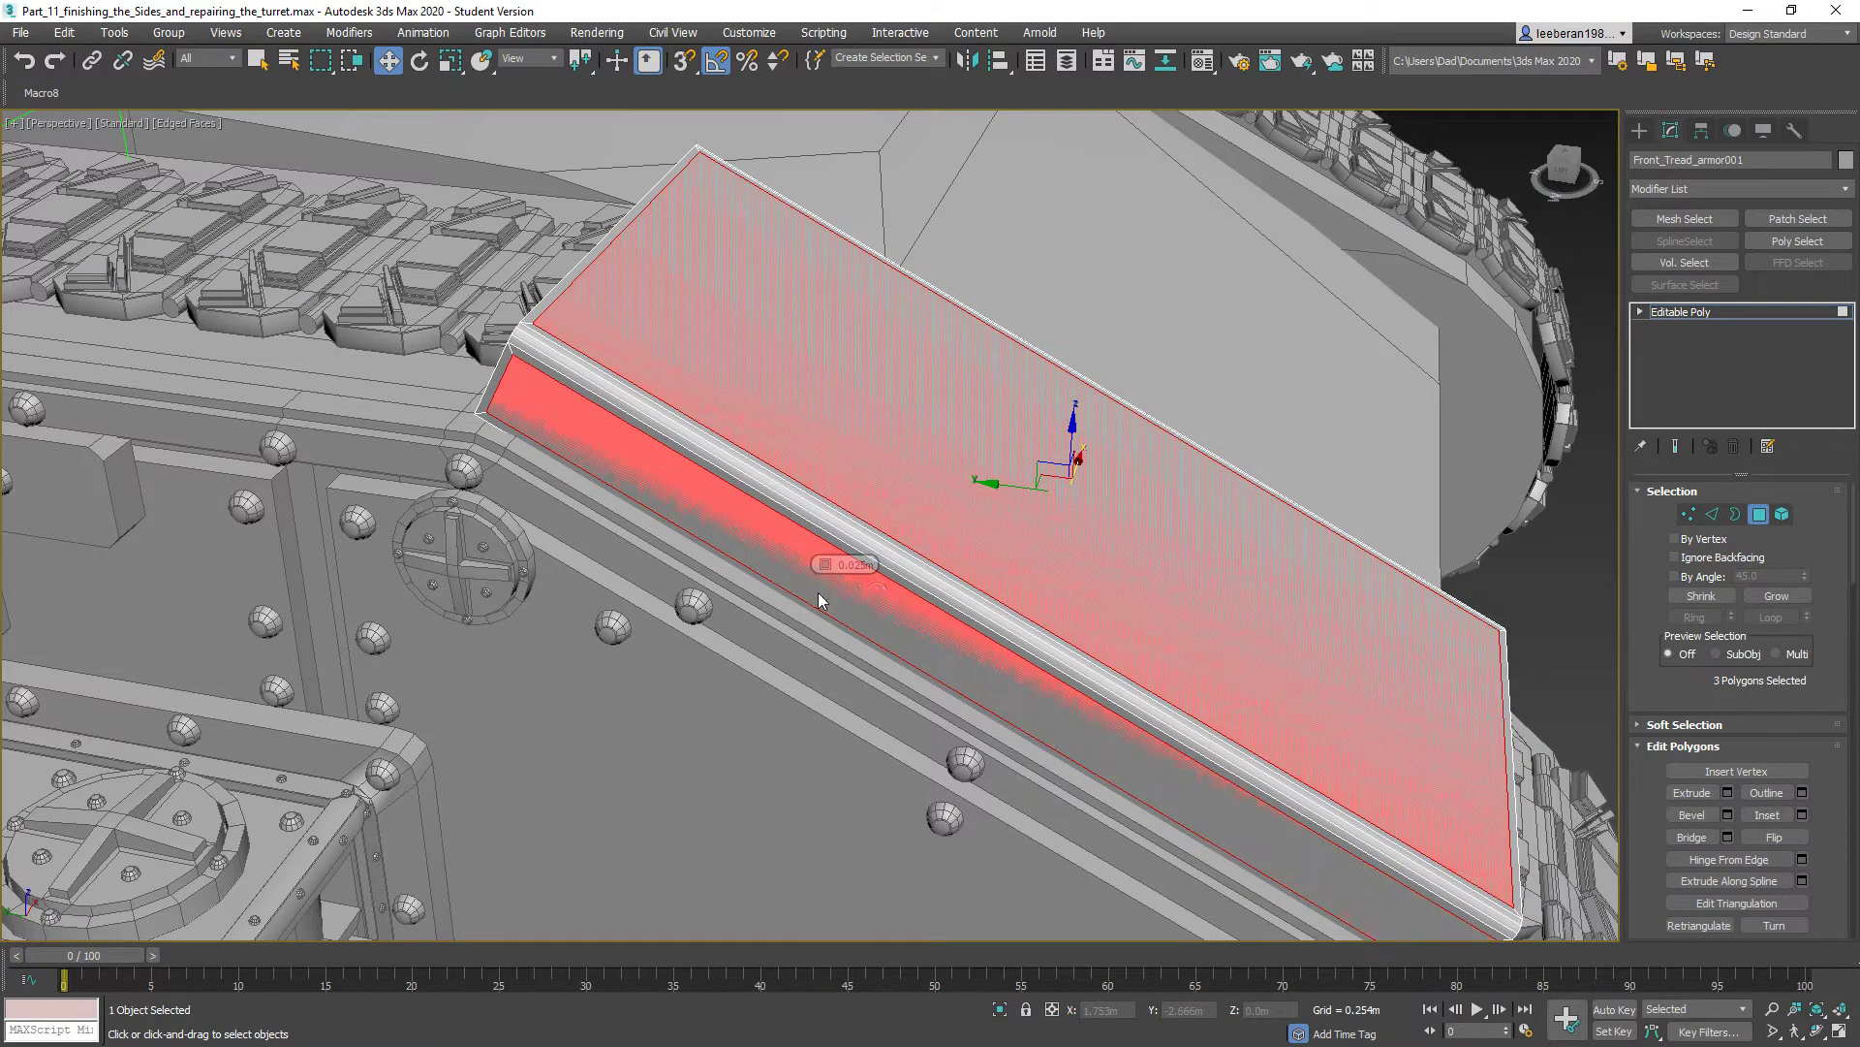
pyautogui.click(820, 592)
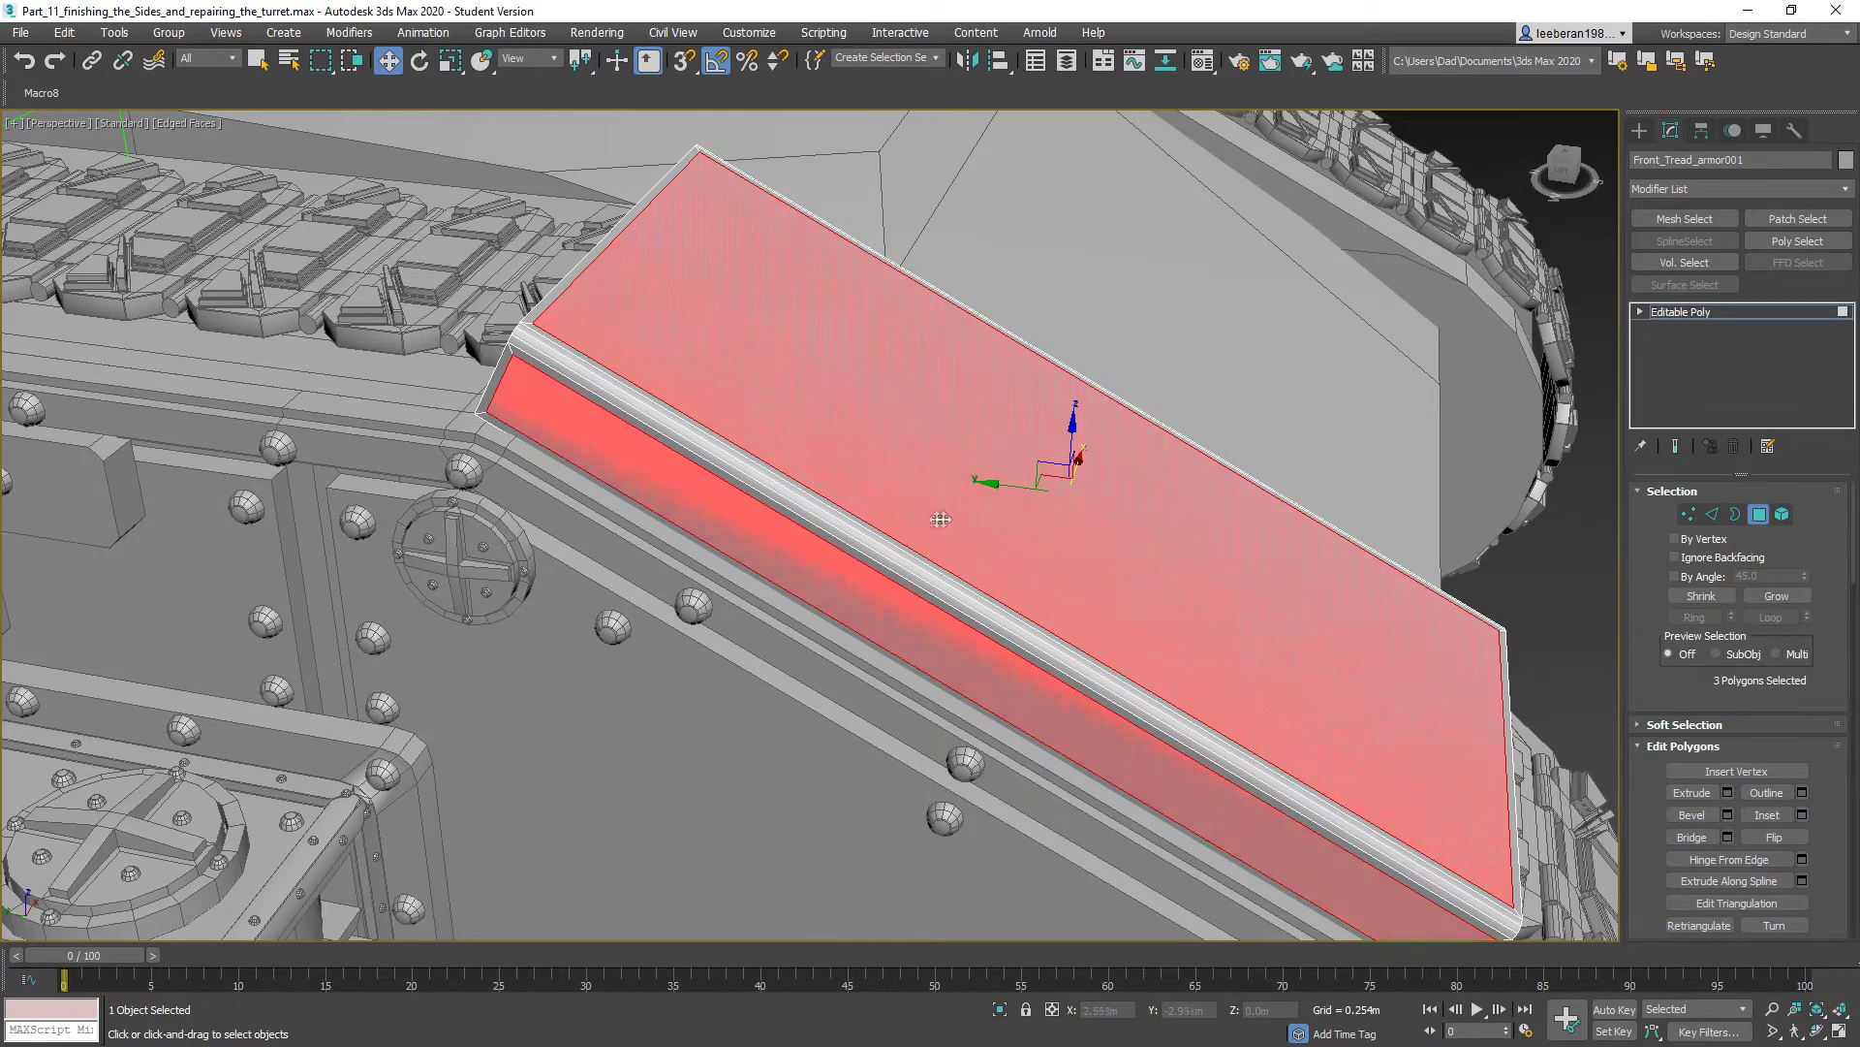
# - Recess the three inset faces of the armor plate with an extrusion of -0.014 m
pyautogui.click(1727, 793)
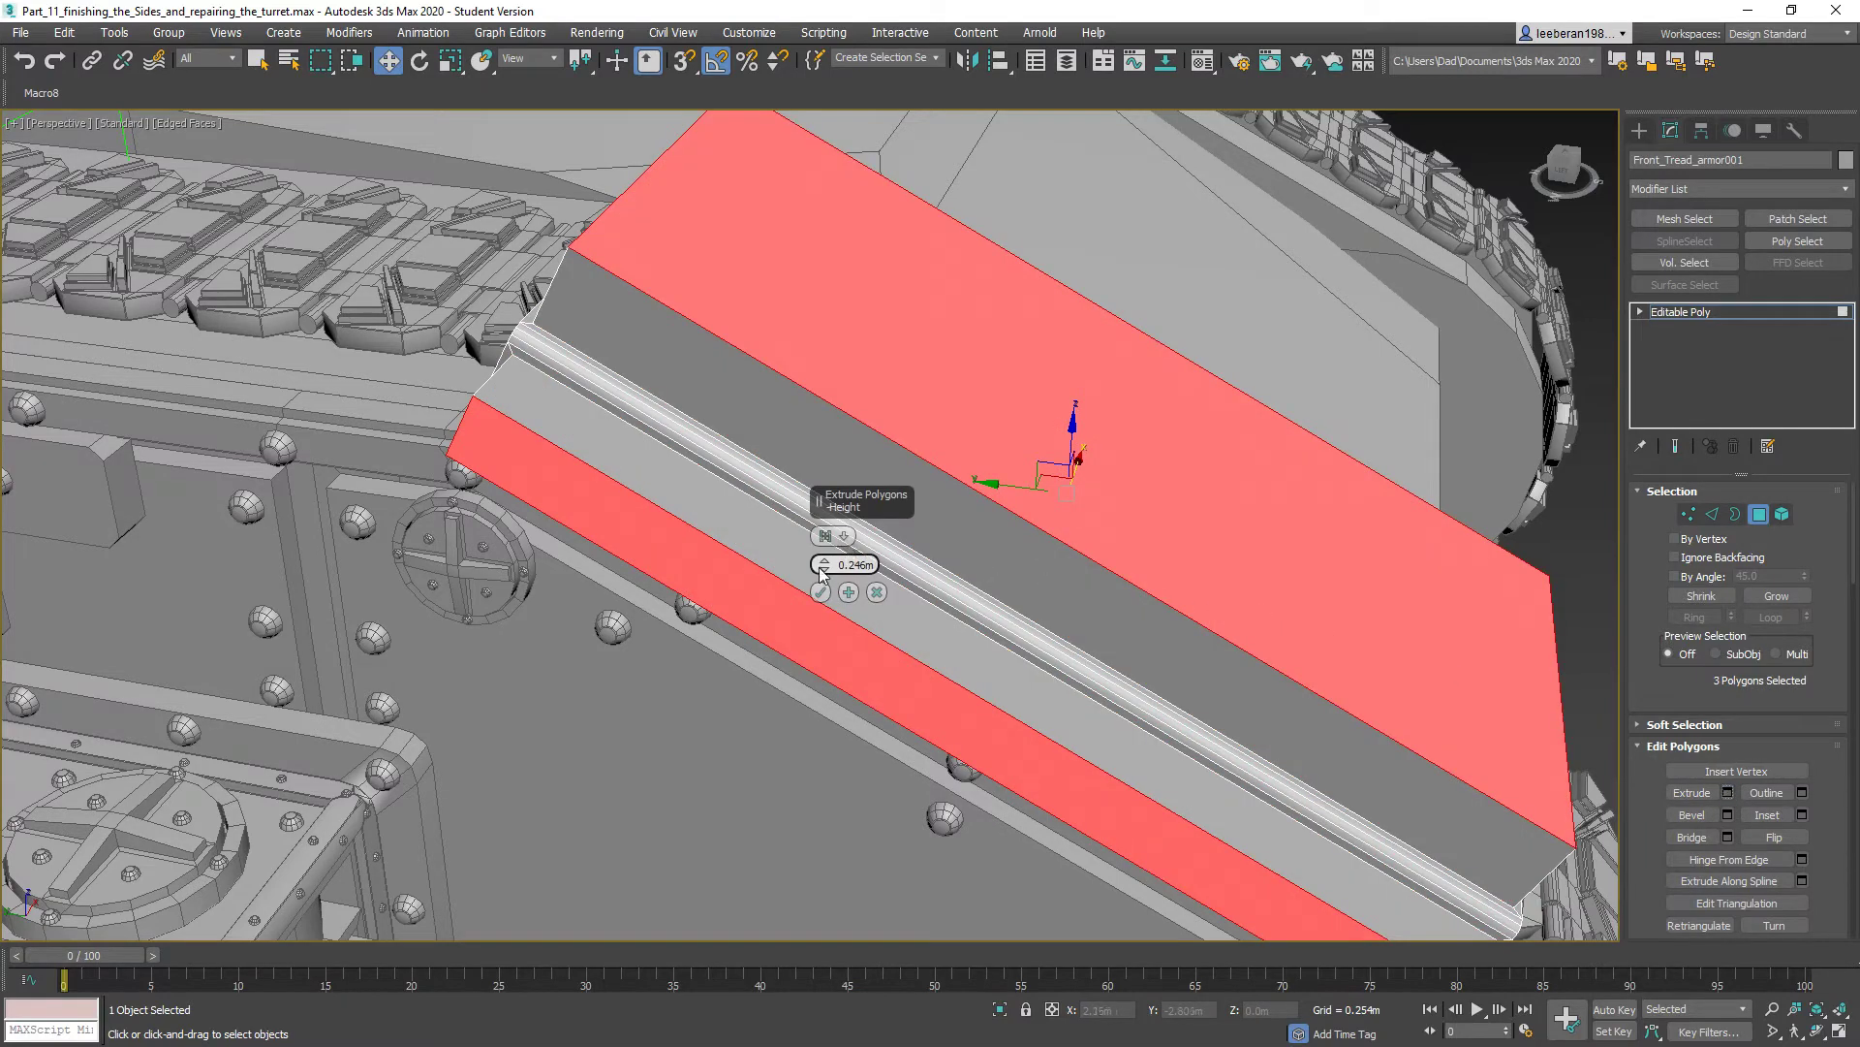
pyautogui.moveTo(824, 570); pyautogui.dragTo(806, 663)
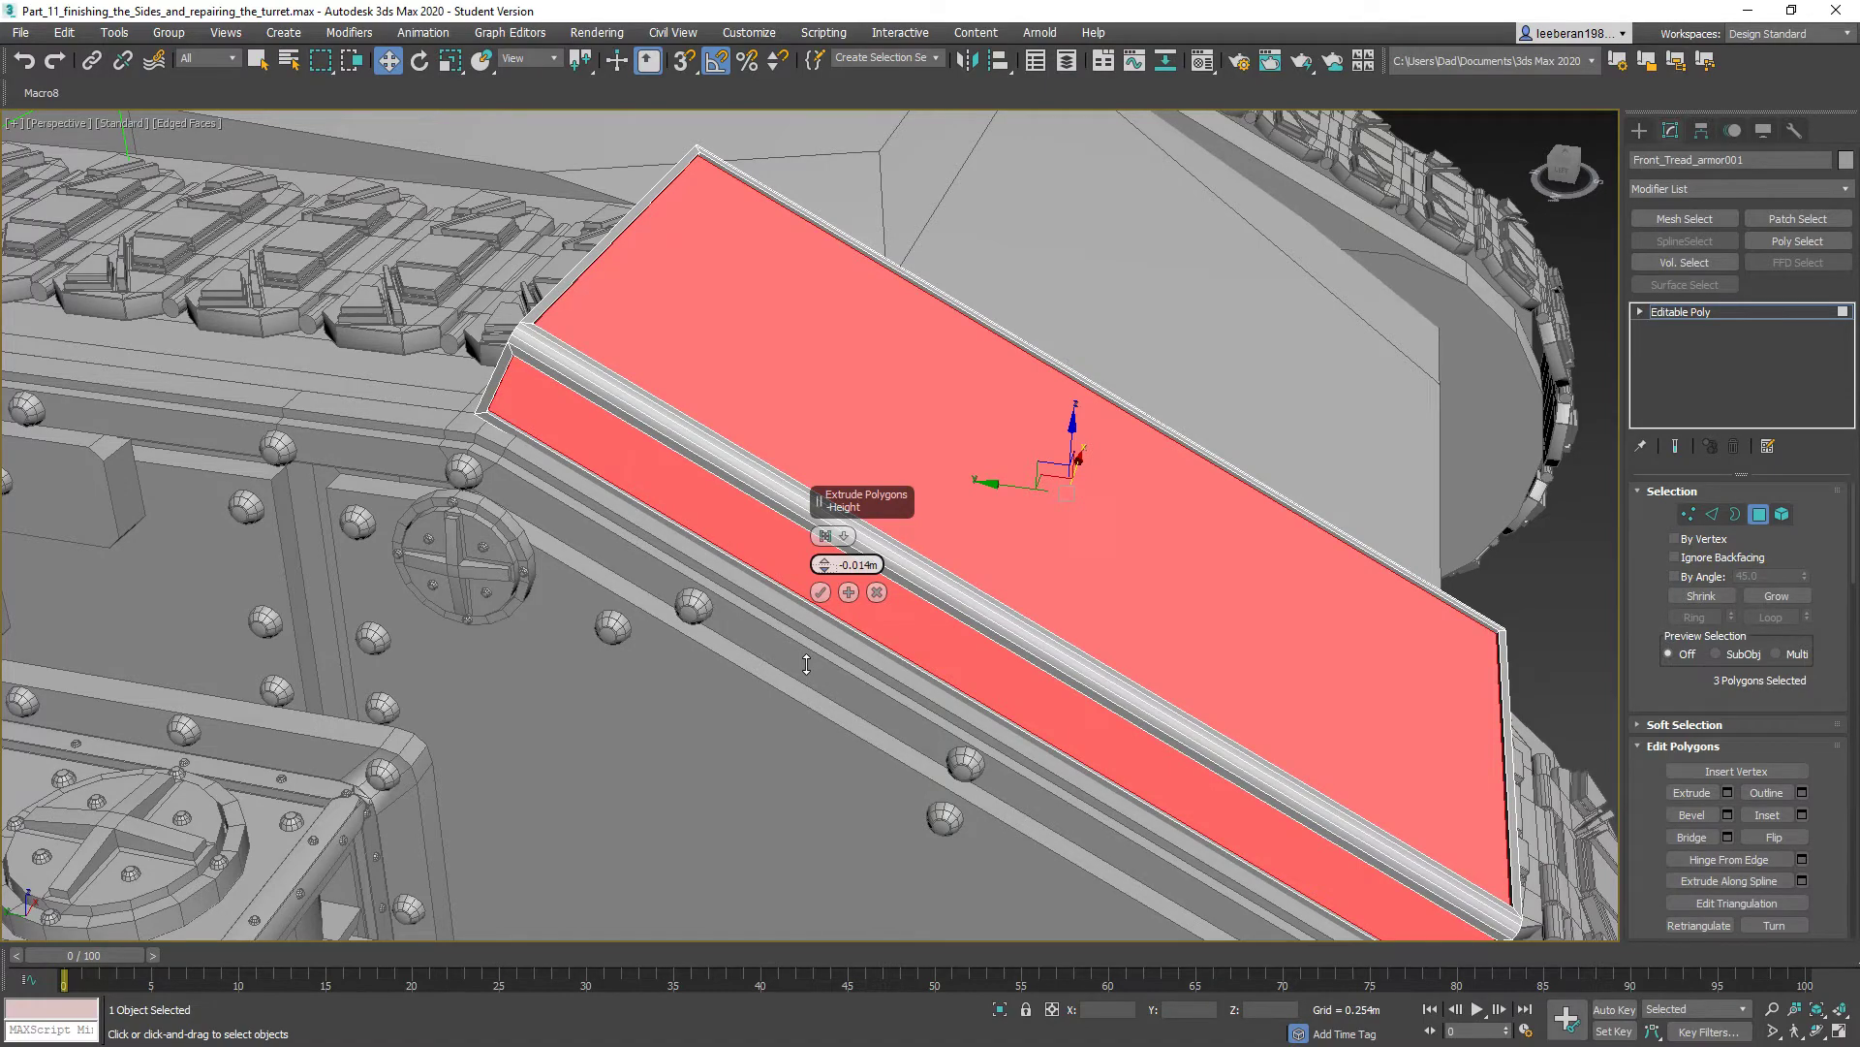
pyautogui.click(820, 593)
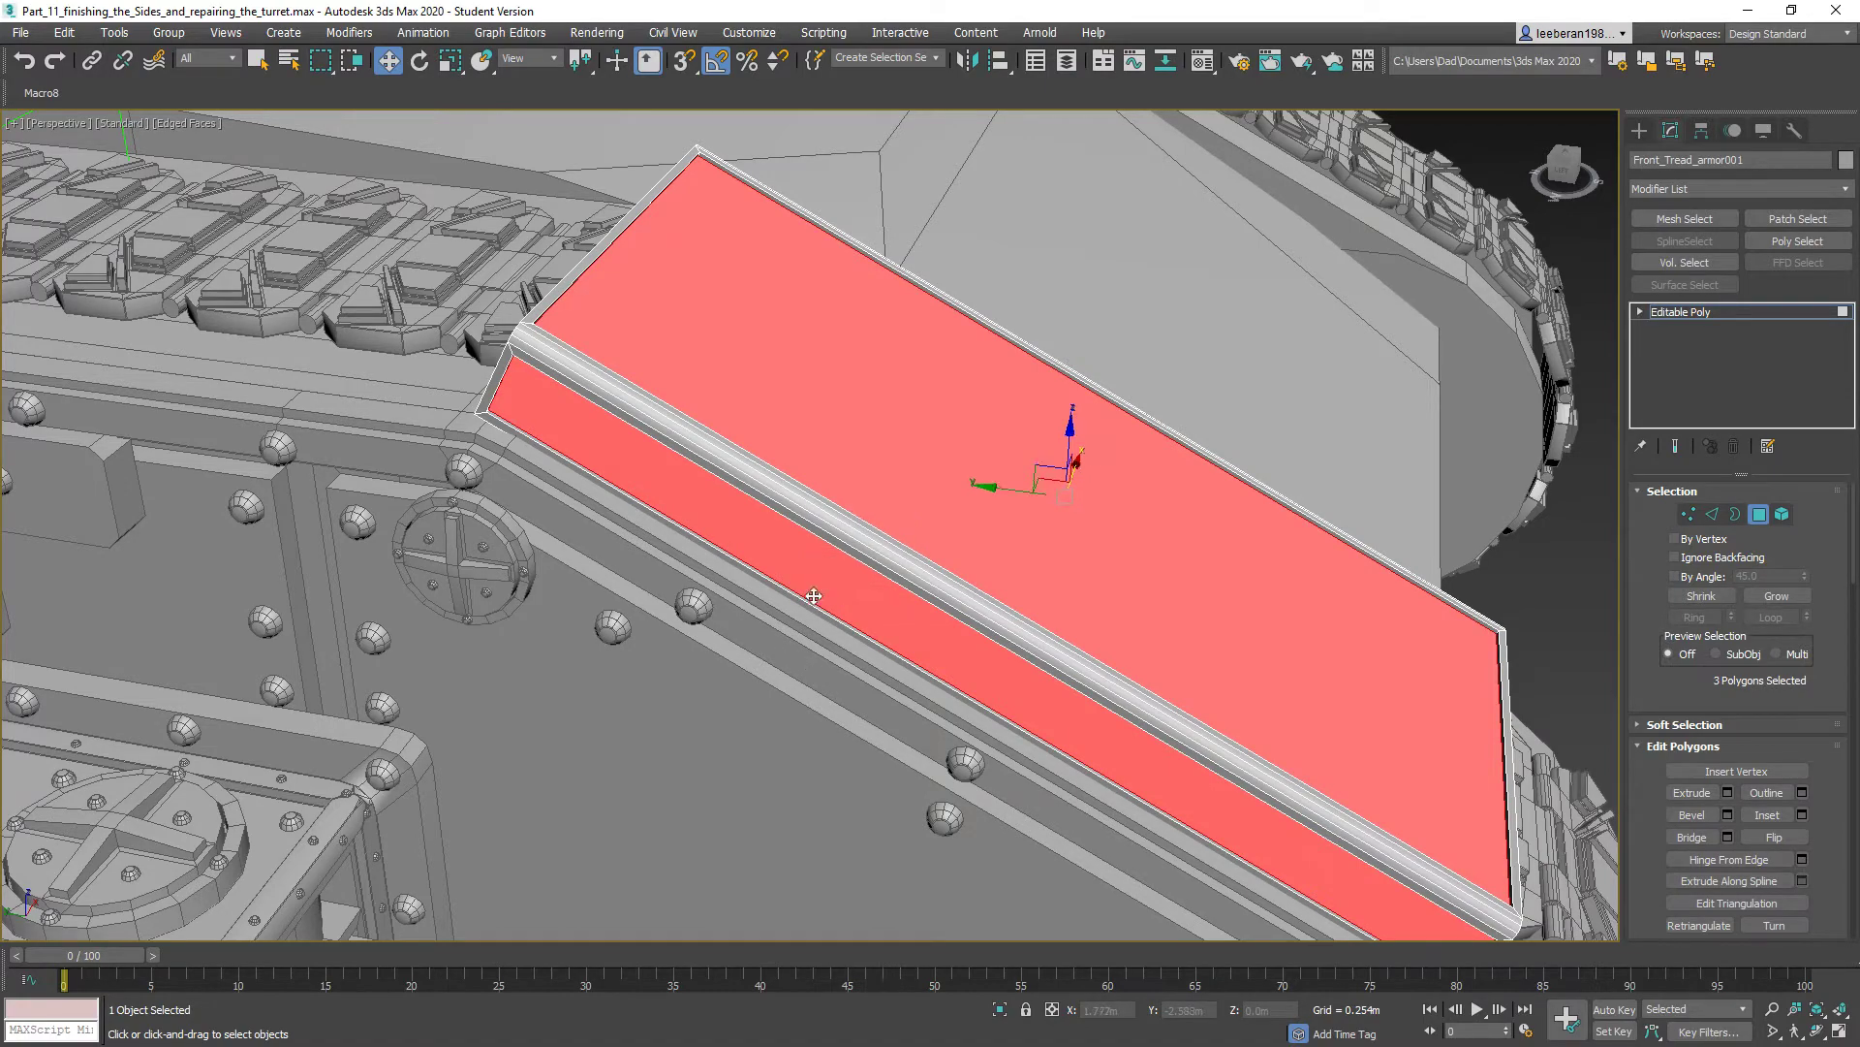
# - Try to bridge the inner vertical edges of the two side flanges at the armor plate's upper end
pyautogui.keyDown('alt'); pyautogui.moveTo(820, 593); pyautogui.dragTo(707, 527, button='middle'); pyautogui.keyUp('alt')
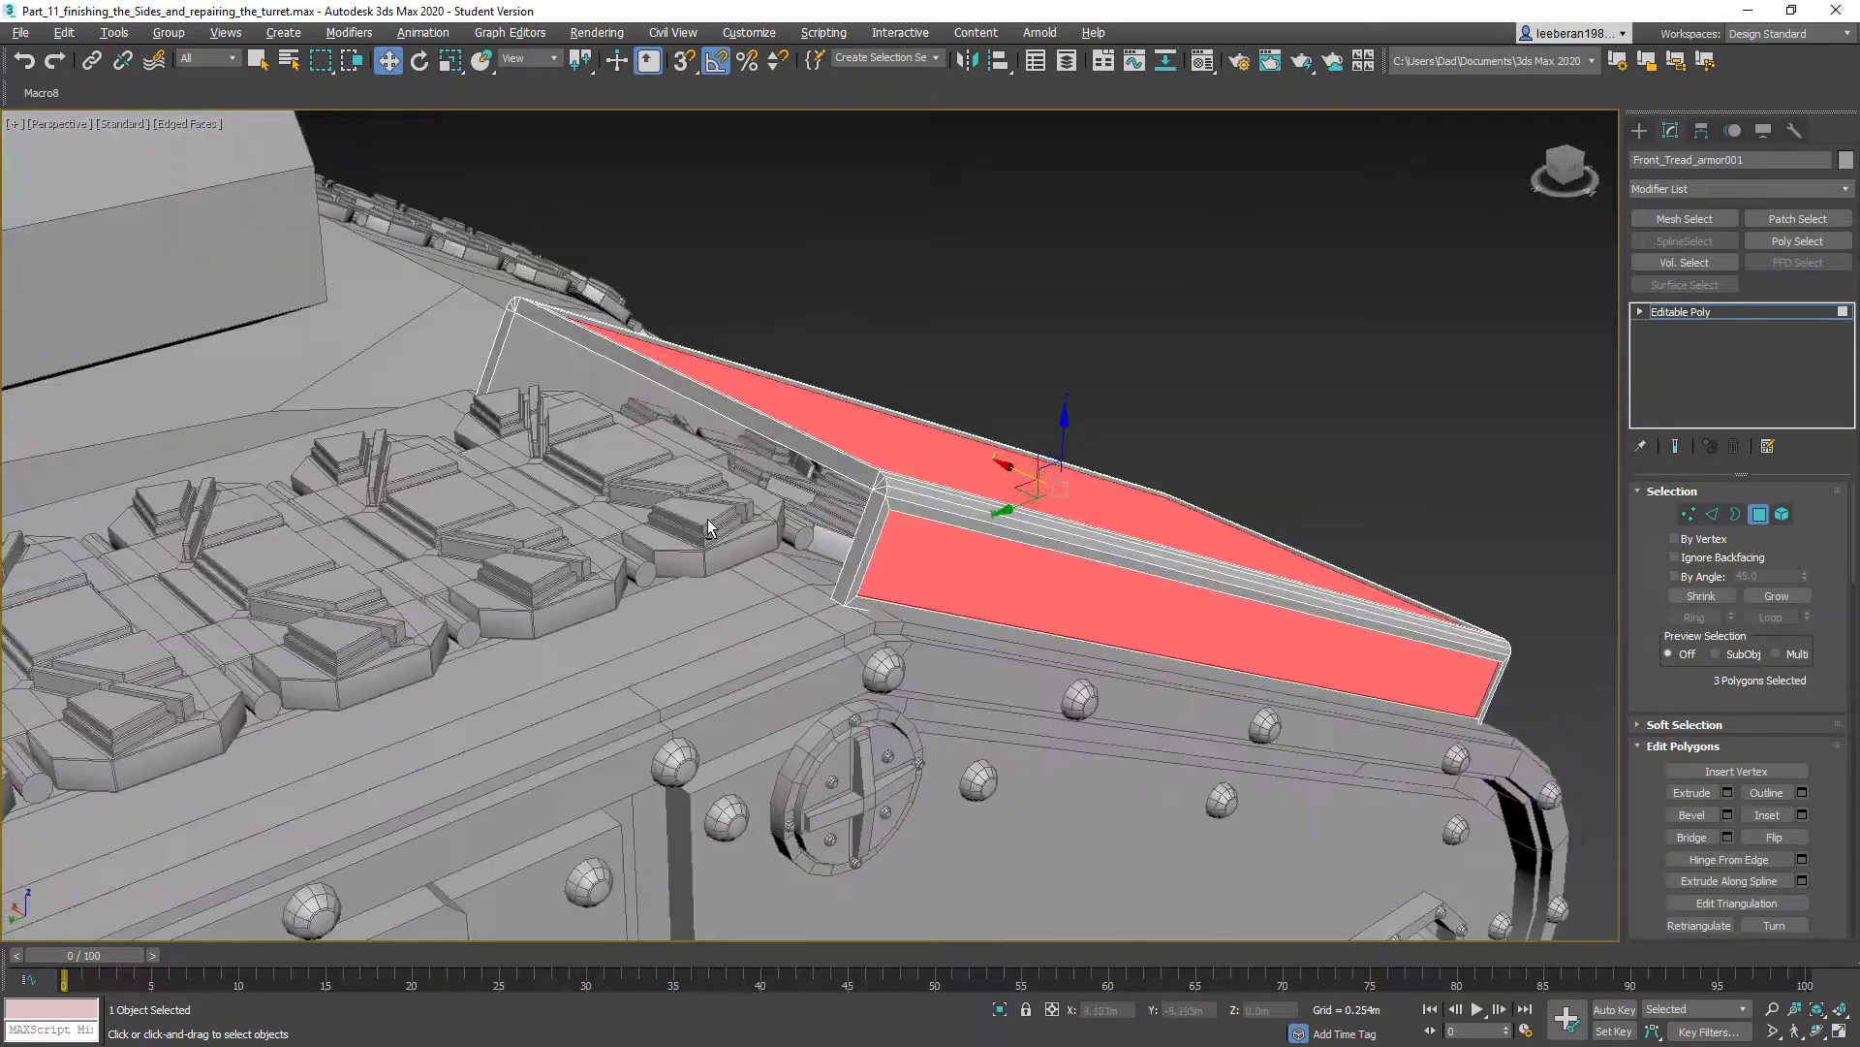
pyautogui.click(860, 532)
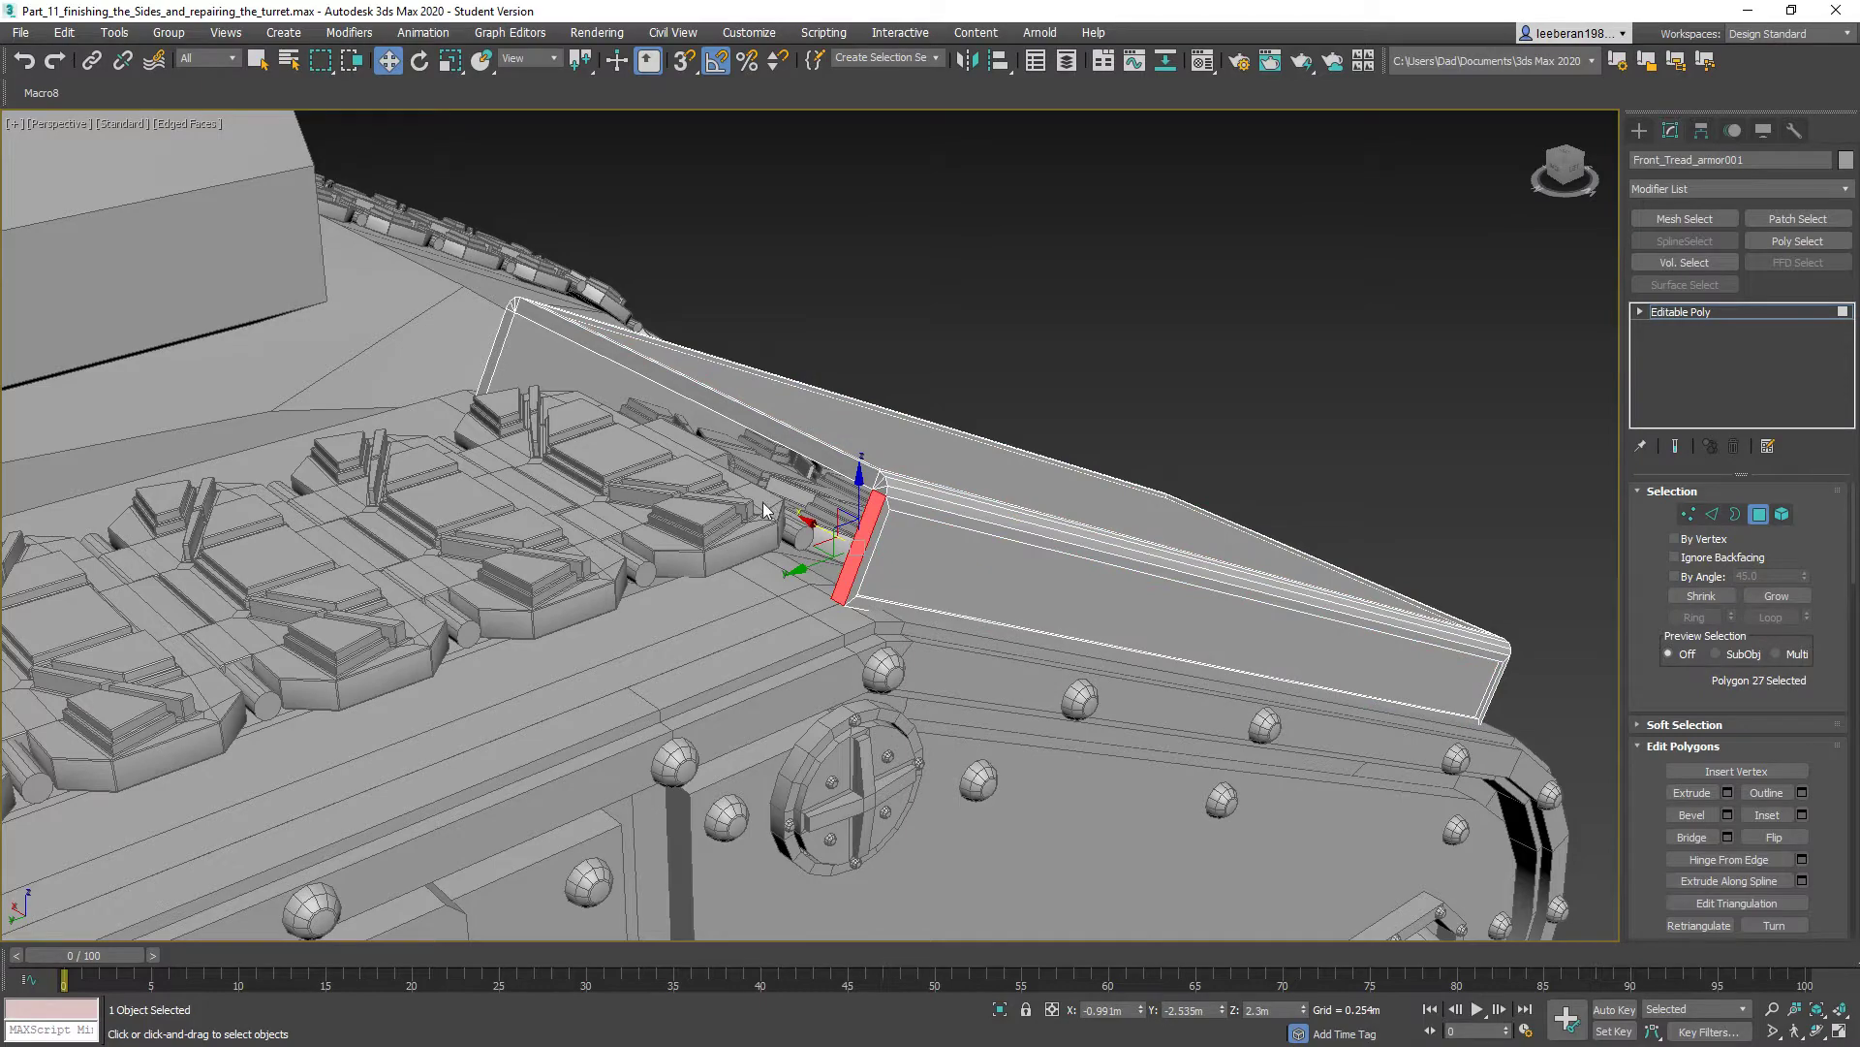
pyautogui.keyDown('alt'); pyautogui.moveTo(717, 500); pyautogui.dragTo(840, 446, button='middle'); pyautogui.keyUp('alt')
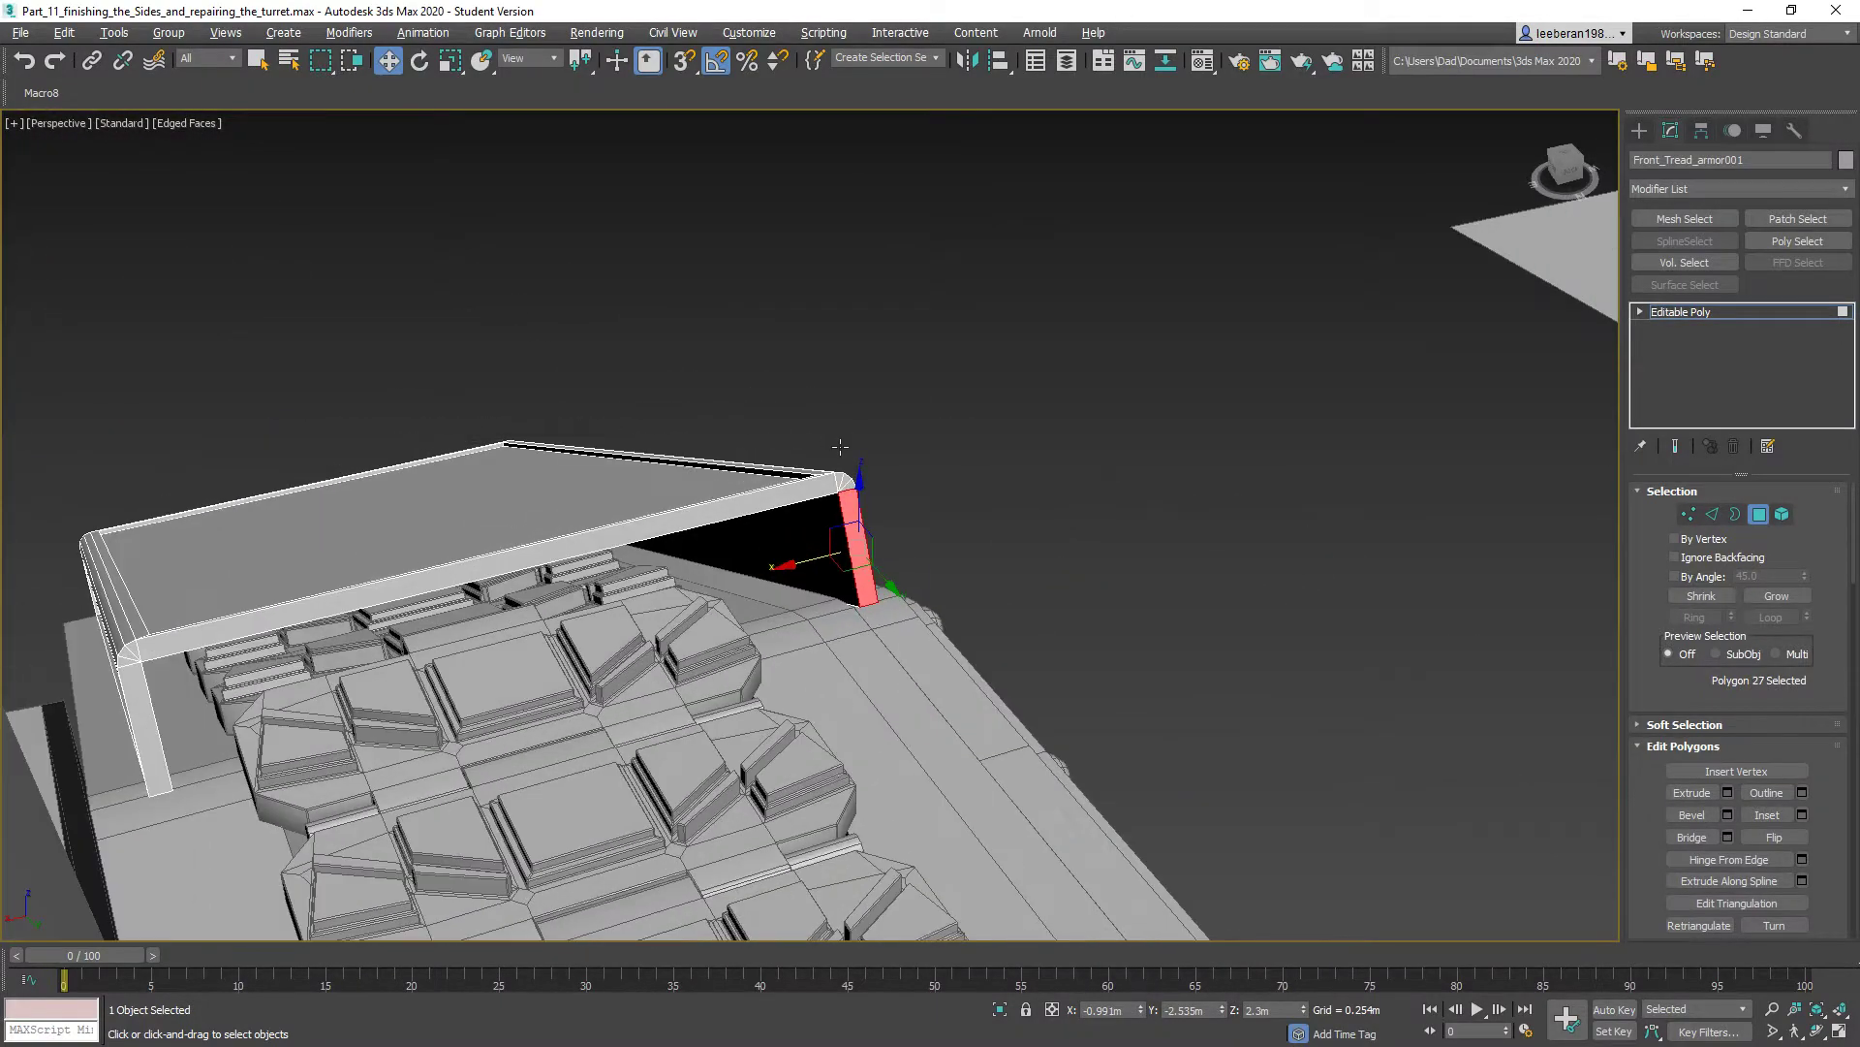
pyautogui.click(1714, 515)
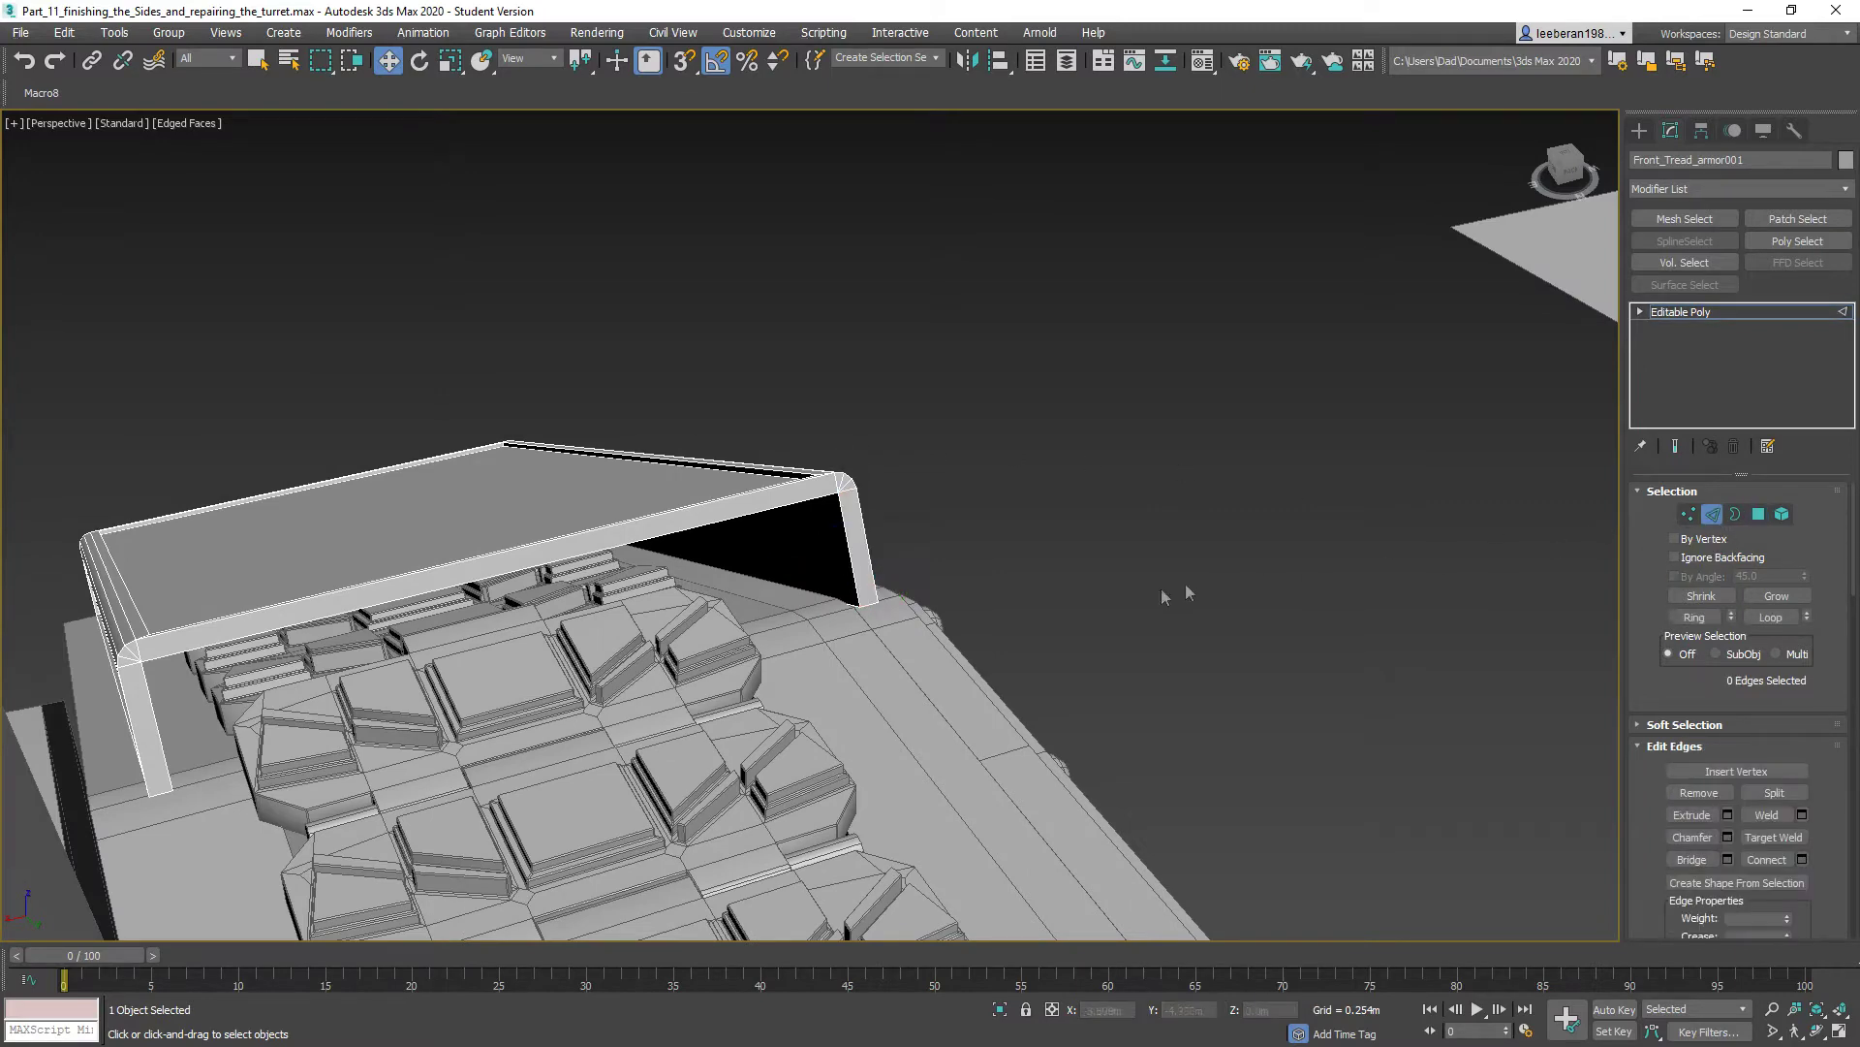
pyautogui.moveTo(977, 607)
pyautogui.keyDown('alt'); pyautogui.mouseDown(button='middle')
pyautogui.moveTo(997, 590)
pyautogui.moveTo(991, 606)
pyautogui.mouseUp(button='middle'); pyautogui.keyUp('alt')
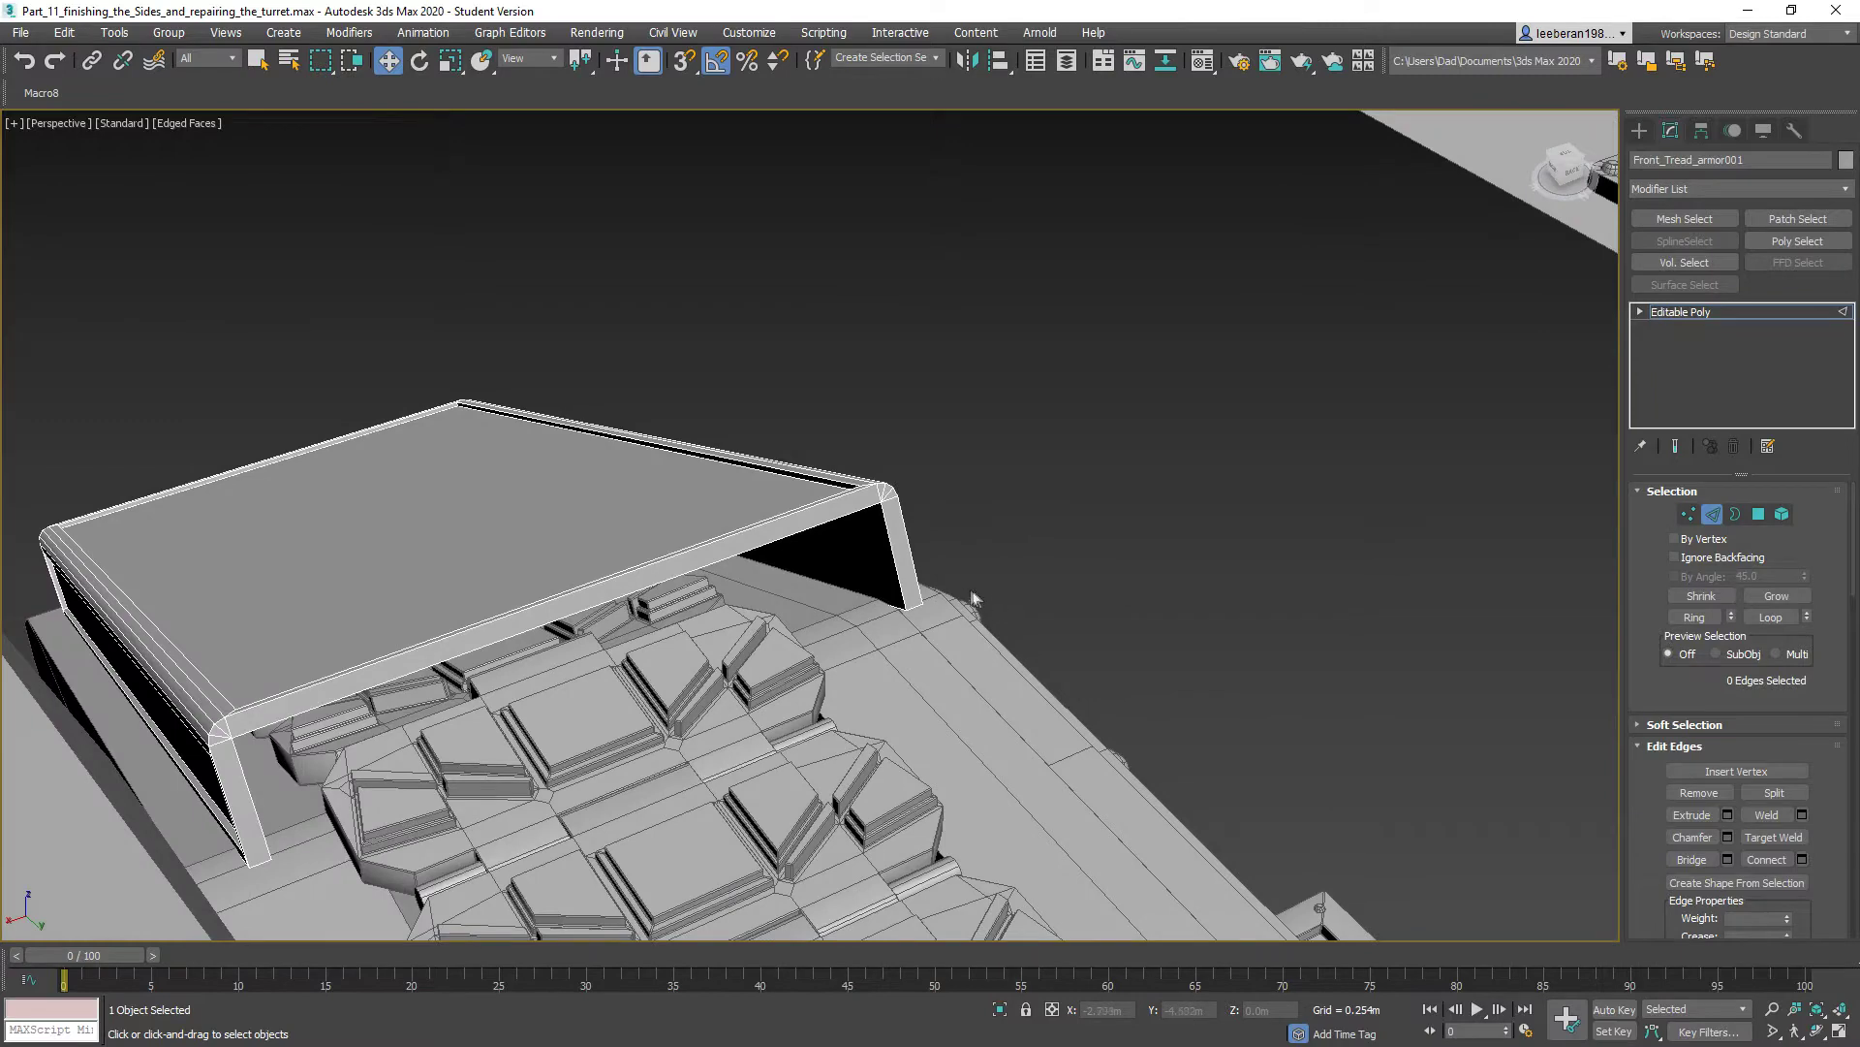
pyautogui.click(891, 545)
pyautogui.keyDown('alt'); pyautogui.moveTo(892, 545); pyautogui.dragTo(262, 495, button='middle'); pyautogui.keyUp('alt')
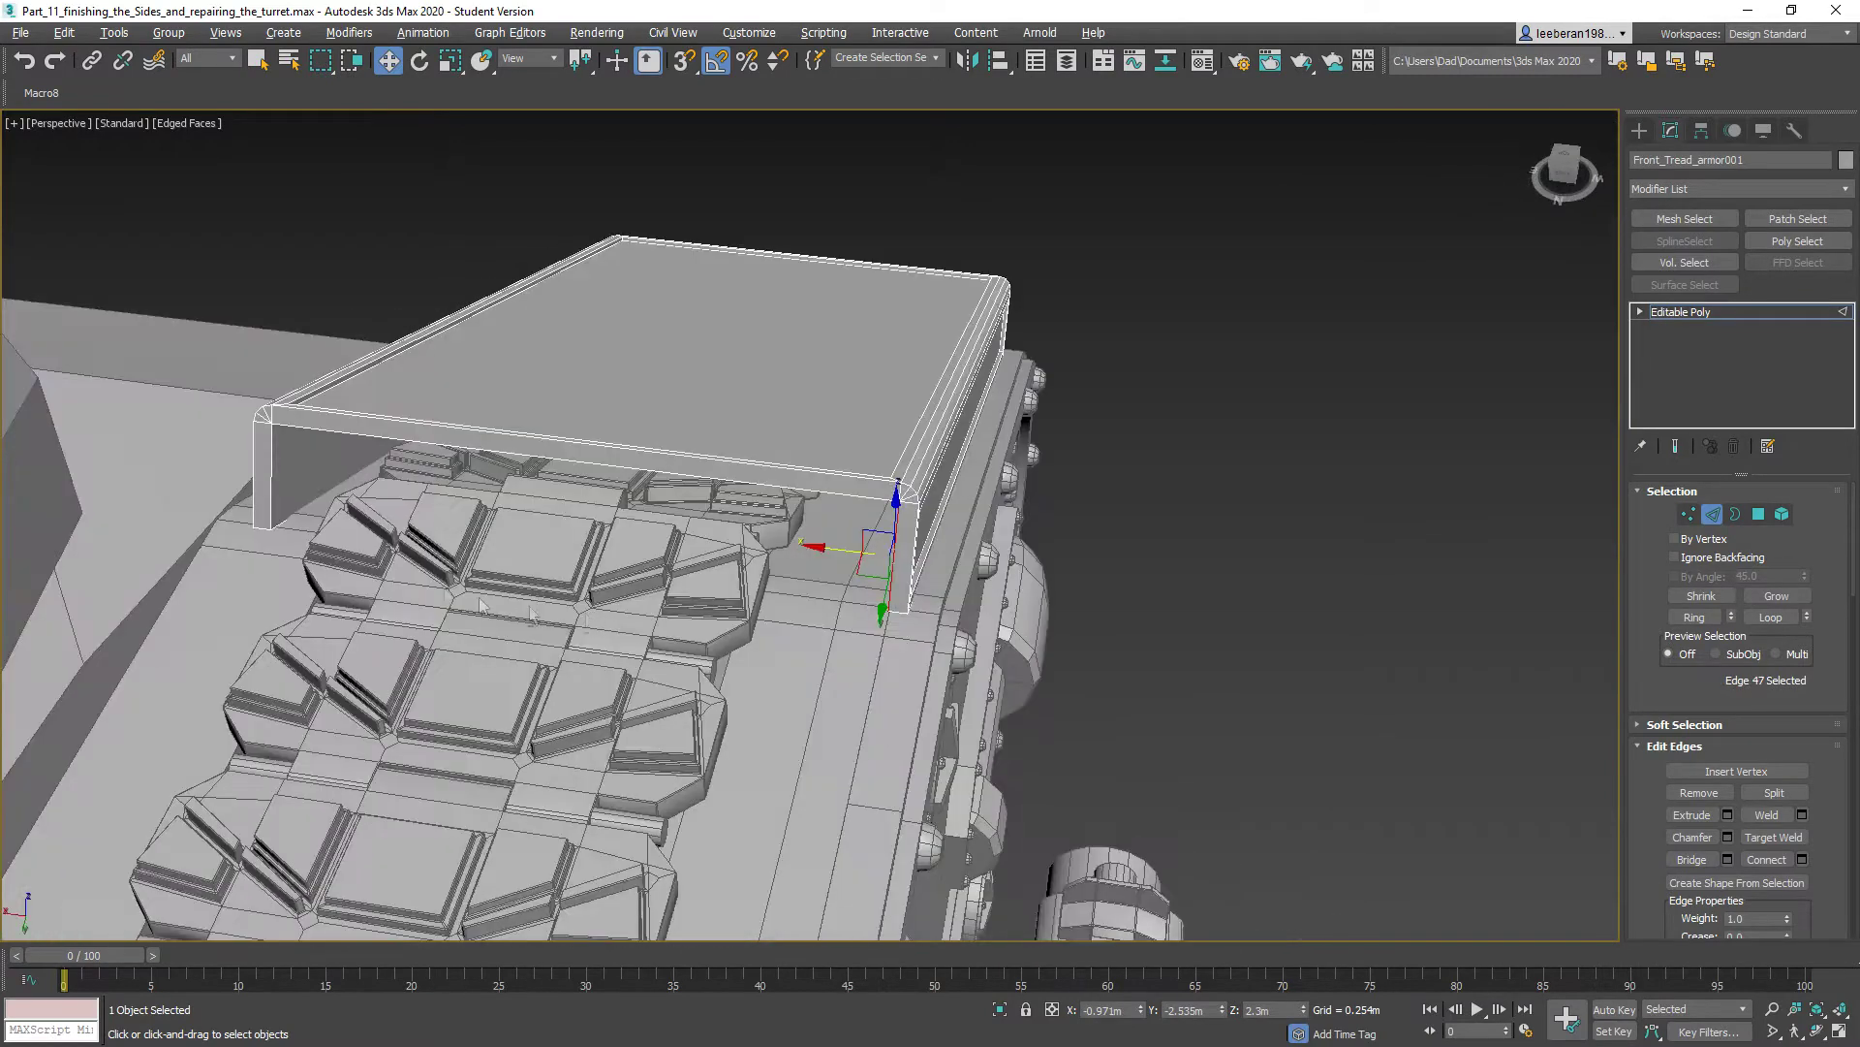
pyautogui.keyDown('ctrl'); pyautogui.click(261, 472); pyautogui.keyUp('ctrl')
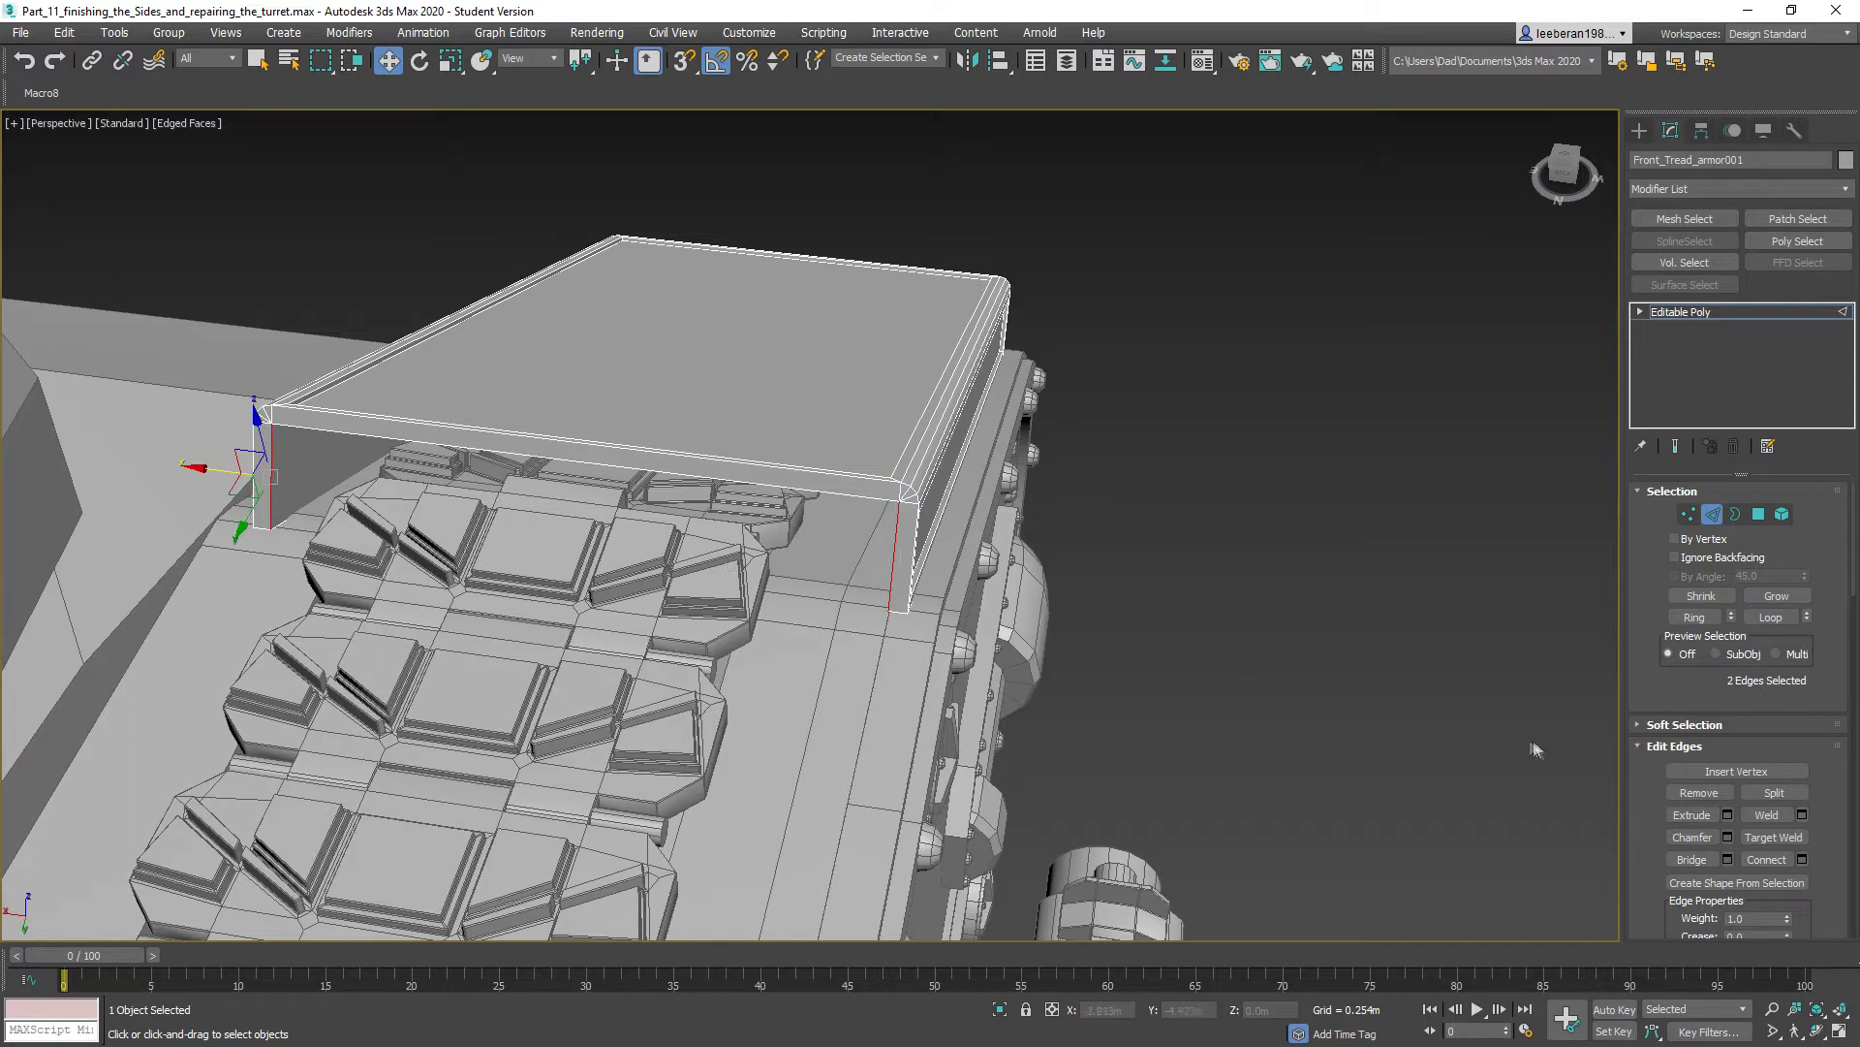
pyautogui.click(1691, 858)
# - Delete the large inner faces of both side flanges on the tread side of the armor plate
pyautogui.click(1759, 514)
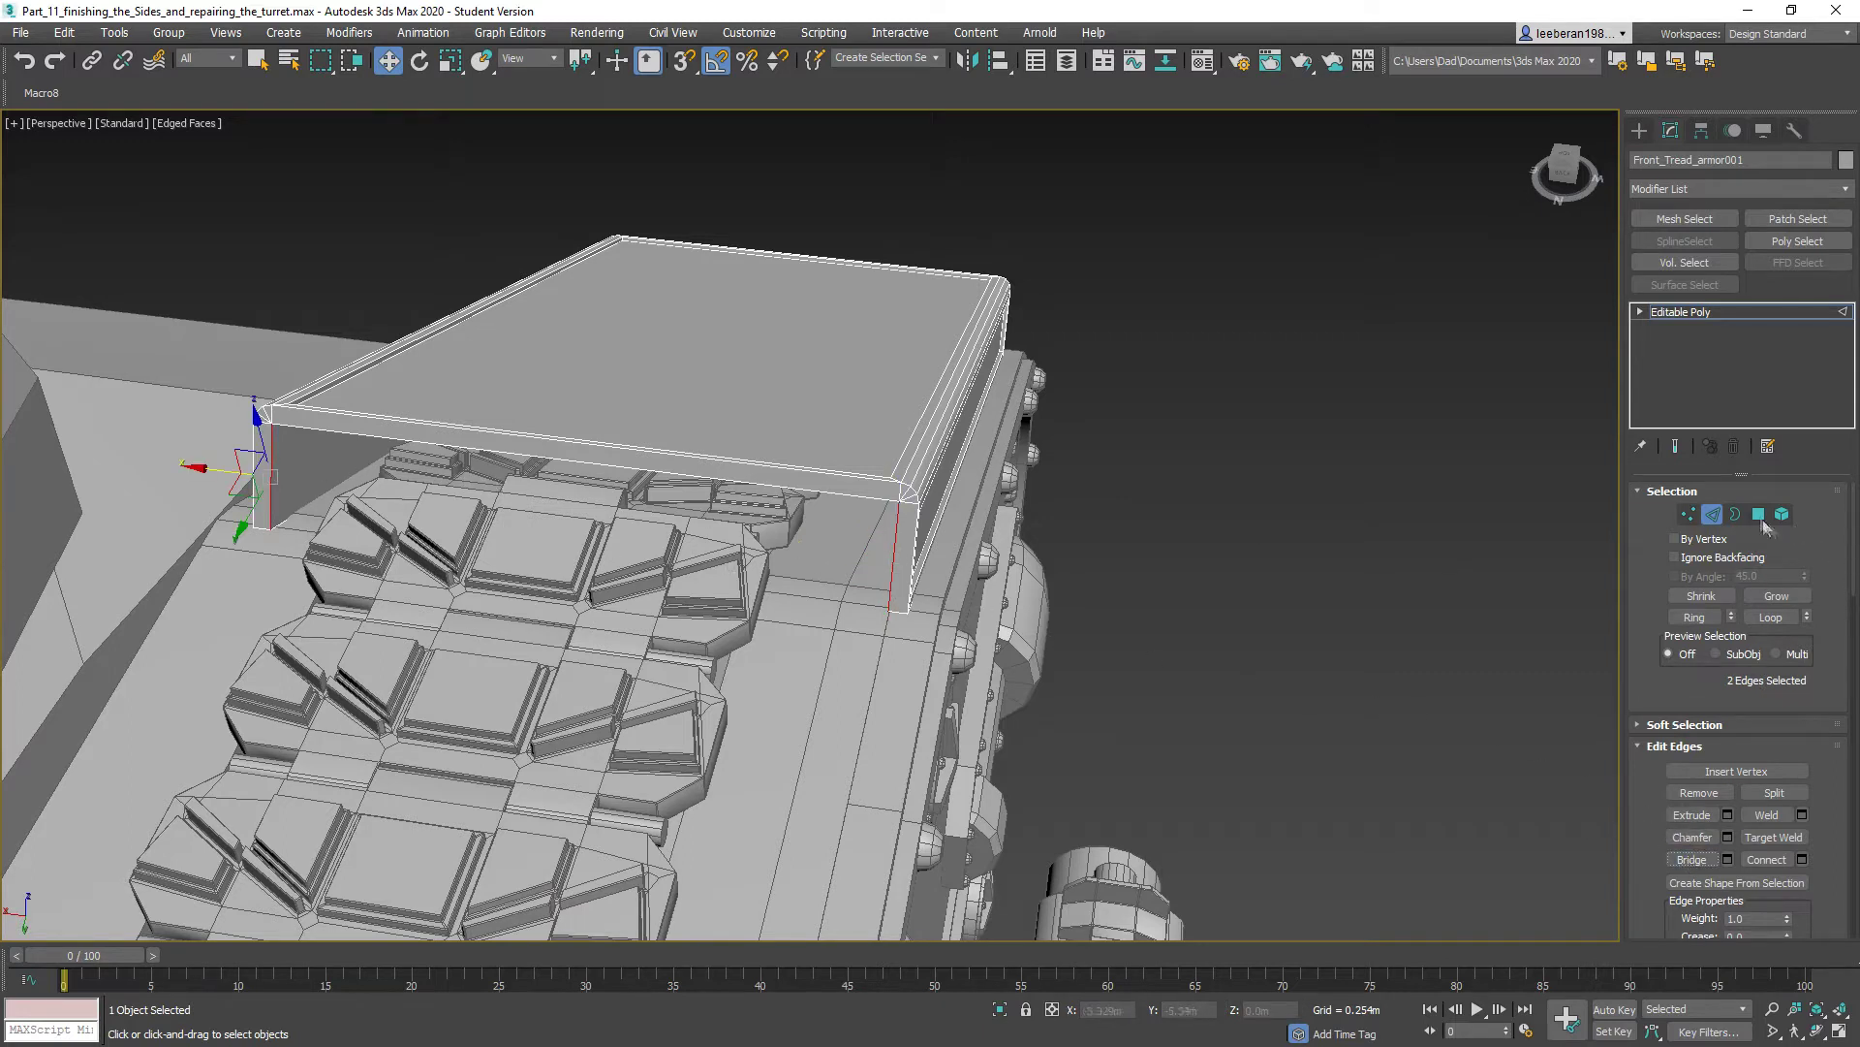
pyautogui.click(313, 462)
pyautogui.keyDown('alt'); pyautogui.moveTo(313, 462); pyautogui.dragTo(501, 535, button='middle'); pyautogui.keyUp('alt')
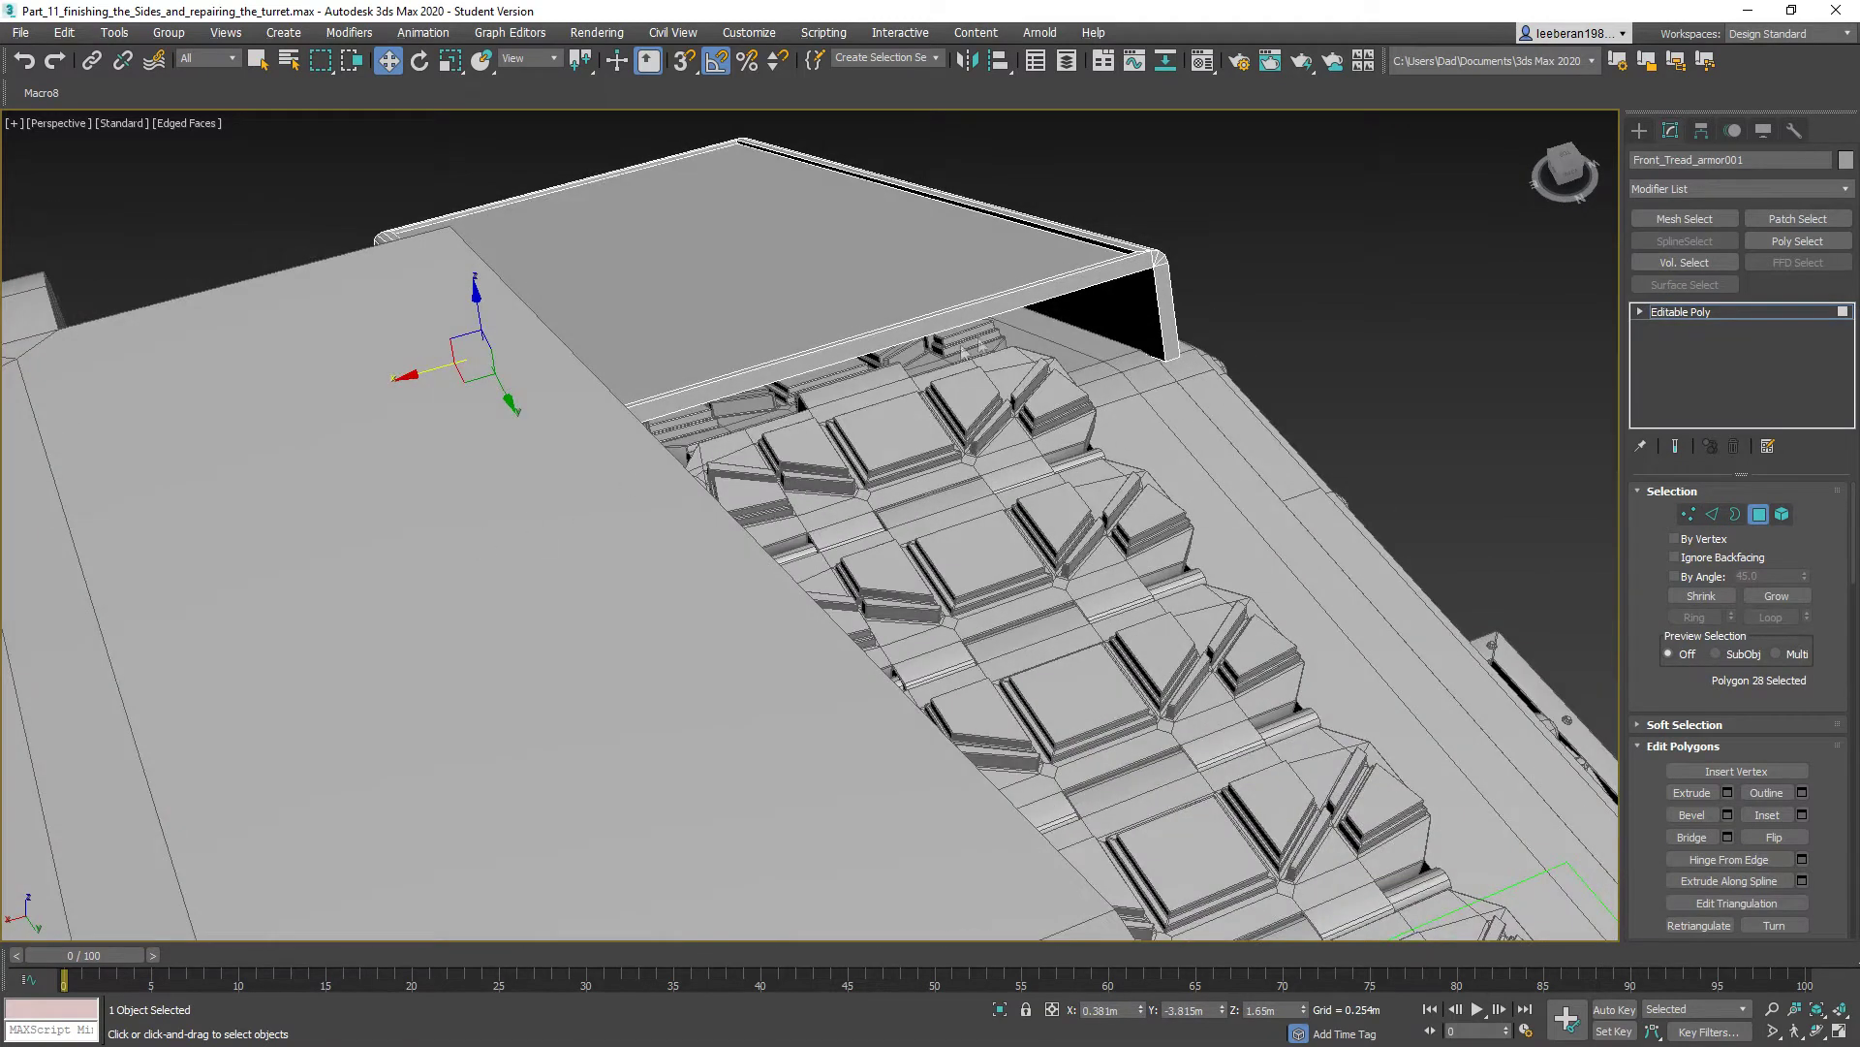
pyautogui.click(1089, 318)
pyautogui.press('Delete')
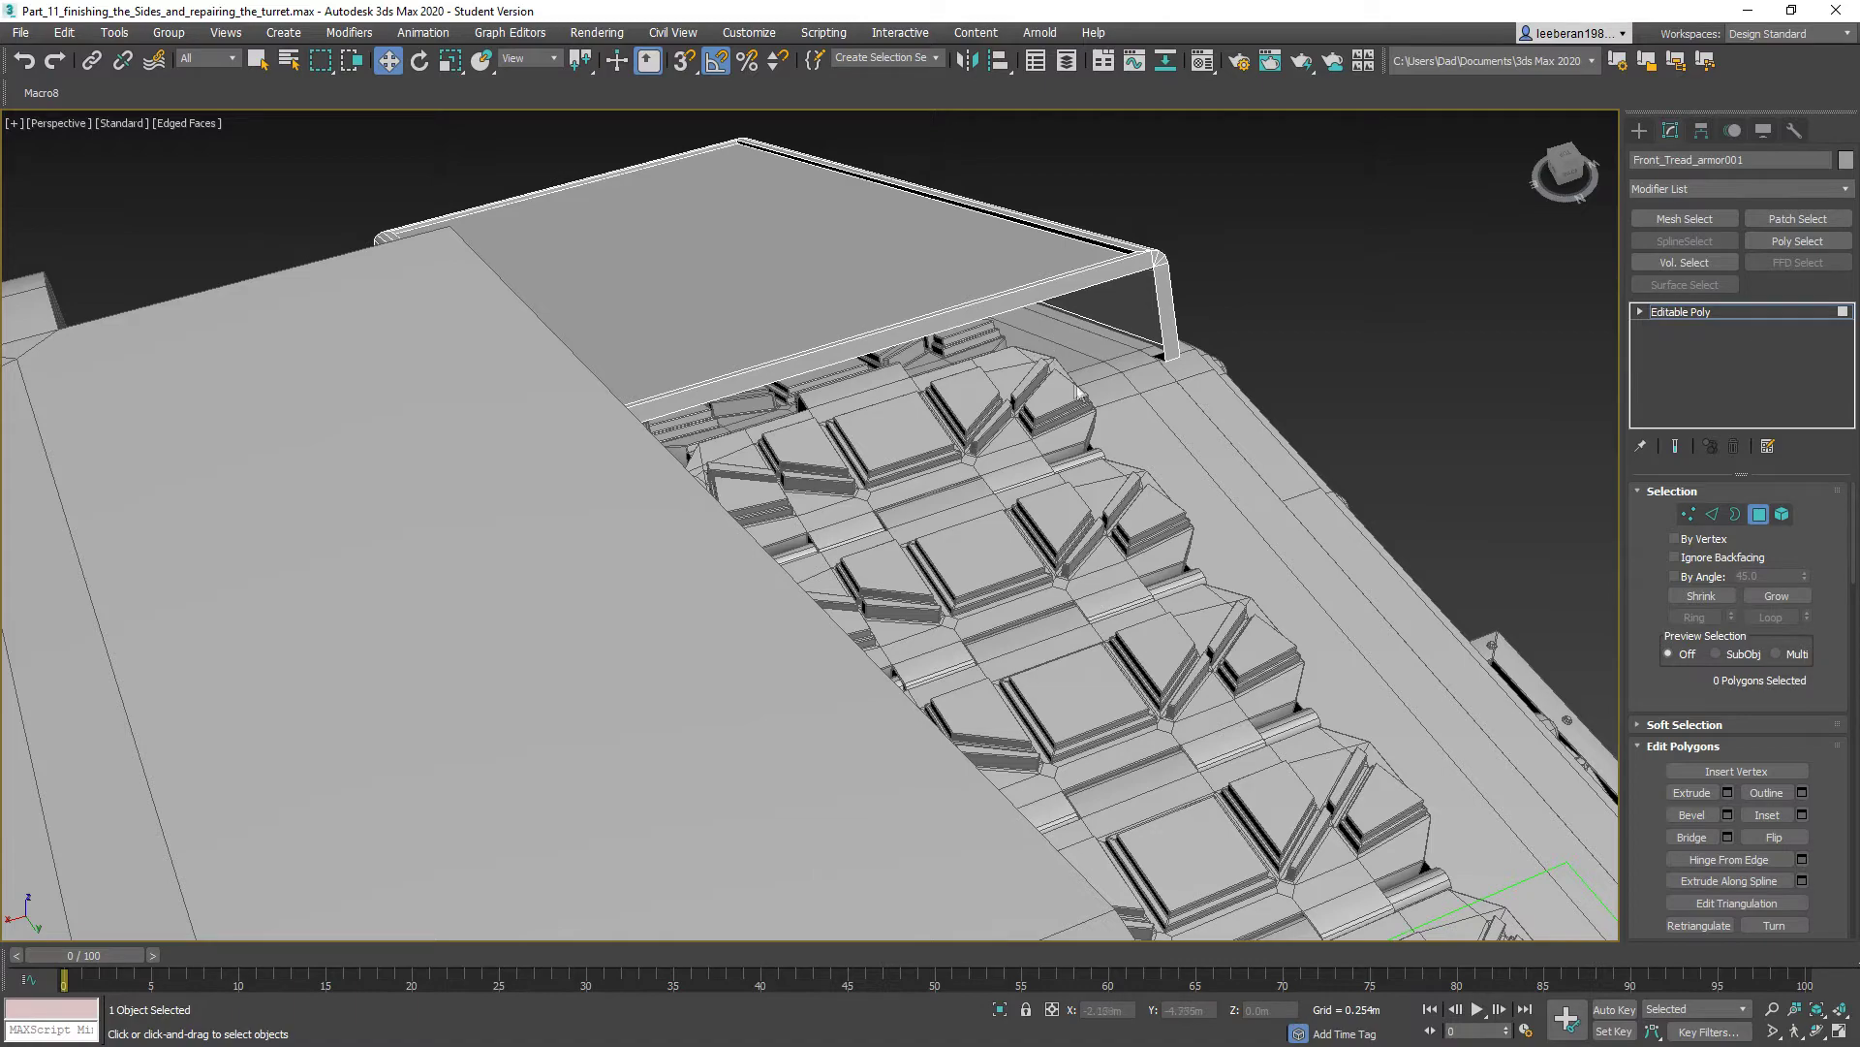
# - Bridge the inner vertical edges of the two side flanges across the opening at the plate's upper end
pyautogui.keyDown('alt'); pyautogui.moveTo(1077, 391); pyautogui.dragTo(986, 388, button='middle'); pyautogui.keyUp('alt')
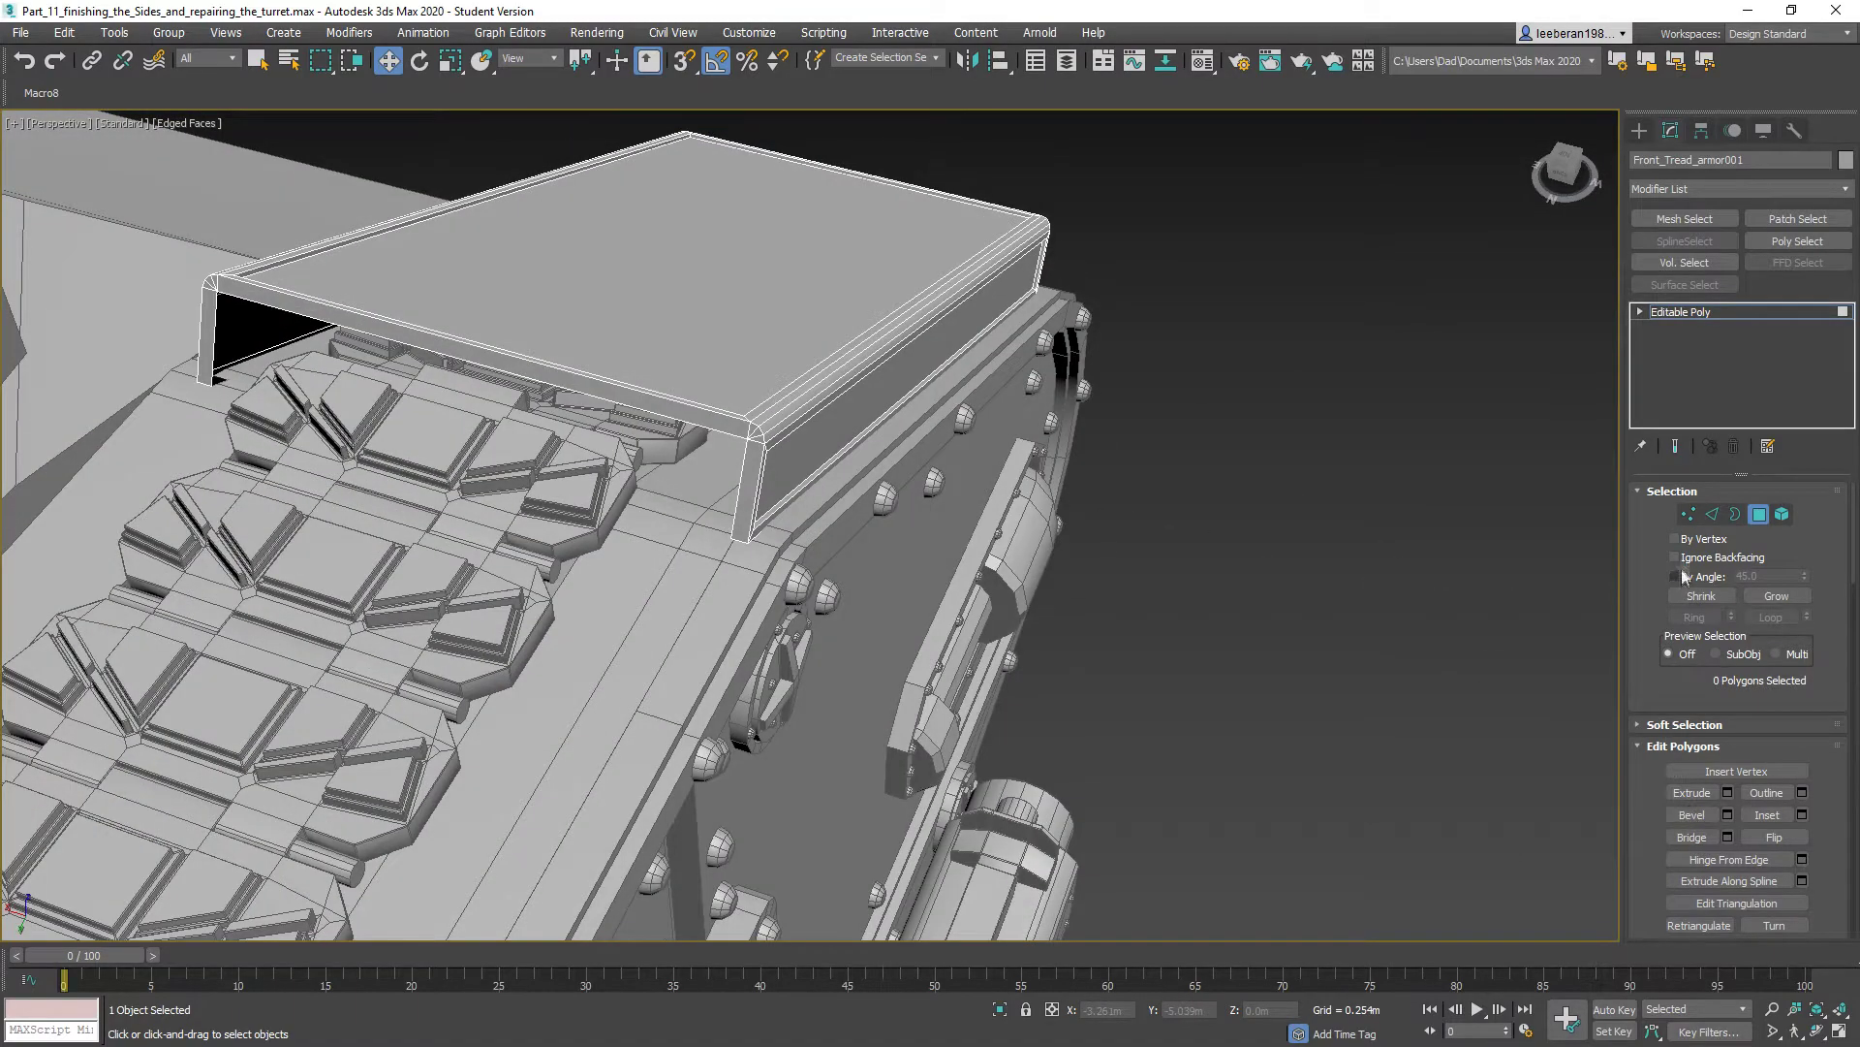
pyautogui.click(1712, 514)
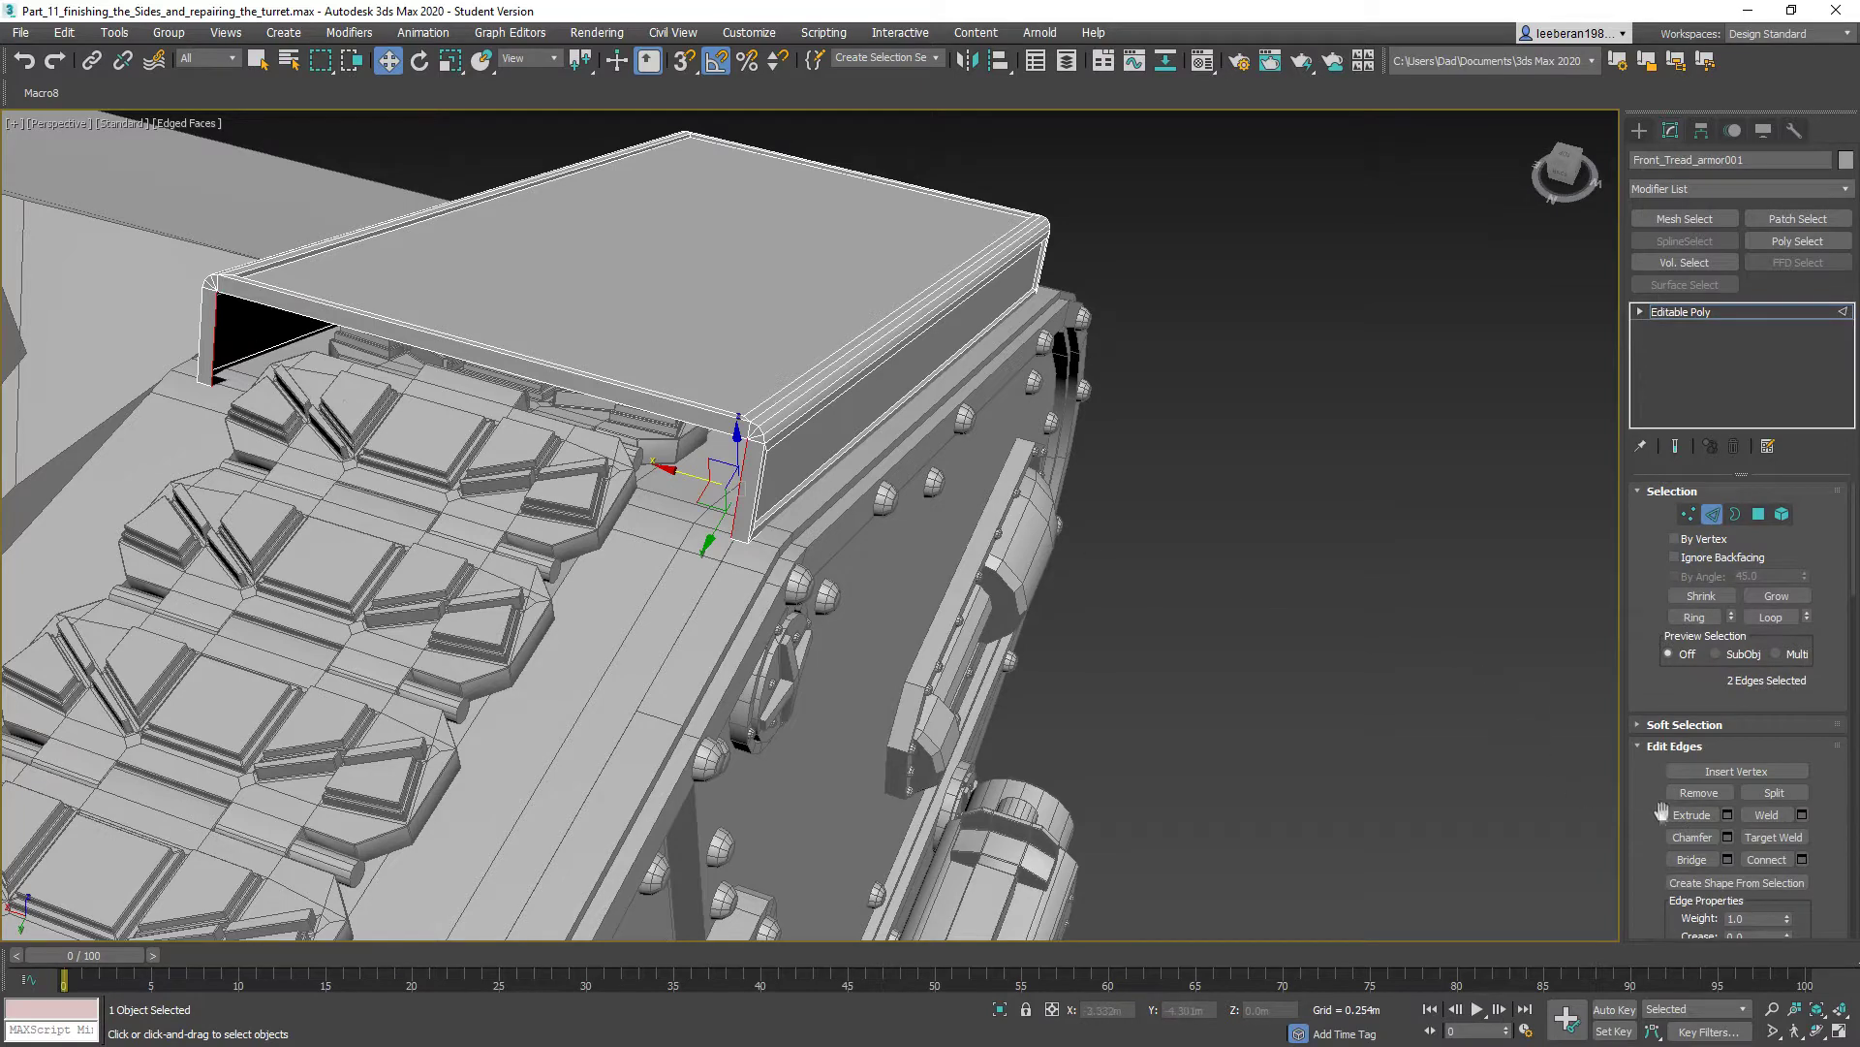
pyautogui.click(1693, 860)
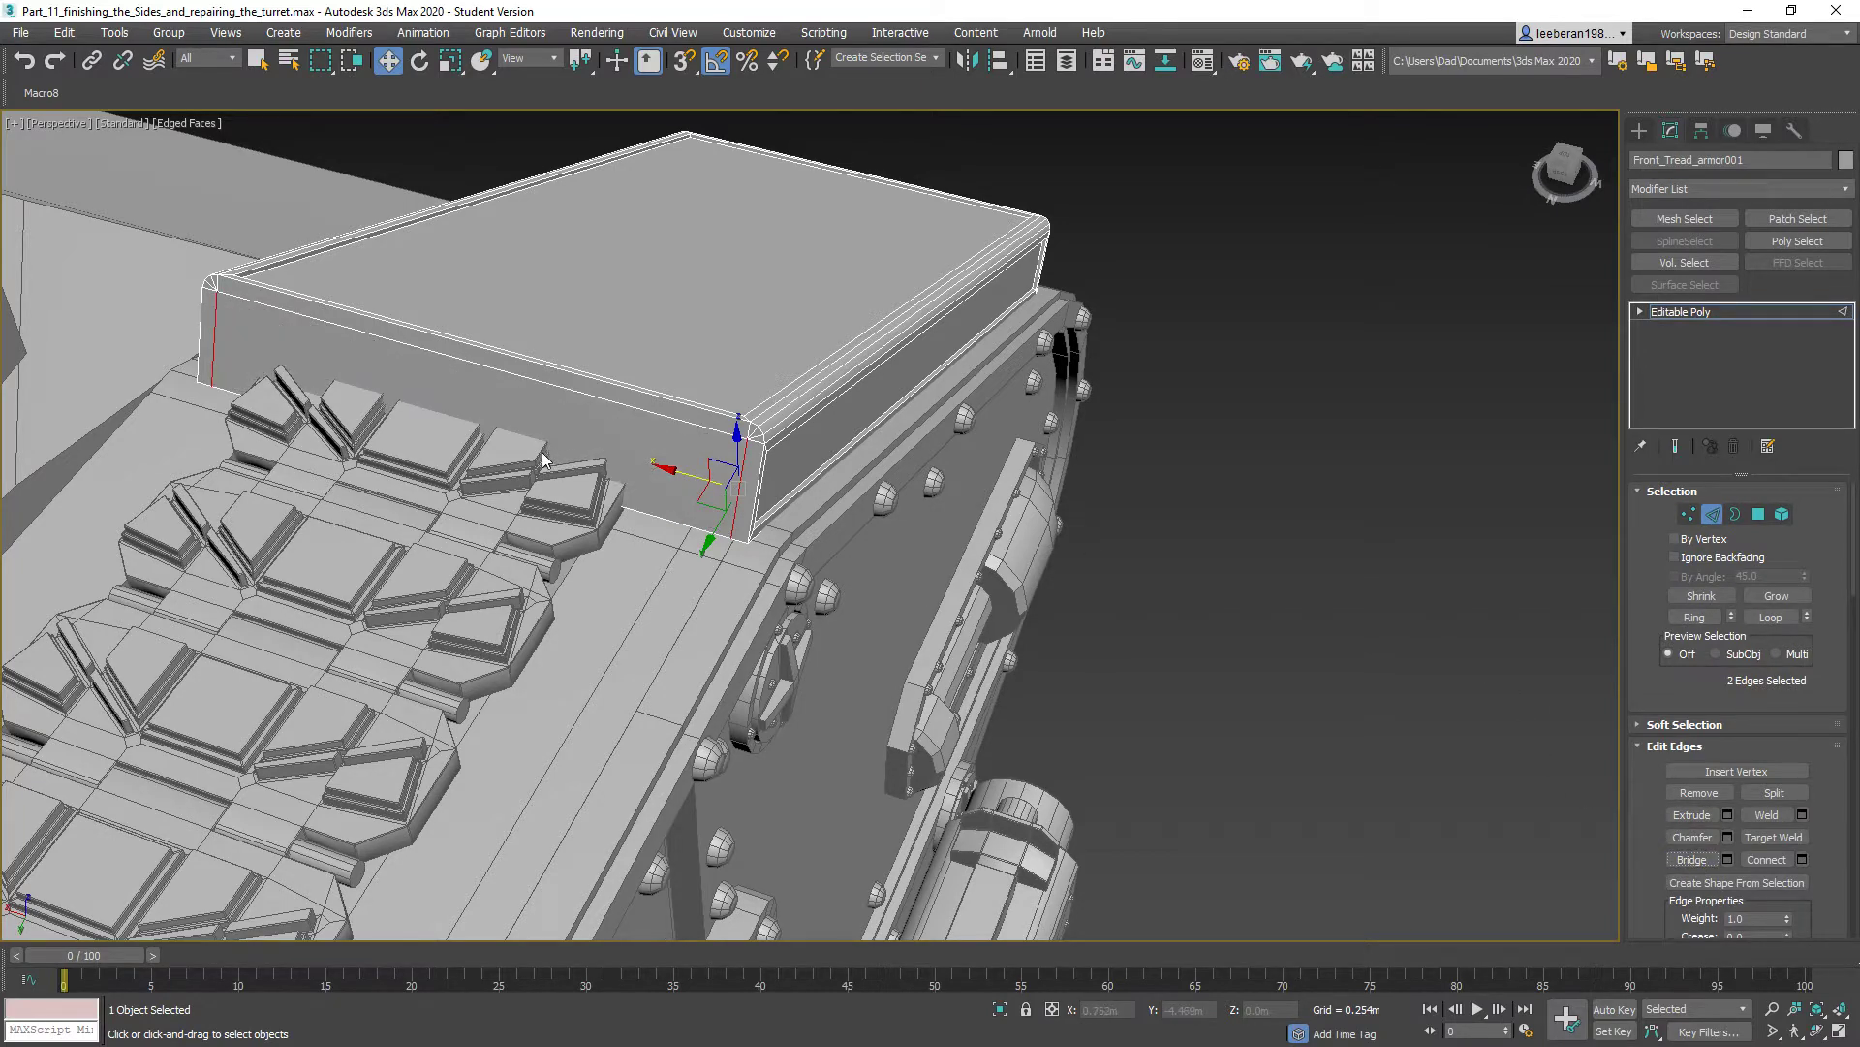
# - Select the nine rim polygons around the plate's upper end, covering both flange ends, the rounded corners and the top strip
pyautogui.scroll(2, 562, 442)
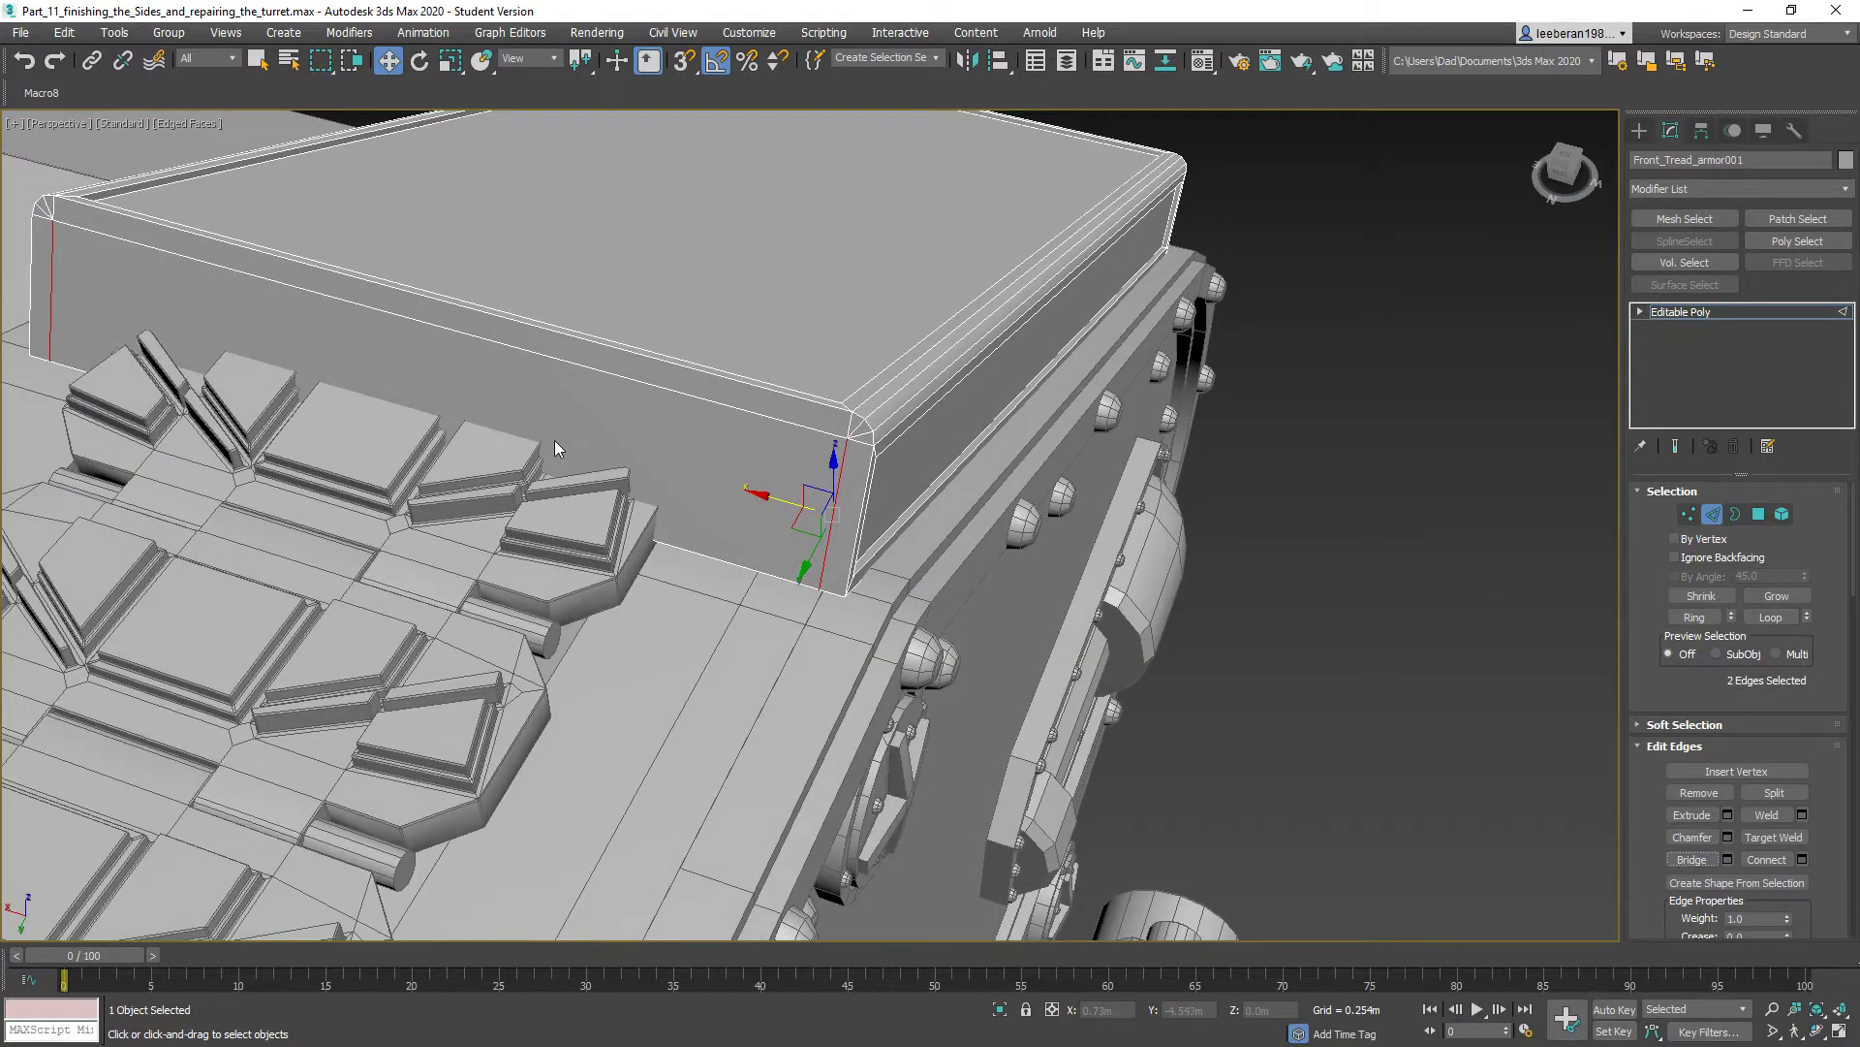
pyautogui.click(1758, 522)
pyautogui.click(849, 494)
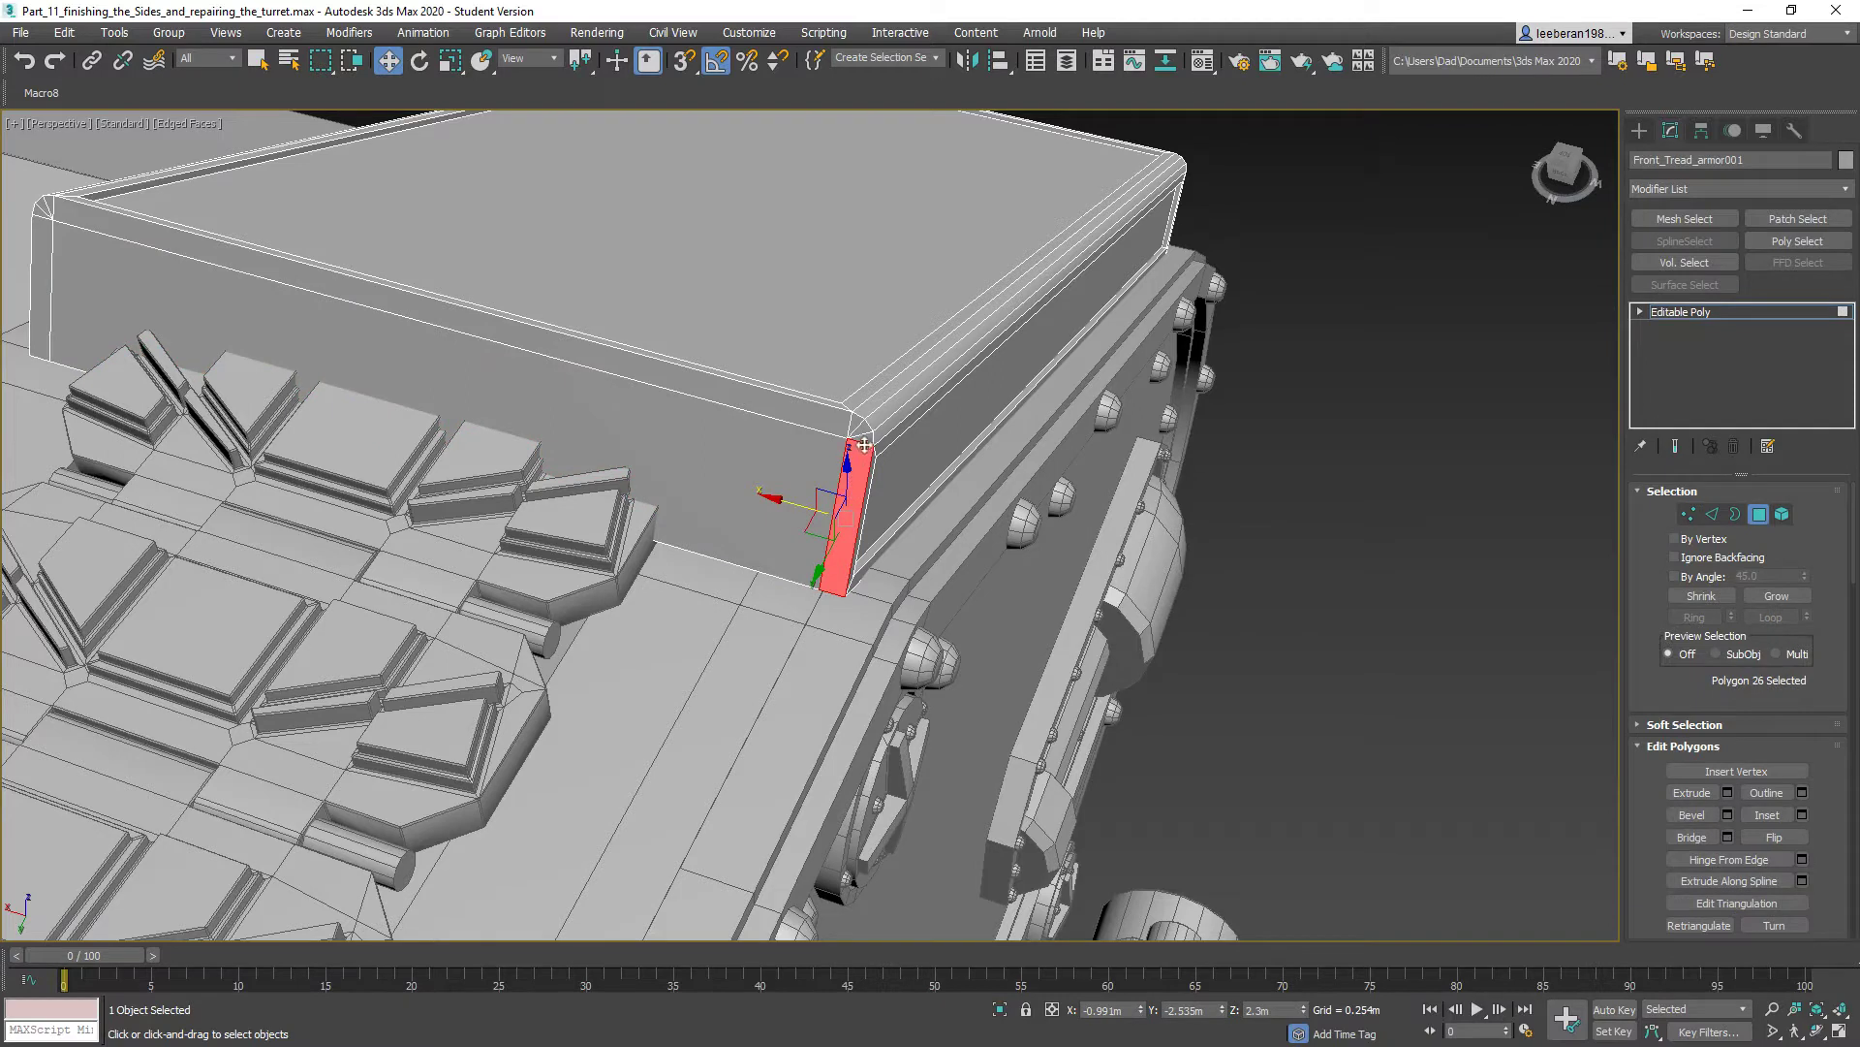
pyautogui.keyDown('ctrl'); pyautogui.click(857, 430); pyautogui.keyUp('ctrl')
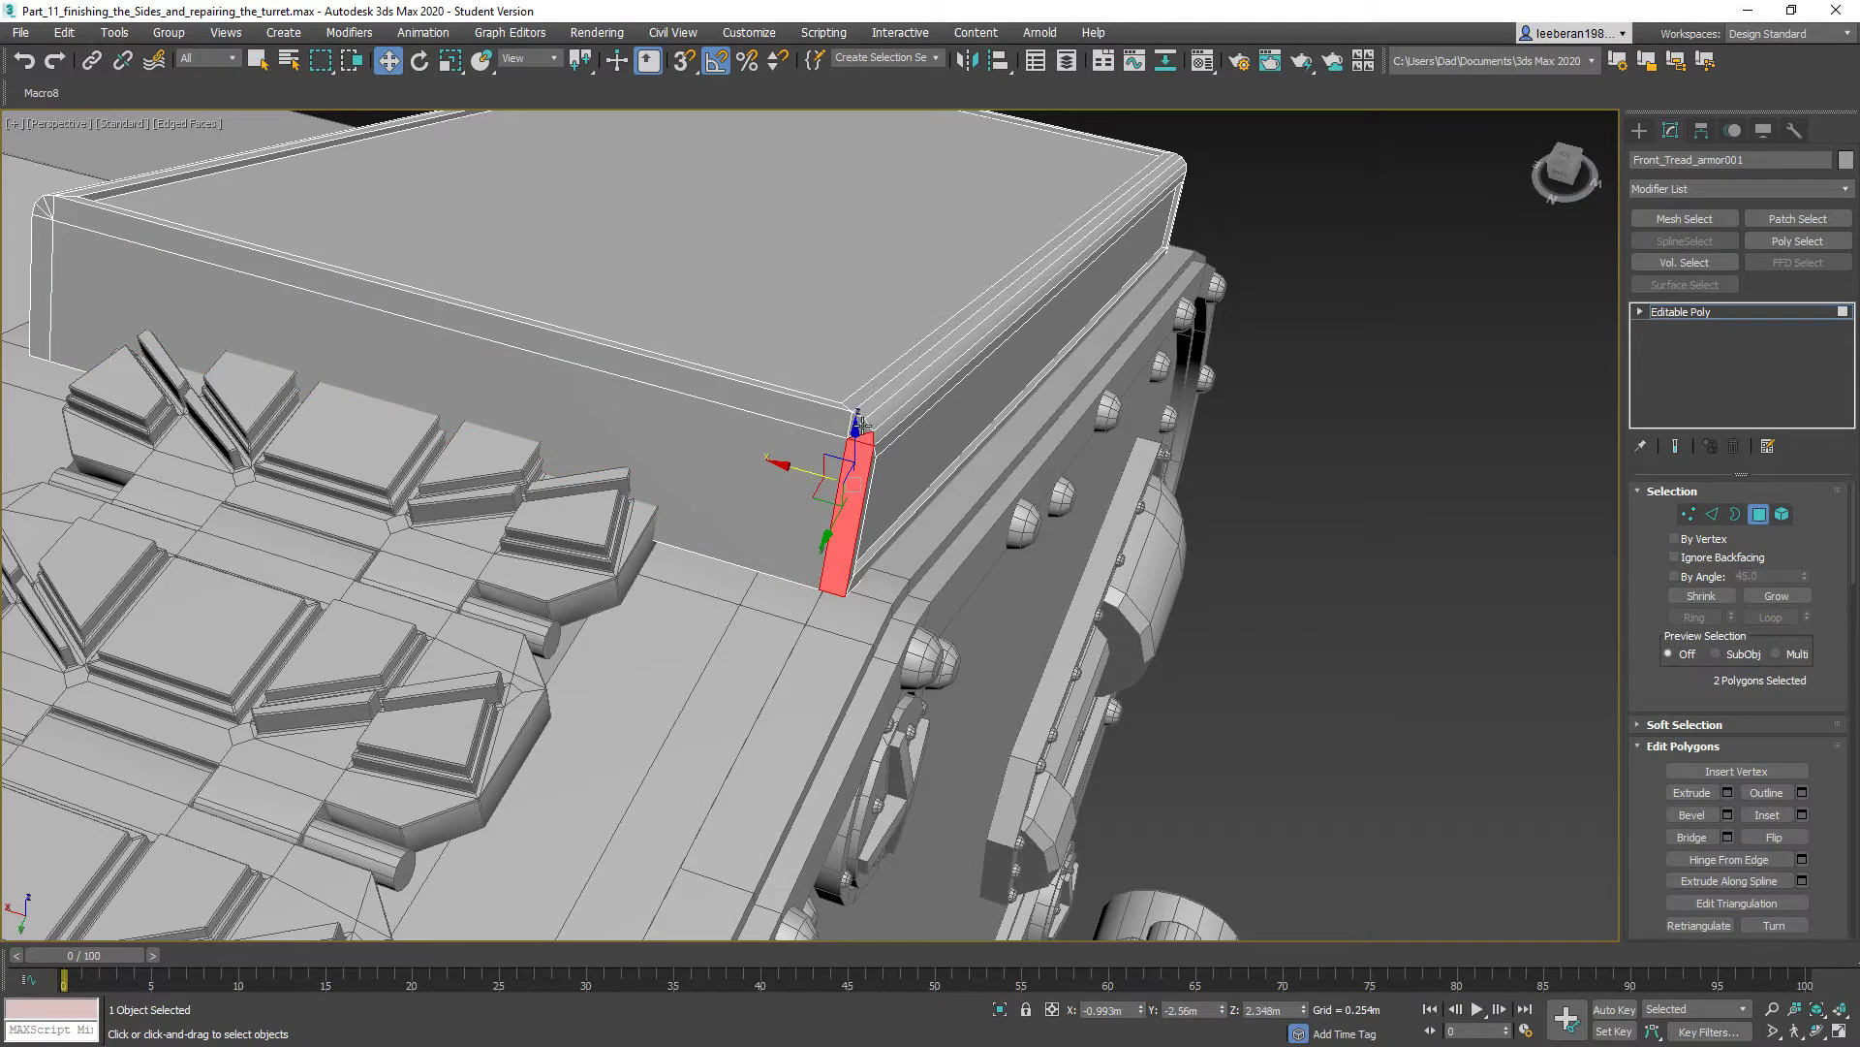
pyautogui.keyDown('ctrl'); pyautogui.click(858, 428); pyautogui.keyUp('ctrl')
pyautogui.click(258, 60)
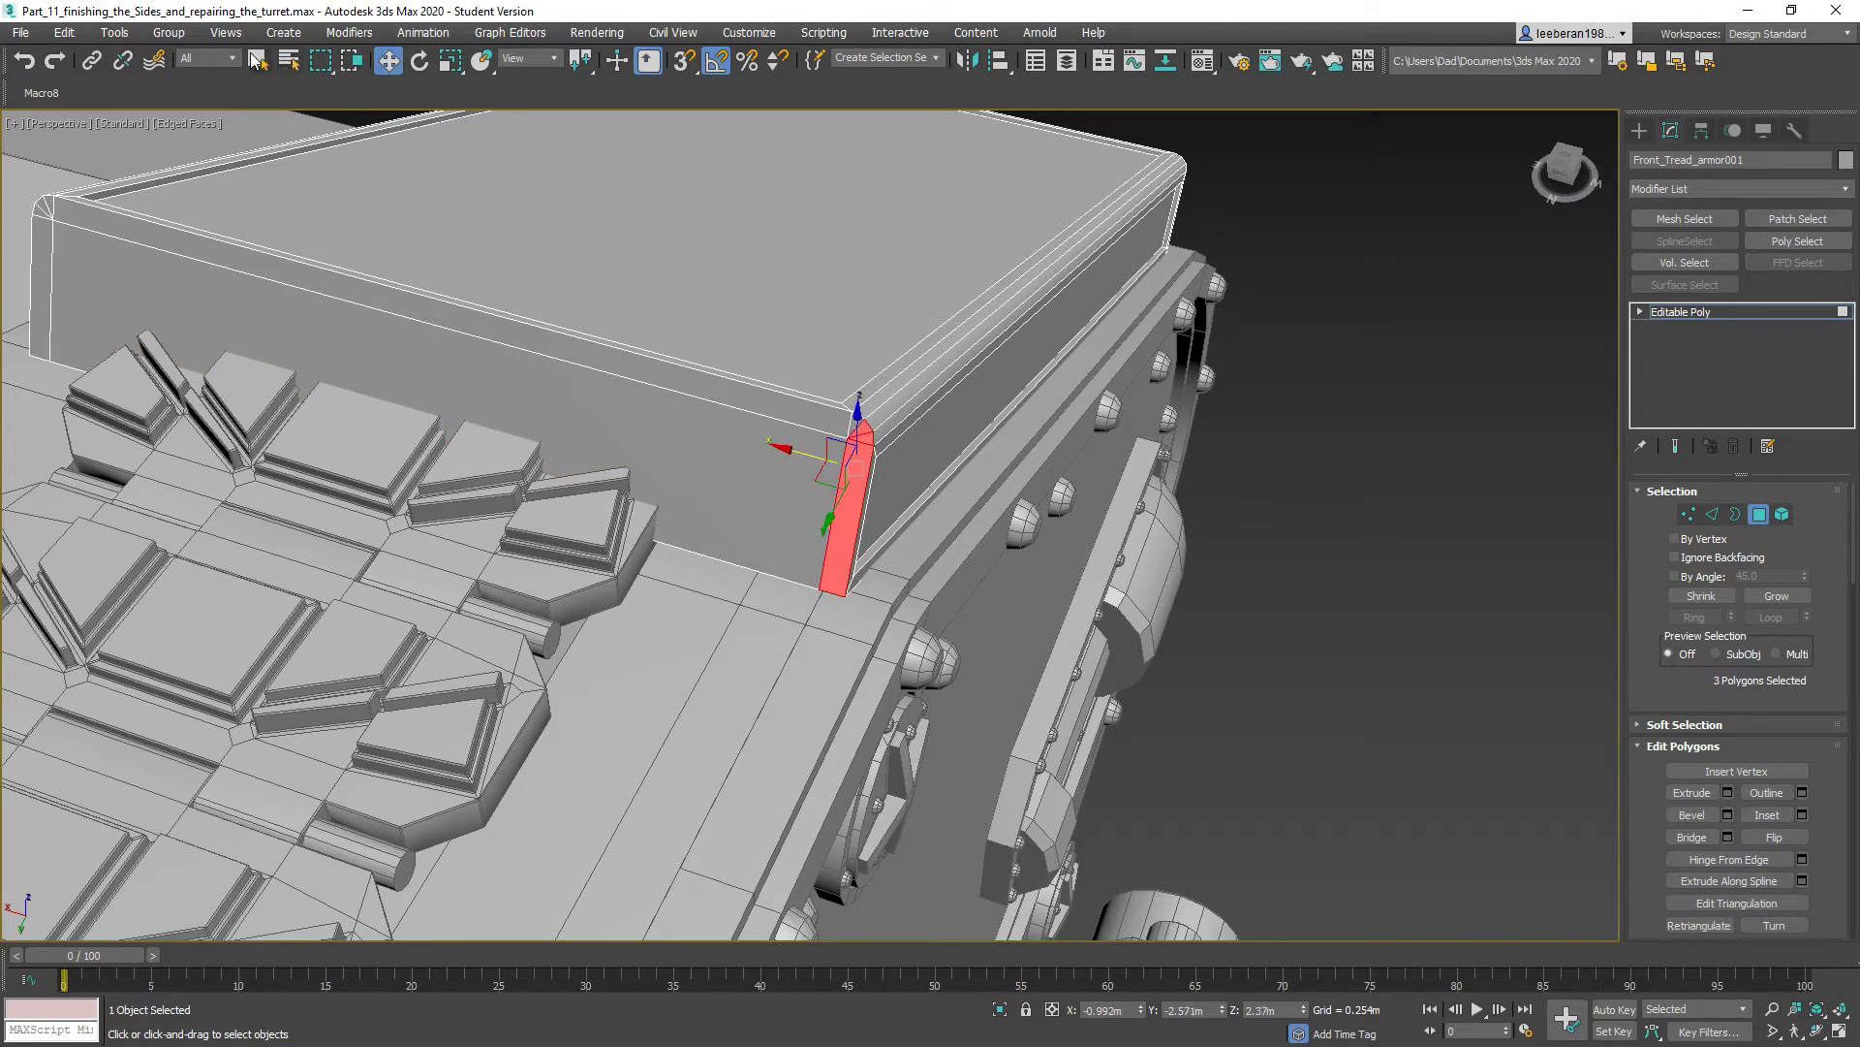
pyautogui.keyDown('ctrl'); pyautogui.click(853, 421); pyautogui.keyUp('ctrl')
pyautogui.keyDown('ctrl'); pyautogui.click(800, 408); pyautogui.keyUp('ctrl')
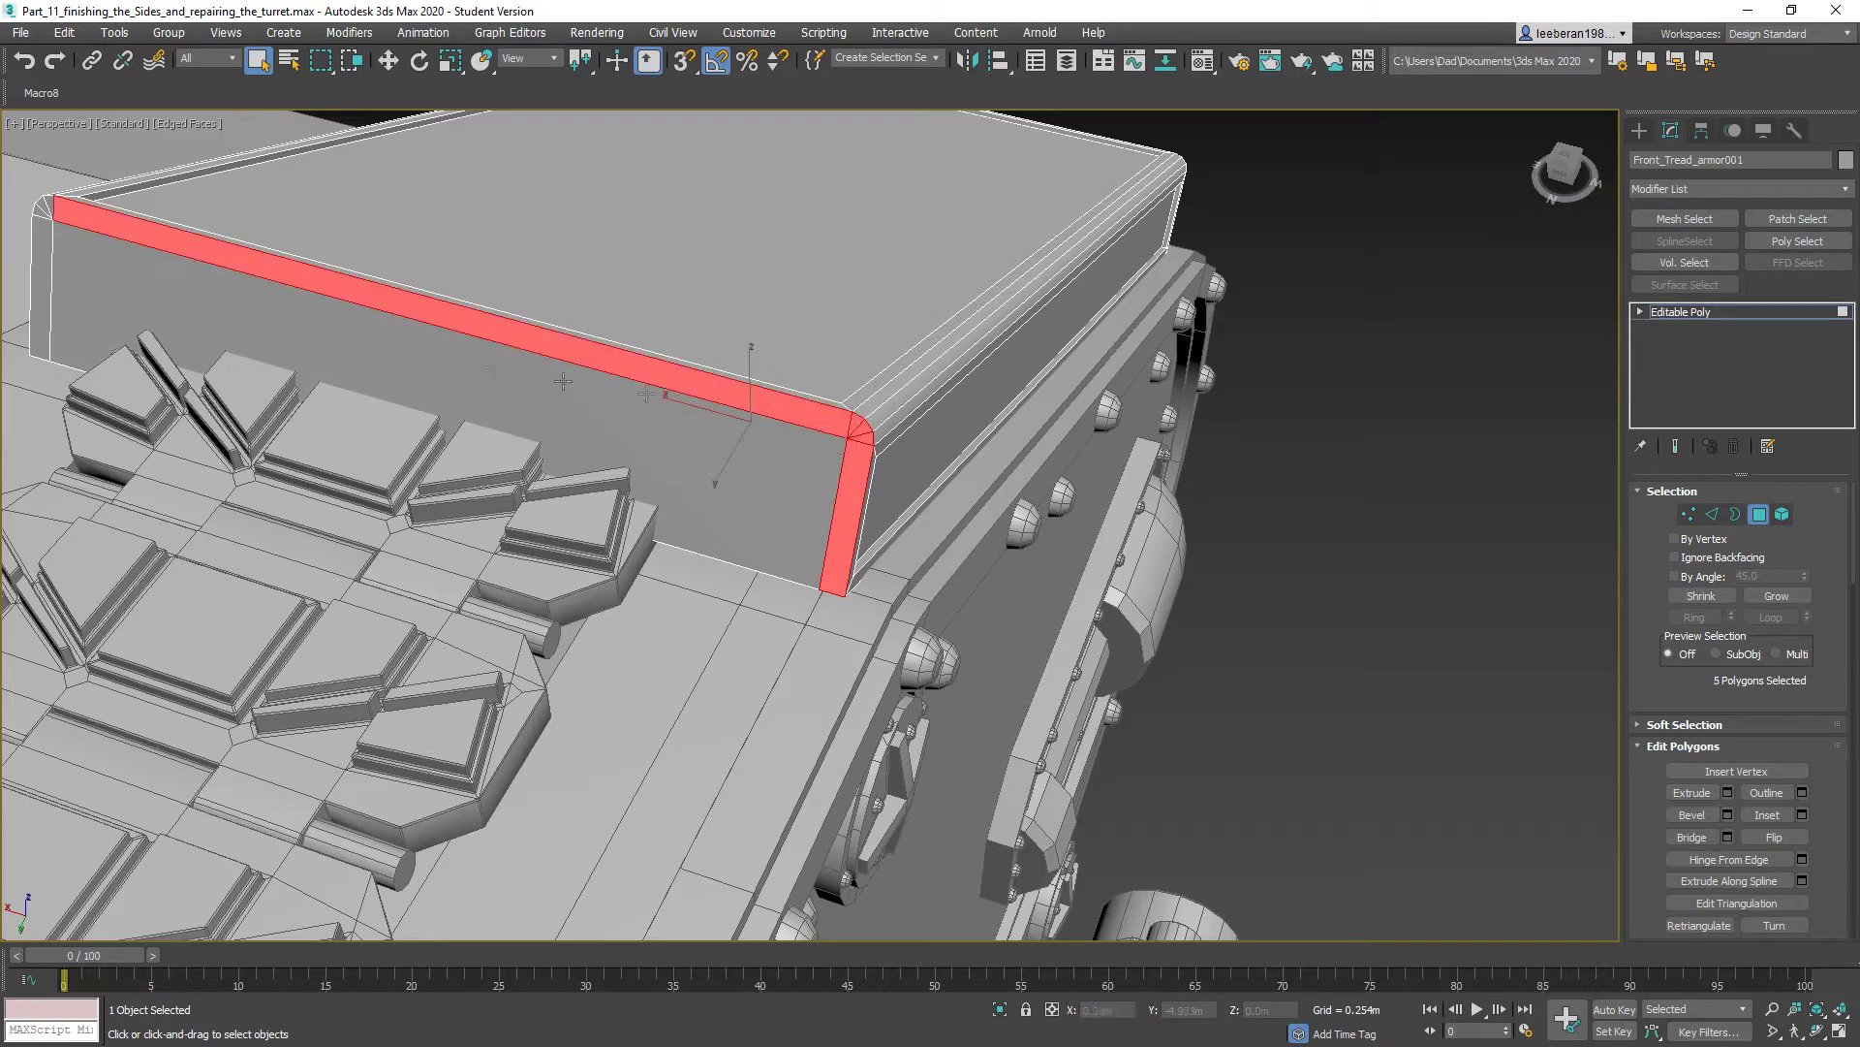
pyautogui.moveTo(381, 349); pyautogui.dragTo(900, 476, button='middle')
pyautogui.keyDown('ctrl'); pyautogui.click(560, 330); pyautogui.keyUp('ctrl')
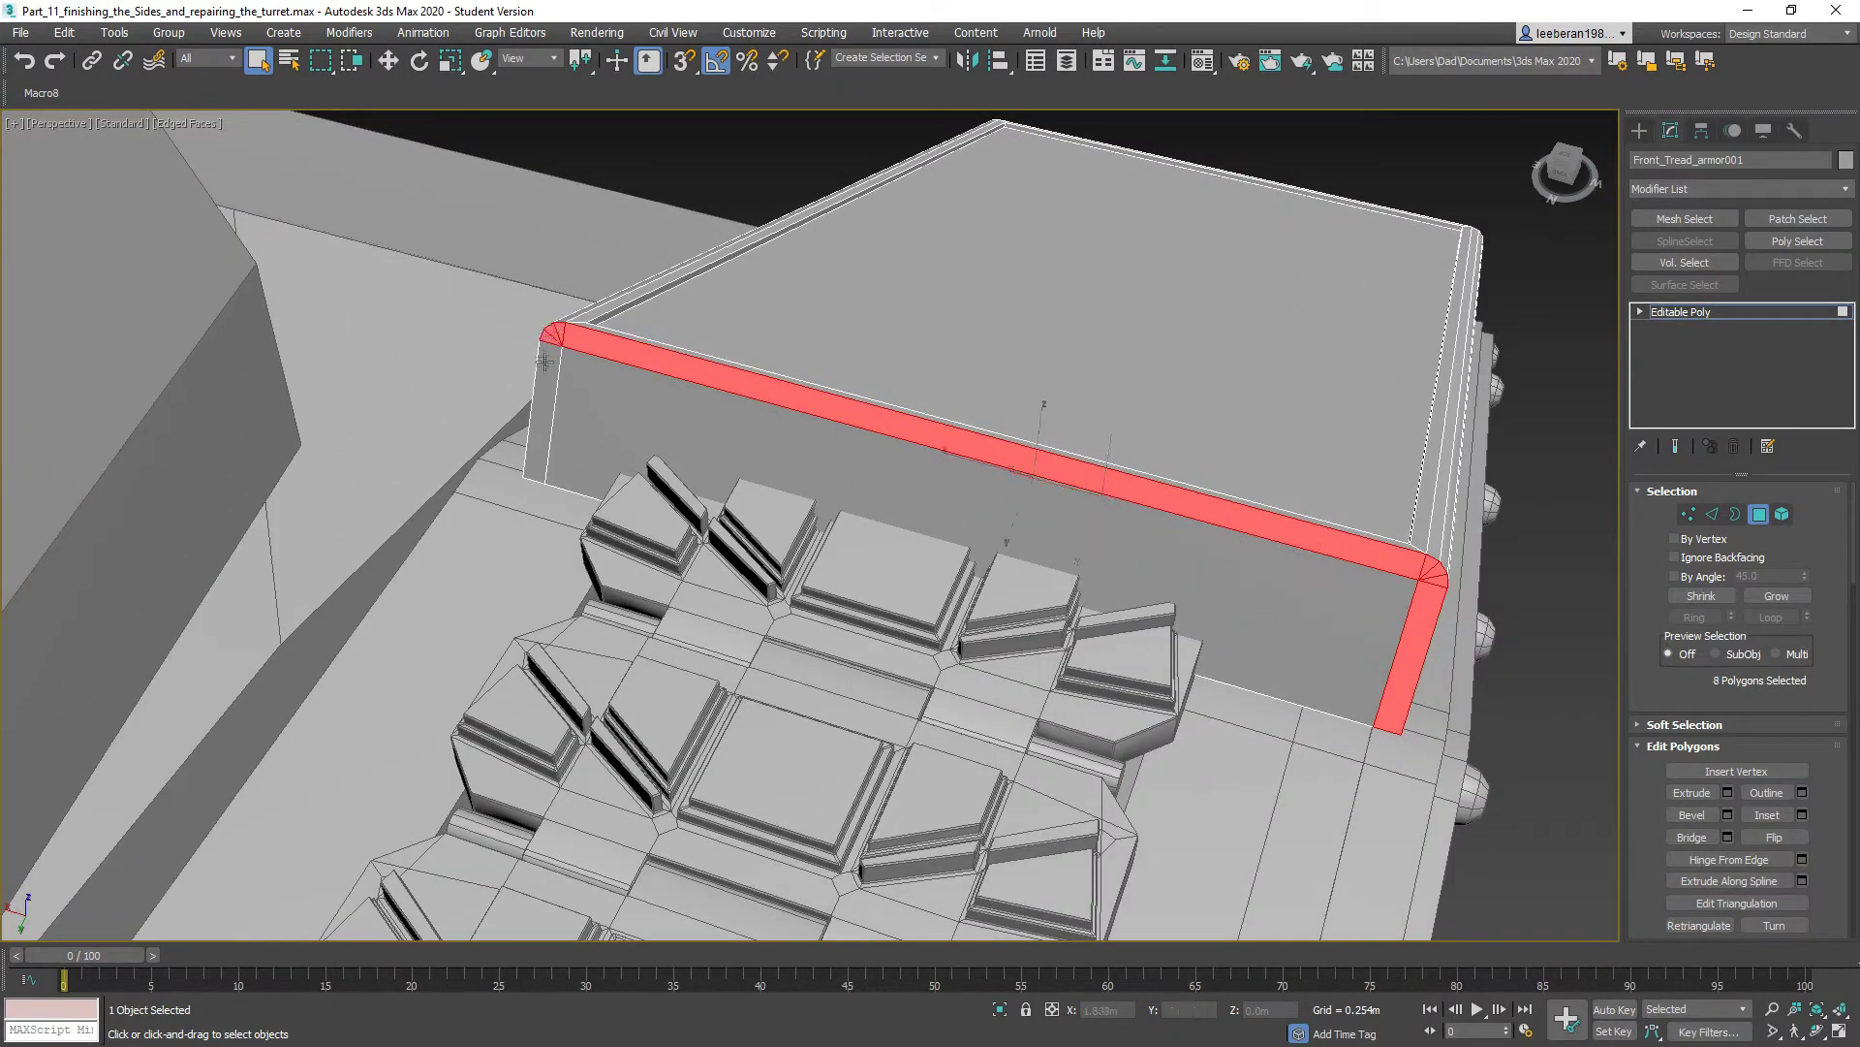
pyautogui.keyDown('ctrl'); pyautogui.click(542, 397); pyautogui.keyUp('ctrl')
pyautogui.keyDown('alt'); pyautogui.moveTo(823, 519); pyautogui.dragTo(1086, 591, button='middle'); pyautogui.keyUp('alt')
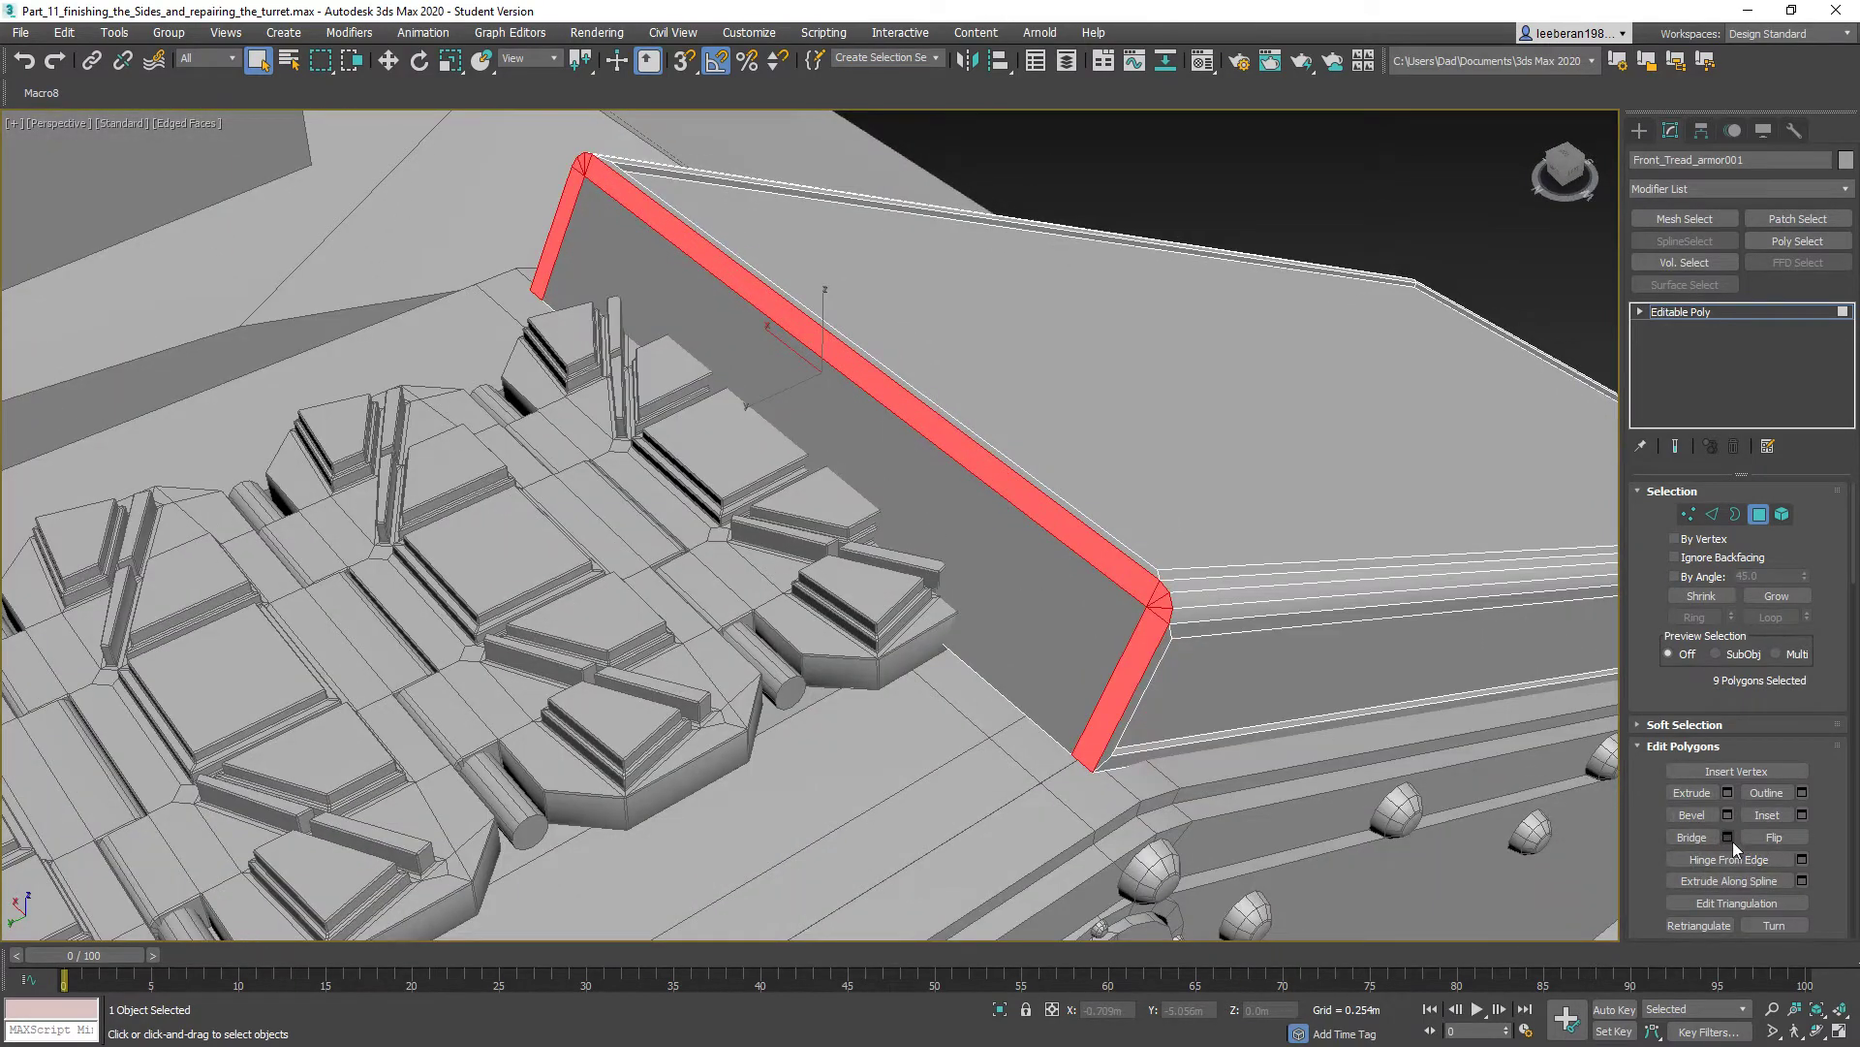
# - Hinge the selected rim polygons about the lower edge of the bridged face, with an angle of 35° and 3 segments
pyautogui.click(1800, 859)
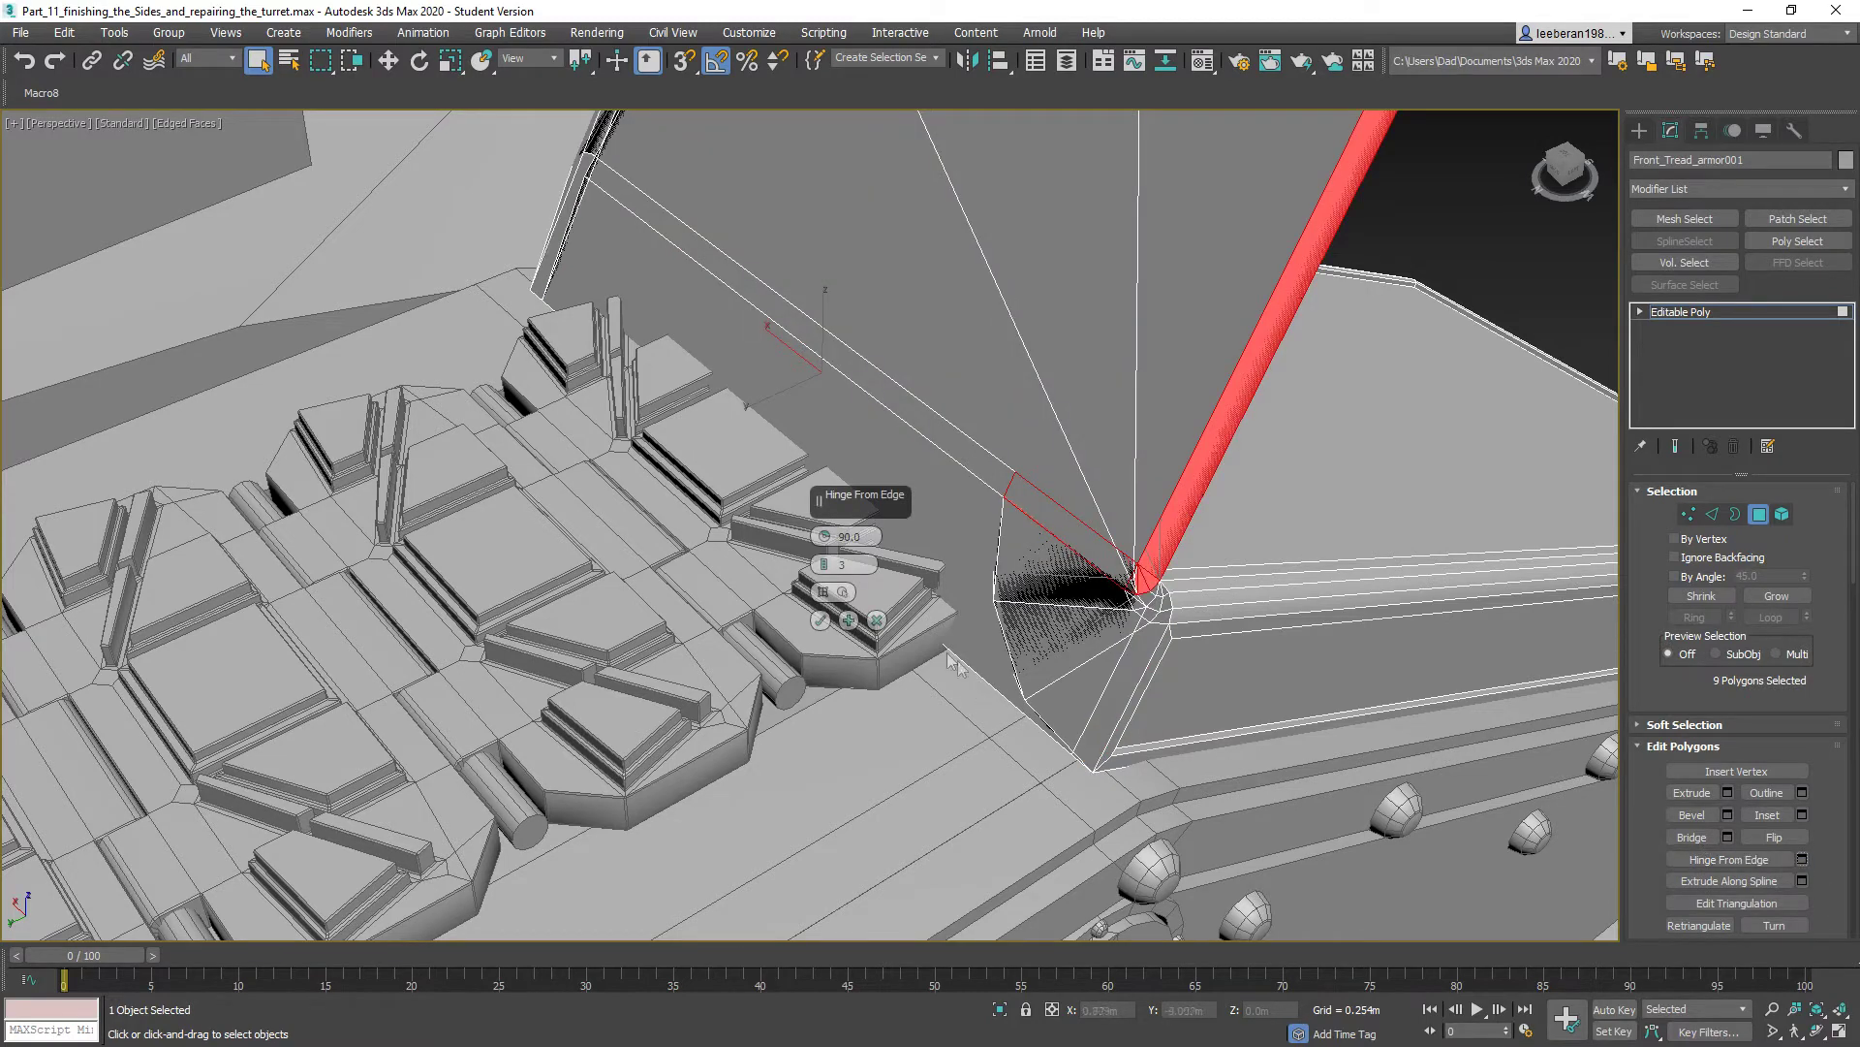
pyautogui.click(839, 587)
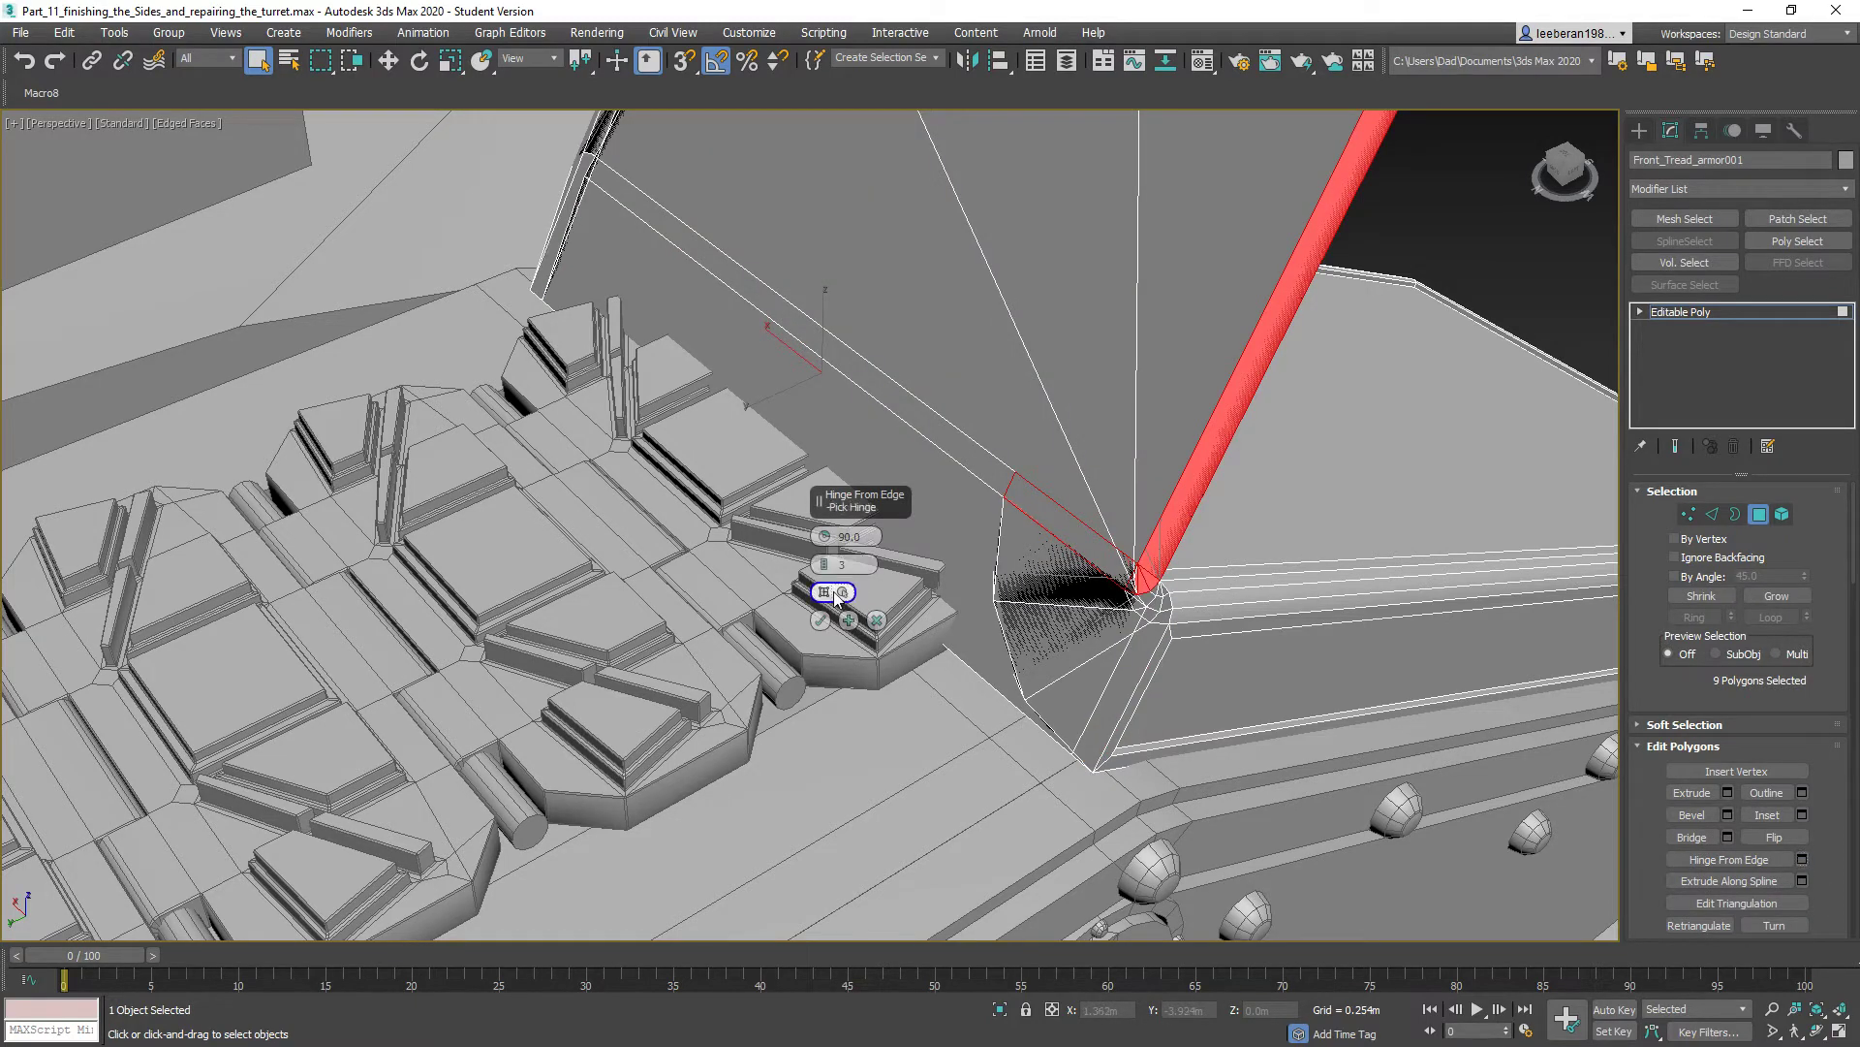
pyautogui.click(968, 660)
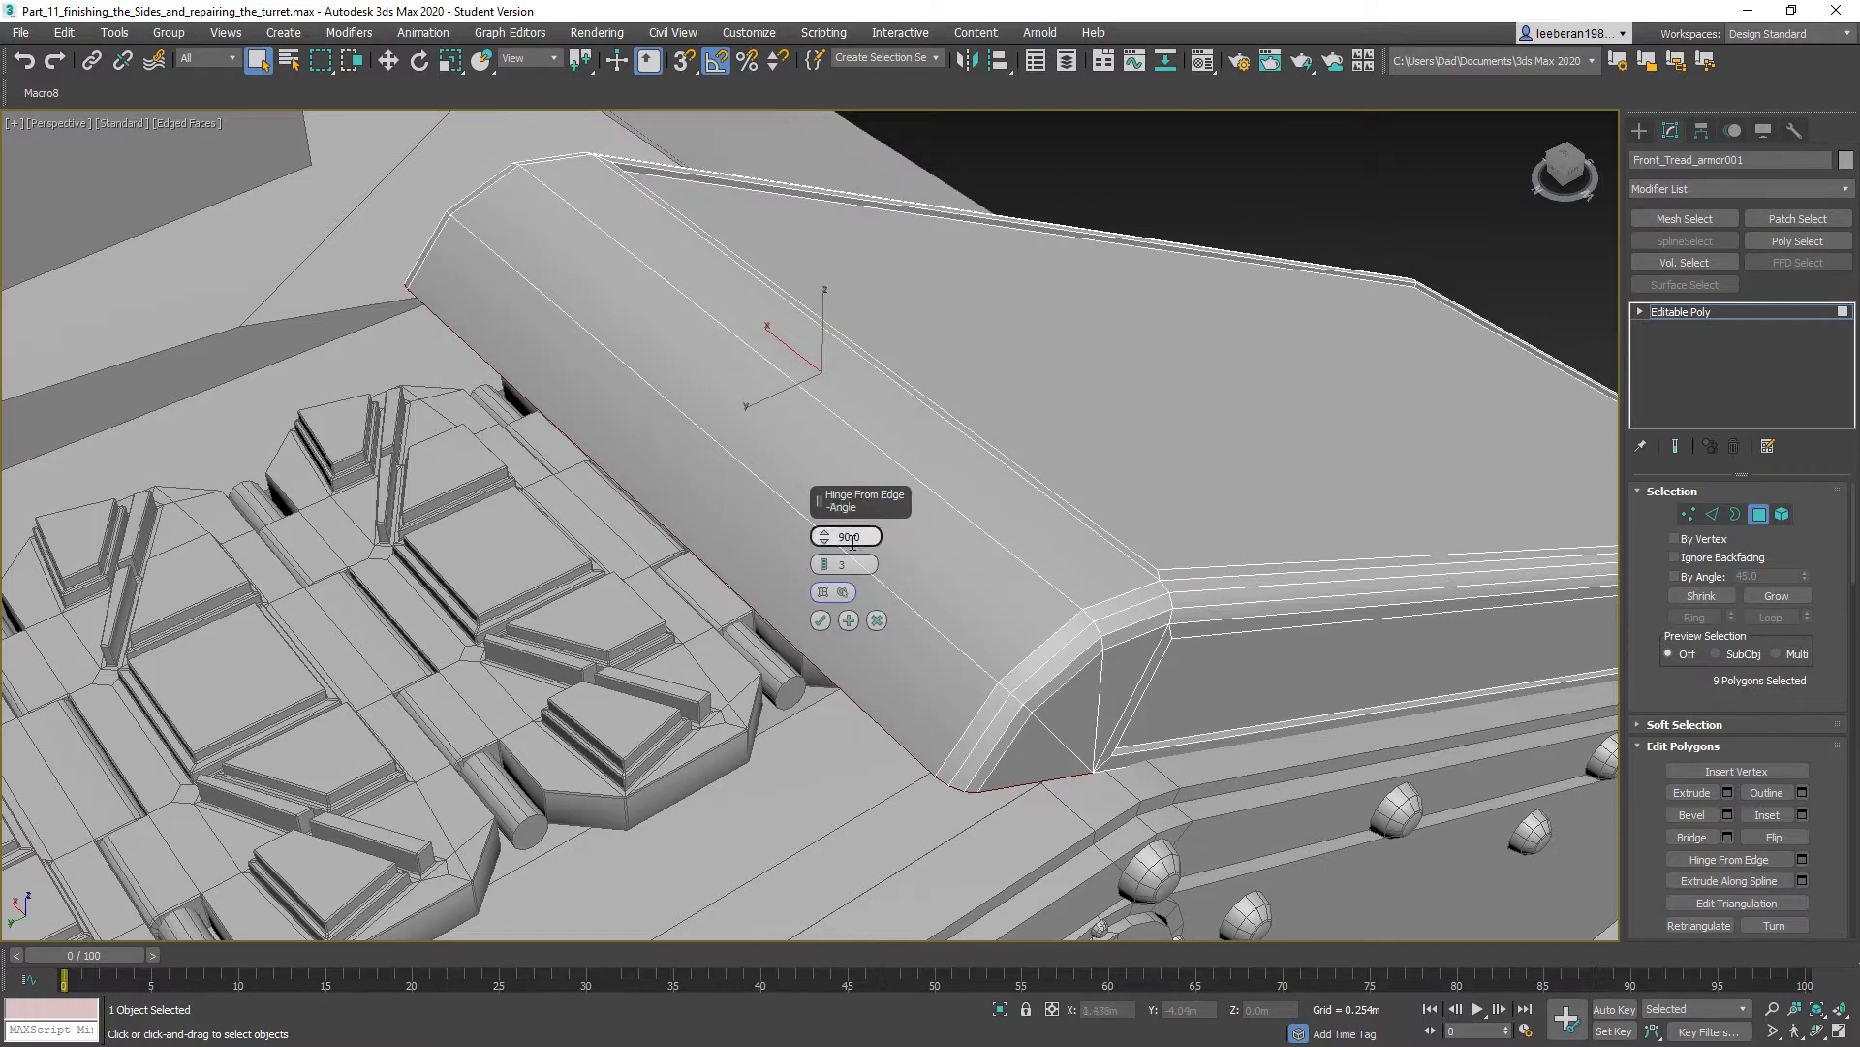
pyautogui.moveTo(823, 544); pyautogui.dragTo(846, 637)
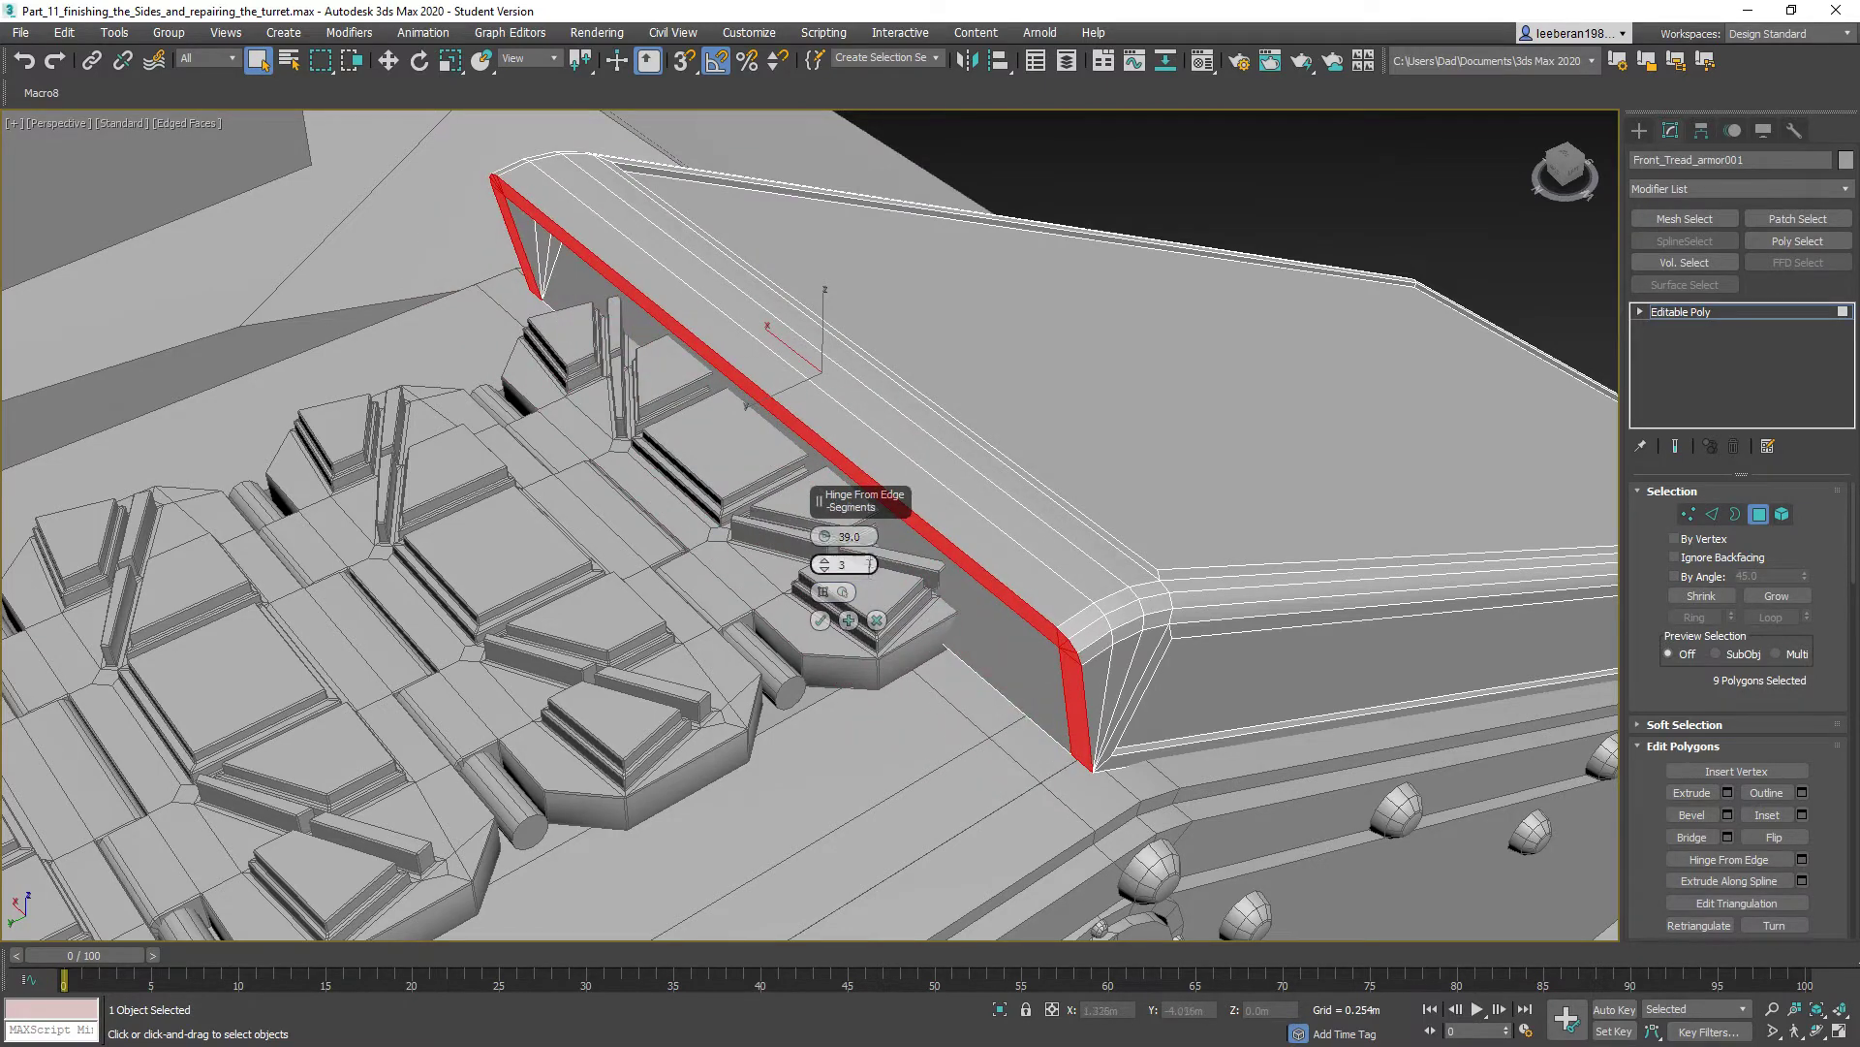
pyautogui.moveTo(858, 537); pyautogui.dragTo(812, 550)
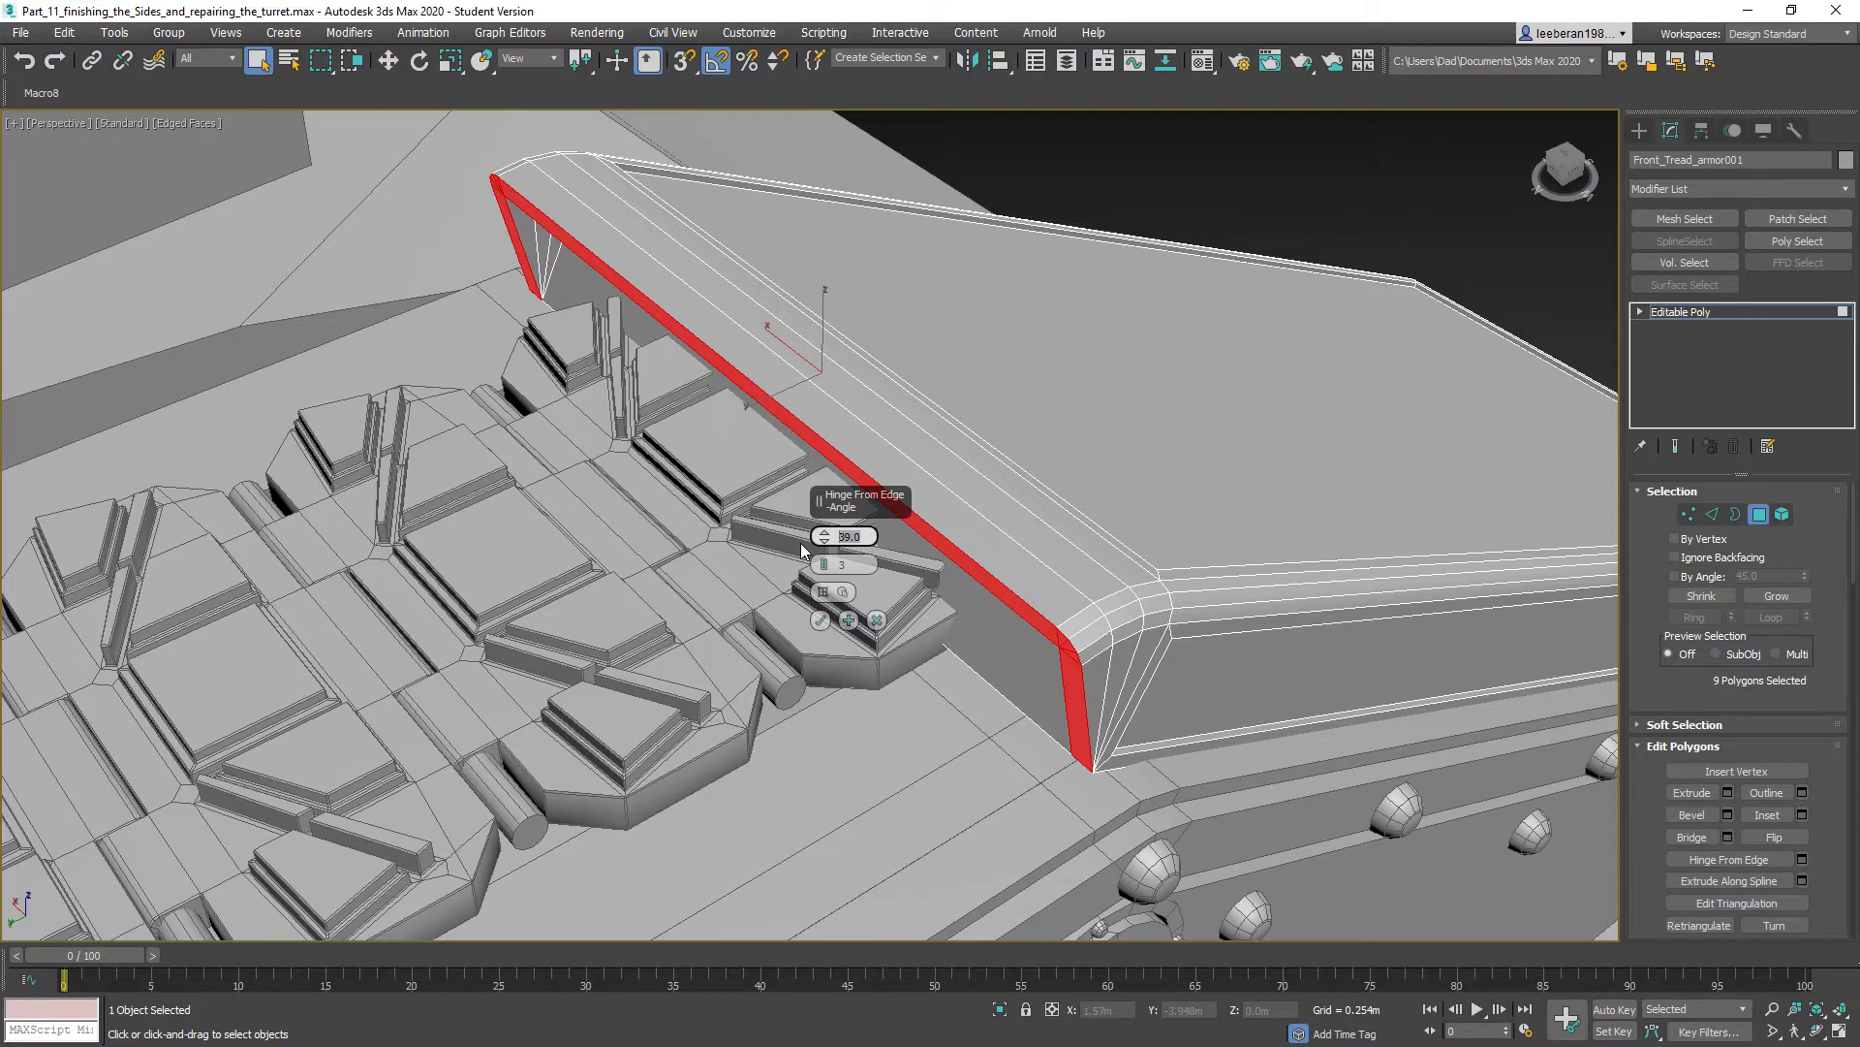
pyautogui.write('35')
pyautogui.press('Return')
# - Reduce the rim's hinge angle to 30° and then 28°, checking its tilt from the side
pyautogui.keyDown('alt'); pyautogui.moveTo(915, 702); pyautogui.dragTo(845, 643, button='middle'); pyautogui.keyUp('alt')
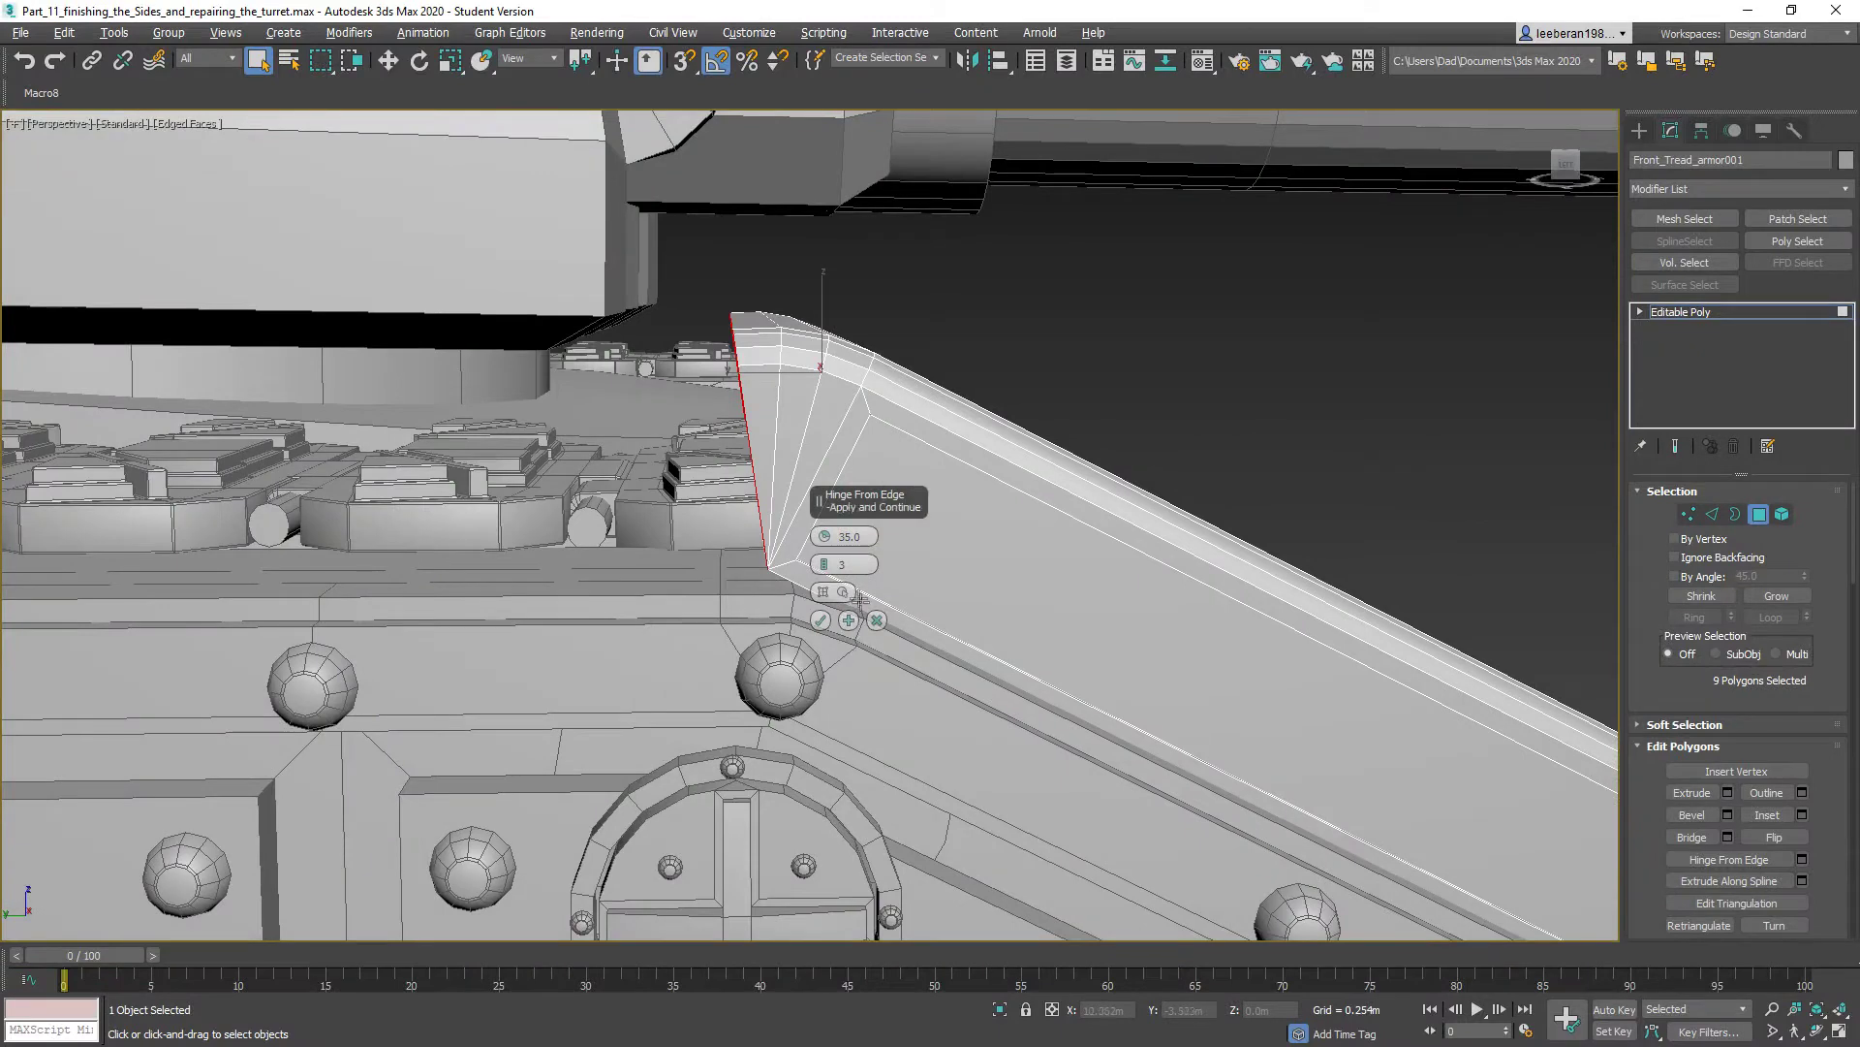
pyautogui.moveTo(862, 537); pyautogui.dragTo(792, 534)
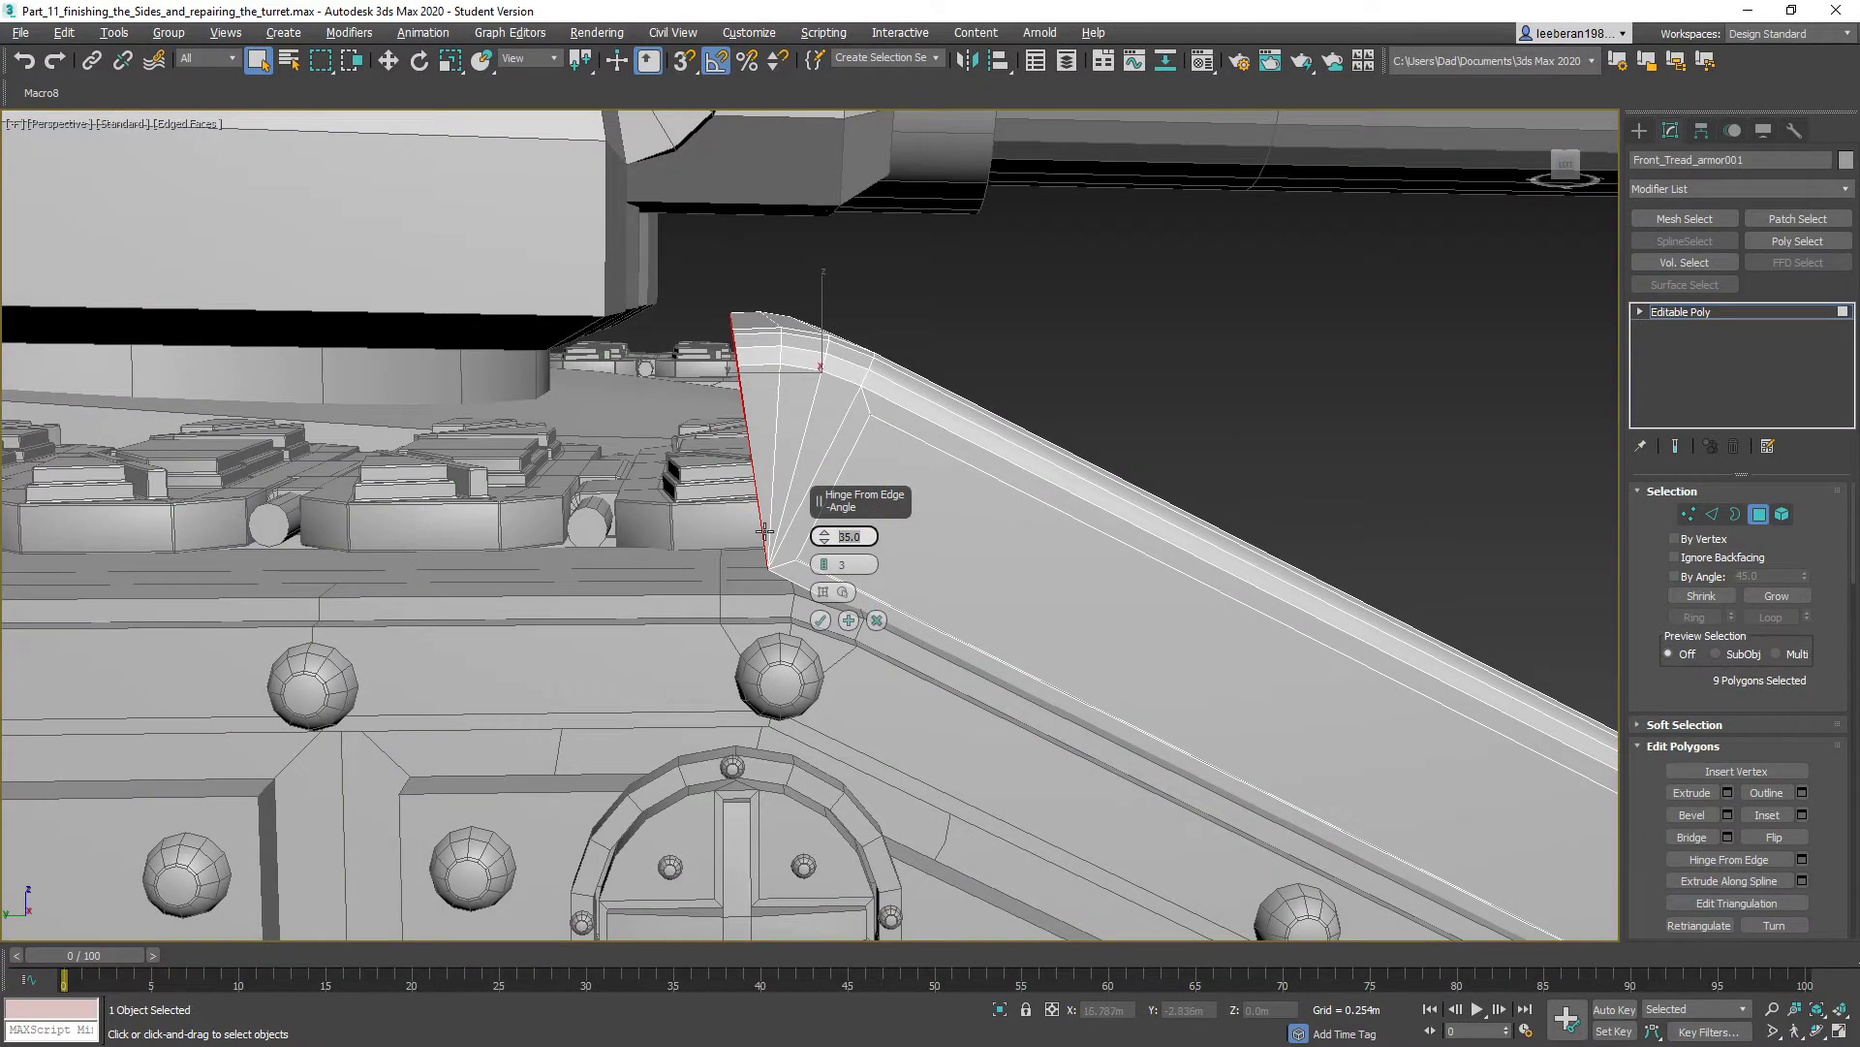
pyautogui.press('Return')
pyautogui.keyDown('alt'); pyautogui.moveTo(752, 572); pyautogui.dragTo(739, 557, button='middle'); pyautogui.keyUp('alt')
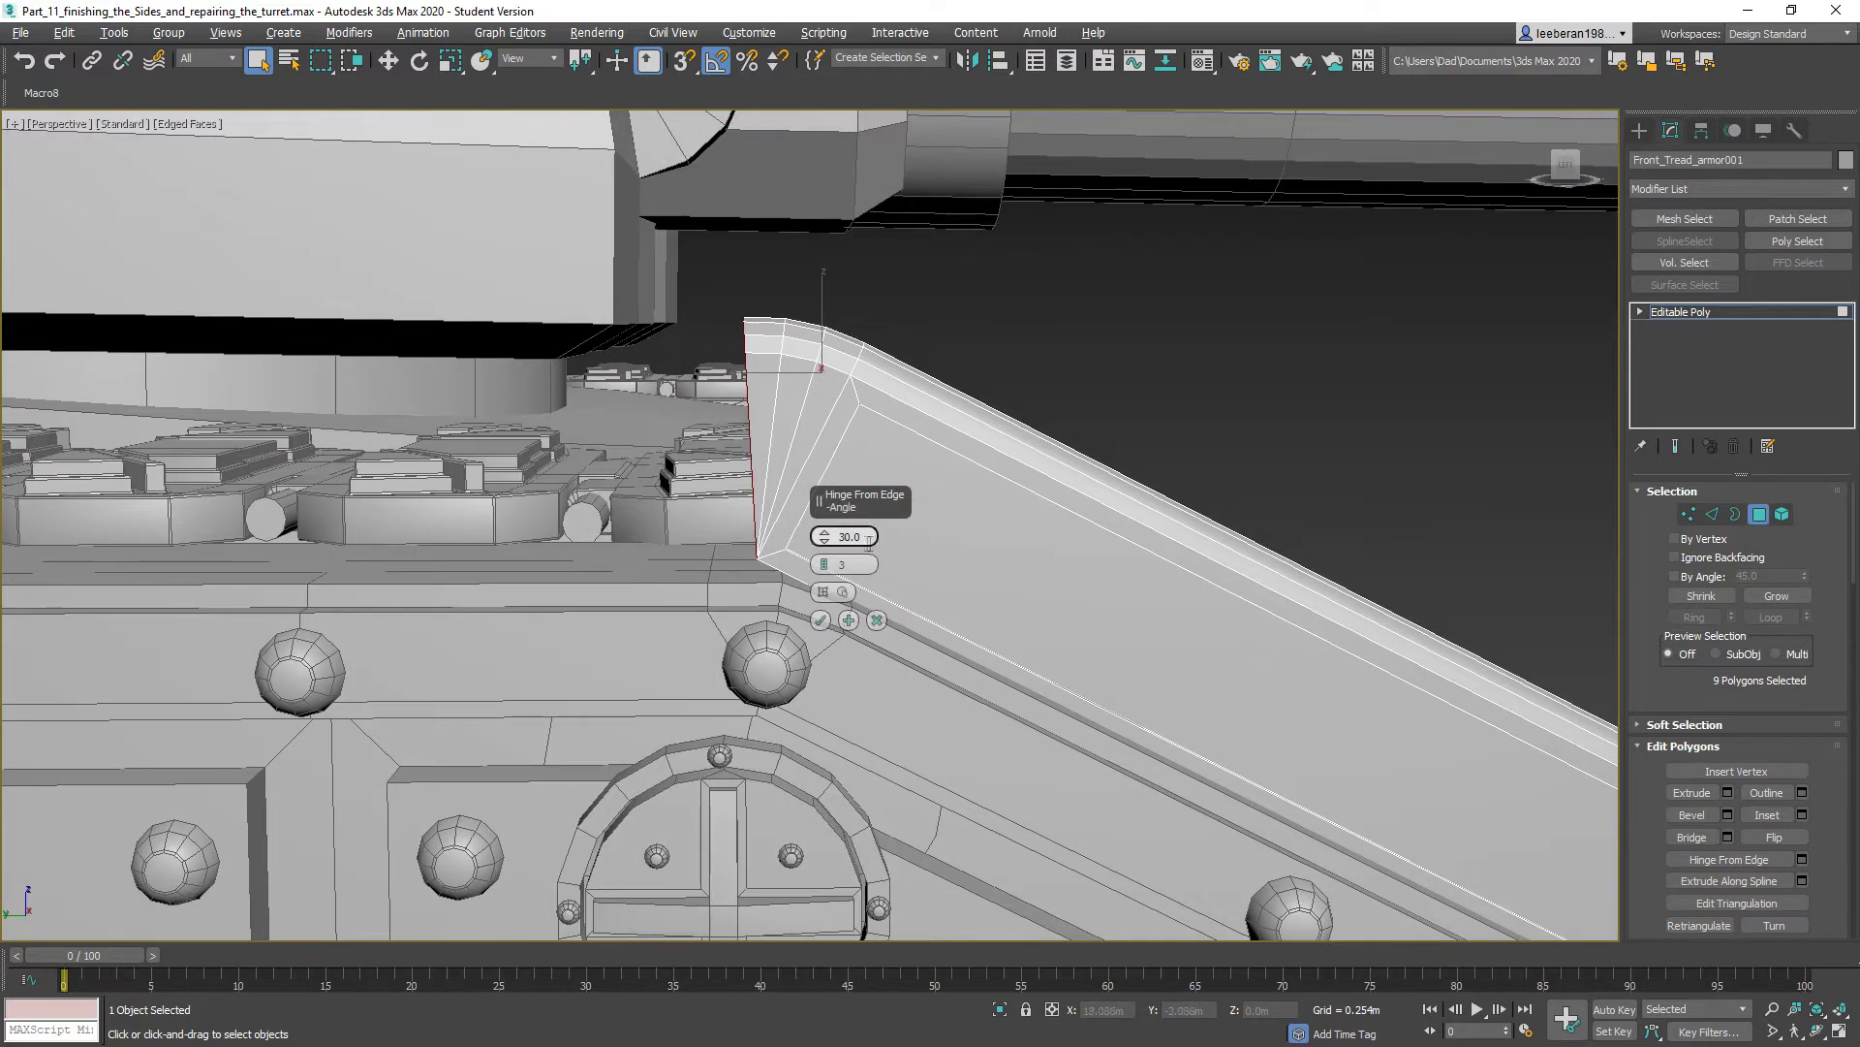
pyautogui.moveTo(872, 539); pyautogui.dragTo(815, 542)
pyautogui.press('Return')
# - Set the rim's hinge angle to 25° and apply the hinge only once, without a second bend
pyautogui.moveTo(974, 471)
pyautogui.keyDown('alt'); pyautogui.mouseDown(button='middle')
pyautogui.moveTo(989, 466)
pyautogui.moveTo(976, 477)
pyautogui.mouseUp(button='middle'); pyautogui.keyUp('alt')
pyautogui.click(879, 536)
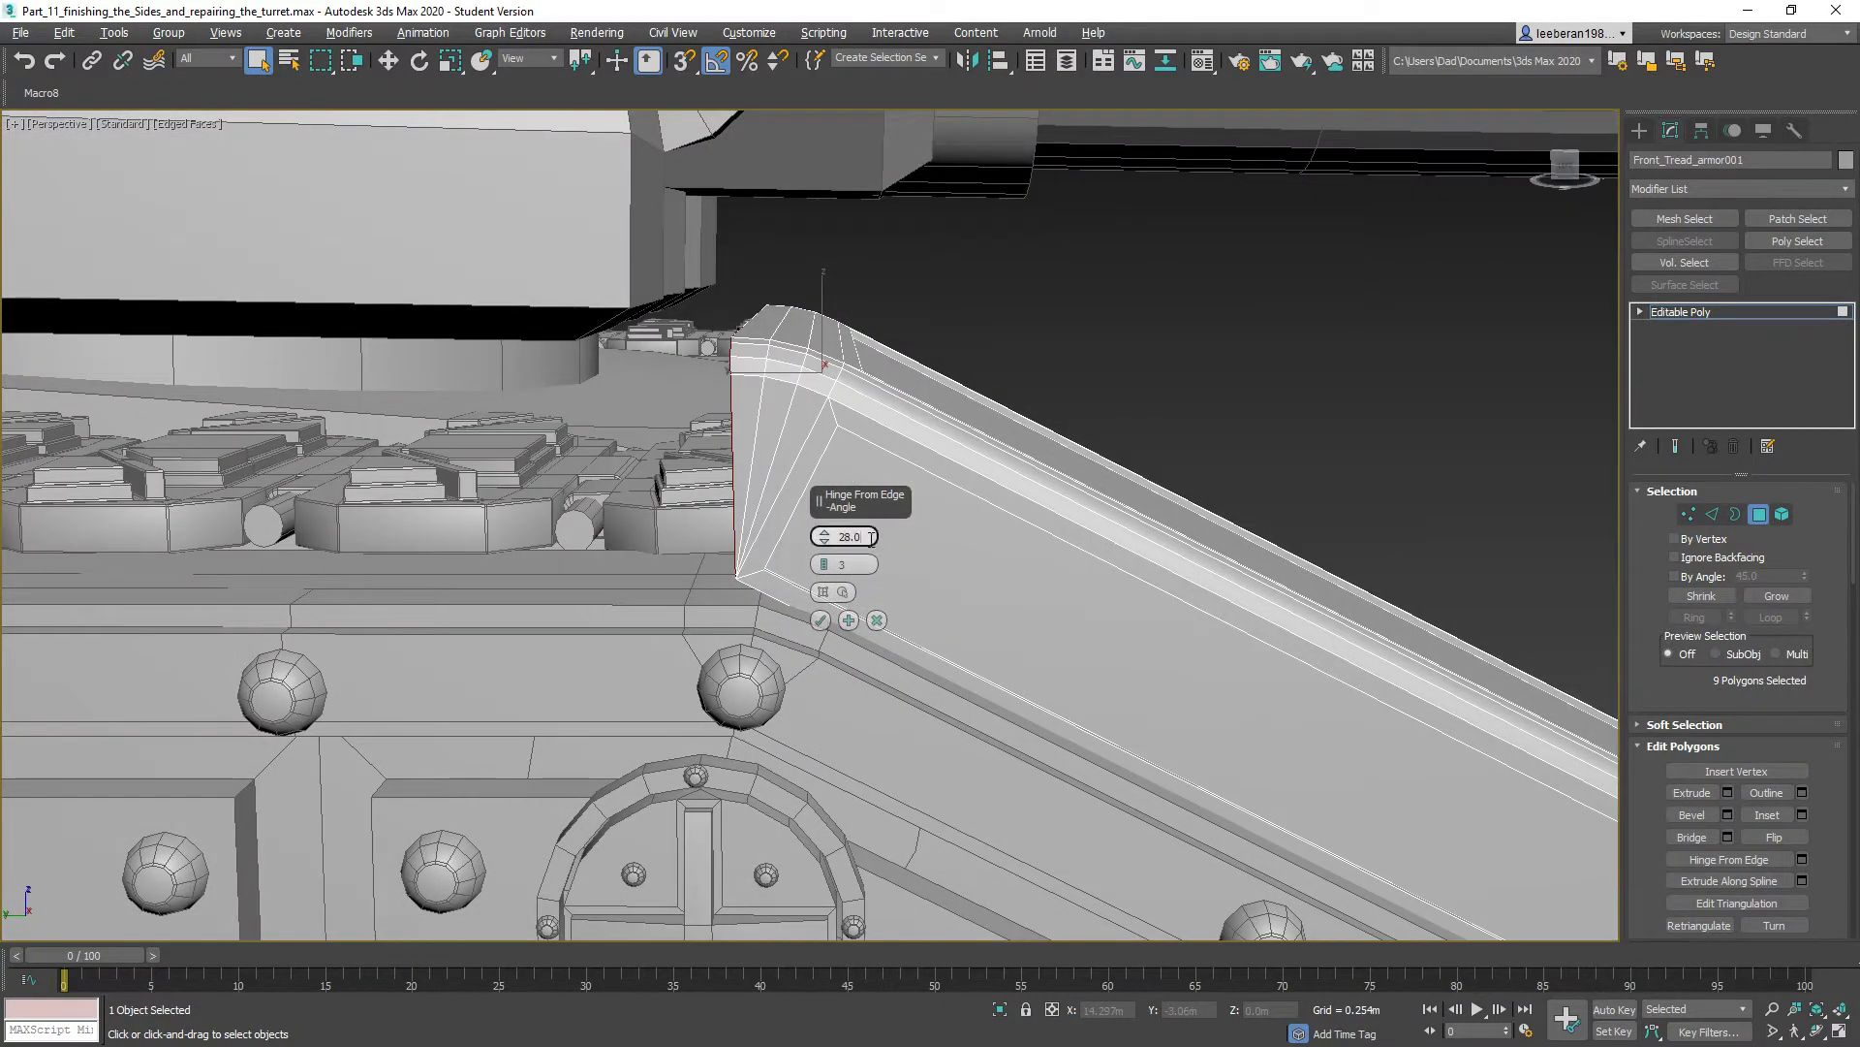
pyautogui.press('Return')
pyautogui.keyDown('alt'); pyautogui.moveTo(988, 610); pyautogui.dragTo(1008, 596, button='middle'); pyautogui.keyUp('alt')
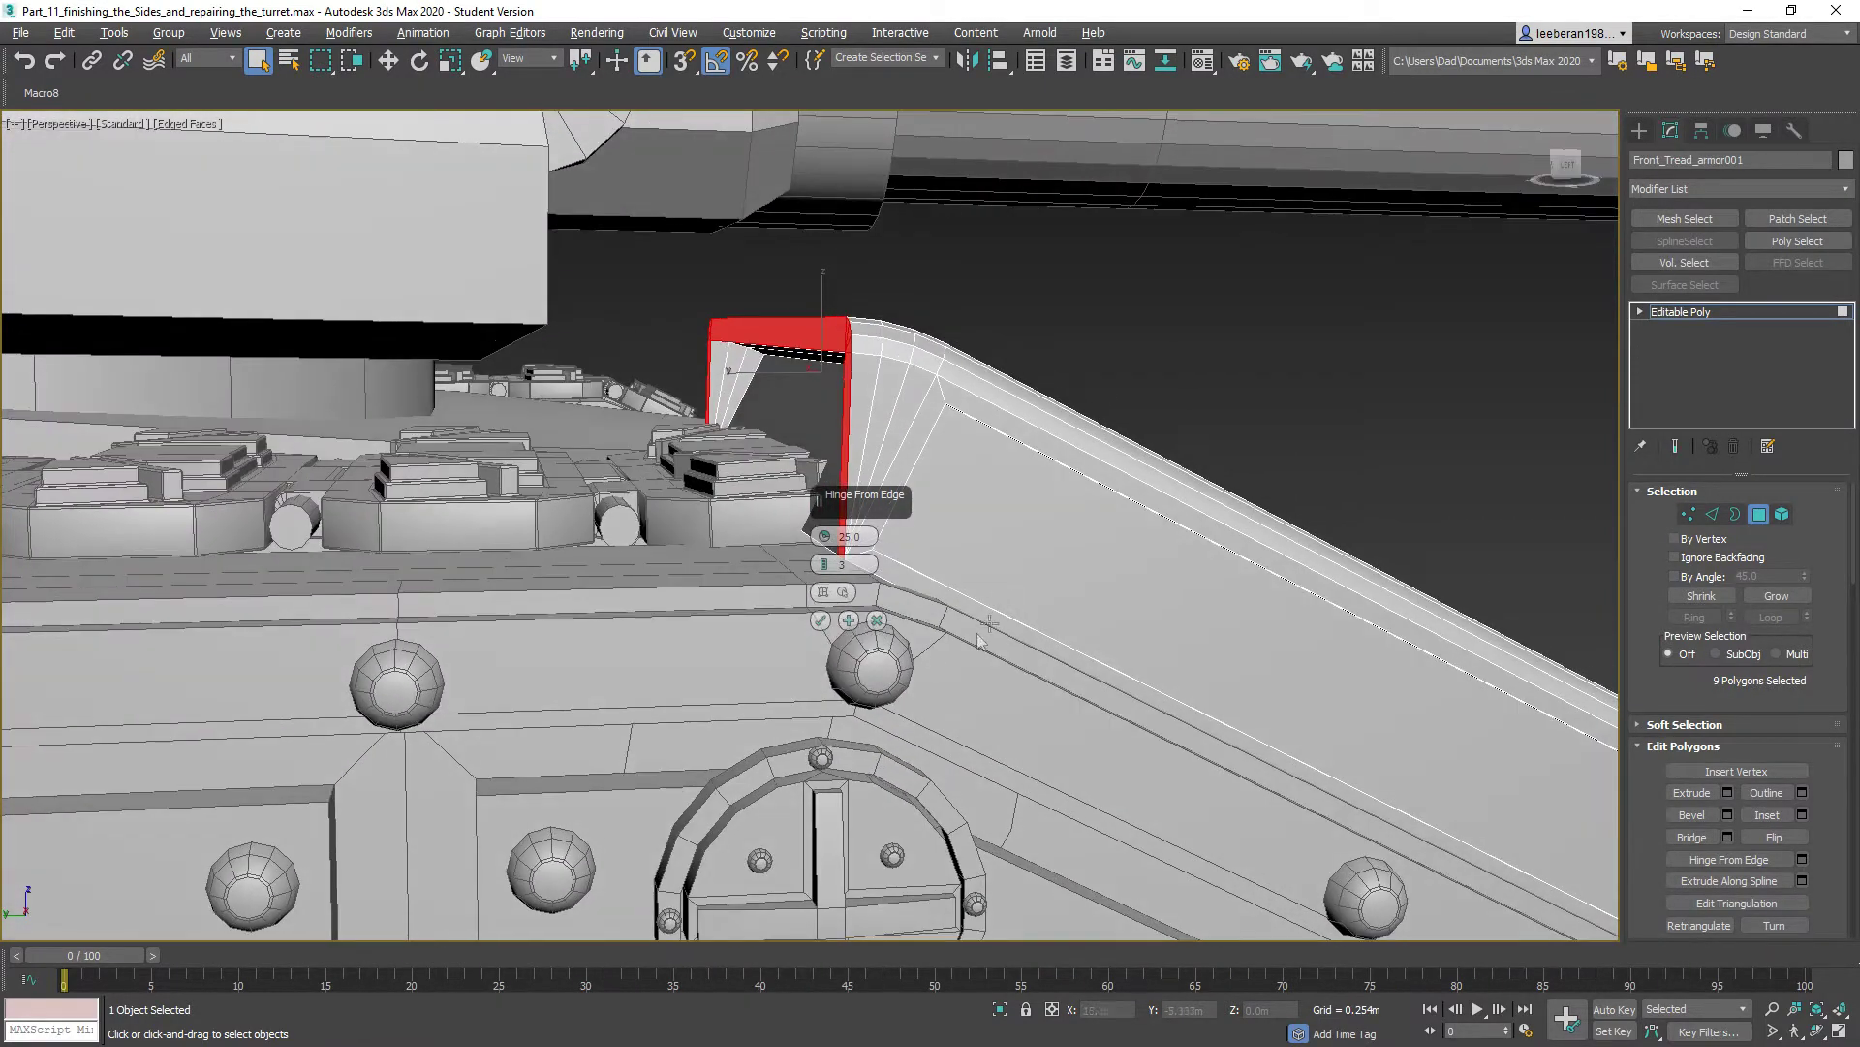
pyautogui.click(849, 620)
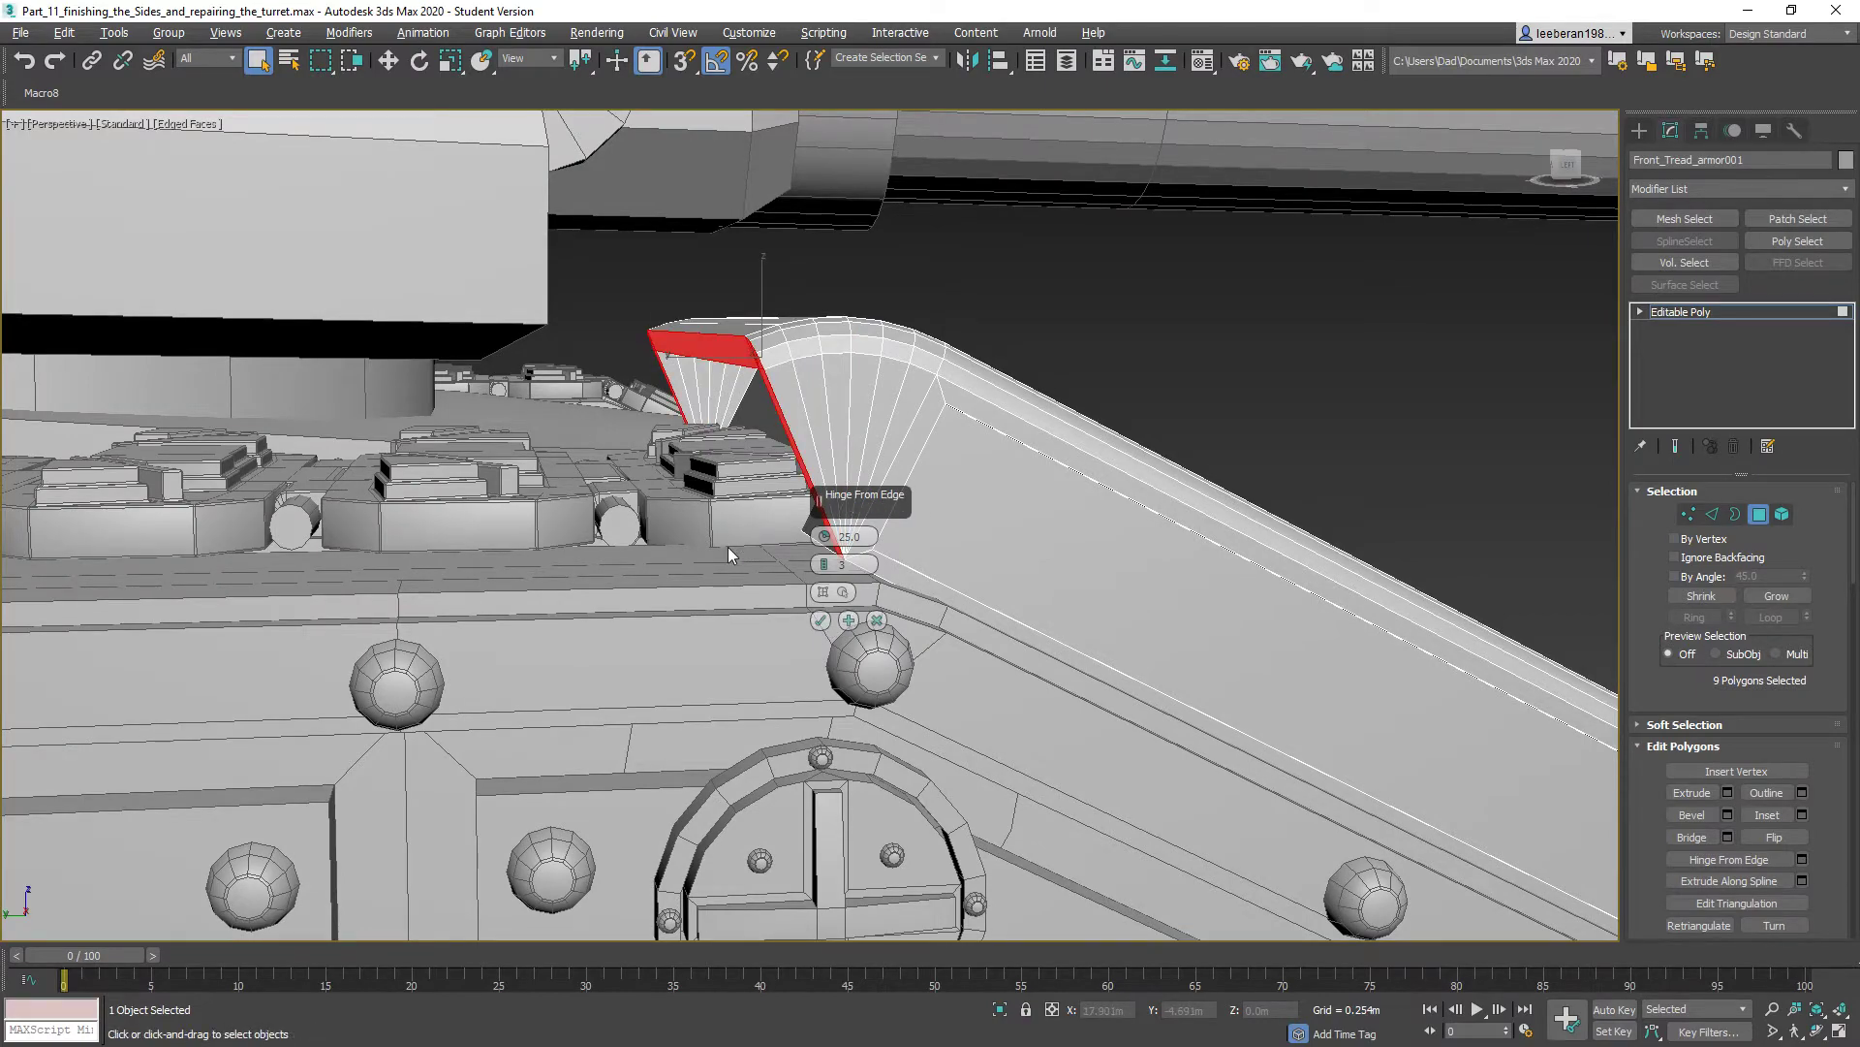
pyautogui.moveTo(729, 547)
pyautogui.keyDown('alt'); pyautogui.mouseDown(button='middle')
pyautogui.moveTo(731, 523)
pyautogui.moveTo(758, 539)
pyautogui.mouseUp(button='middle'); pyautogui.keyUp('alt')
pyautogui.click(876, 621)
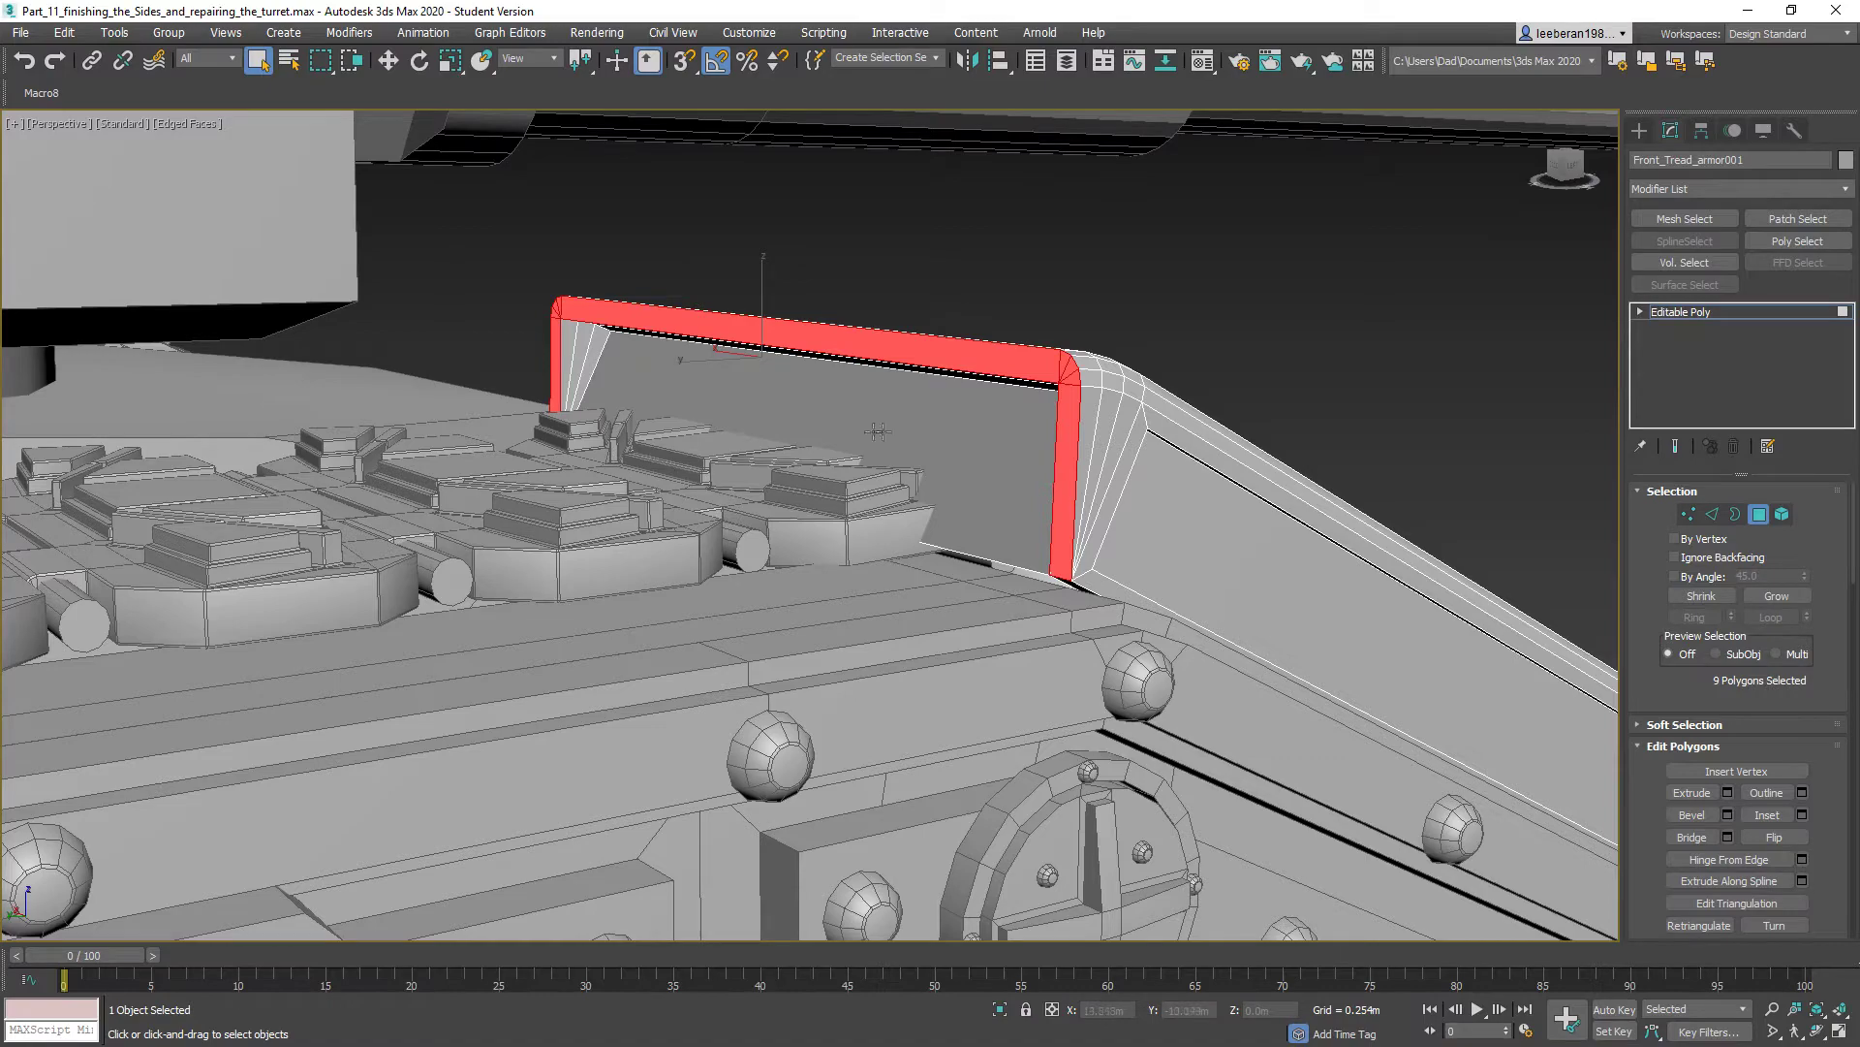
# - Delete the bridged face that closes the opening between the side flanges at the plate's upper end
pyautogui.click(984, 428)
pyautogui.press('Delete')
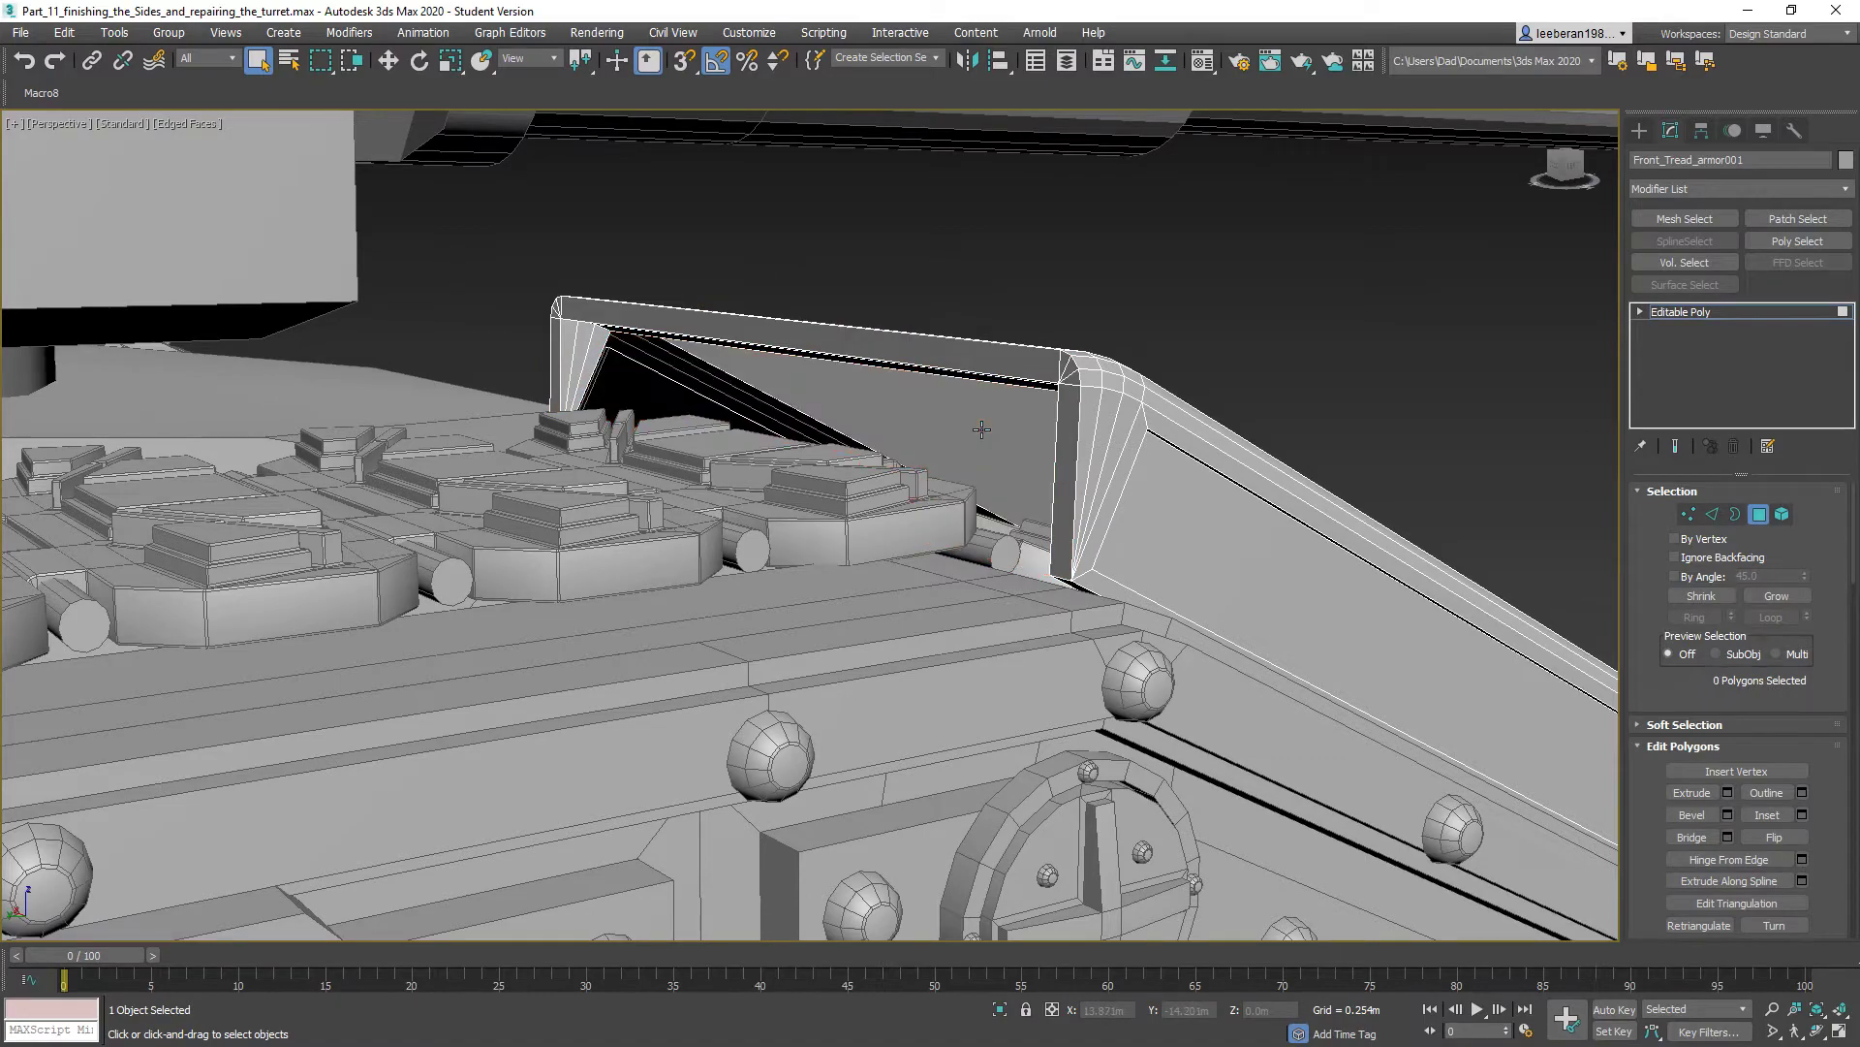
pyautogui.keyDown('alt'); pyautogui.moveTo(845, 440); pyautogui.dragTo(884, 450, button='middle'); pyautogui.keyUp('alt')
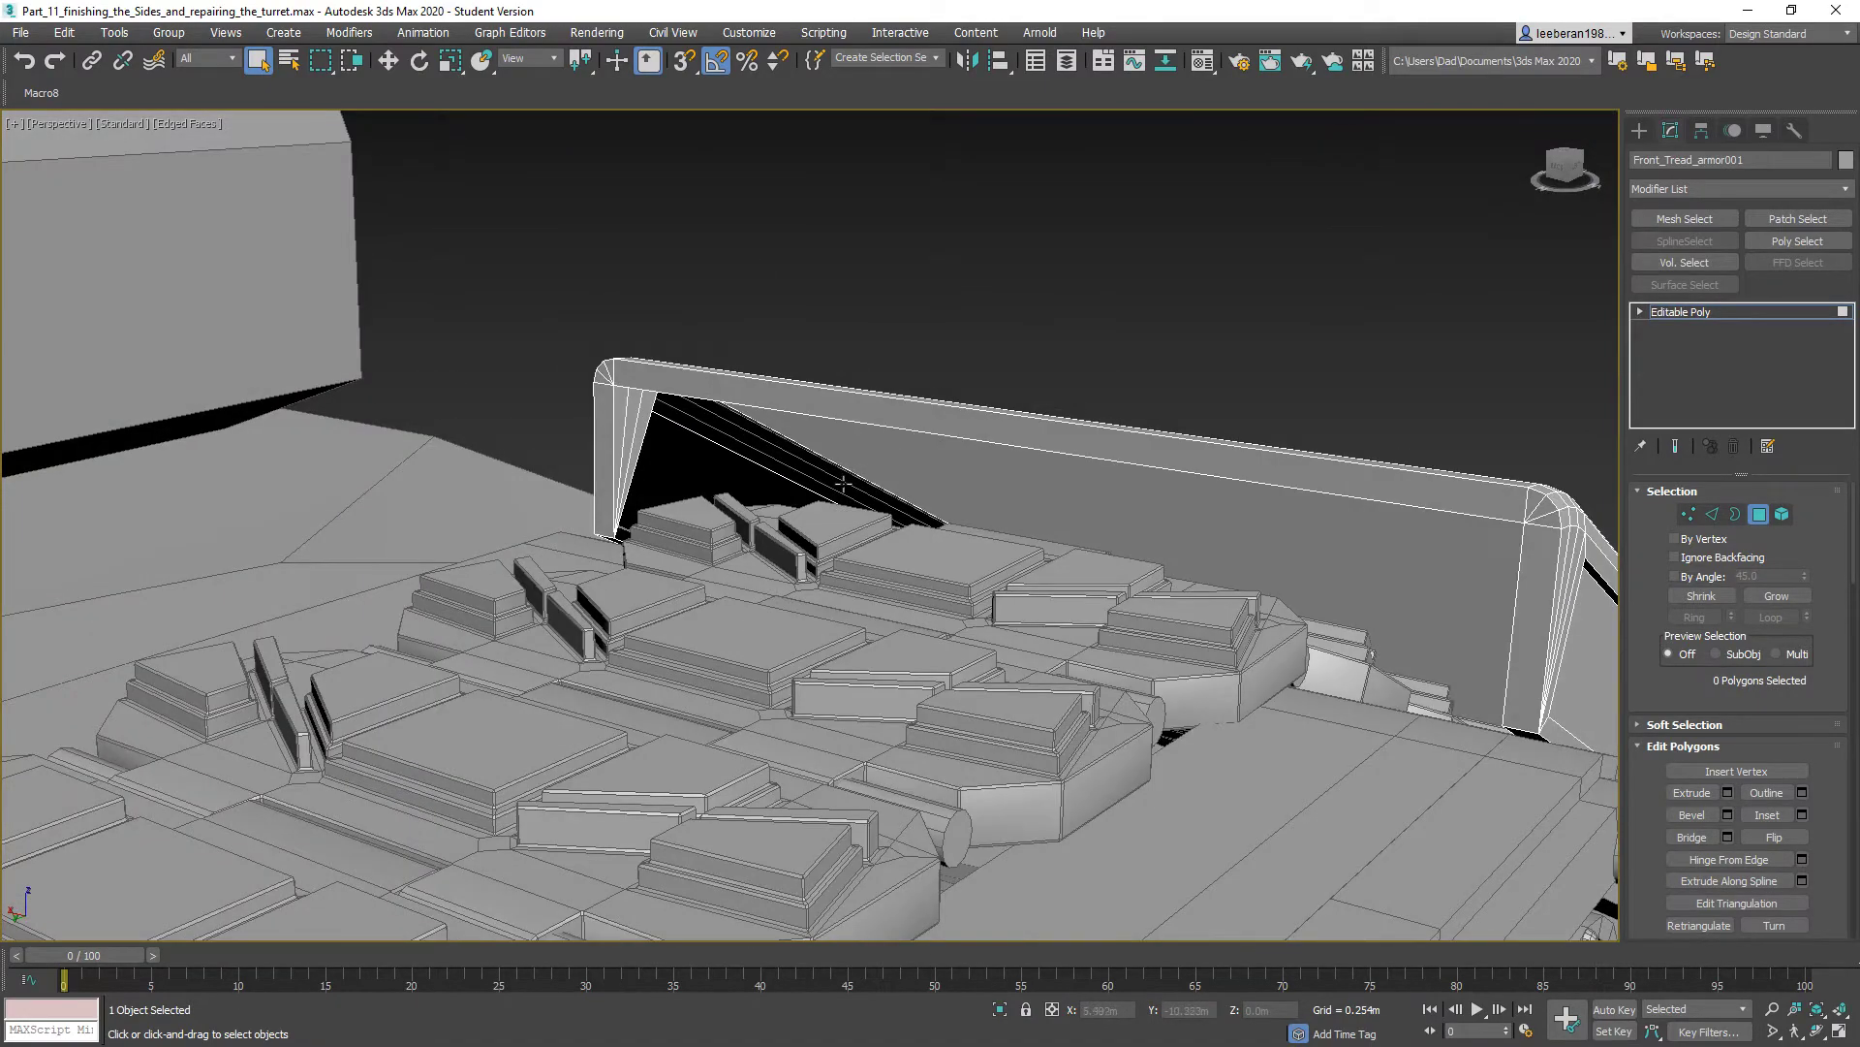
pyautogui.scroll(3, 843, 482)
pyautogui.keyDown('alt'); pyautogui.moveTo(729, 469); pyautogui.dragTo(534, 474, button='middle'); pyautogui.keyUp('alt')
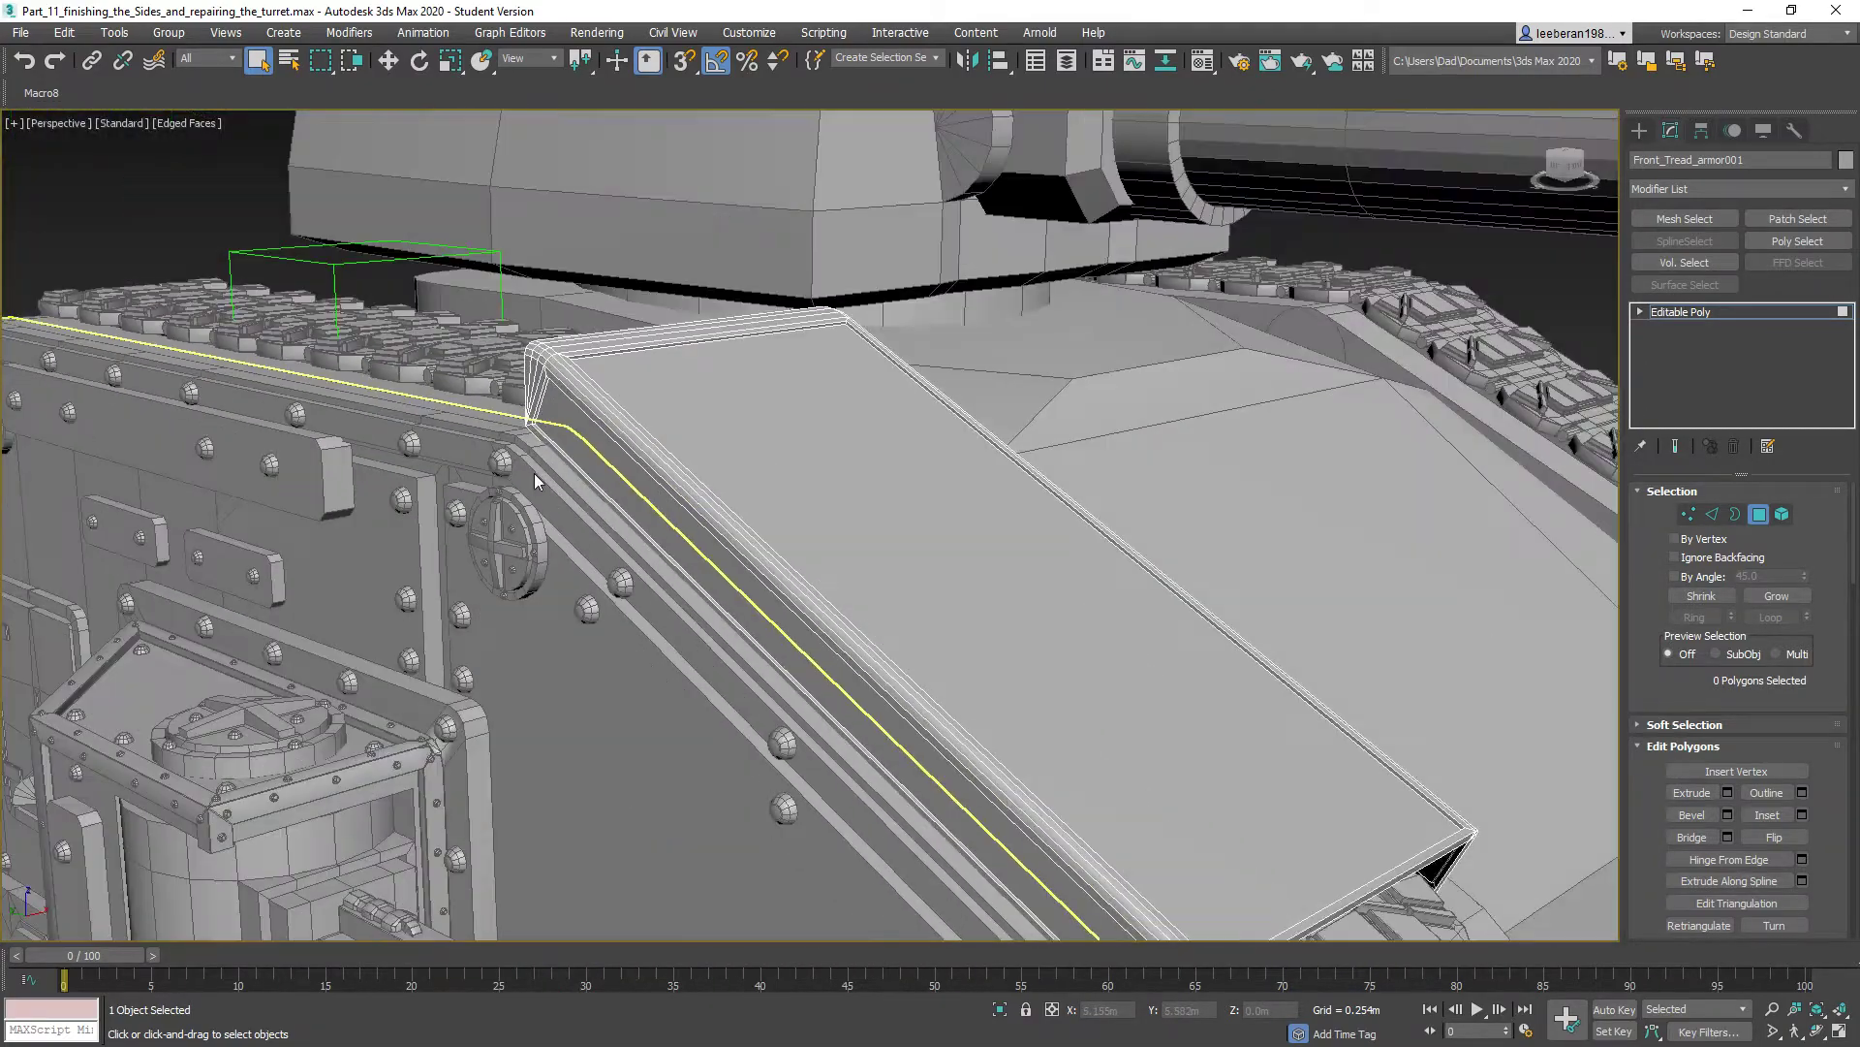
# - Select the open borders on the plate's inner side and examine the gap between the lower end and the upper opening
pyautogui.keyDown('alt'); pyautogui.moveTo(516, 501); pyautogui.dragTo(502, 428, button='middle'); pyautogui.keyUp('alt')
pyautogui.scroll(2, 1236, 665)
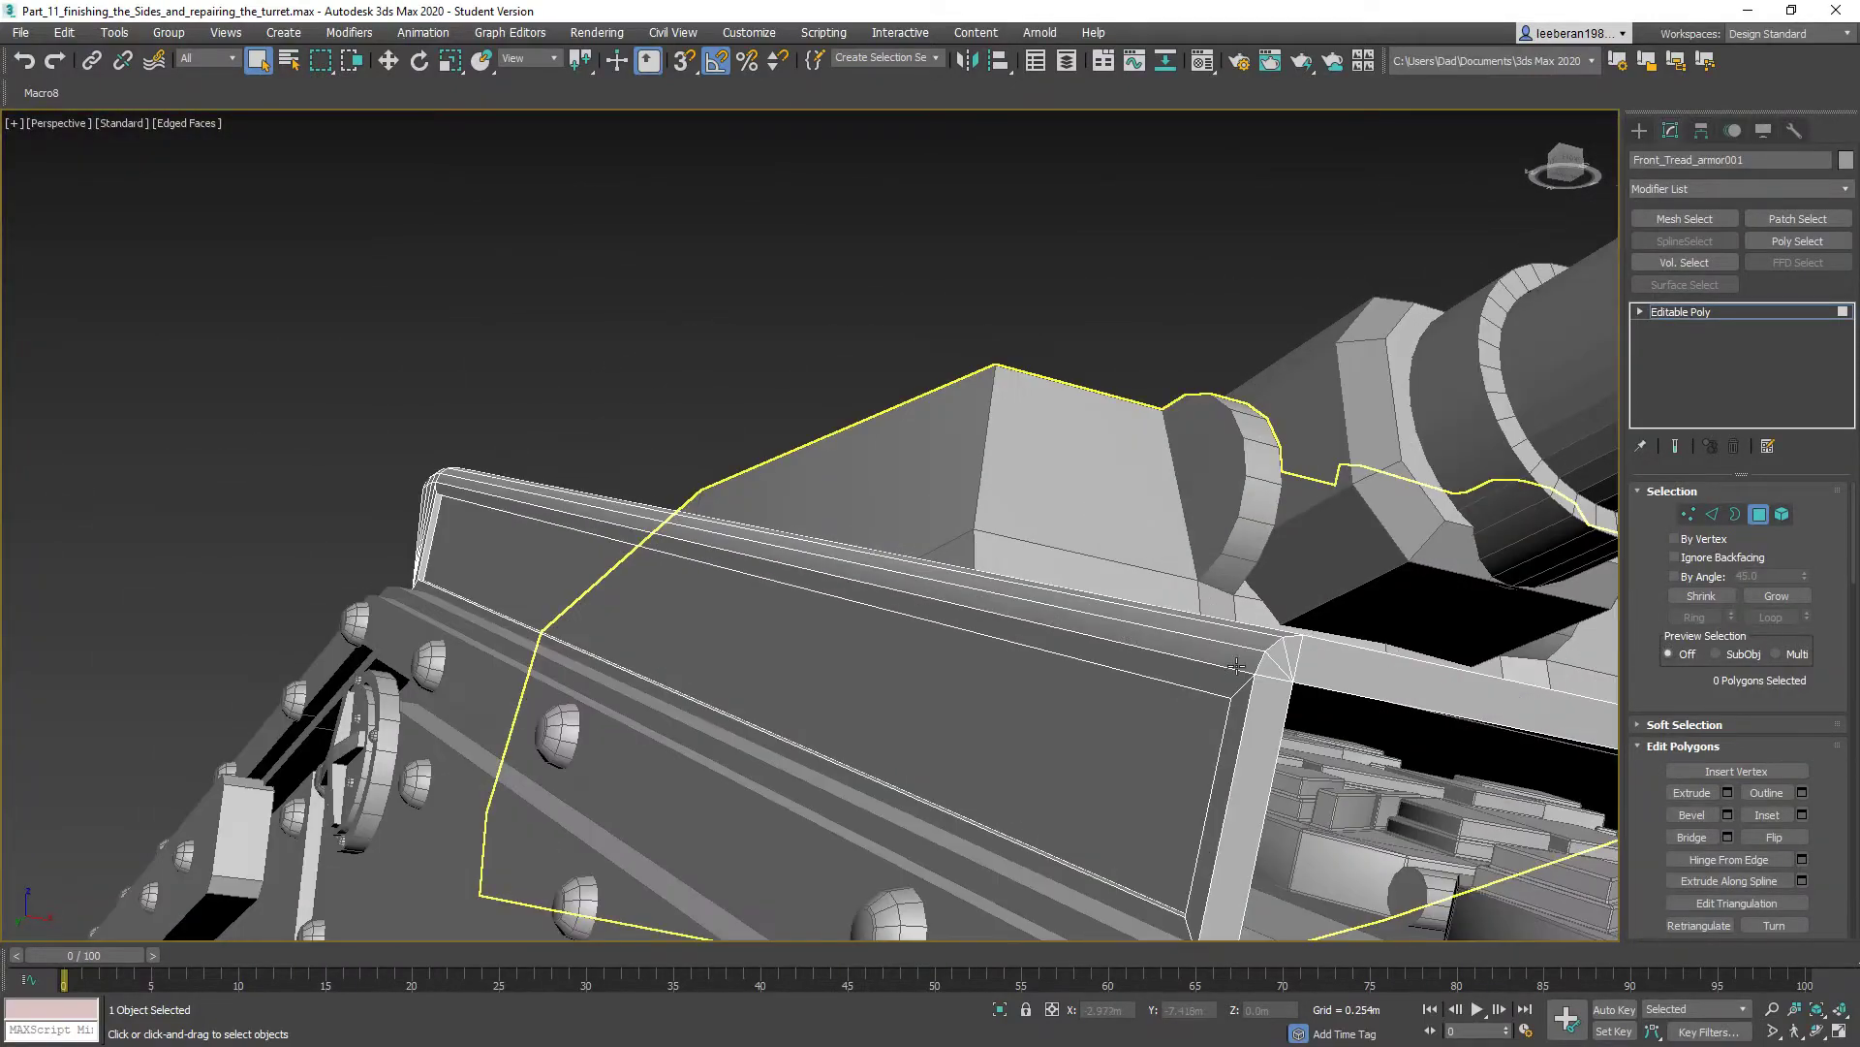
pyautogui.keyDown('alt'); pyautogui.moveTo(1236, 665); pyautogui.dragTo(199, 423, button='middle'); pyautogui.keyUp('alt')
pyautogui.click(1735, 514)
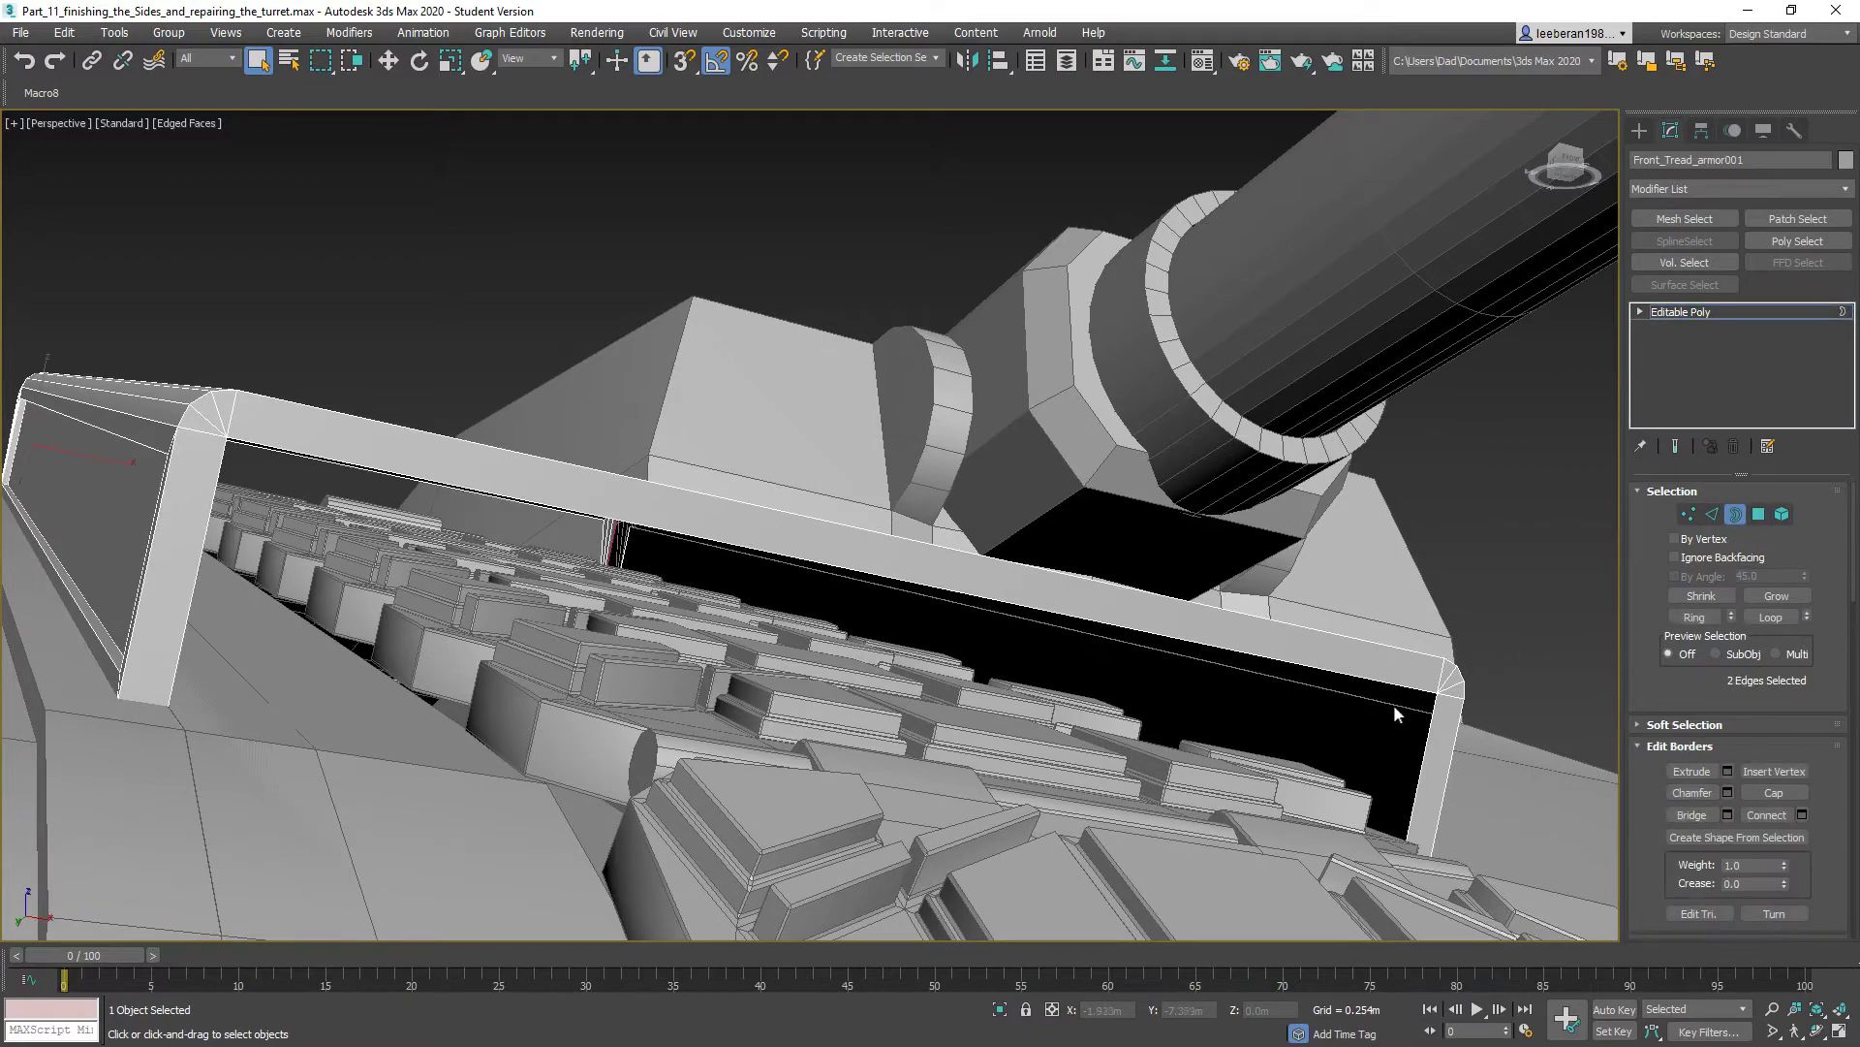
pyautogui.click(1422, 745)
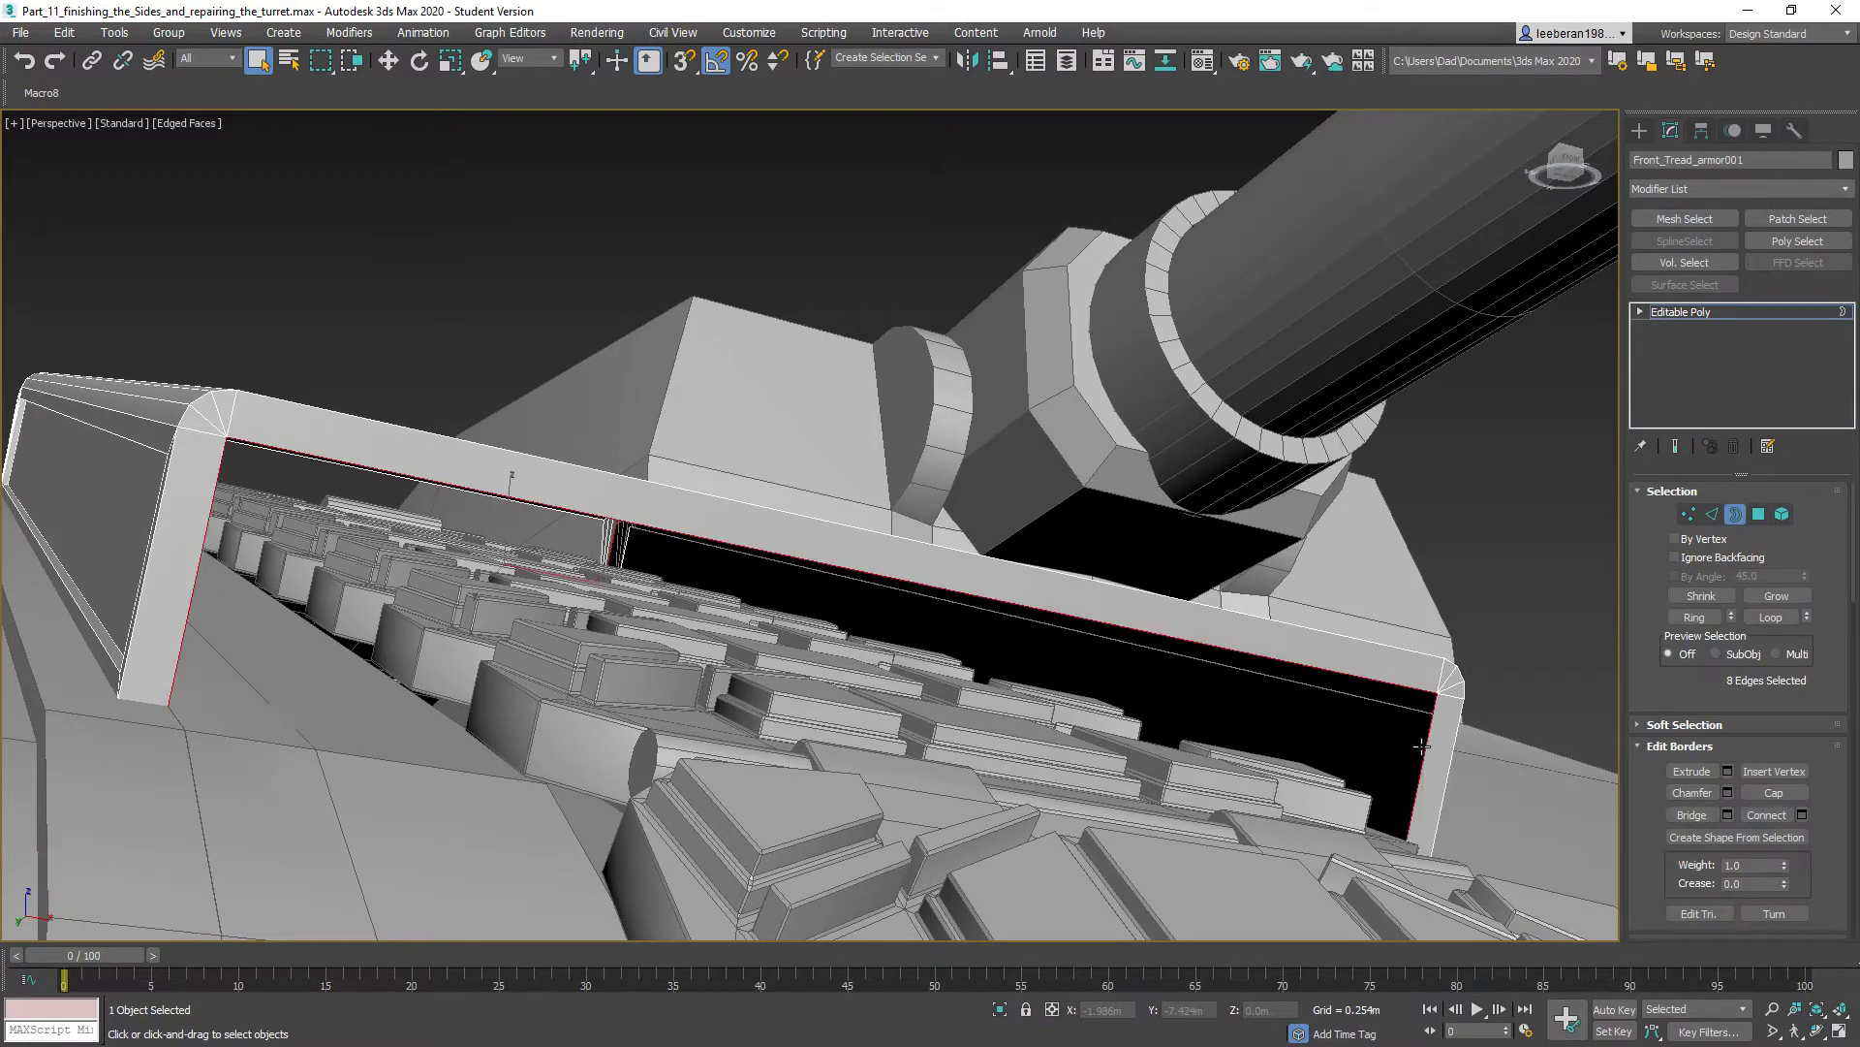
pyautogui.keyDown('alt'); pyautogui.moveTo(1407, 740); pyautogui.dragTo(1381, 735, button='middle'); pyautogui.keyUp('alt')
pyautogui.scroll(5, 1380, 734)
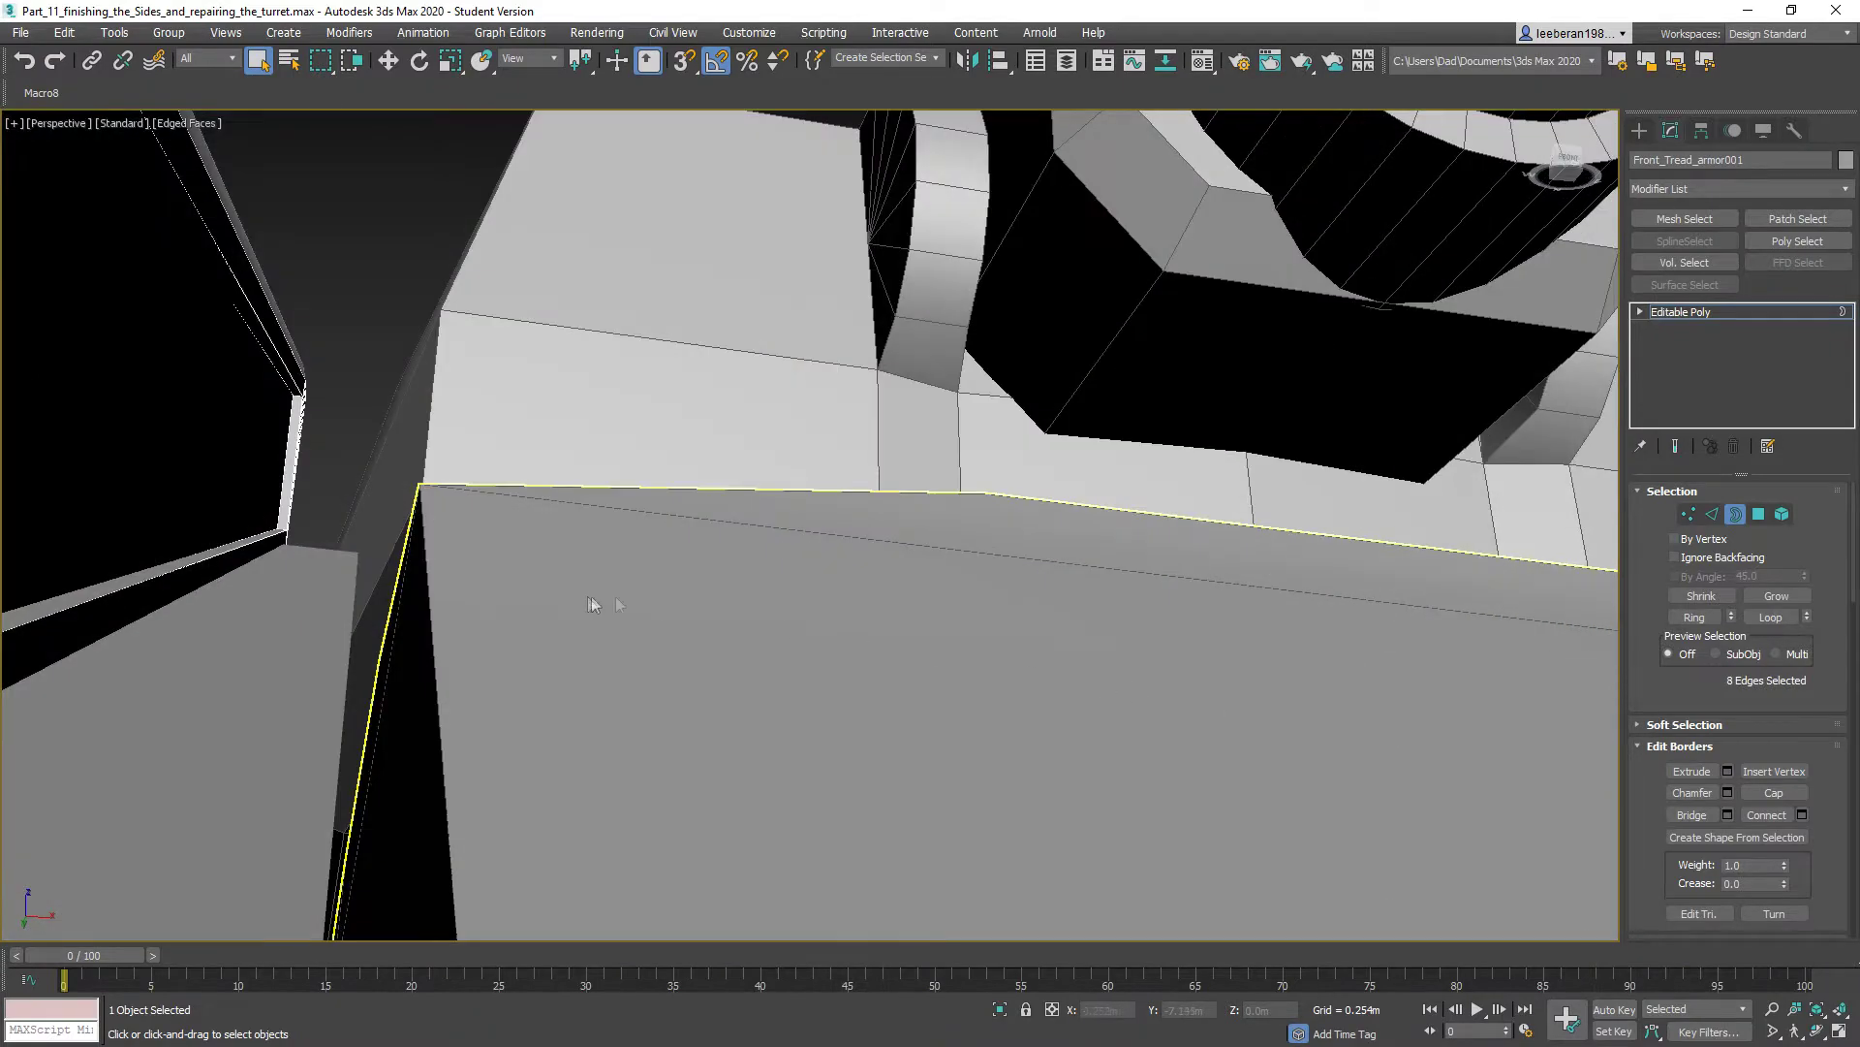
pyautogui.moveTo(590, 602); pyautogui.dragTo(1126, 806, button='middle')
pyautogui.scroll(-2, 1124, 805)
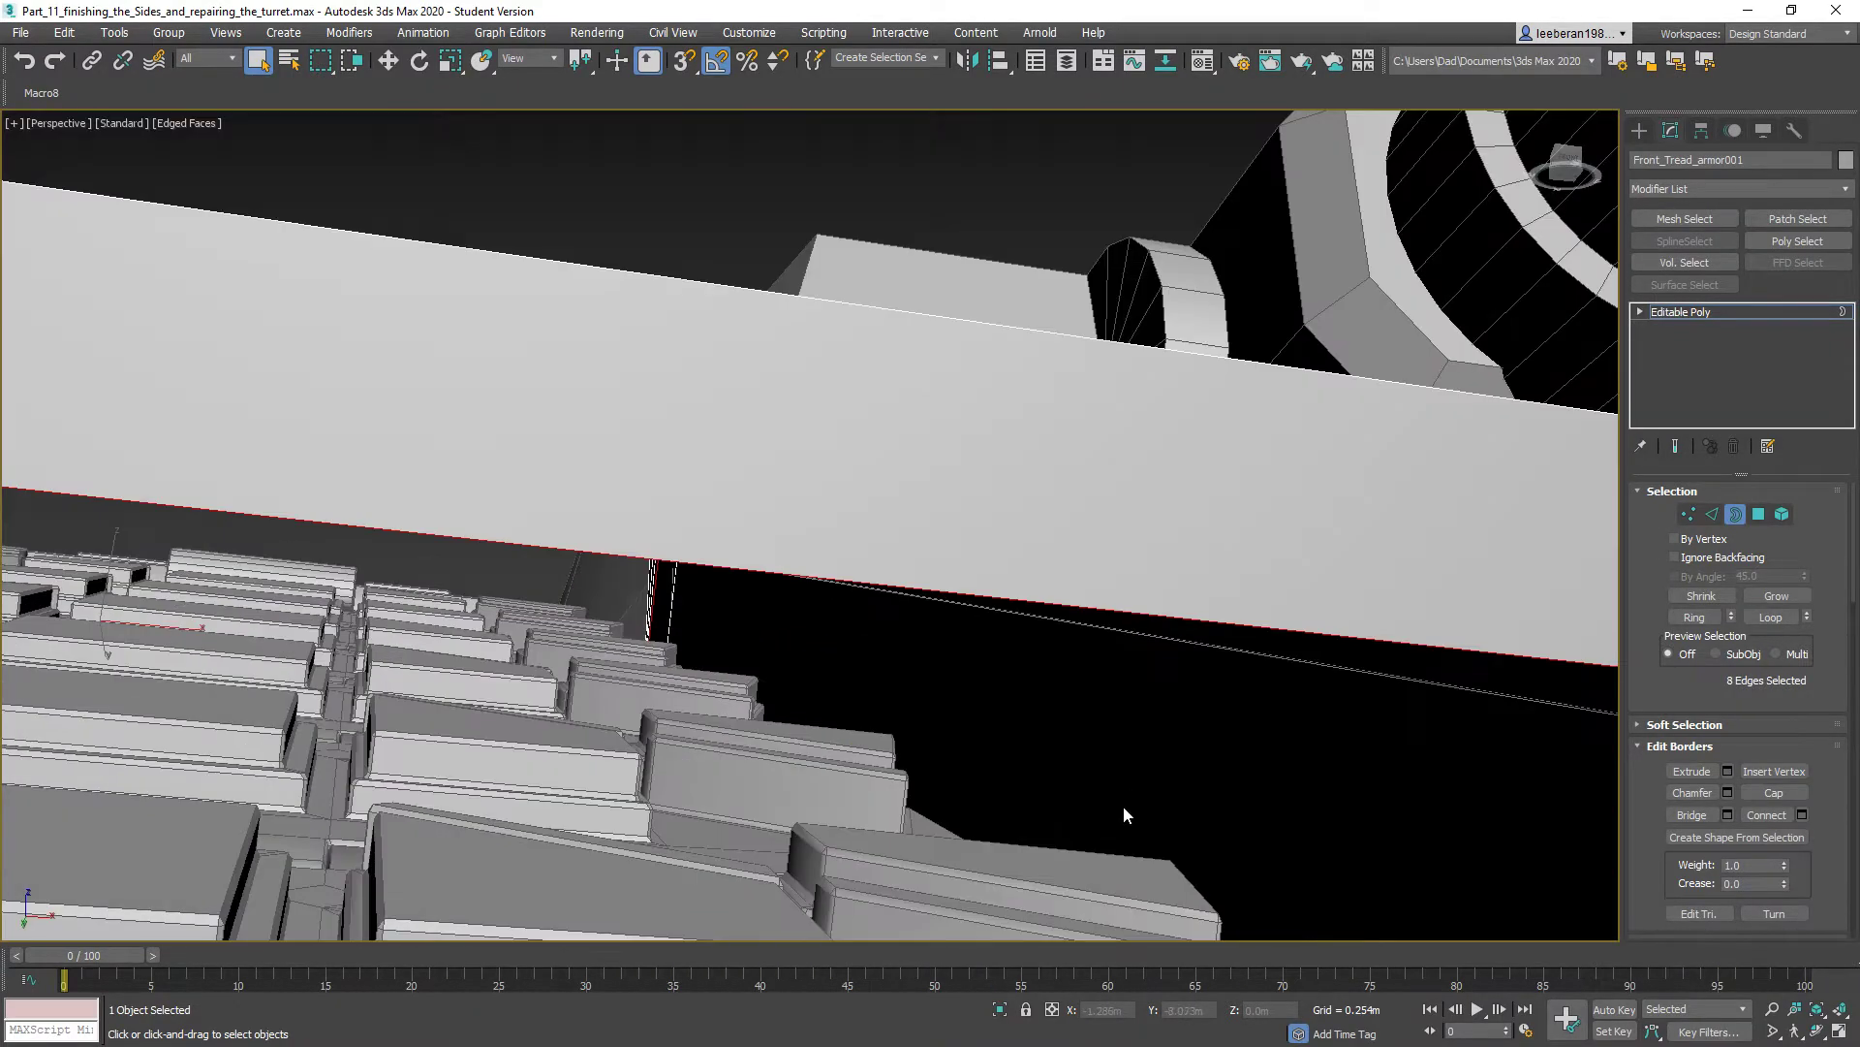
pyautogui.scroll(-2, 1124, 805)
pyautogui.keyDown('alt'); pyautogui.moveTo(1051, 837); pyautogui.dragTo(1044, 676, button='middle'); pyautogui.keyUp('alt')
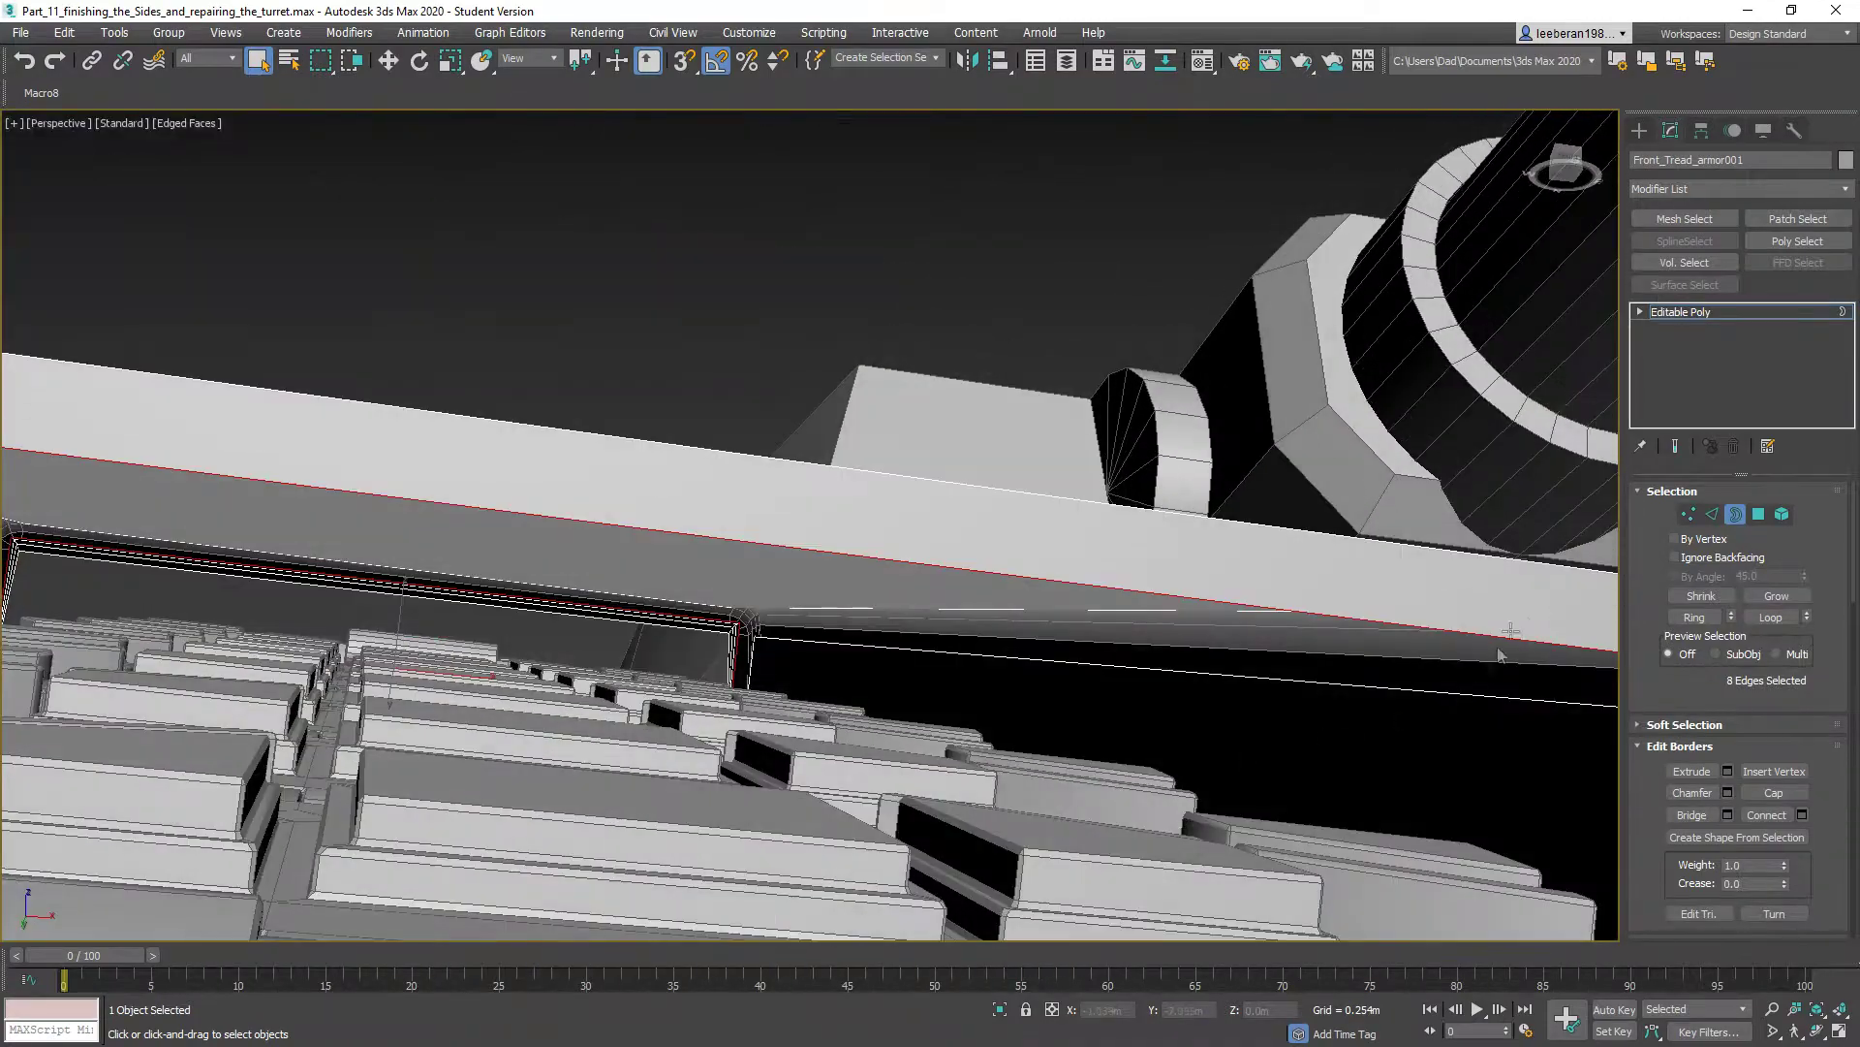
# - Bridge the inner vertical edge at the upper opening to the inner vertical edge at the lower end along one side flange
pyautogui.click(1712, 514)
pyautogui.click(753, 661)
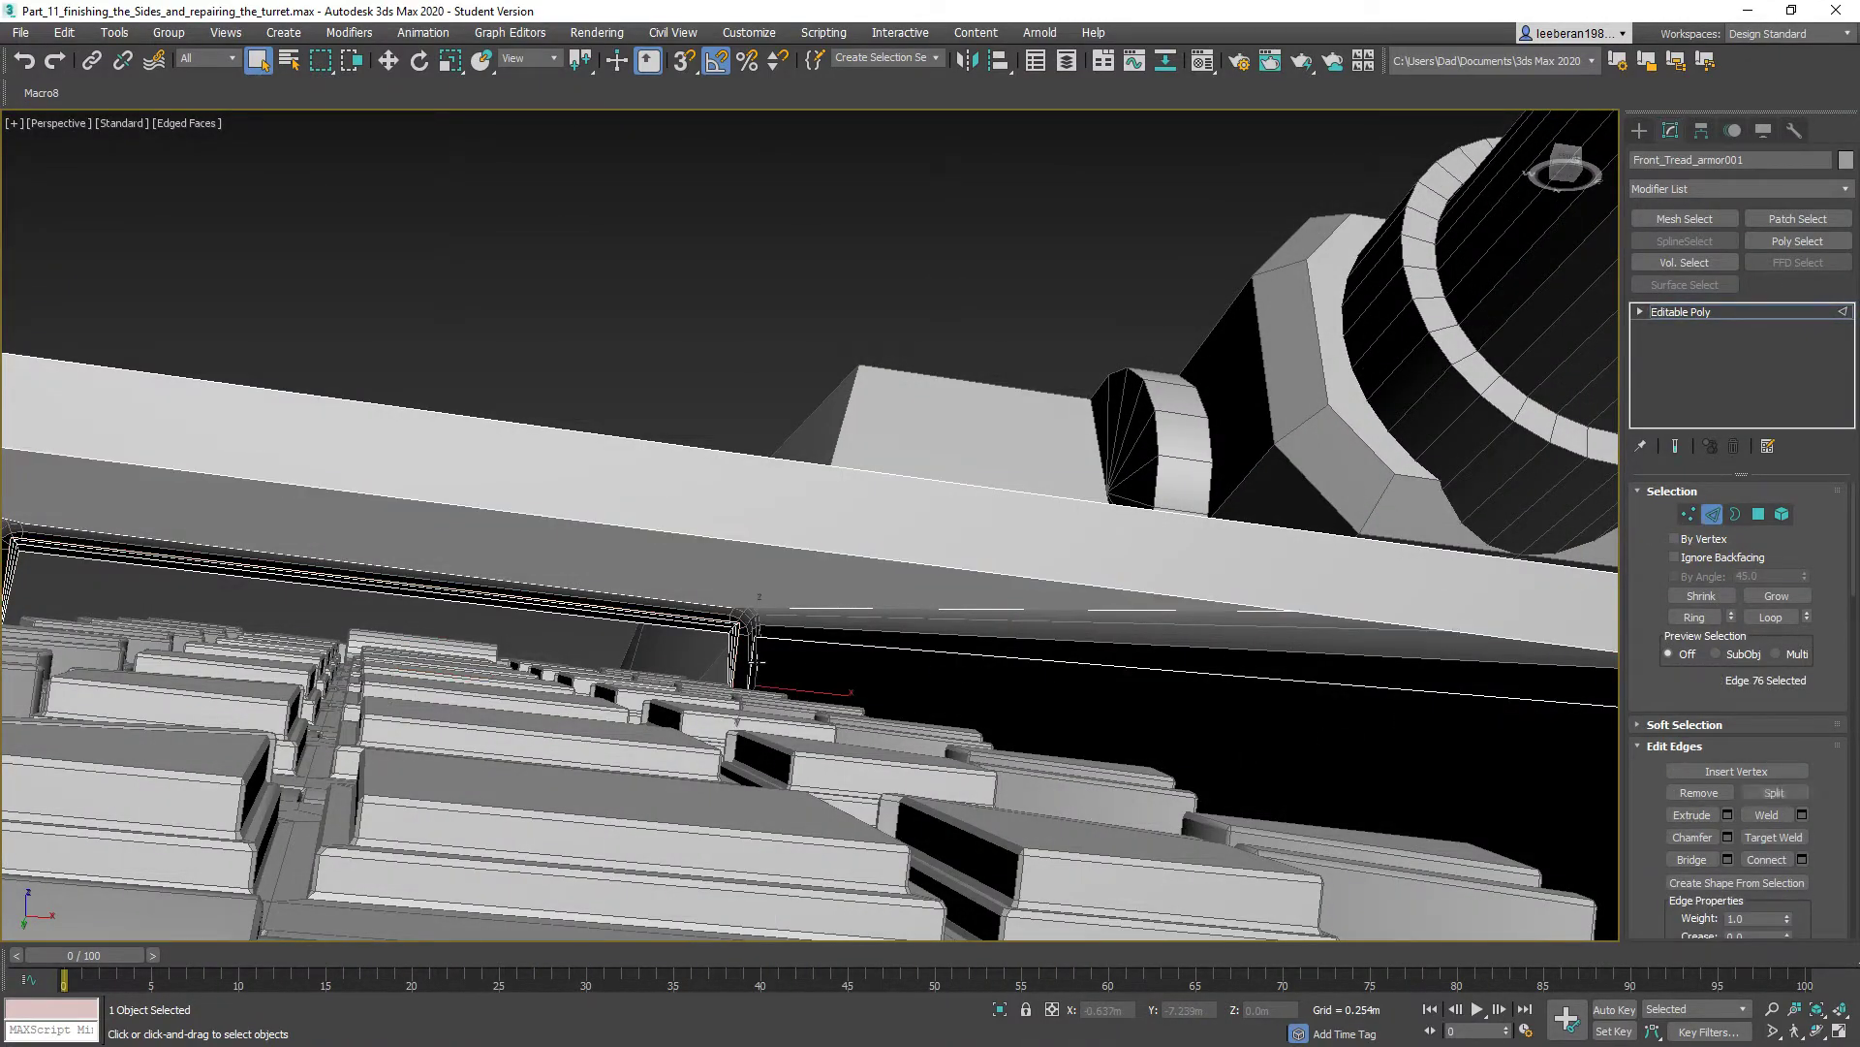
pyautogui.click(756, 665)
pyautogui.keyDown('alt'); pyautogui.moveTo(885, 689); pyautogui.dragTo(1106, 775, button='middle'); pyautogui.keyUp('alt')
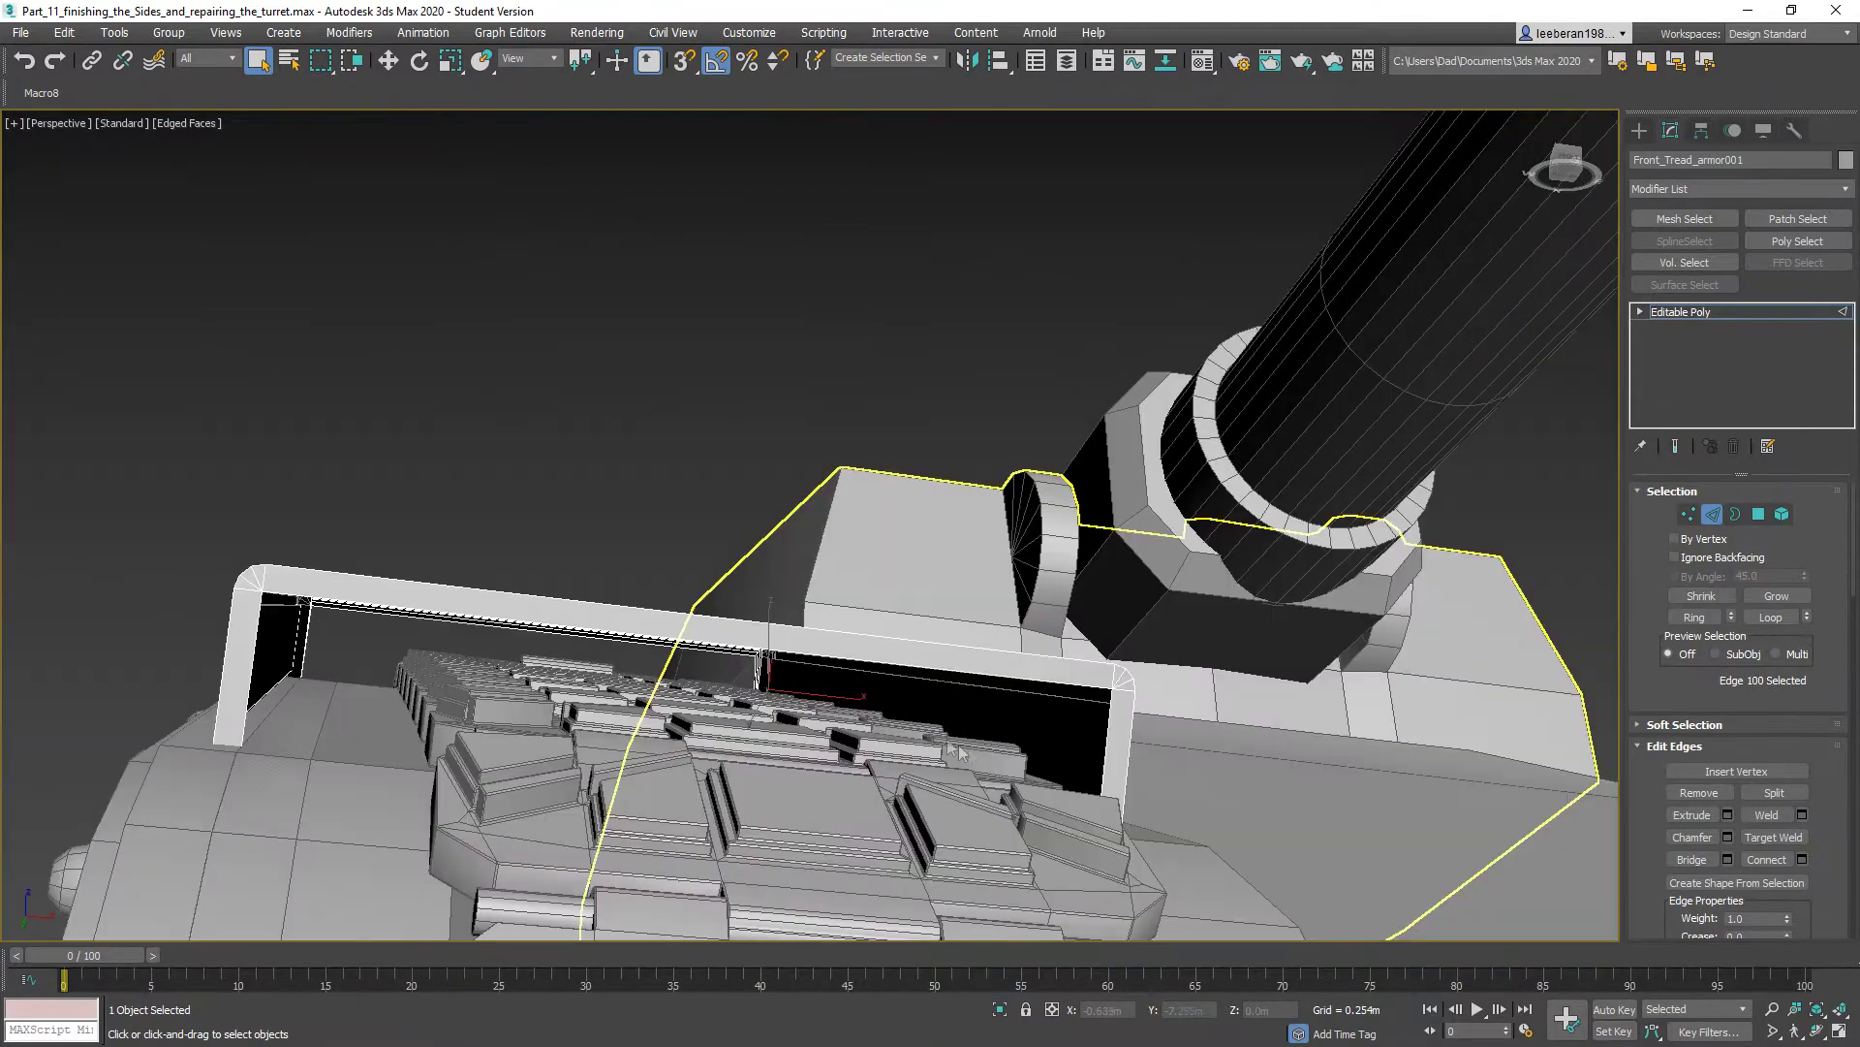
pyautogui.keyDown('ctrl'); pyautogui.click(1108, 758); pyautogui.keyUp('ctrl')
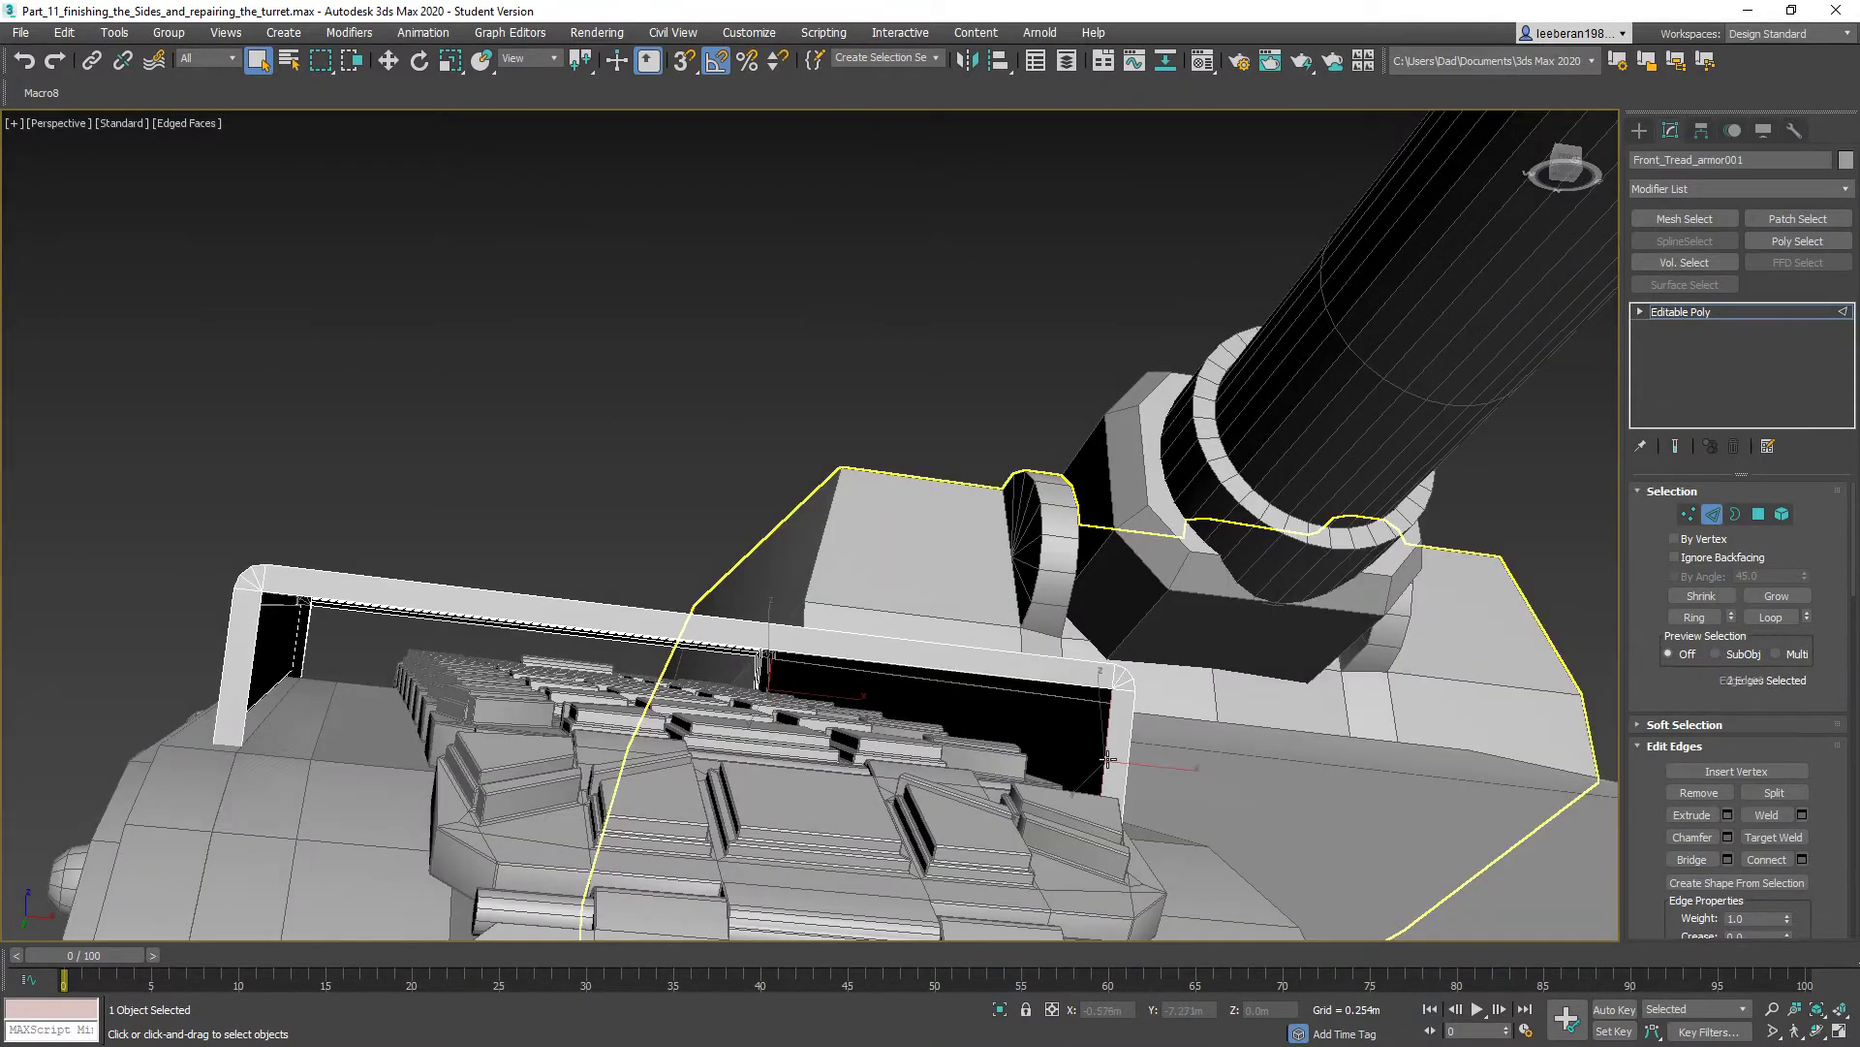
pyautogui.click(1692, 859)
# - Inspect the bridged flange's upper corner, and bridge the adjacent rim edge there to the lower end's inner edge
pyautogui.keyDown('alt'); pyautogui.moveTo(955, 710); pyautogui.dragTo(932, 700, button='middle'); pyautogui.keyUp('alt')
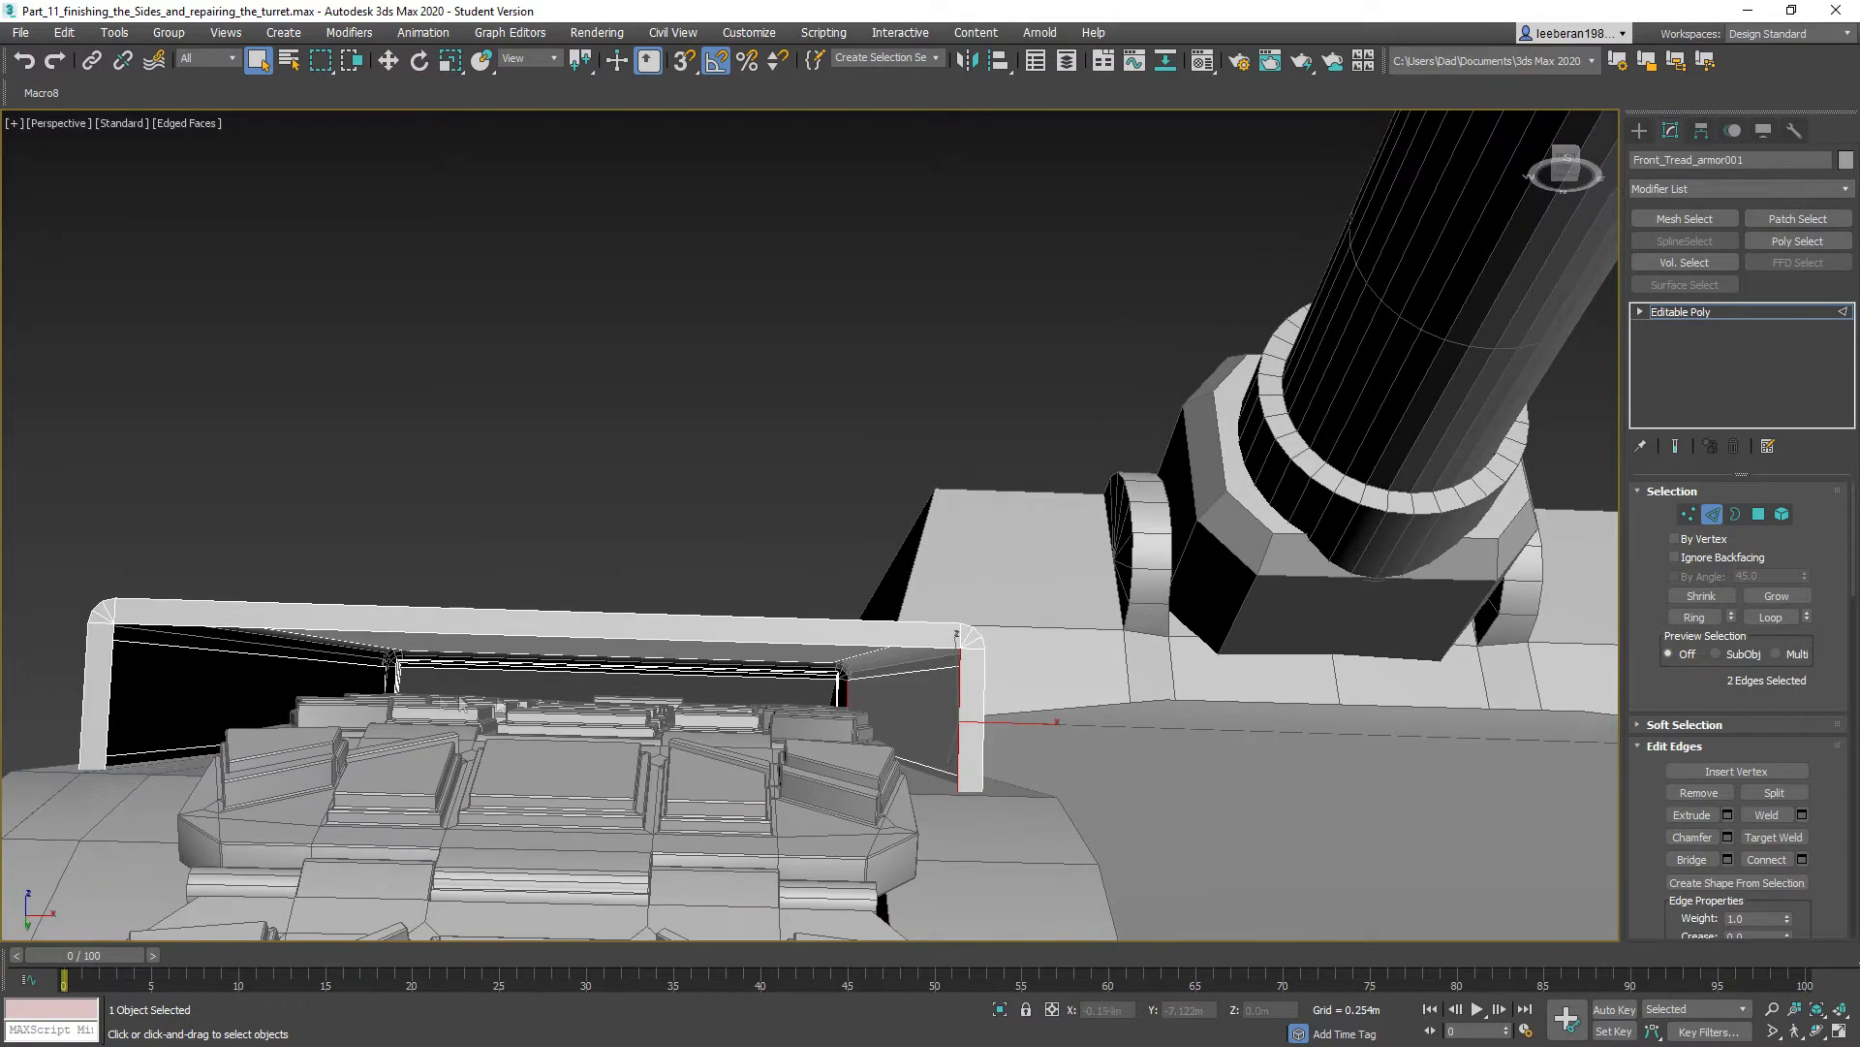
pyautogui.scroll(6, 871, 694)
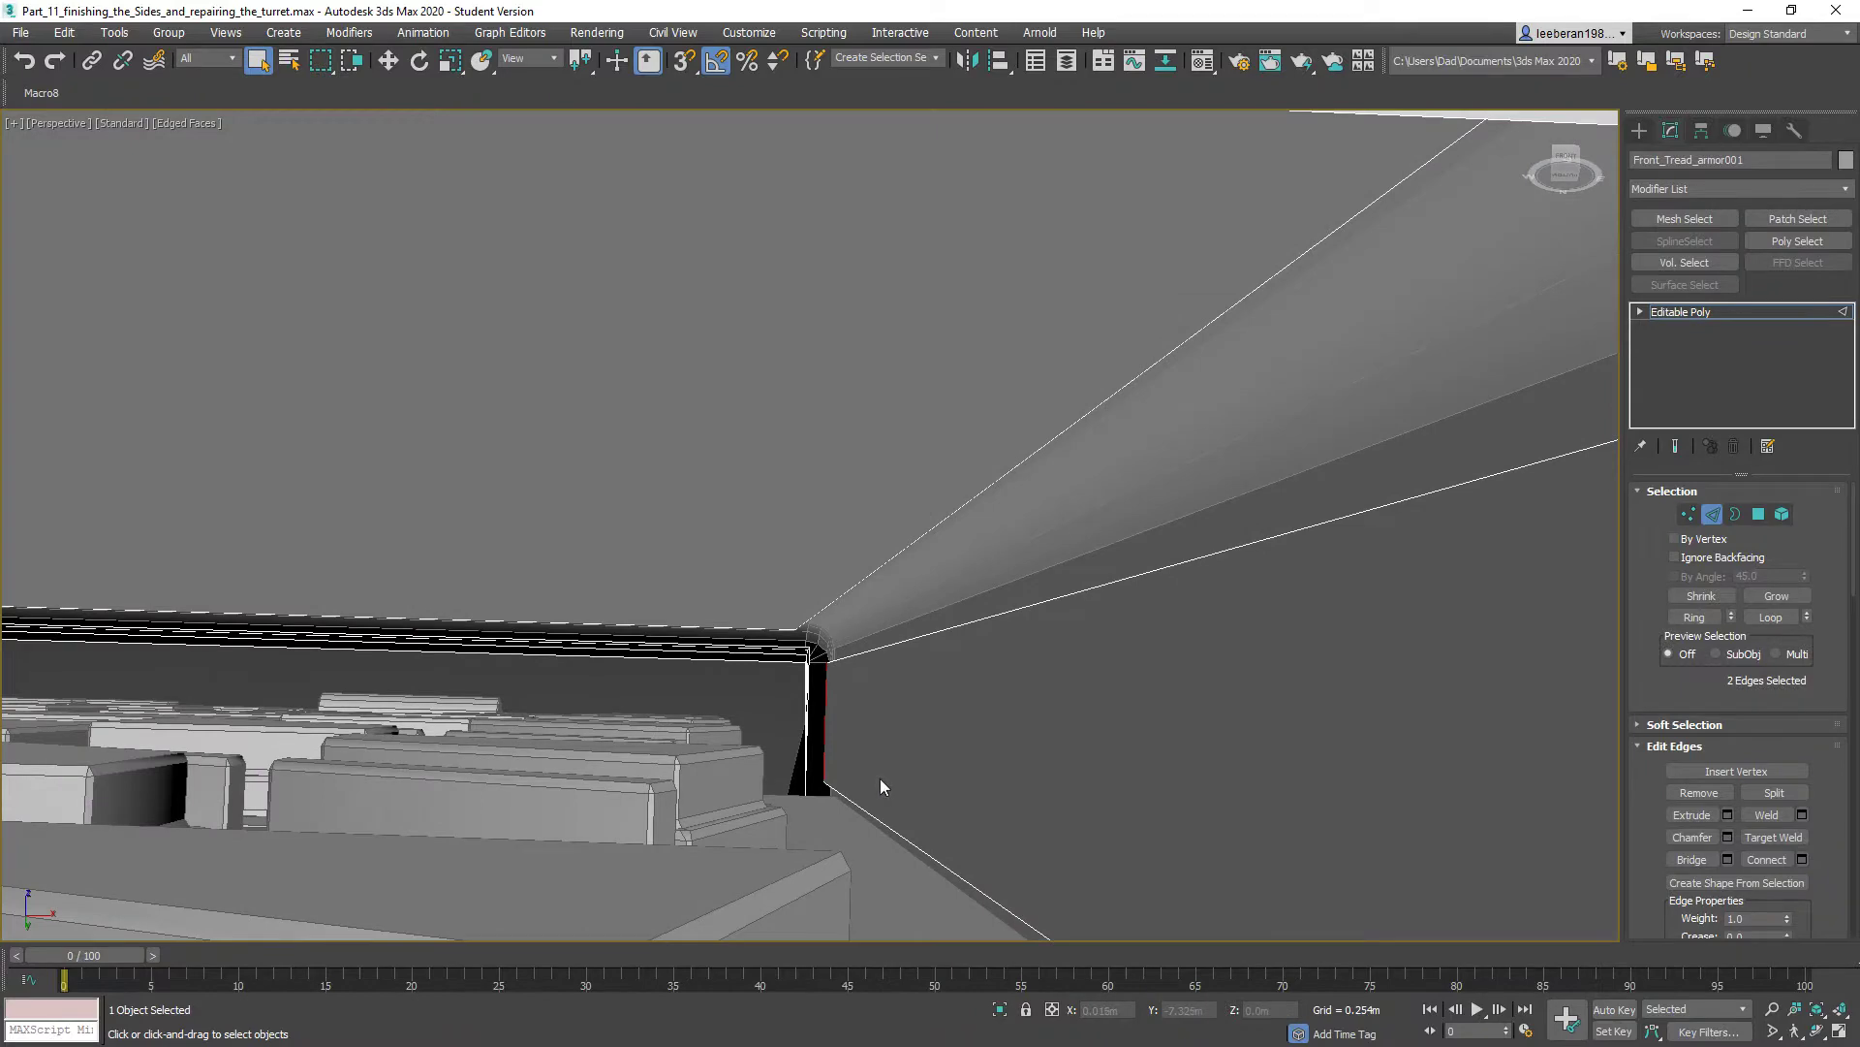
pyautogui.keyDown('alt'); pyautogui.moveTo(879, 777); pyautogui.dragTo(893, 784, button='middle'); pyautogui.keyUp('alt')
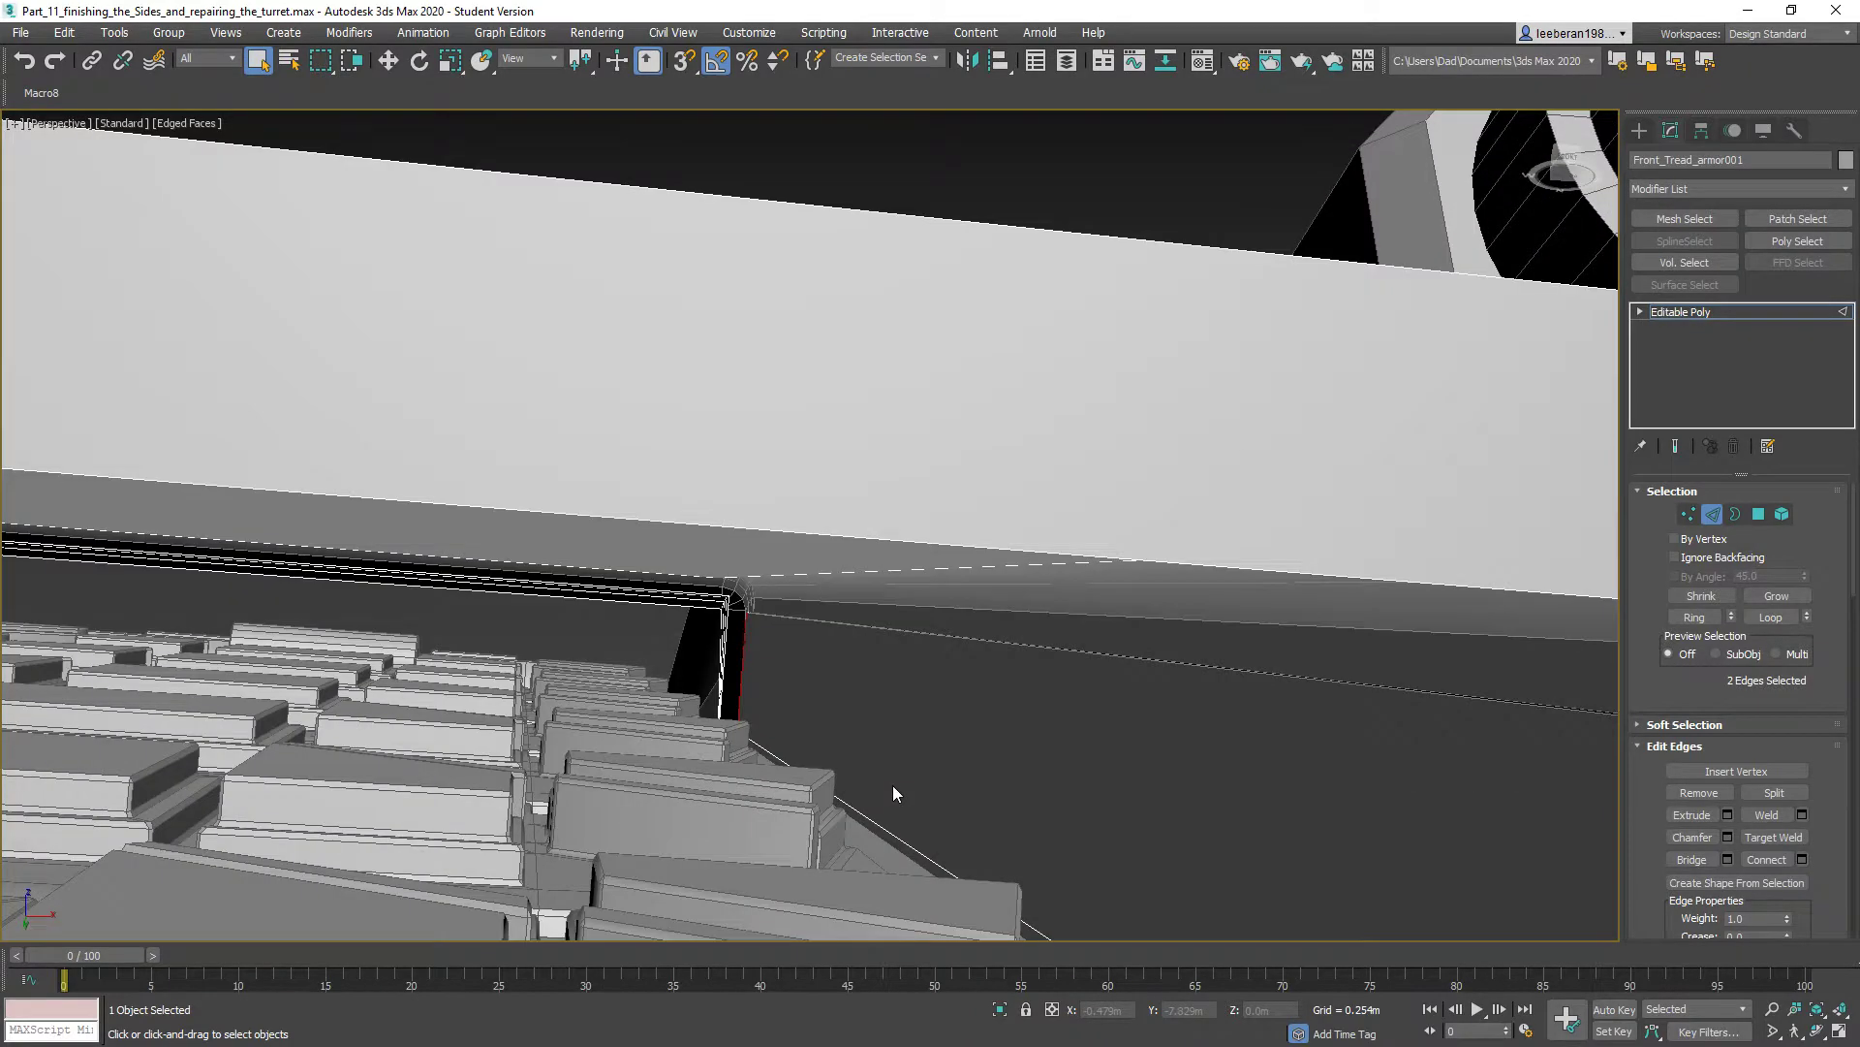
pyautogui.click(891, 783)
pyautogui.click(727, 644)
pyautogui.keyDown('alt'); pyautogui.moveTo(991, 734); pyautogui.dragTo(986, 739, button='middle'); pyautogui.keyUp('alt')
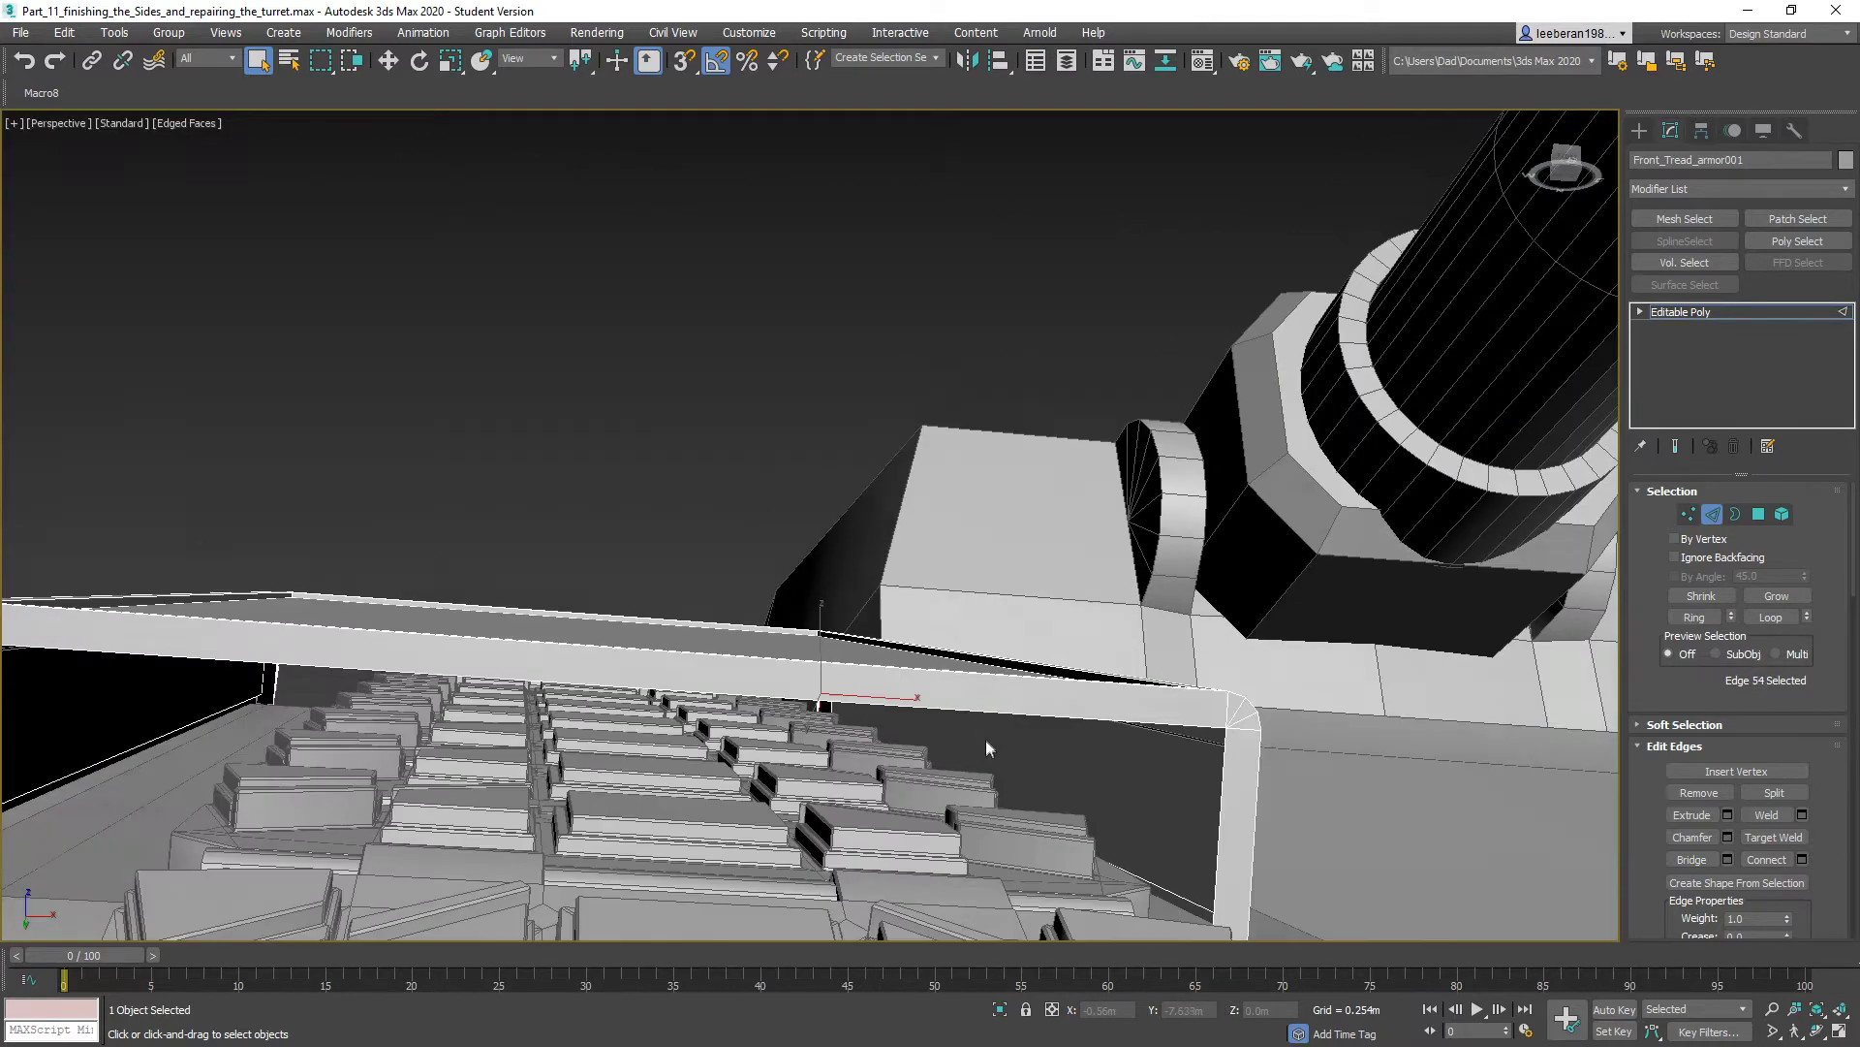
pyautogui.doubleClick(1213, 807)
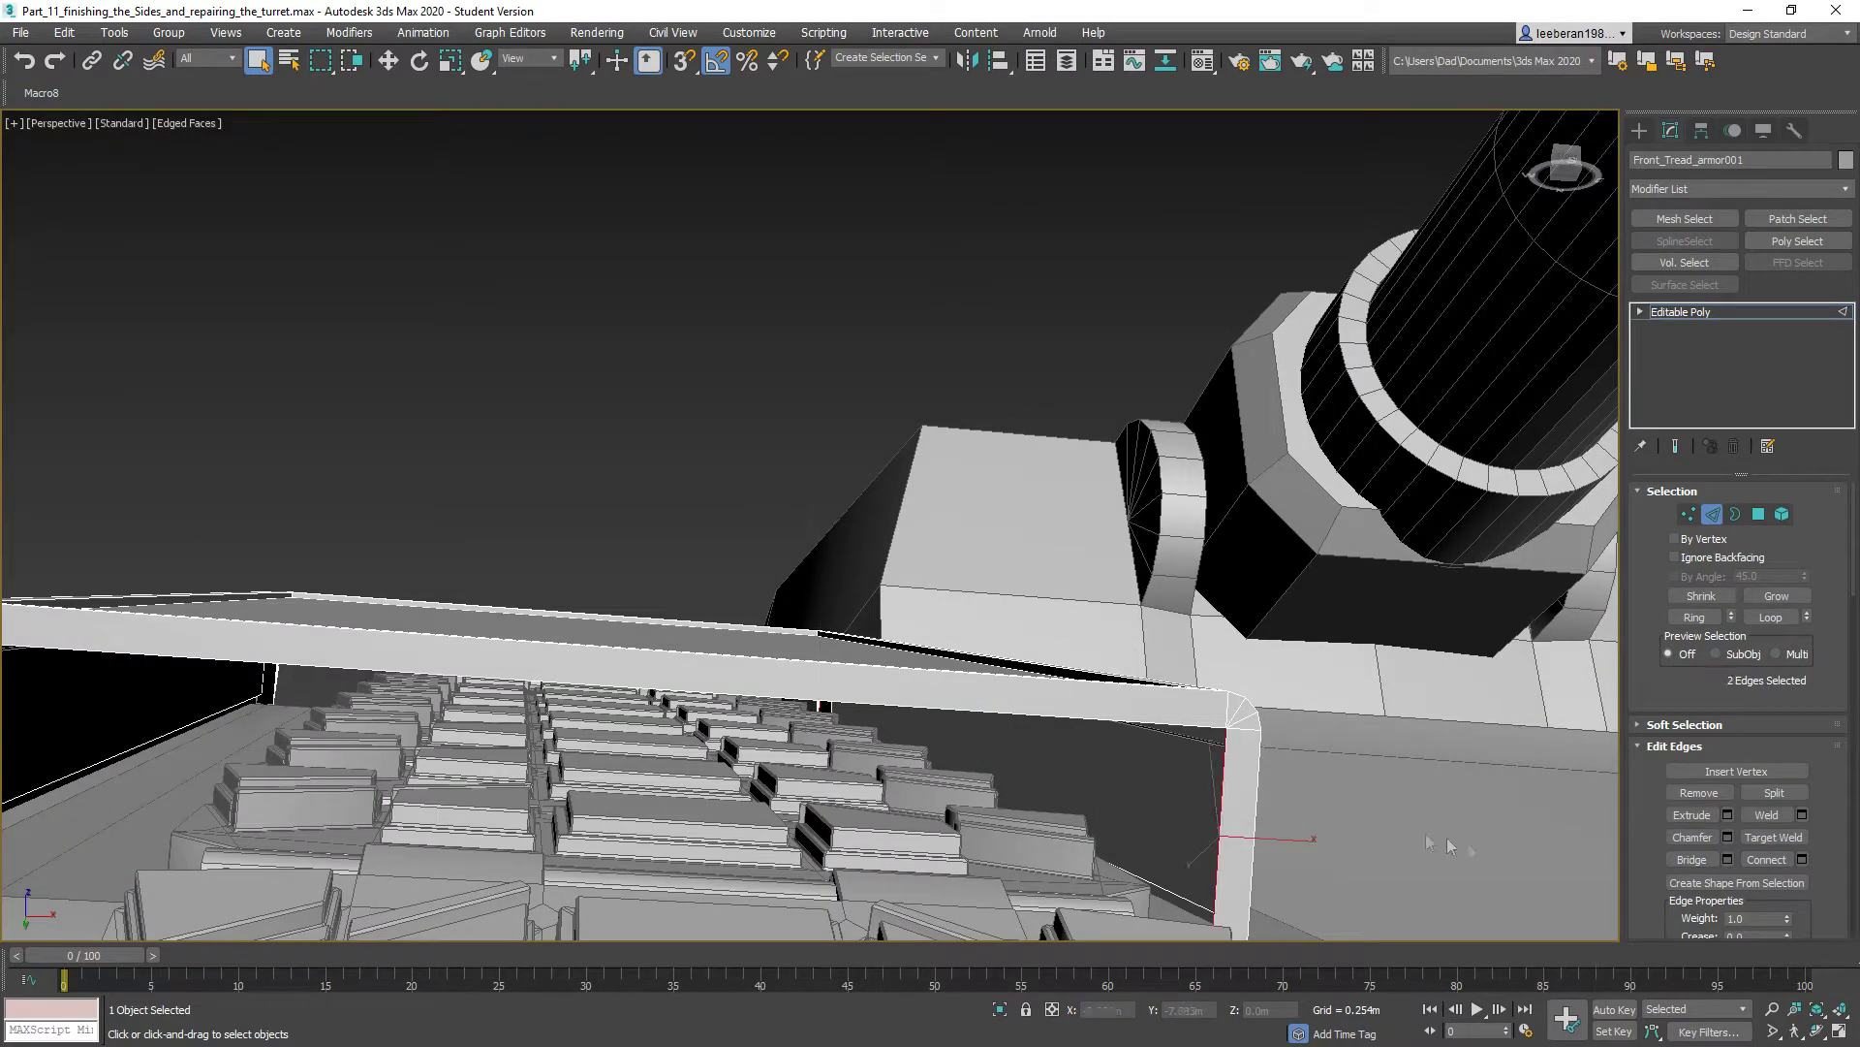
pyautogui.click(1691, 859)
# - Bridge the inner vertical edges of the opposite side flange between the upper opening and the lower end
pyautogui.moveTo(1115, 793)
pyautogui.keyDown('alt'); pyautogui.mouseDown(button='middle')
pyautogui.moveTo(1137, 793)
pyautogui.moveTo(1091, 791)
pyautogui.mouseUp(button='middle'); pyautogui.keyUp('alt')
pyautogui.moveTo(225, 819); pyautogui.dragTo(725, 692, button='middle')
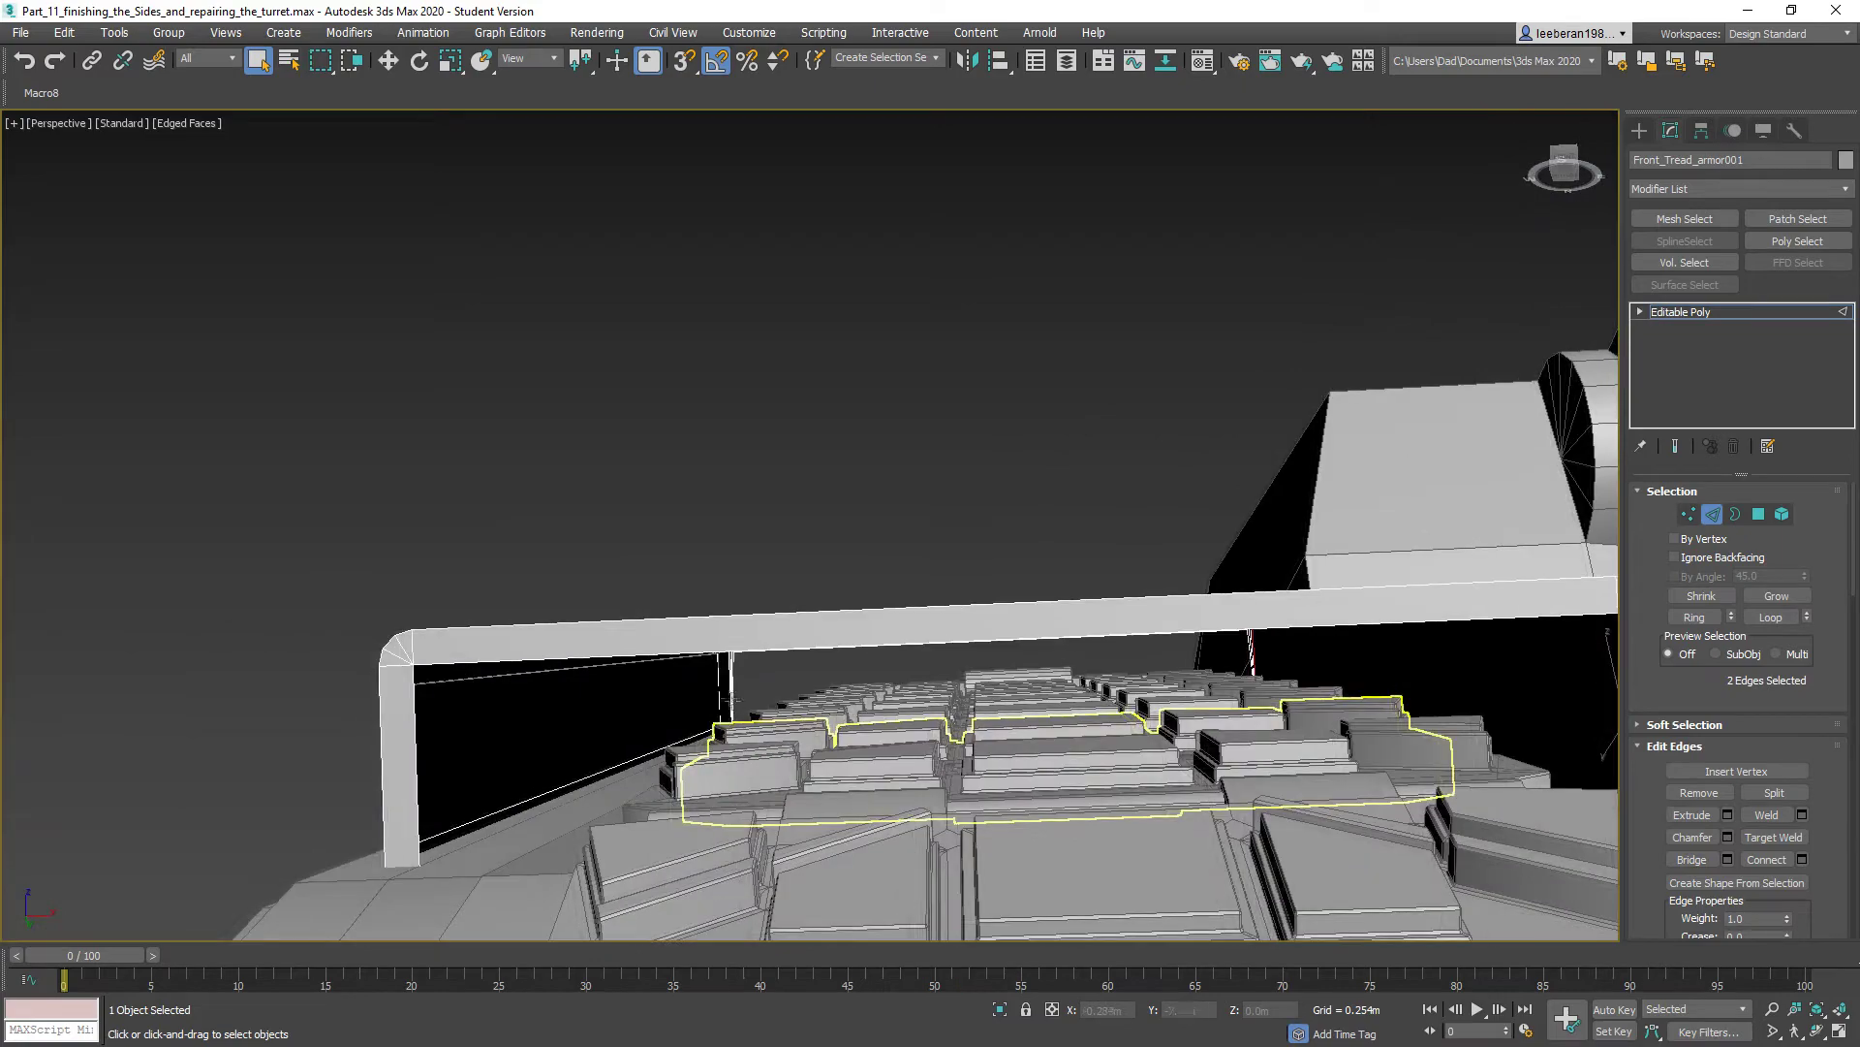
pyautogui.scroll(5, 725, 692)
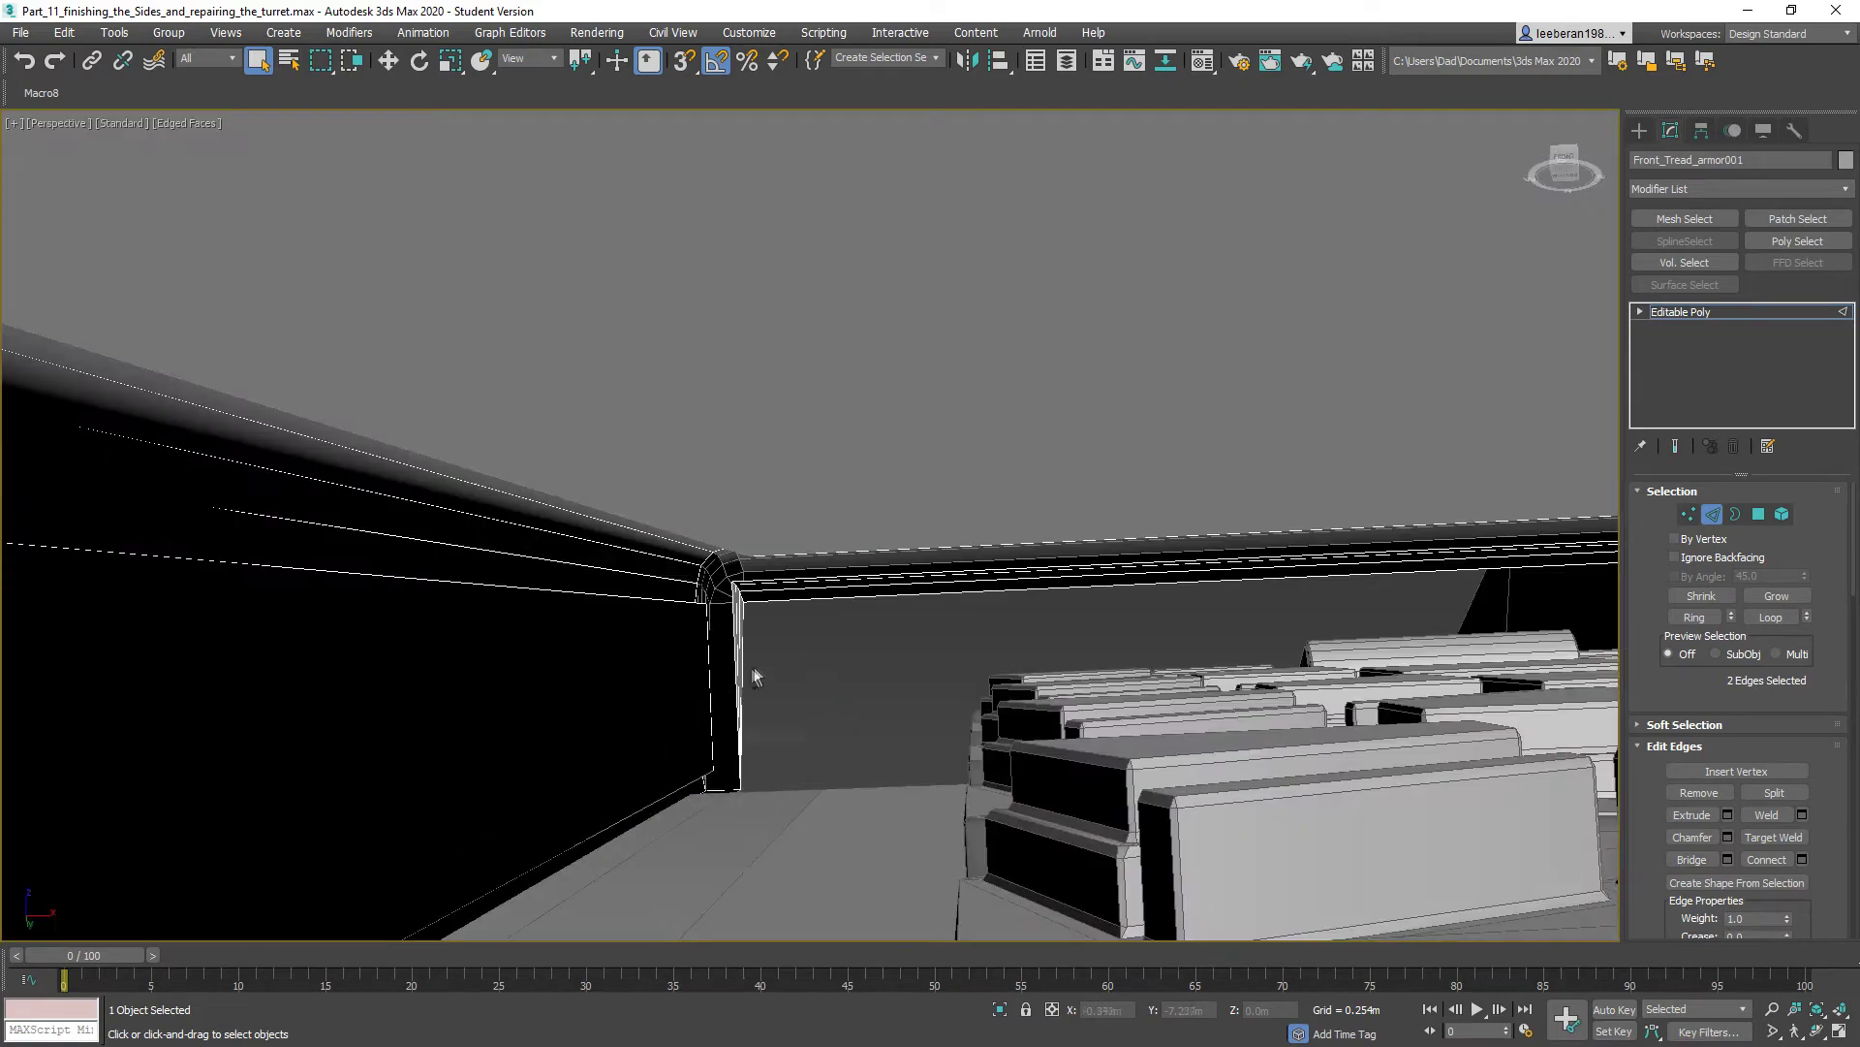
pyautogui.keyDown('alt'); pyautogui.moveTo(754, 666); pyautogui.dragTo(723, 669, button='middle'); pyautogui.keyUp('alt')
pyautogui.scroll(3, 724, 668)
pyautogui.moveTo(838, 783); pyautogui.dragTo(706, 647, button='middle')
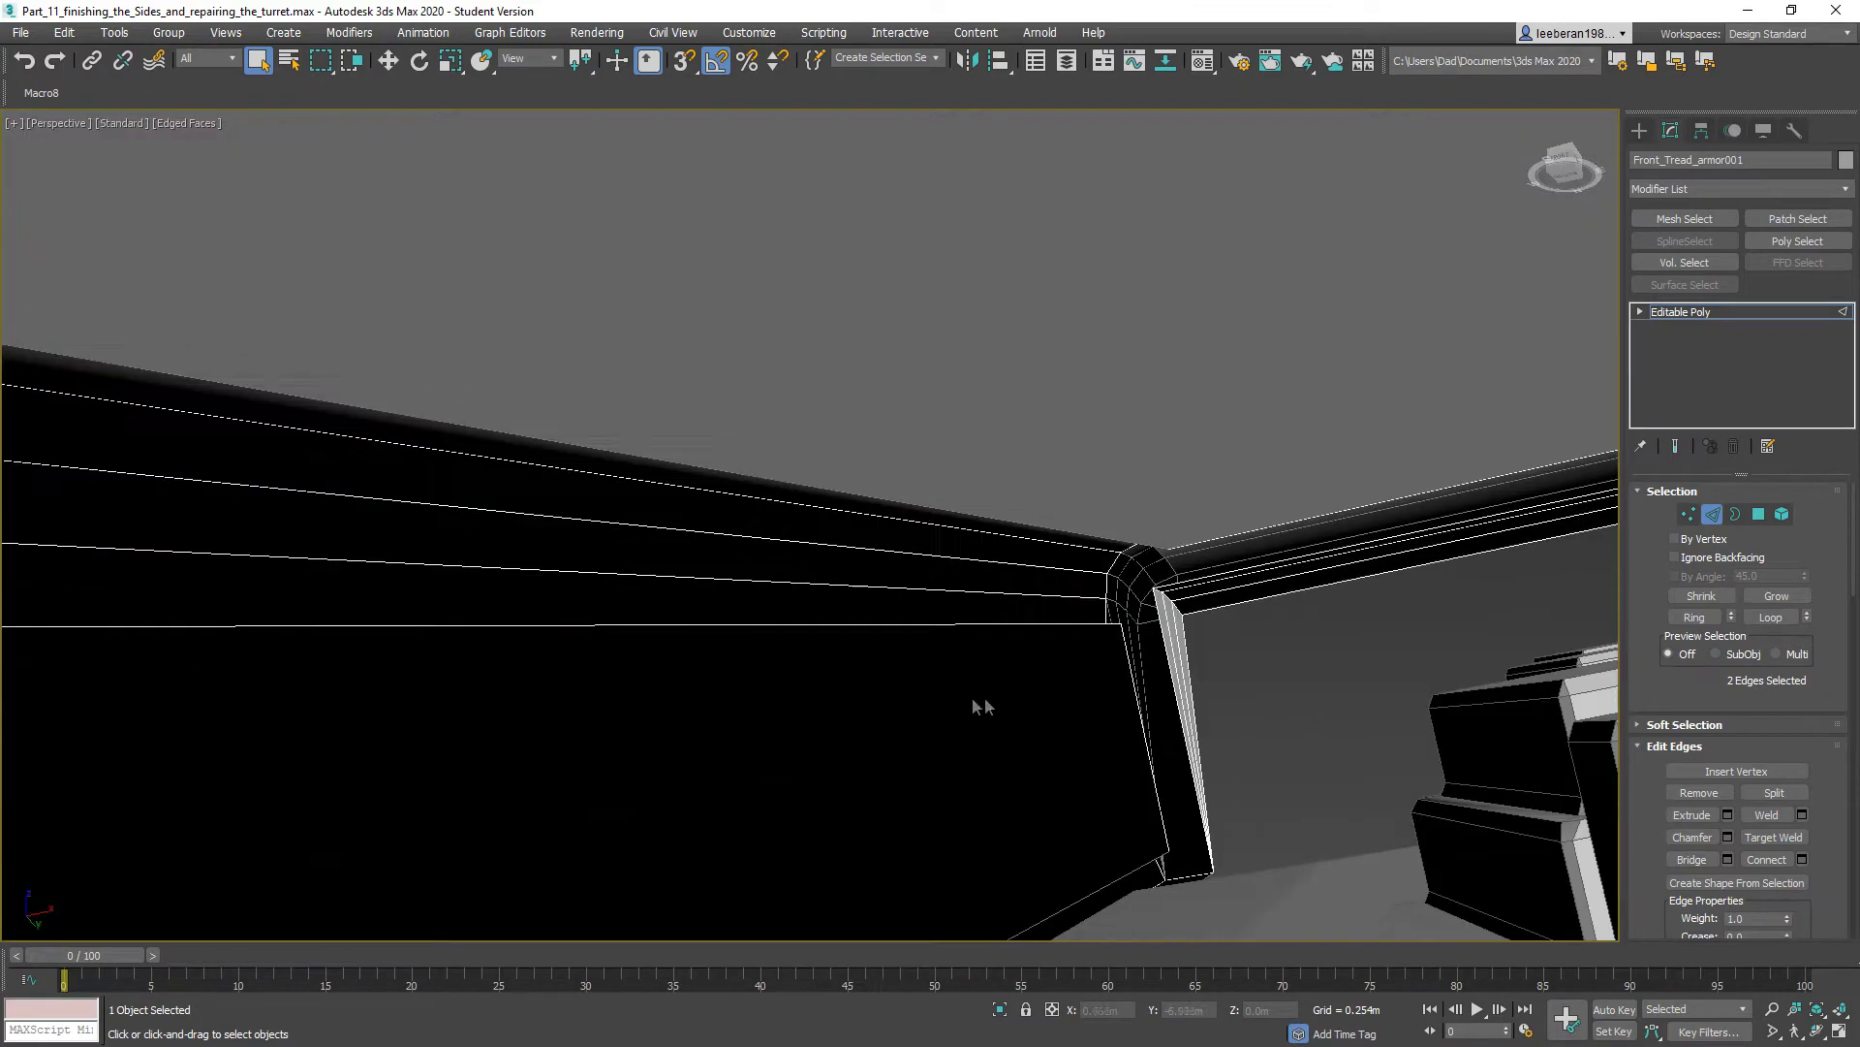
pyautogui.click(1163, 617)
pyautogui.scroll(-4, 1490, 755)
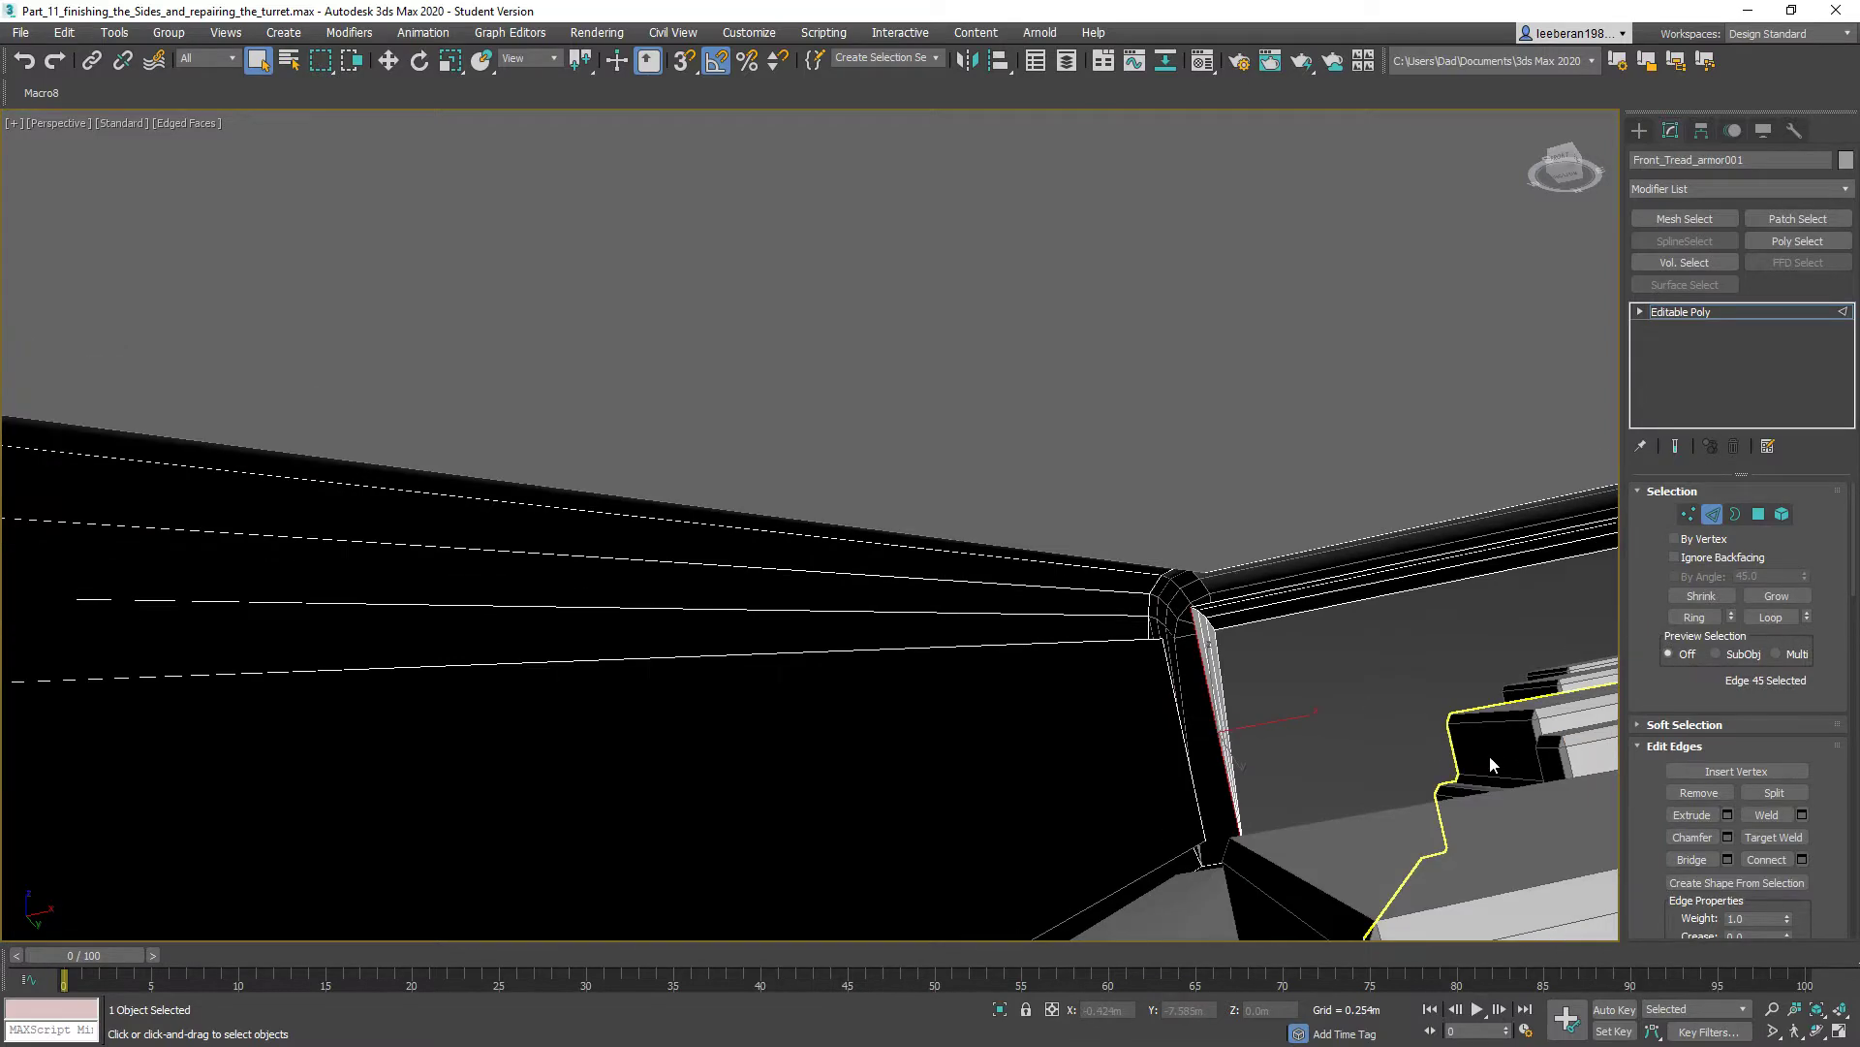
pyautogui.scroll(-3, 1470, 790)
pyautogui.keyDown('alt'); pyautogui.moveTo(1245, 806); pyautogui.dragTo(973, 752, button='middle'); pyautogui.keyUp('alt')
pyautogui.keyDown('ctrl'); pyautogui.click(706, 715); pyautogui.keyUp('ctrl')
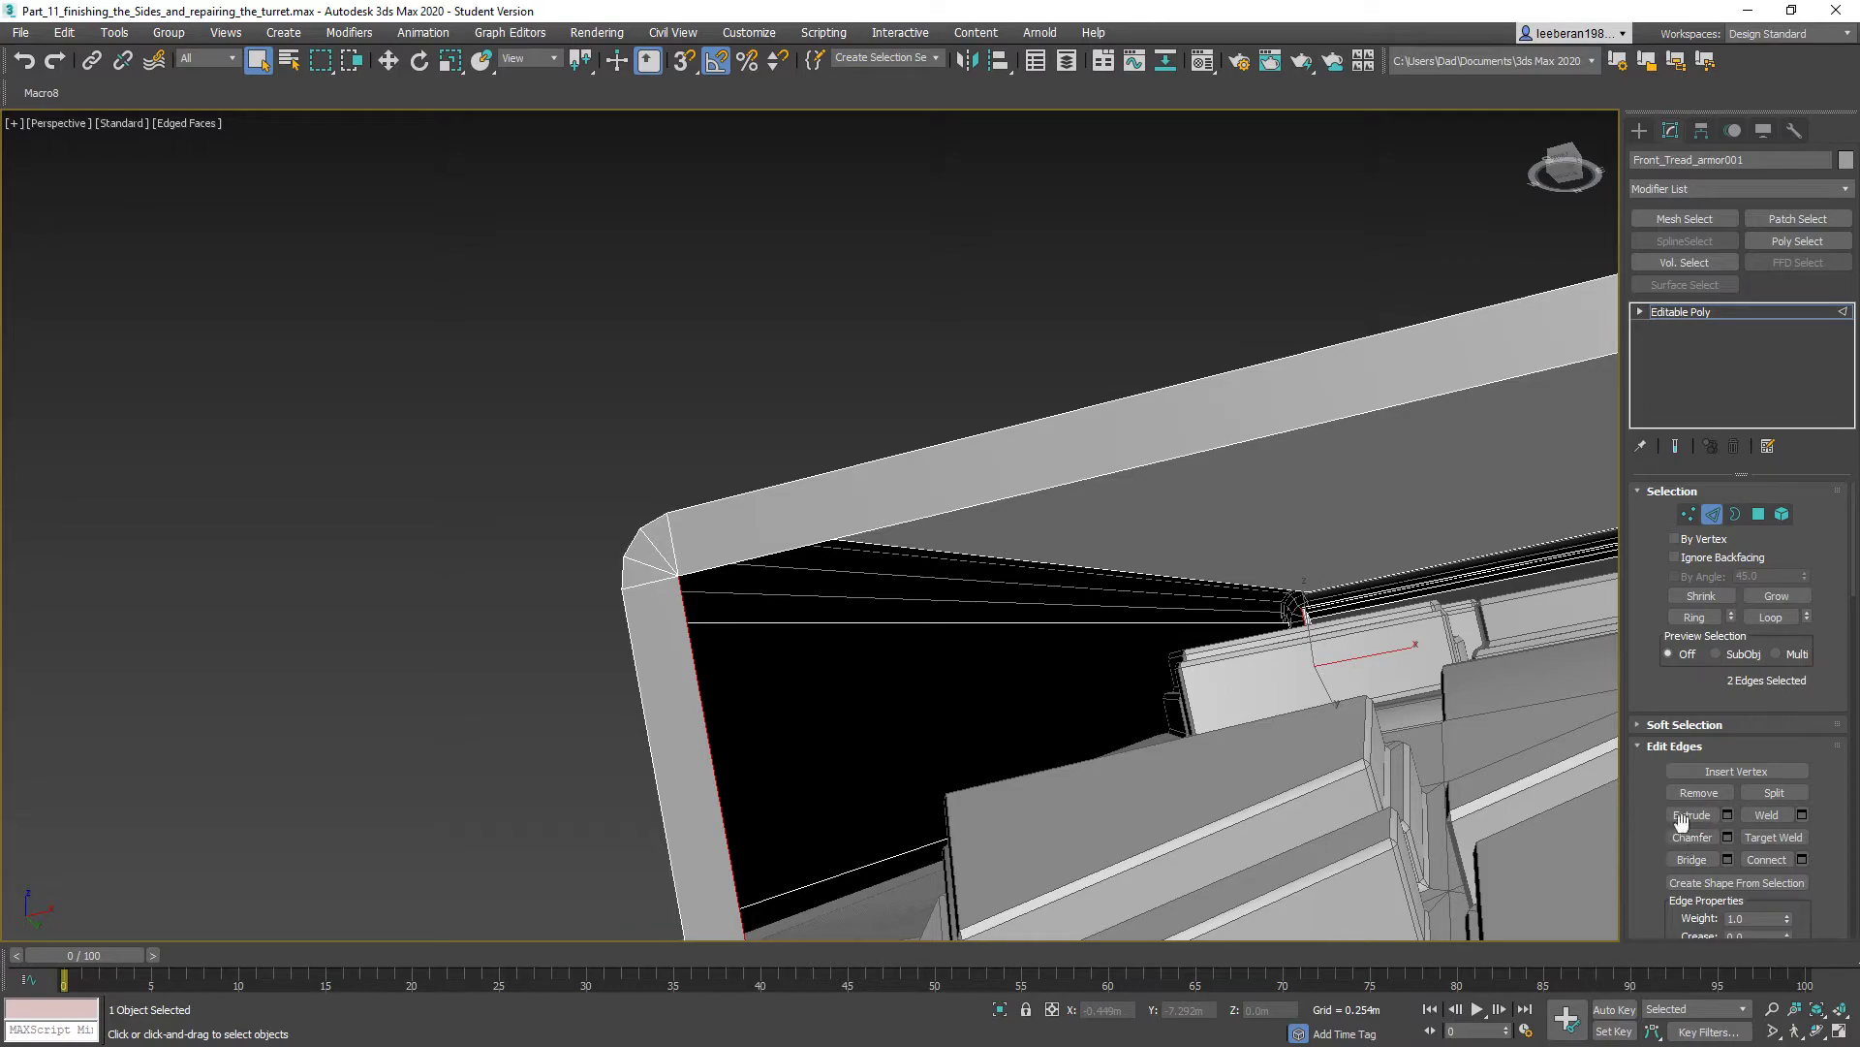
pyautogui.click(1692, 859)
# - Examine the plate's side flange, recessed panels and lower end, and how the whole plate sits on the tank
pyautogui.keyDown('alt'); pyautogui.moveTo(1009, 663); pyautogui.dragTo(352, 529, button='middle'); pyautogui.keyUp('alt')
pyautogui.moveTo(1153, 664); pyautogui.dragTo(662, 653, button='middle')
pyautogui.moveTo(717, 764); pyautogui.dragTo(662, 641, button='middle')
pyautogui.scroll(-5, 655, 583)
pyautogui.moveTo(421, 544); pyautogui.dragTo(725, 634, button='middle')
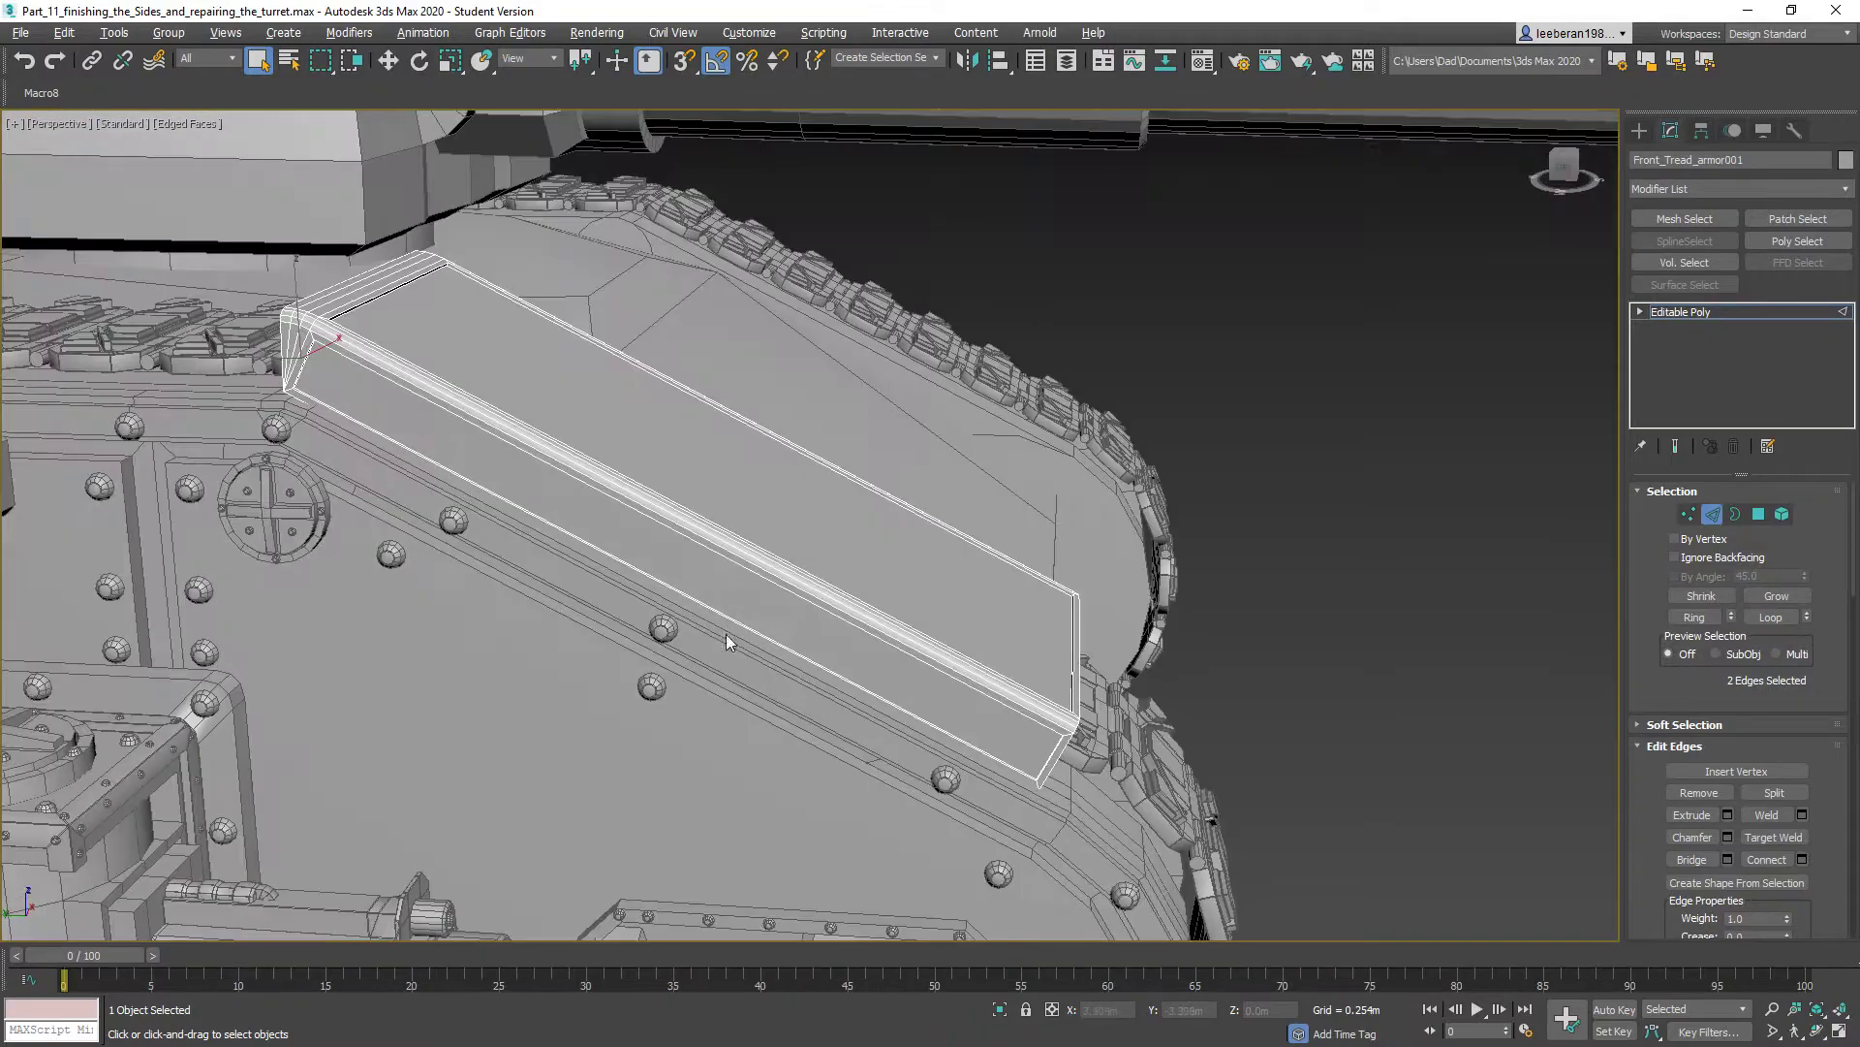
pyautogui.scroll(3, 808, 626)
pyautogui.scroll(2, 667, 560)
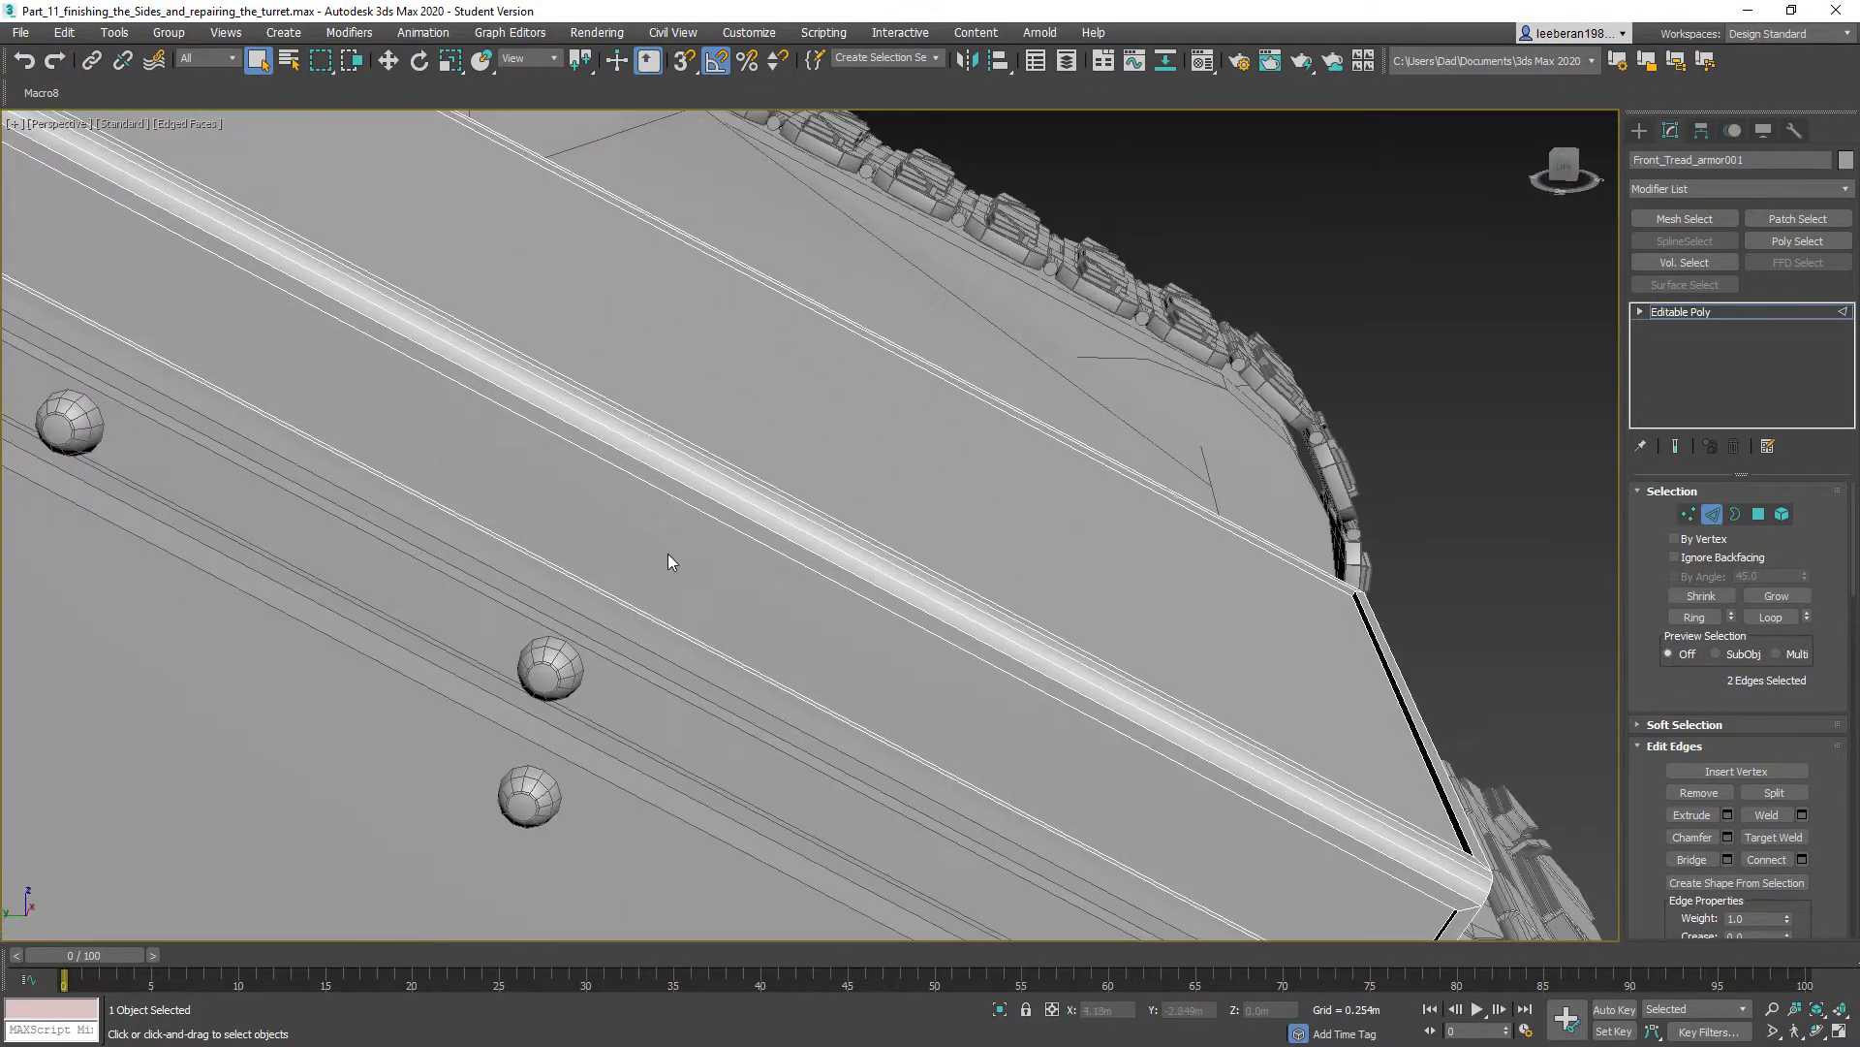
pyautogui.moveTo(798, 602); pyautogui.dragTo(707, 428, button='middle')
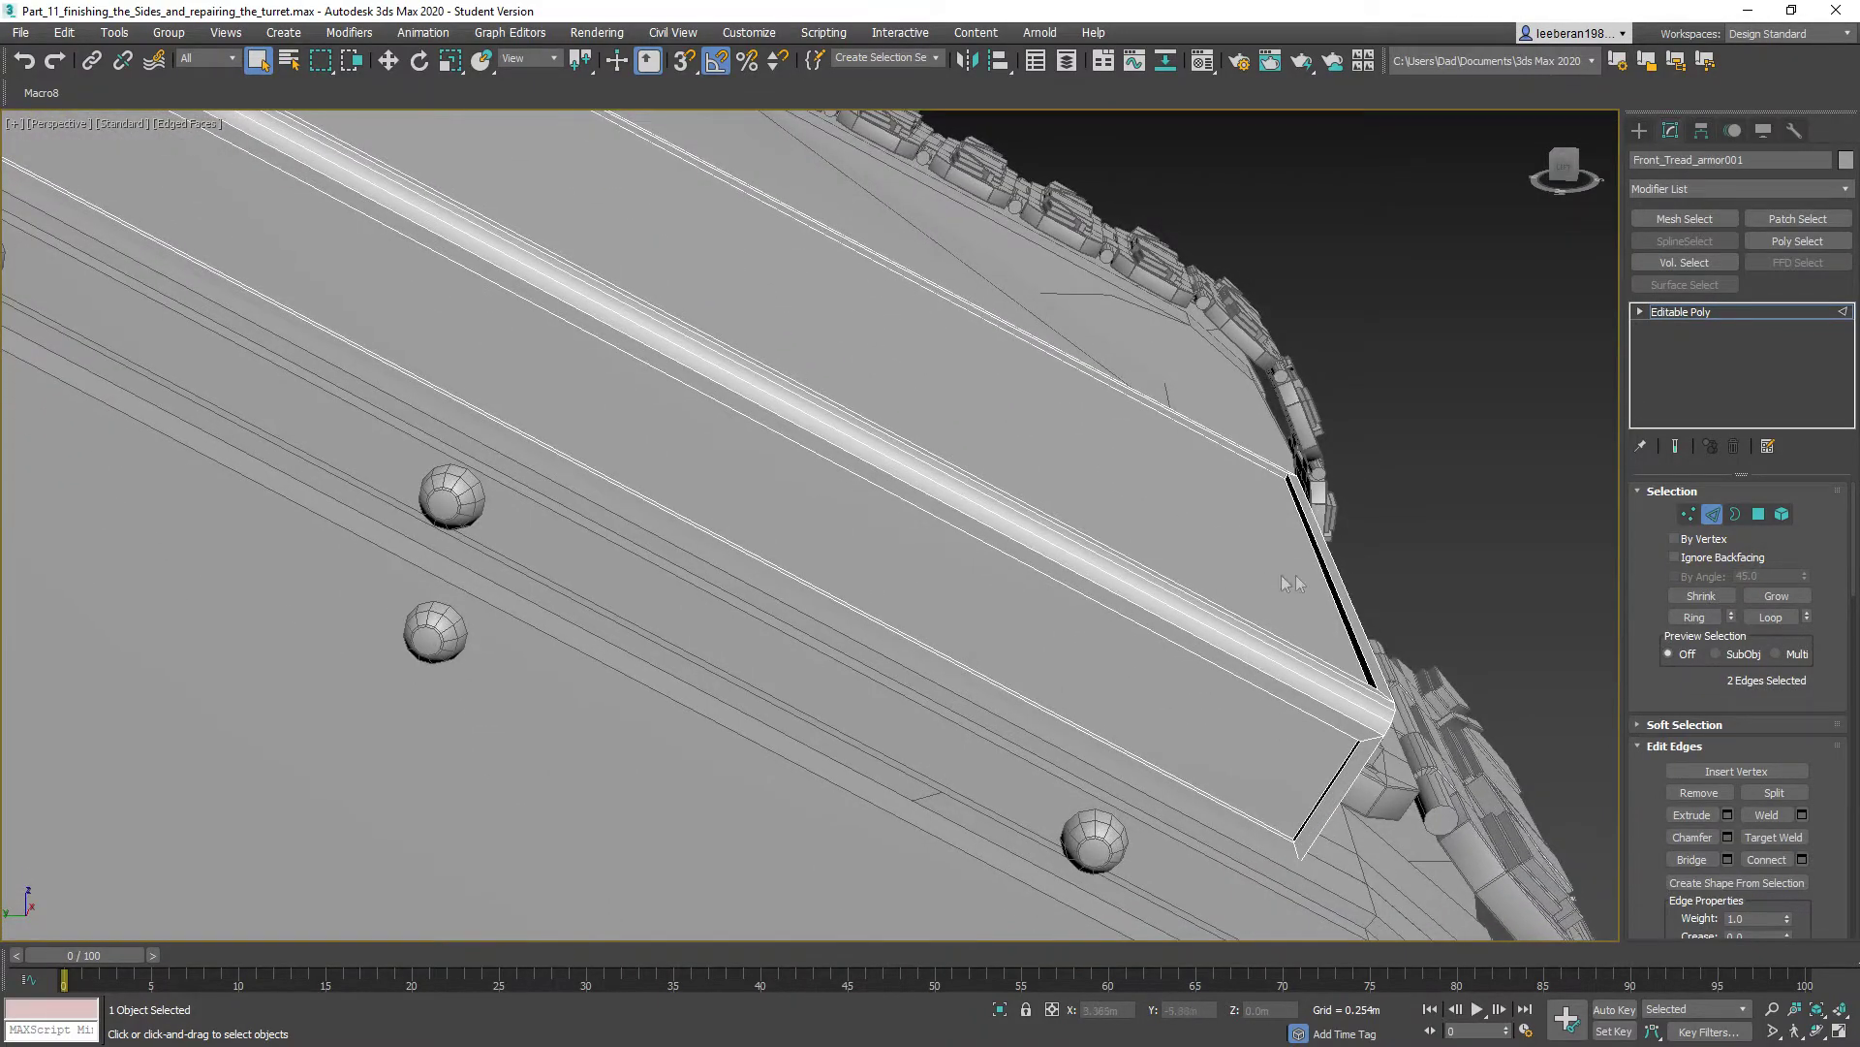
pyautogui.scroll(-10, 1042, 540)
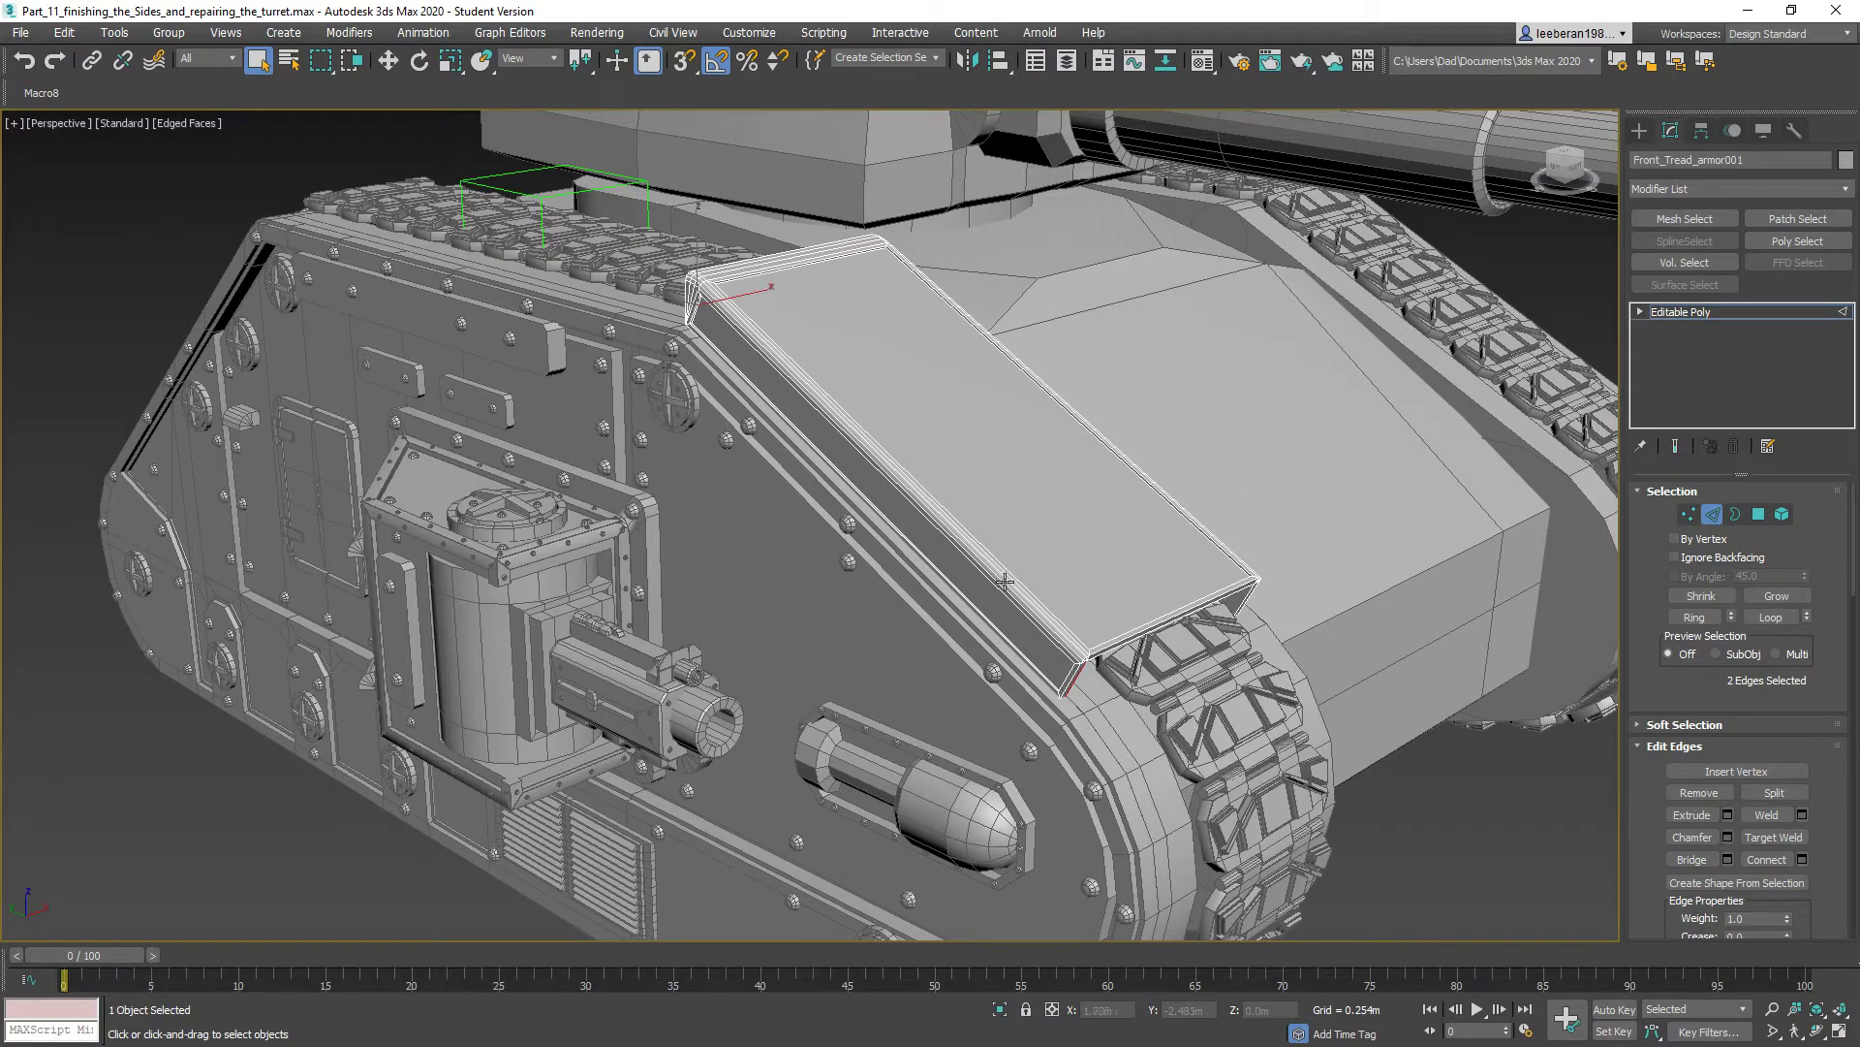
# - Leave the armor plate's edge editing and select the tread housing beneath the upper tread
pyautogui.keyDown('alt'); pyautogui.moveTo(634, 443); pyautogui.dragTo(1184, 549, button='middle'); pyautogui.keyUp('alt')
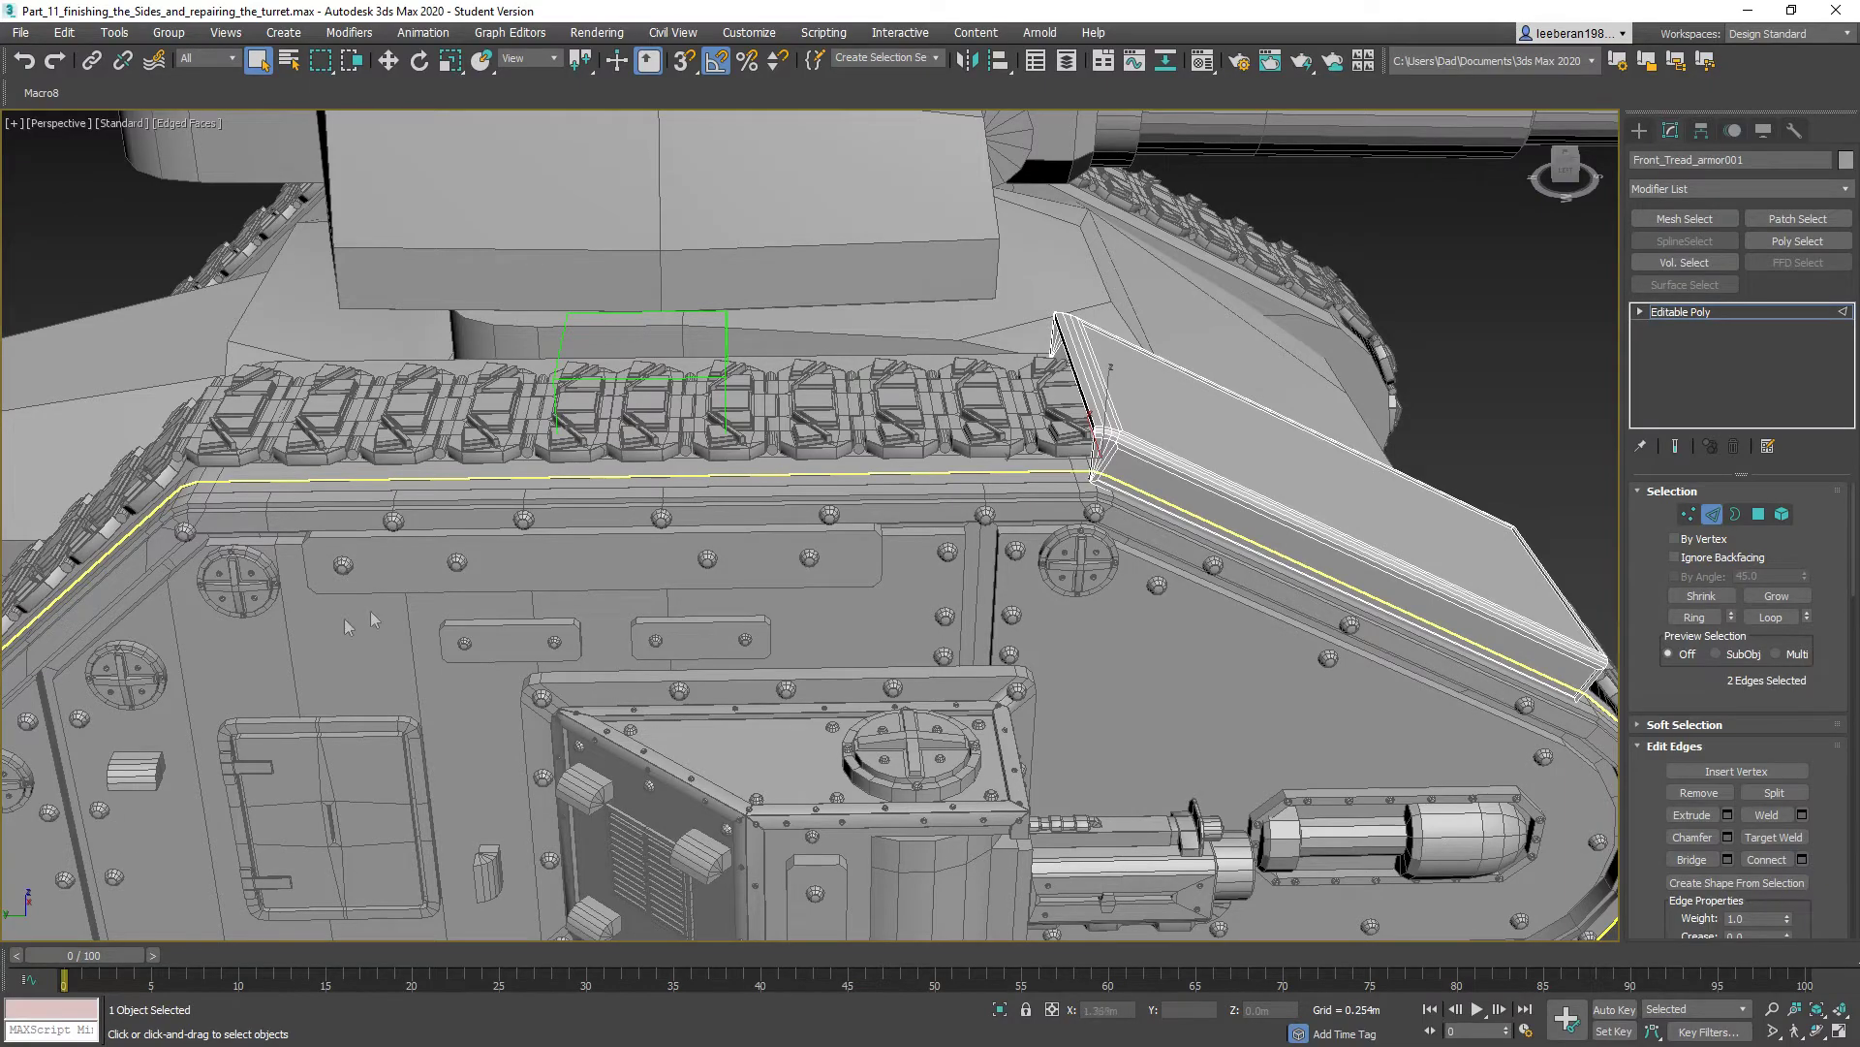
pyautogui.keyDown('alt'); pyautogui.moveTo(515, 594); pyautogui.dragTo(465, 622, button='middle'); pyautogui.keyUp('alt')
pyautogui.moveTo(695, 521); pyautogui.dragTo(374, 741, button='middle')
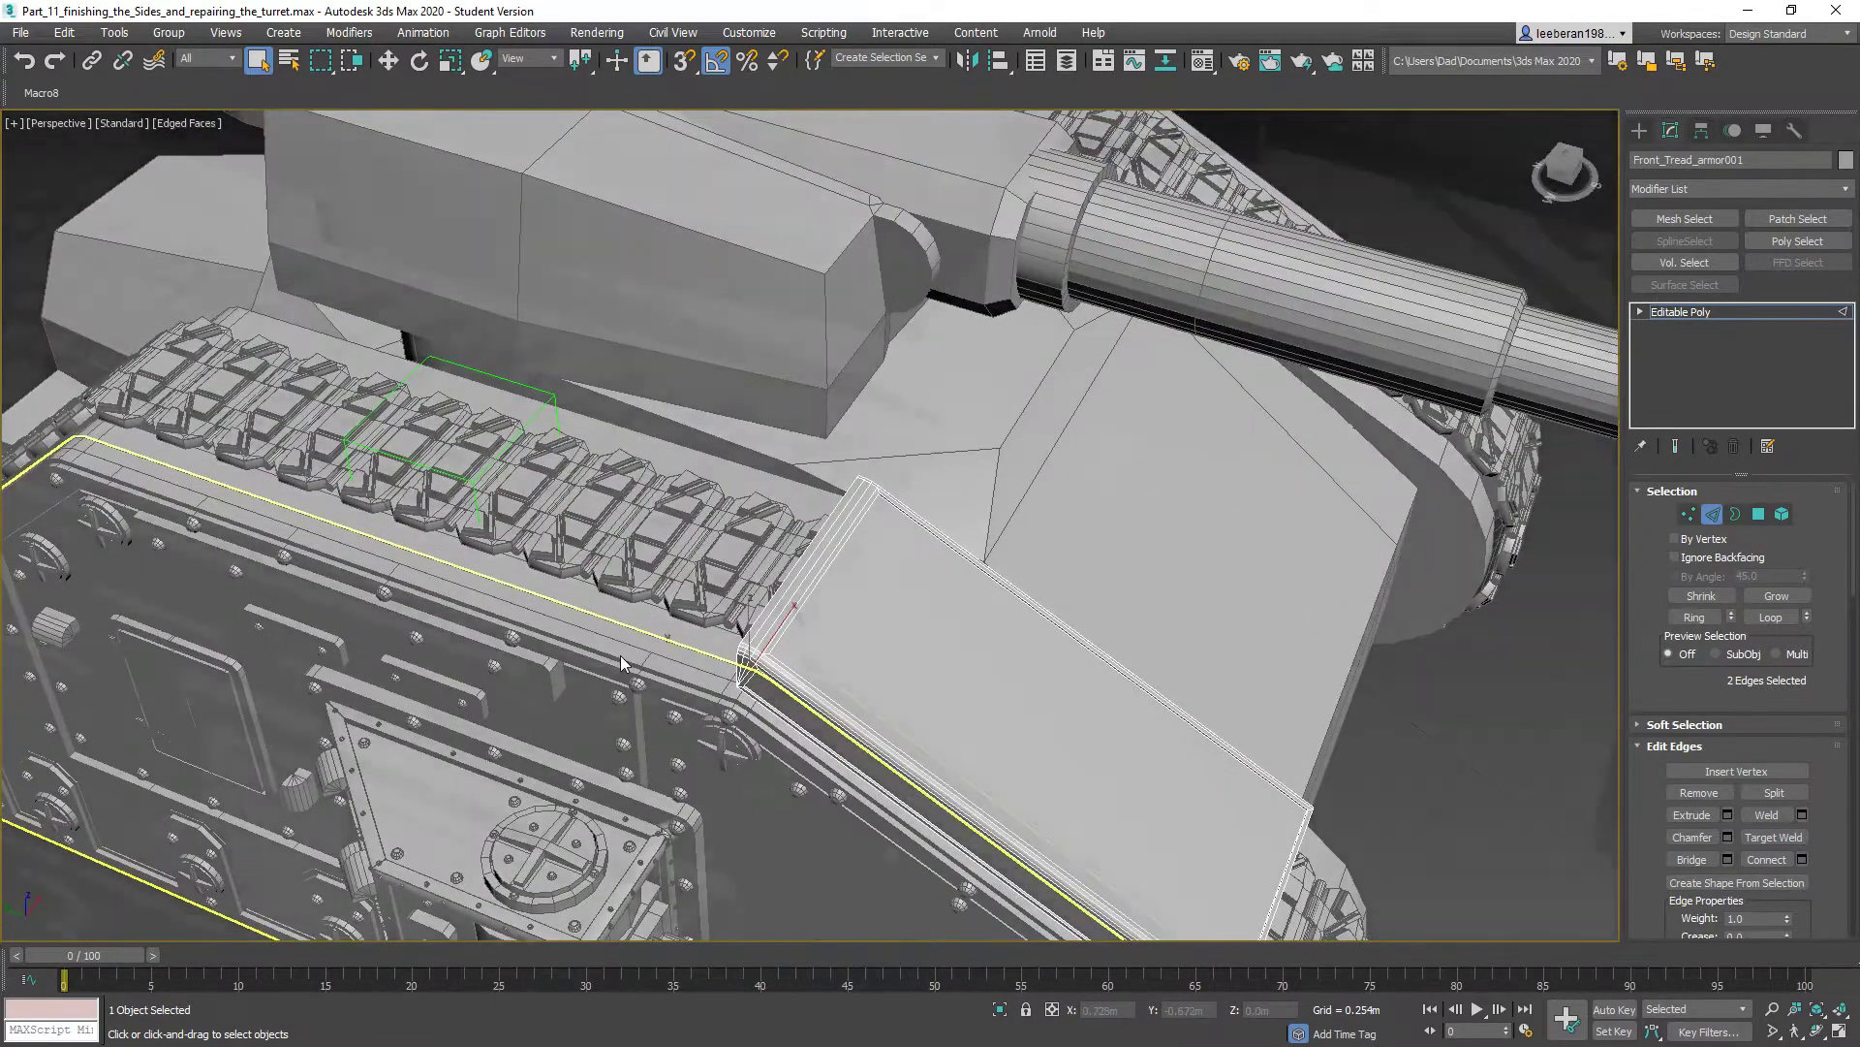
pyautogui.scroll(2, 616, 654)
pyautogui.moveTo(483, 589); pyautogui.dragTo(848, 696, button='middle')
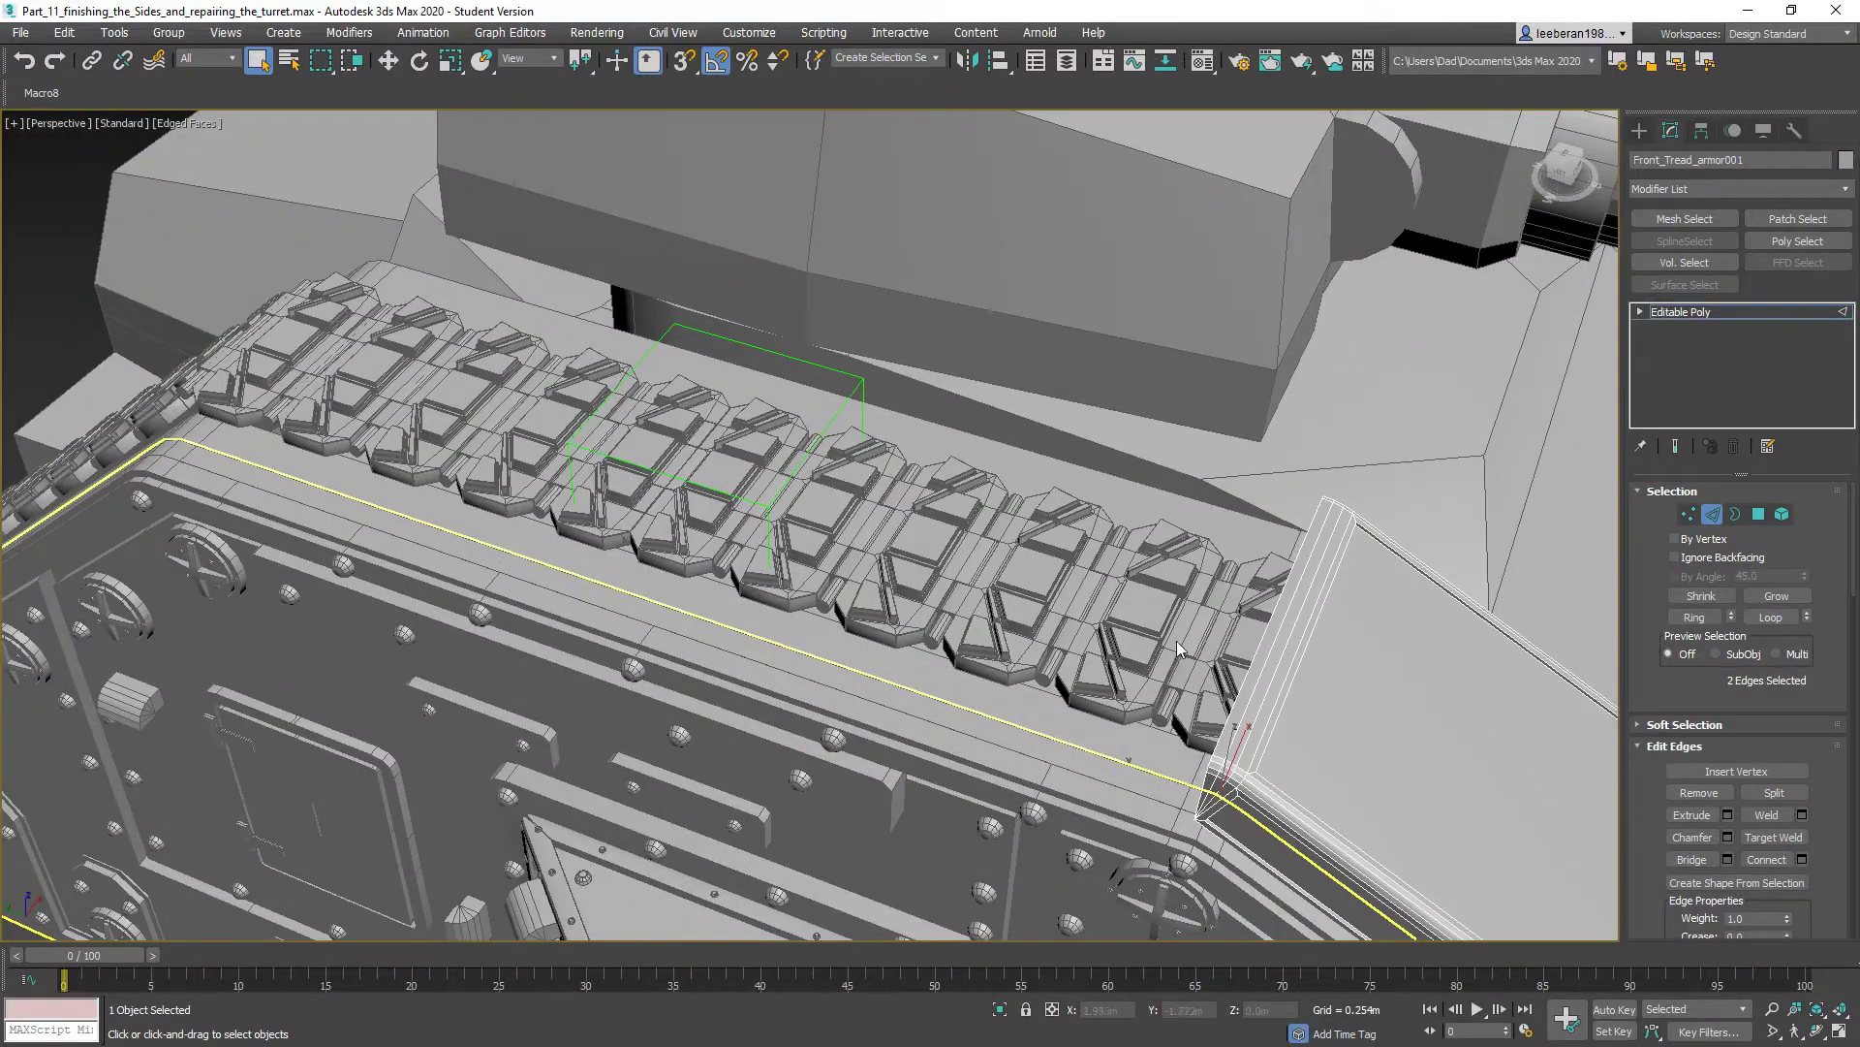
pyautogui.click(1714, 514)
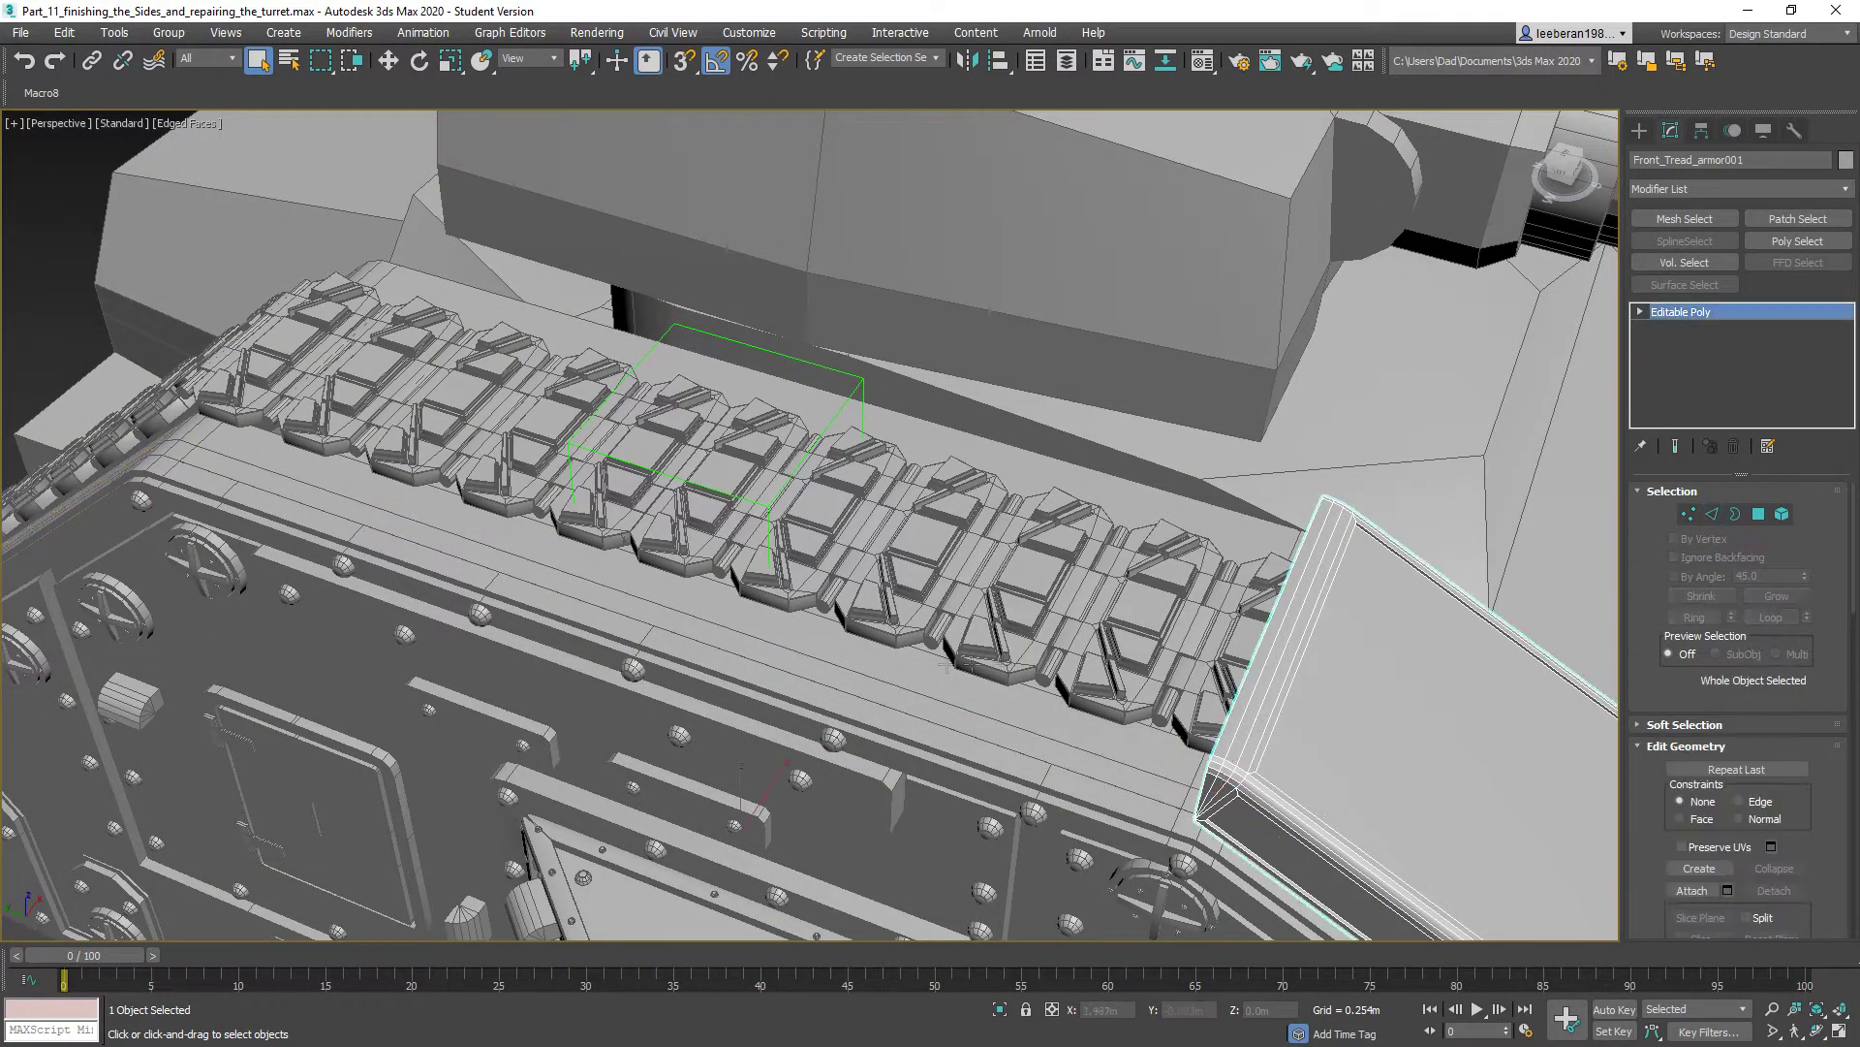
pyautogui.click(766, 622)
pyautogui.keyDown('alt'); pyautogui.moveTo(775, 635); pyautogui.dragTo(681, 640, button='middle'); pyautogui.keyUp('alt')
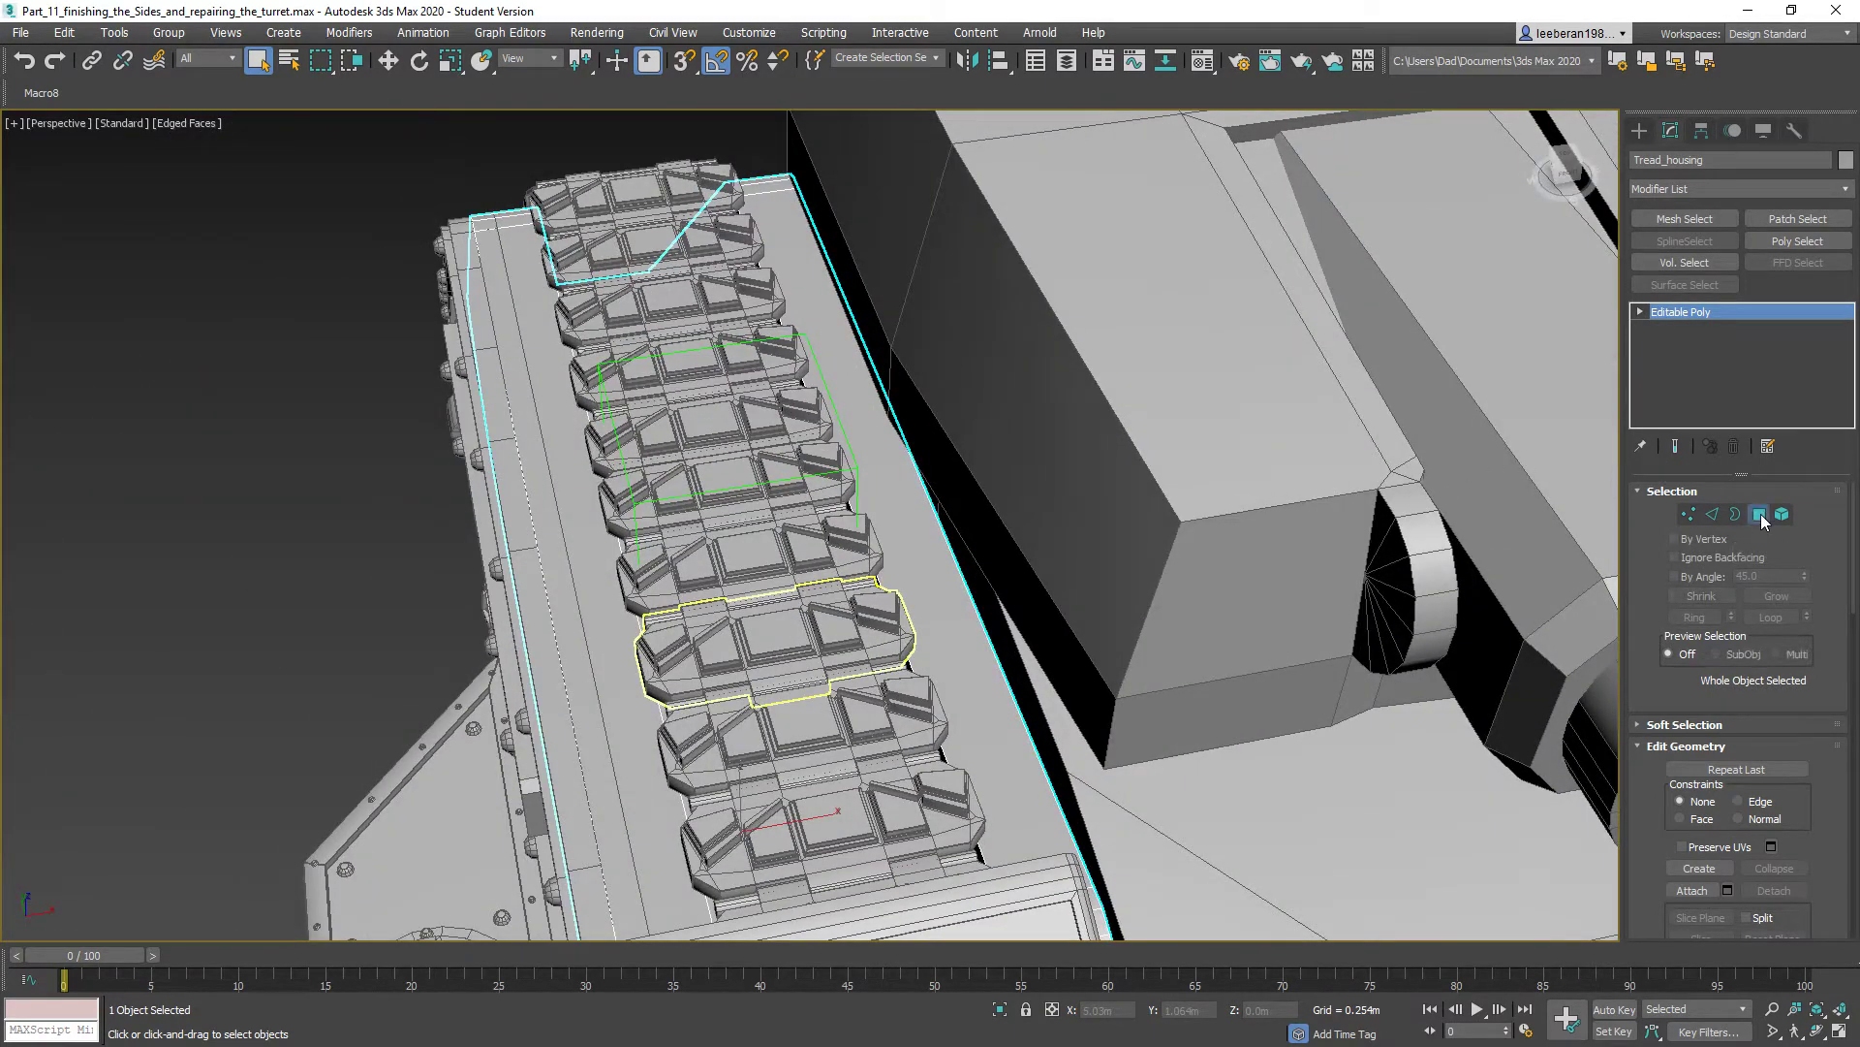
# - Clone the housing's long top polygon beside the tread straight upward as a separate, newly named object
pyautogui.click(1759, 515)
pyautogui.click(583, 530)
pyautogui.keyDown('alt'); pyautogui.moveTo(582, 529); pyautogui.dragTo(863, 400, button='middle'); pyautogui.keyUp('alt')
pyautogui.click(388, 60)
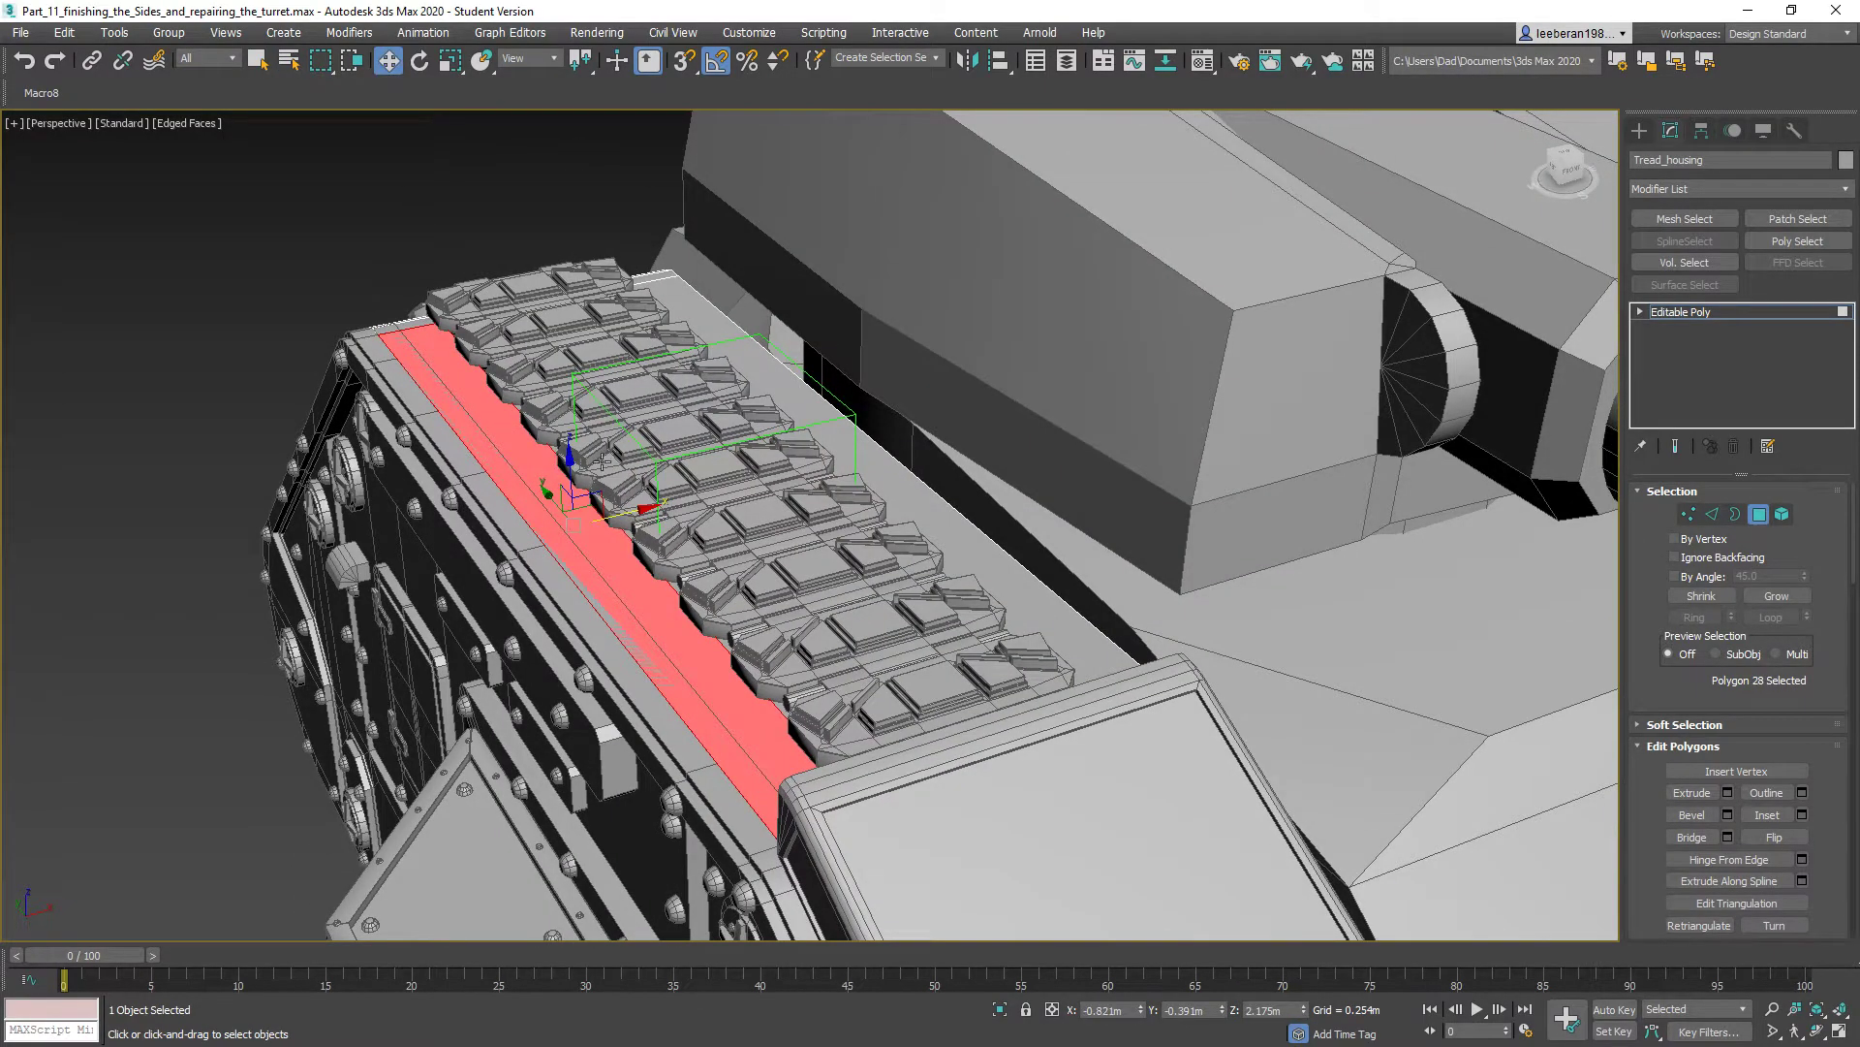
pyautogui.keyDown('shift'); pyautogui.moveTo(570, 468); pyautogui.dragTo(561, 413); pyautogui.keyUp('shift')
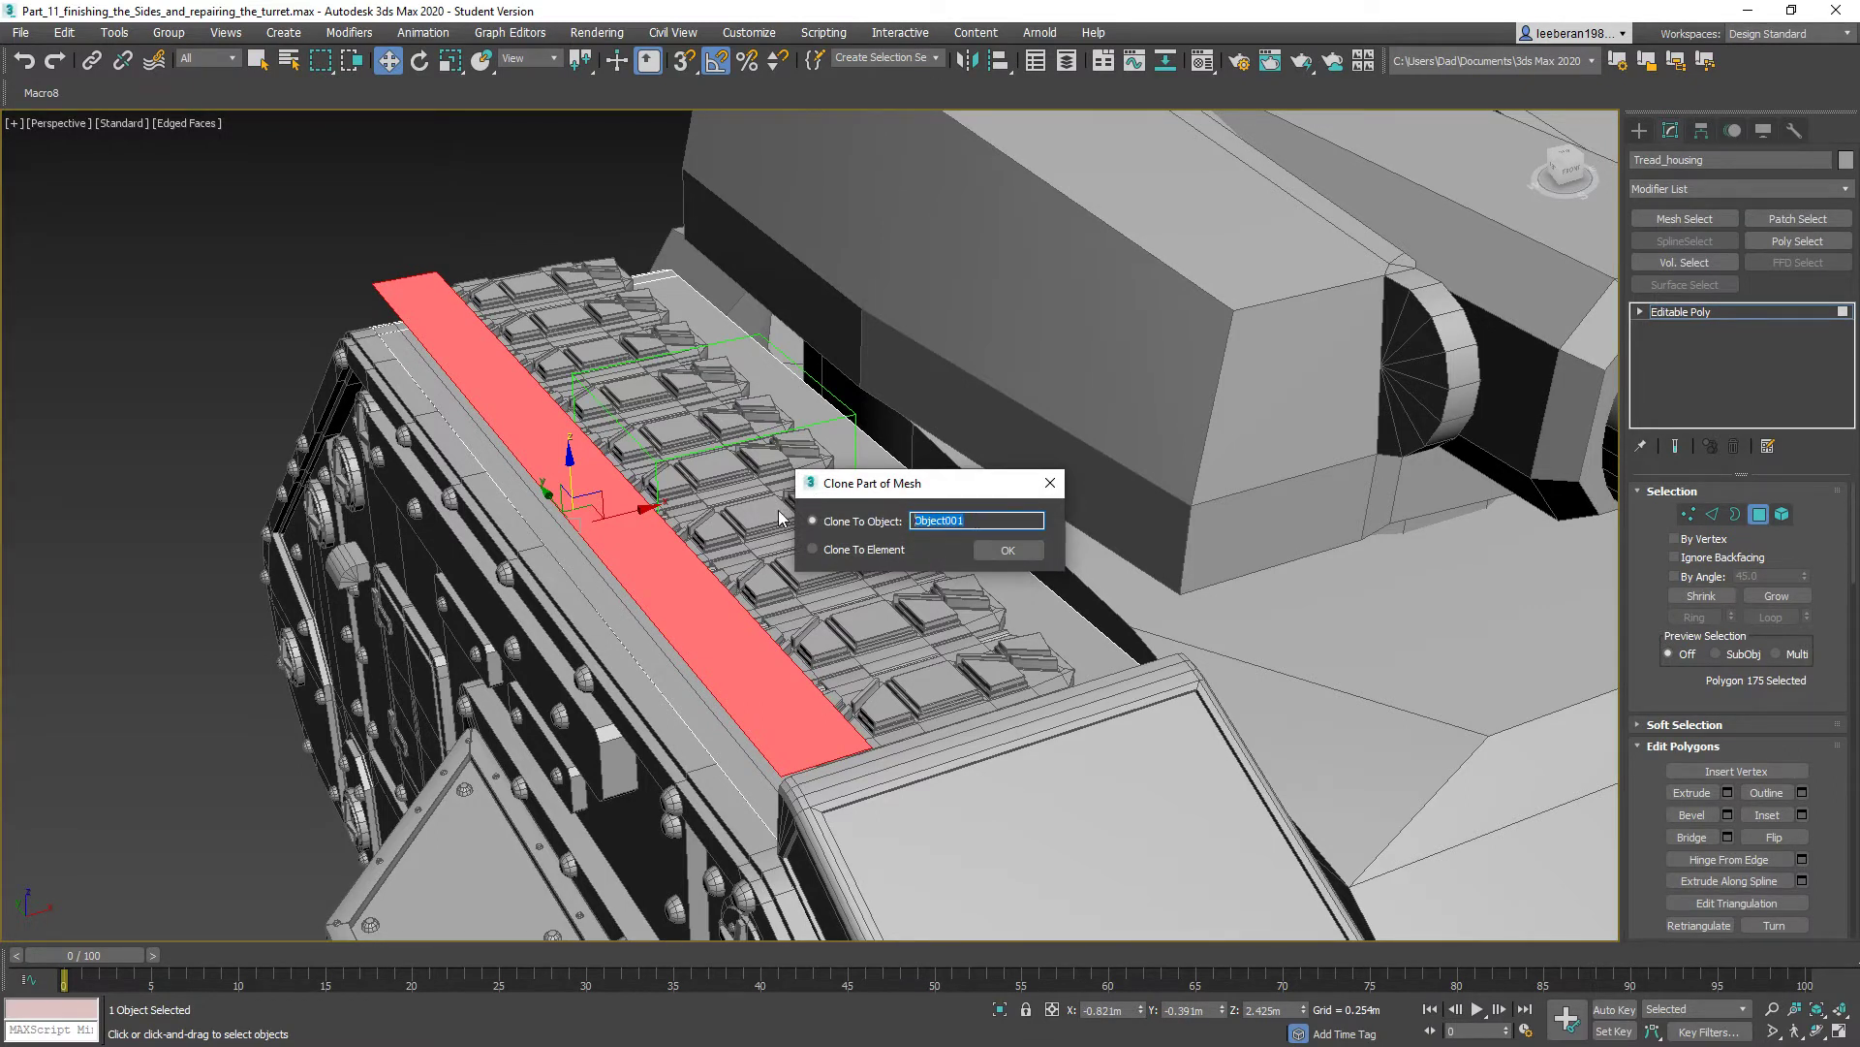
pyautogui.write('Mi')
pyautogui.click(1005, 551)
# - Examine from the side how the cloned strip's height compares with the front armor plate's upper end and the tread
pyautogui.keyDown('alt'); pyautogui.moveTo(774, 572); pyautogui.dragTo(890, 521, button='middle'); pyautogui.keyUp('alt')
pyautogui.scroll(2, 928, 474)
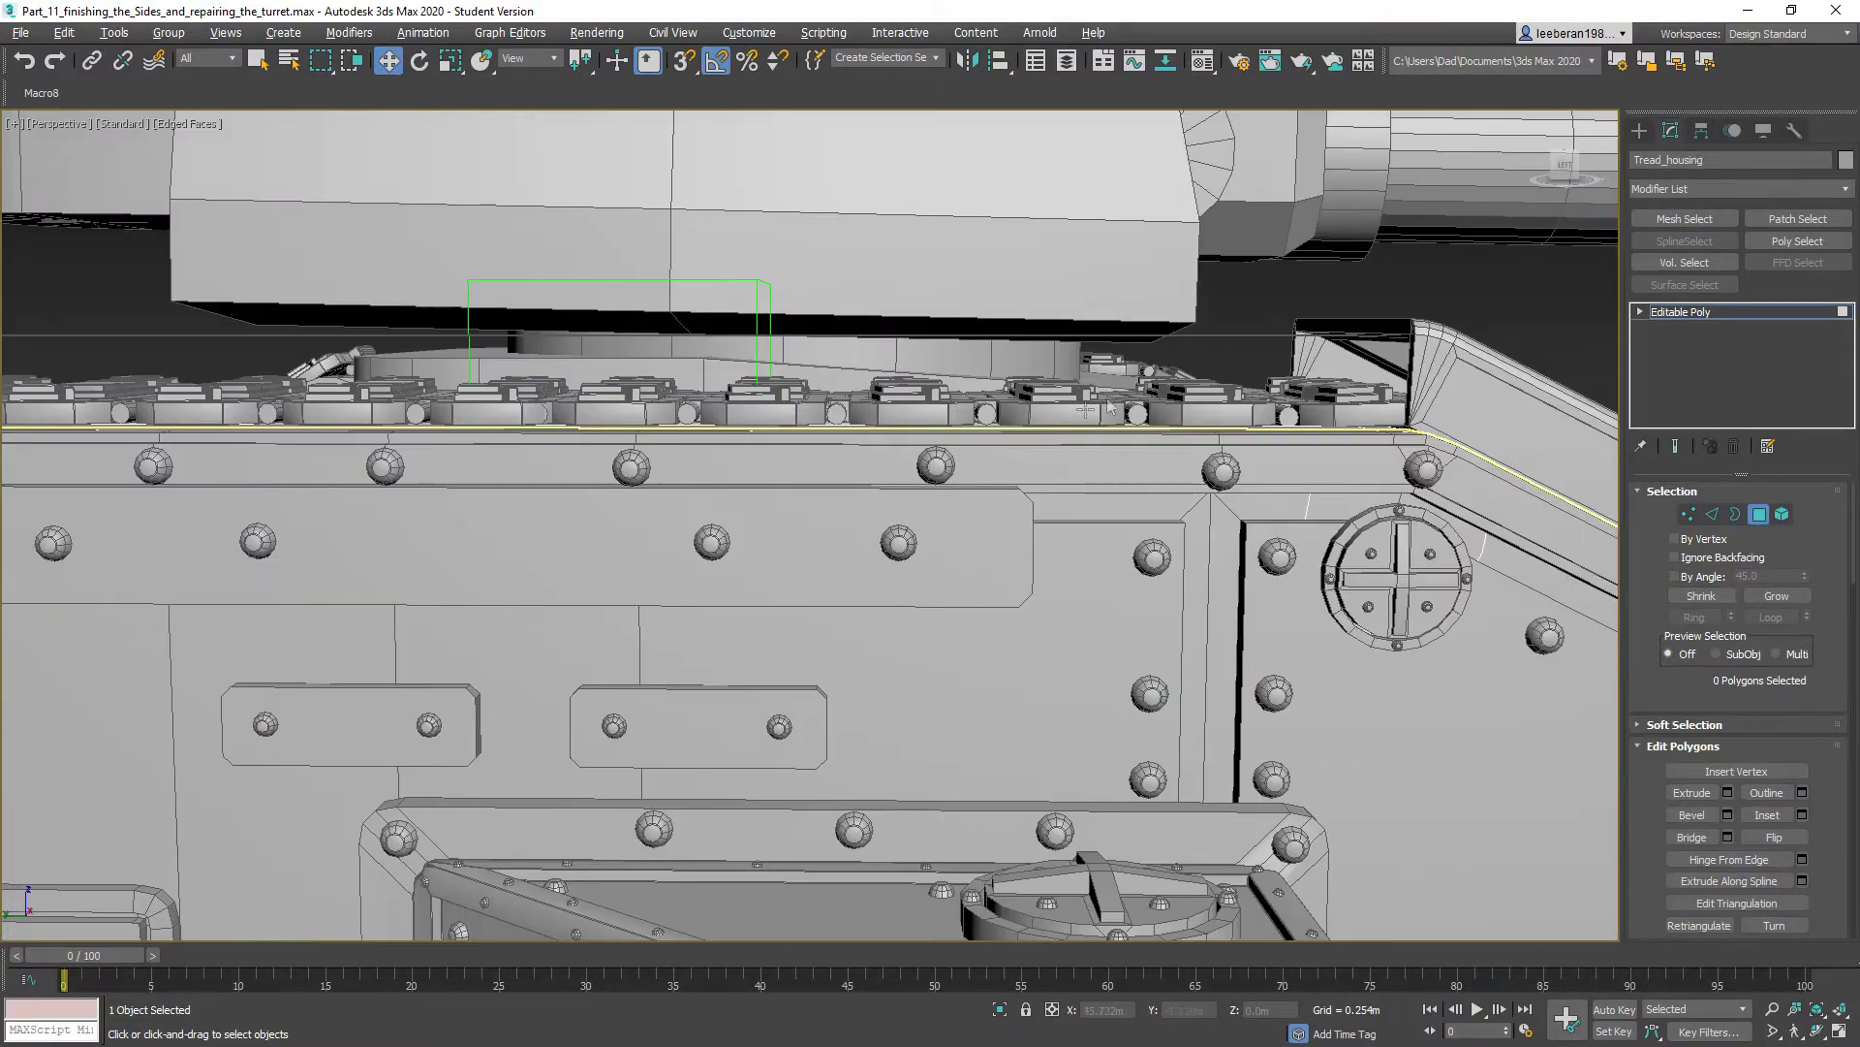
pyautogui.moveTo(1175, 371); pyautogui.dragTo(891, 391, button='middle')
pyautogui.scroll(-2, 880, 392)
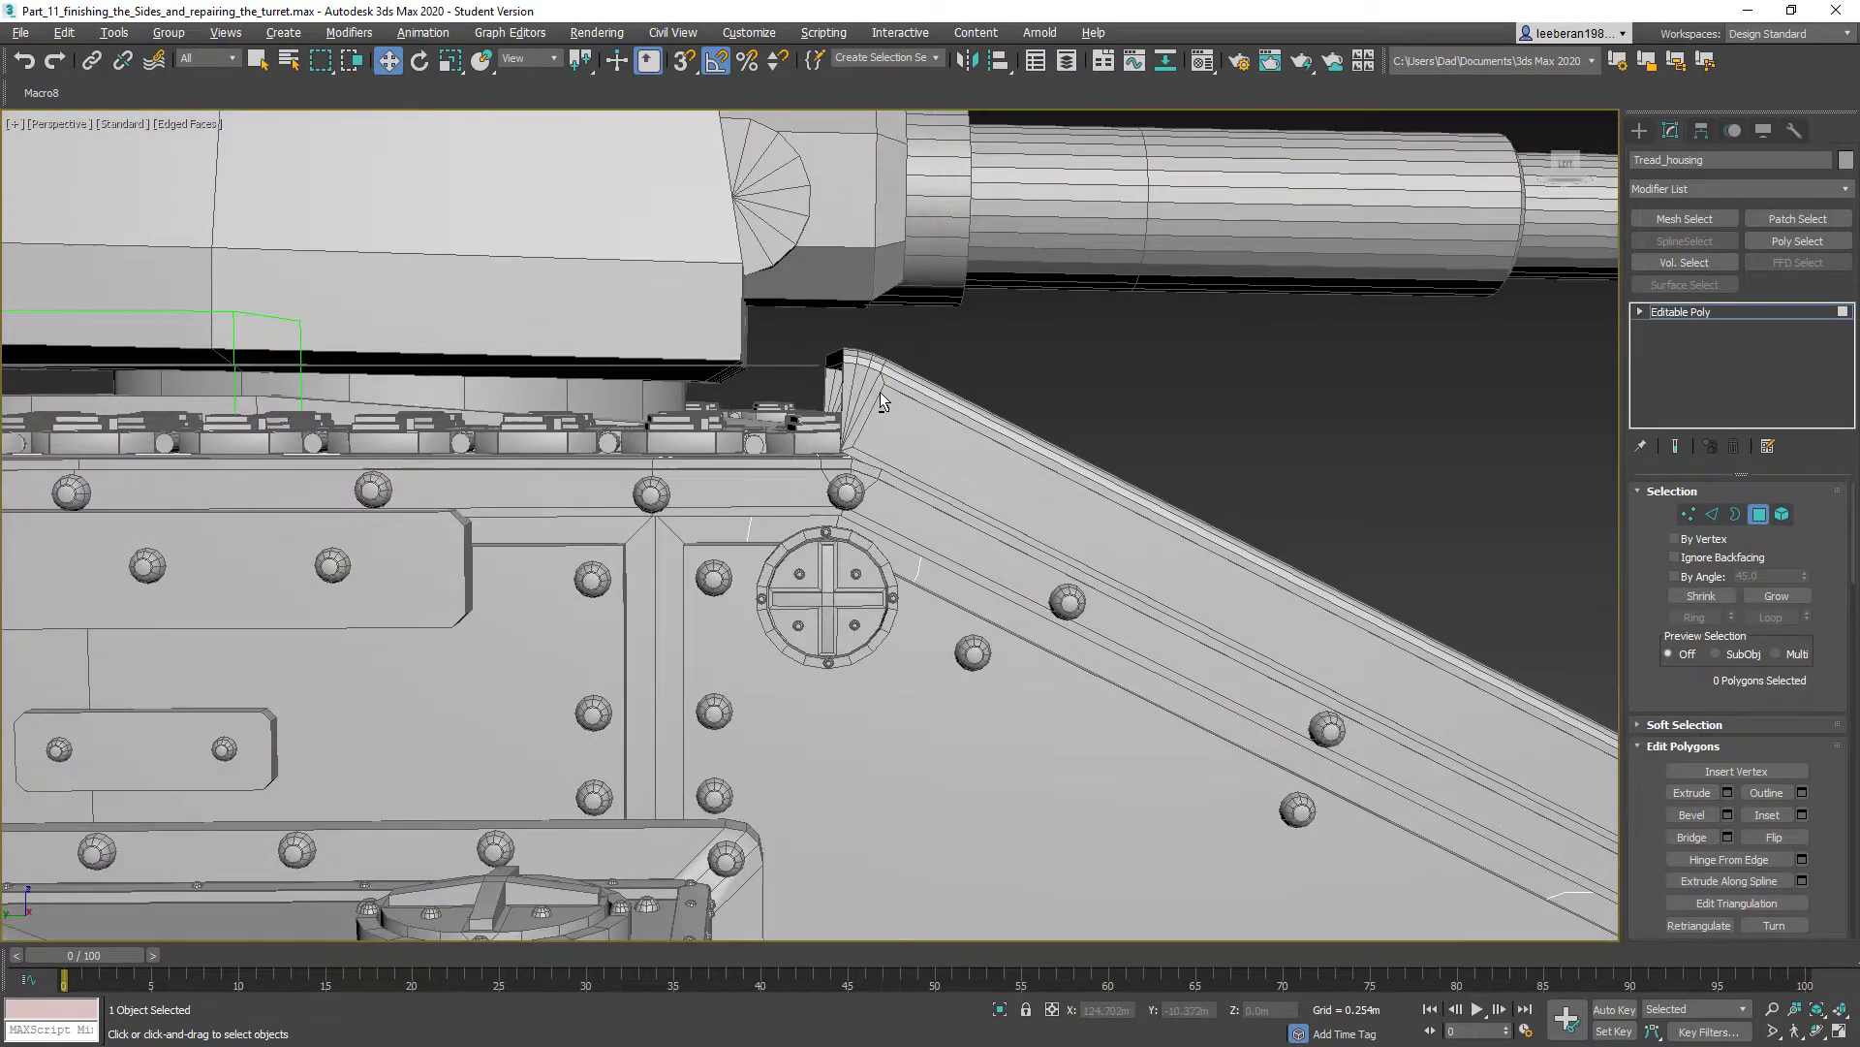
pyautogui.scroll(3, 874, 390)
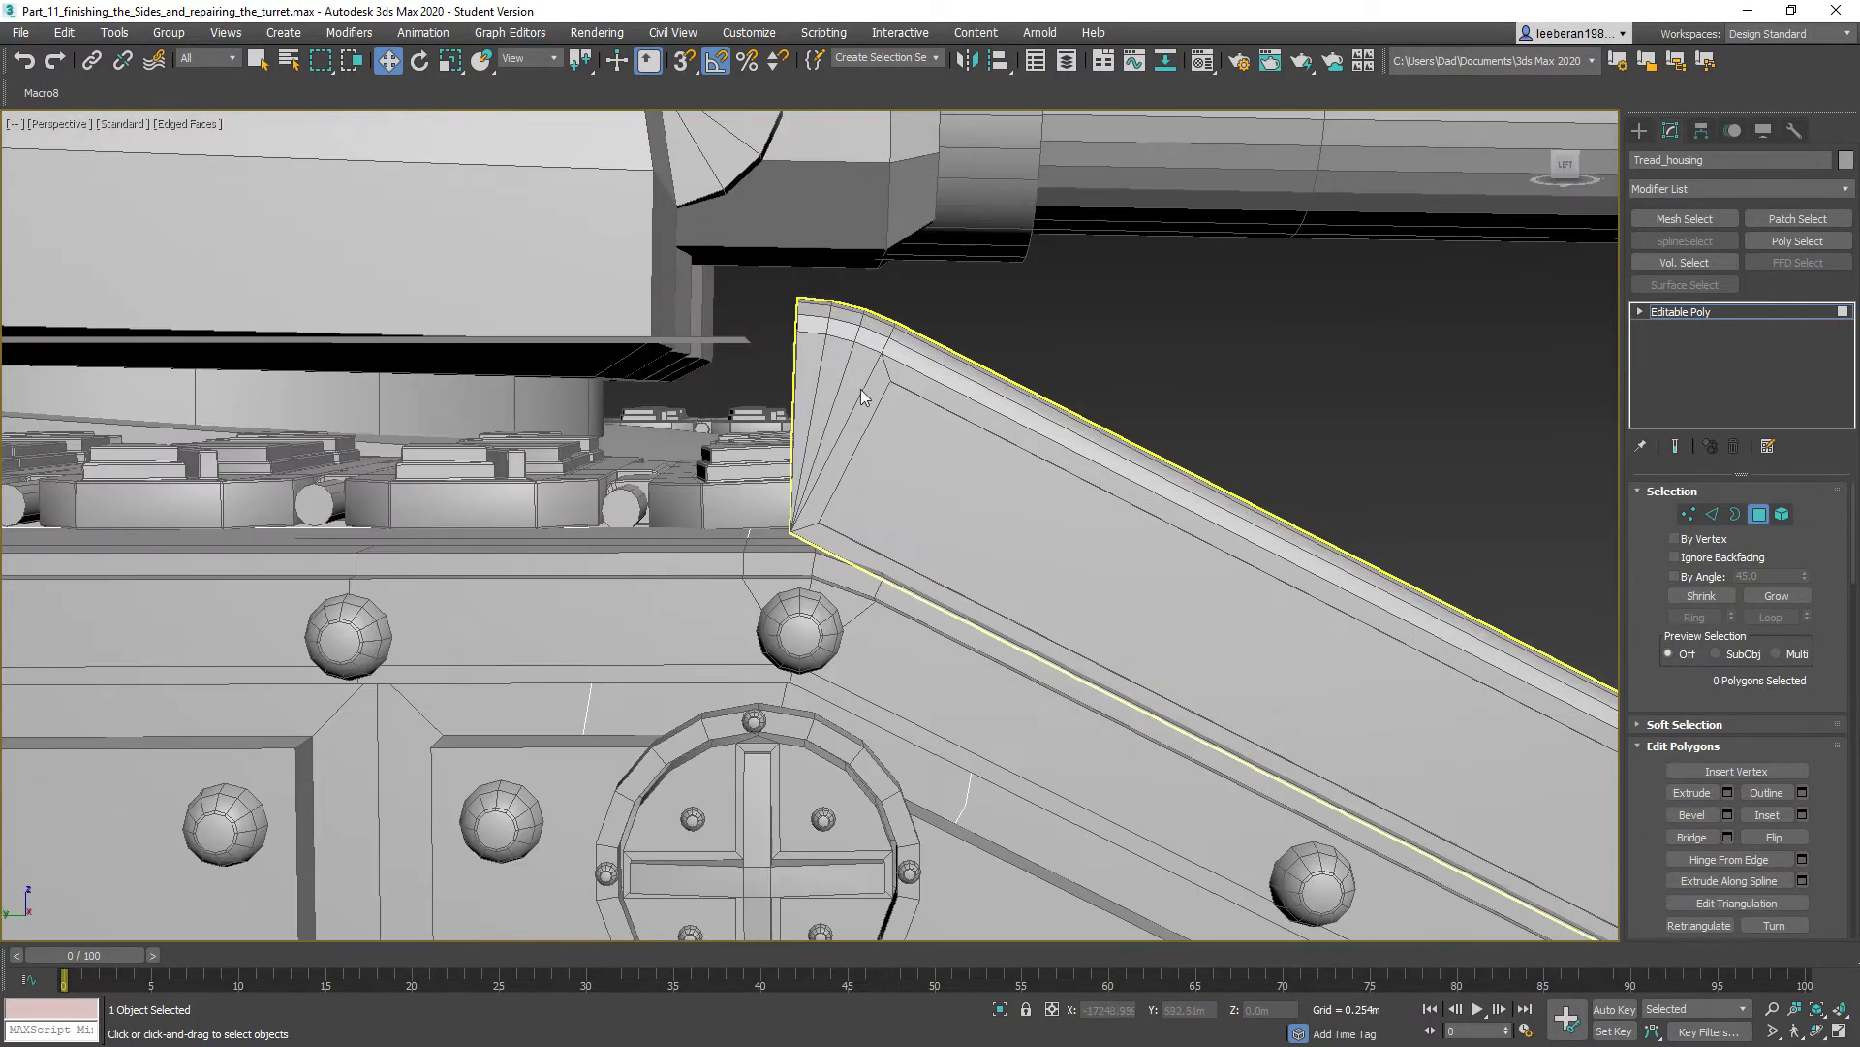
pyautogui.keyDown('alt'); pyautogui.moveTo(858, 388); pyautogui.dragTo(801, 403, button='middle'); pyautogui.keyUp('alt')
pyautogui.scroll(-5, 800, 403)
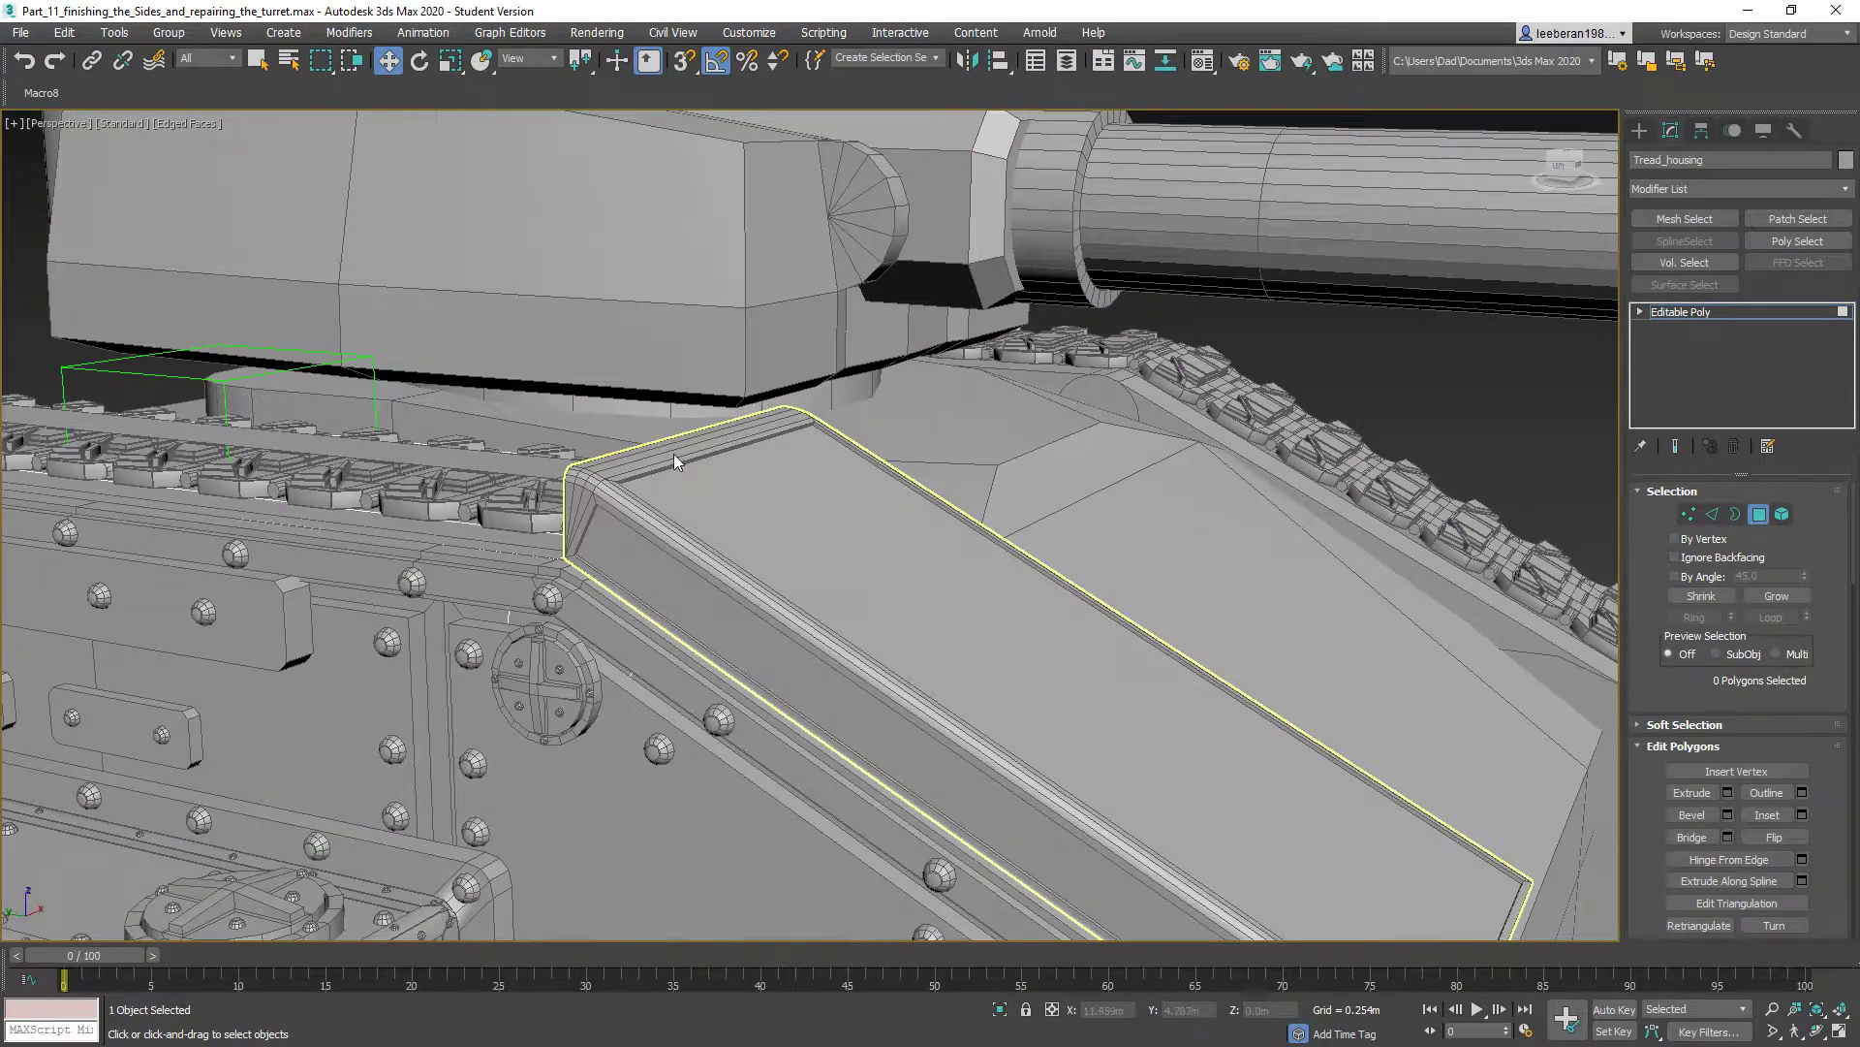
pyautogui.moveTo(673, 454); pyautogui.dragTo(1061, 548, button='middle')
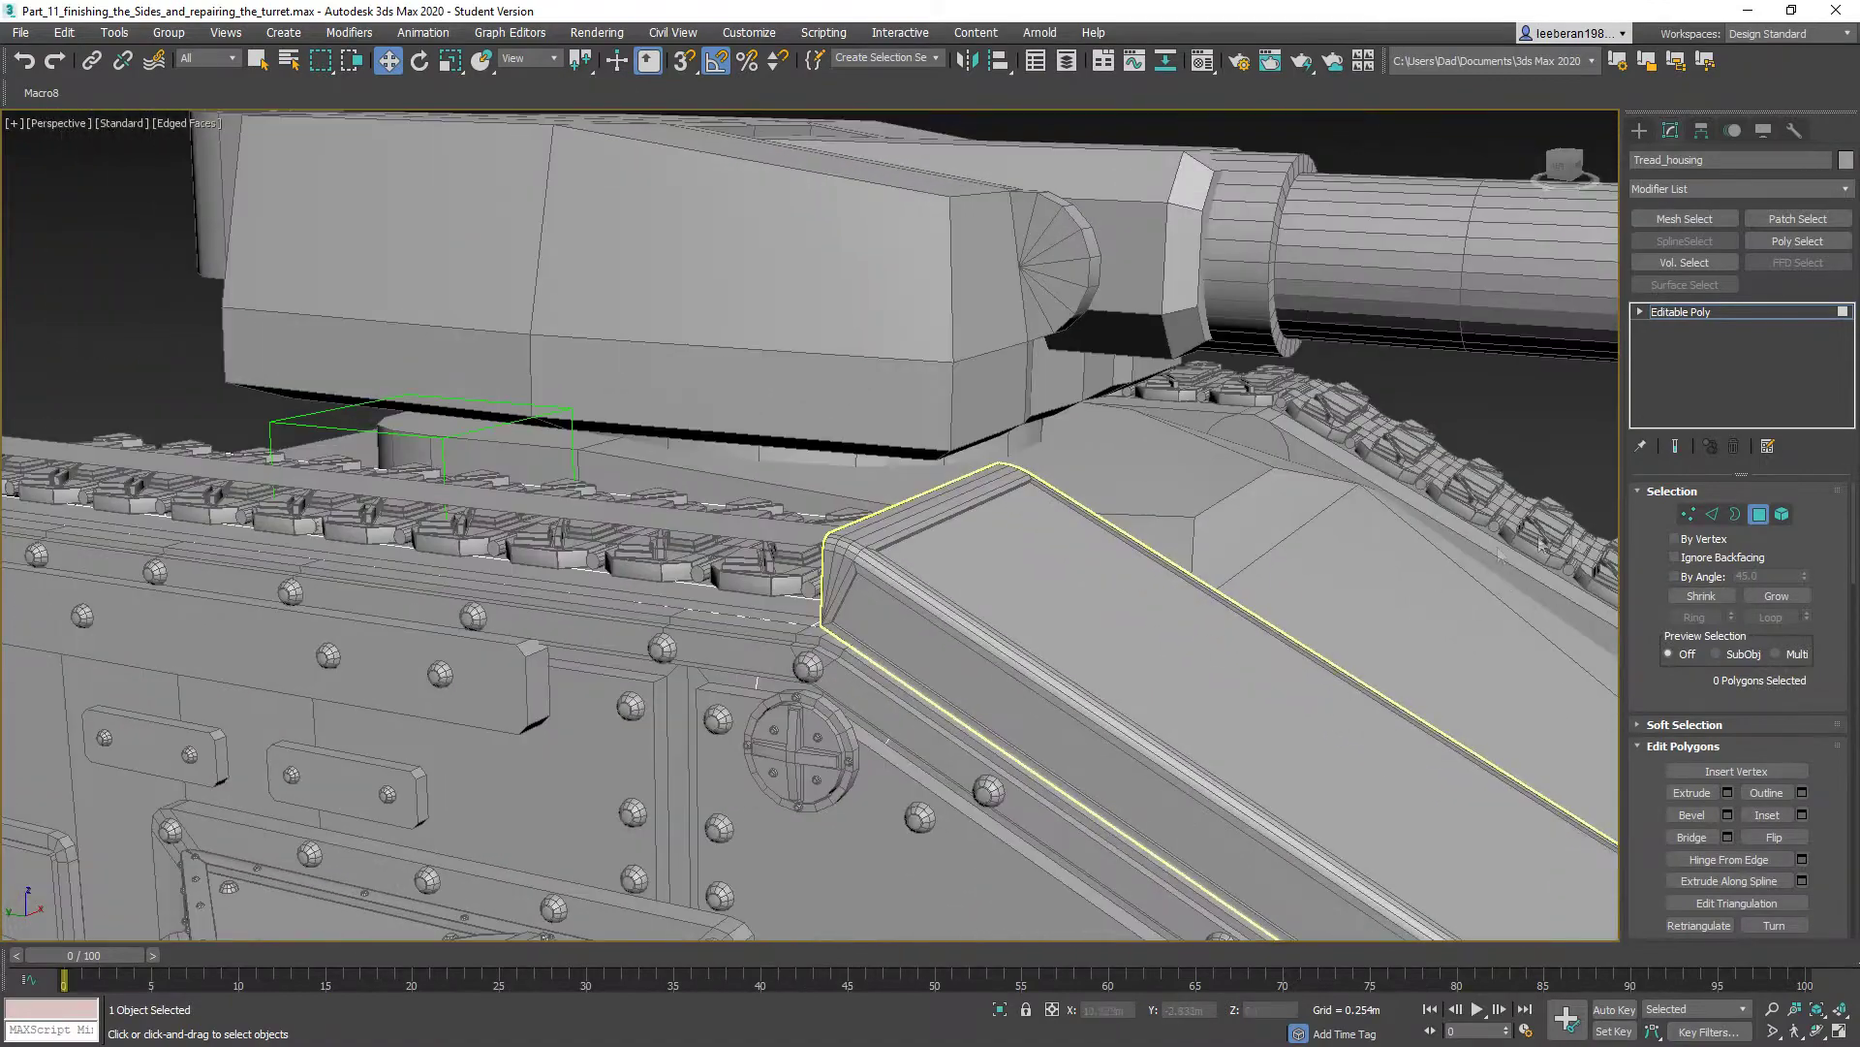
# - Extrude the cloned strip's polygon above the tread upward by 0.254 m, and lower its top face to leave only a thin plate
pyautogui.click(1758, 515)
pyautogui.keyDown('alt'); pyautogui.moveTo(591, 495); pyautogui.dragTo(581, 550, button='middle'); pyautogui.keyUp('alt')
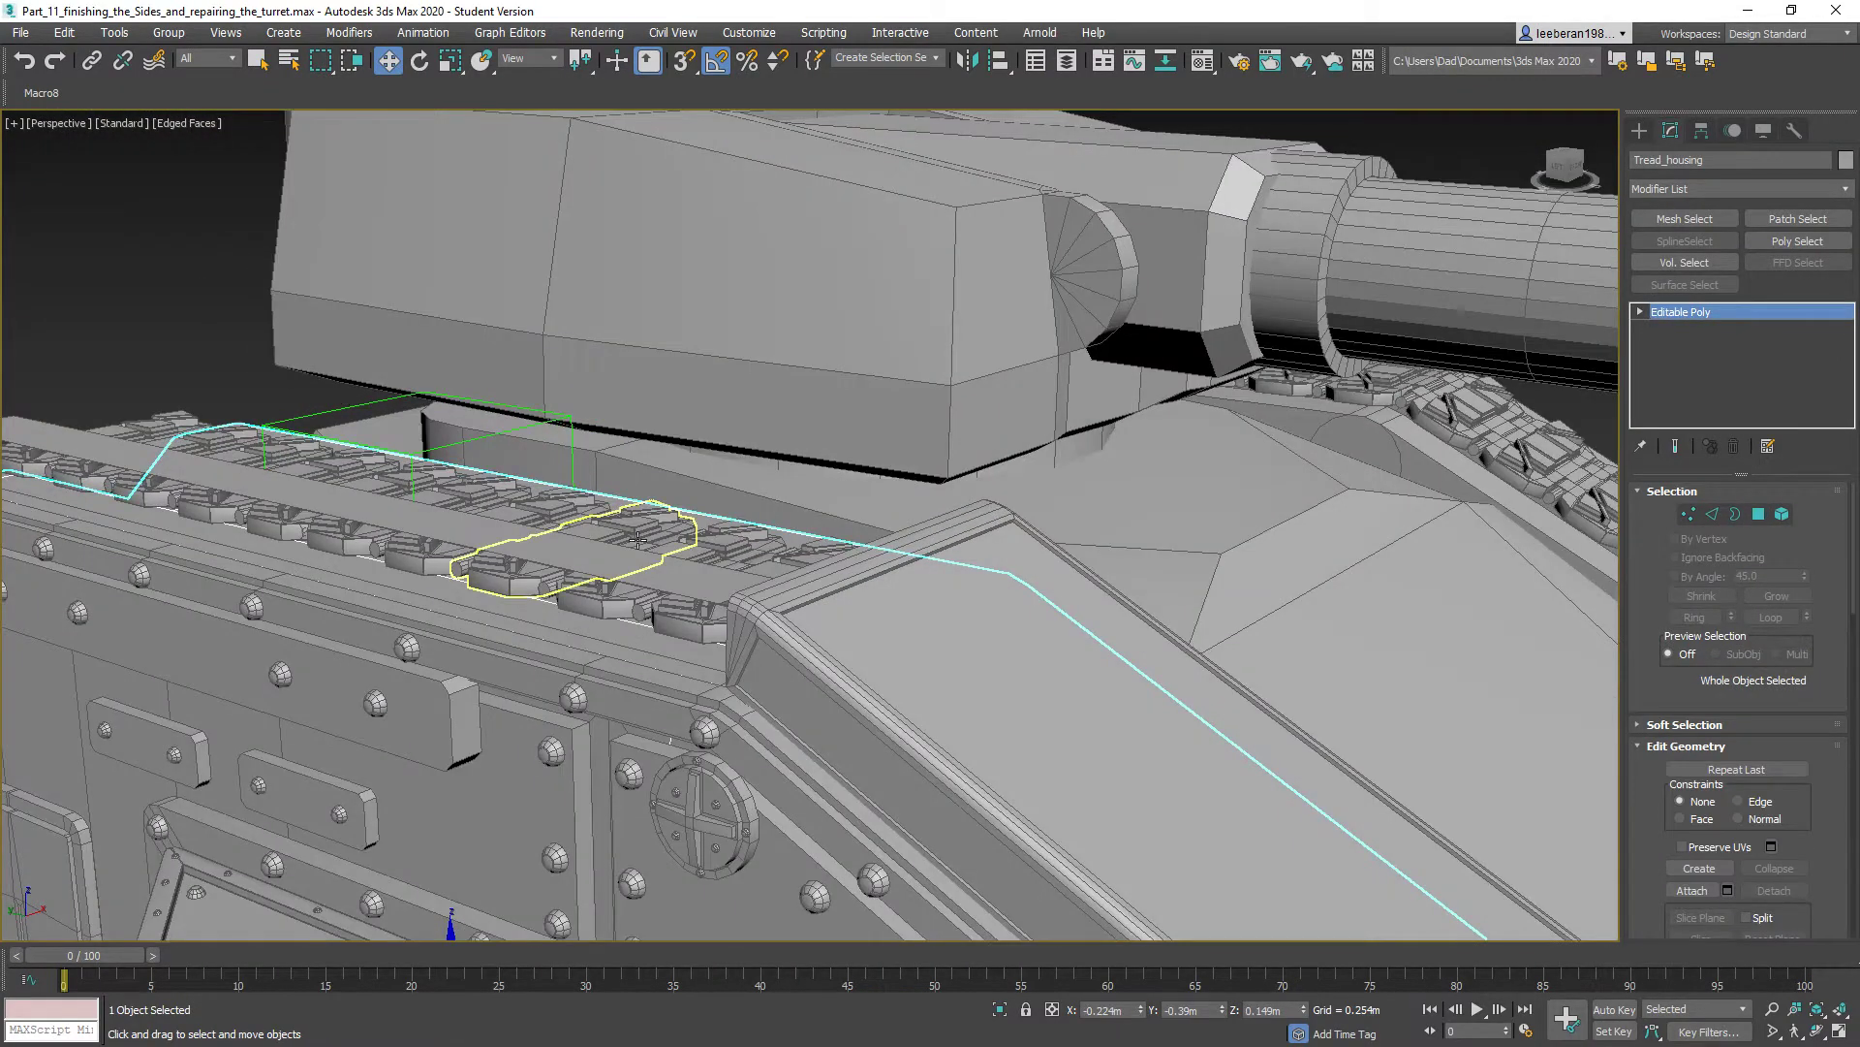
pyautogui.click(582, 549)
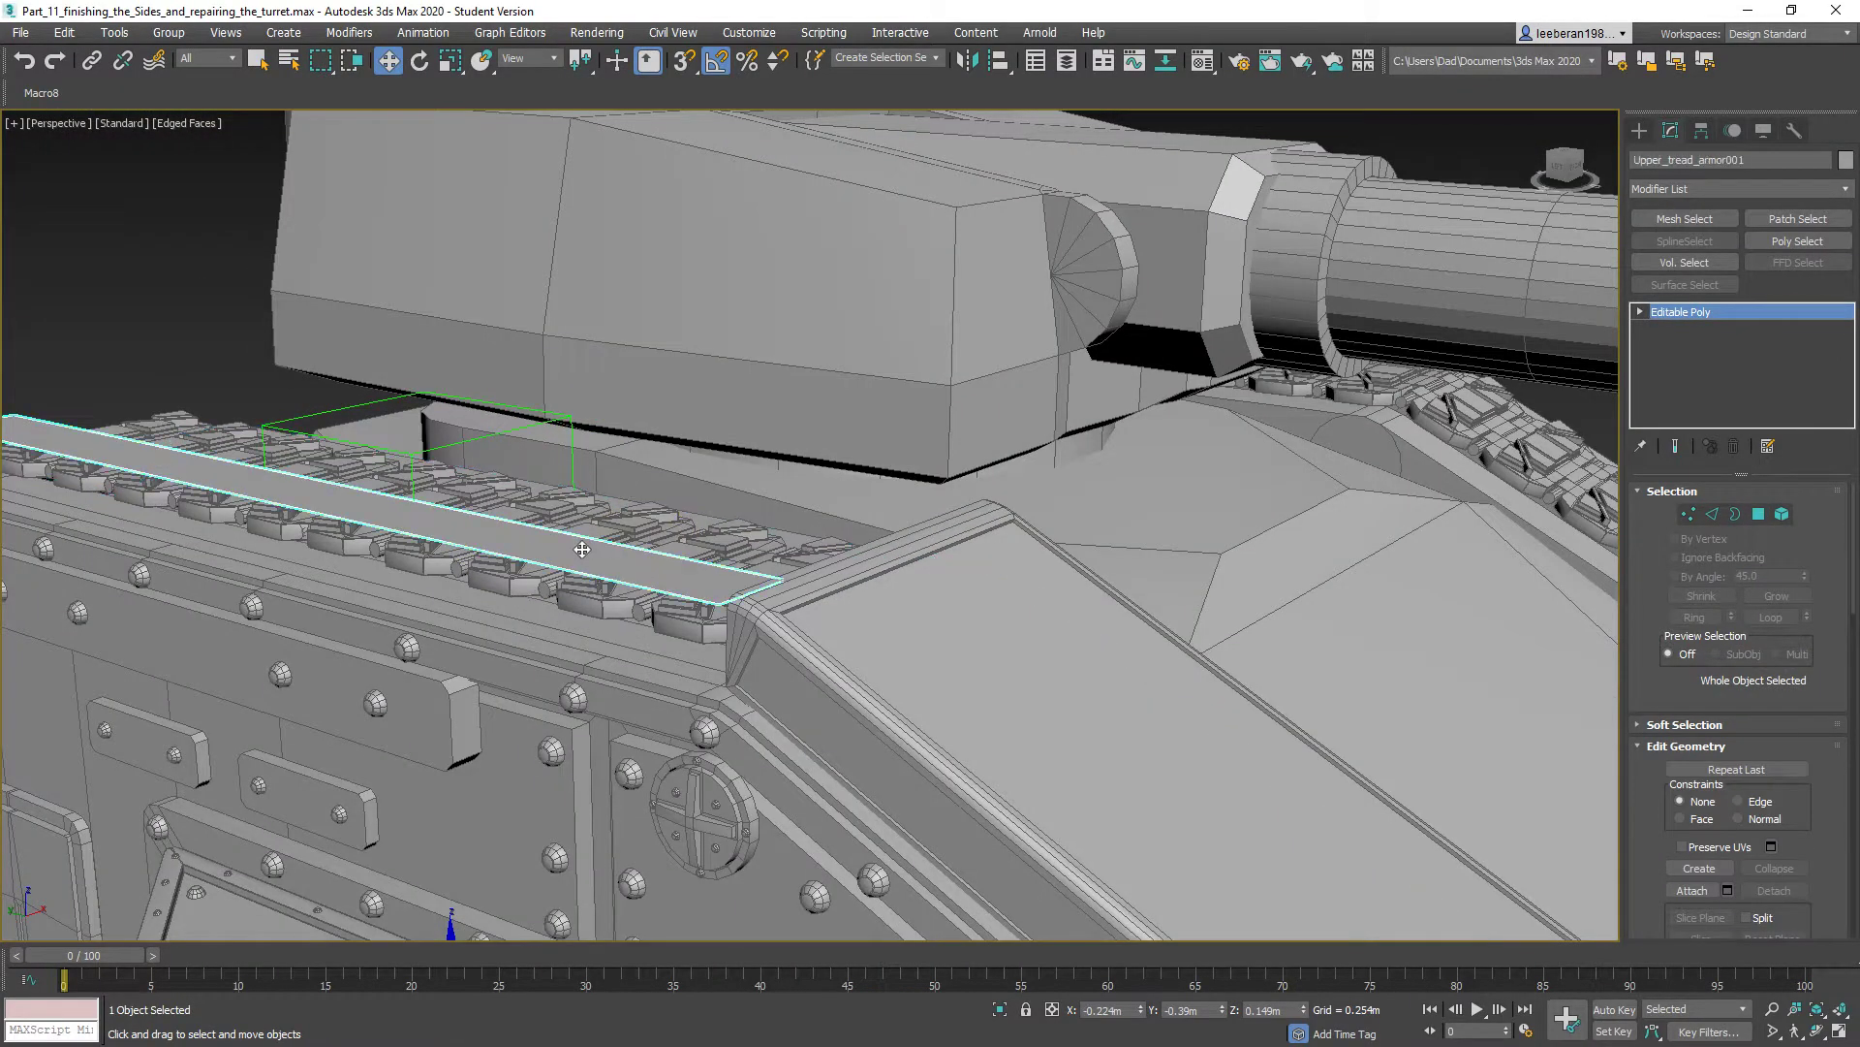
pyautogui.click(1758, 514)
pyautogui.click(557, 575)
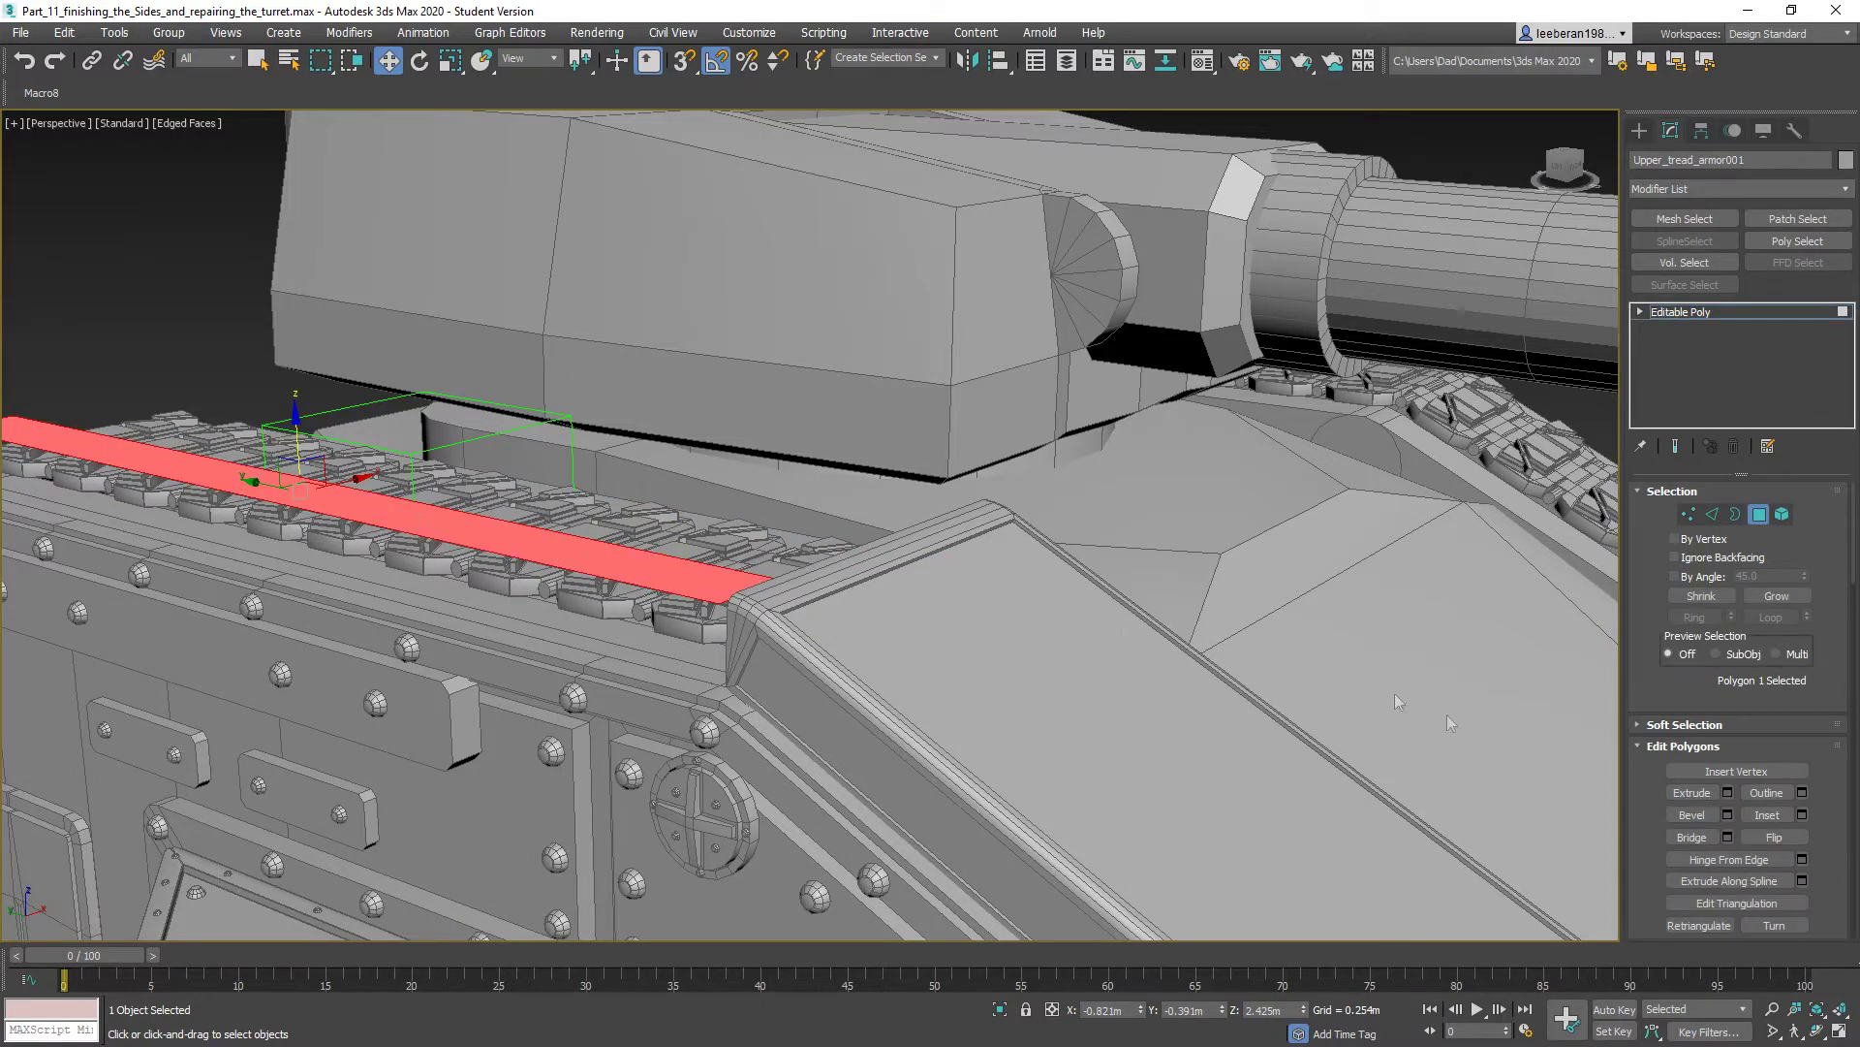
pyautogui.click(1728, 792)
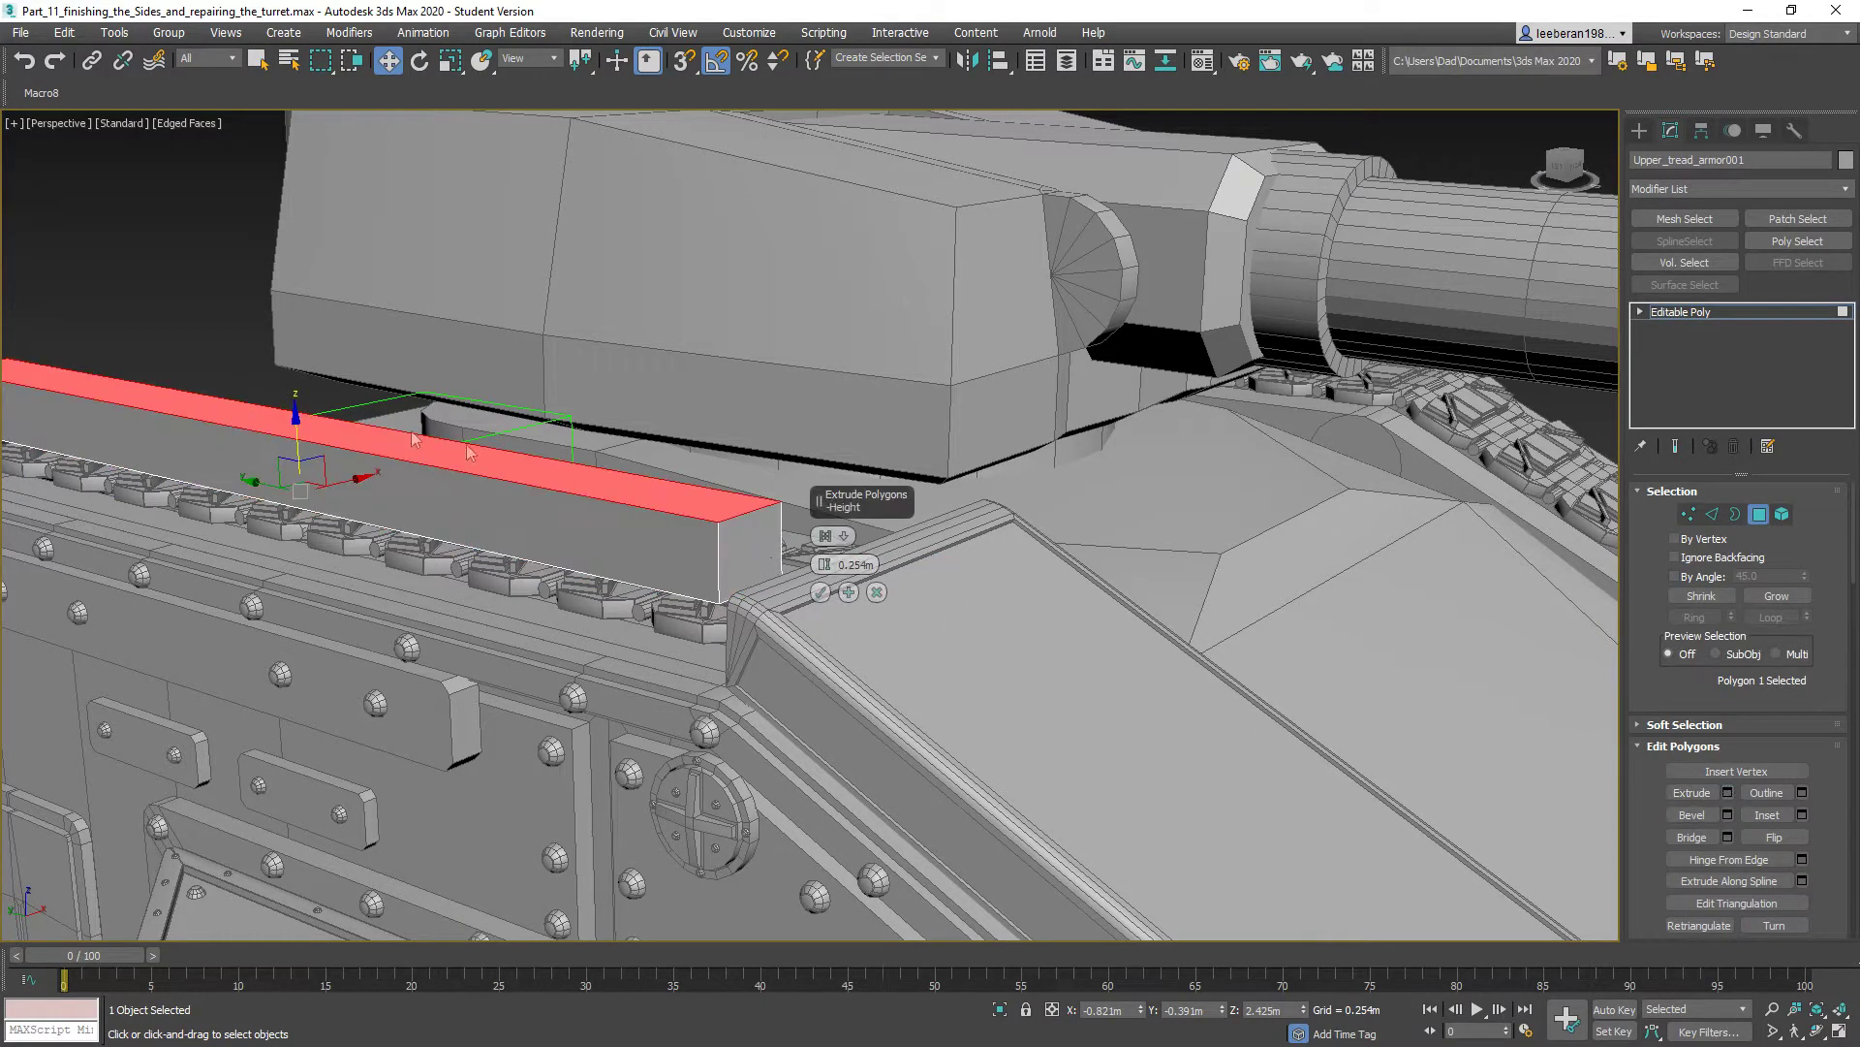
pyautogui.click(822, 592)
pyautogui.moveTo(289, 350); pyautogui.dragTo(253, 413)
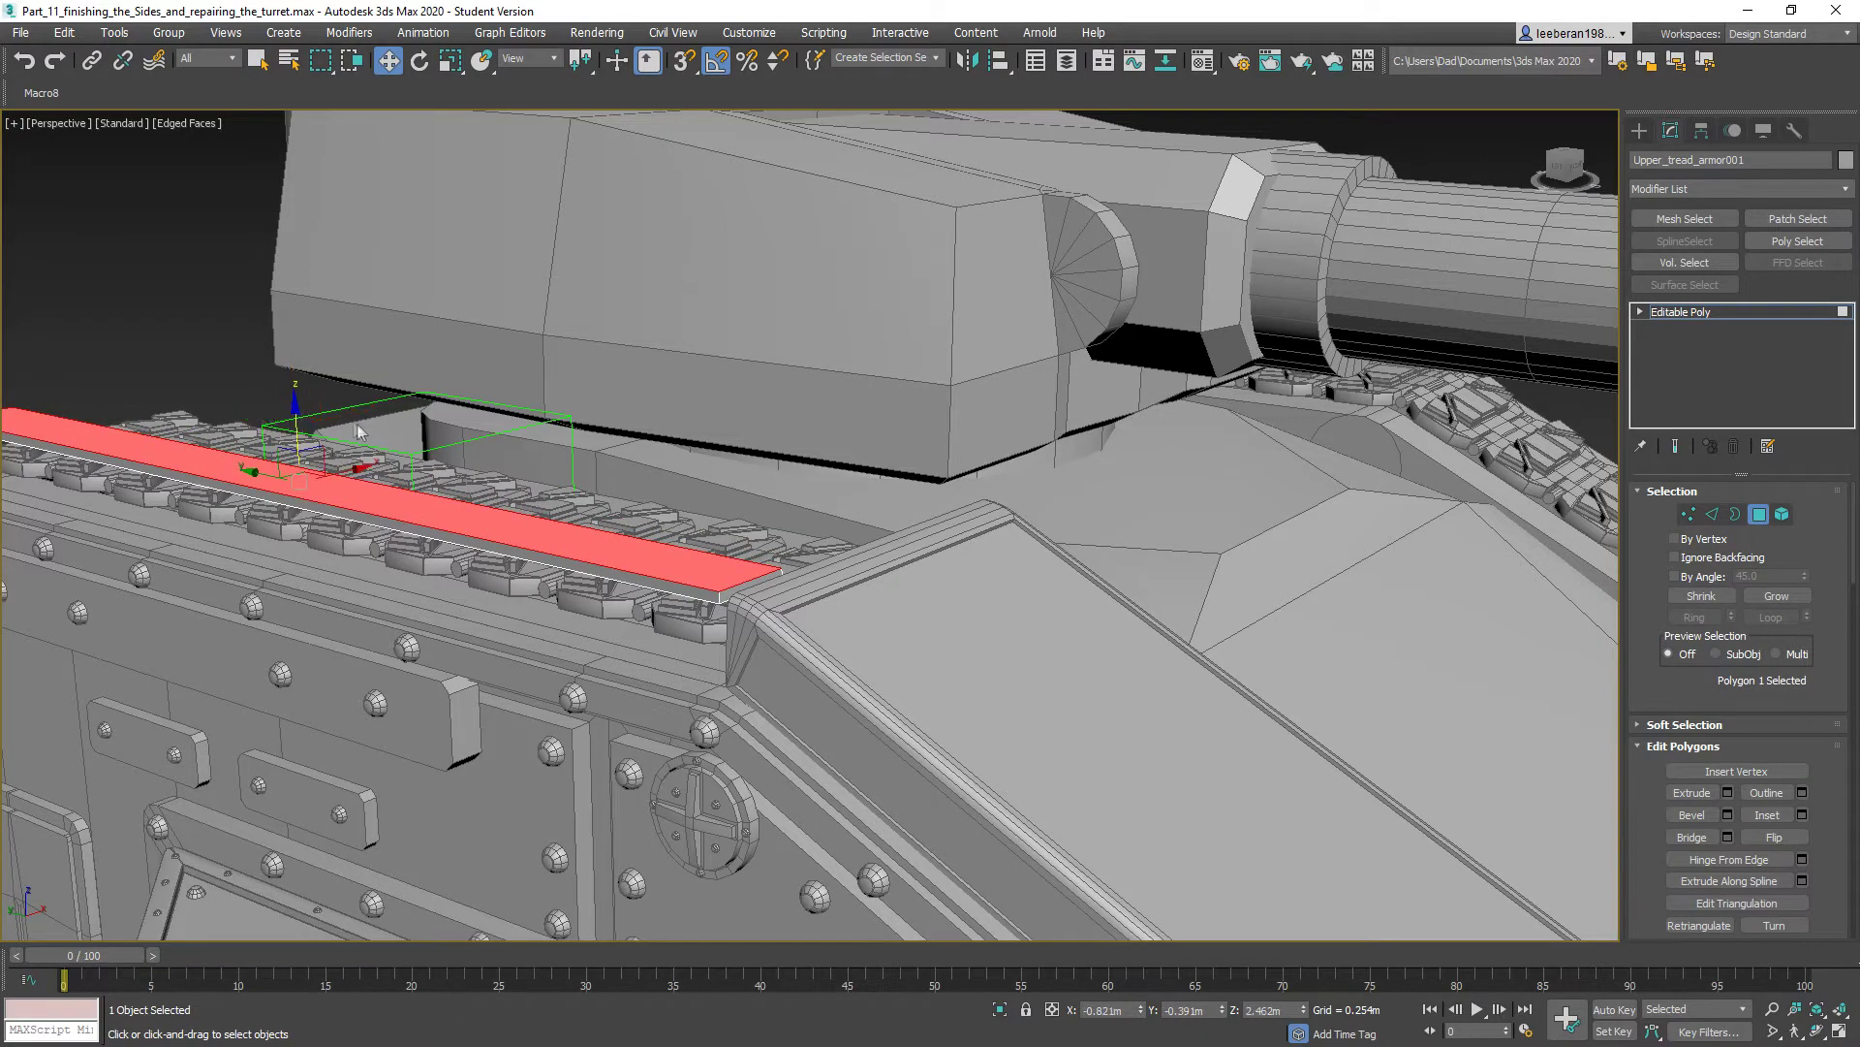
# - Widen the plate across the tread by moving its narrow inner side face to X about 0.384 m, matching the front armor plate's edge
pyautogui.keyDown('alt'); pyautogui.moveTo(357, 426); pyautogui.dragTo(226, 441, button='middle'); pyautogui.keyUp('alt')
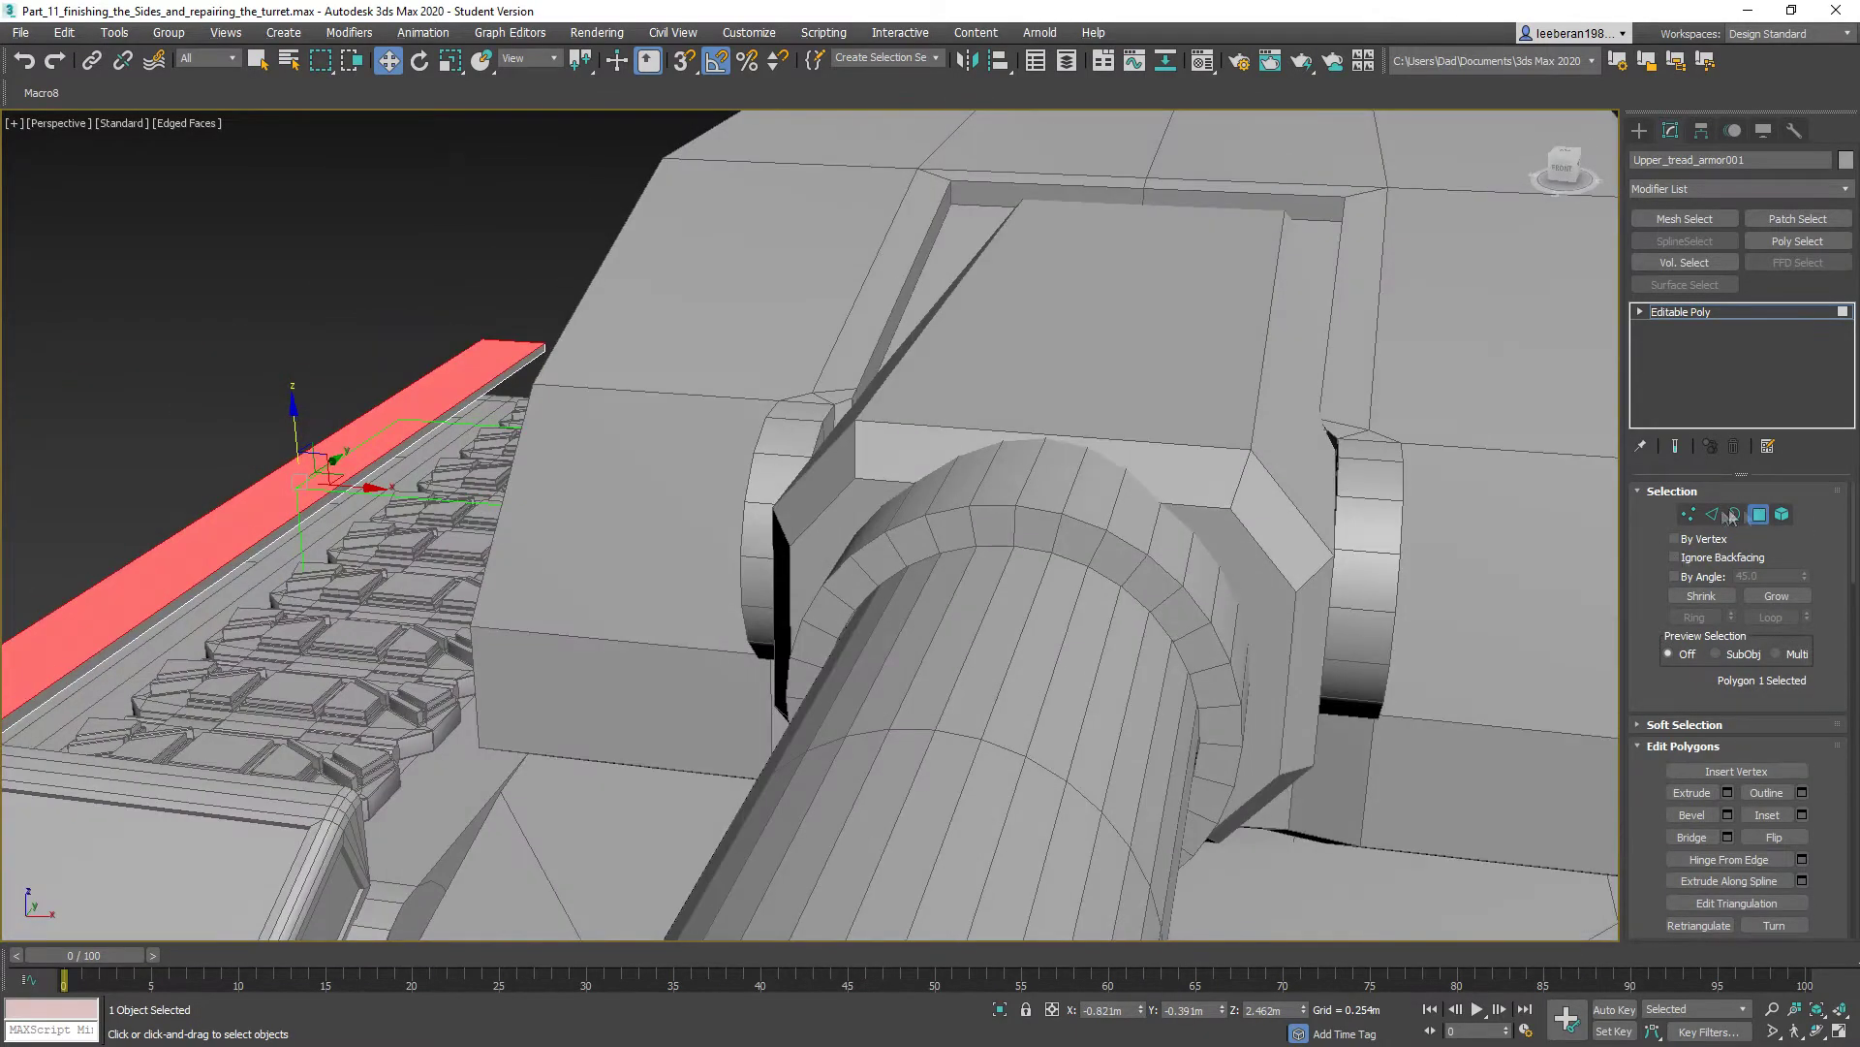
pyautogui.click(156, 618)
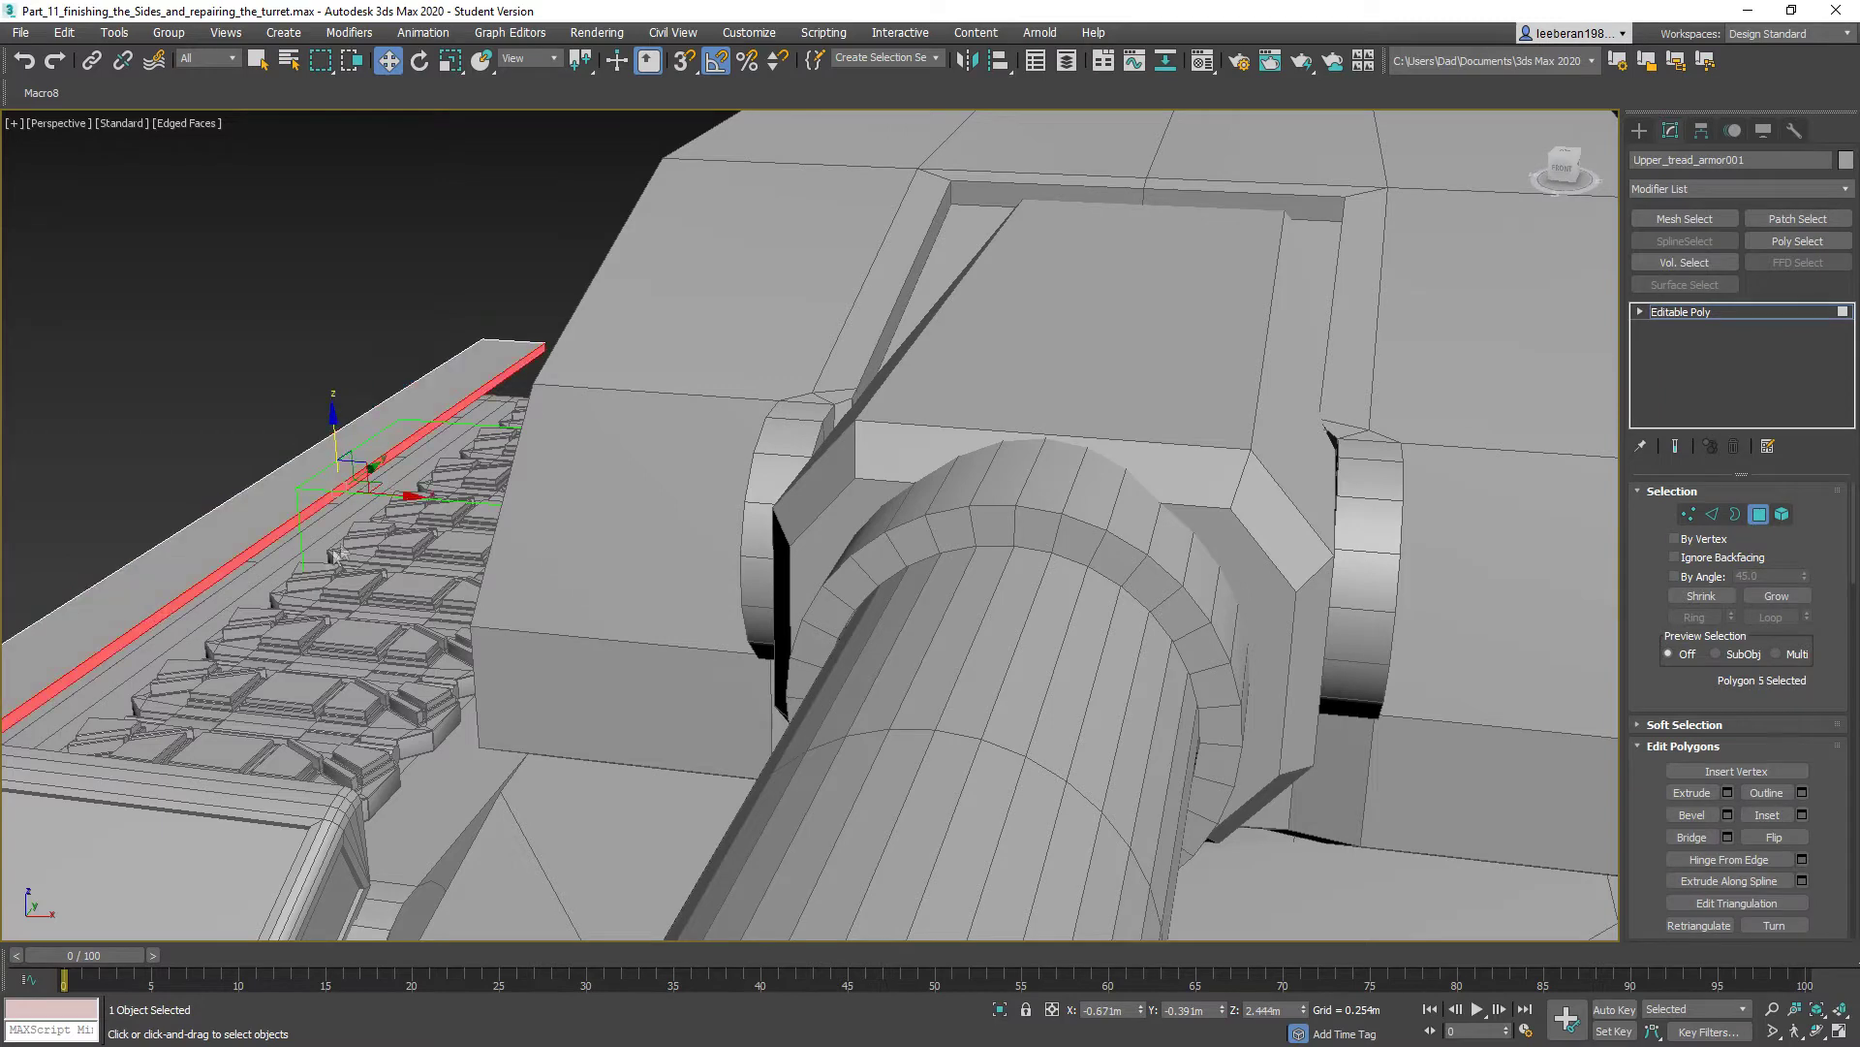
pyautogui.moveTo(391, 496); pyautogui.dragTo(667, 592)
pyautogui.keyDown('alt'); pyautogui.moveTo(425, 618); pyautogui.dragTo(478, 635, button='middle'); pyautogui.keyUp('alt')
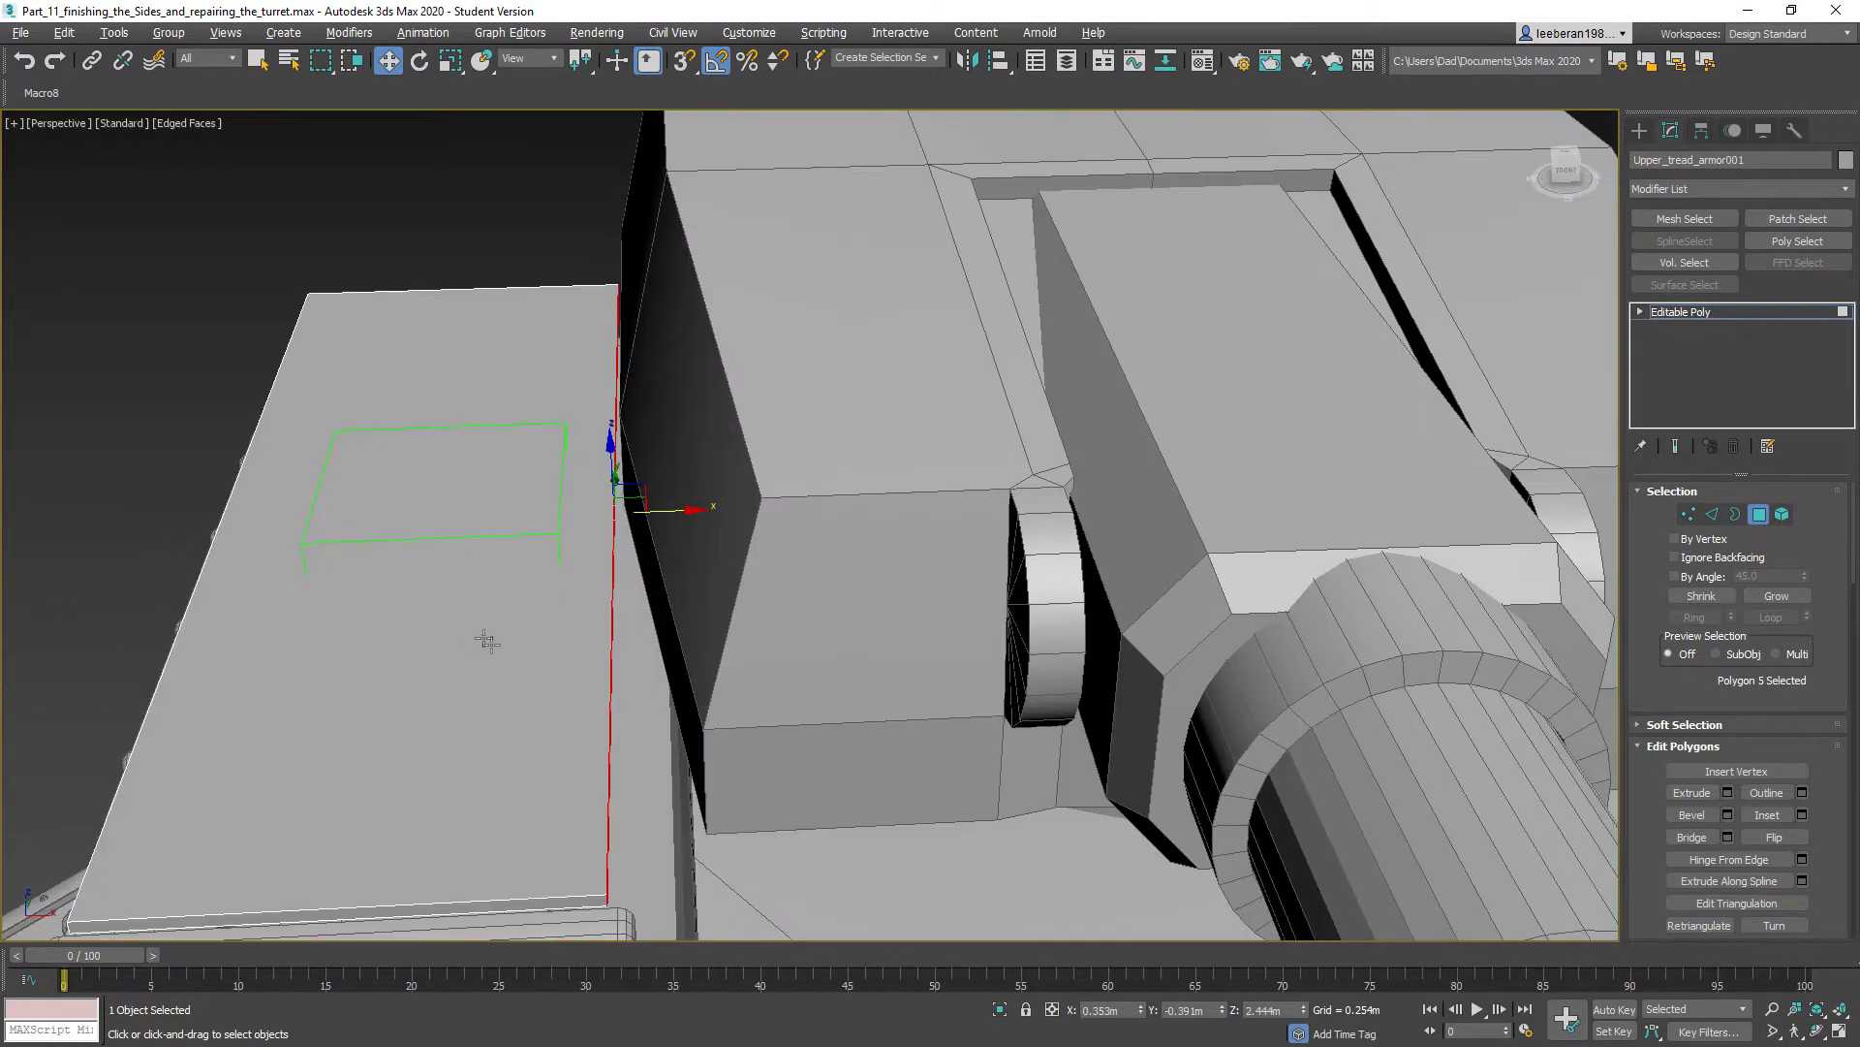
pyautogui.moveTo(504, 727); pyautogui.dragTo(630, 660, button='middle')
pyautogui.scroll(4, 683, 651)
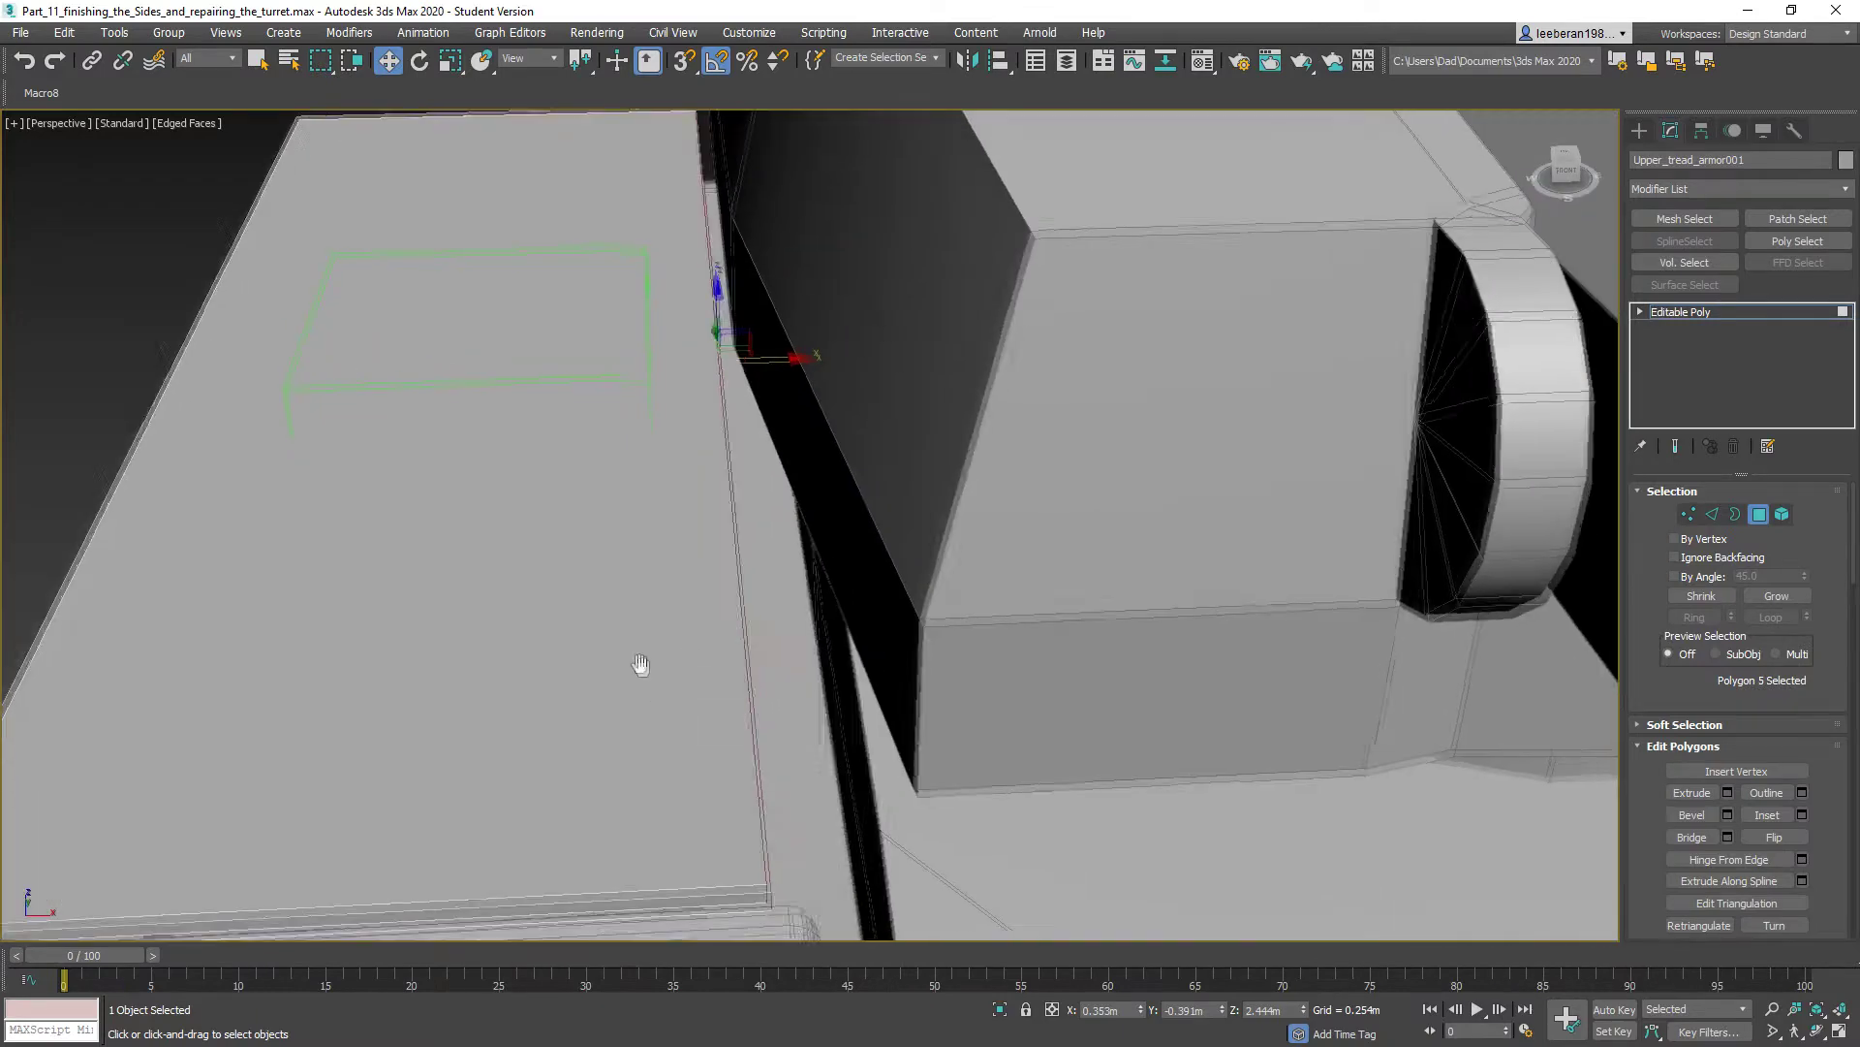
pyautogui.moveTo(760, 304); pyautogui.dragTo(771, 306)
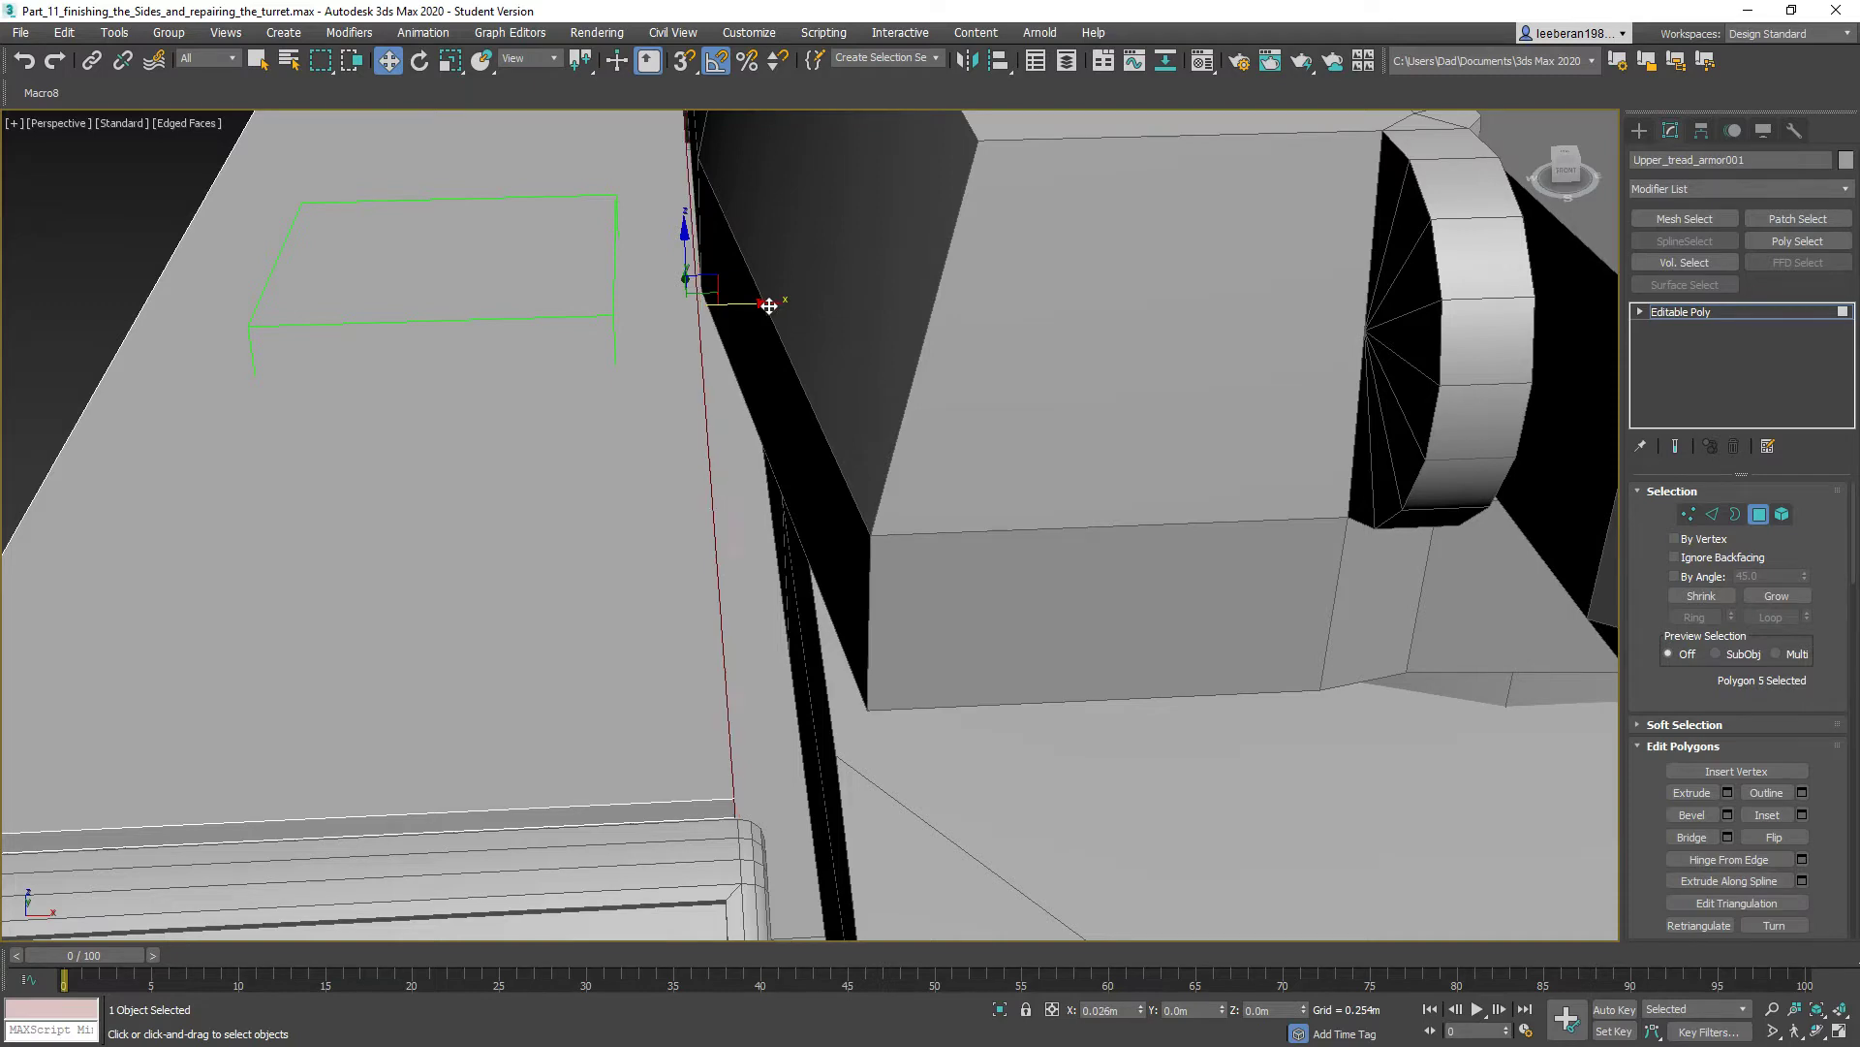
pyautogui.moveTo(768, 305); pyautogui.dragTo(770, 305)
# - Hinge the plate's inner side face around its lower long edge by 90 degrees with 3 segments to round that side
pyautogui.keyDown('alt'); pyautogui.moveTo(639, 436); pyautogui.dragTo(602, 449, button='middle'); pyautogui.keyUp('alt')
pyautogui.scroll(3, 574, 514)
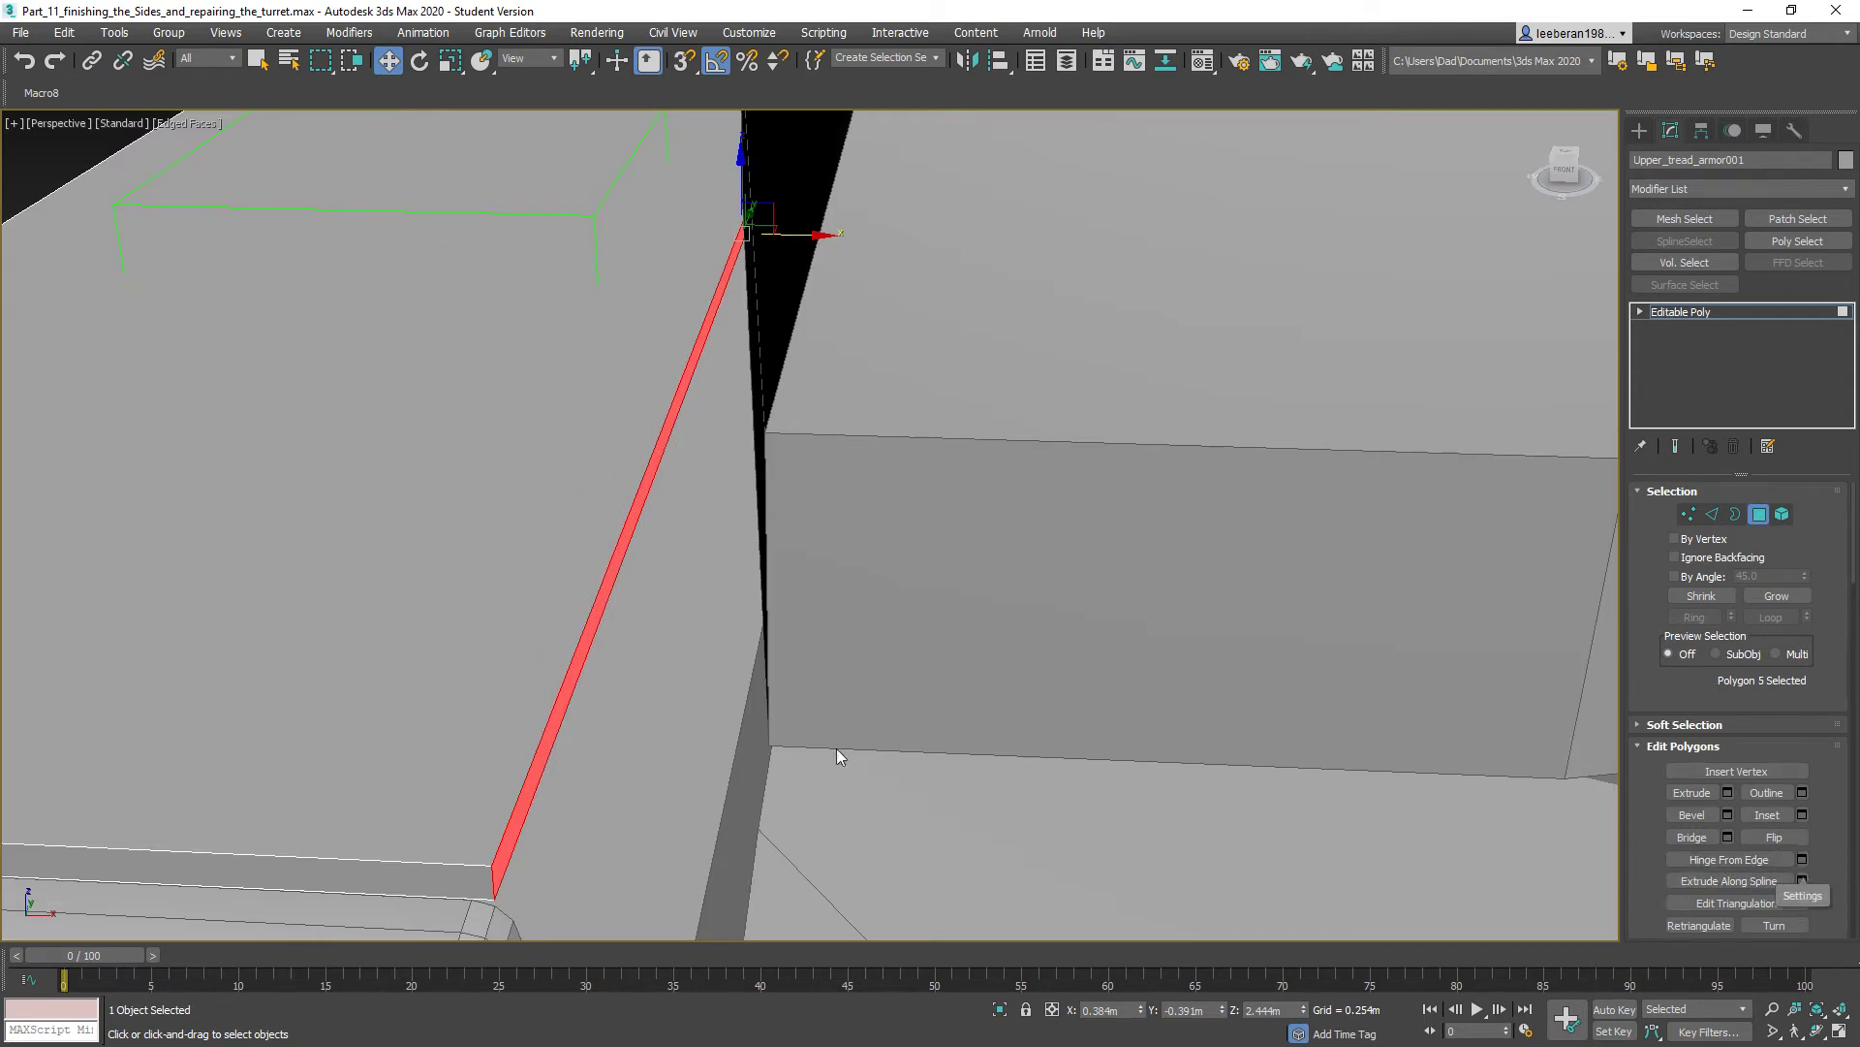
pyautogui.click(1803, 858)
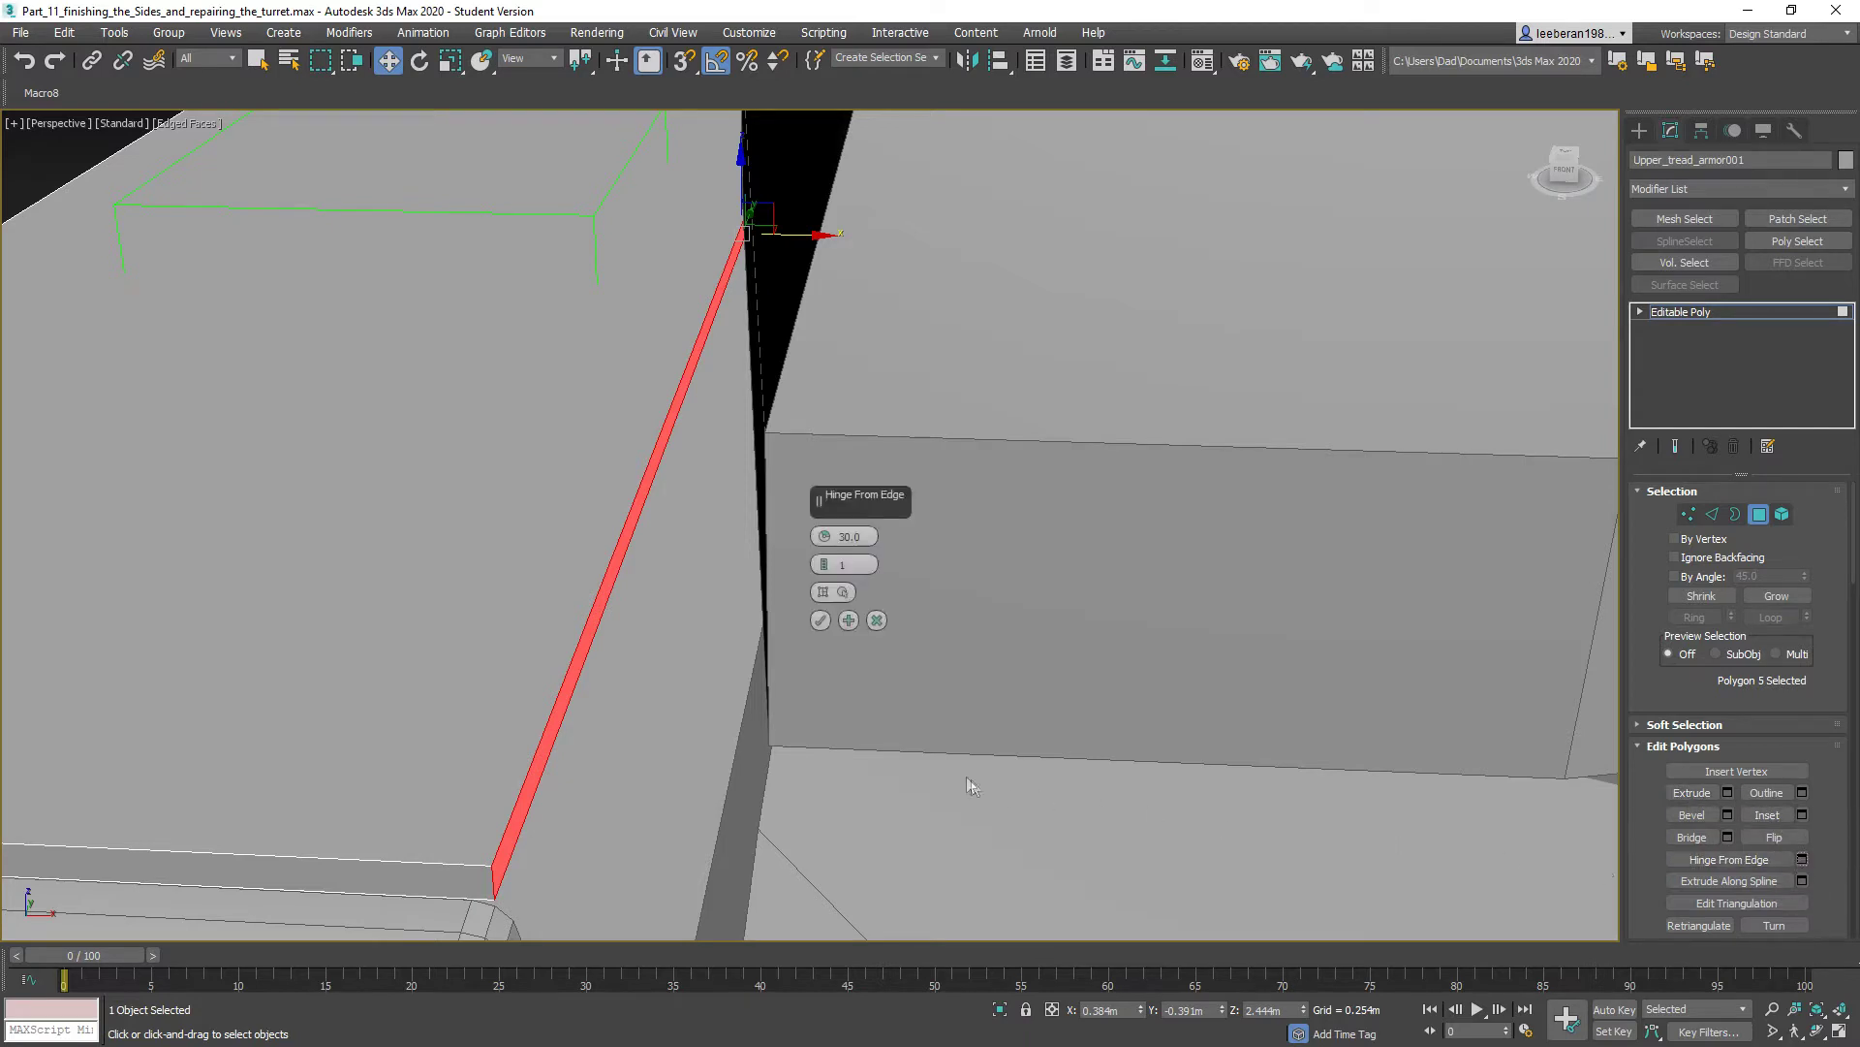
pyautogui.click(843, 592)
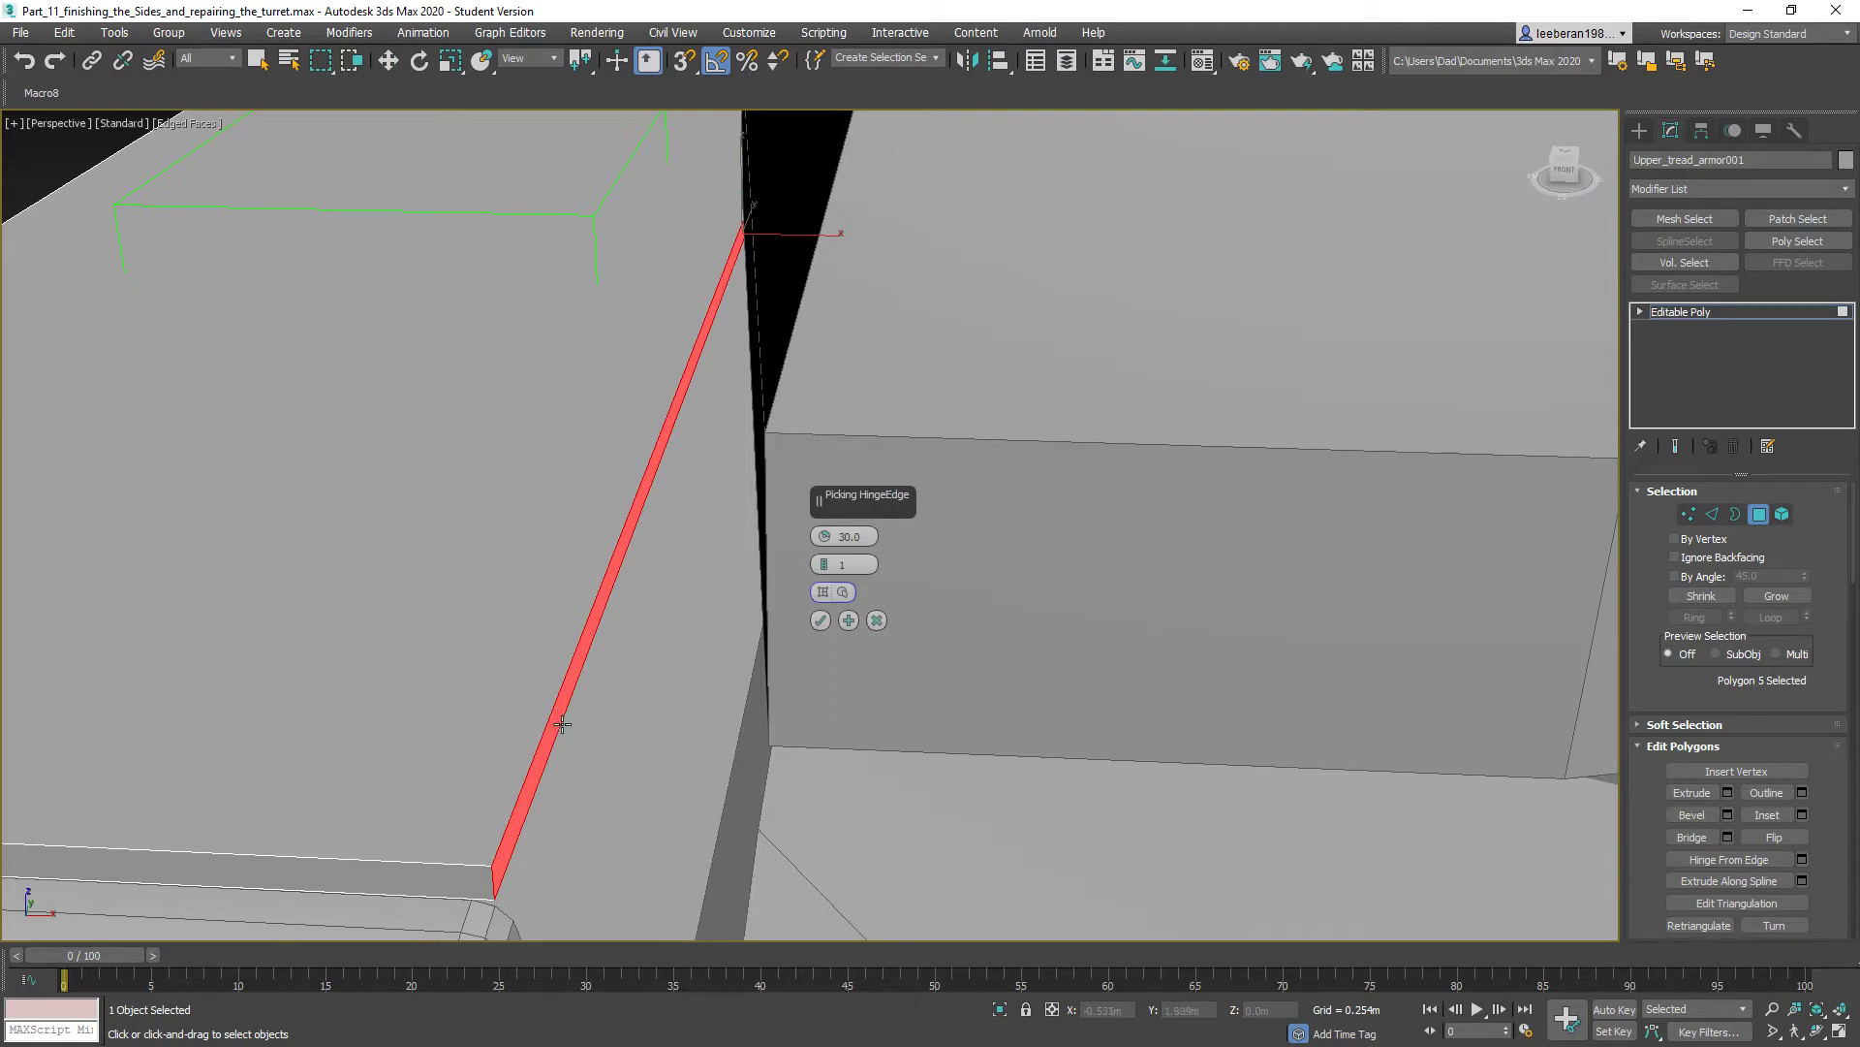
pyautogui.click(562, 724)
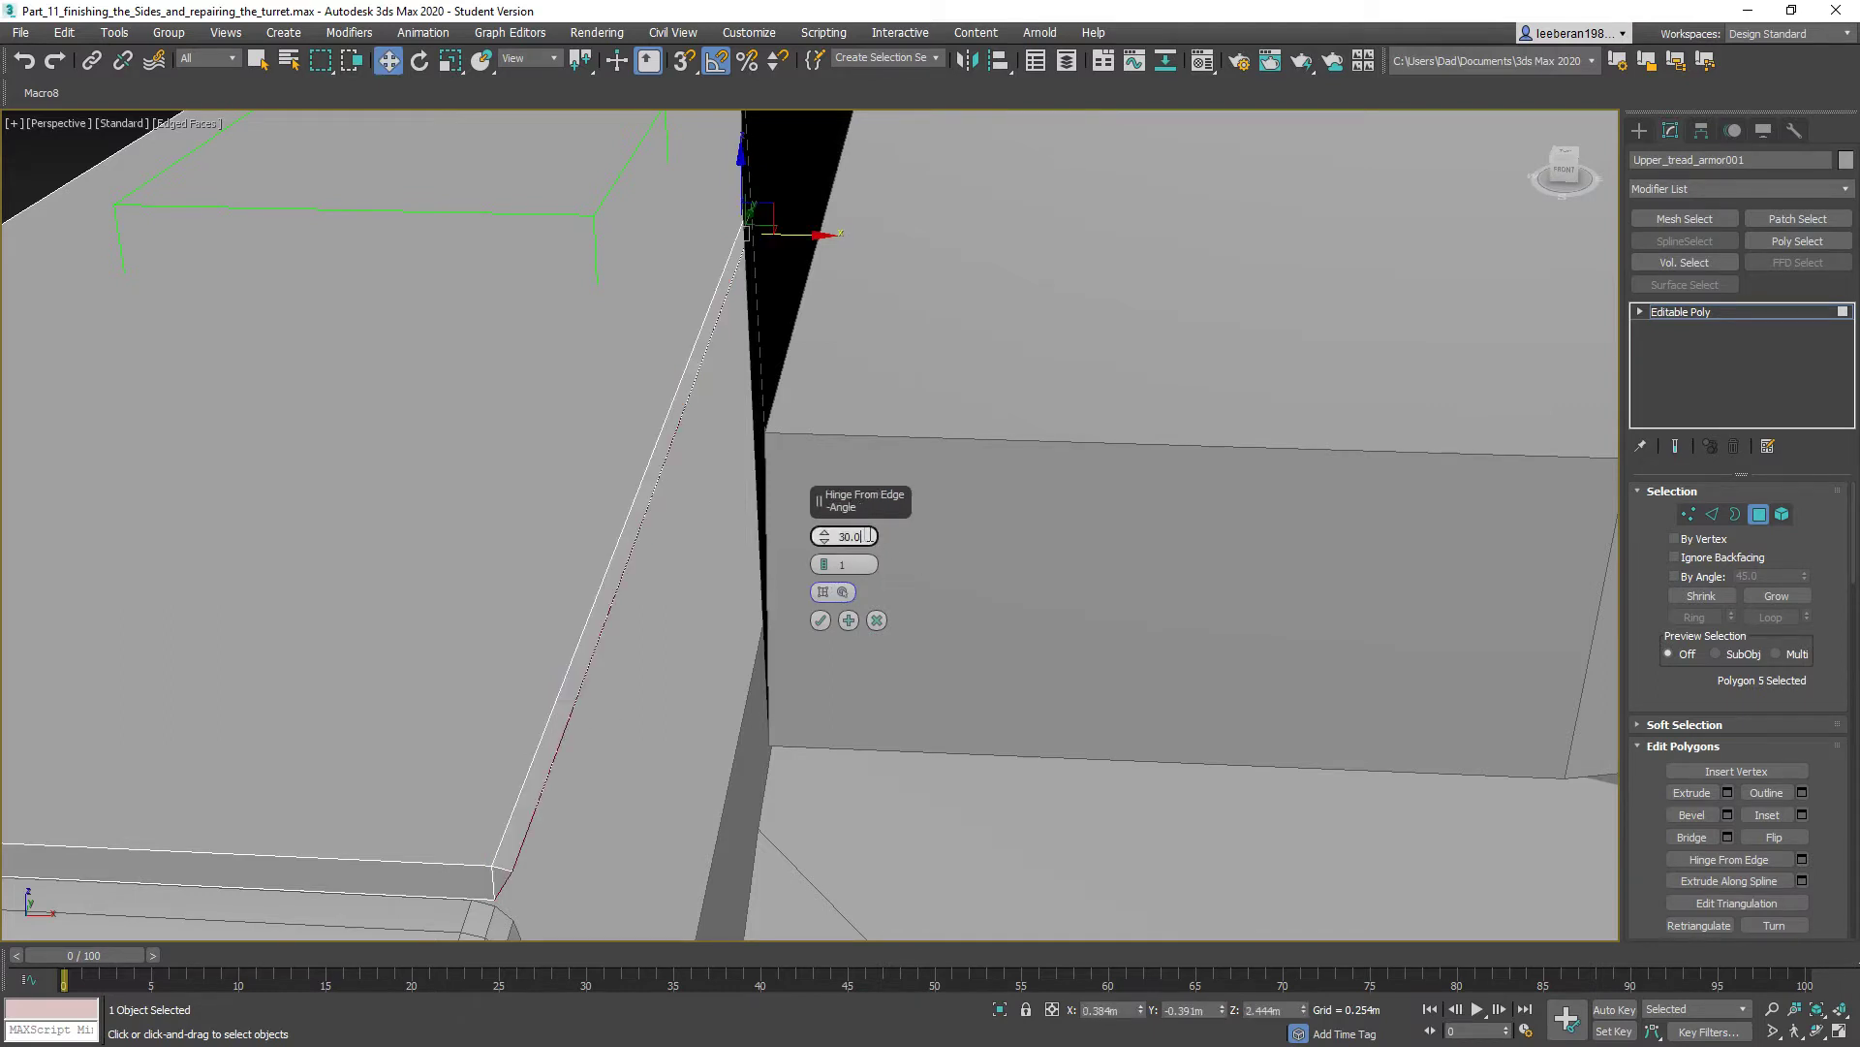
pyautogui.moveTo(869, 536); pyautogui.dragTo(785, 535)
pyautogui.write('90')
pyautogui.click(822, 561)
pyautogui.click(822, 561)
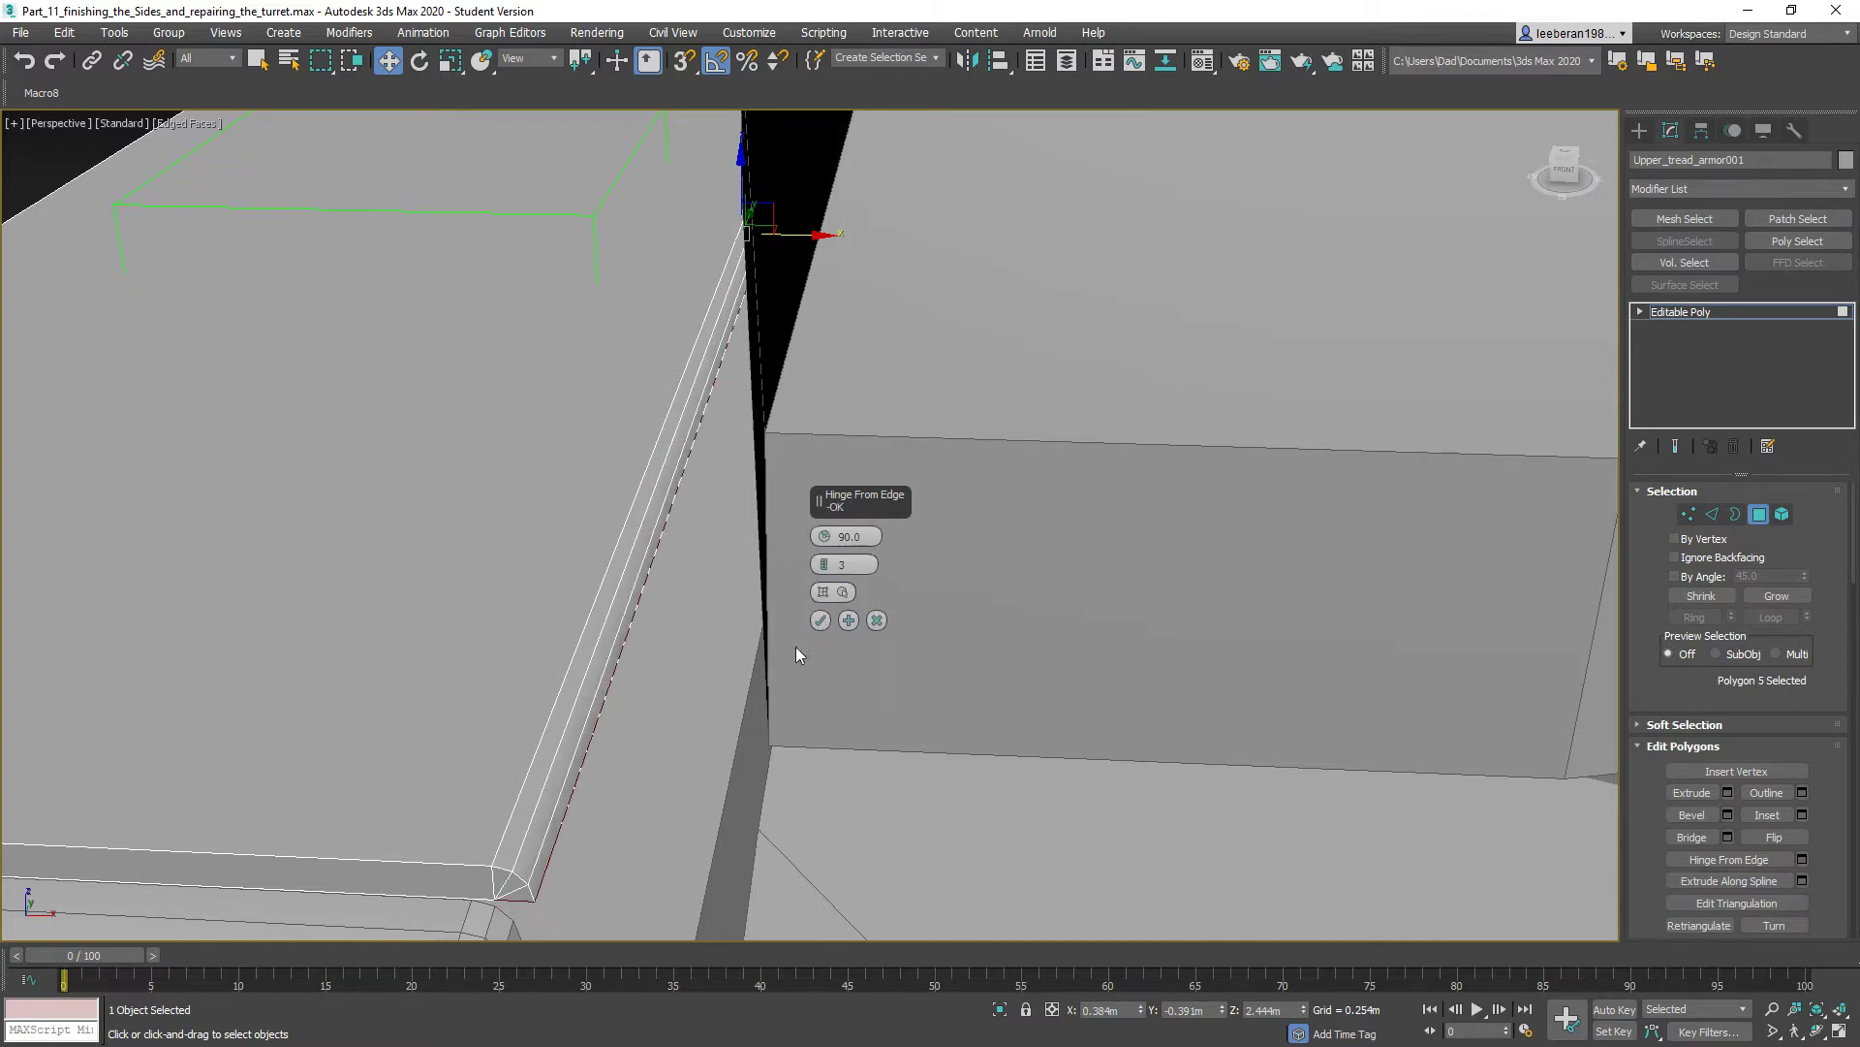
pyautogui.click(820, 620)
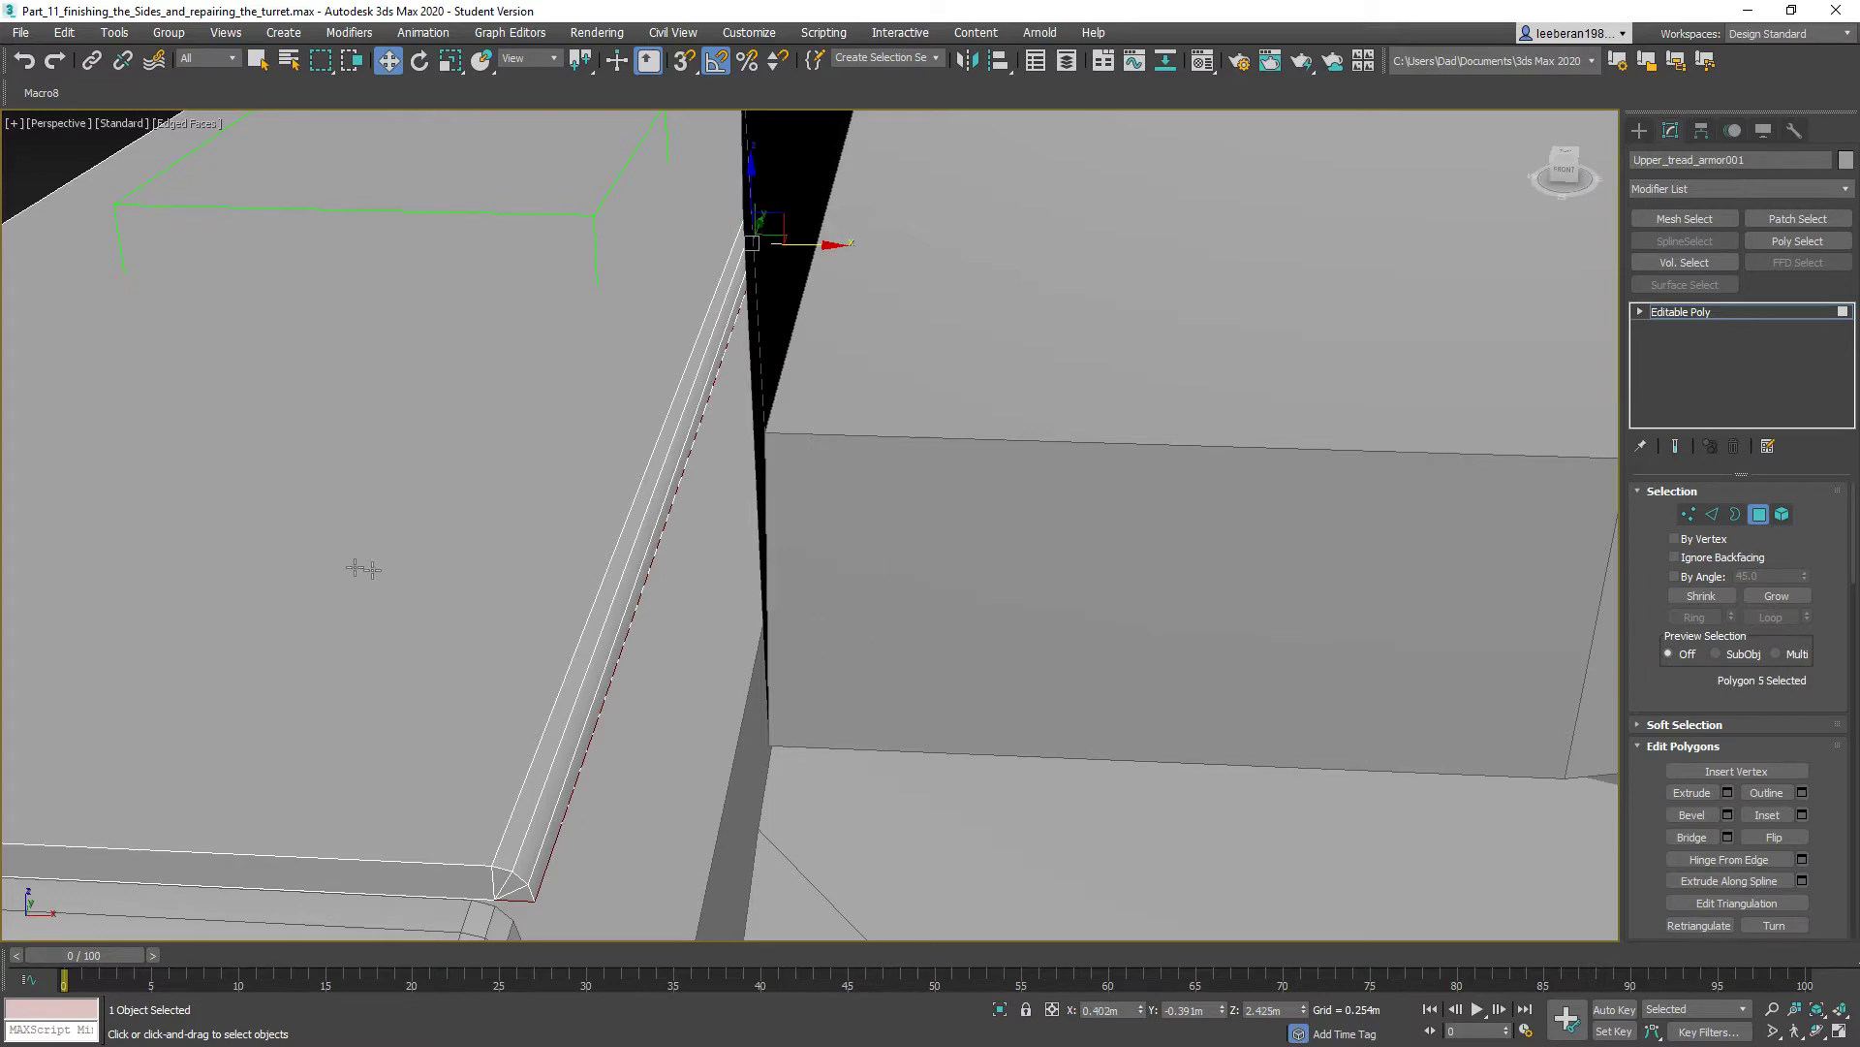
# - Hinge the plate's outer side face around its lower long edge by 90 degrees with 3 segments
pyautogui.keyDown('alt'); pyautogui.moveTo(365, 570); pyautogui.dragTo(521, 502, button='middle'); pyautogui.keyUp('alt')
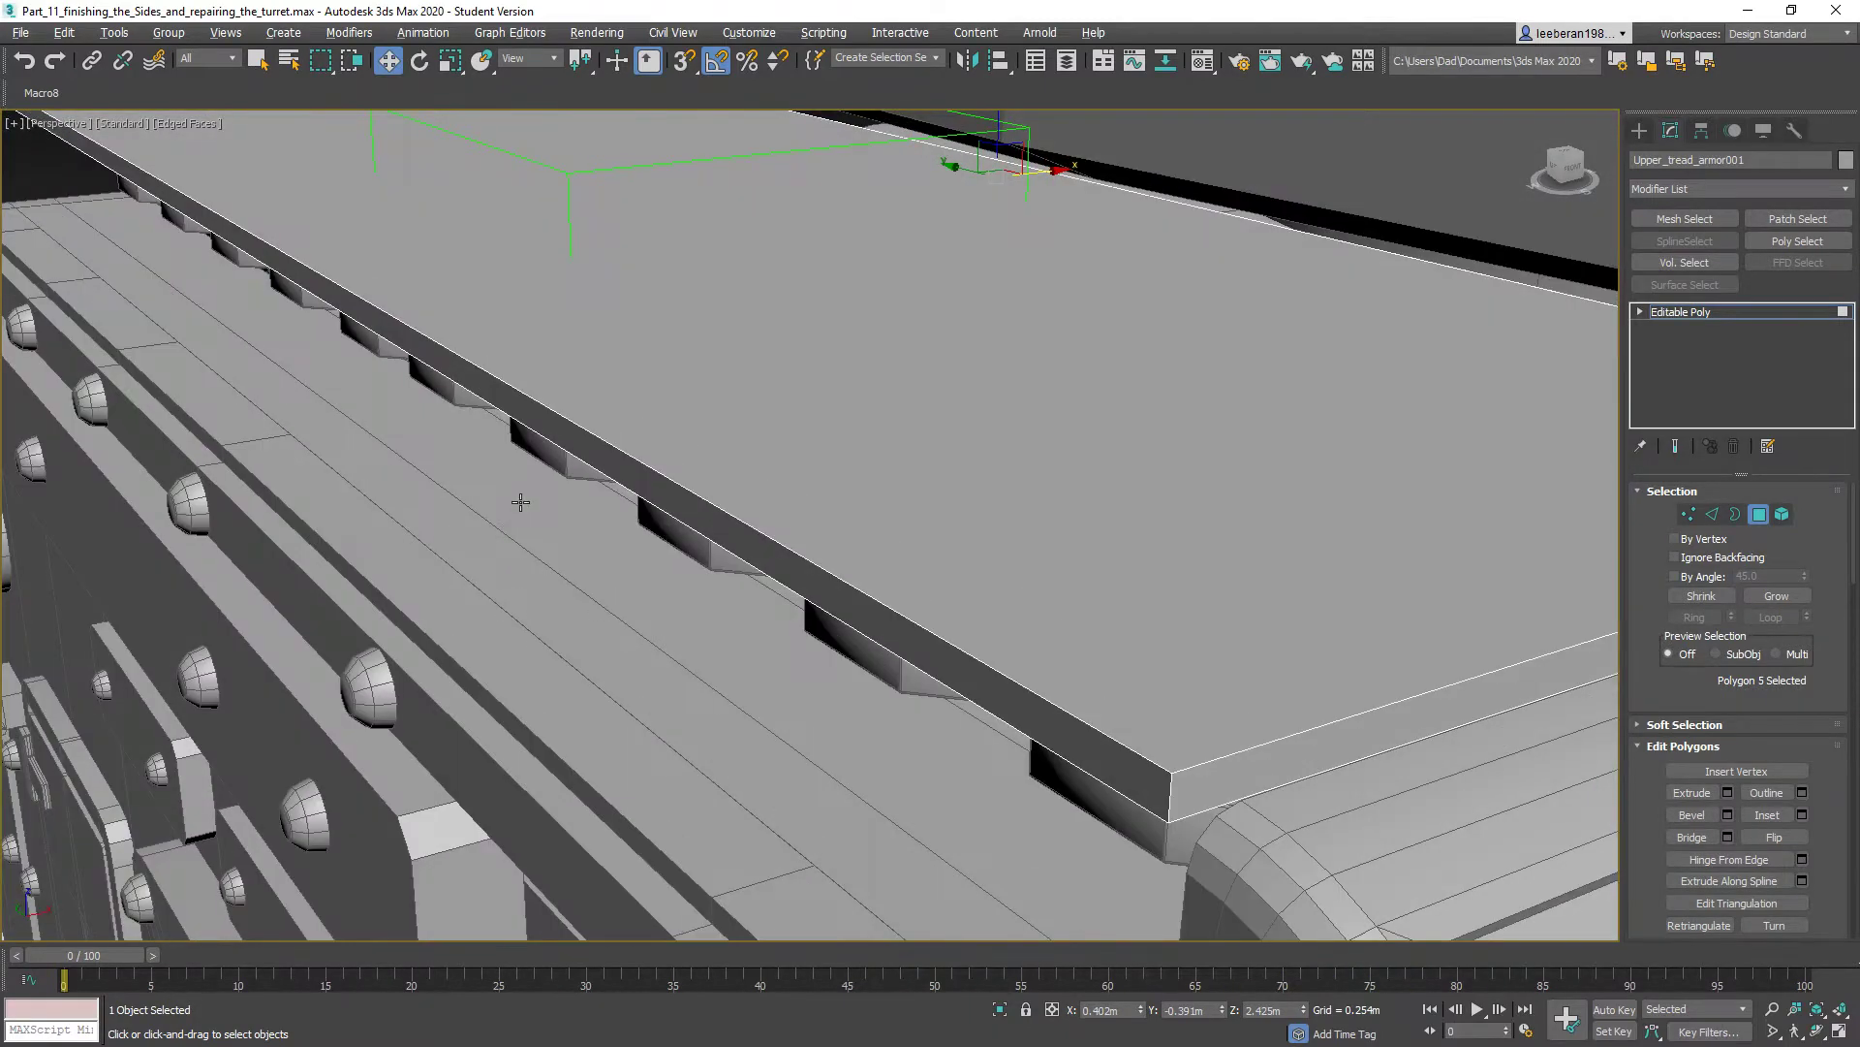
pyautogui.click(565, 431)
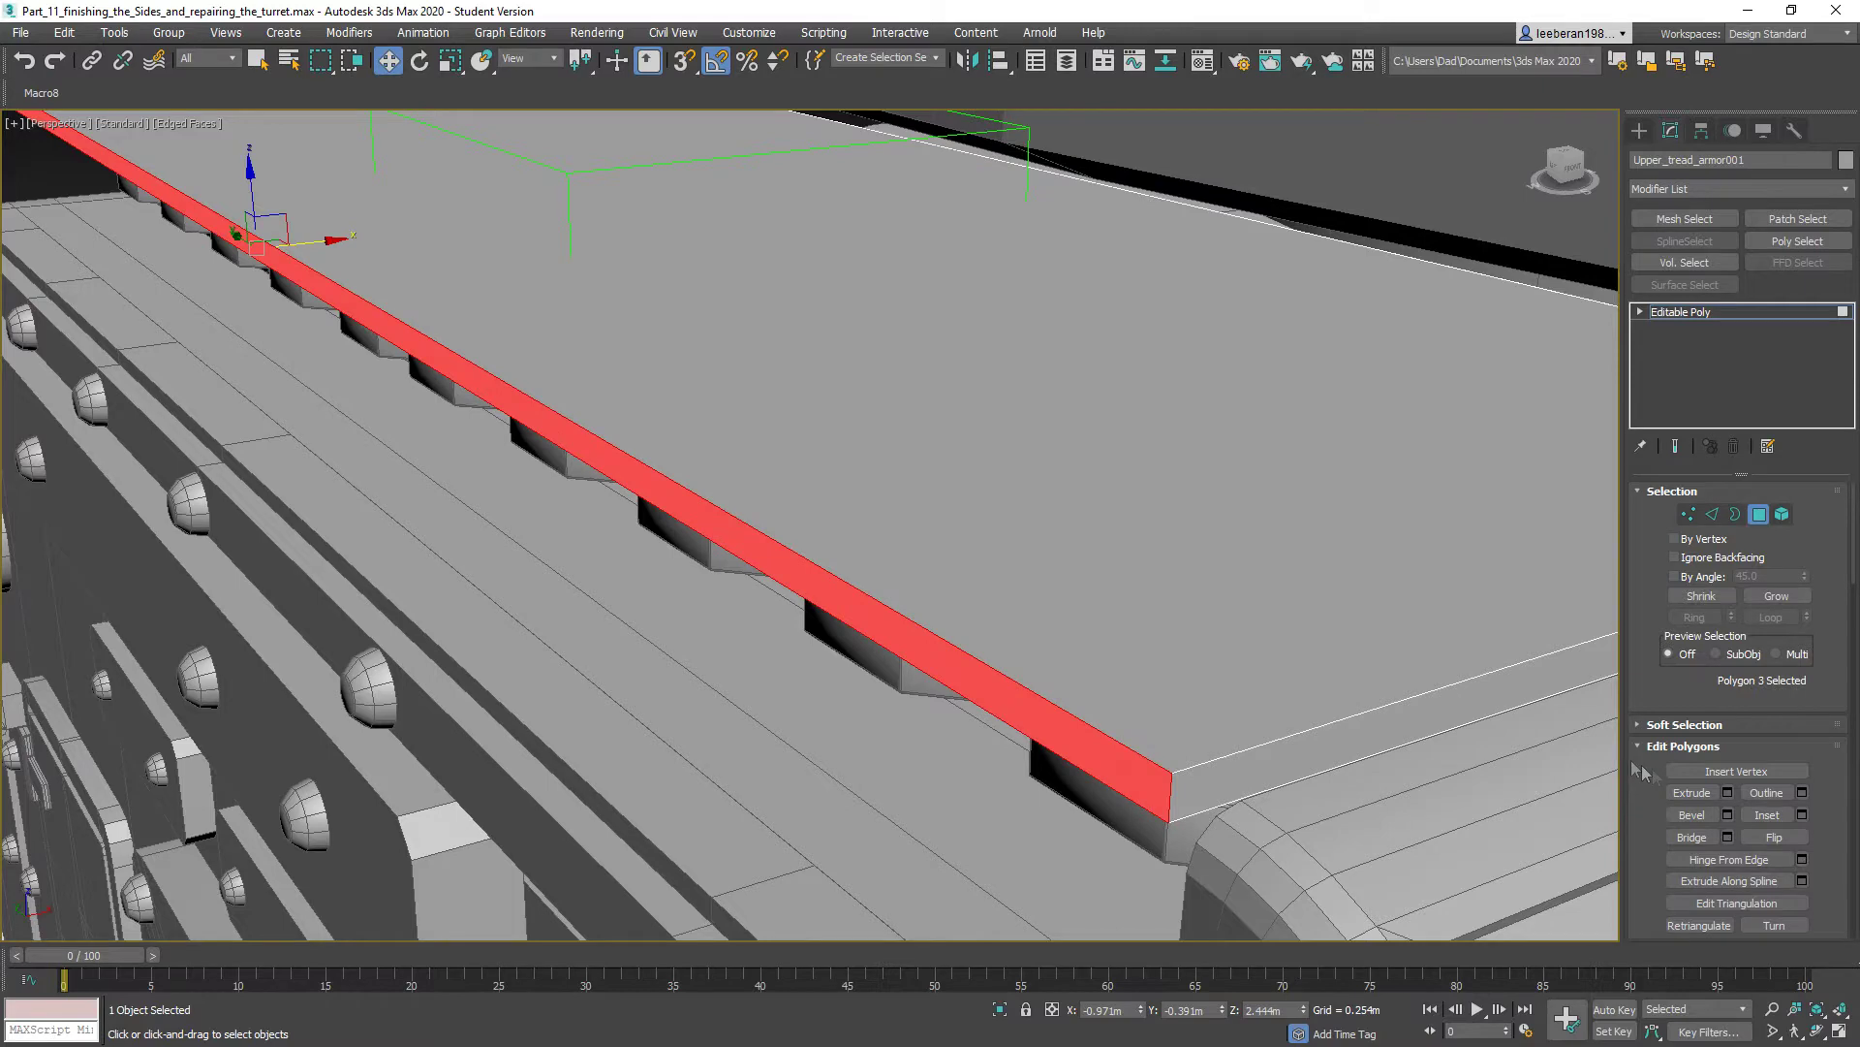
pyautogui.click(1801, 859)
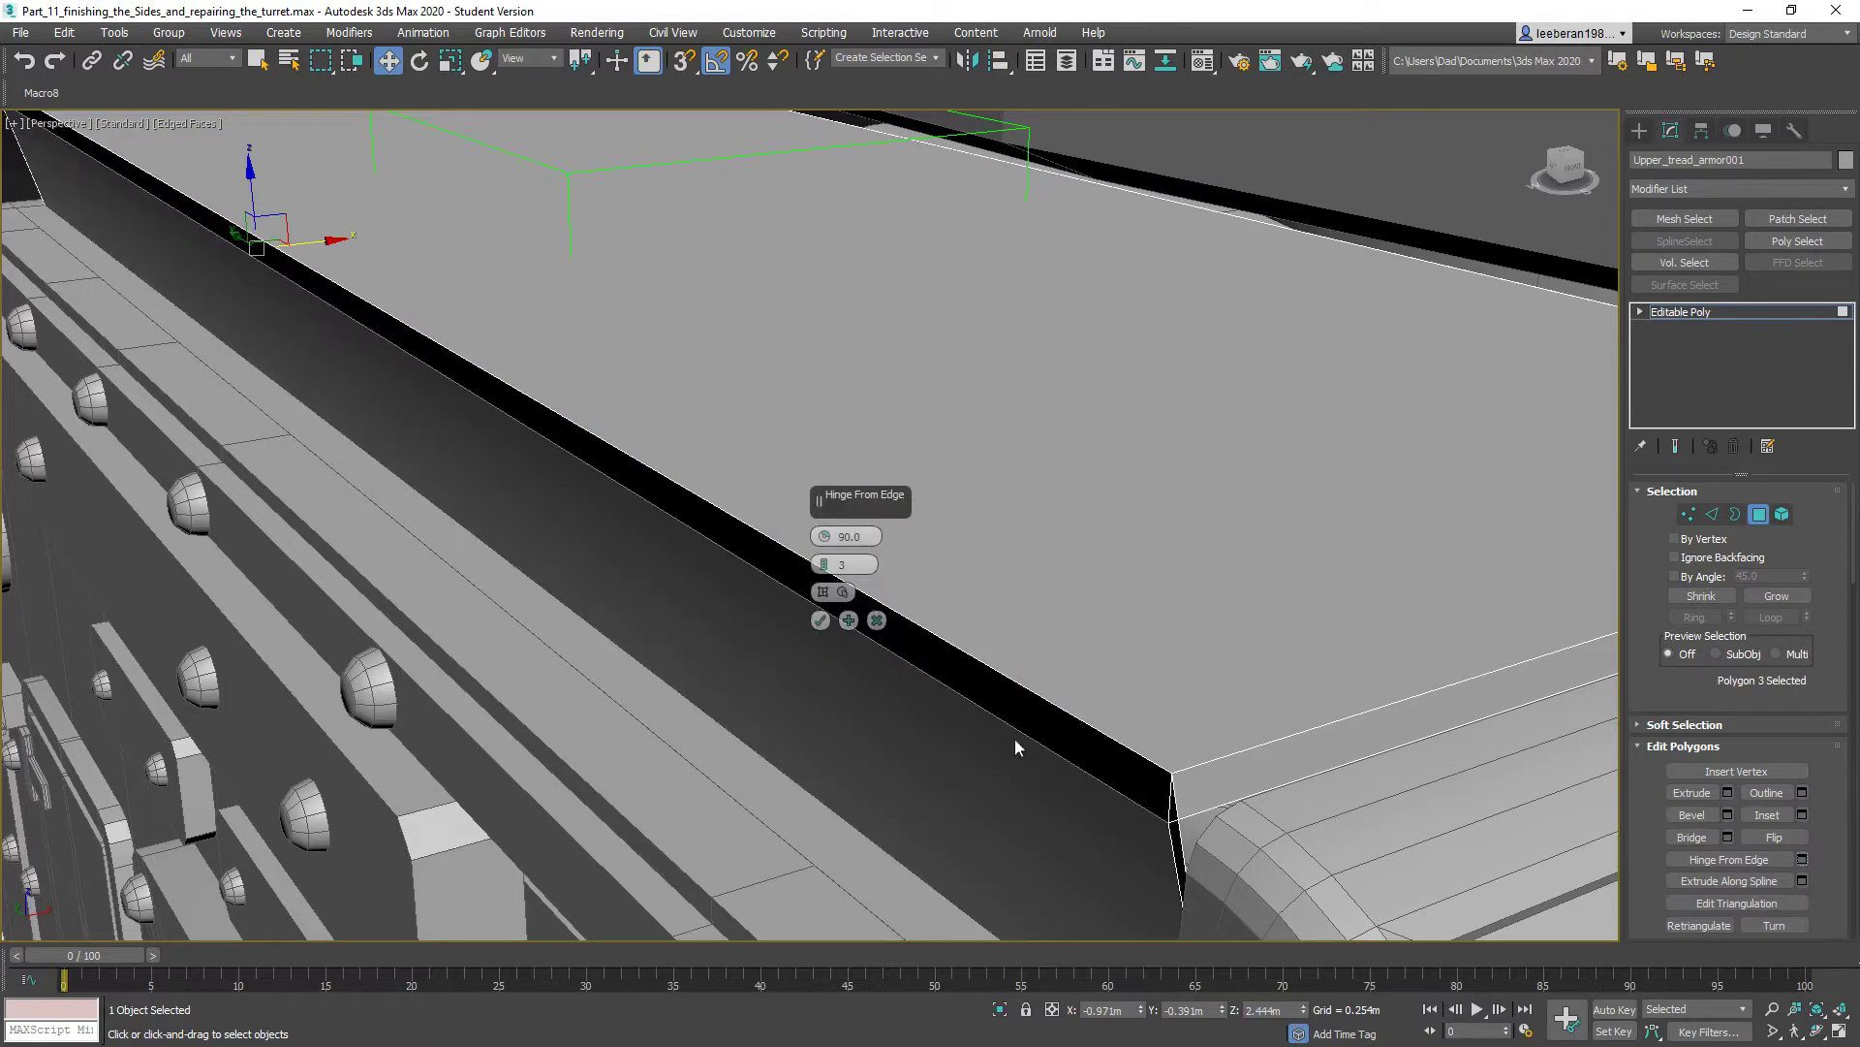
pyautogui.click(842, 591)
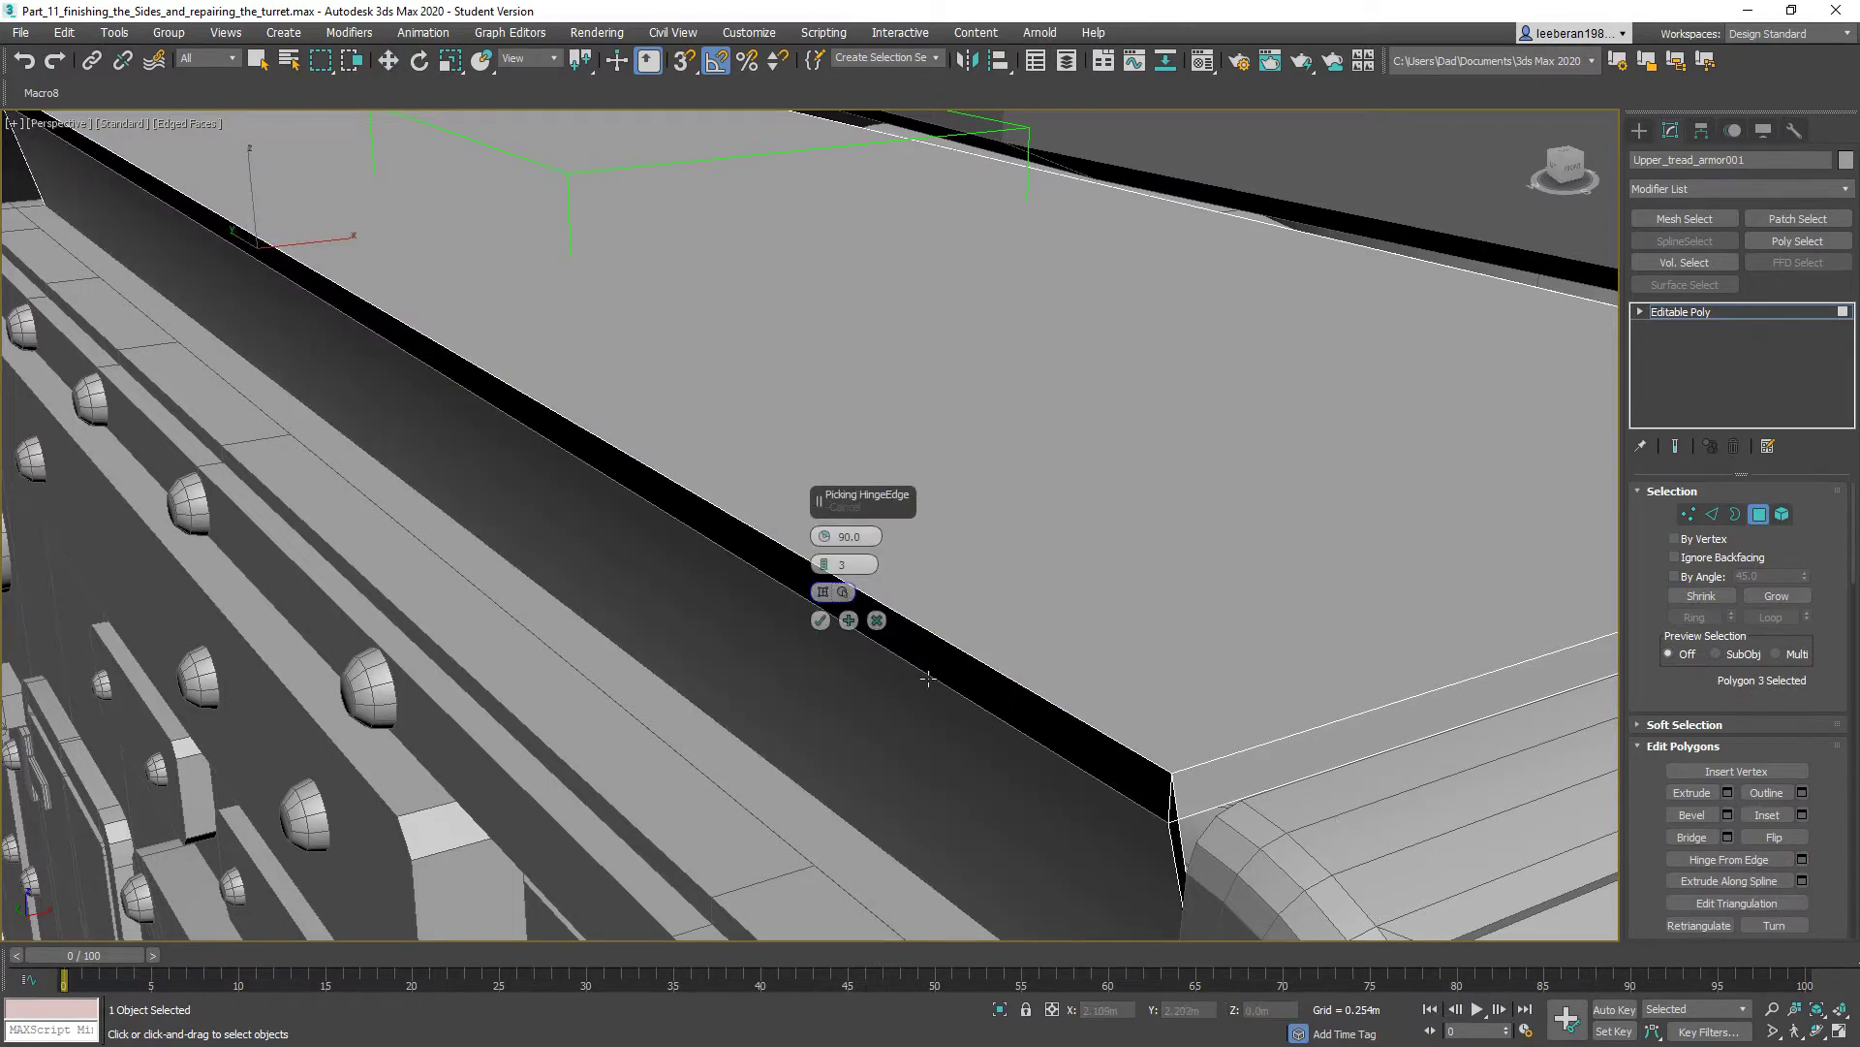
pyautogui.click(927, 678)
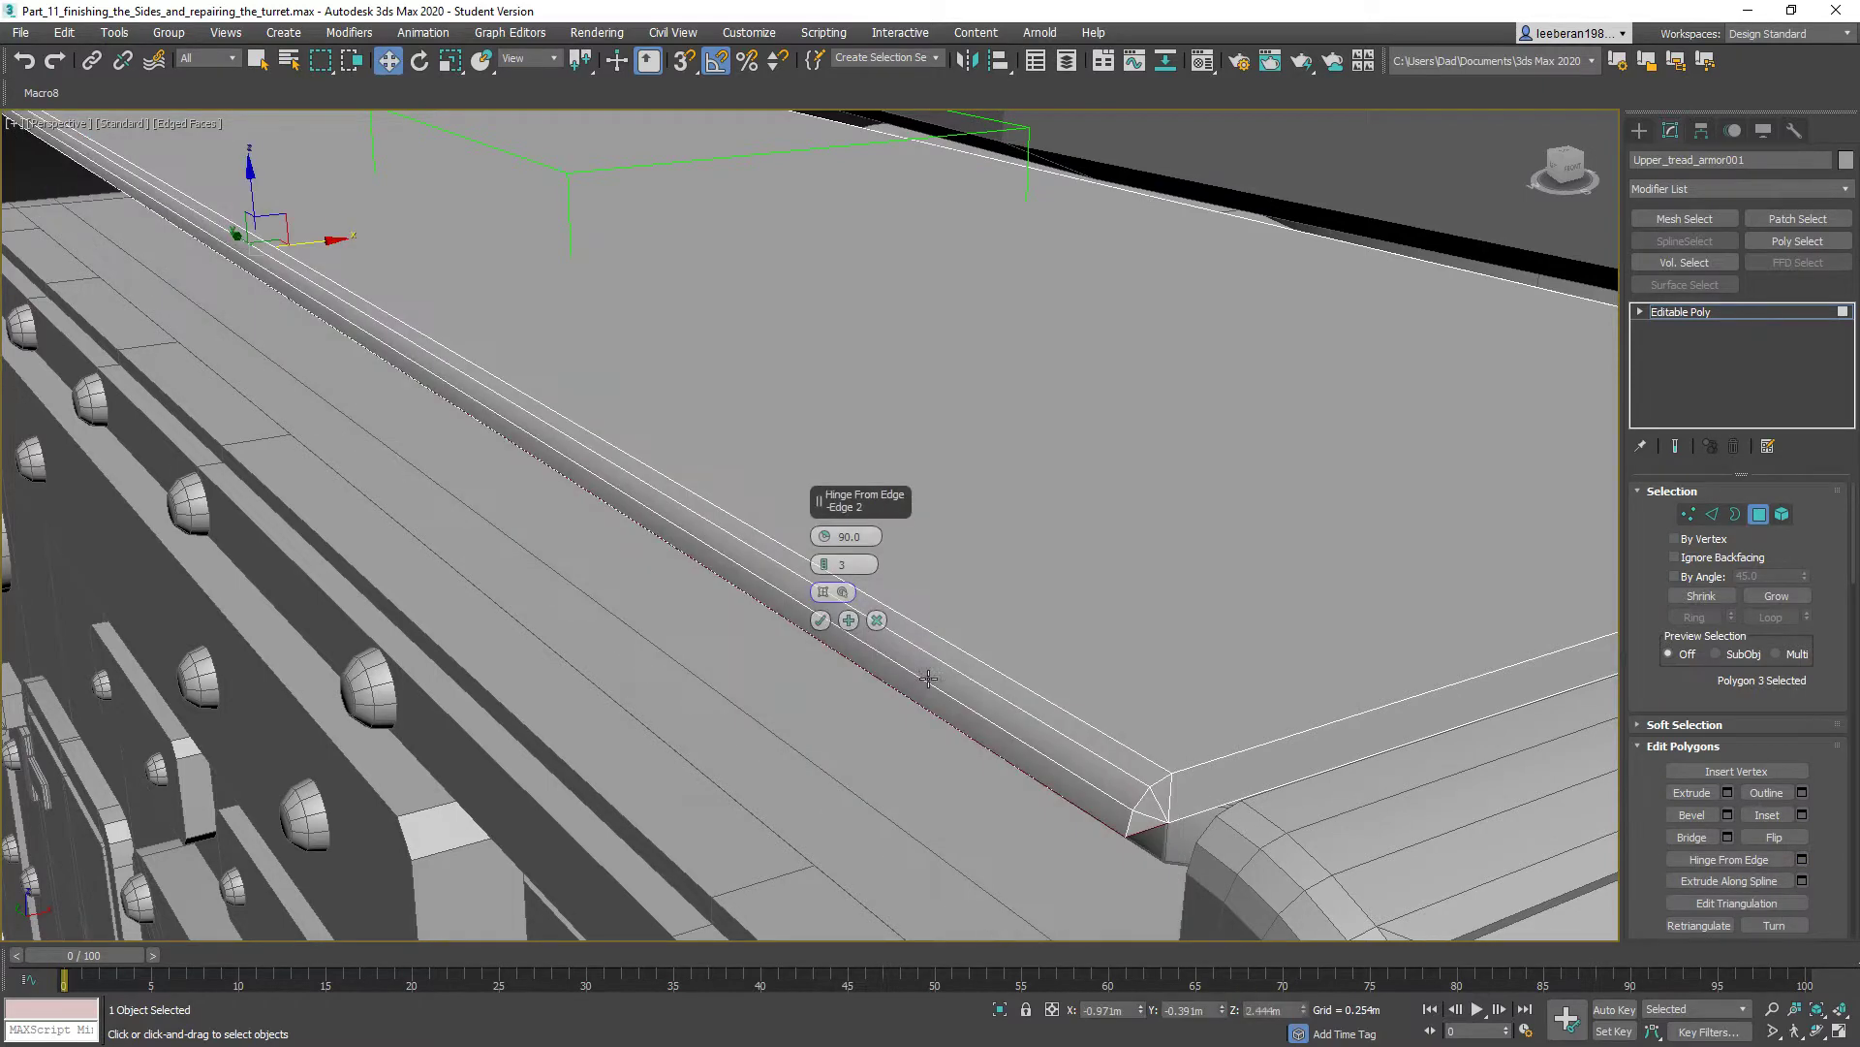
pyautogui.click(849, 621)
pyautogui.keyDown('alt'); pyautogui.moveTo(870, 636); pyautogui.dragTo(935, 645, button='middle'); pyautogui.keyUp('alt')
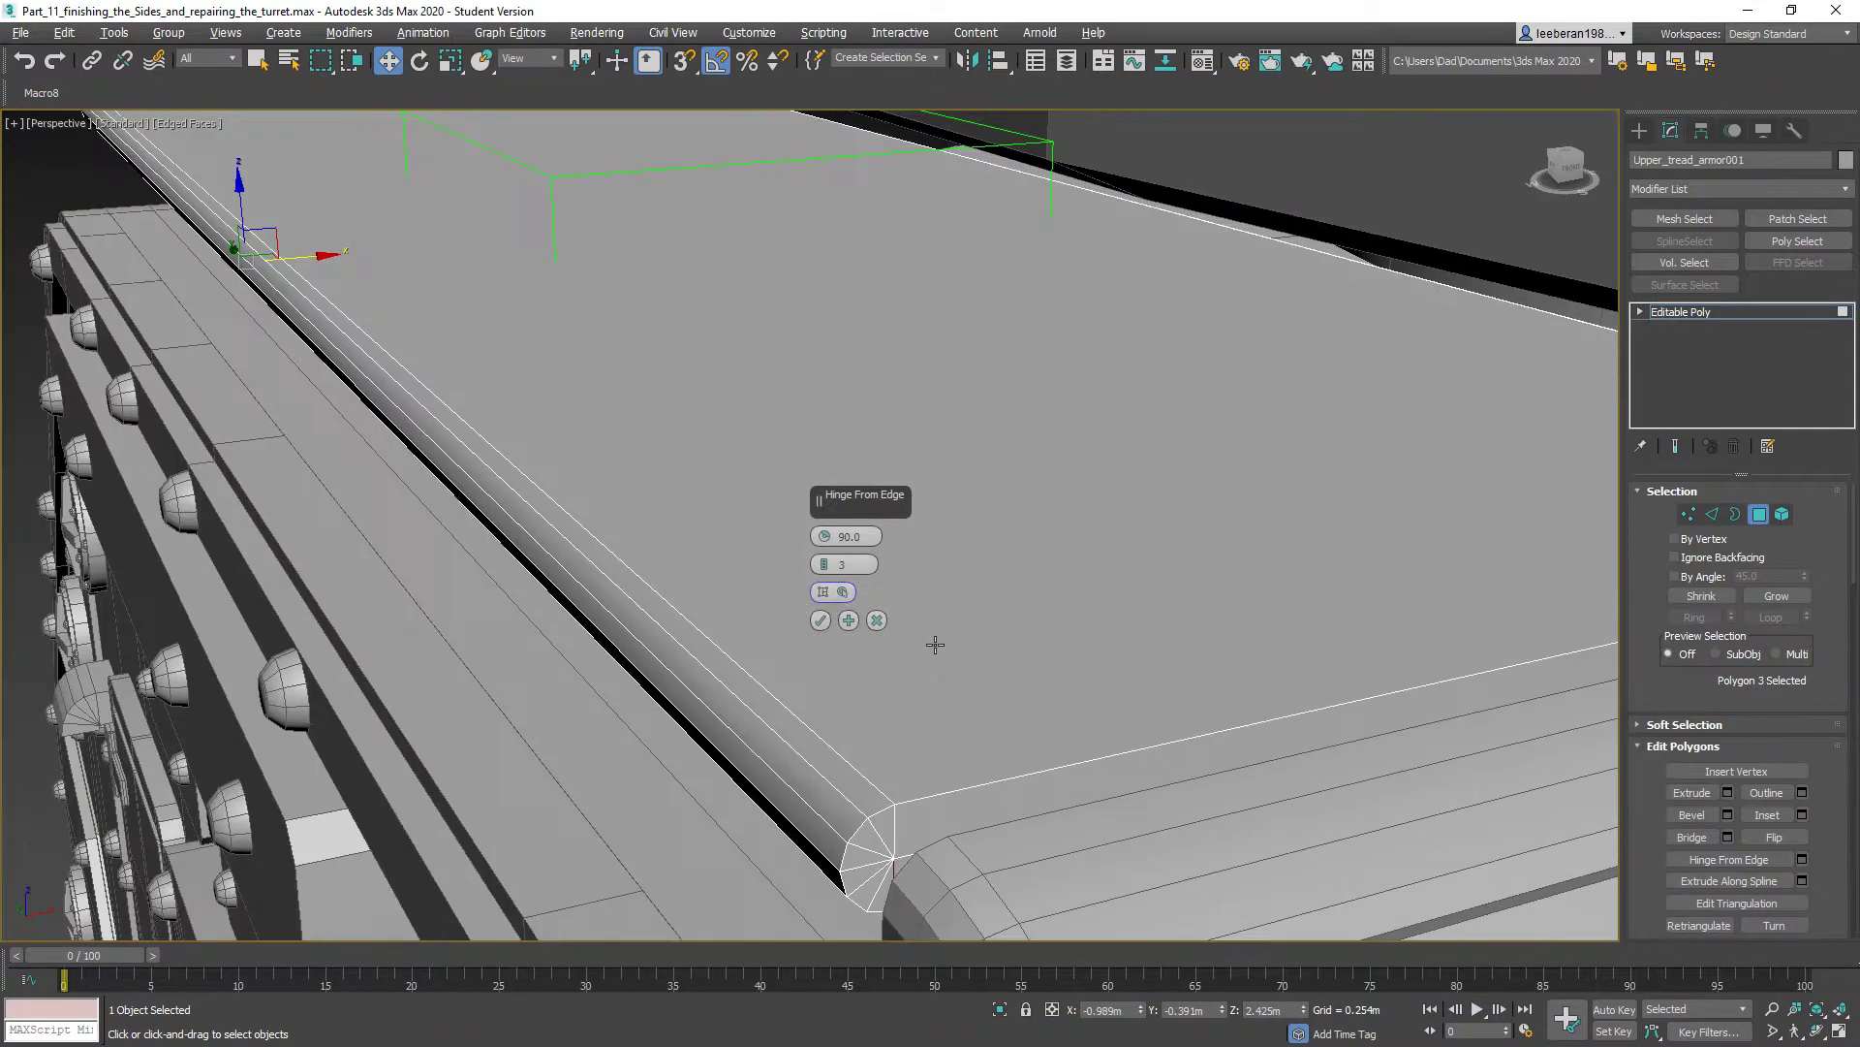
pyautogui.click(877, 621)
# - Extrude the two narrow downward-facing polygons under the plate's rounded edges by 0.254 m to form its side walls
pyautogui.moveTo(876, 639)
pyautogui.keyDown('alt'); pyautogui.mouseDown(button='middle')
pyautogui.moveTo(963, 623)
pyautogui.moveTo(810, 653)
pyautogui.moveTo(876, 624)
pyautogui.mouseUp(button='middle'); pyautogui.keyUp('alt')
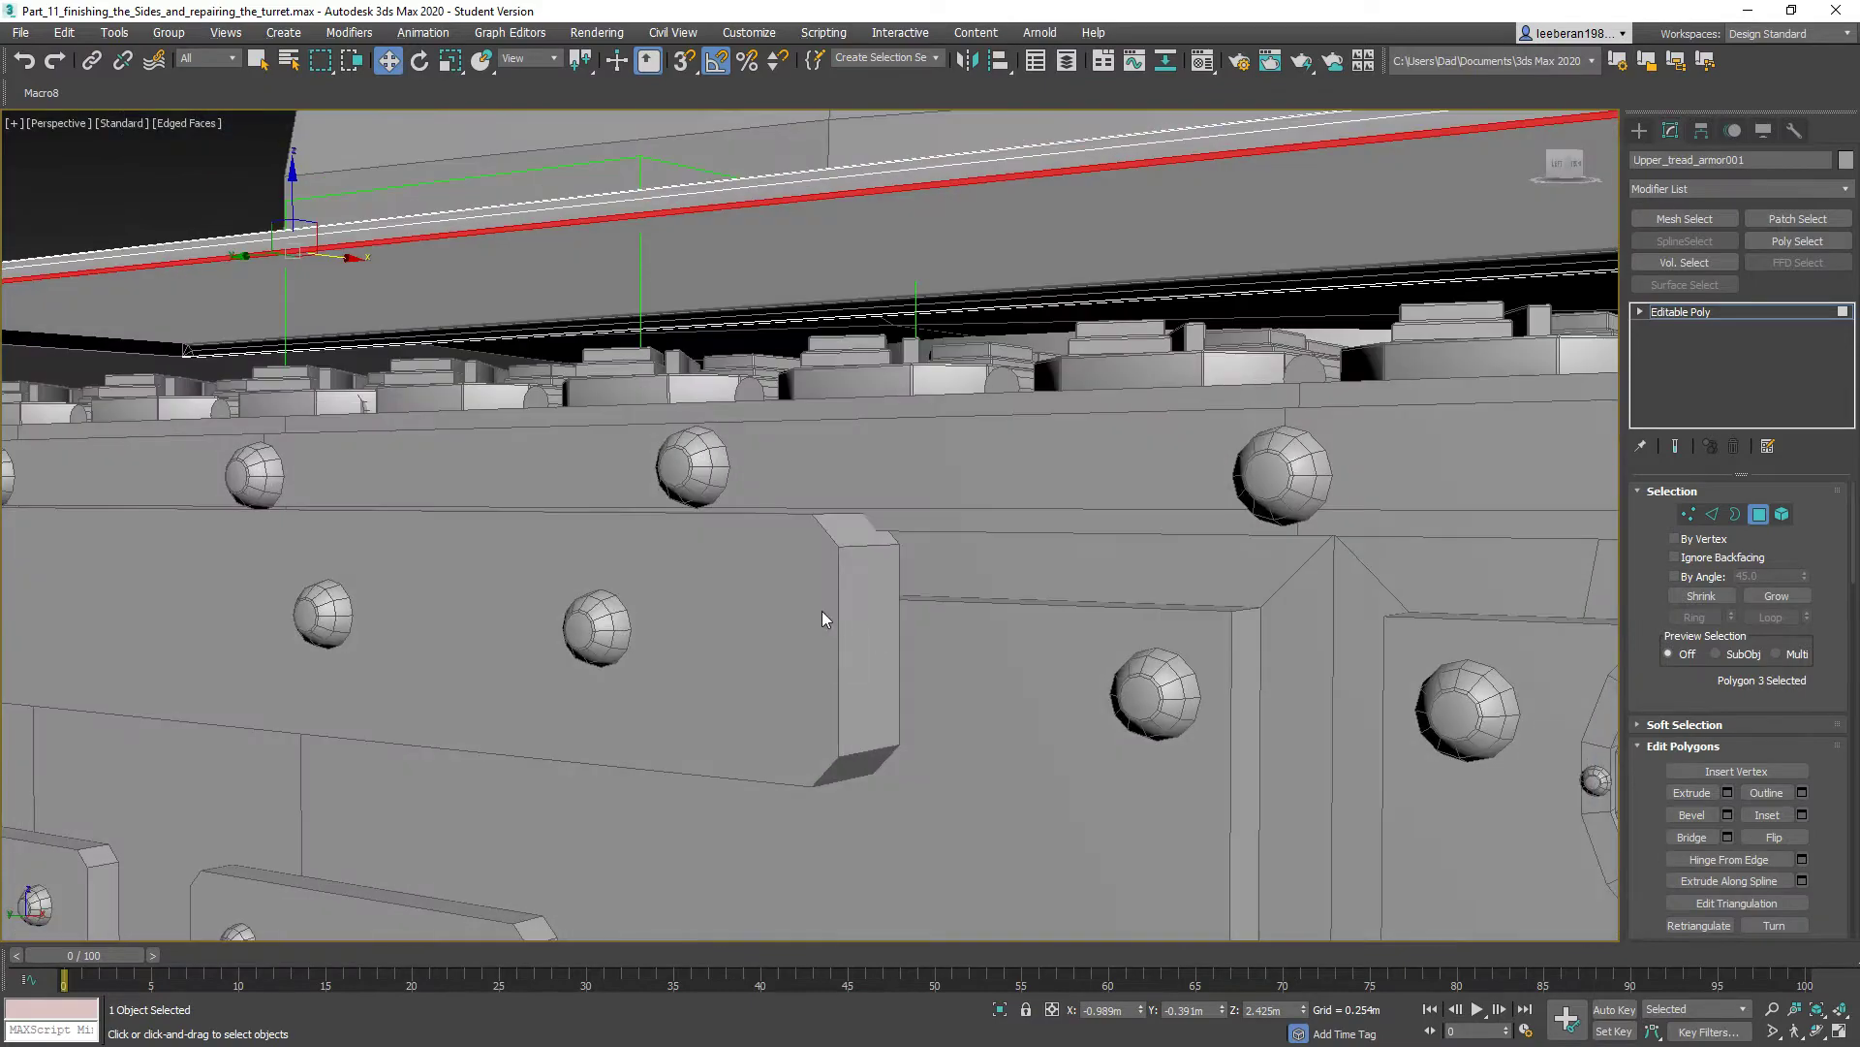
pyautogui.keyDown('alt'); pyautogui.moveTo(1188, 316); pyautogui.dragTo(1055, 333, button='middle'); pyautogui.keyUp('alt')
pyautogui.scroll(-3, 1055, 328)
pyautogui.scroll(2, 1055, 322)
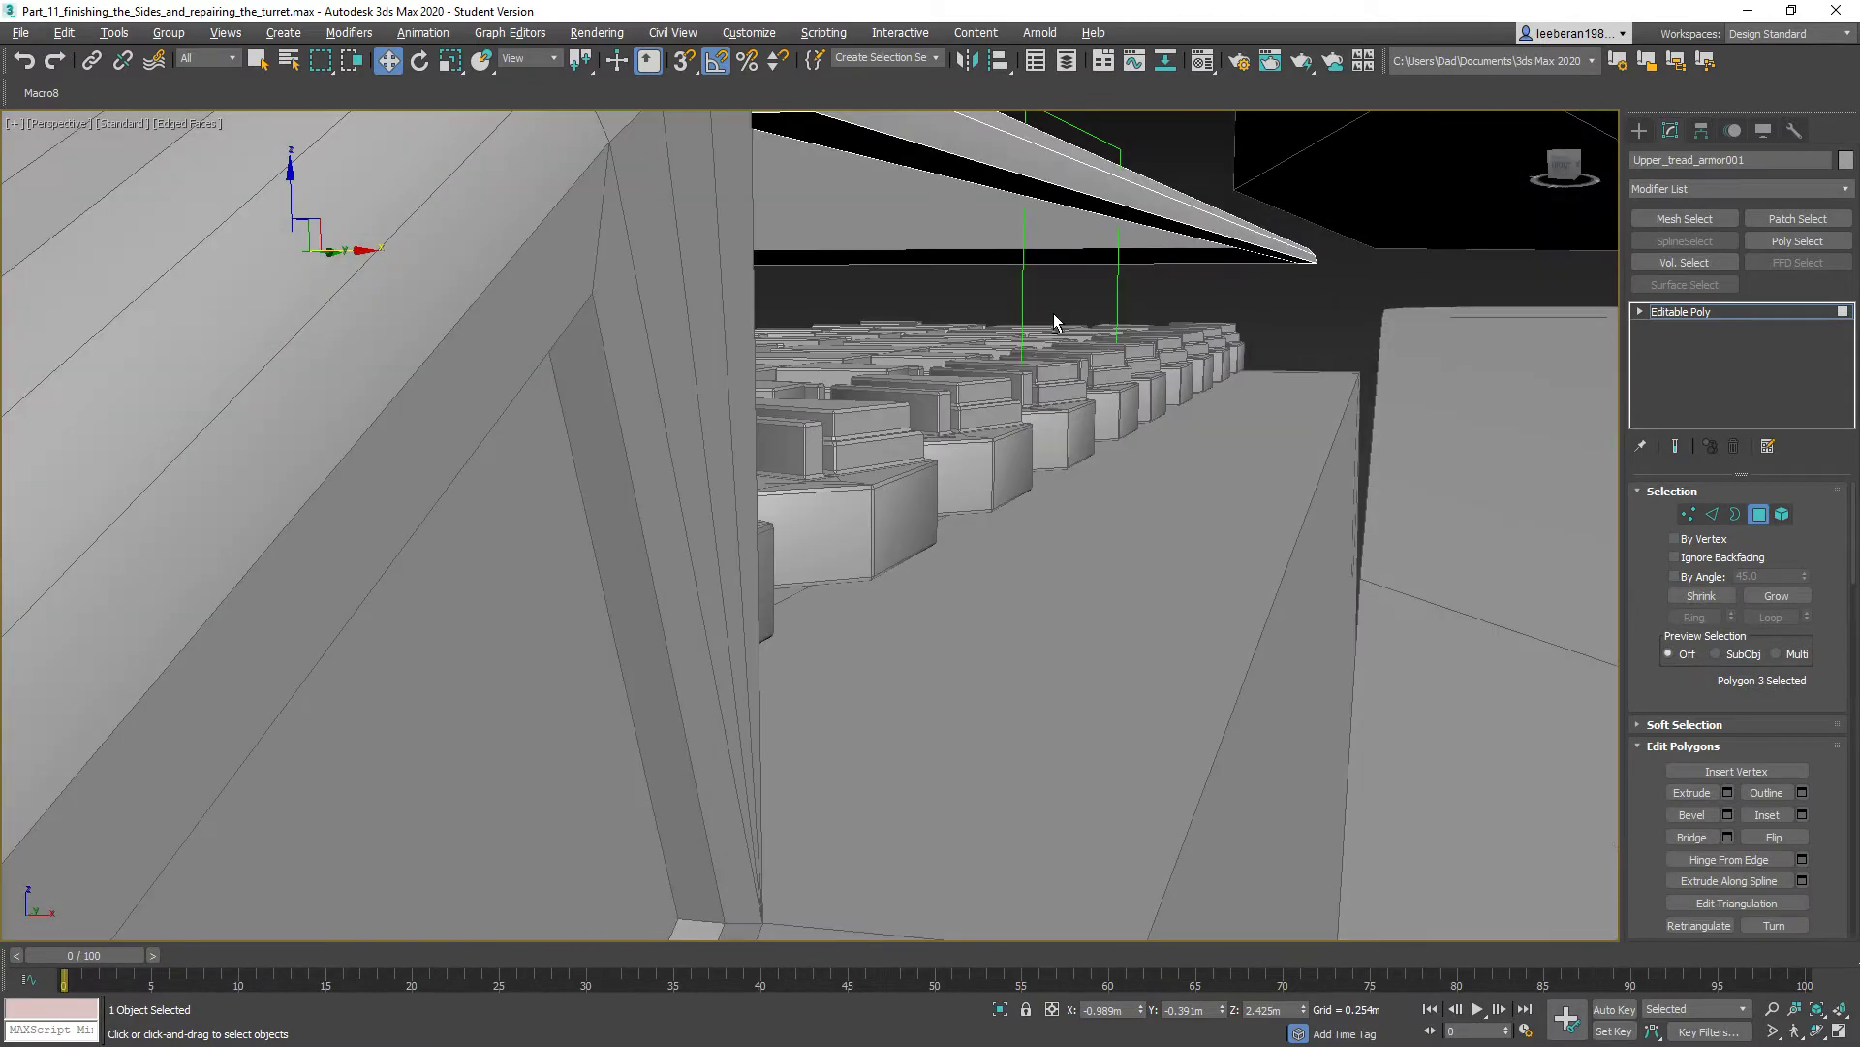
pyautogui.click(1067, 193)
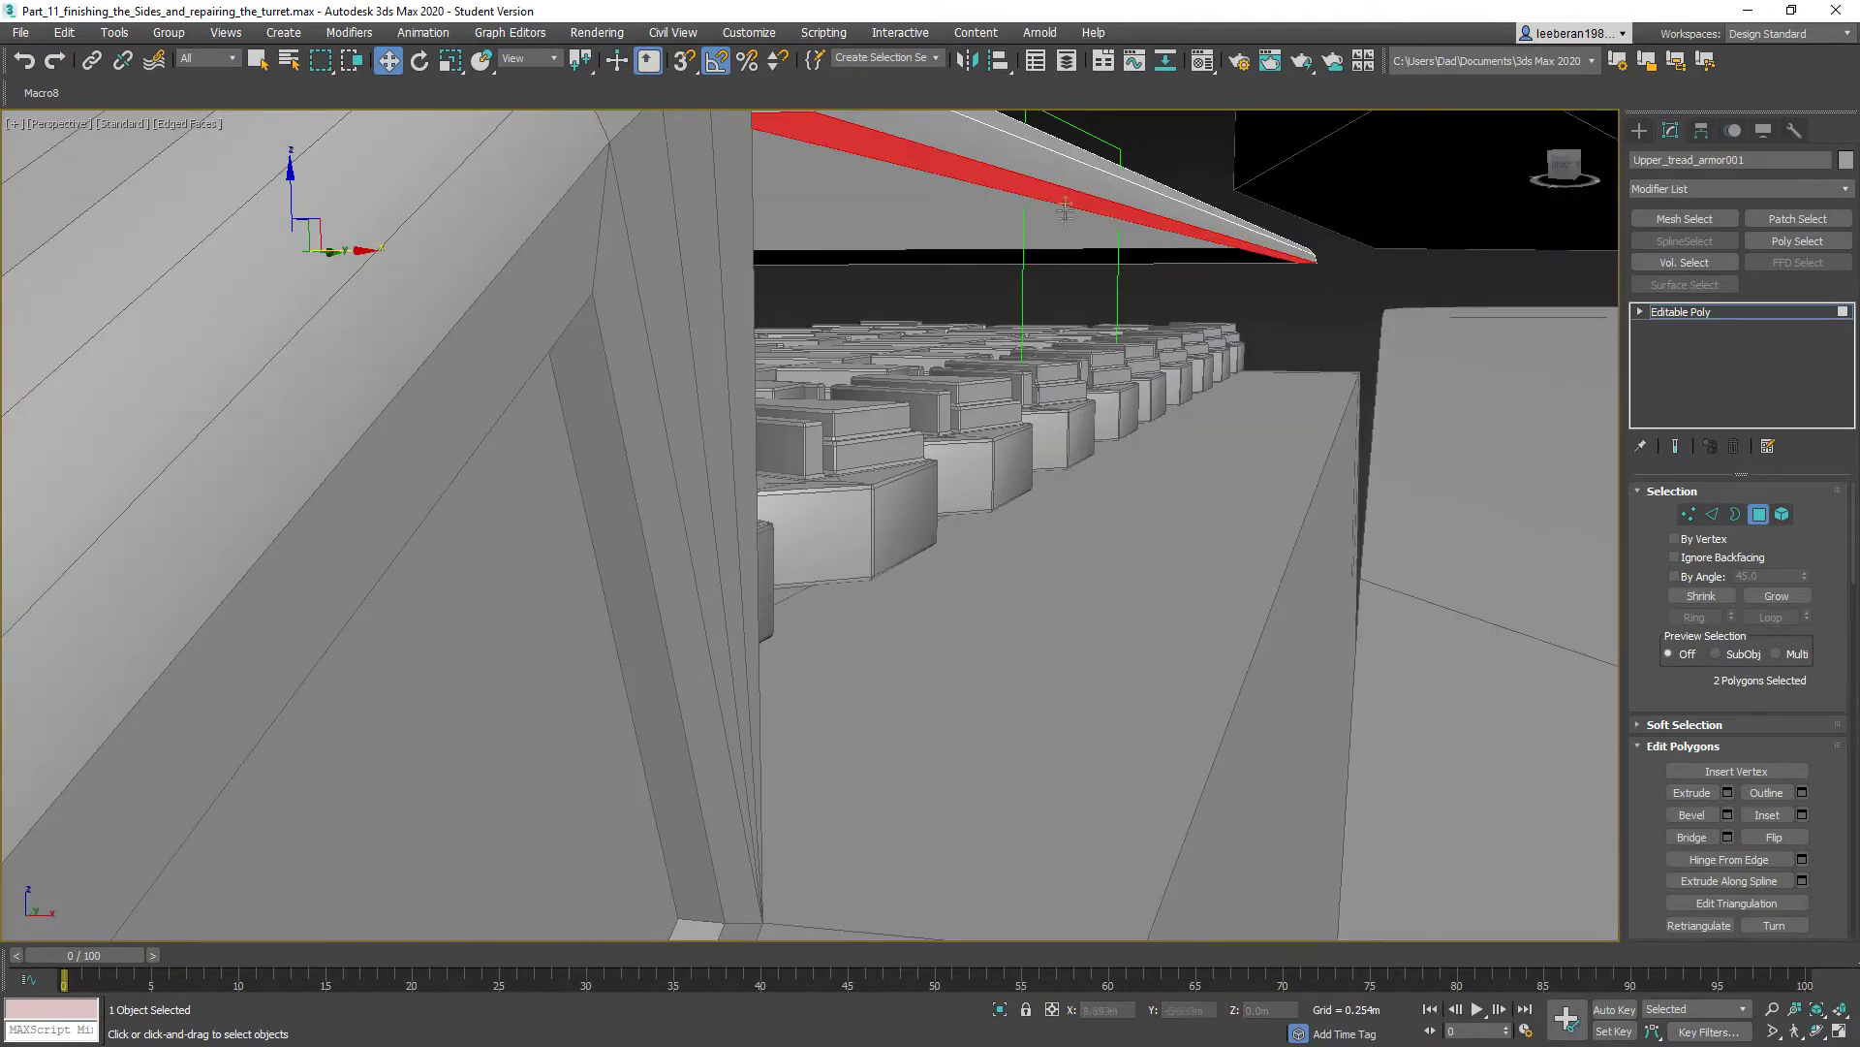
pyautogui.click(1728, 794)
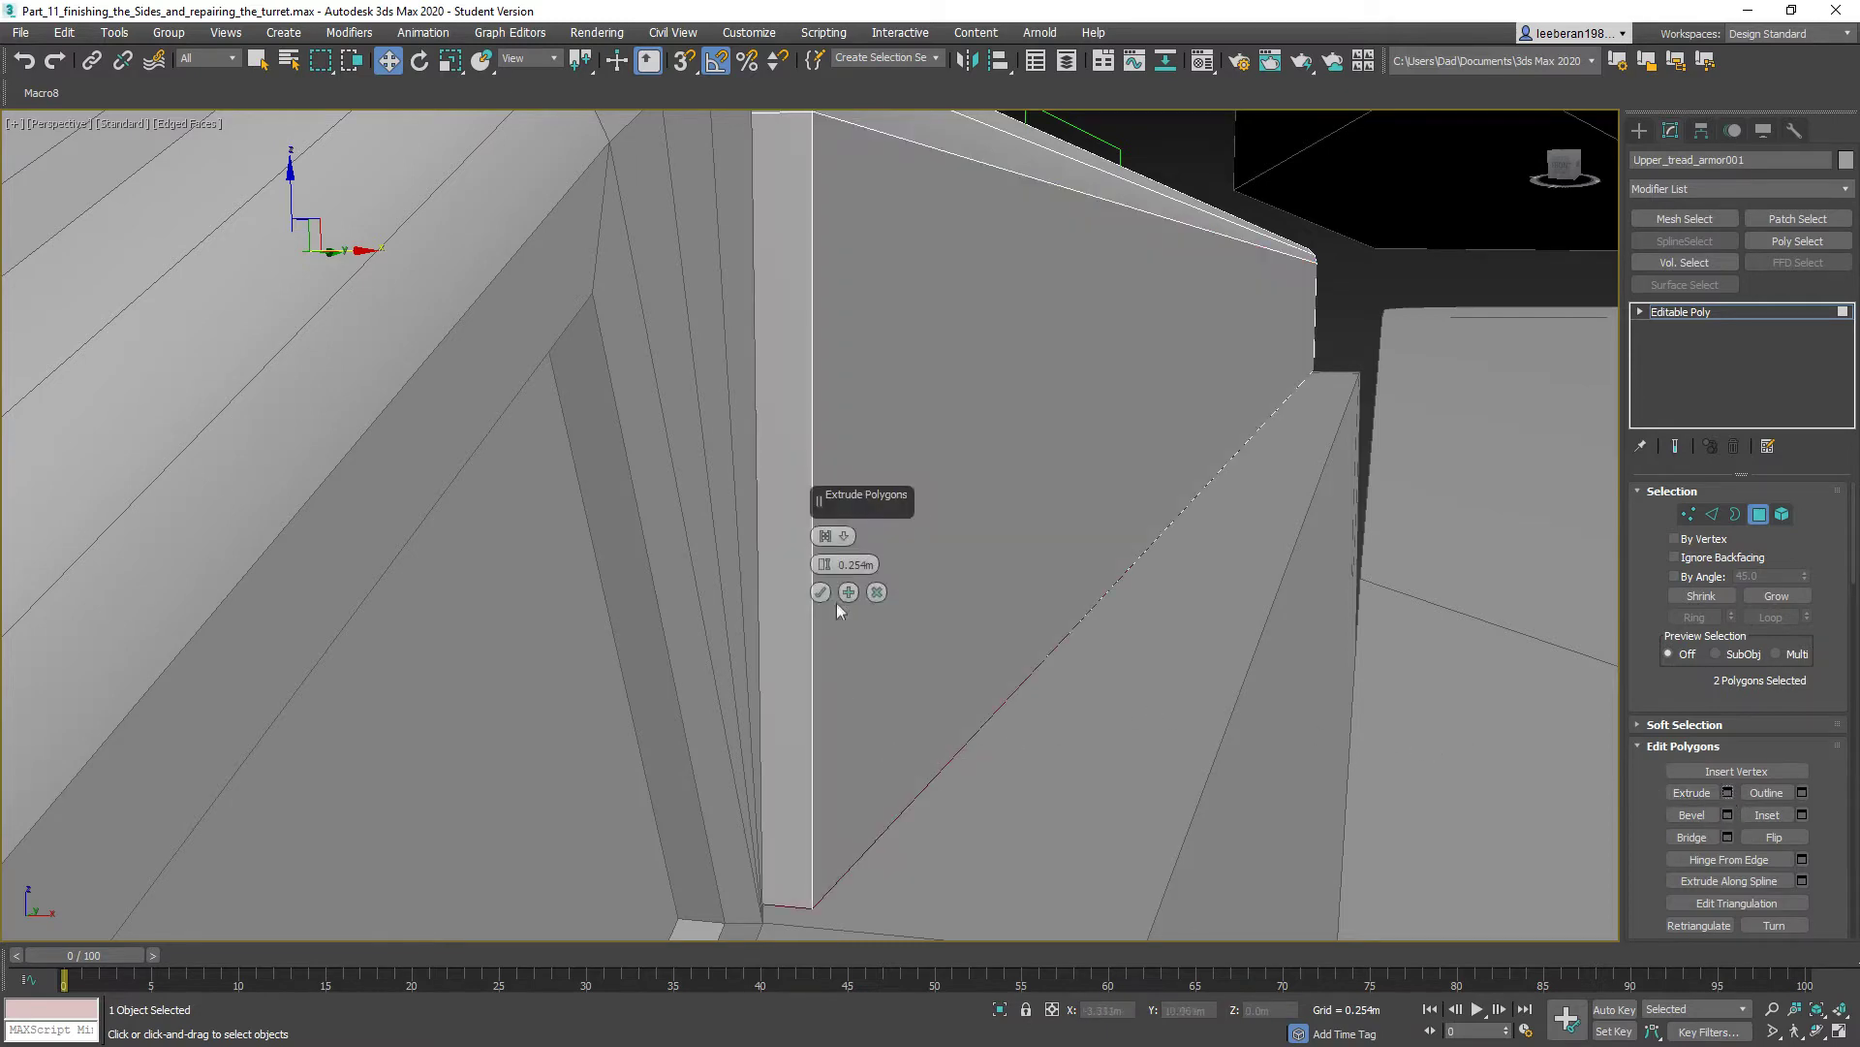
pyautogui.click(821, 592)
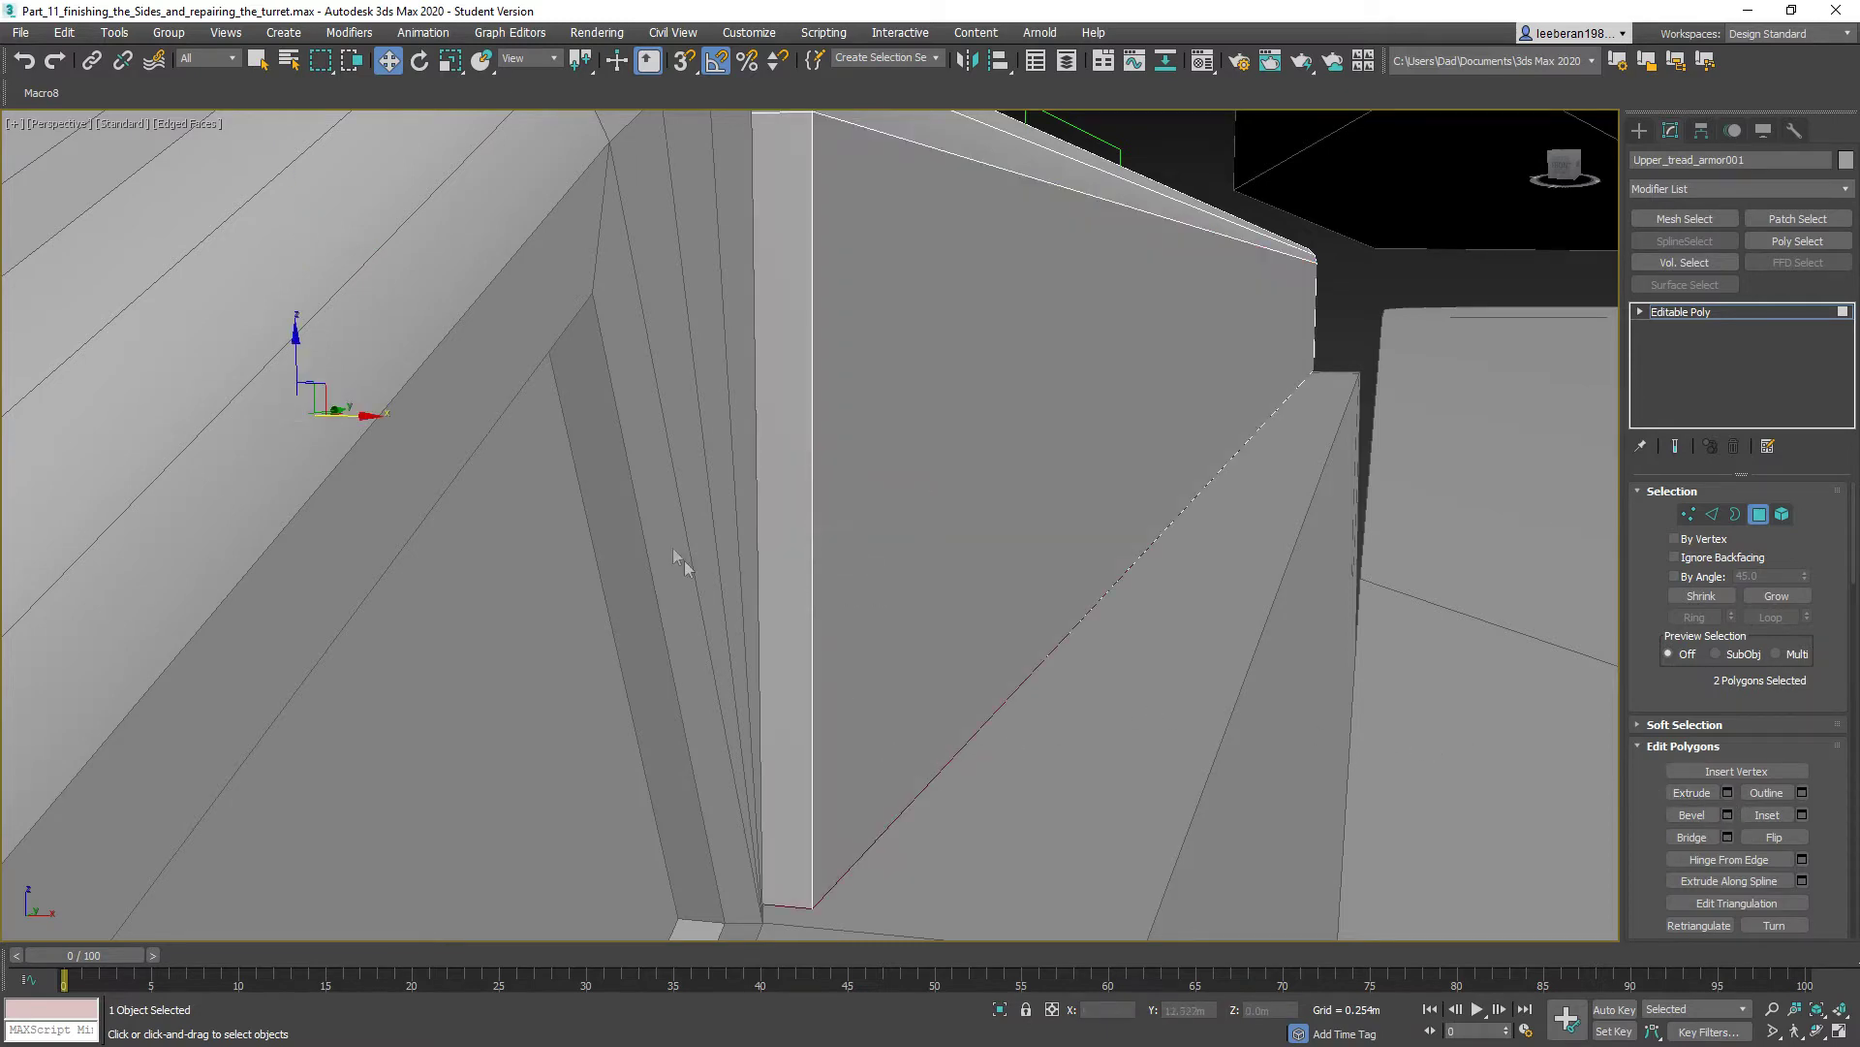
pyautogui.keyDown('alt'); pyautogui.moveTo(684, 566); pyautogui.dragTo(748, 500, button='middle'); pyautogui.keyUp('alt')
pyautogui.scroll(-3, 740, 516)
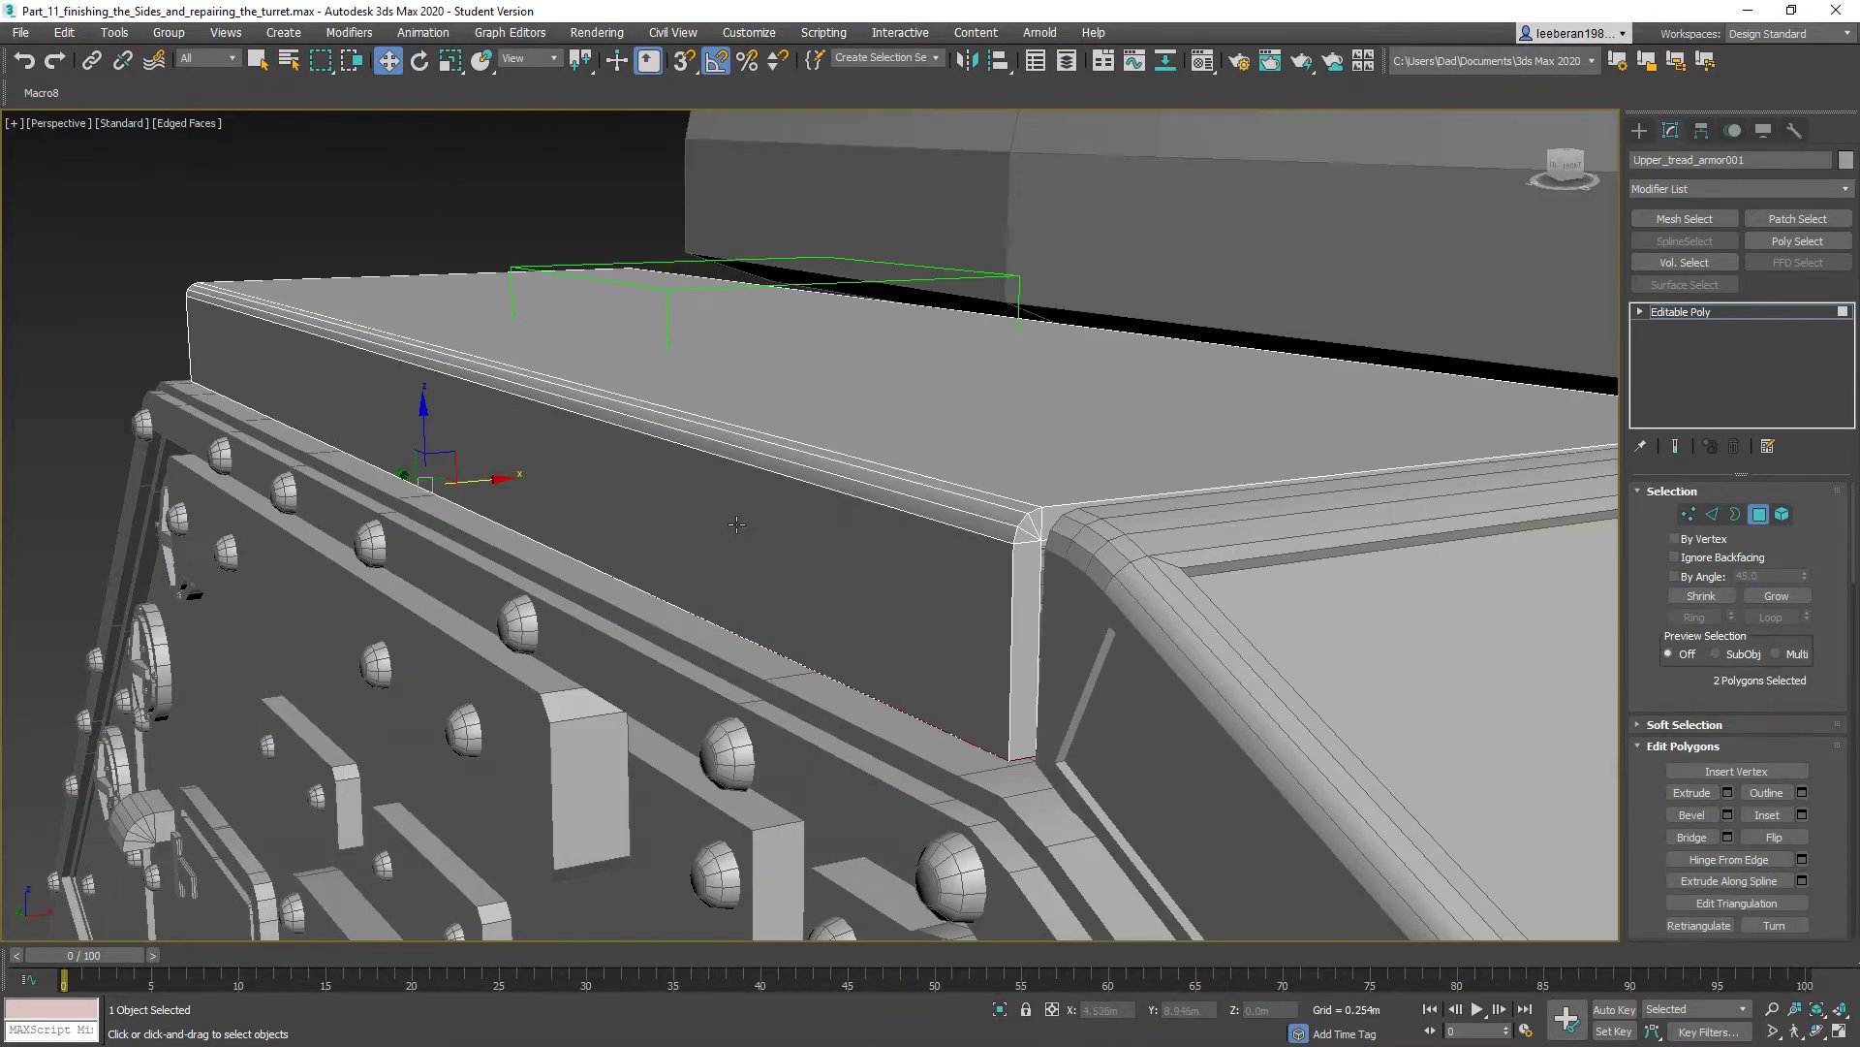
pyautogui.moveTo(760, 545)
pyautogui.keyDown('alt'); pyautogui.mouseDown(button='middle')
pyautogui.moveTo(852, 561)
pyautogui.moveTo(1005, 532)
pyautogui.moveTo(782, 561)
pyautogui.mouseUp(button='middle'); pyautogui.keyUp('alt')
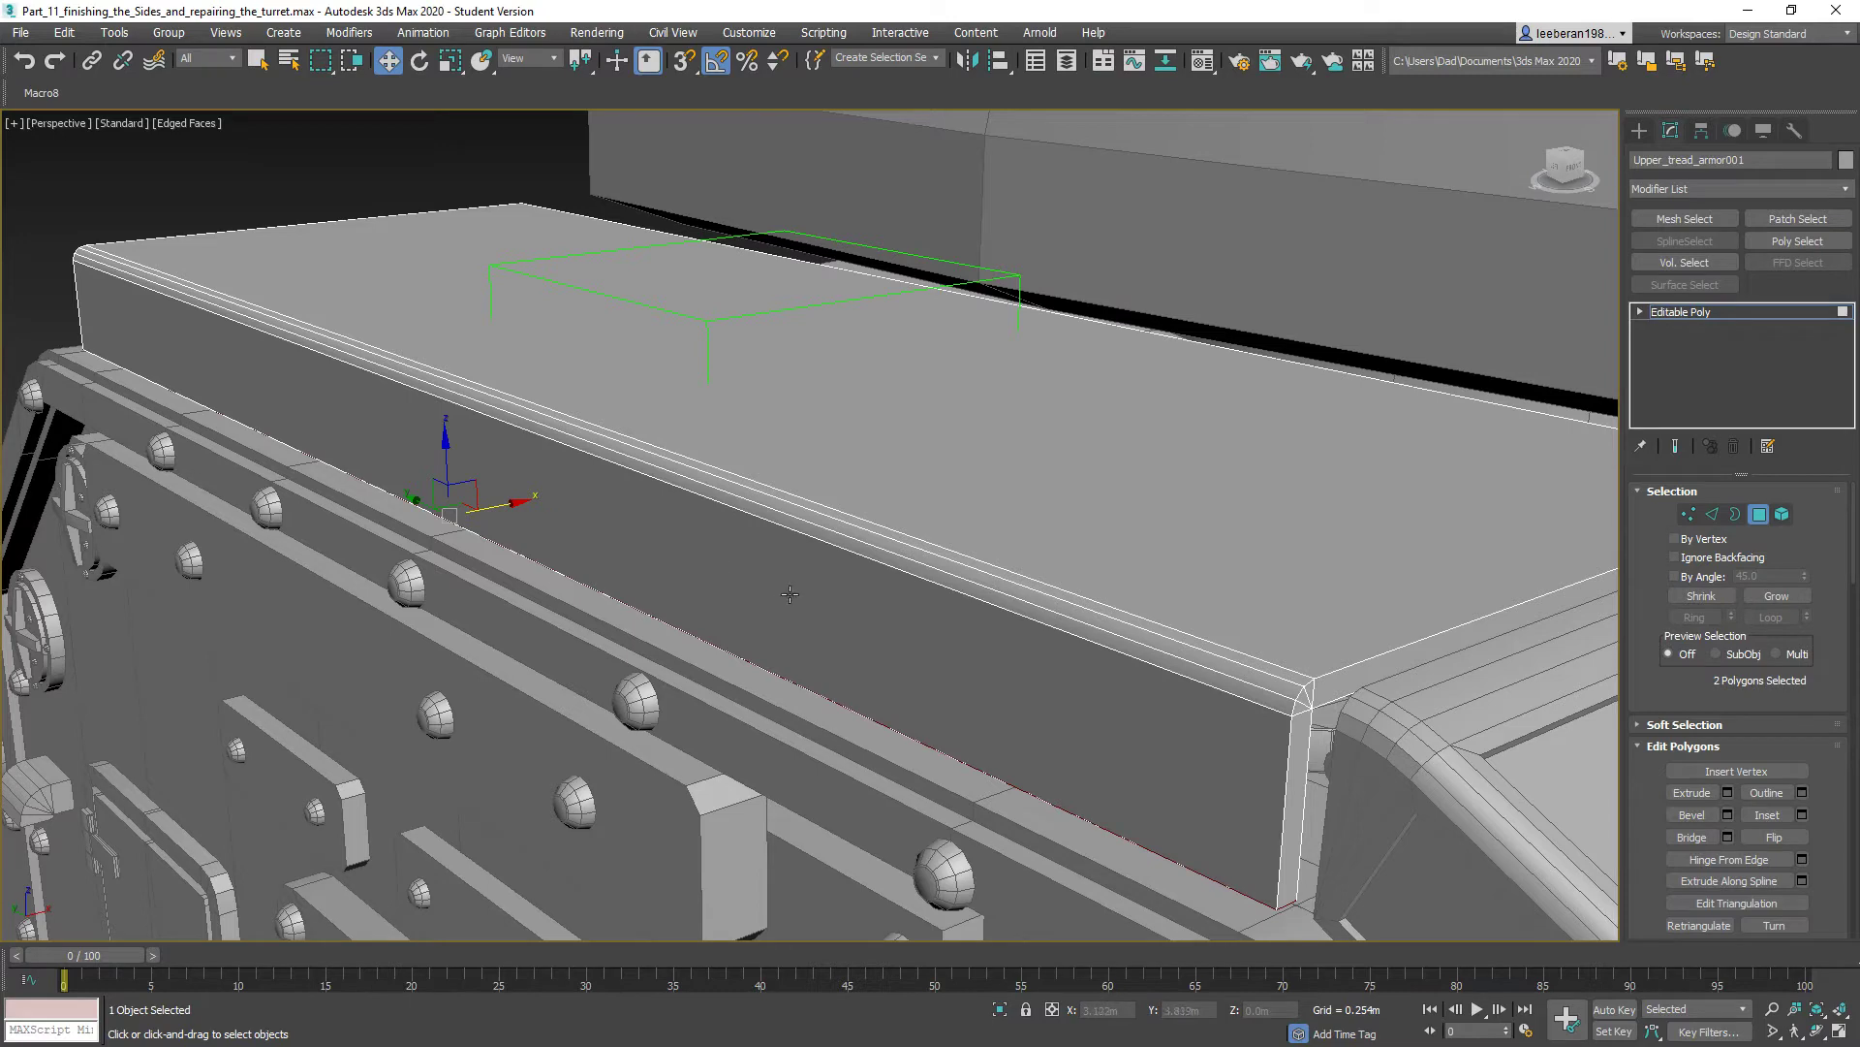
pyautogui.keyDown('alt'); pyautogui.moveTo(789, 594); pyautogui.dragTo(833, 591, button='middle'); pyautogui.keyUp('alt')
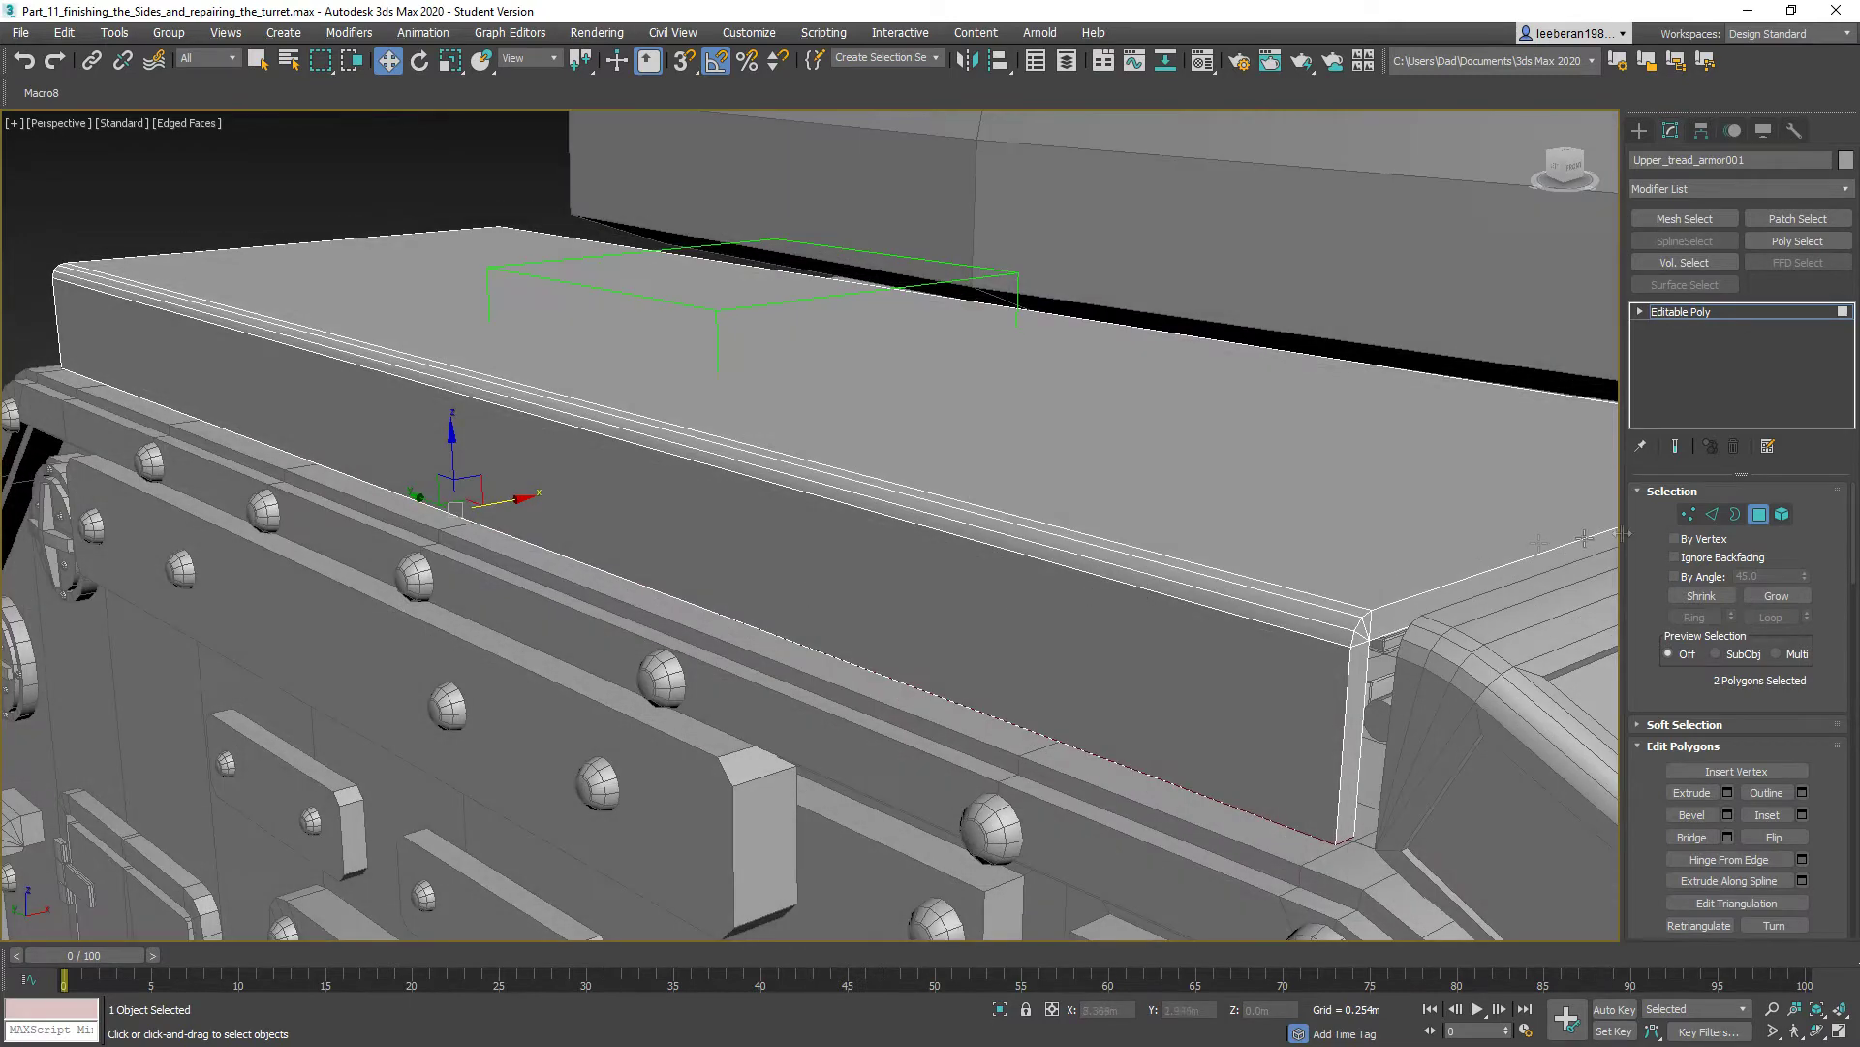
pyautogui.click(1757, 513)
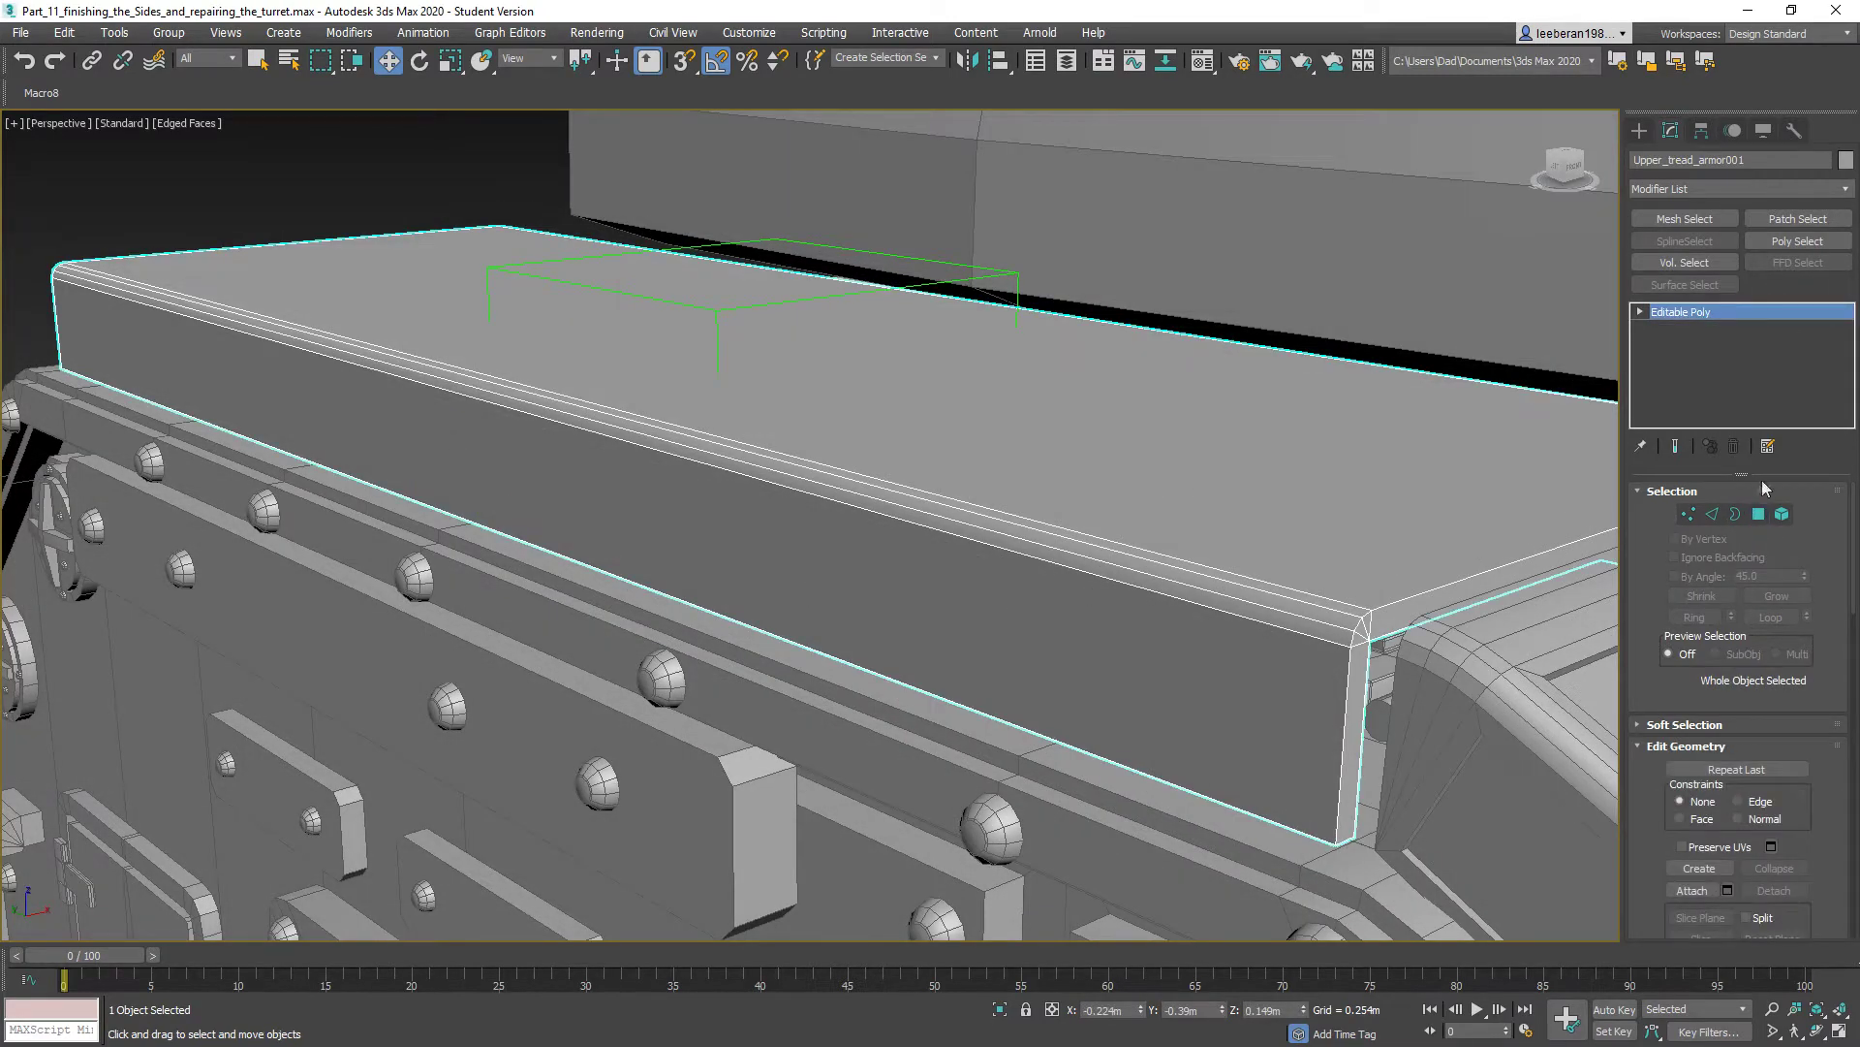
# - Inset the top polygon and both long side wall polygons of the upper tread armor to form border frames
pyautogui.click(1759, 513)
pyautogui.click(1135, 461)
pyautogui.keyDown('ctrl'); pyautogui.click(966, 570); pyautogui.keyUp('ctrl')
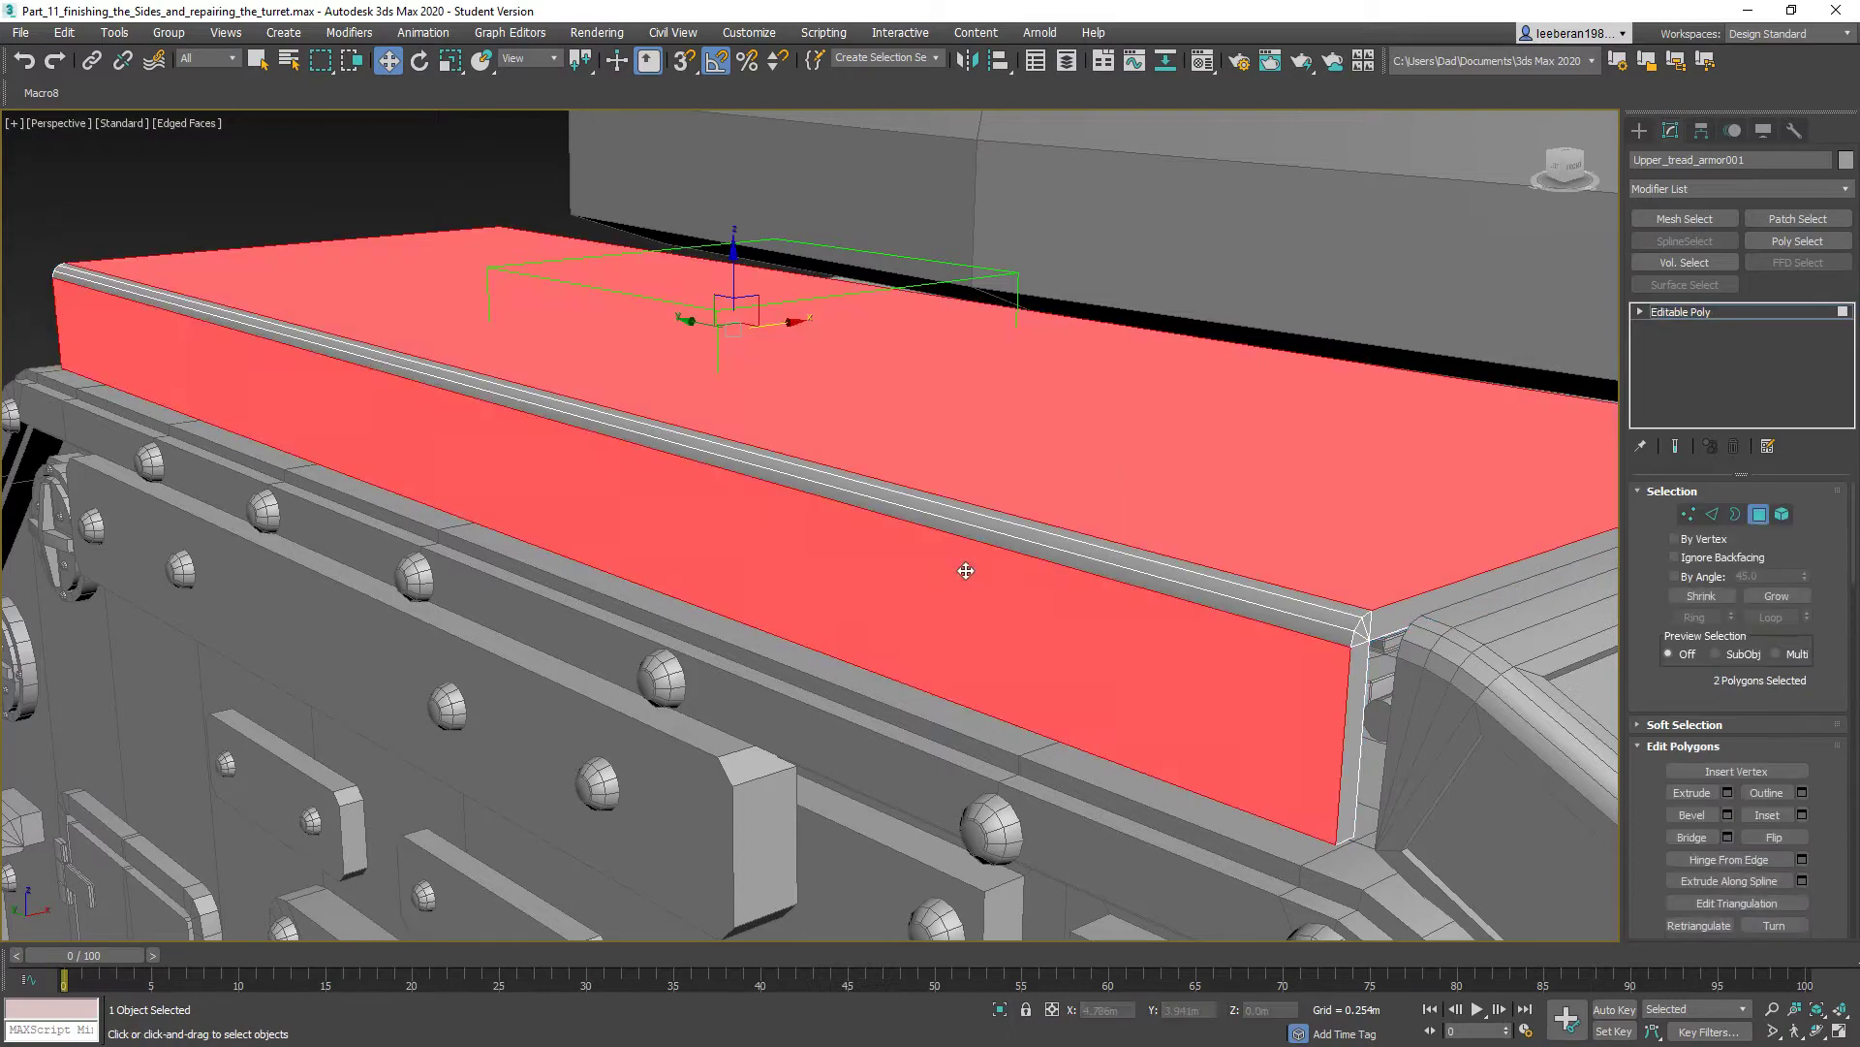
pyautogui.keyDown('alt'); pyautogui.moveTo(1199, 515); pyautogui.dragTo(1076, 514, button='middle'); pyautogui.keyUp('alt')
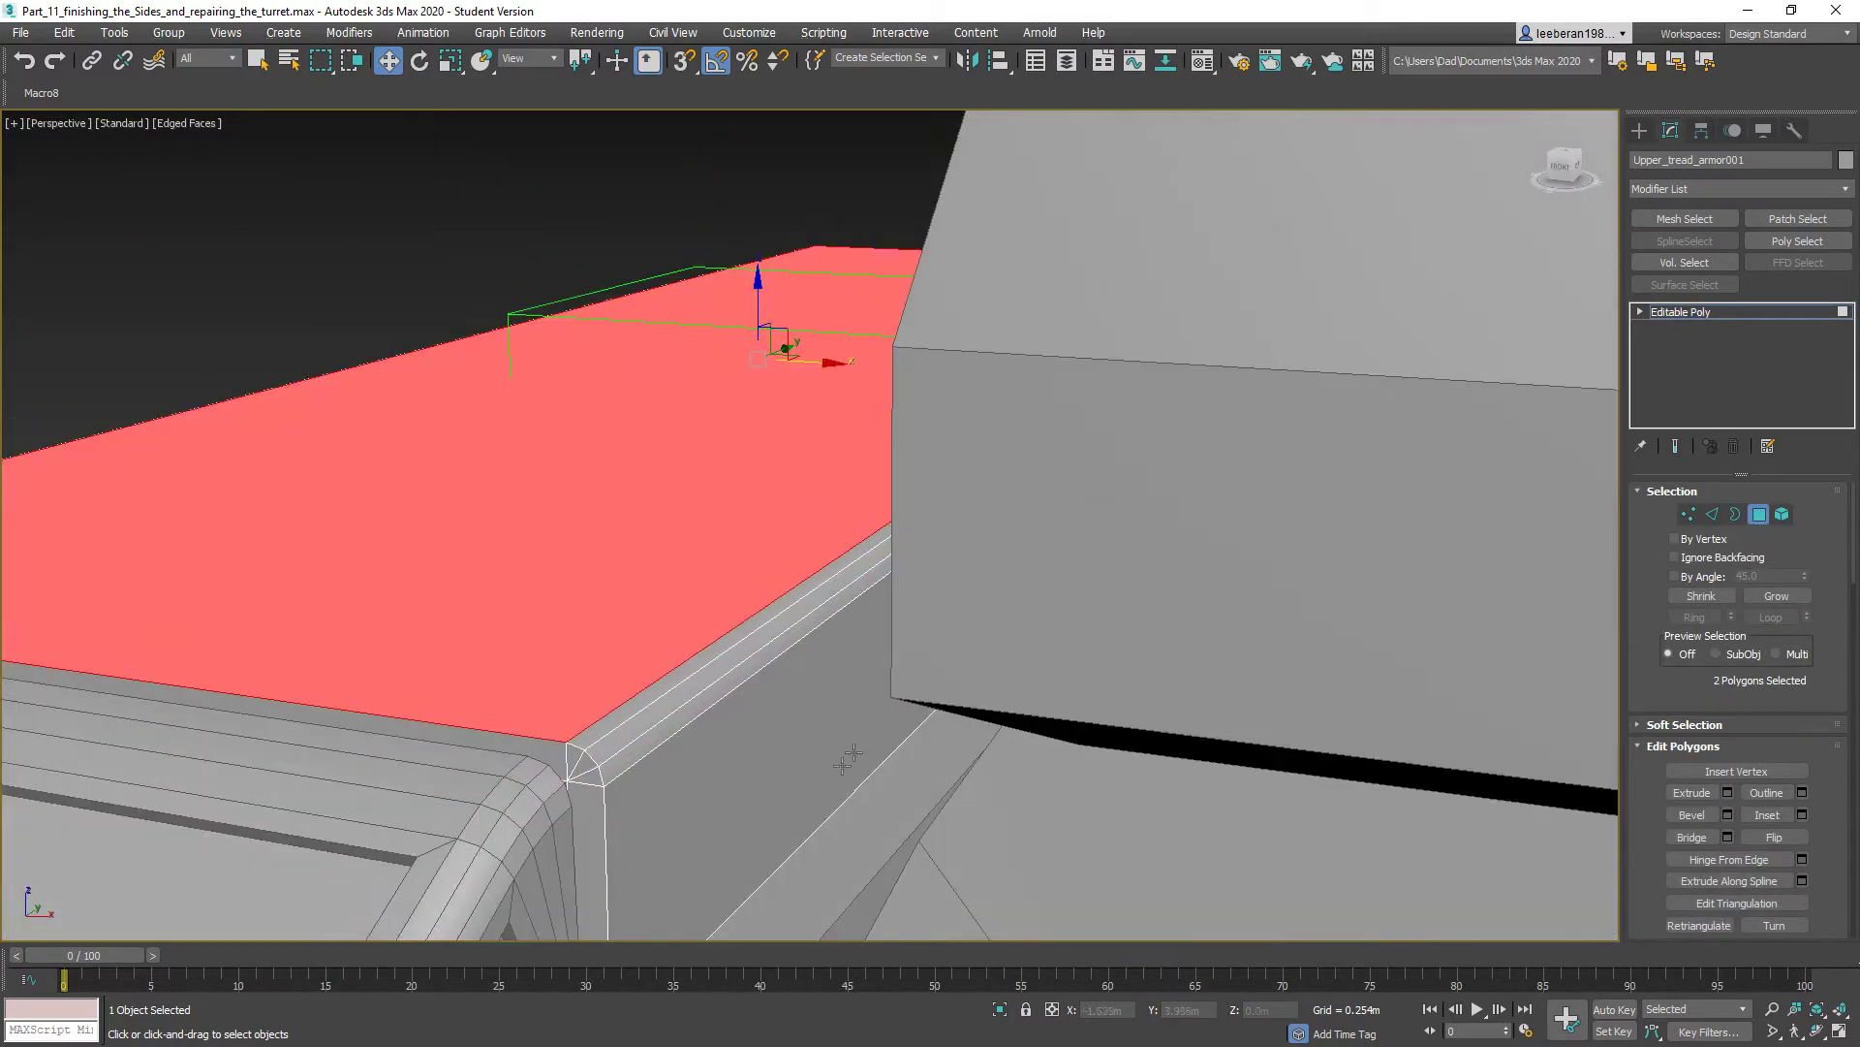
pyautogui.keyDown('ctrl'); pyautogui.click(729, 772); pyautogui.keyUp('ctrl')
pyautogui.keyDown('alt'); pyautogui.moveTo(729, 772); pyautogui.dragTo(747, 639, button='middle'); pyautogui.keyUp('alt')
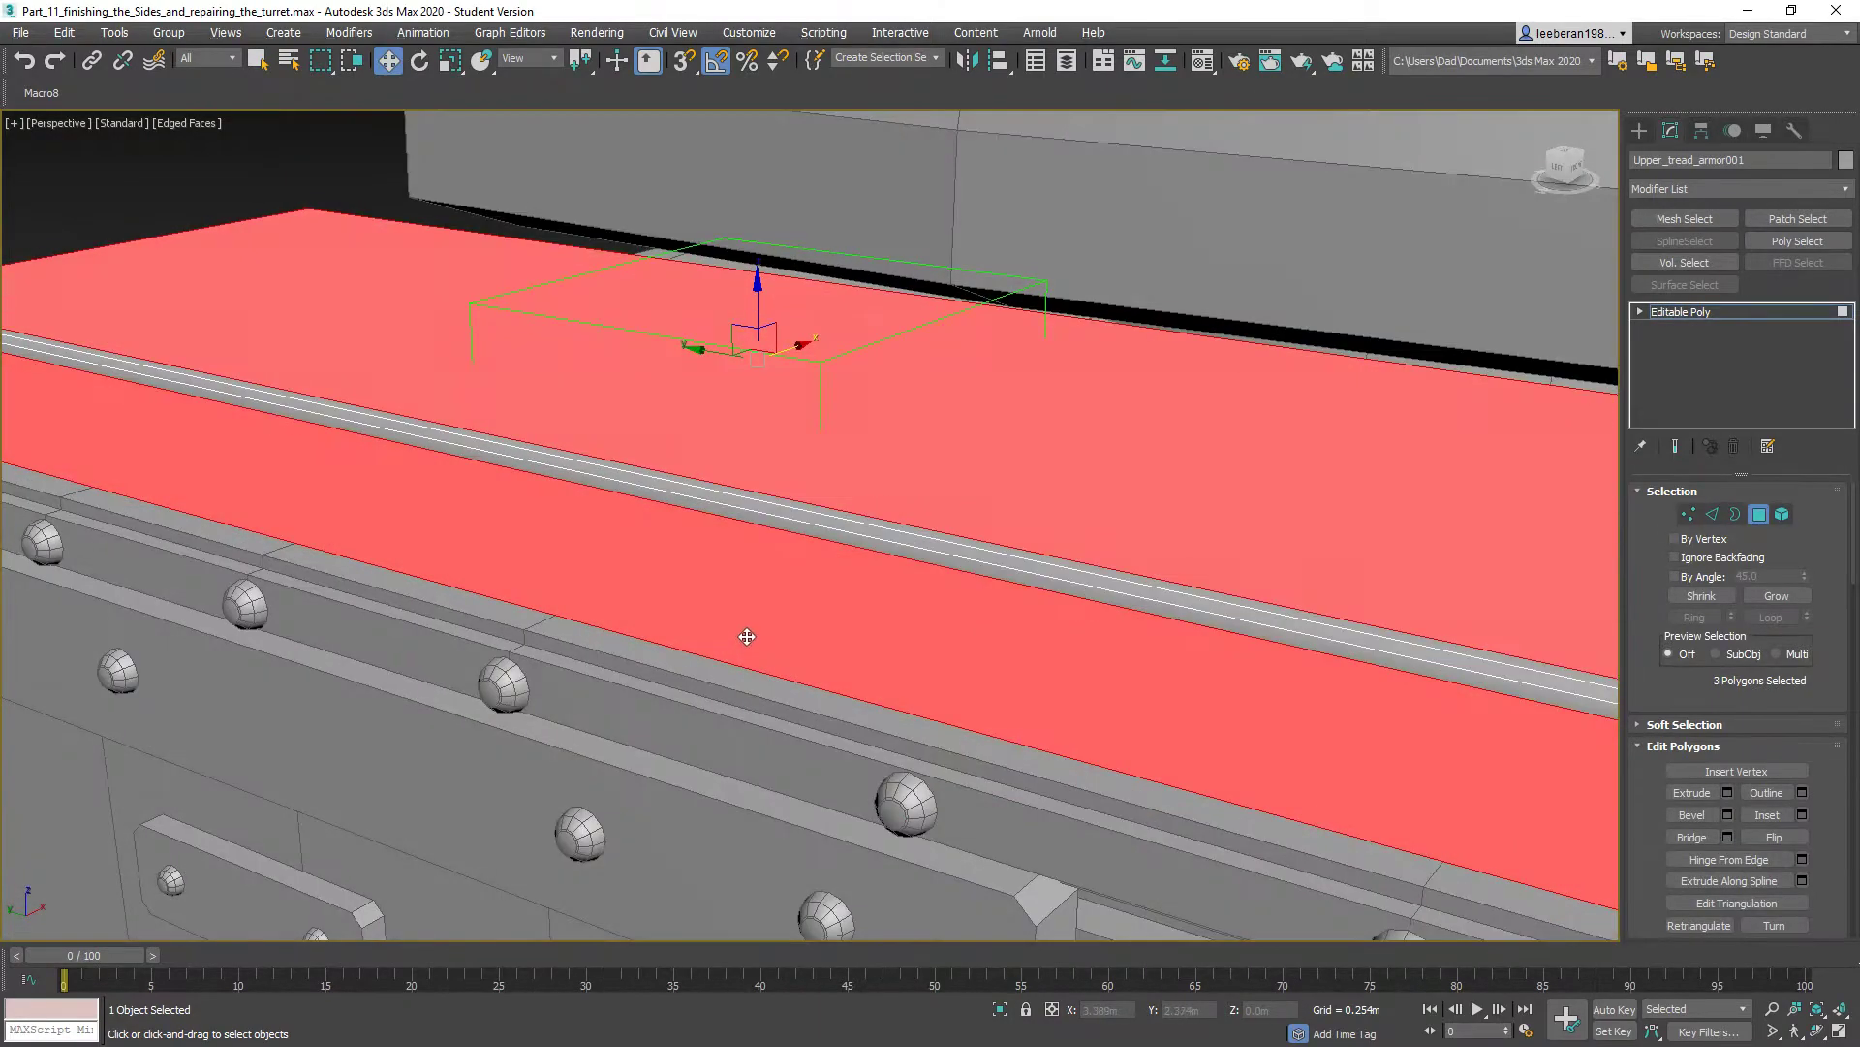
pyautogui.scroll(-10, 747, 637)
pyautogui.hotkey('alt', 'x')
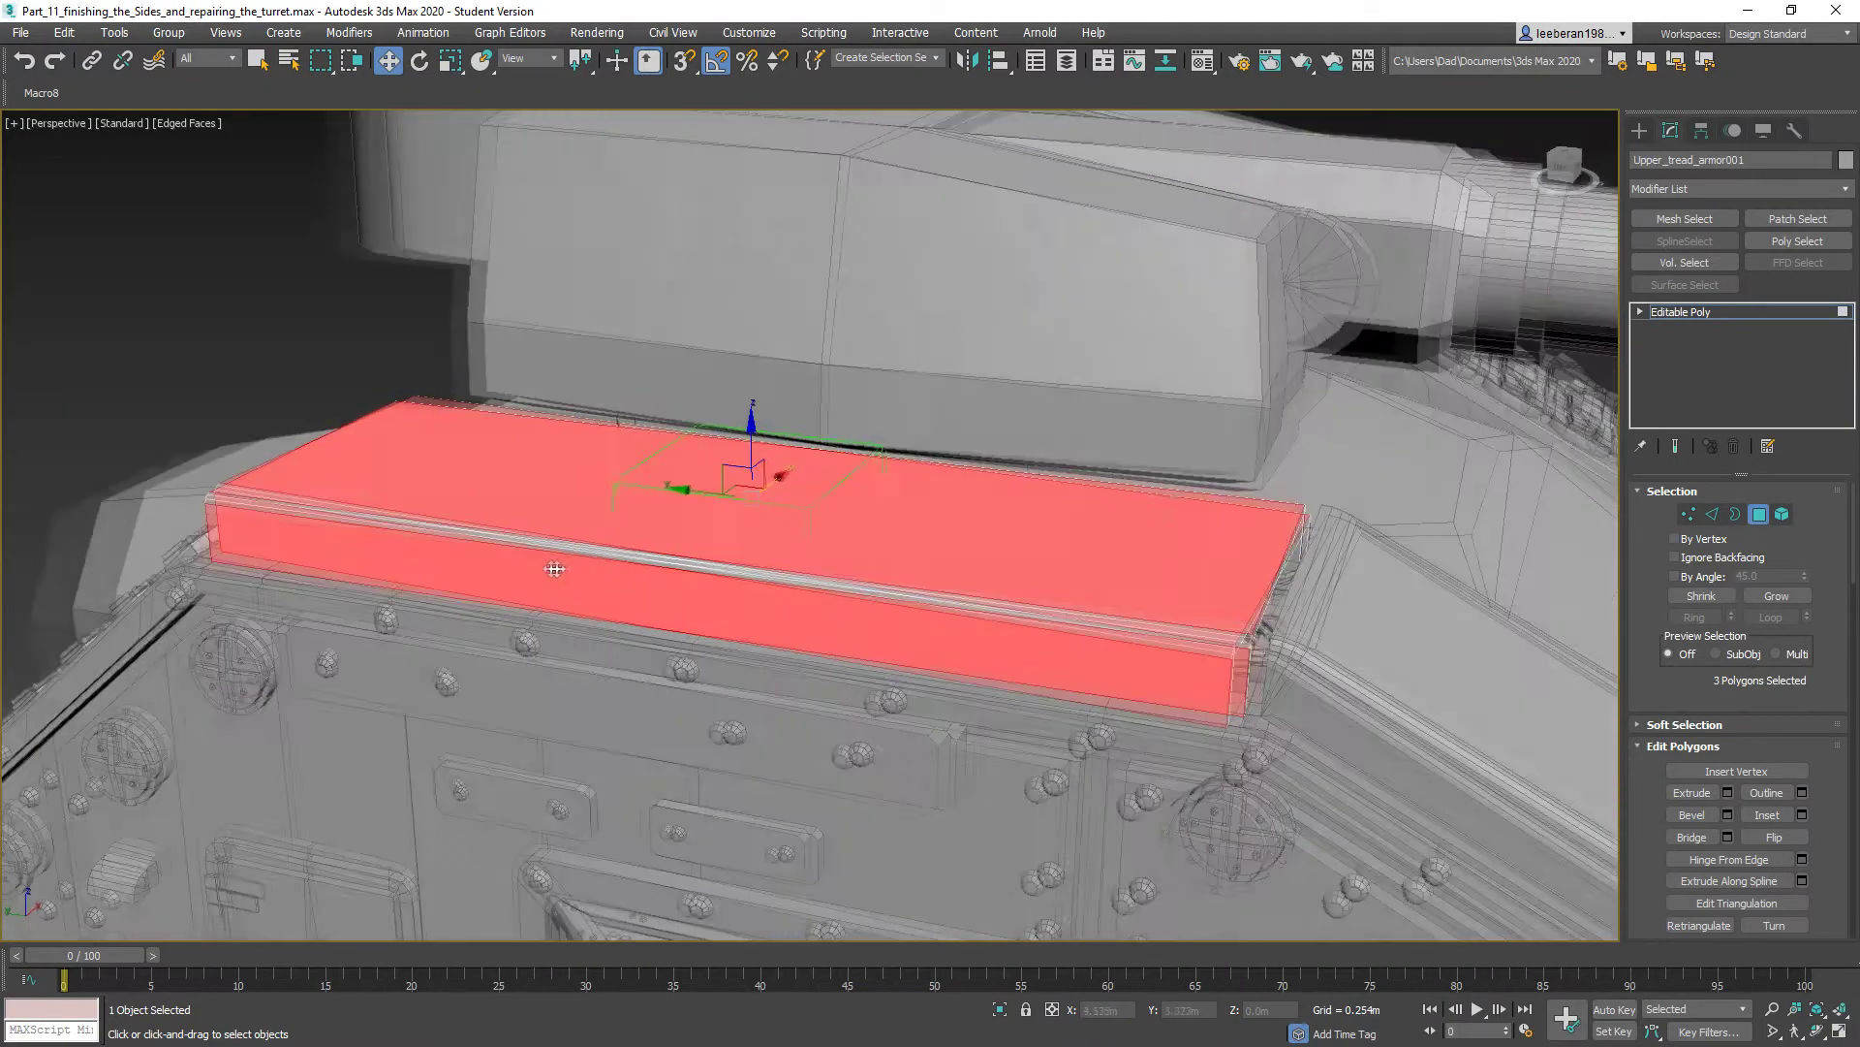
pyautogui.keyDown('alt'); pyautogui.moveTo(554, 569); pyautogui.dragTo(514, 572, button='middle'); pyautogui.keyUp('alt')
pyautogui.click(513, 572)
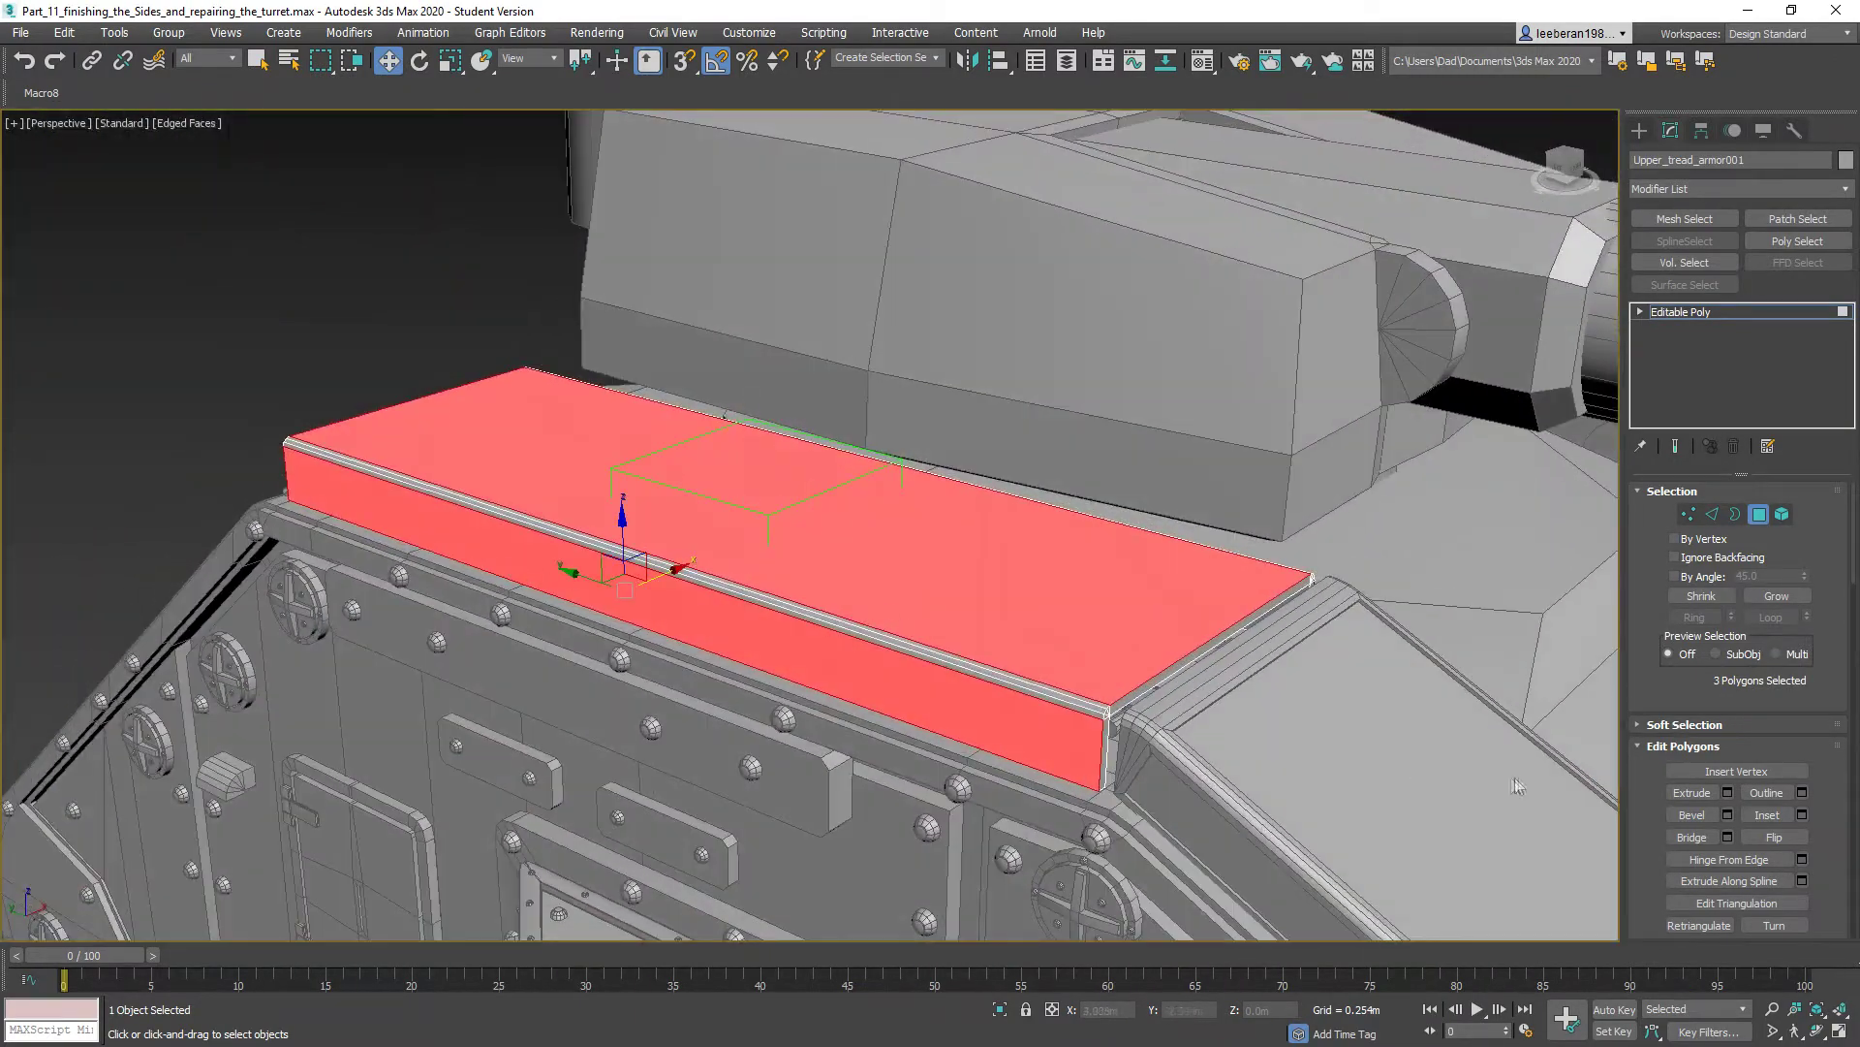
pyautogui.click(1800, 814)
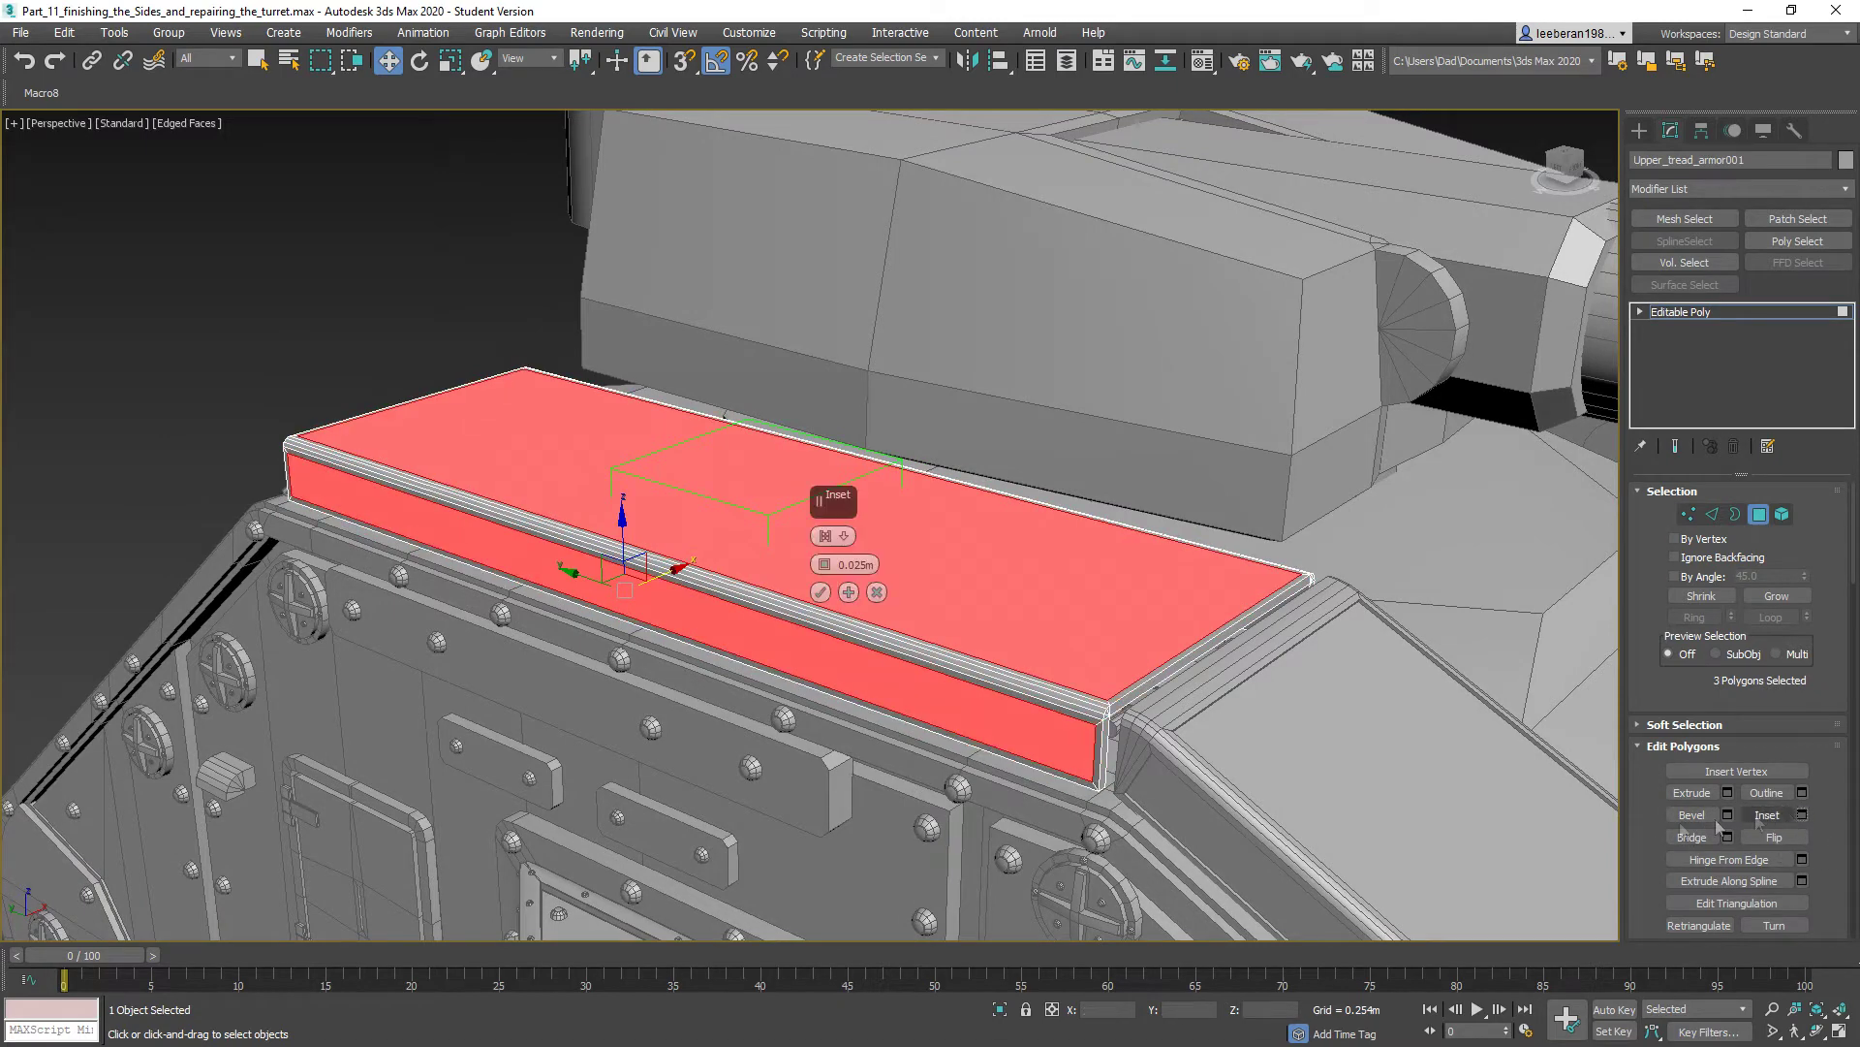
pyautogui.moveTo(827, 567); pyautogui.dragTo(822, 550)
pyautogui.click(820, 592)
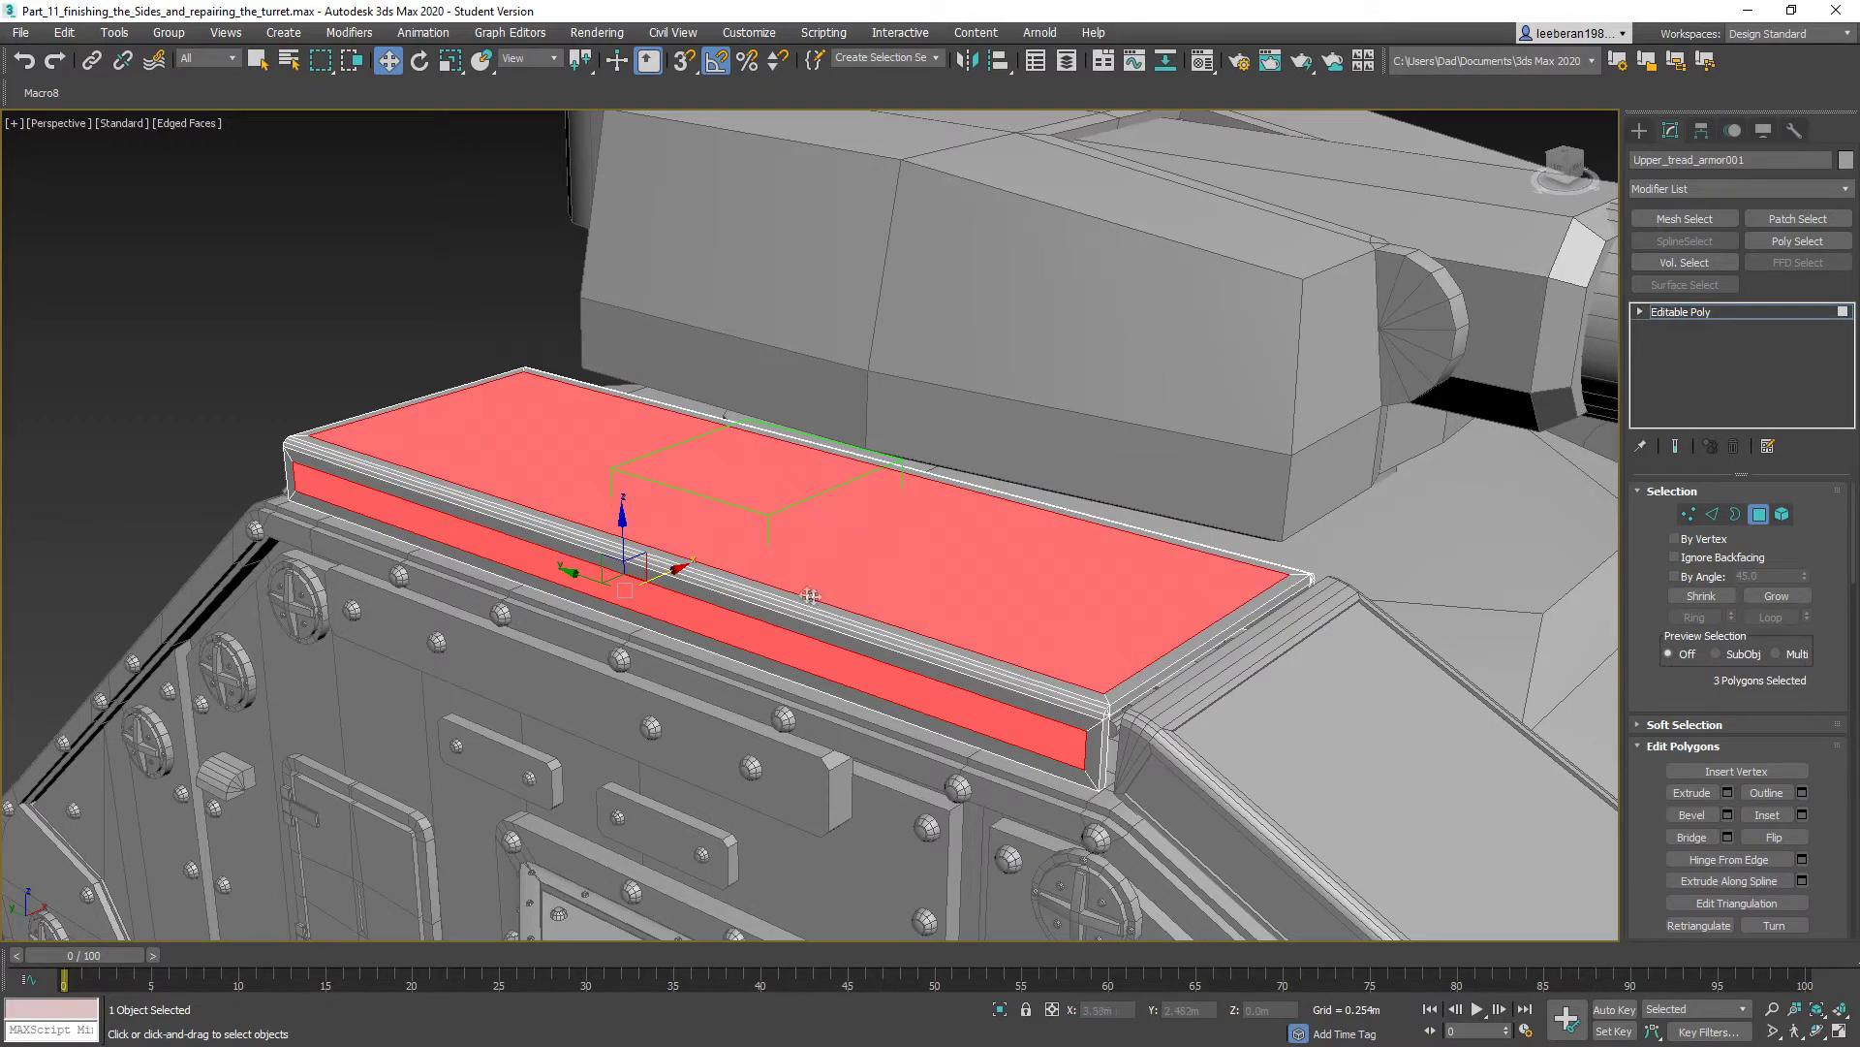
# - Scale the three inset polygons shorter along the armor's length to widen their end borders
pyautogui.click(450, 60)
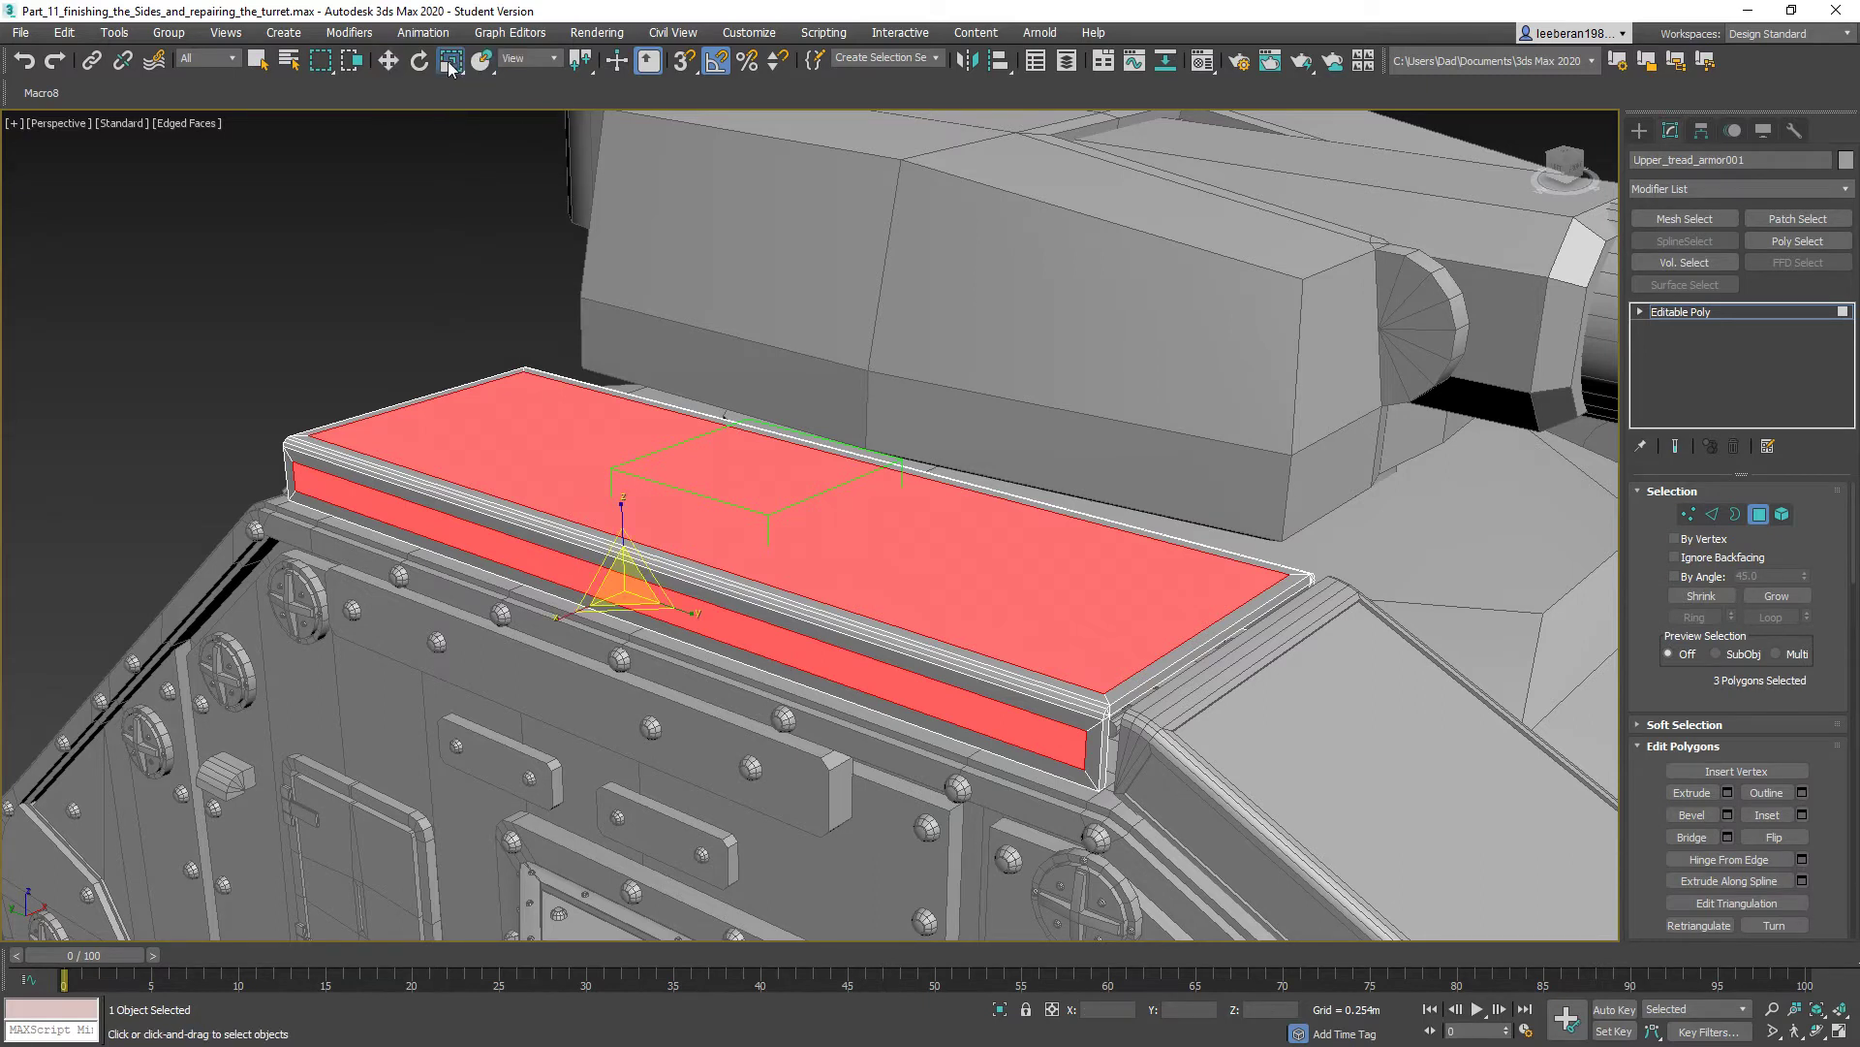
pyautogui.moveTo(693, 615); pyautogui.dragTo(693, 647)
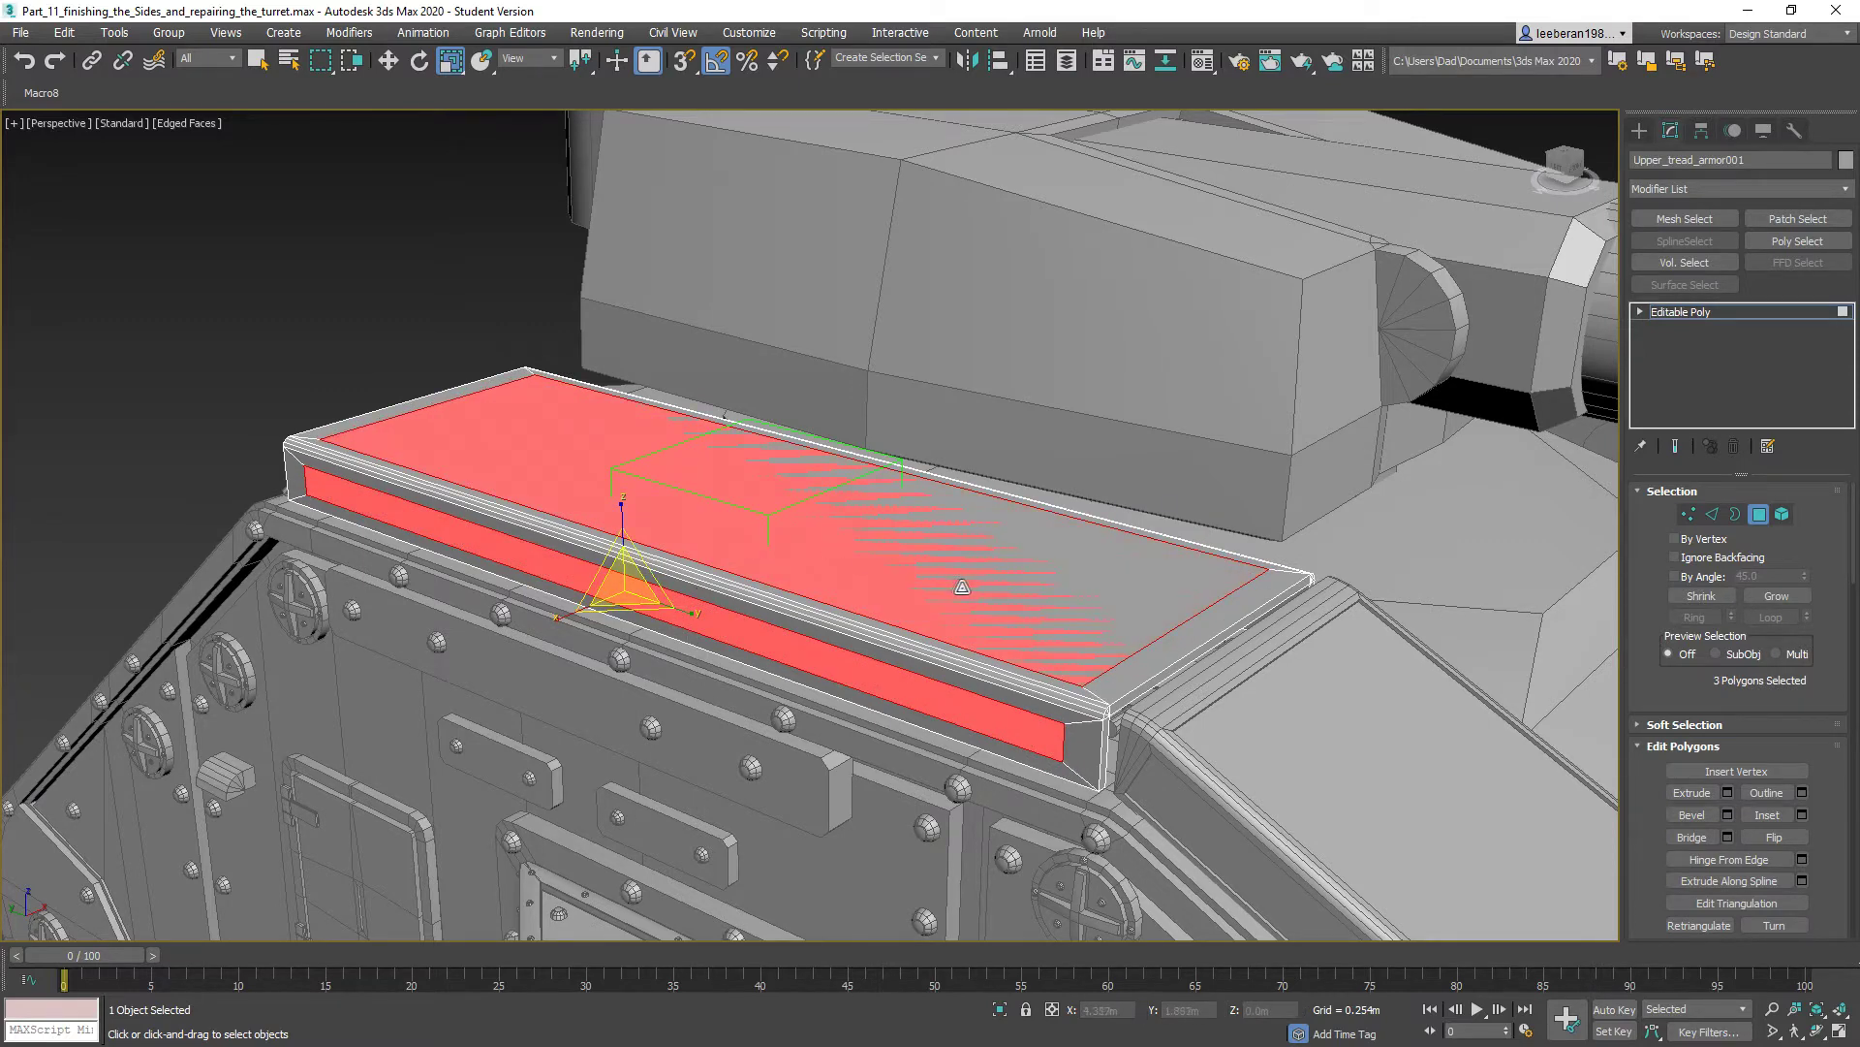
pyautogui.keyDown('alt'); pyautogui.moveTo(969, 595); pyautogui.dragTo(870, 613, button='middle'); pyautogui.keyUp('alt')
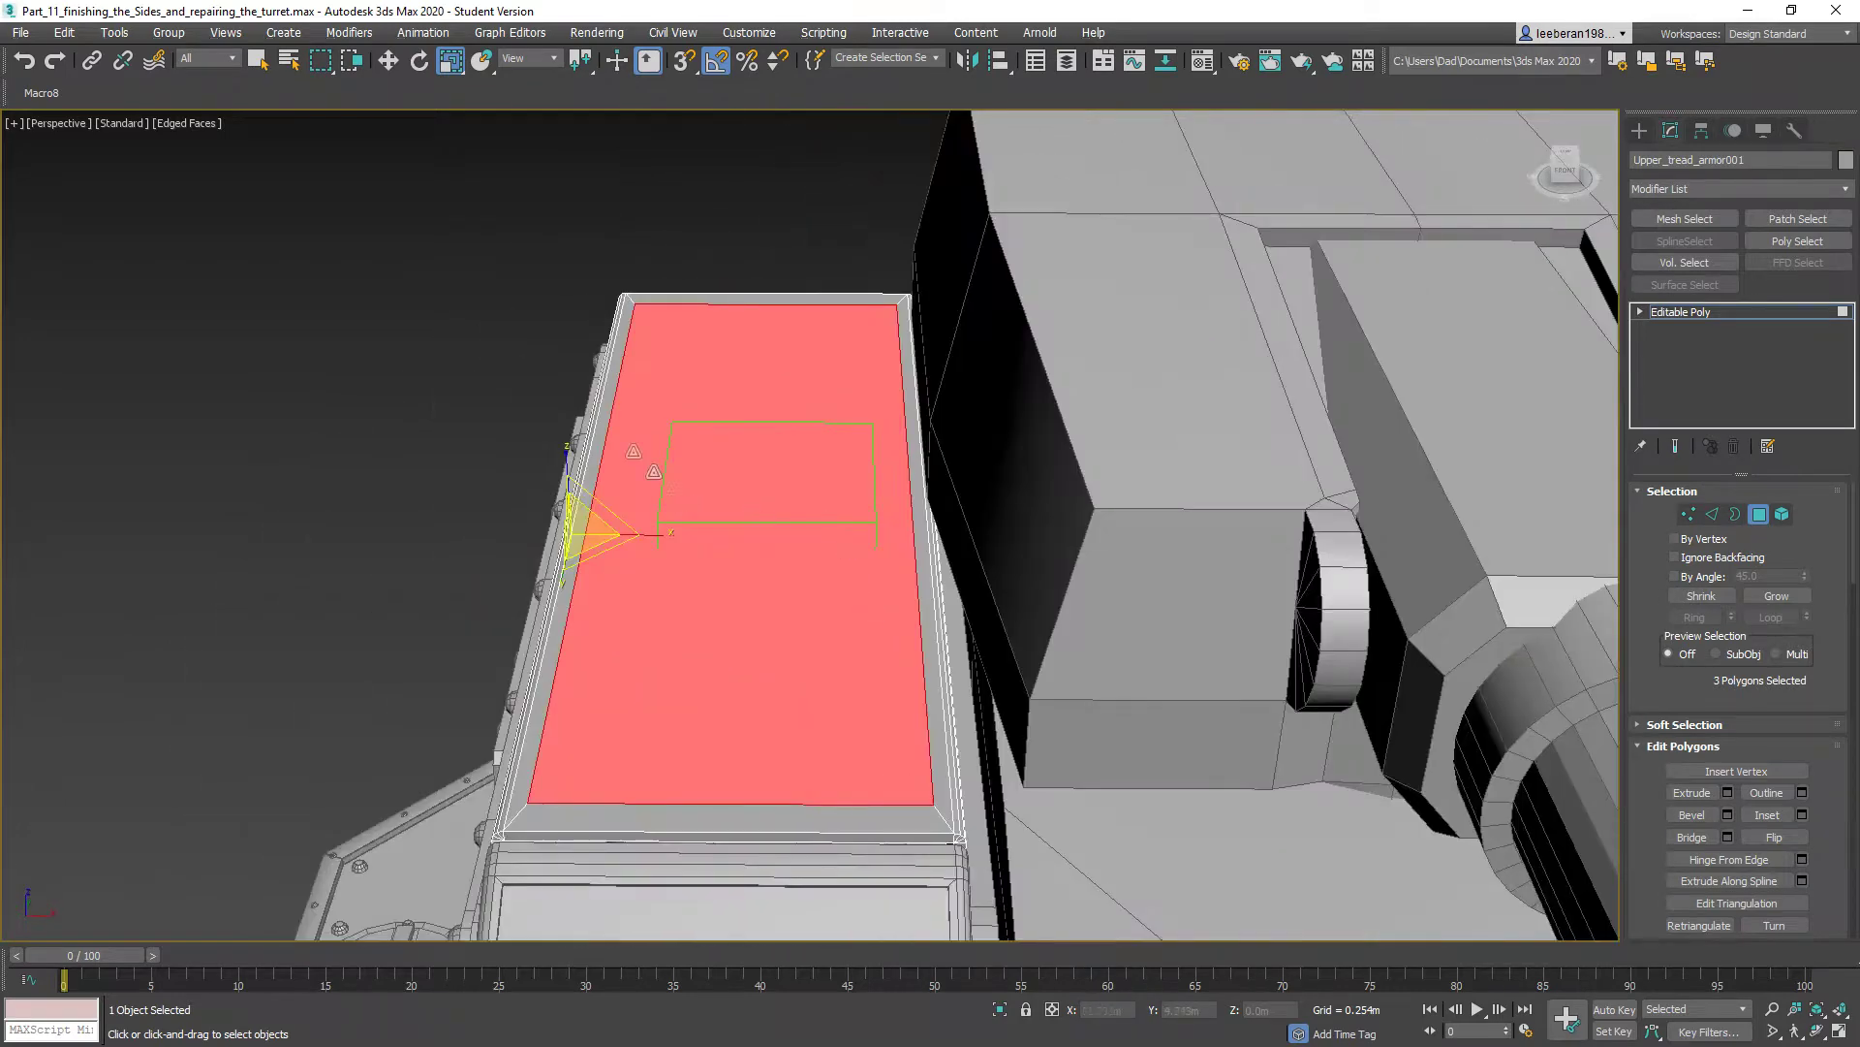
# - Scale only the inset top polygon narrower across the armor's width along X
pyautogui.click(761, 668)
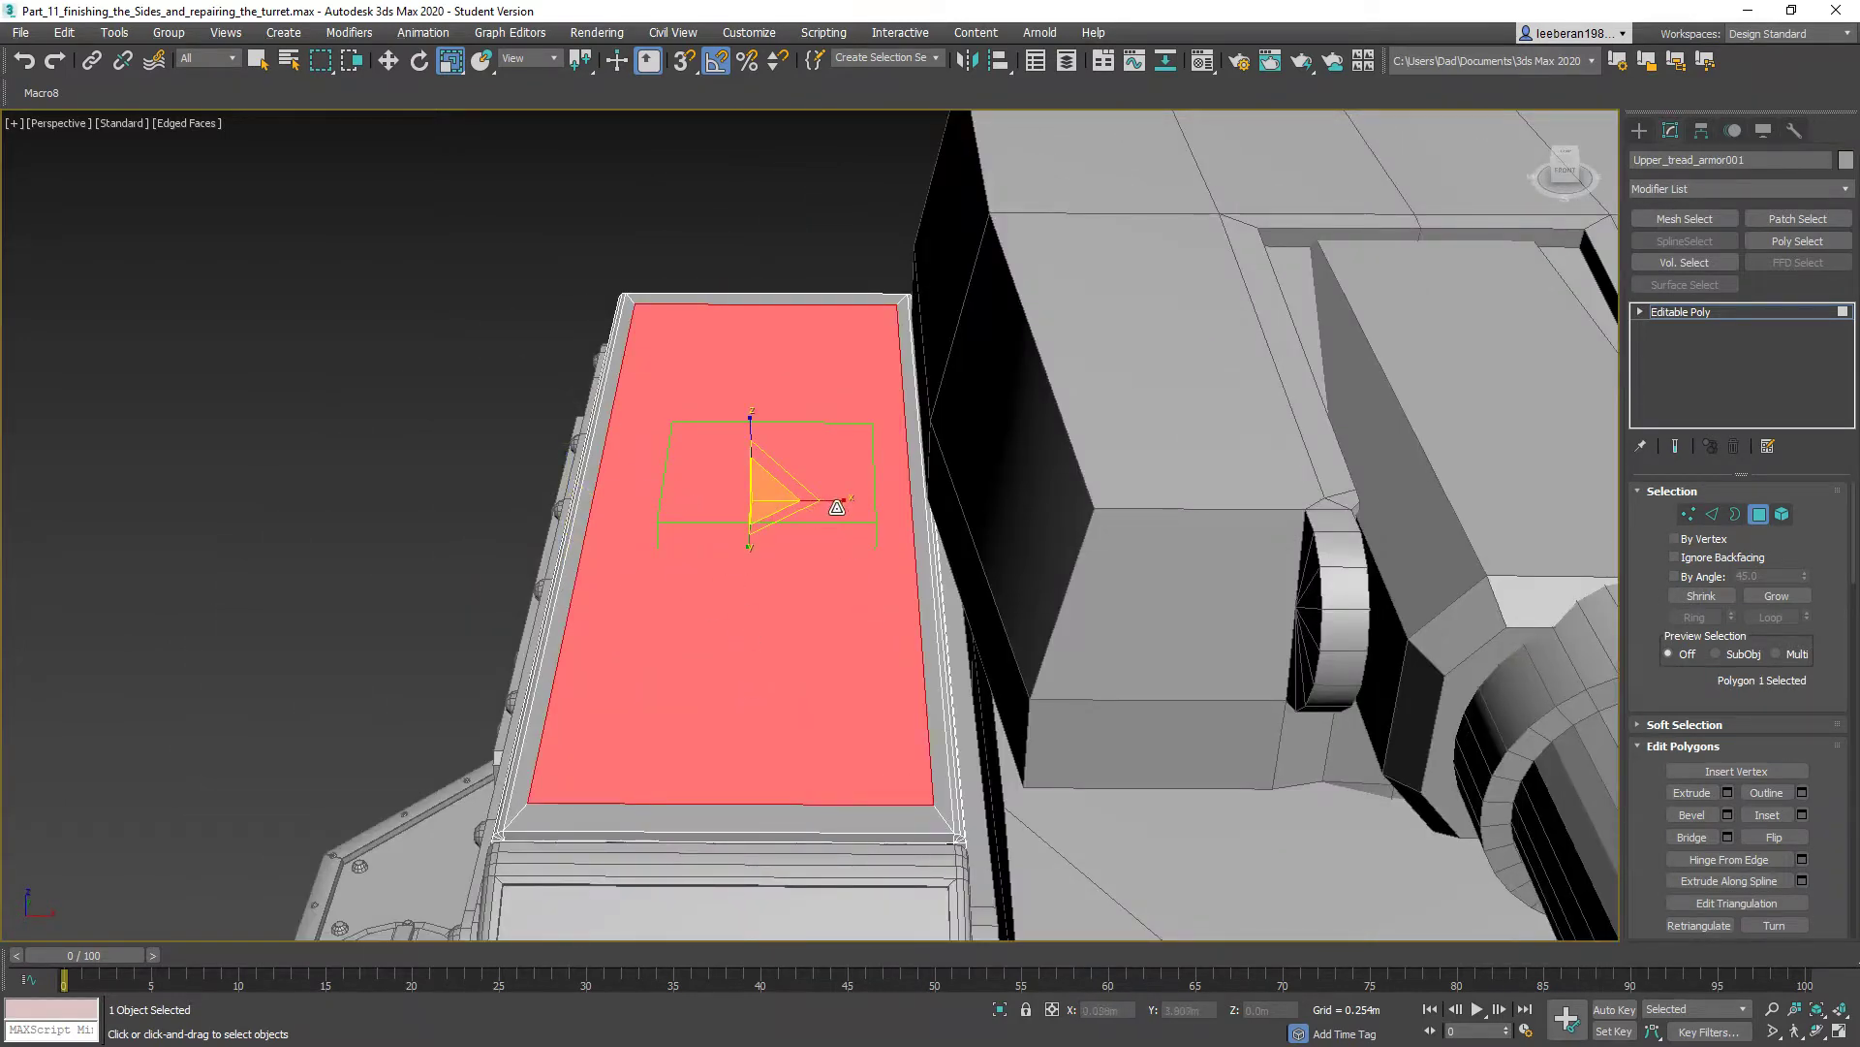
pyautogui.moveTo(831, 503); pyautogui.dragTo(831, 505)
pyautogui.keyDown('alt'); pyautogui.moveTo(768, 581); pyautogui.dragTo(852, 569, button='middle'); pyautogui.keyUp('alt')
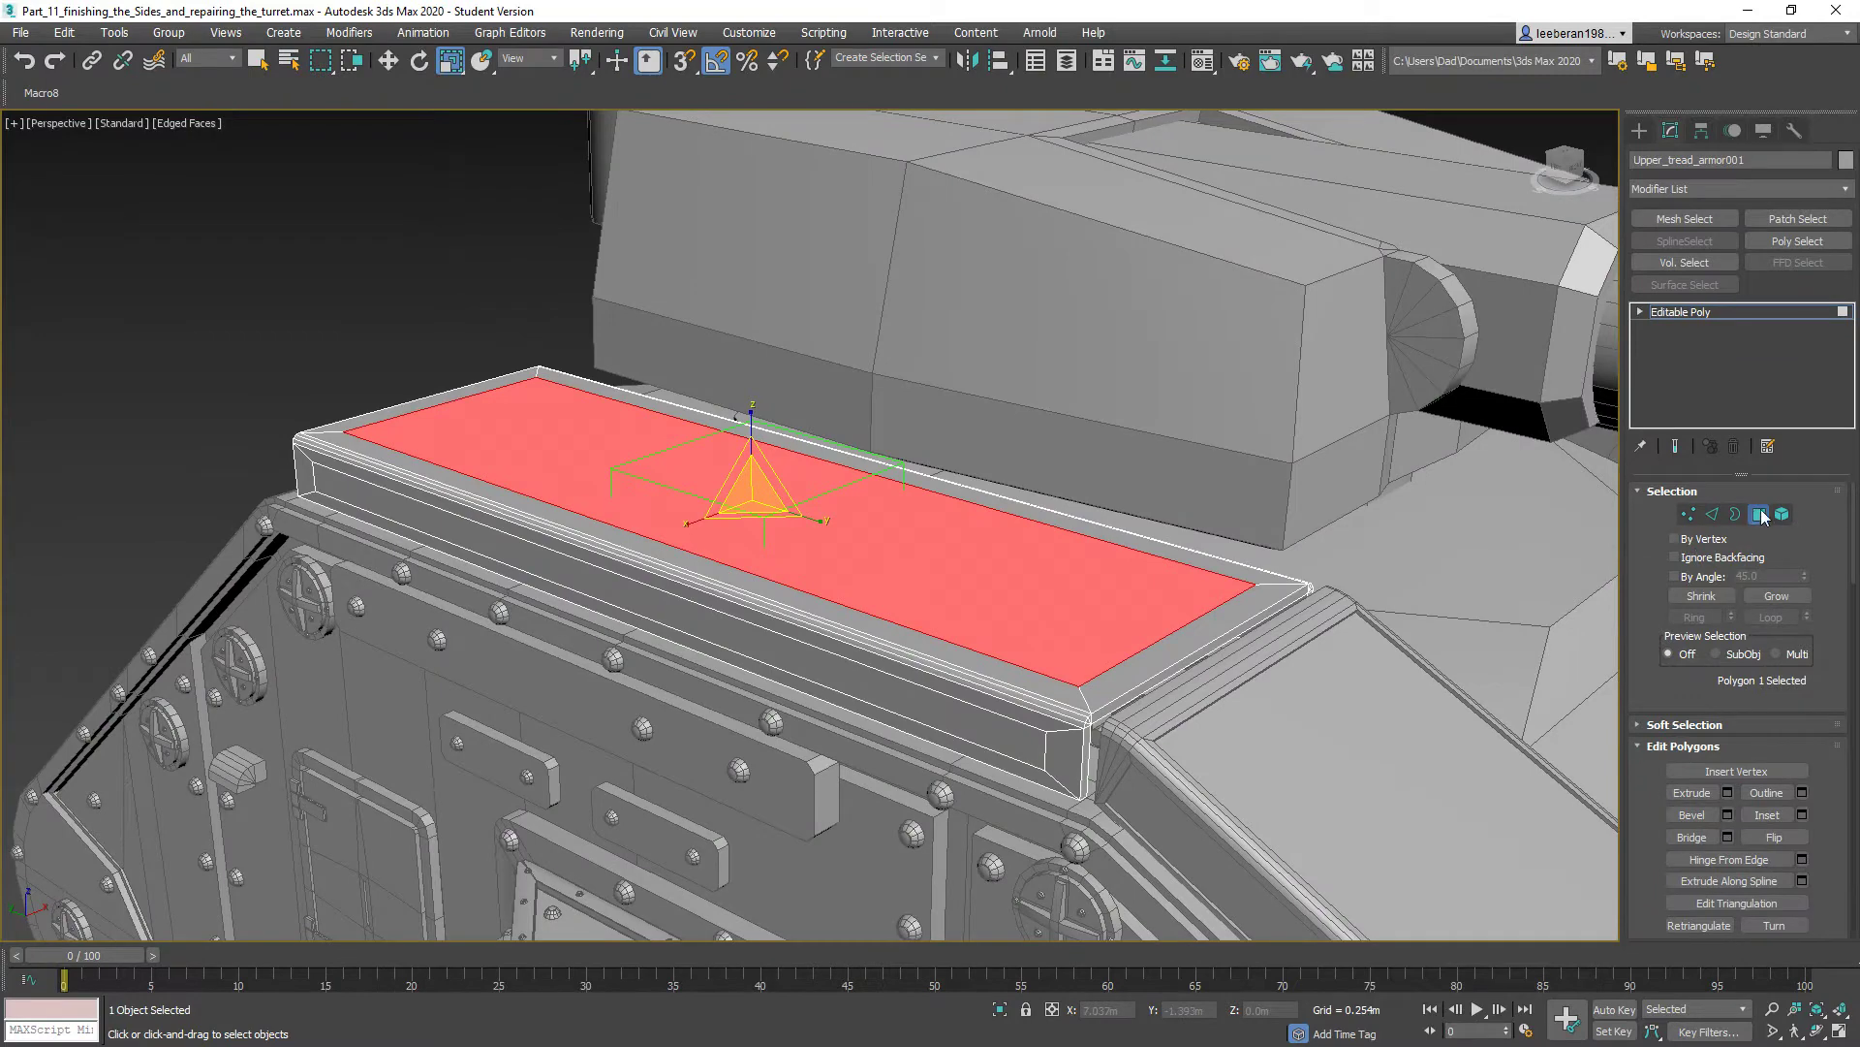
pyautogui.click(1763, 517)
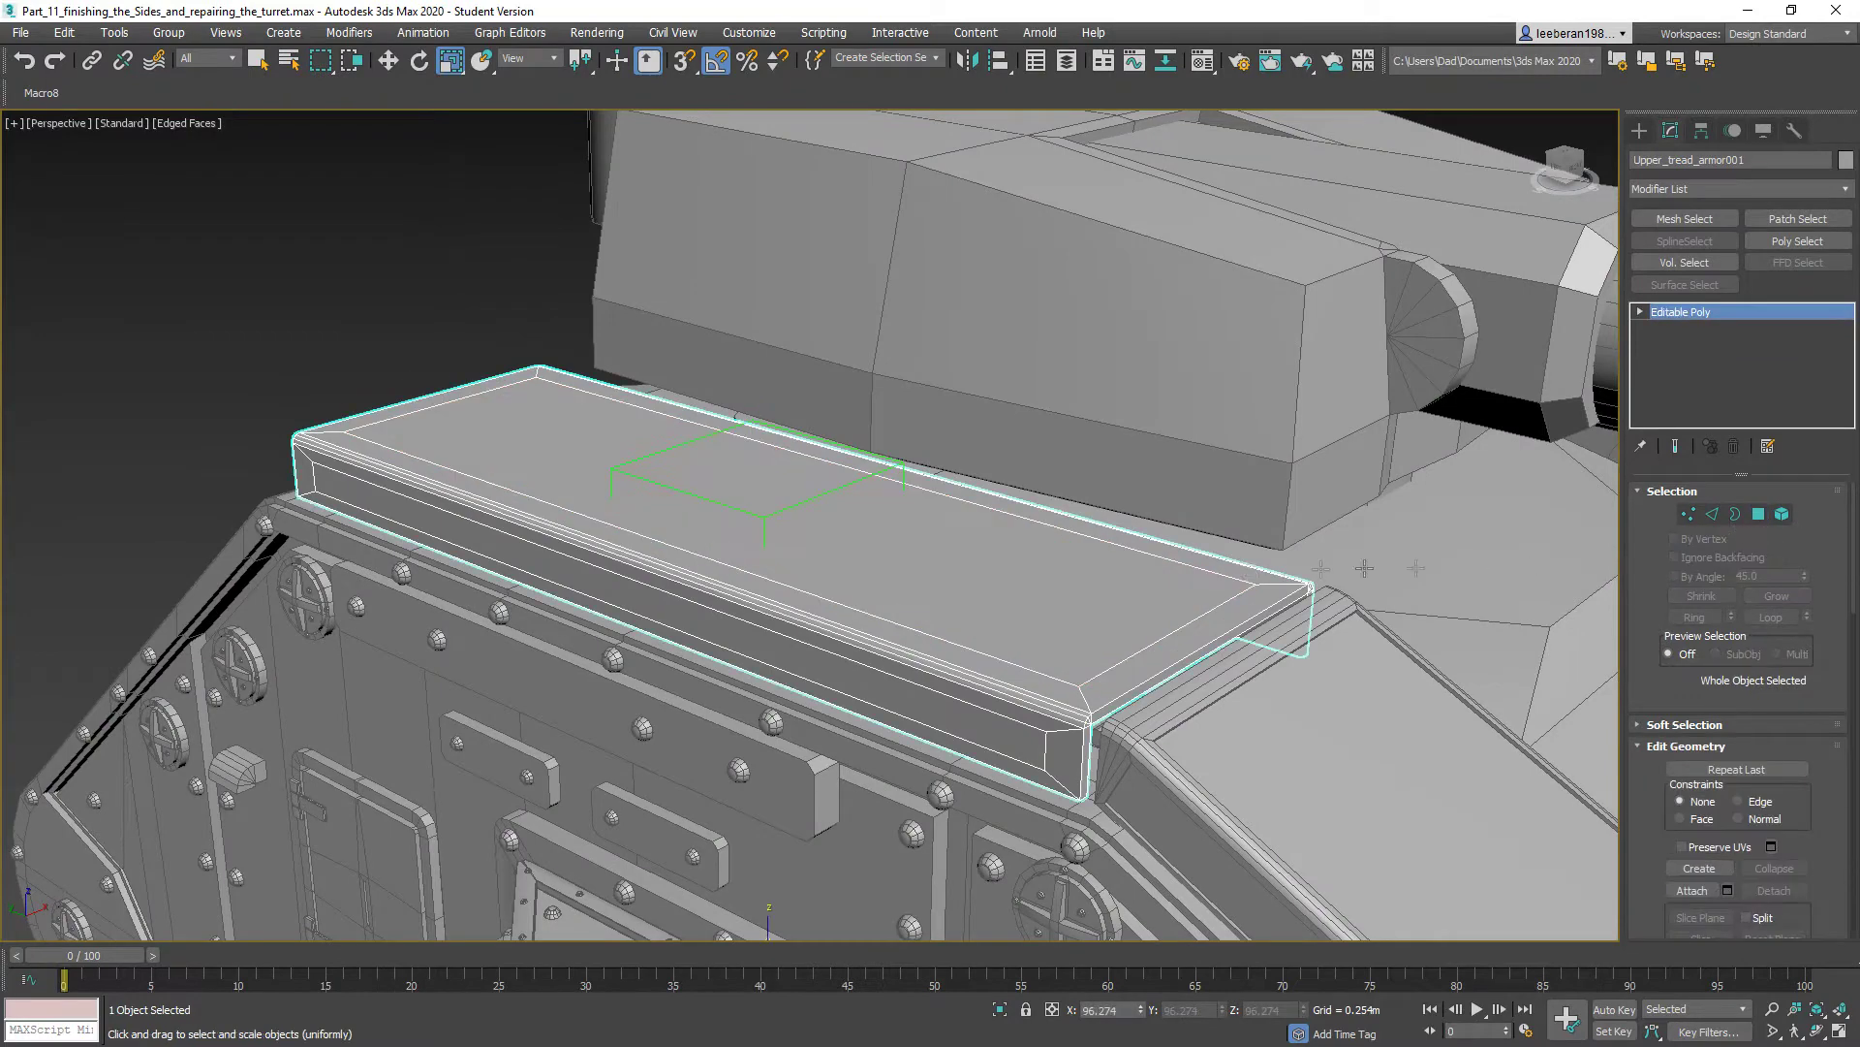
# - Extrude the inset top and both inset side wall polygons inward by -0.031 m to form recessed panels
pyautogui.click(1759, 515)
pyautogui.click(258, 60)
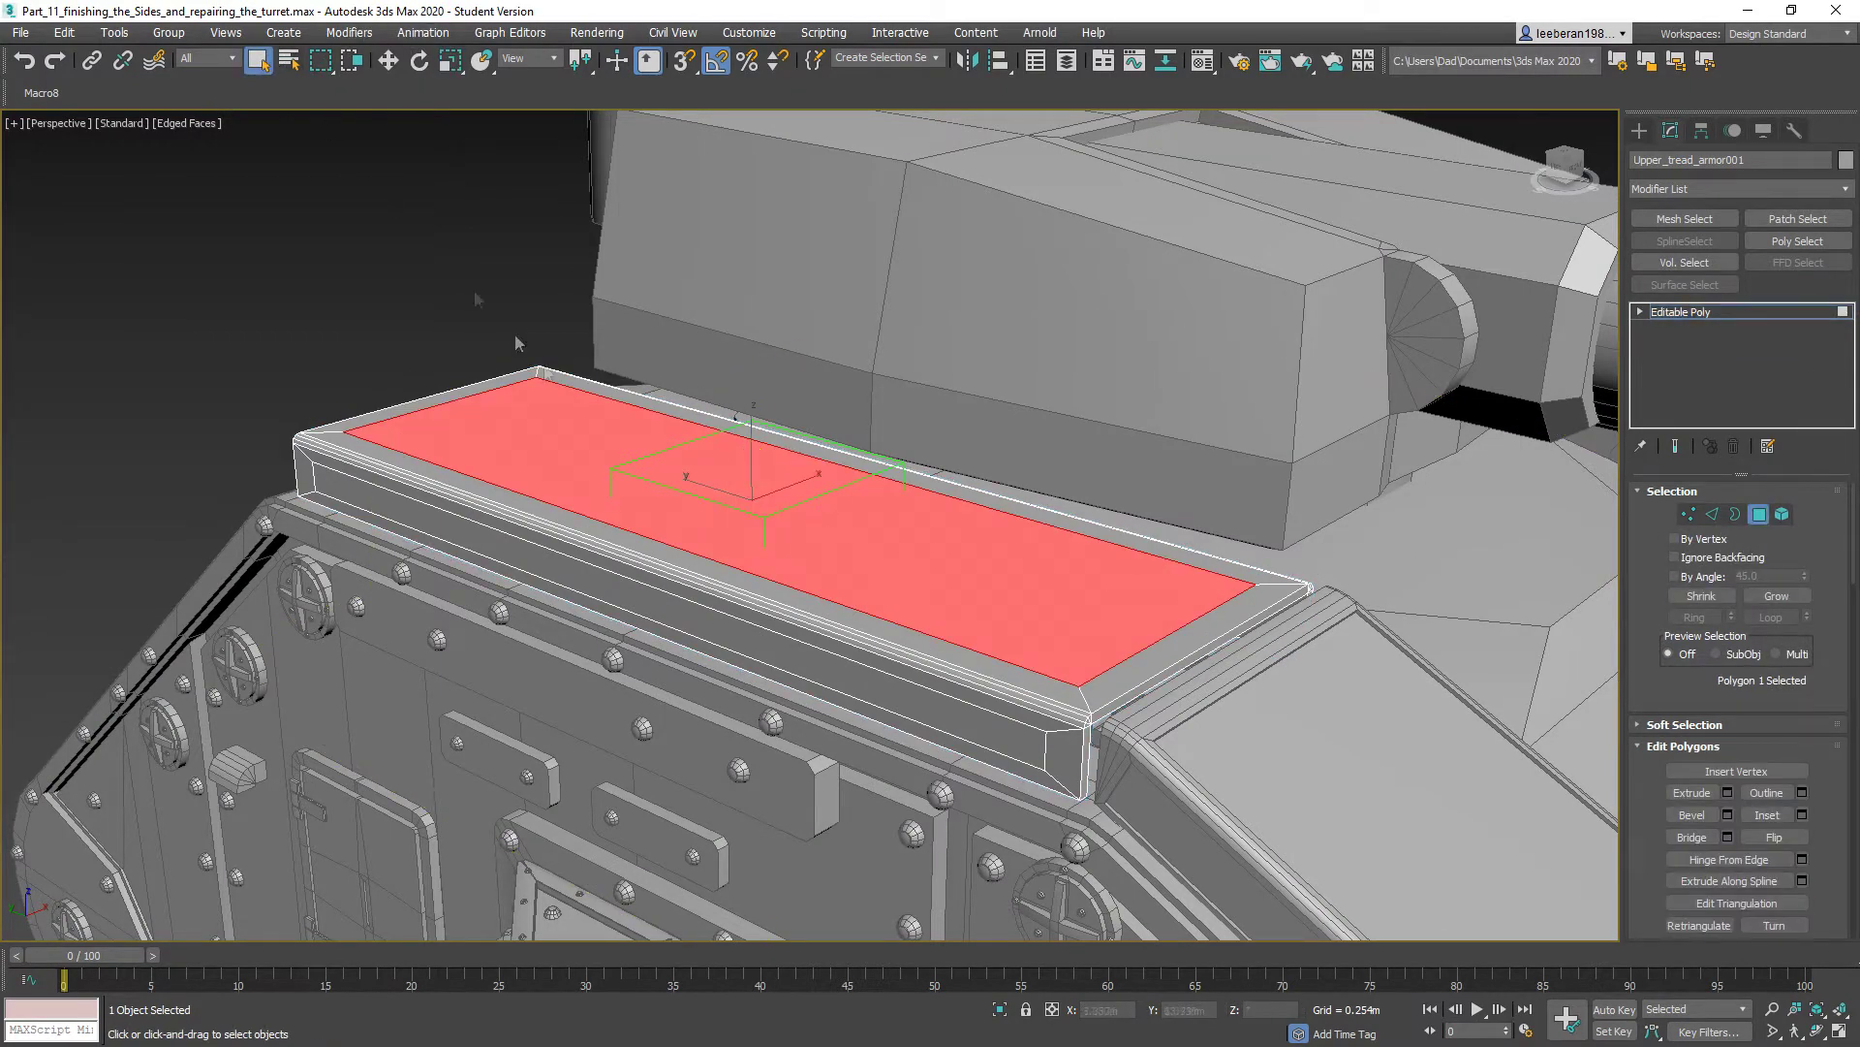
pyautogui.keyDown('ctrl'); pyautogui.click(605, 579); pyautogui.keyUp('ctrl')
pyautogui.keyDown('alt'); pyautogui.moveTo(744, 567); pyautogui.dragTo(614, 544, button='middle'); pyautogui.keyUp('alt')
pyautogui.keyDown('ctrl'); pyautogui.click(715, 782); pyautogui.keyUp('ctrl')
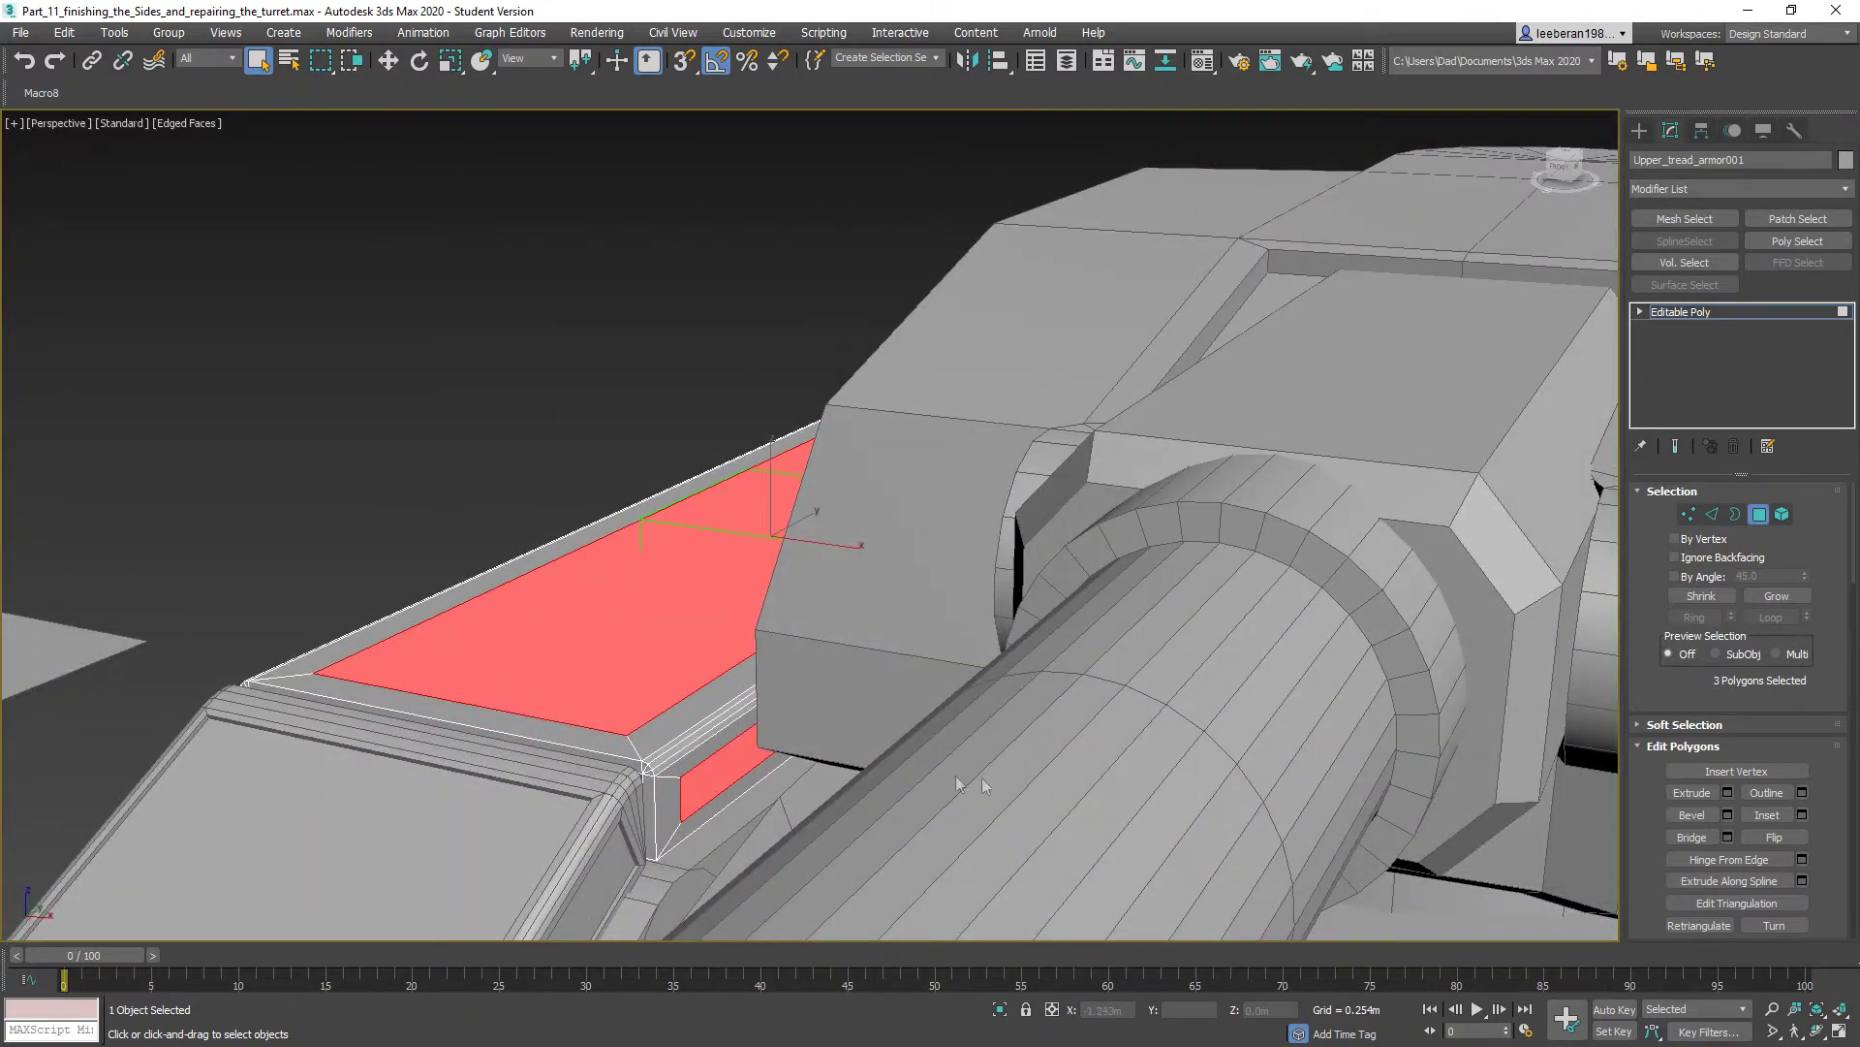
pyautogui.click(1728, 793)
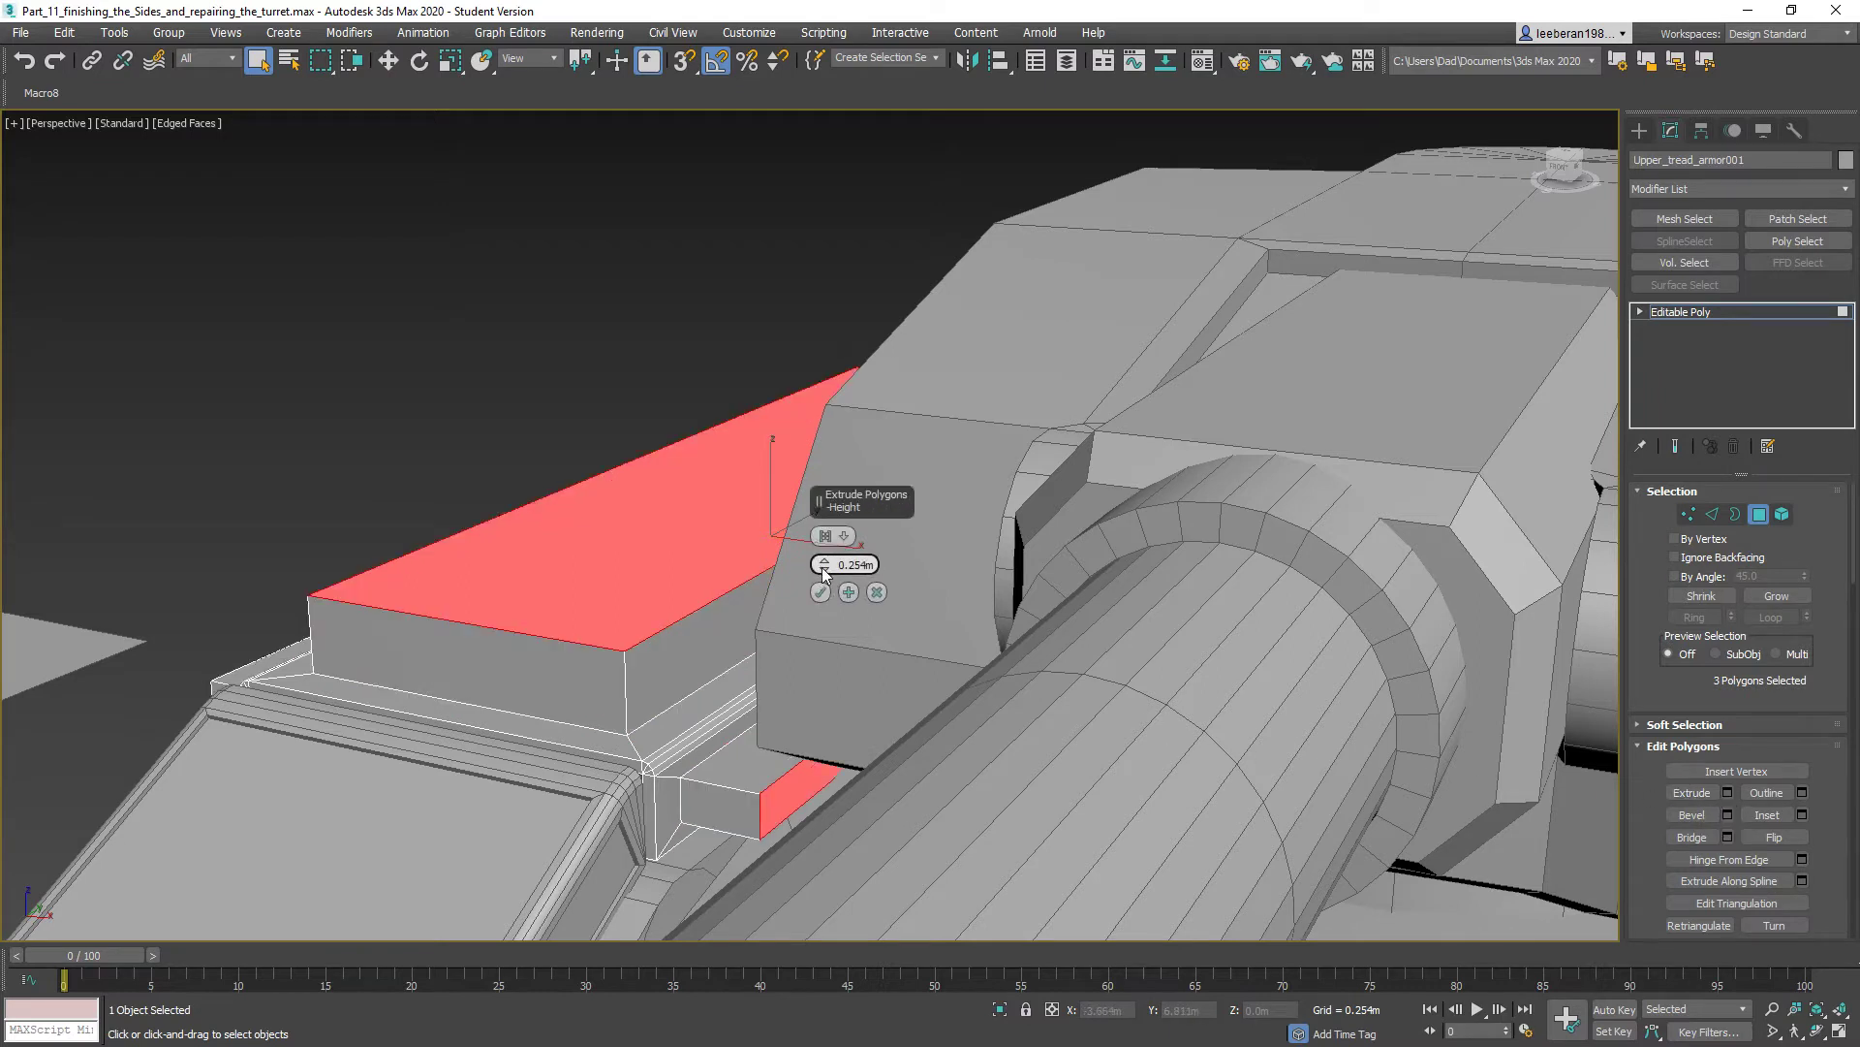
pyautogui.moveTo(821, 574); pyautogui.dragTo(841, 676)
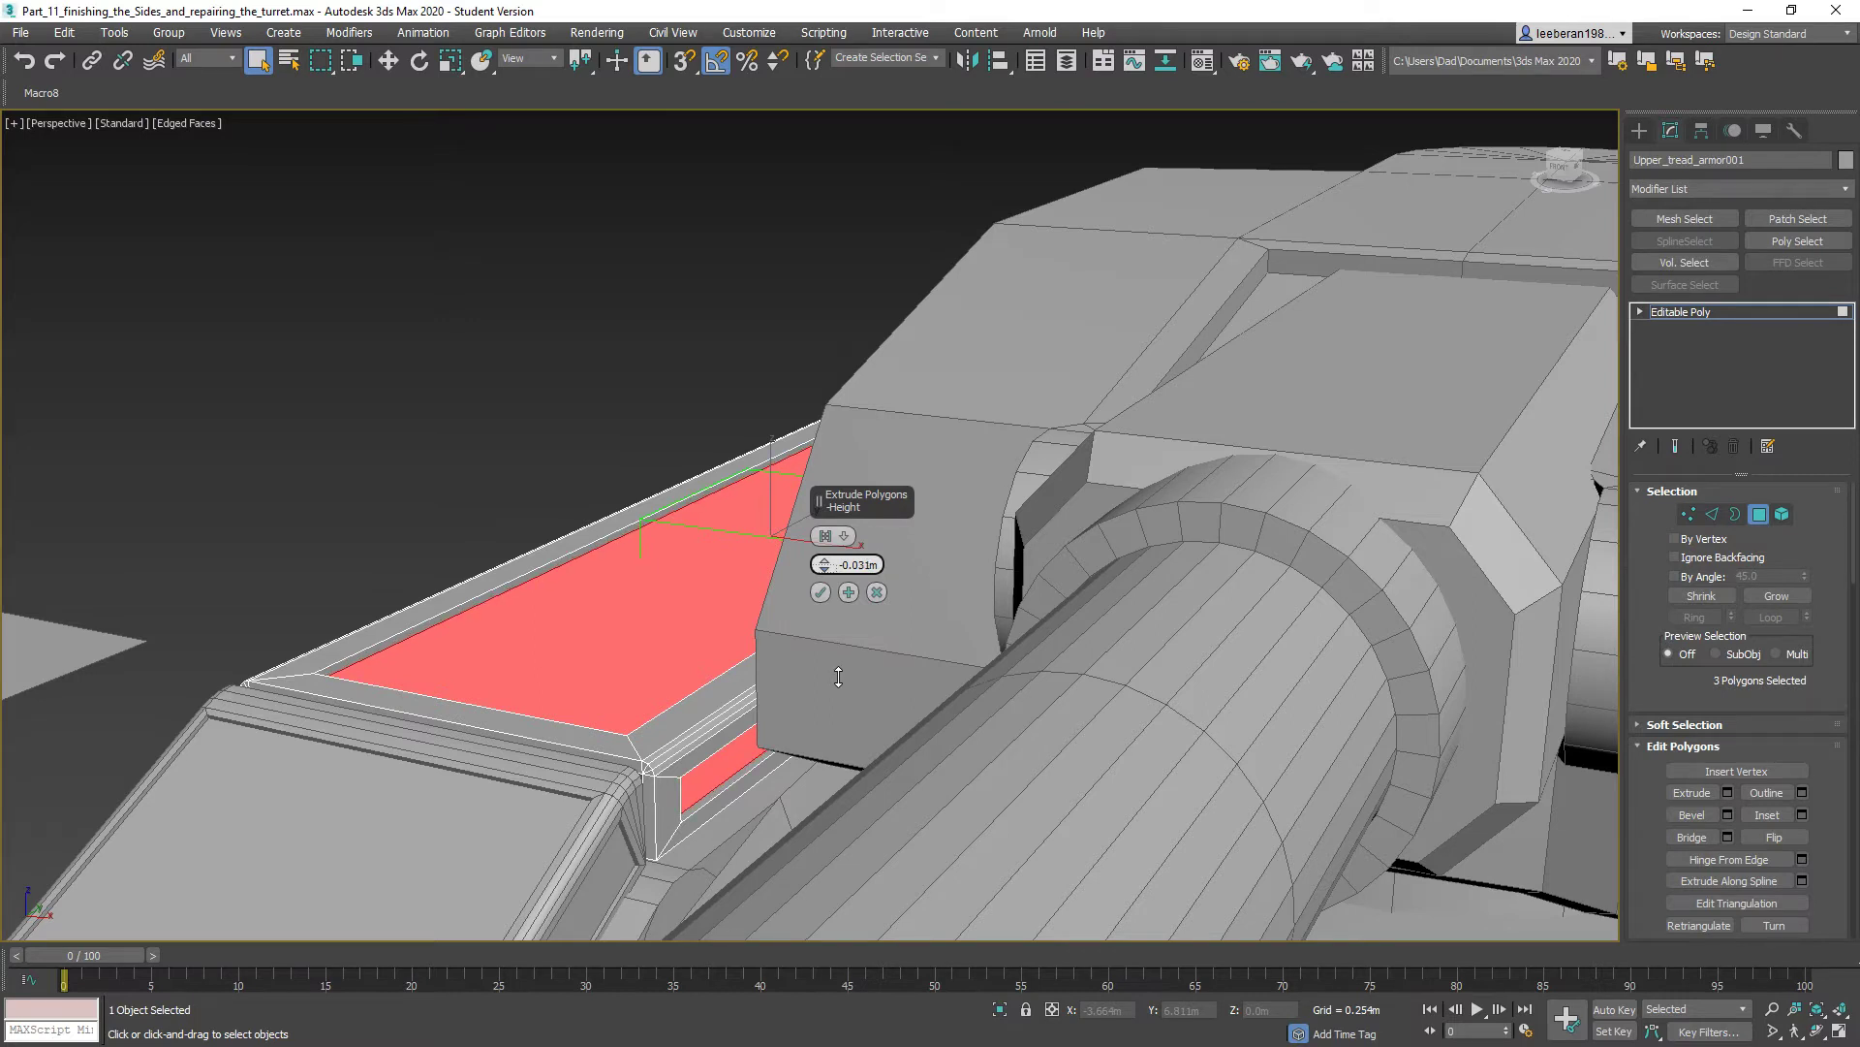
pyautogui.click(802, 595)
pyautogui.keyDown('ctrl'); pyautogui.click(748, 760); pyautogui.keyUp('ctrl')
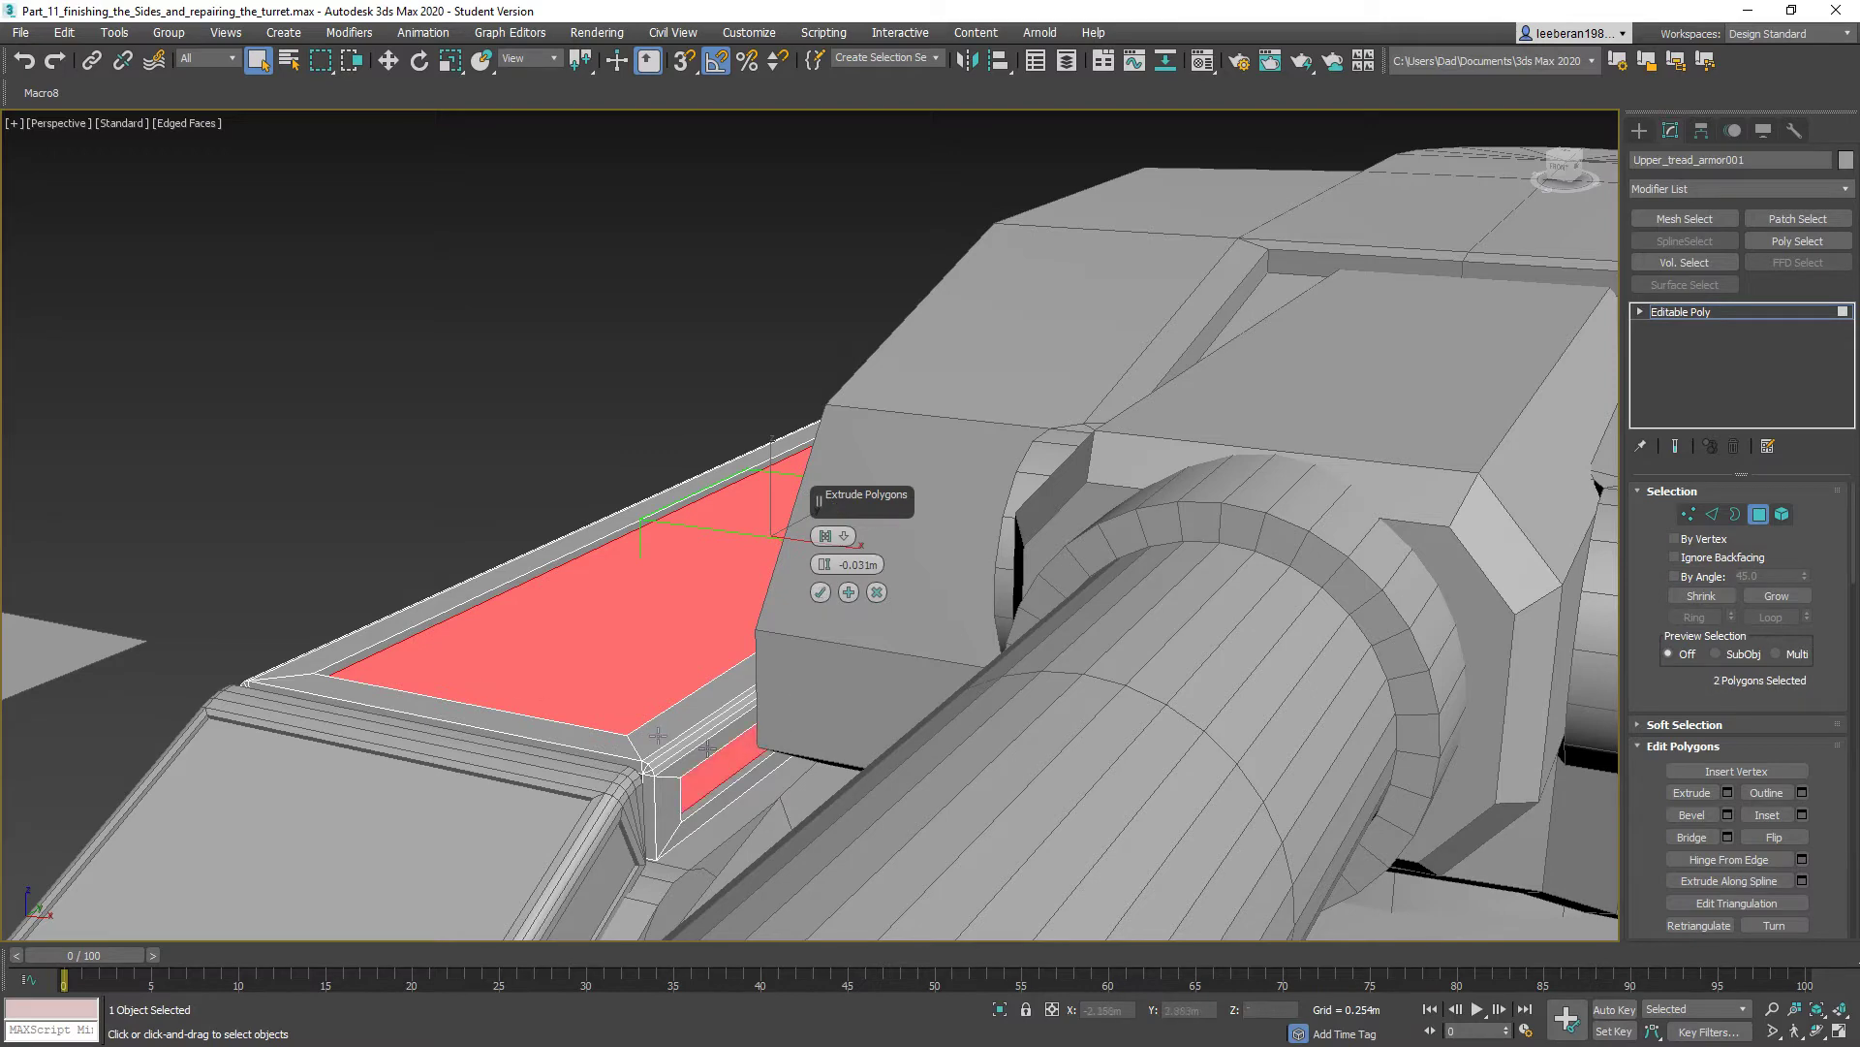
pyautogui.keyDown('alt'); pyautogui.moveTo(486, 675); pyautogui.dragTo(623, 670, button='middle'); pyautogui.keyUp('alt')
pyautogui.keyDown('ctrl'); pyautogui.click(659, 665); pyautogui.keyUp('ctrl')
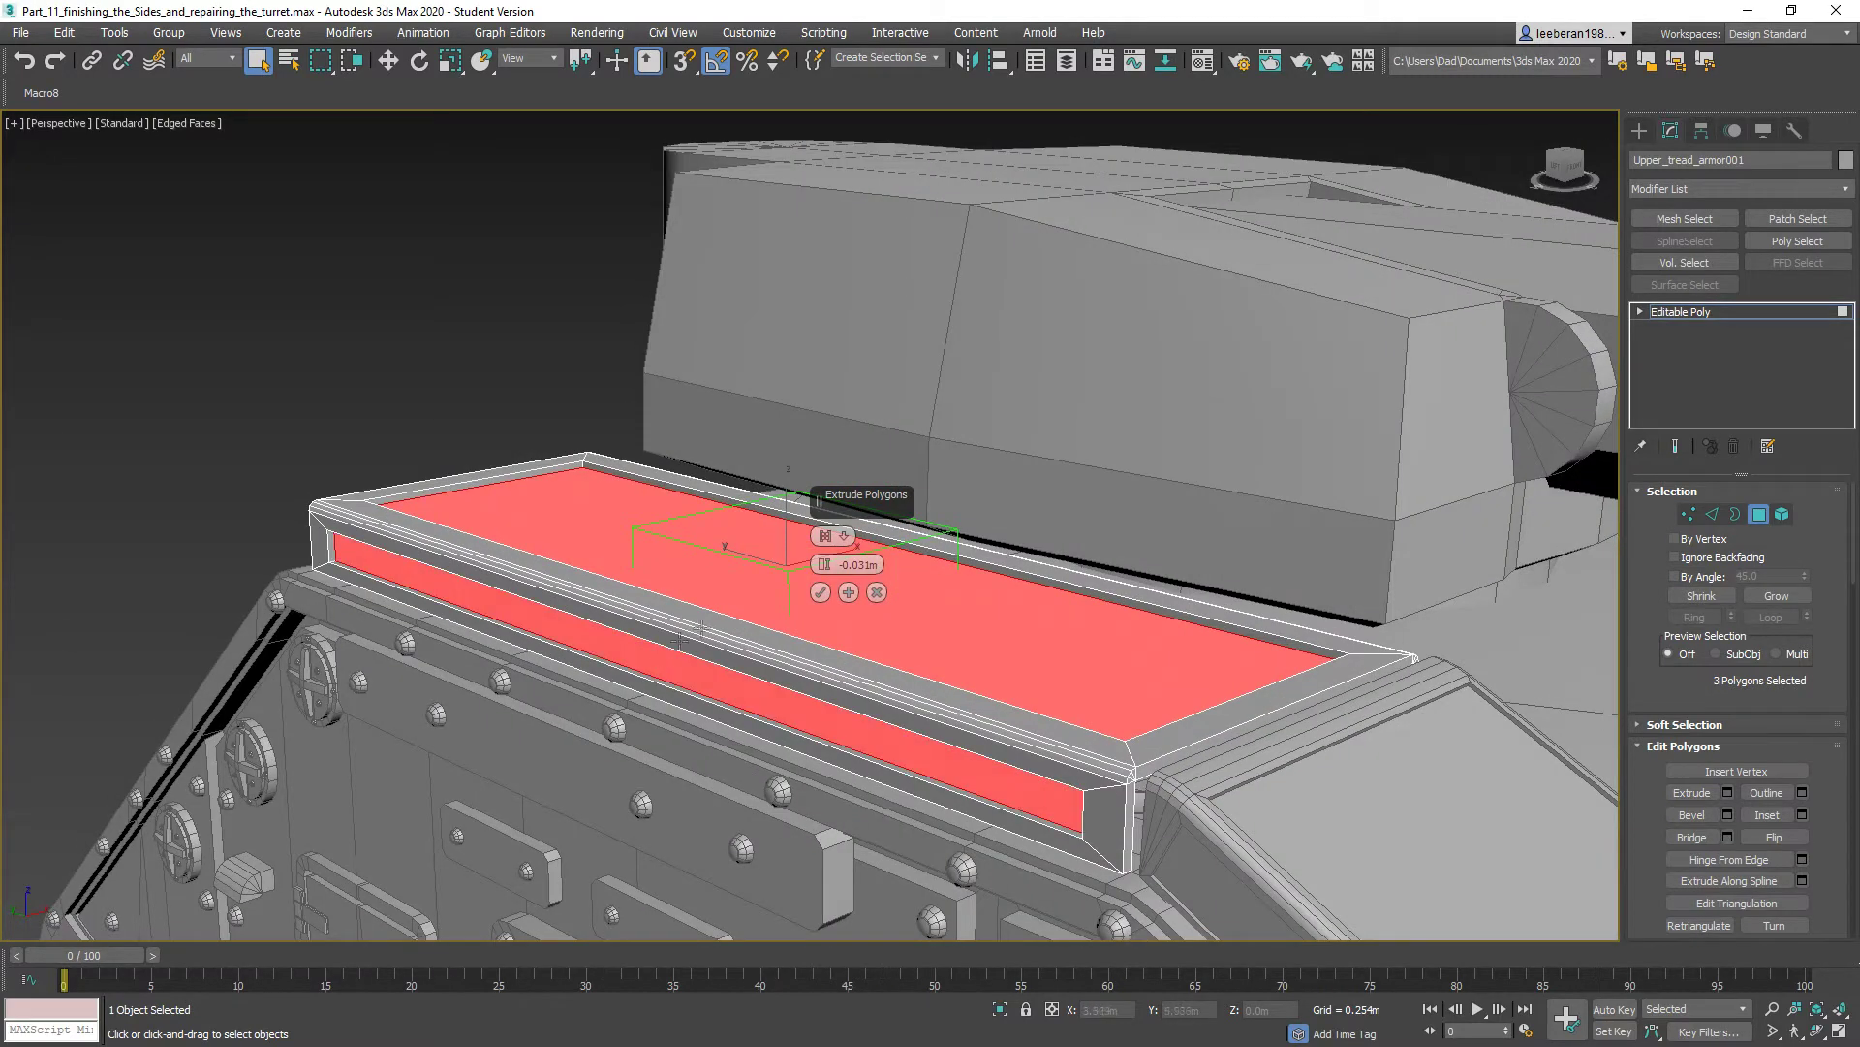
pyautogui.click(819, 592)
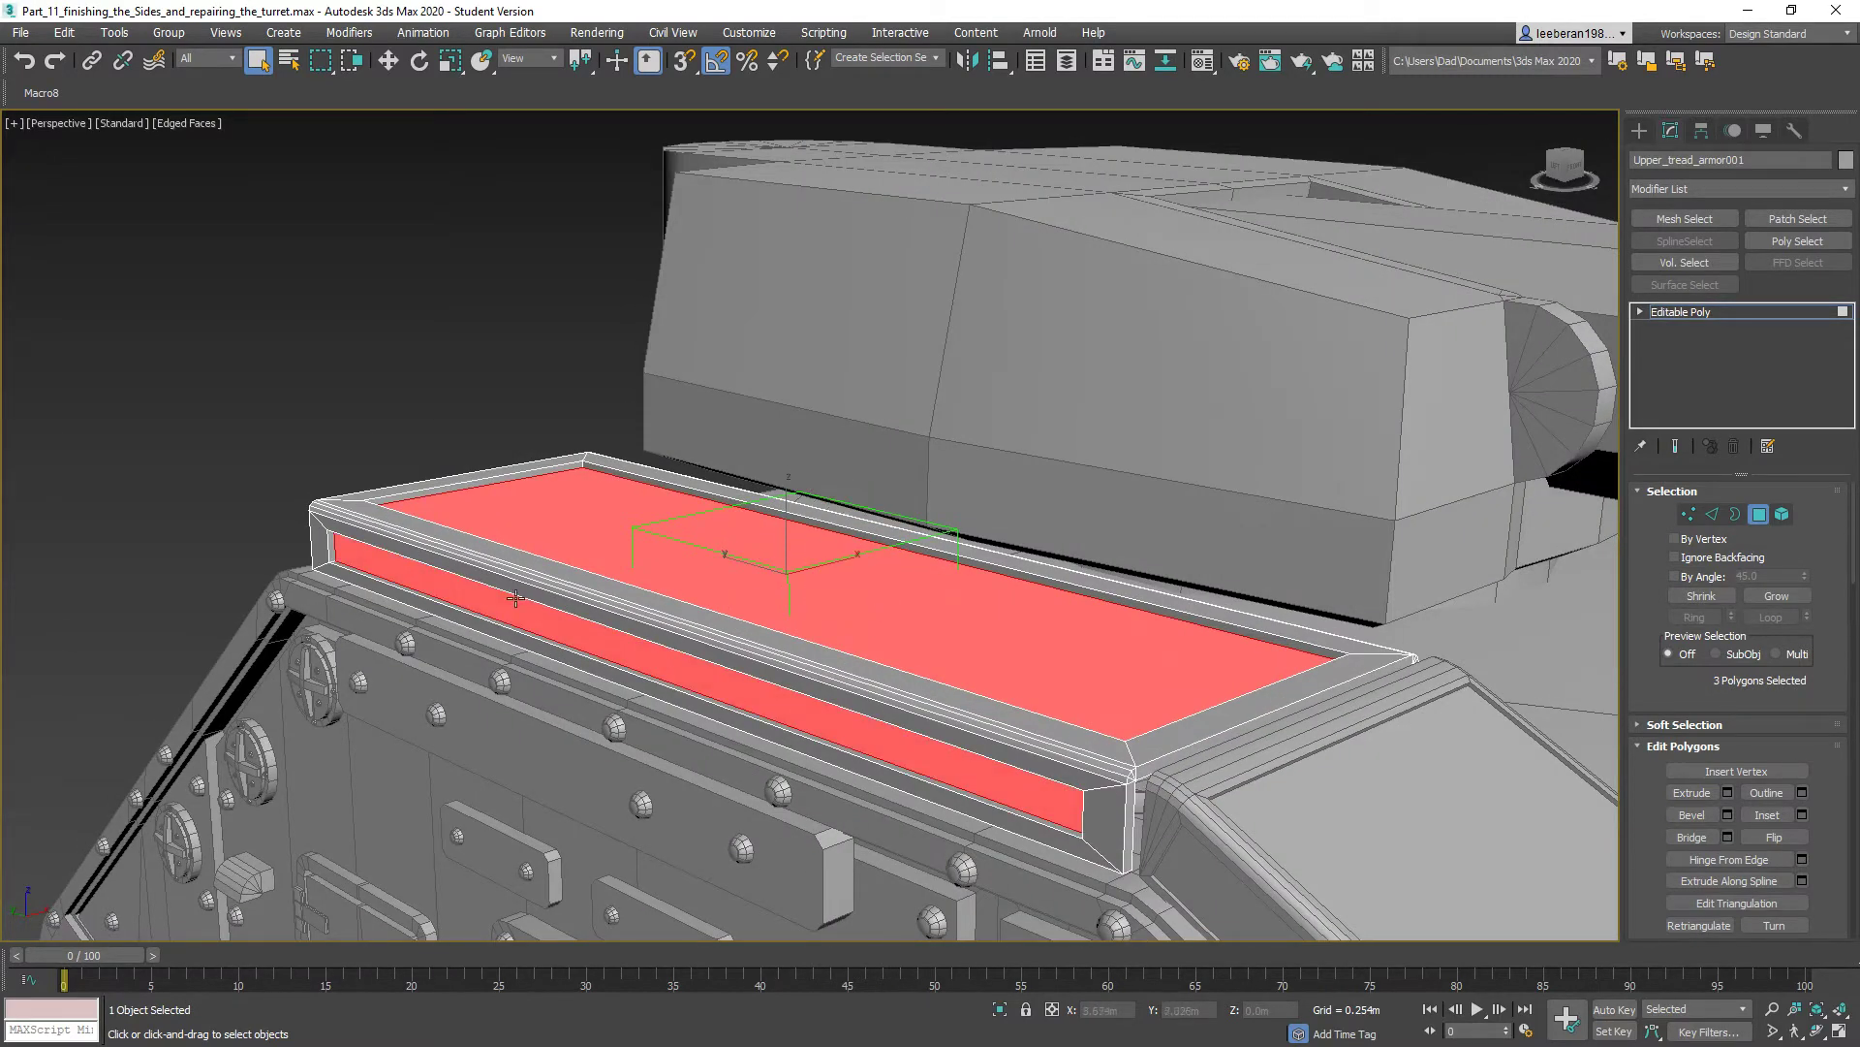
# - Select the long sloped rear polygon of Tread_housing that runs alongside the track
pyautogui.keyDown('alt'); pyautogui.moveTo(540, 606); pyautogui.dragTo(708, 593, button='middle'); pyautogui.keyUp('alt')
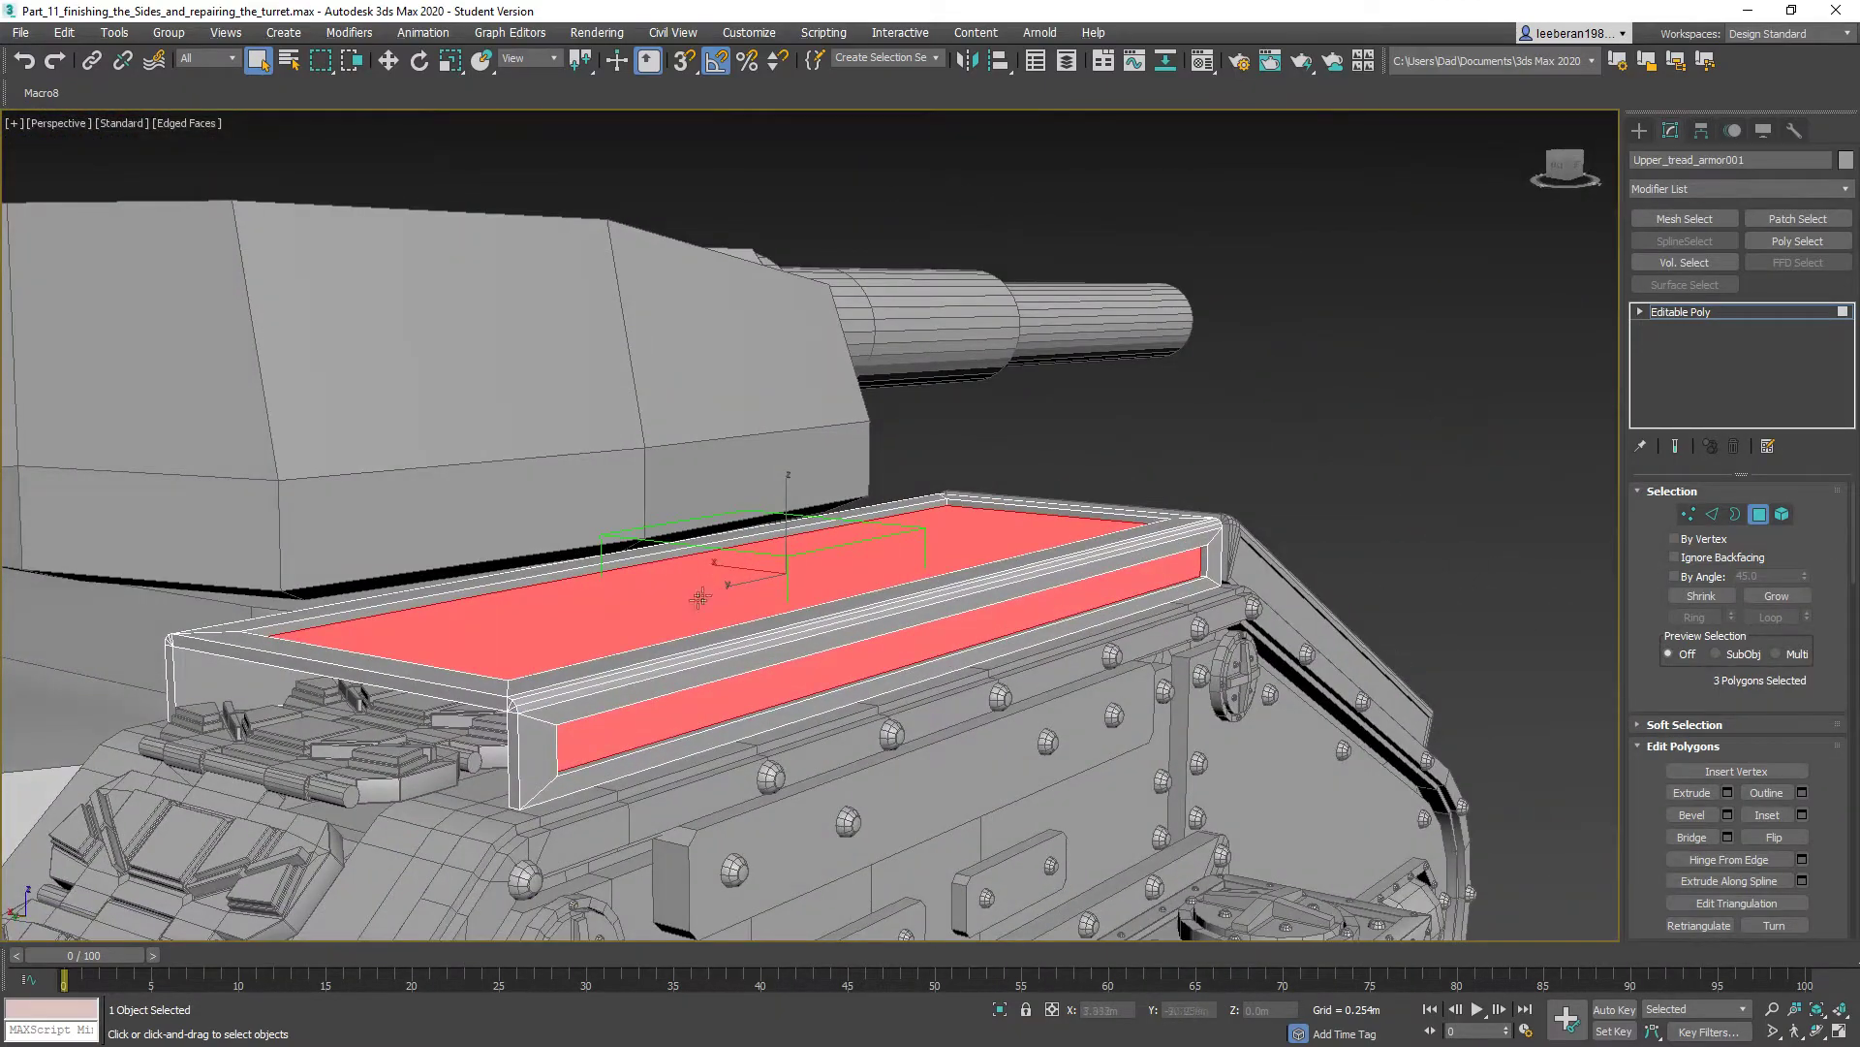
pyautogui.scroll(-6, 574, 661)
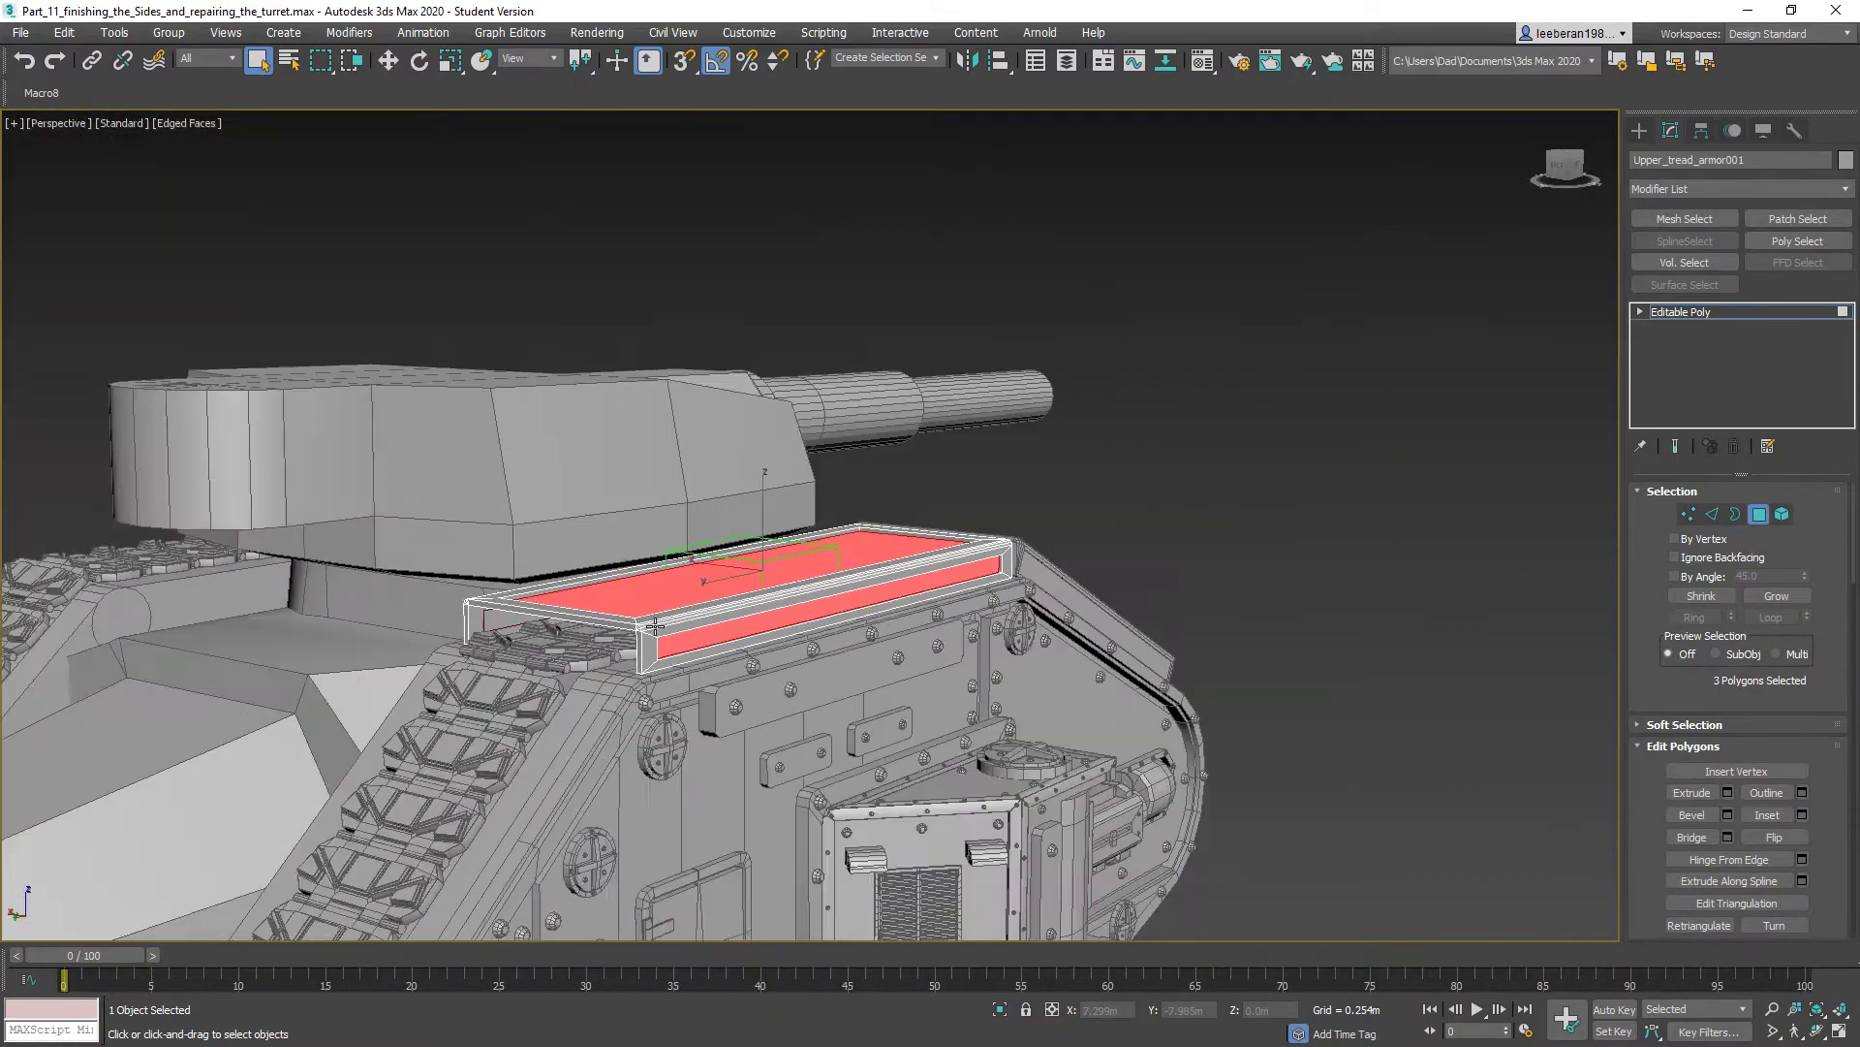
pyautogui.moveTo(815, 720)
pyautogui.keyDown('alt'); pyautogui.mouseDown(button='middle')
pyautogui.moveTo(682, 714)
pyautogui.moveTo(803, 712)
pyautogui.mouseUp(button='middle'); pyautogui.keyUp('alt')
pyautogui.moveTo(649, 724); pyautogui.dragTo(998, 651, button='middle')
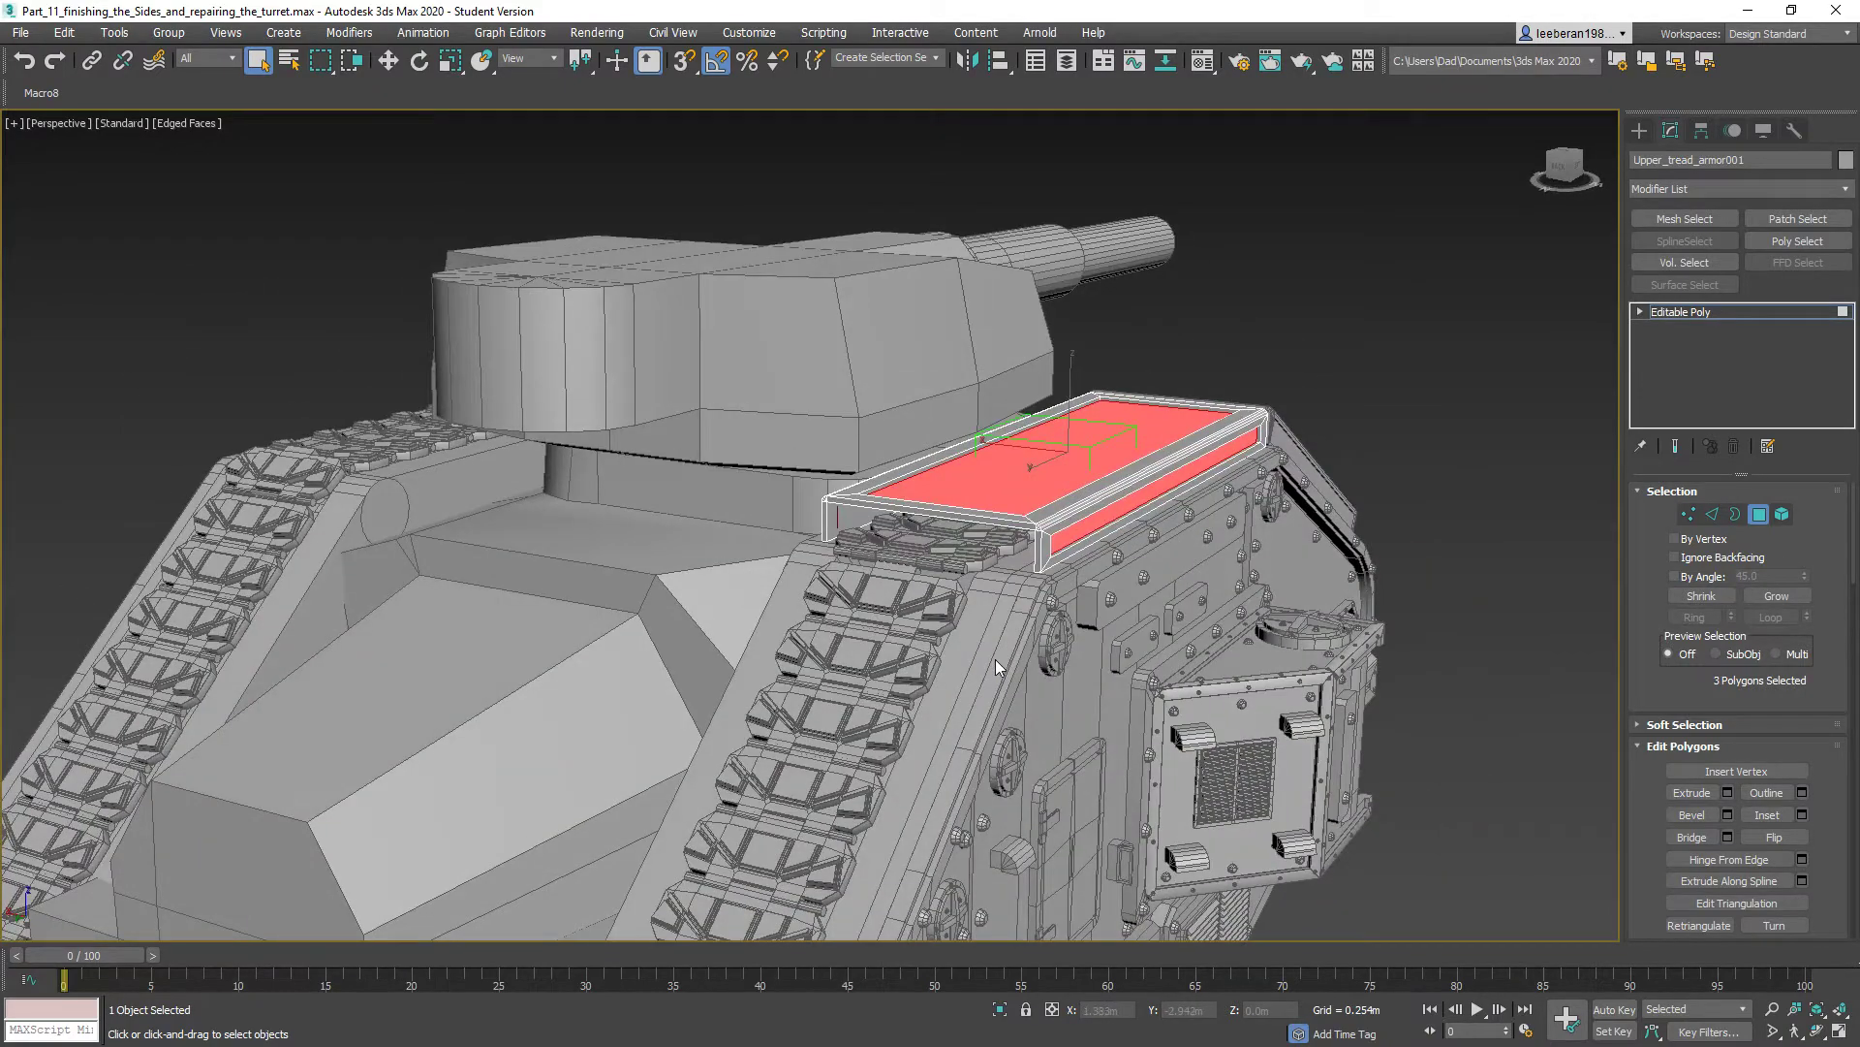
pyautogui.scroll(3, 996, 659)
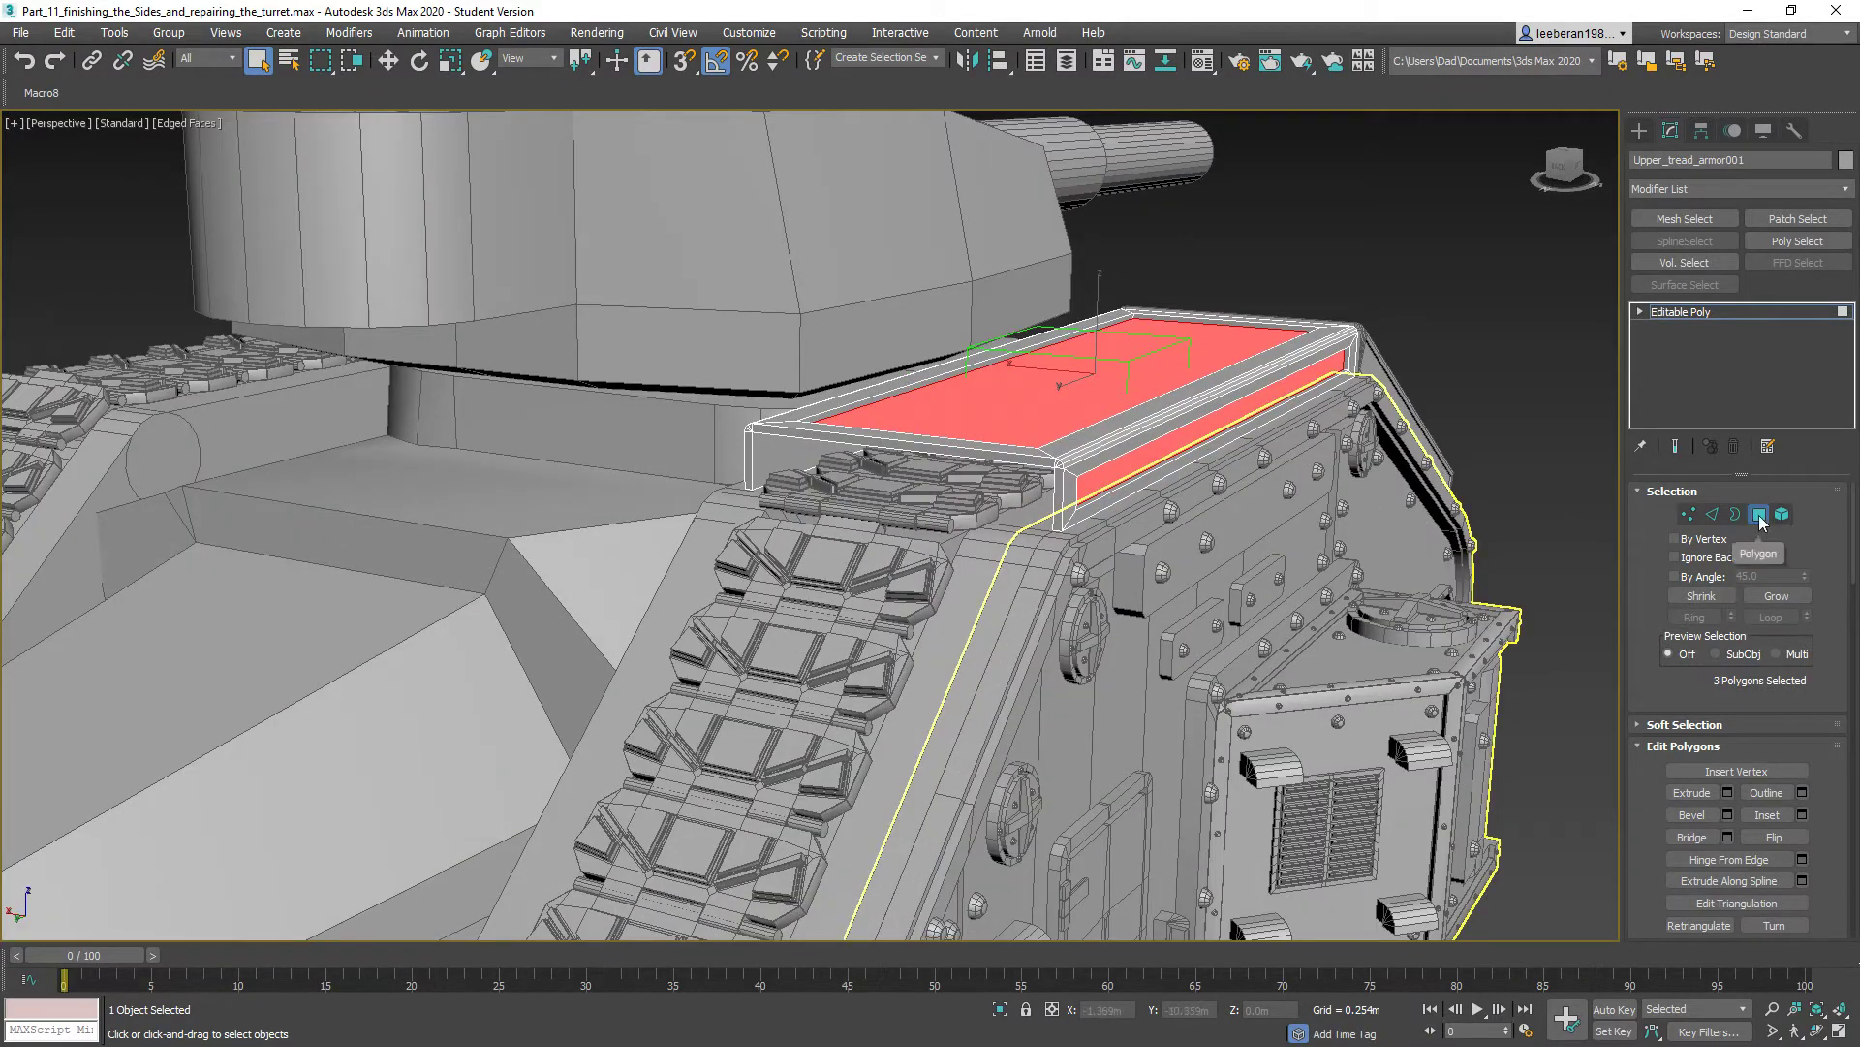
pyautogui.click(1759, 514)
pyautogui.click(952, 669)
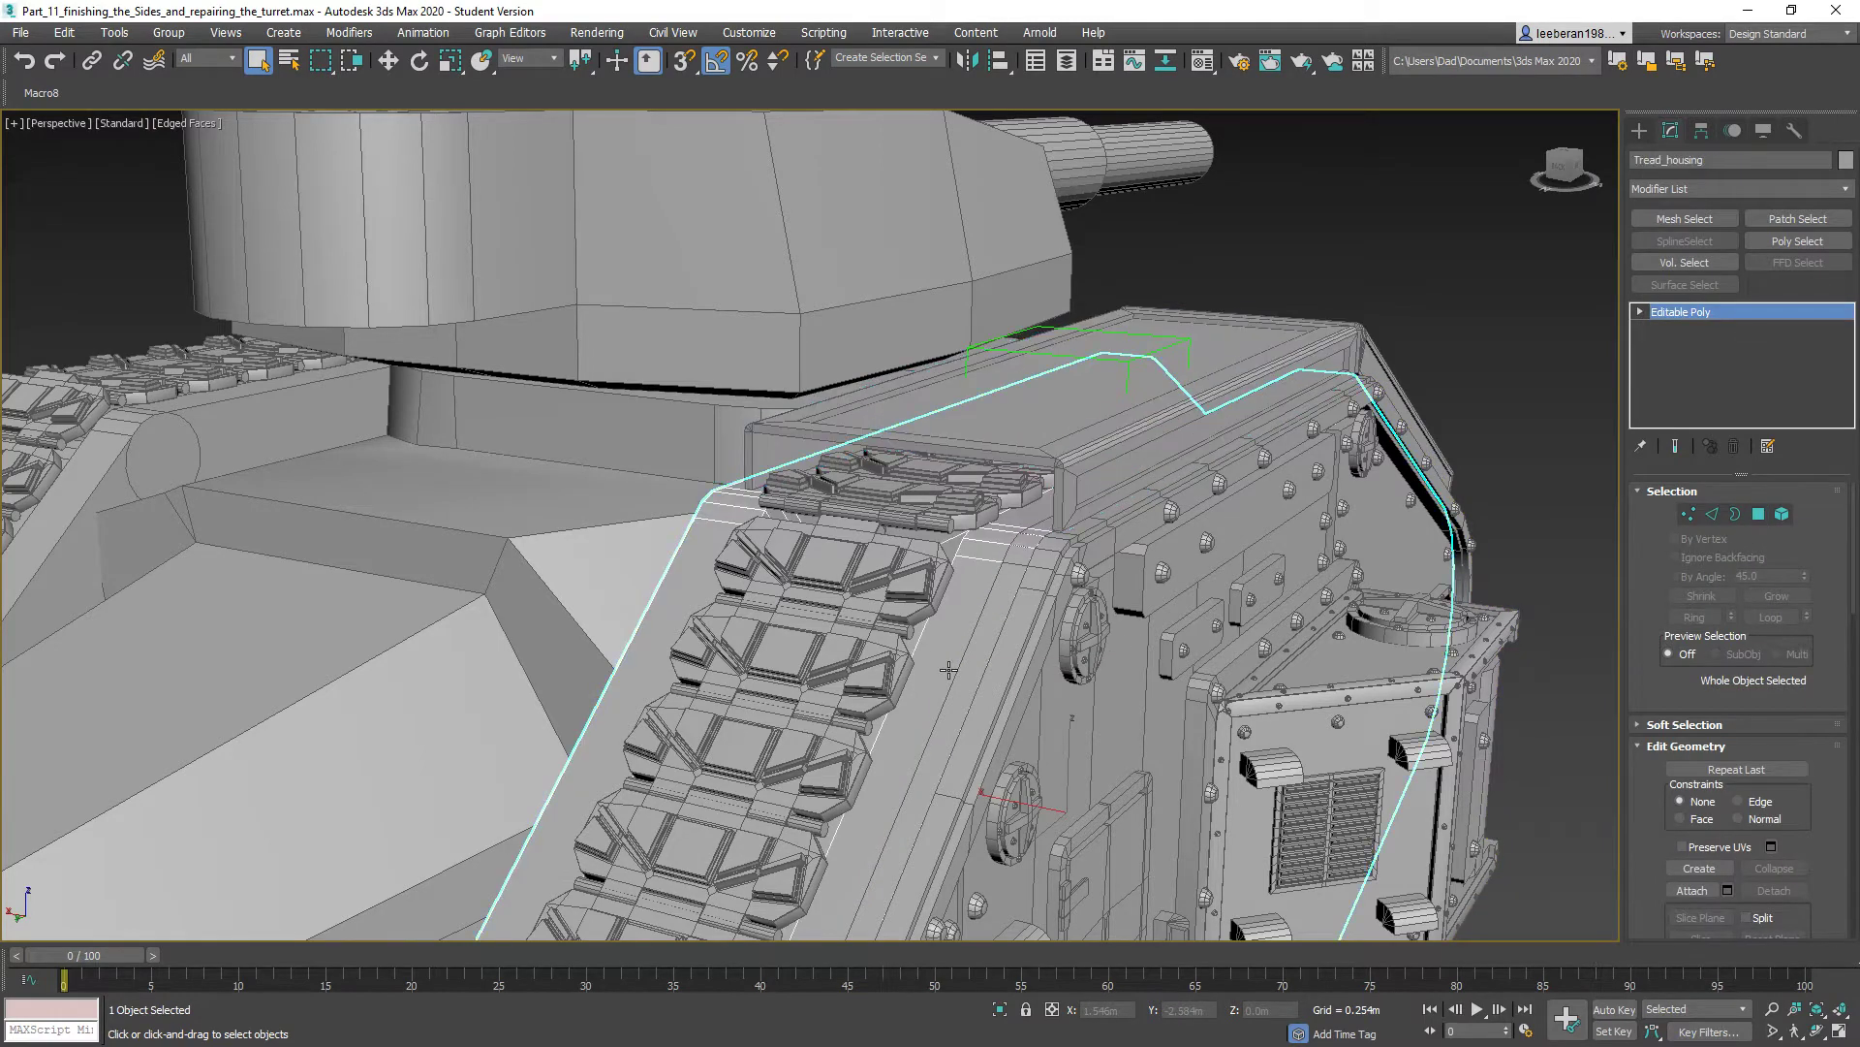
pyautogui.click(1758, 514)
pyautogui.click(920, 687)
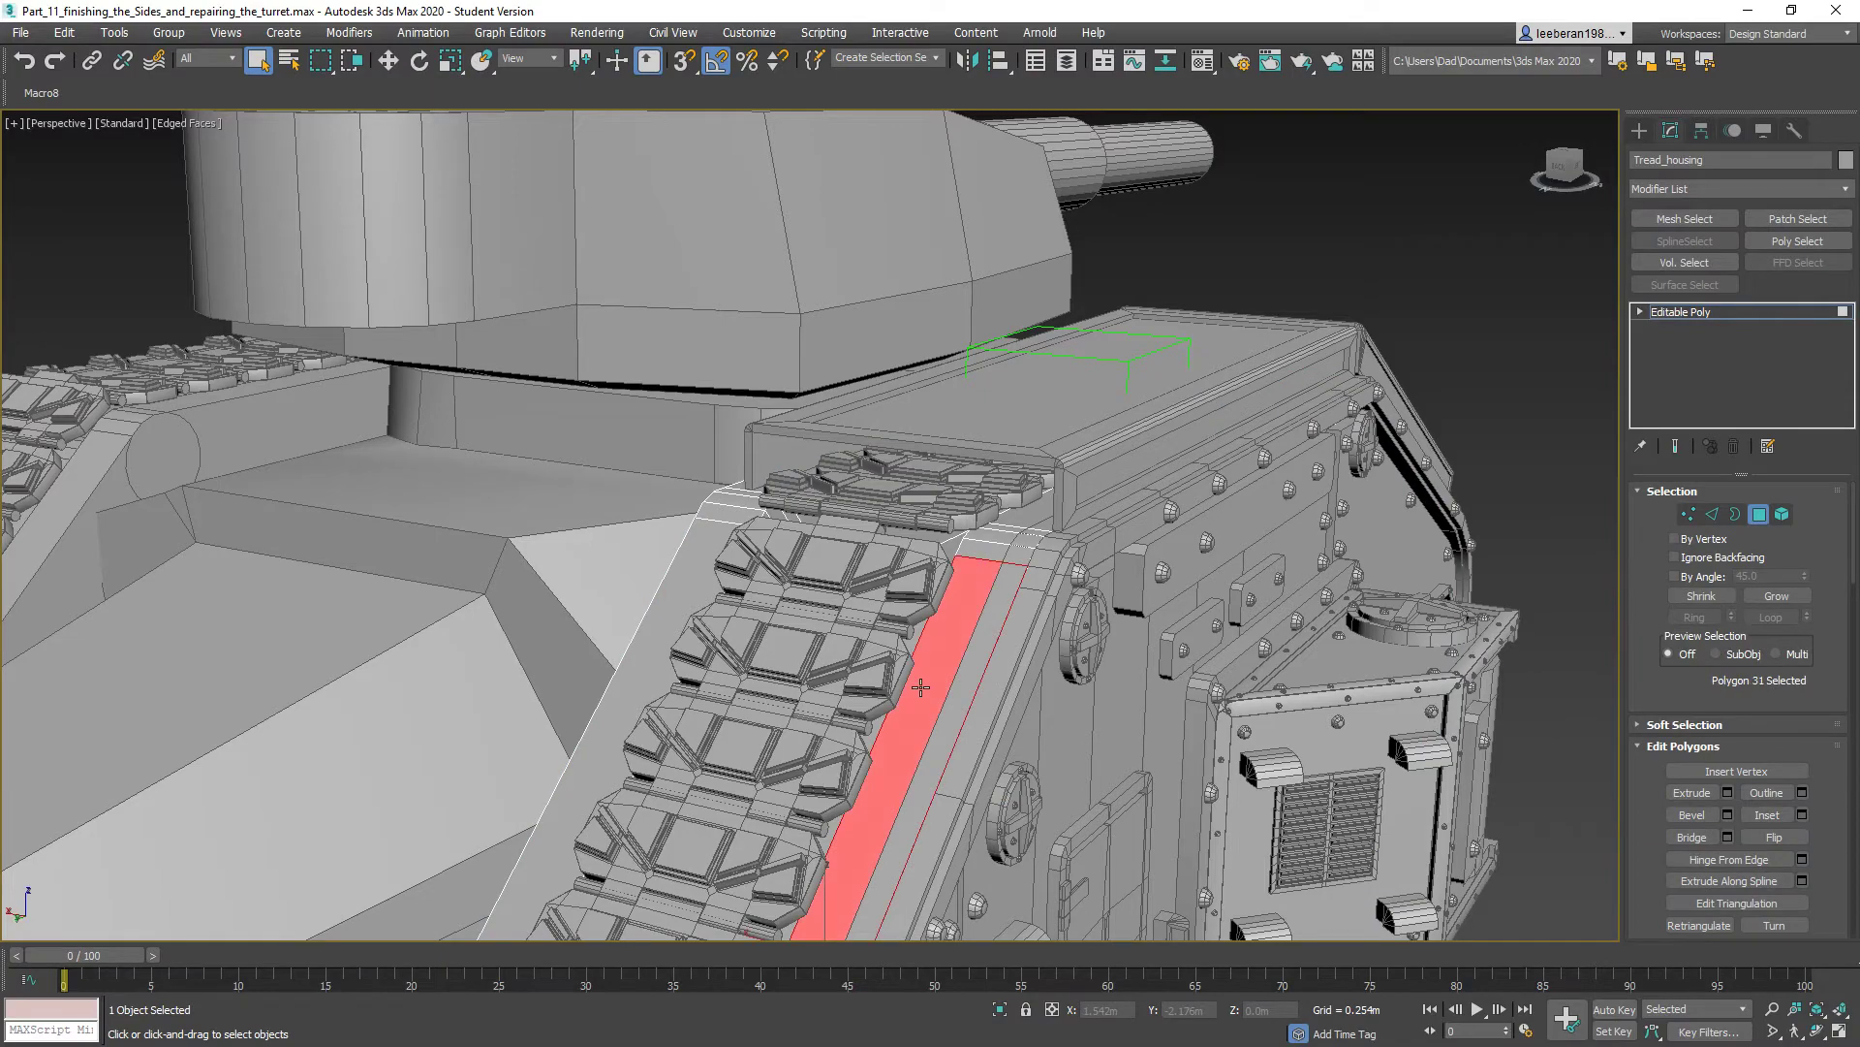
pyautogui.moveTo(991, 691)
pyautogui.keyDown('alt'); pyautogui.mouseDown(button='middle')
pyautogui.moveTo(950, 693)
pyautogui.moveTo(980, 712)
pyautogui.mouseUp(button='middle'); pyautogui.keyUp('alt')
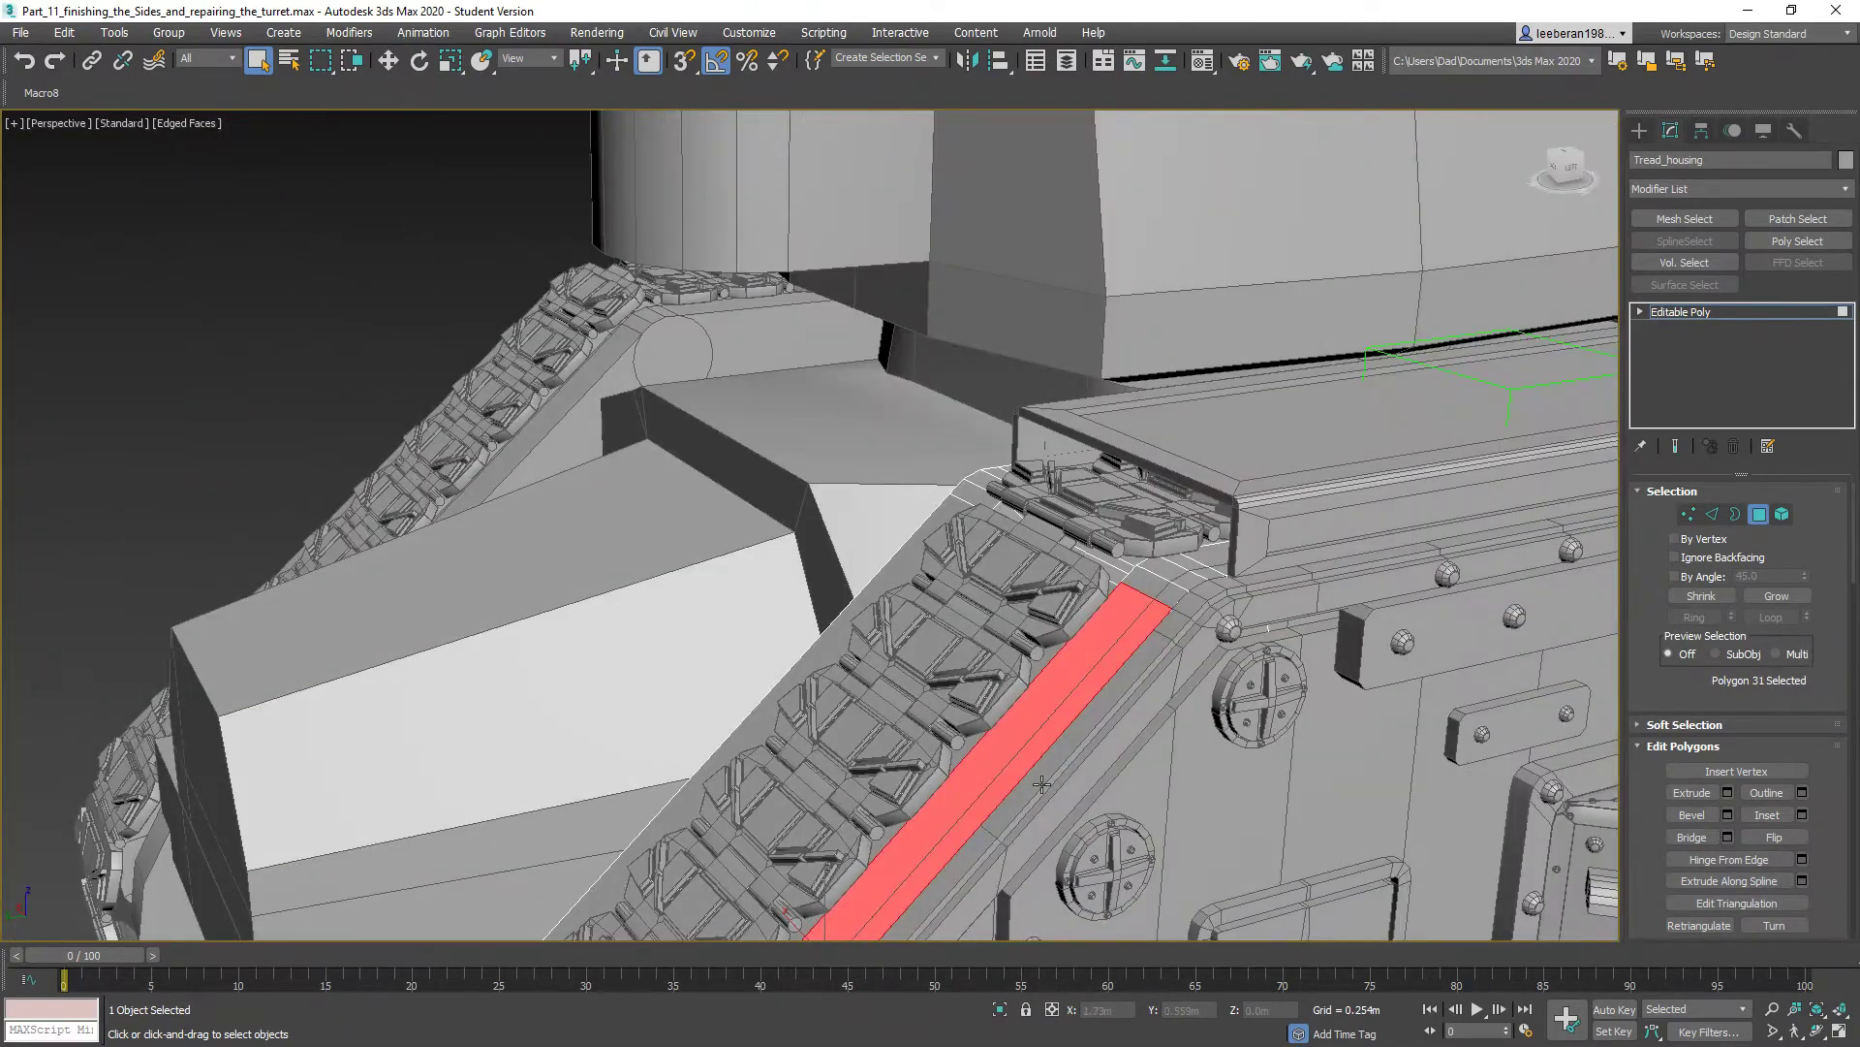
pyautogui.scroll(-5, 1041, 782)
pyautogui.keyDown('alt'); pyautogui.moveTo(1035, 795); pyautogui.dragTo(1108, 533, button='middle'); pyautogui.keyUp('alt')
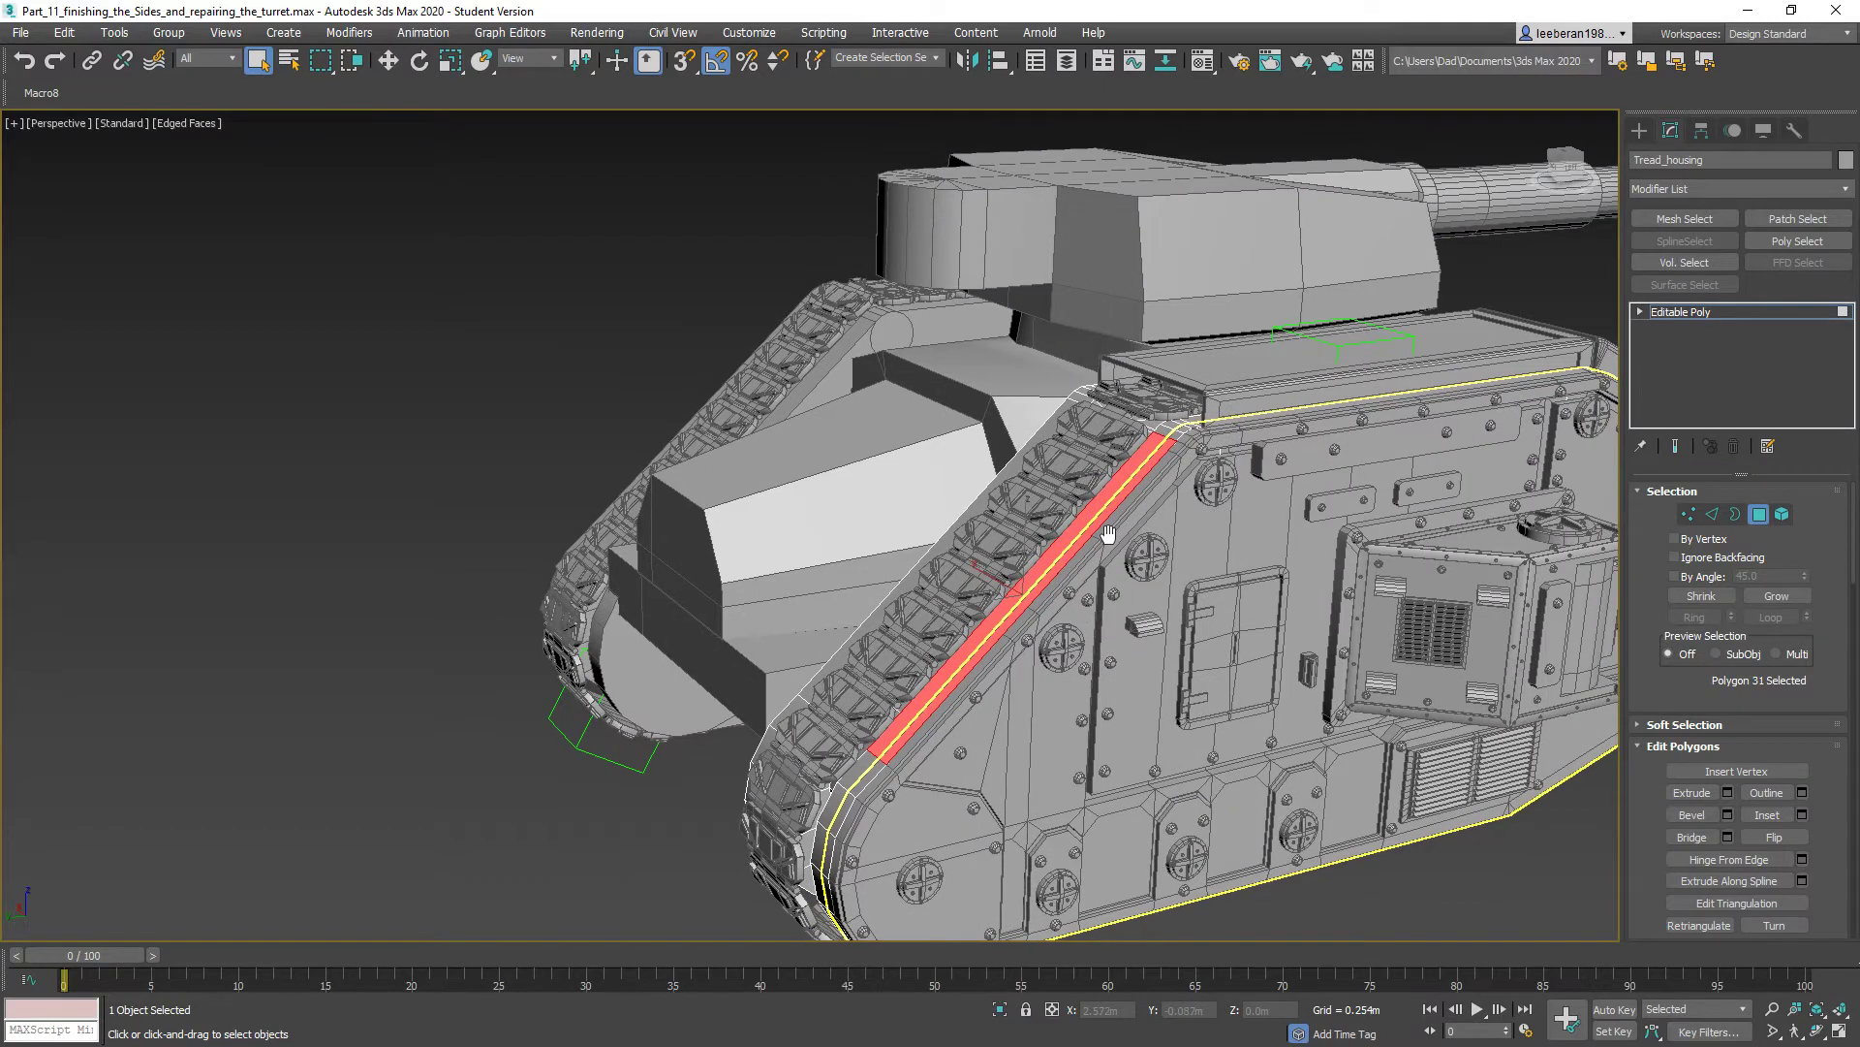
# - Clone the sloped rear polygon outward along its local Z axis, past the track, as a new object named Rear_Tread_Armor001
pyautogui.click(388, 60)
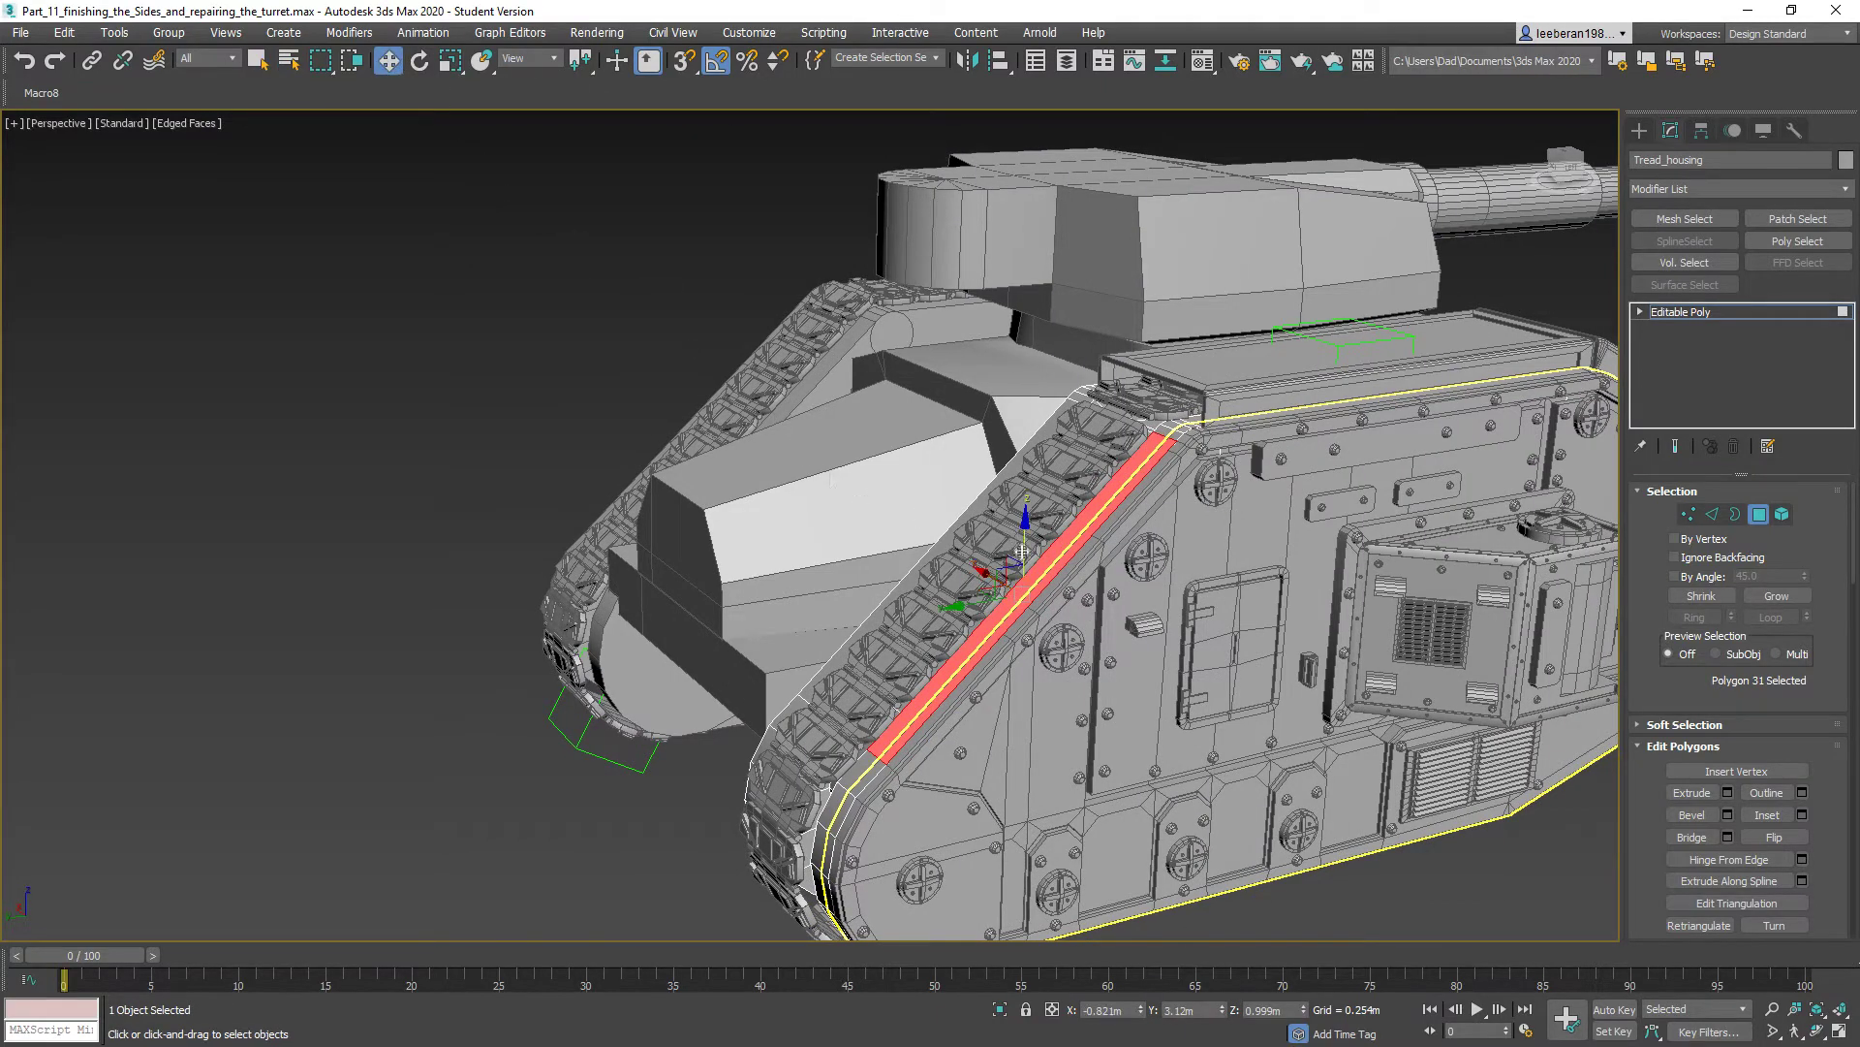
pyautogui.click(554, 60)
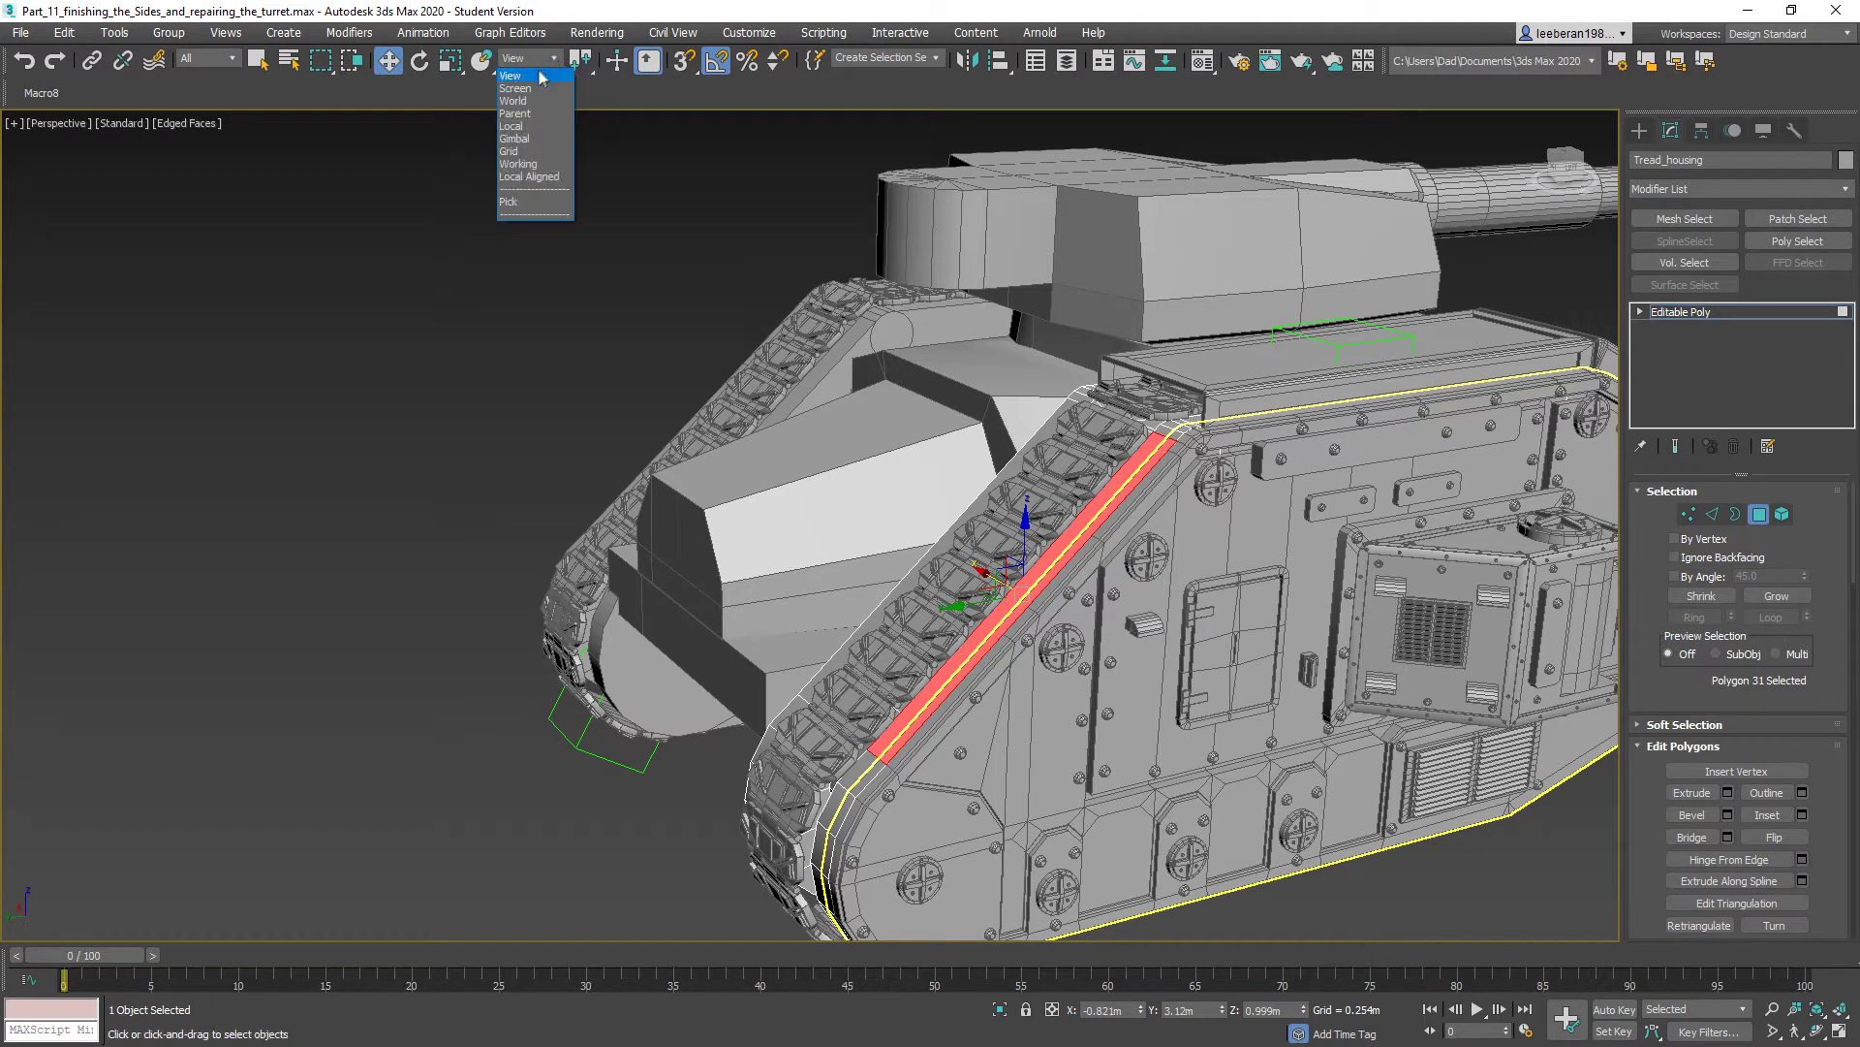
pyautogui.click(525, 128)
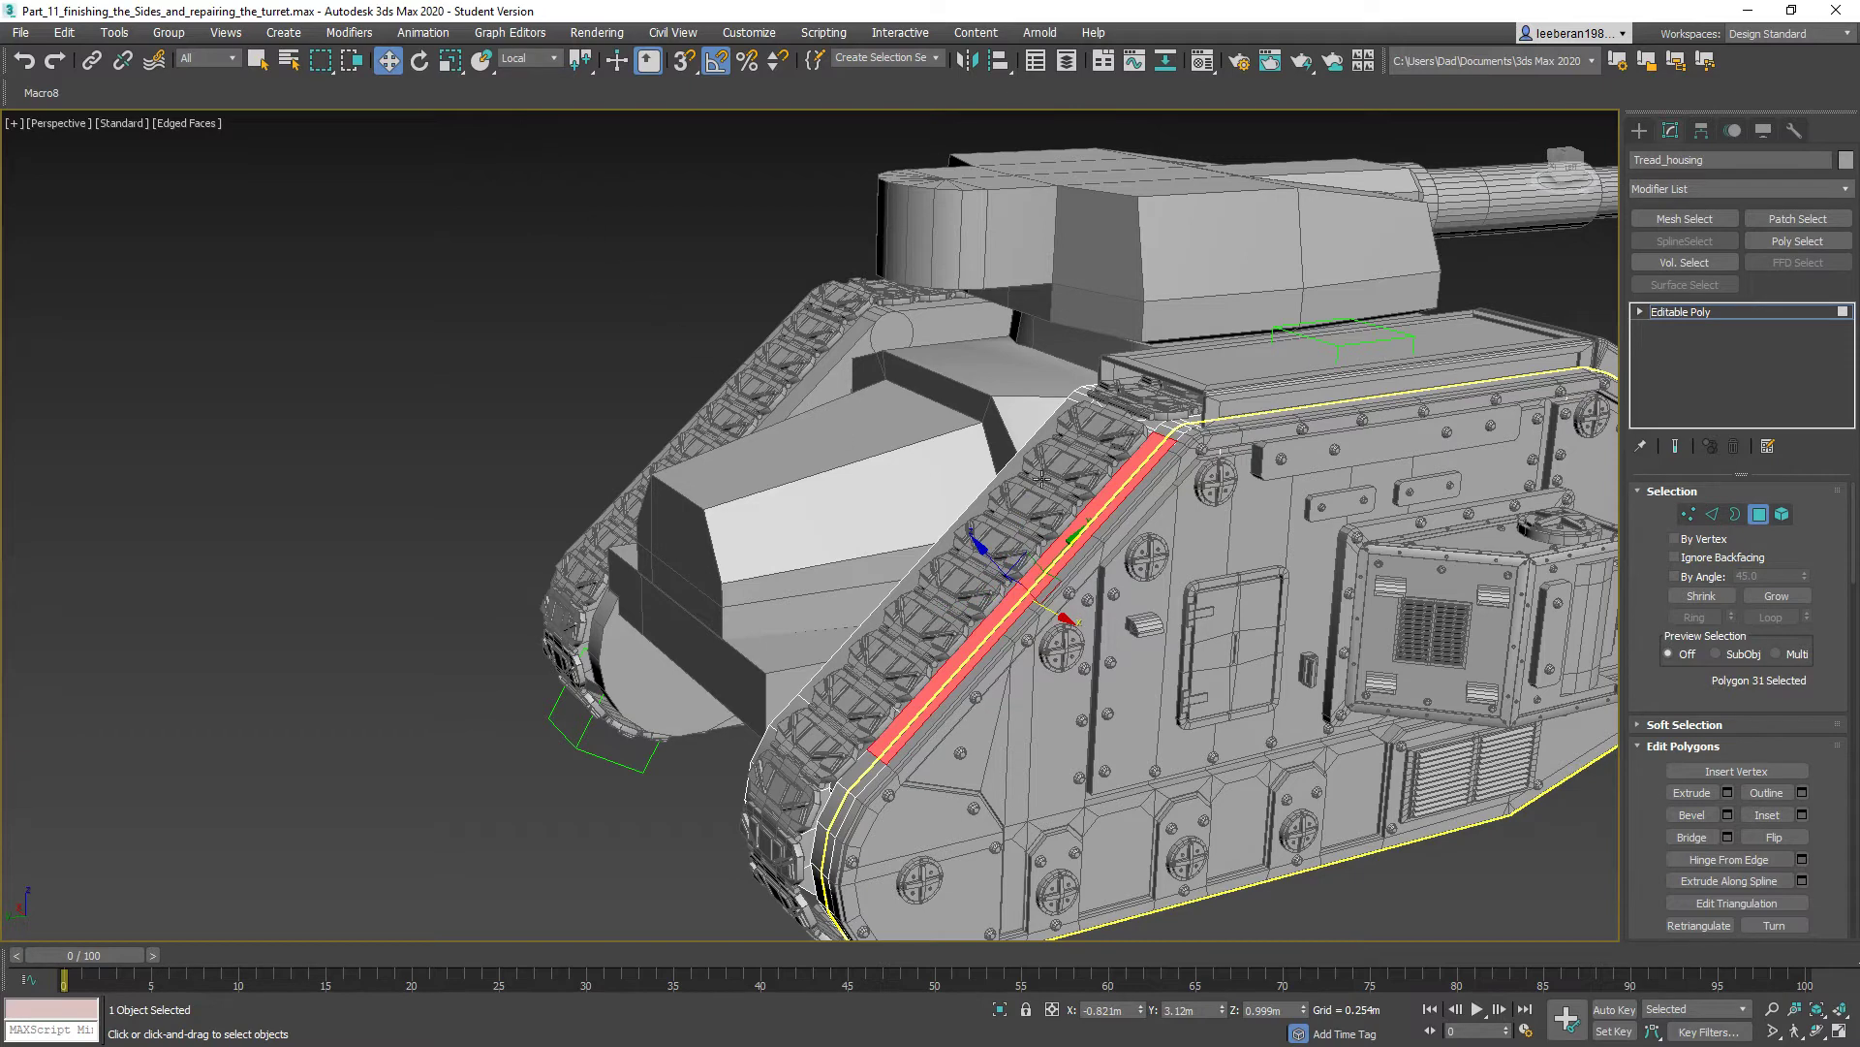
pyautogui.keyDown('alt'); pyautogui.moveTo(1041, 477); pyautogui.dragTo(967, 449, button='middle'); pyautogui.keyUp('alt')
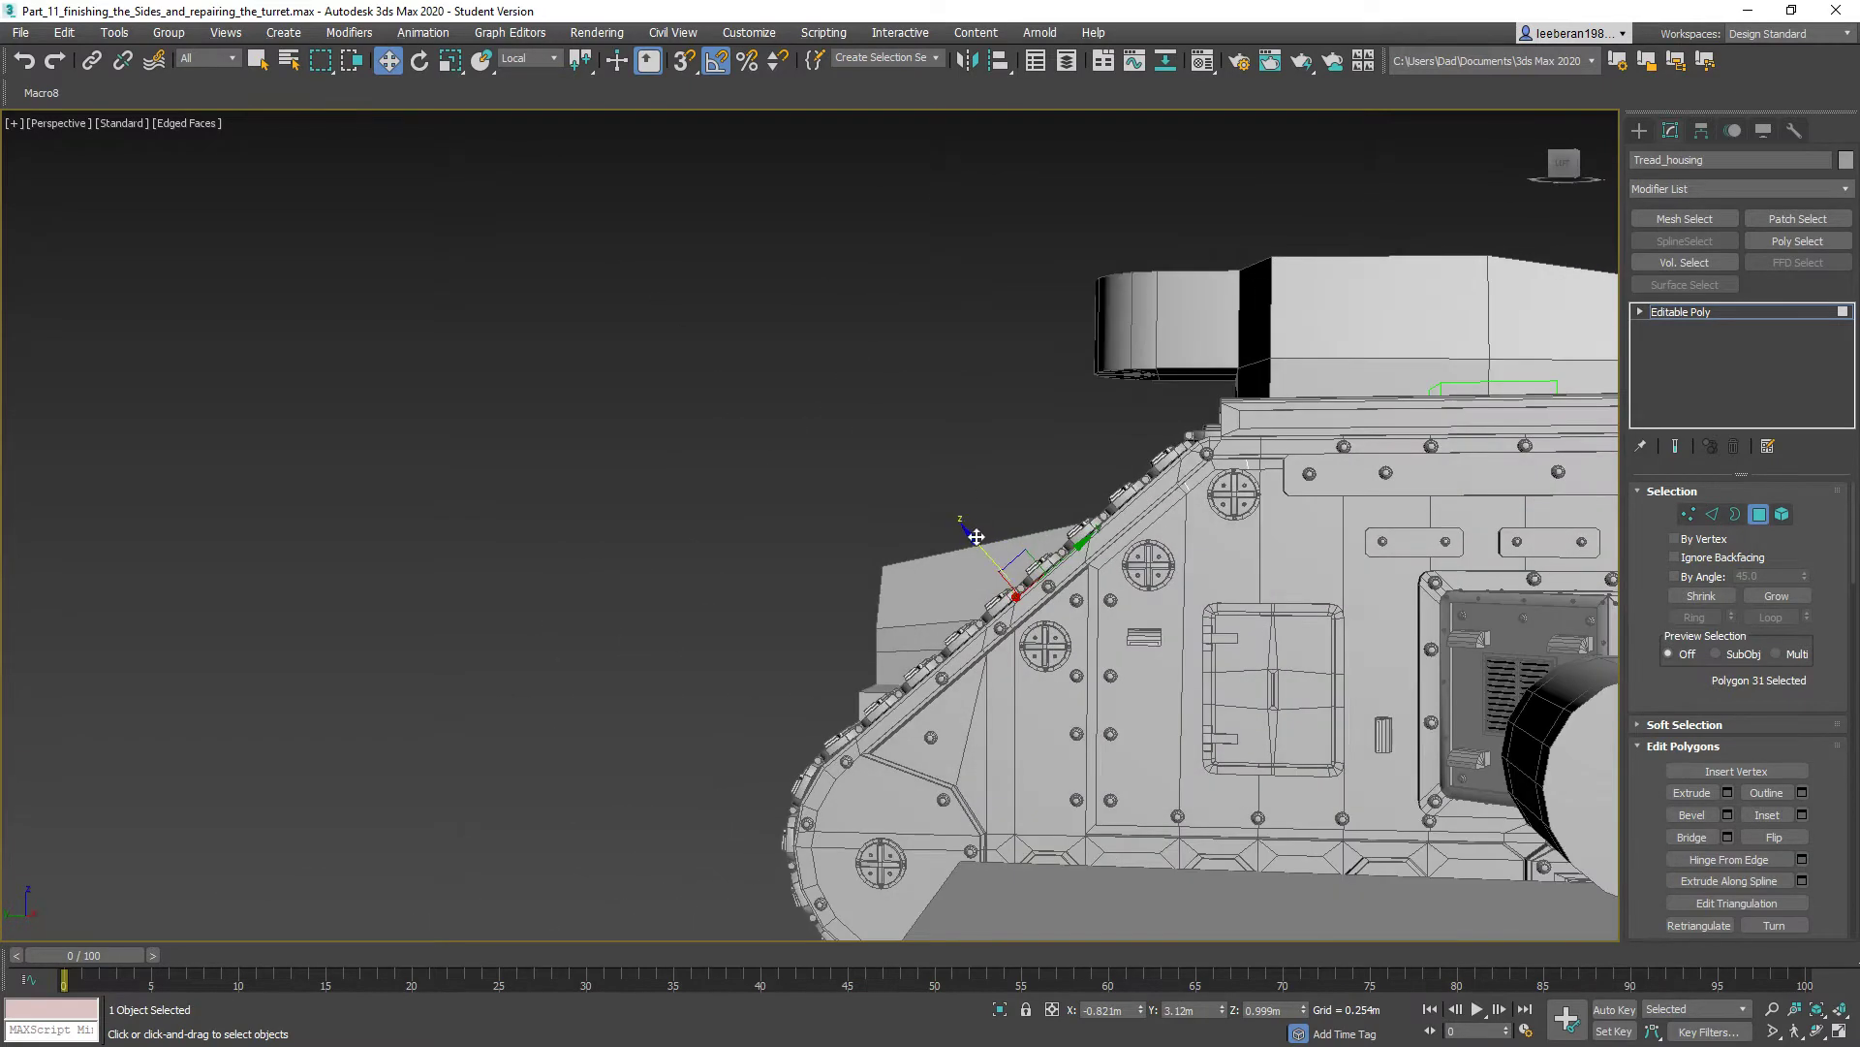
pyautogui.moveTo(977, 536)
pyautogui.keyDown('shift'); pyautogui.mouseDown()
pyautogui.moveTo(957, 513)
pyautogui.moveTo(969, 523)
pyautogui.mouseUp(); pyautogui.keyUp('shift')
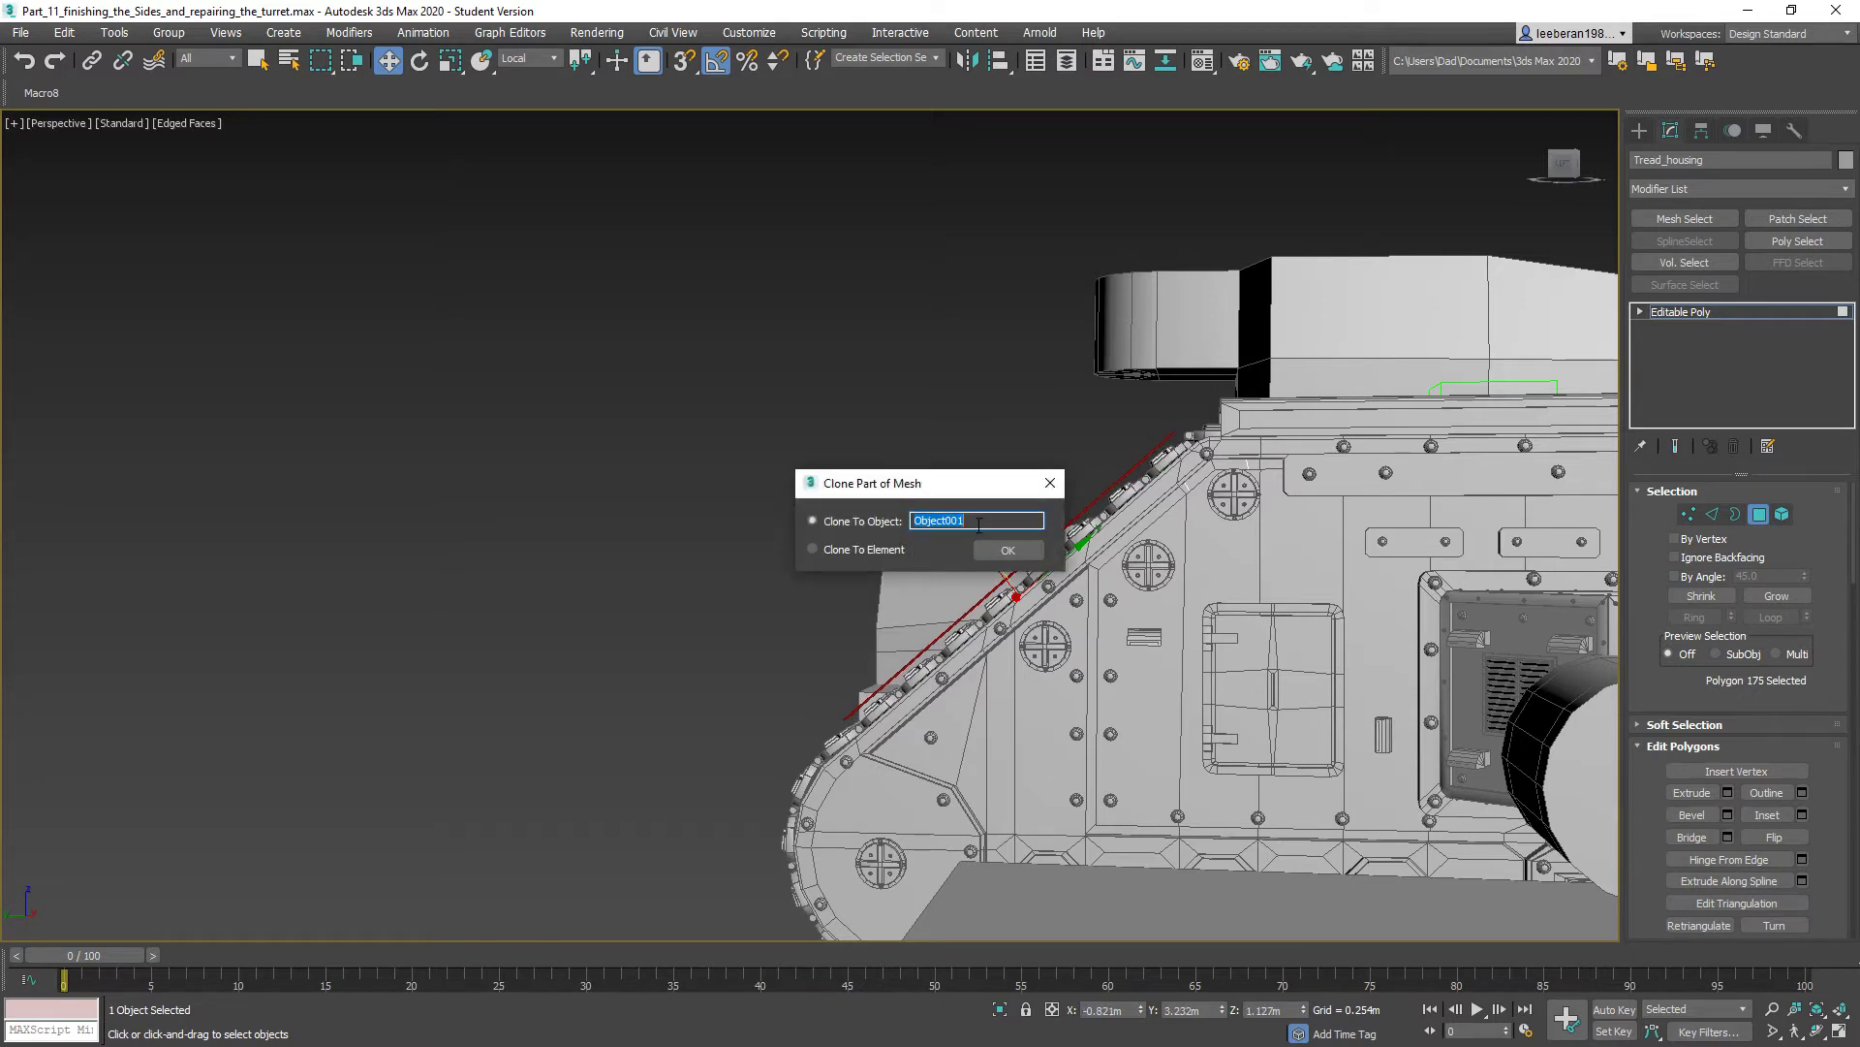
pyautogui.write('Rear_Tread_Armor001')
pyautogui.click(1008, 550)
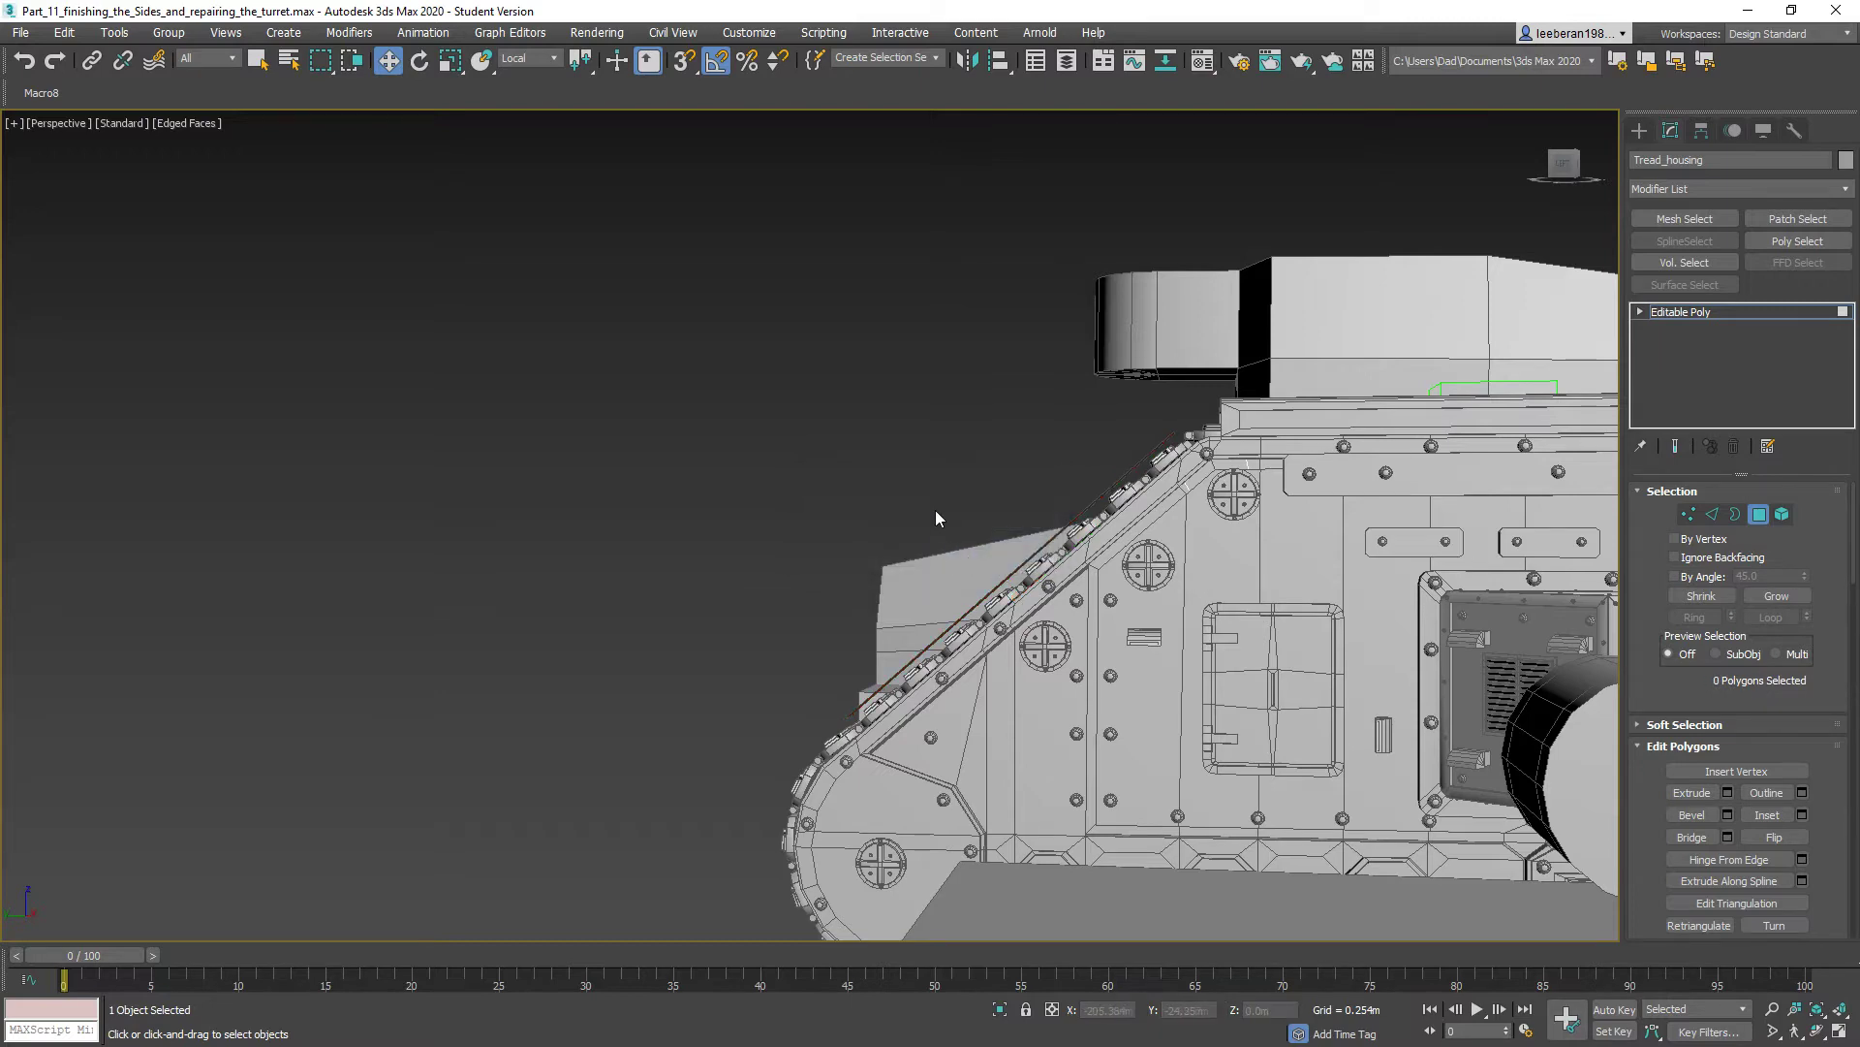
pyautogui.keyDown('alt'); pyautogui.moveTo(934, 510); pyautogui.dragTo(1031, 541, button='middle'); pyautogui.keyUp('alt')
pyautogui.moveTo(1253, 631); pyautogui.dragTo(1029, 533, button='middle')
pyautogui.scroll(2, 1109, 567)
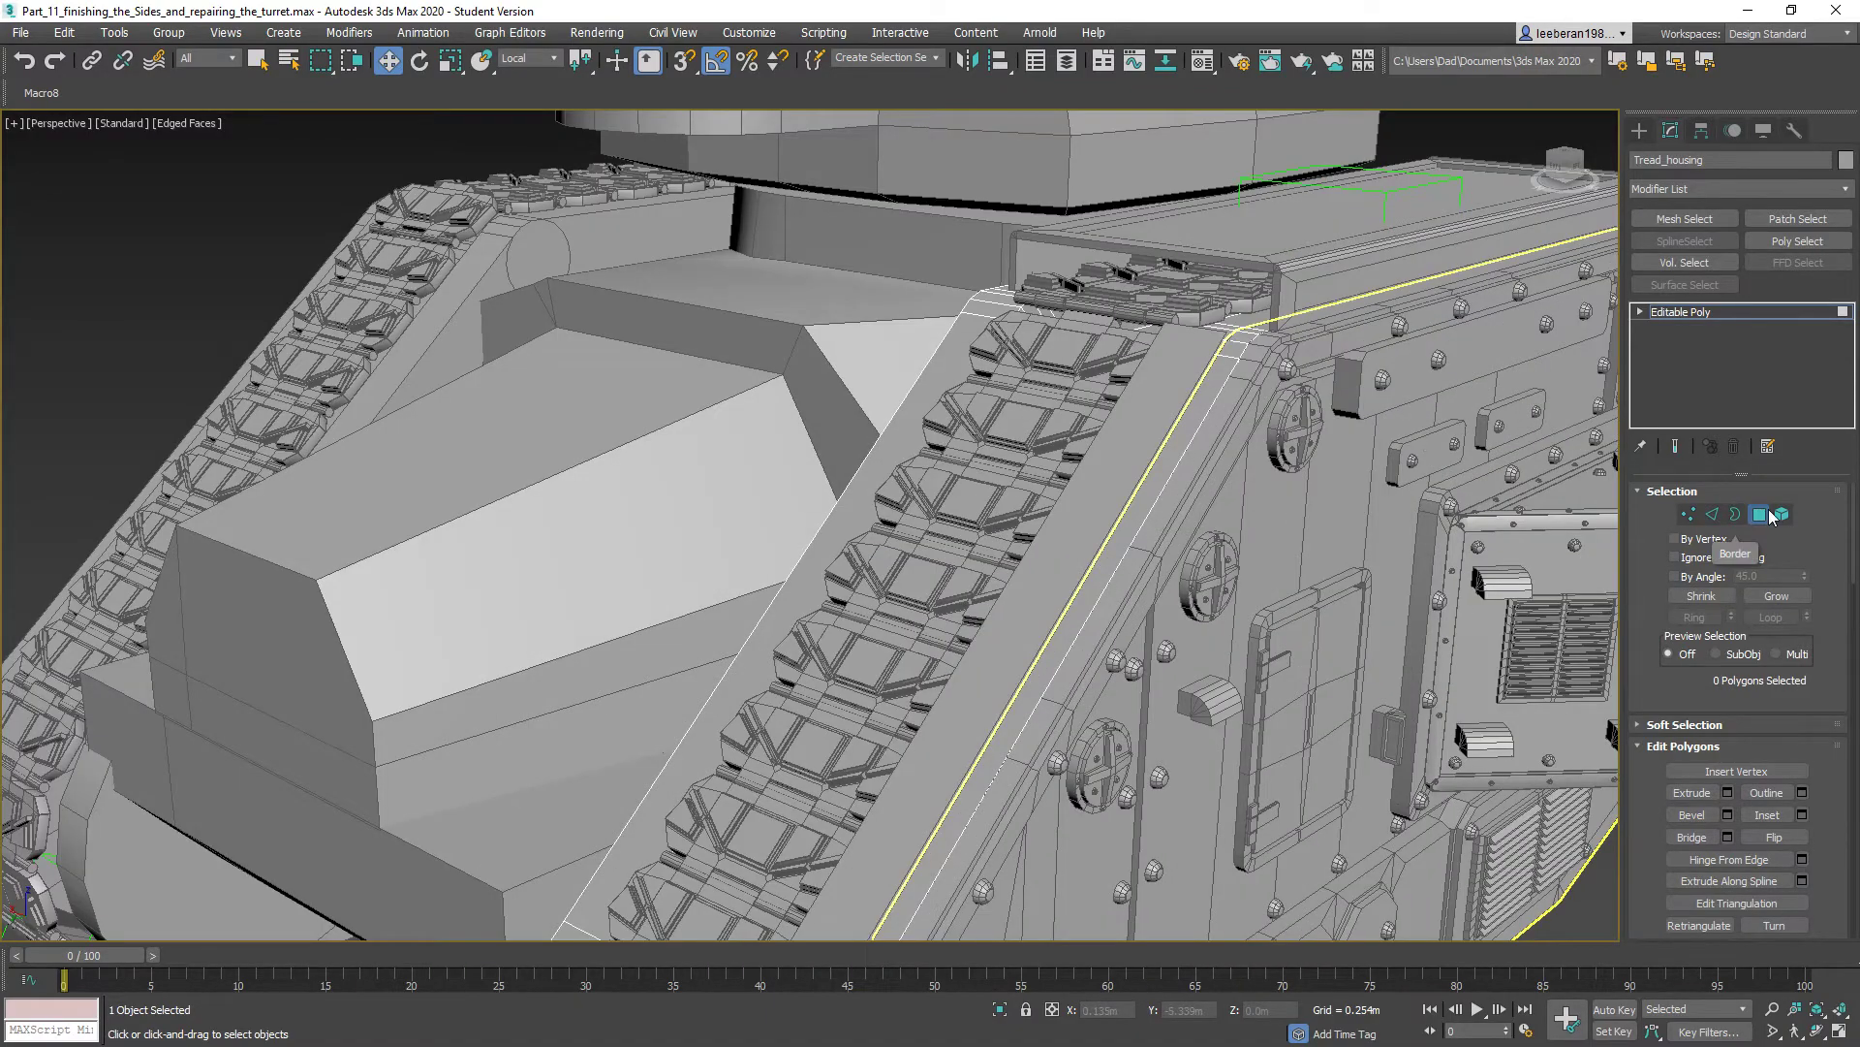
# - Extrude the Rear_Tread_Armor001 polygon by 0.254 m and pull the extruded face back -0.204 m along its local Z axis
pyautogui.click(1759, 514)
pyautogui.click(1108, 478)
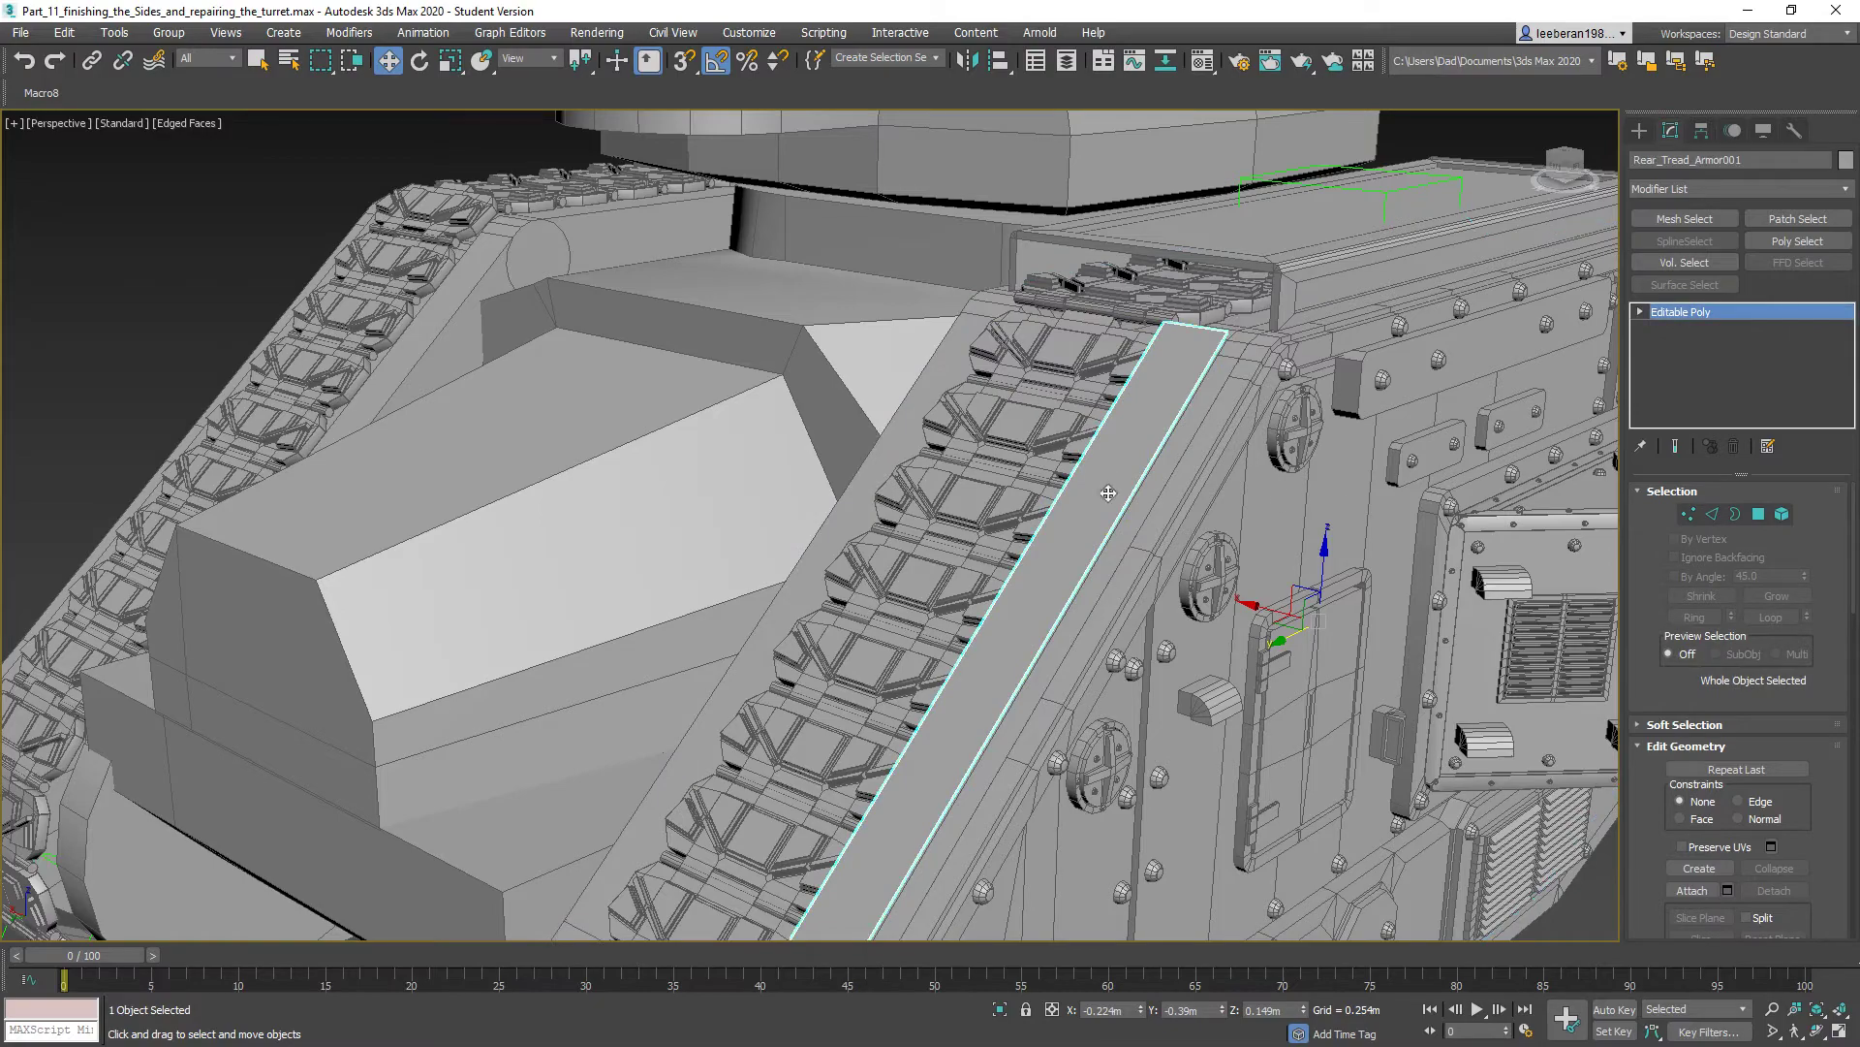
pyautogui.click(1759, 515)
pyautogui.click(1066, 543)
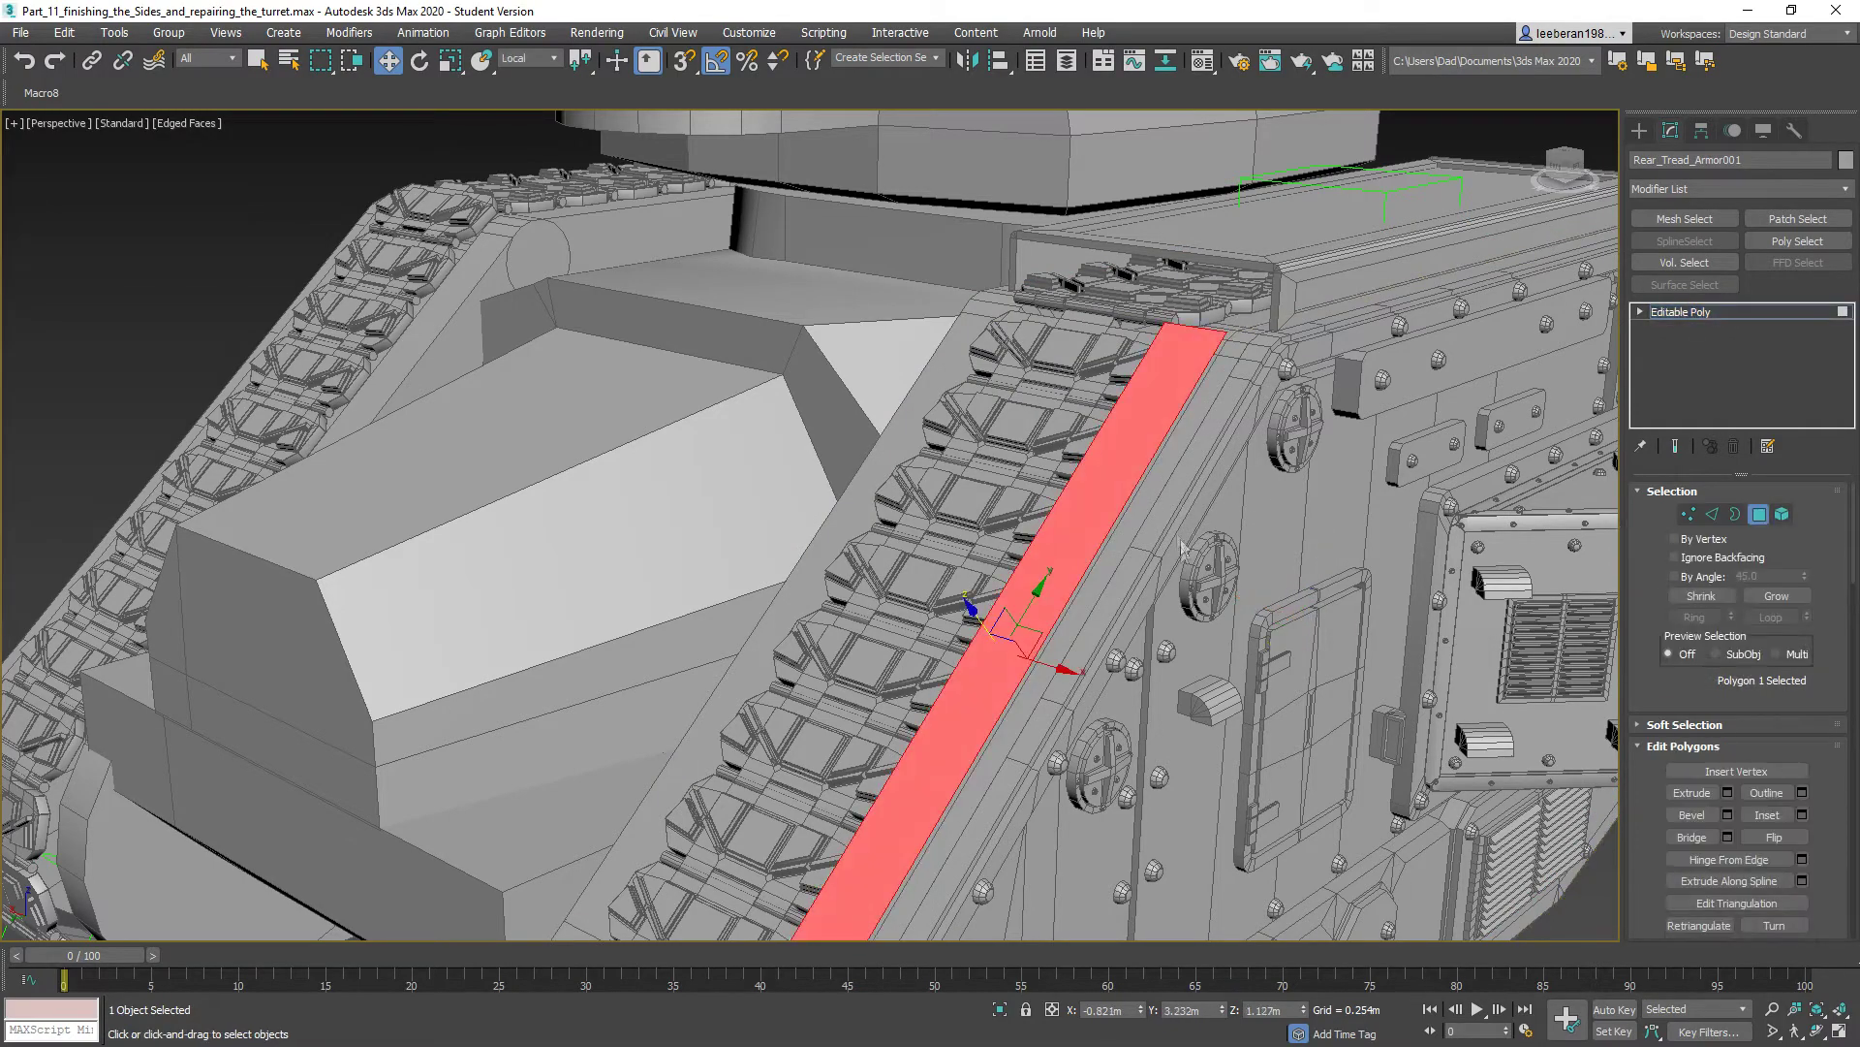
pyautogui.keyDown('alt'); pyautogui.moveTo(1136, 566); pyautogui.dragTo(1024, 546, button='middle'); pyautogui.keyUp('alt')
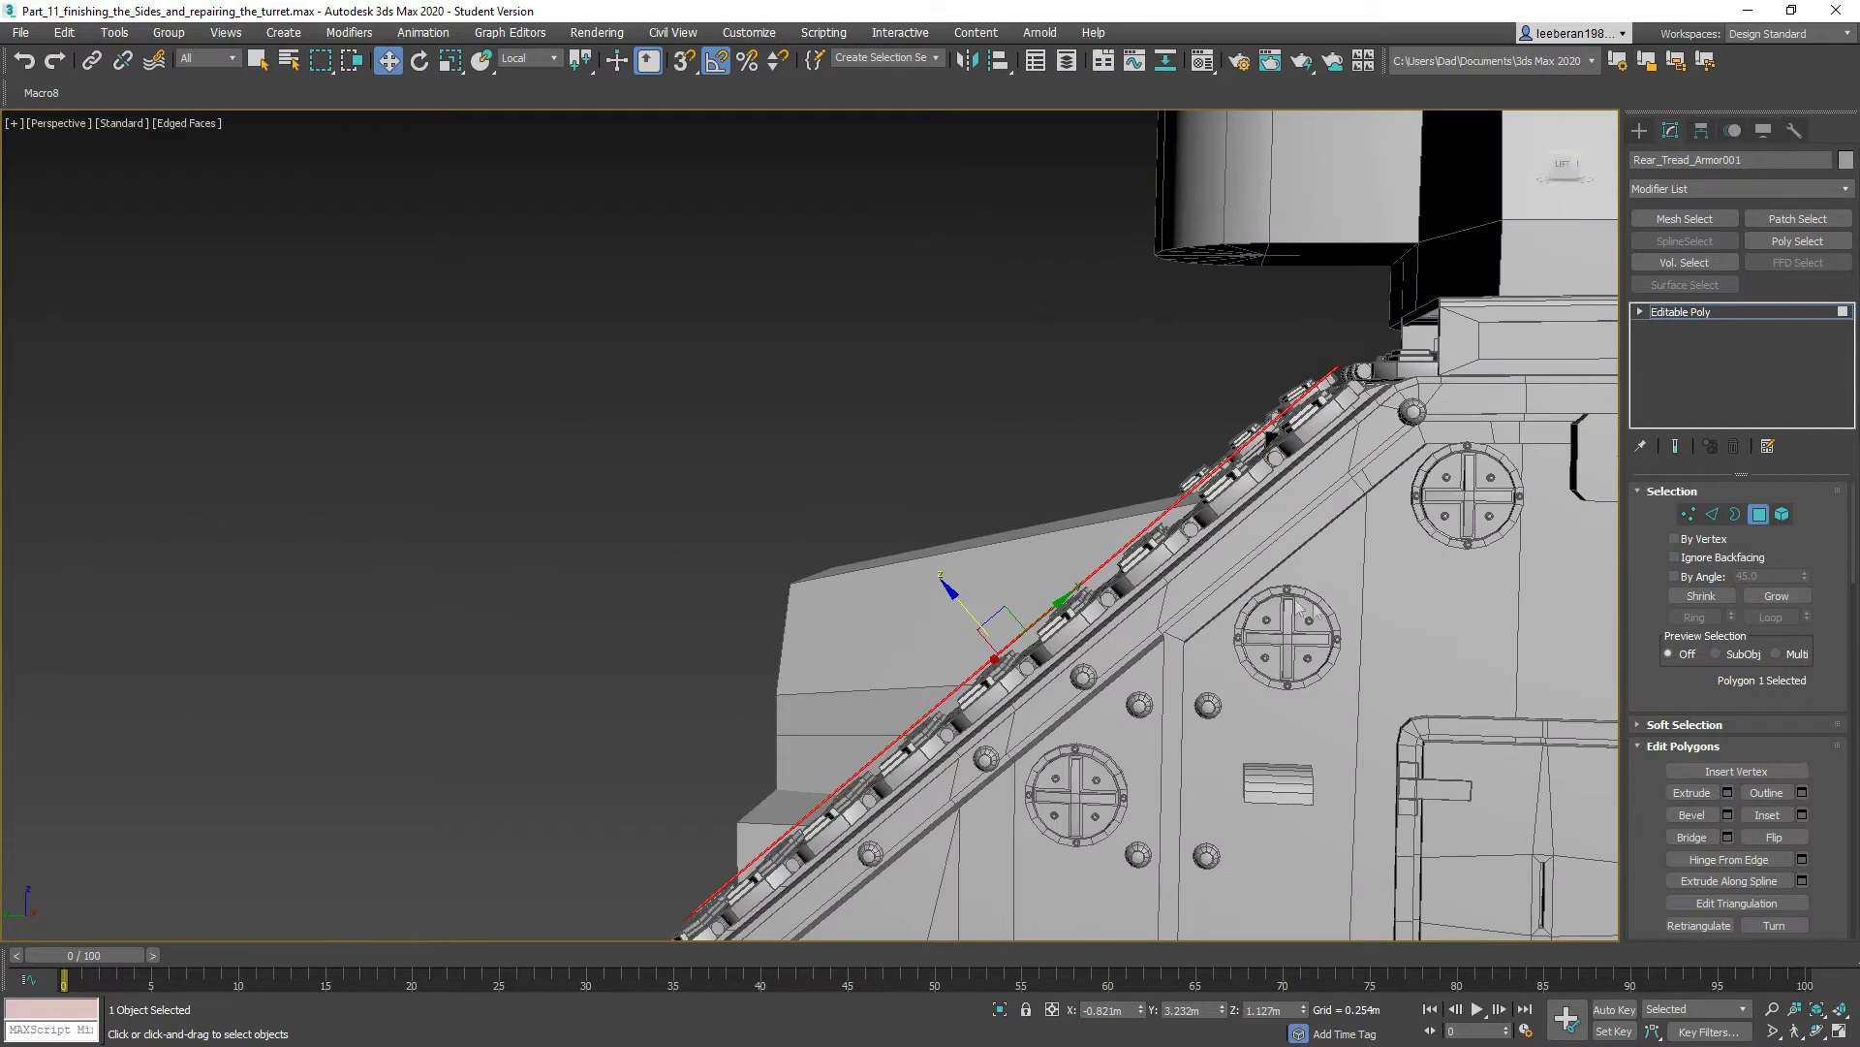
pyautogui.click(1728, 793)
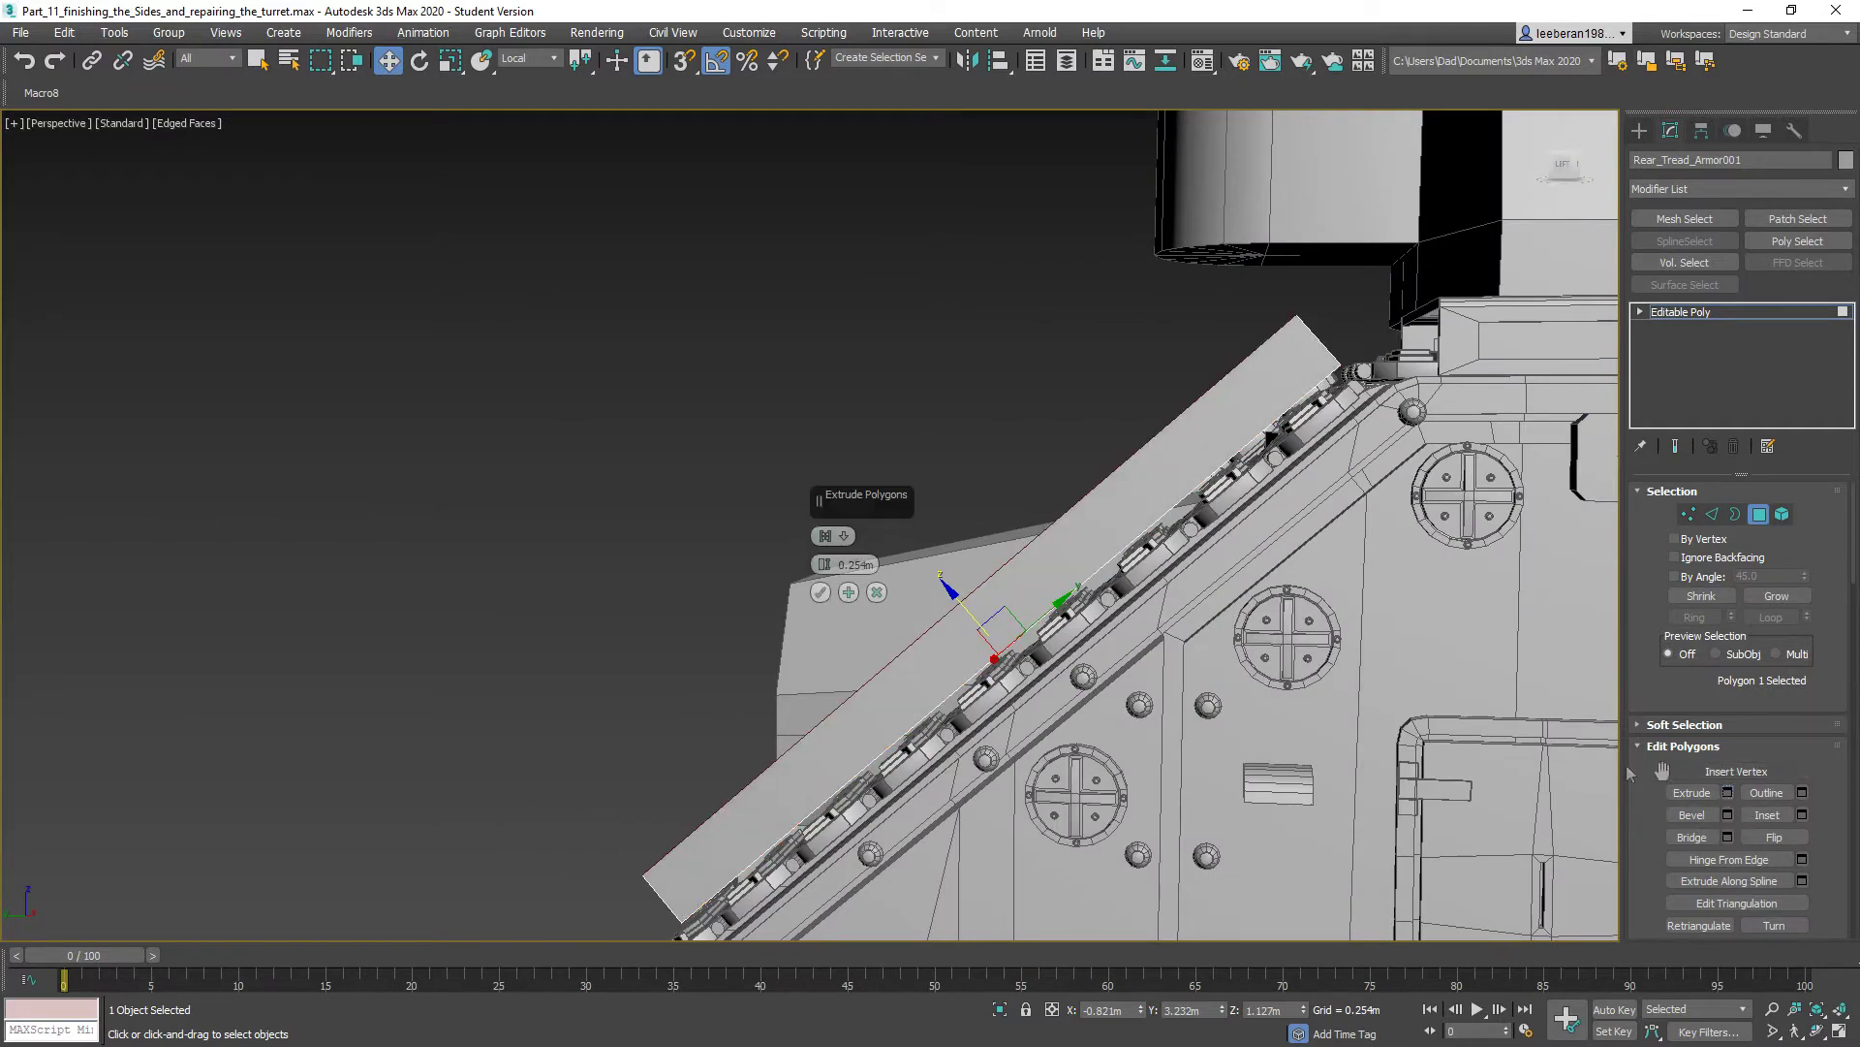
pyautogui.click(819, 592)
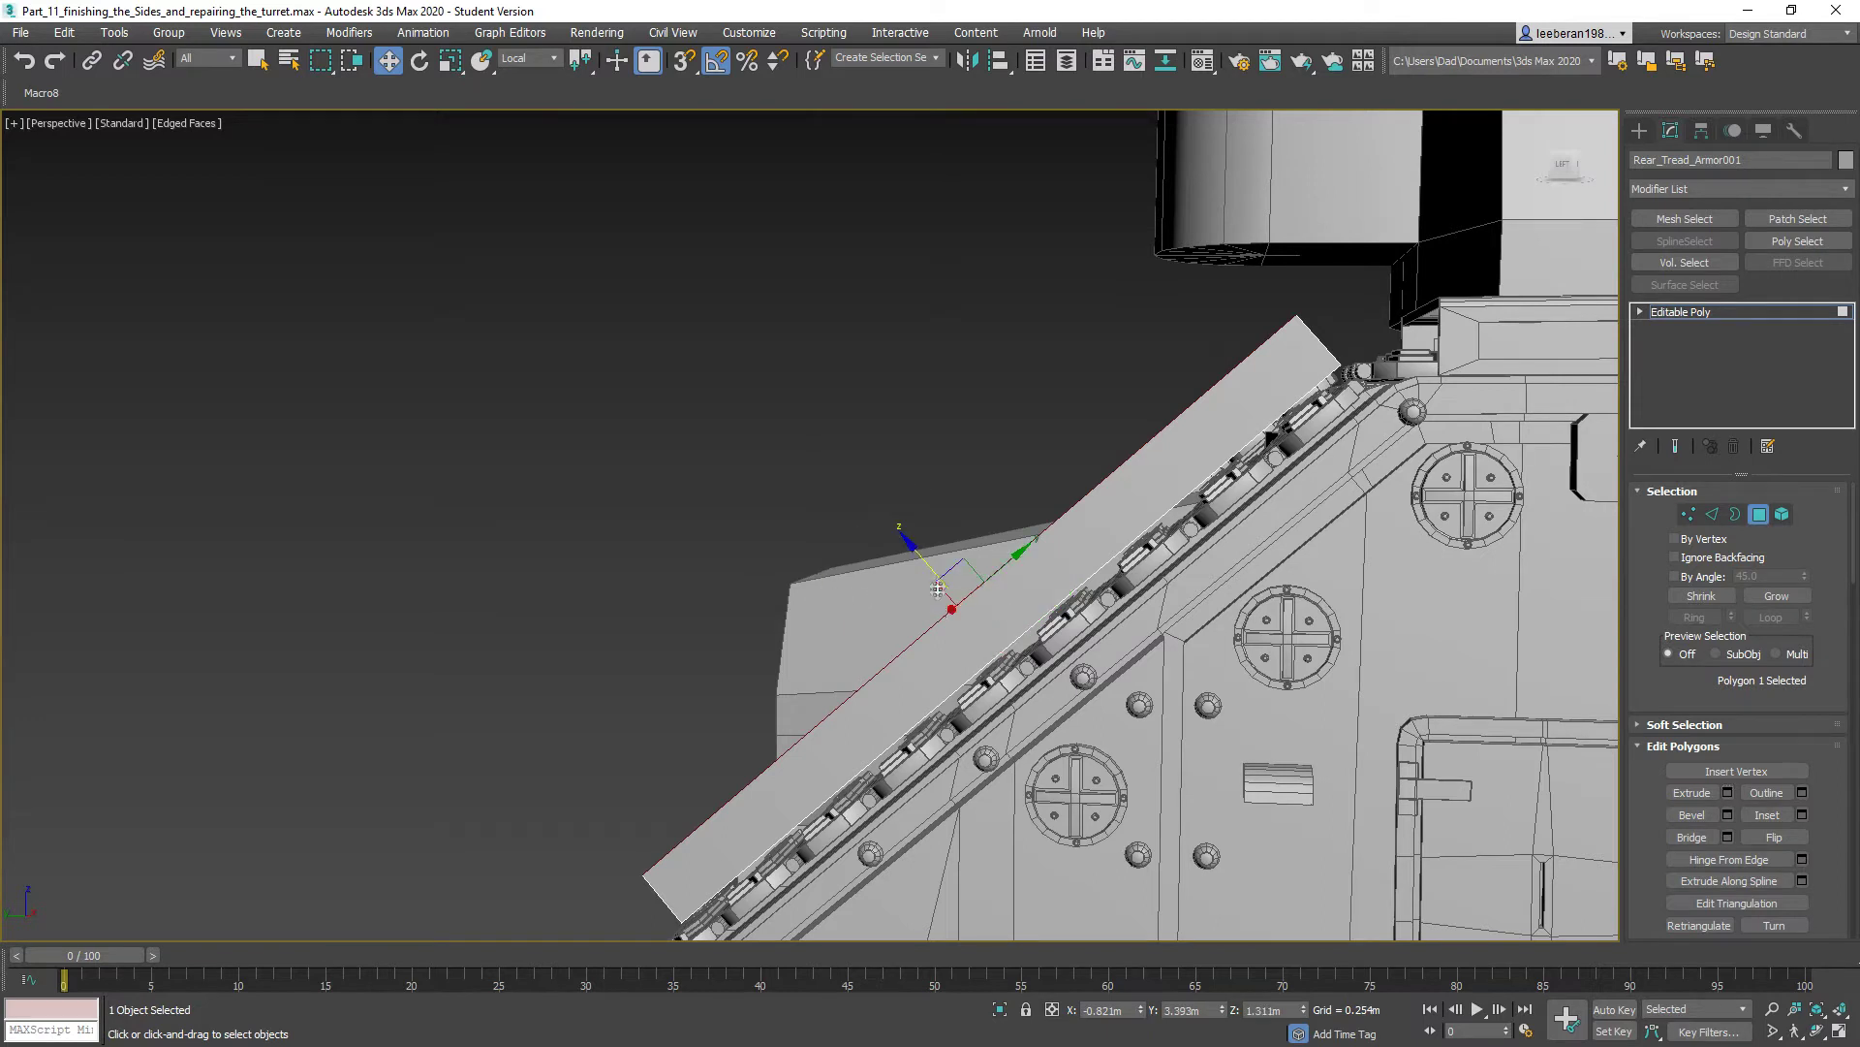
pyautogui.moveTo(920, 557); pyautogui.dragTo(950, 595)
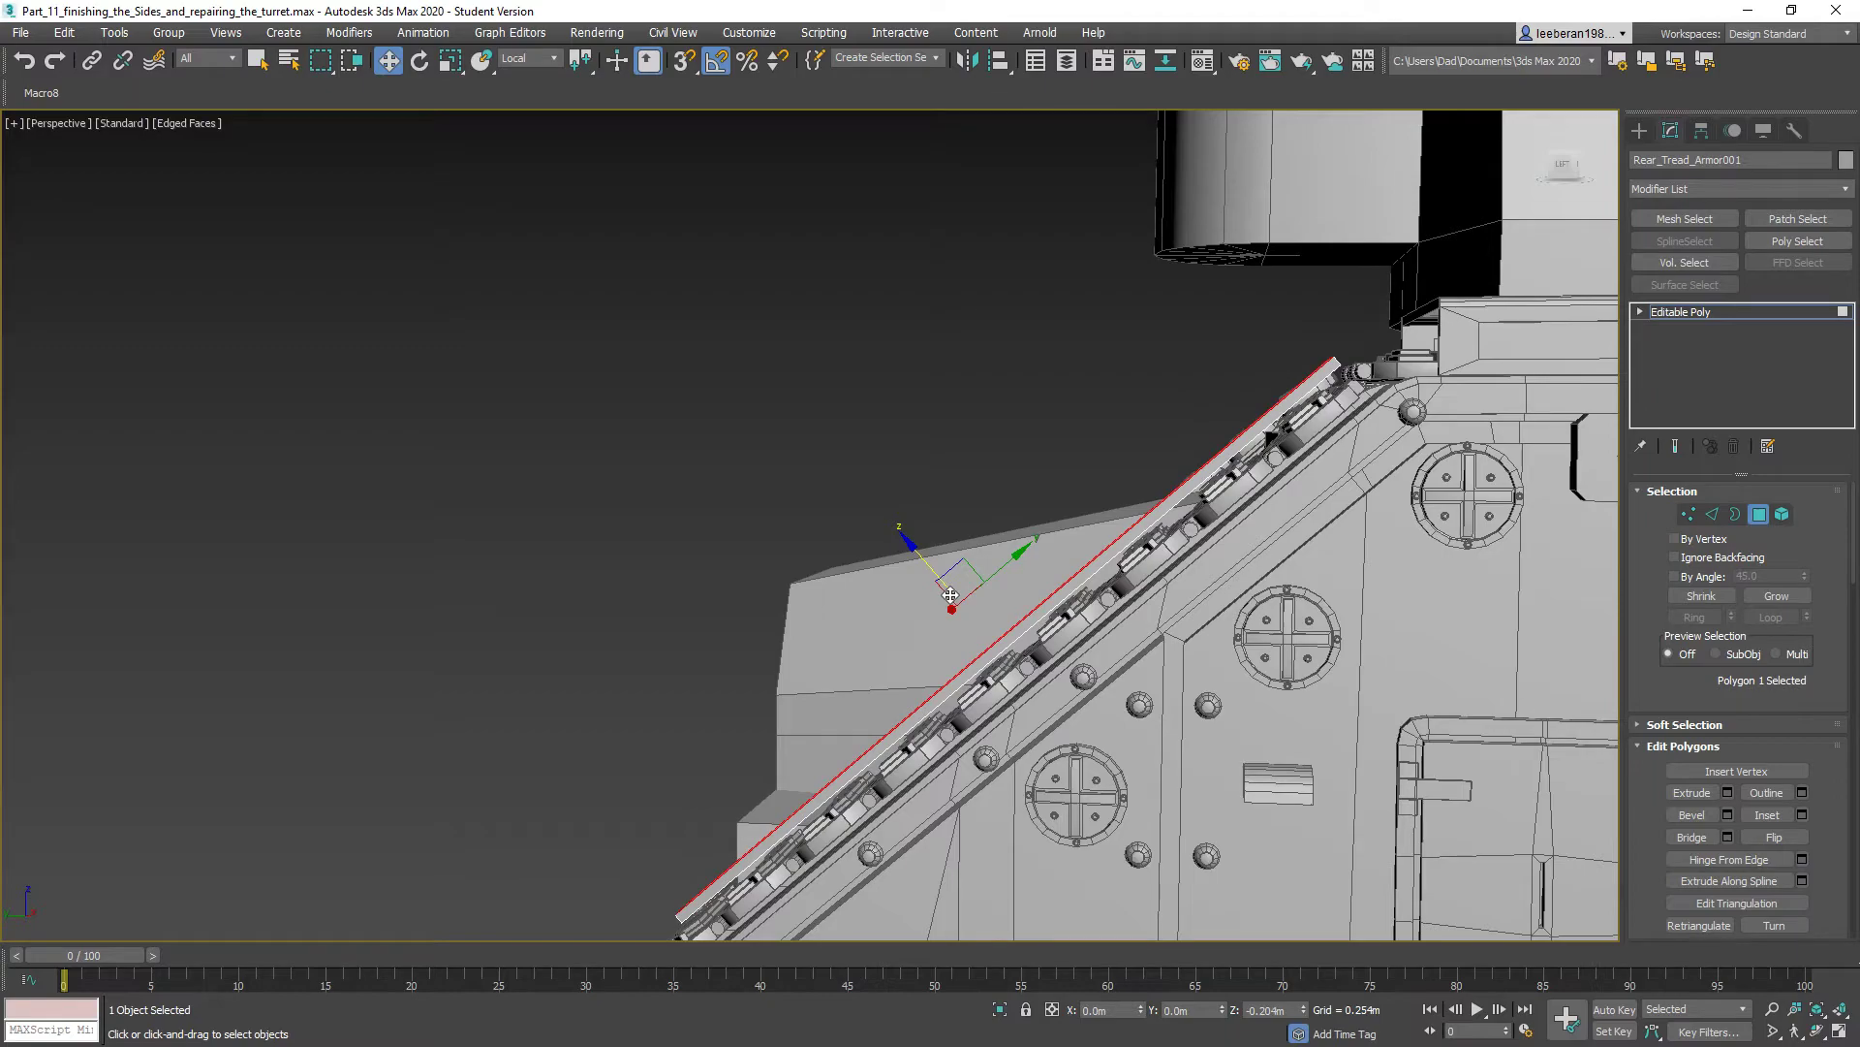
# - Hinge the armor plate's long inner side polygon 90 degrees about its lower edge with 3 segments
pyautogui.moveTo(951, 595)
pyautogui.keyDown('alt'); pyautogui.mouseDown(button='middle')
pyautogui.moveTo(1122, 634)
pyautogui.moveTo(1105, 595)
pyautogui.moveTo(843, 593)
pyautogui.mouseUp(button='middle'); pyautogui.keyUp('alt')
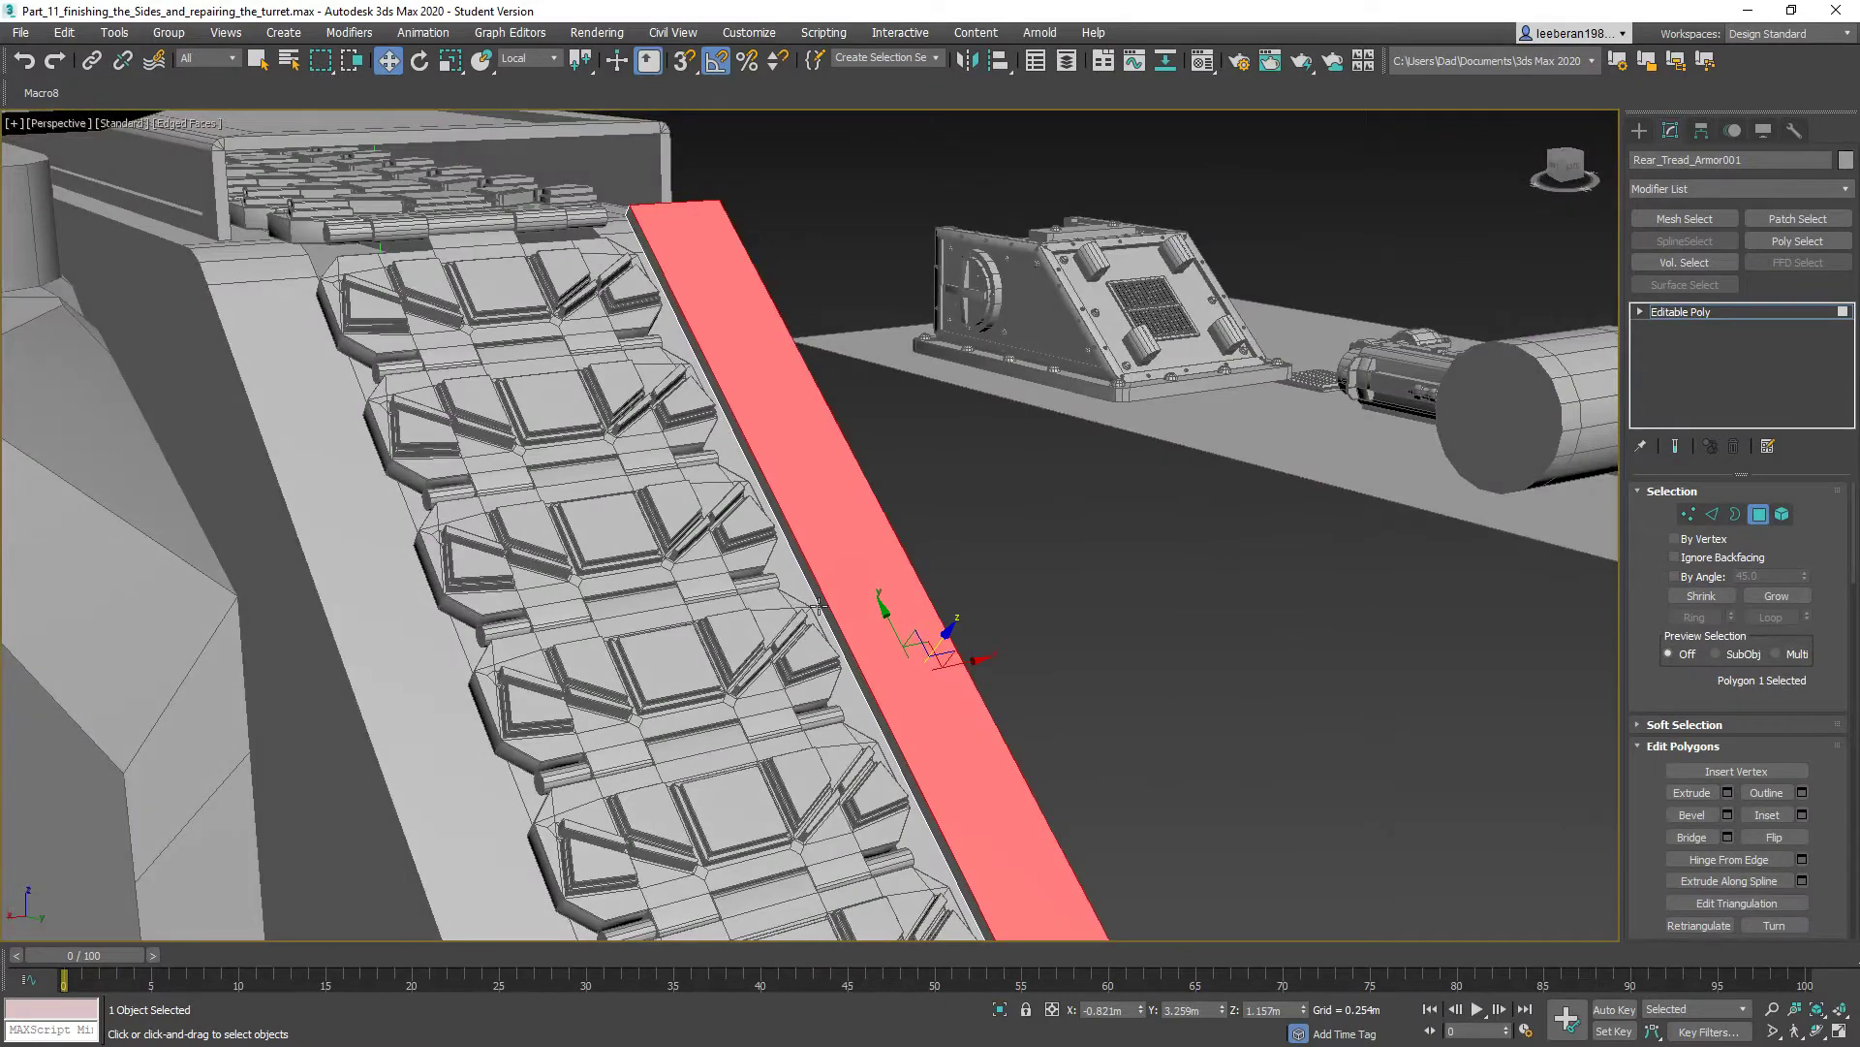
pyautogui.click(821, 605)
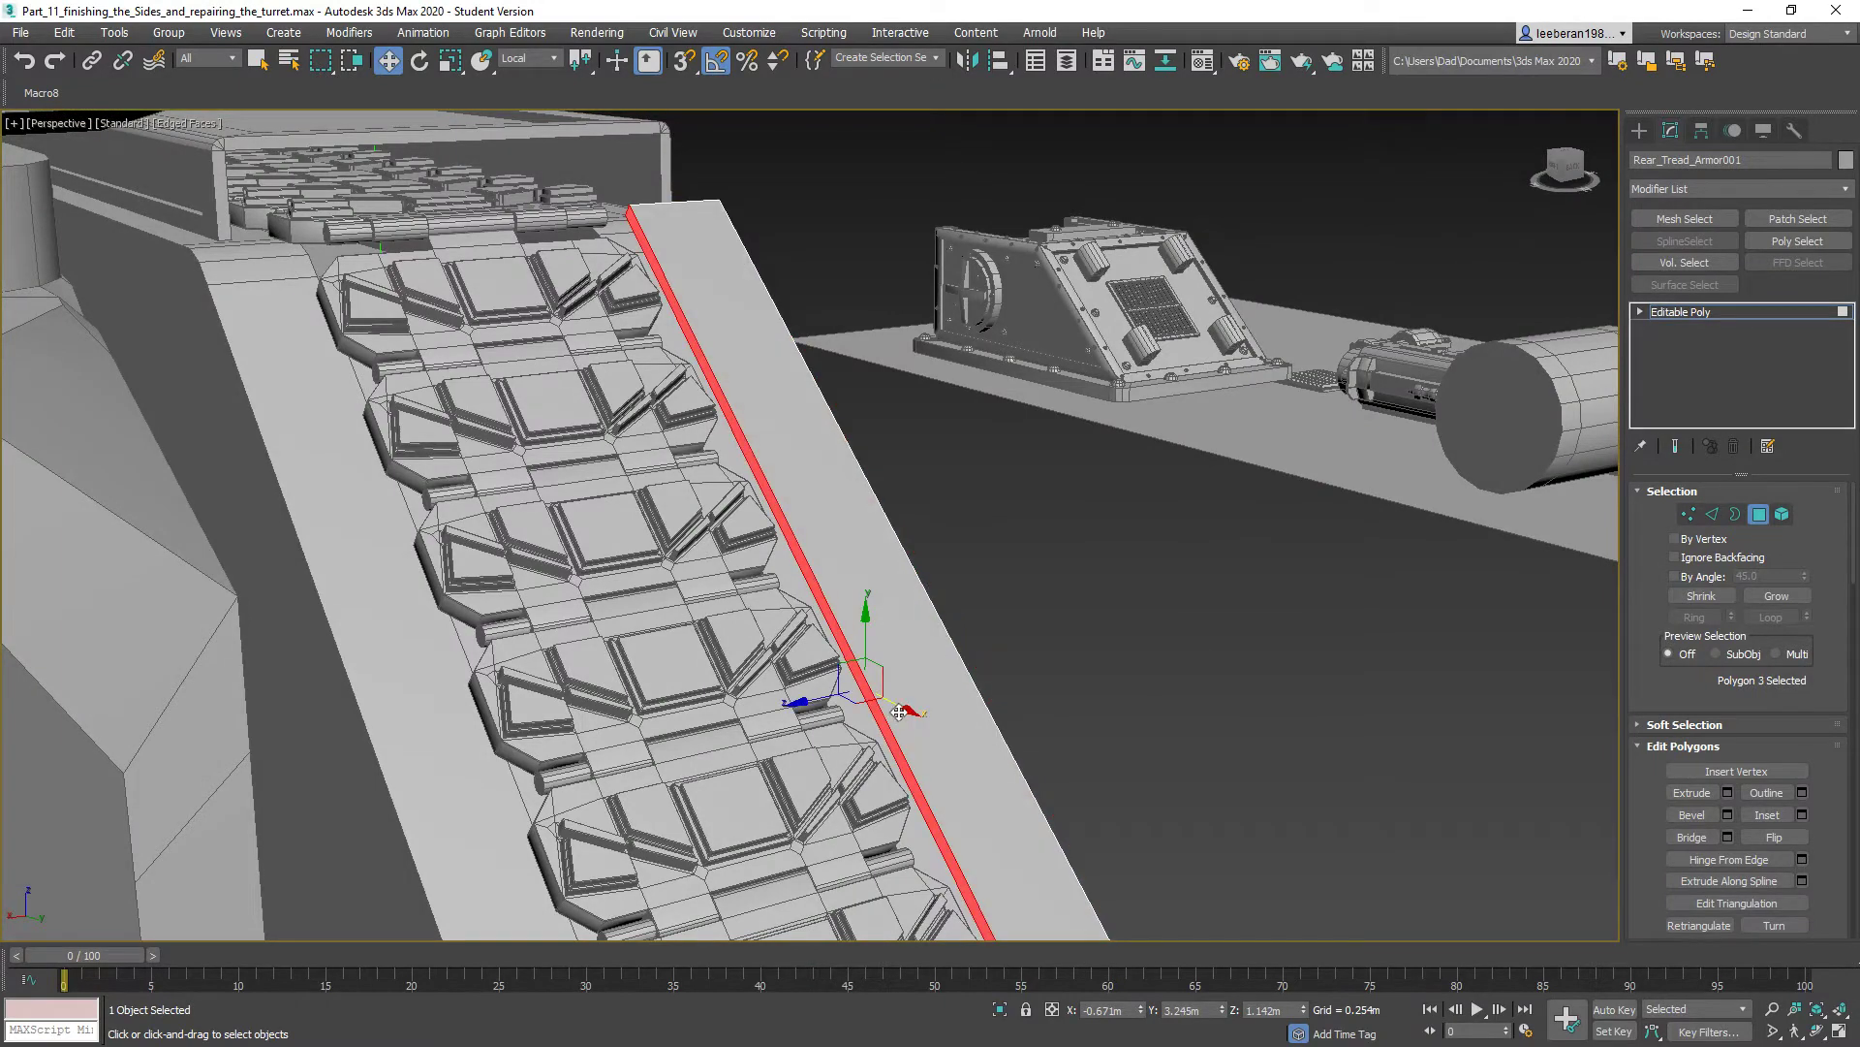
pyautogui.keyDown('alt'); pyautogui.moveTo(911, 725); pyautogui.dragTo(378, 733, button='middle'); pyautogui.keyUp('alt')
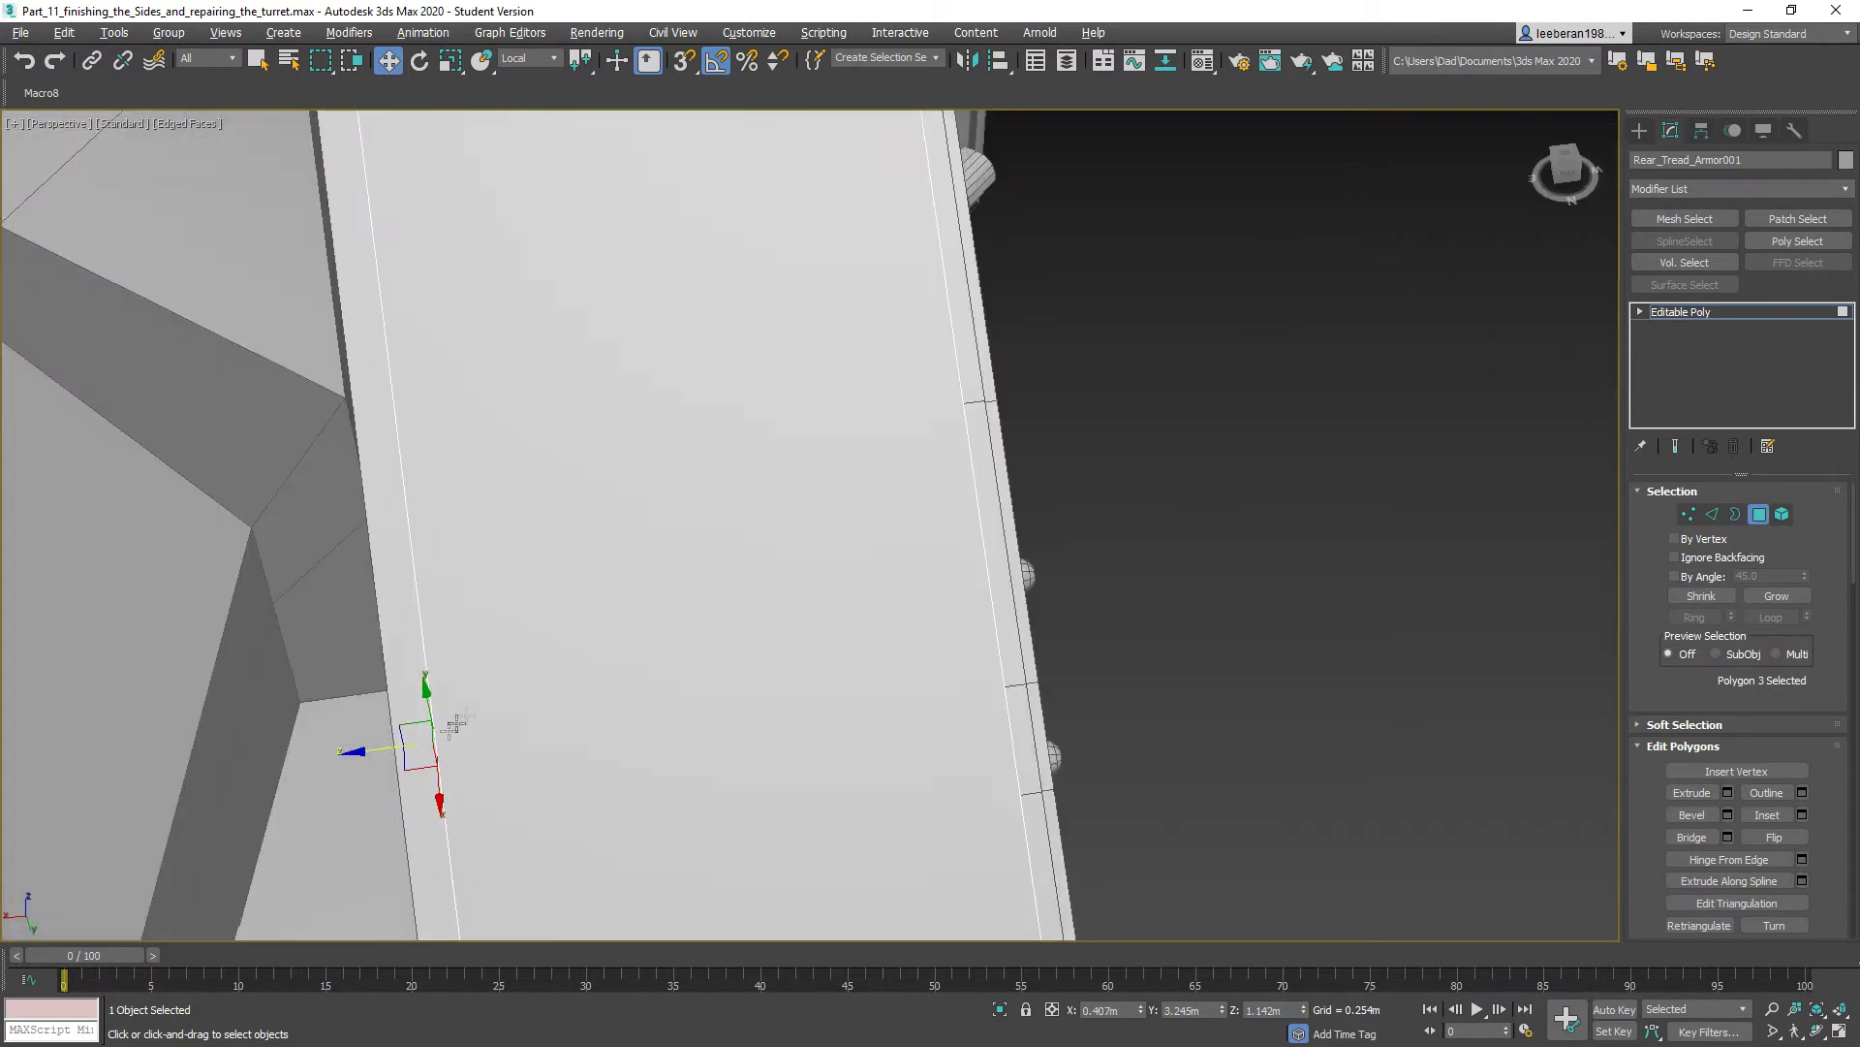
pyautogui.scroll(-2, 575, 680)
pyautogui.scroll(-6, 575, 680)
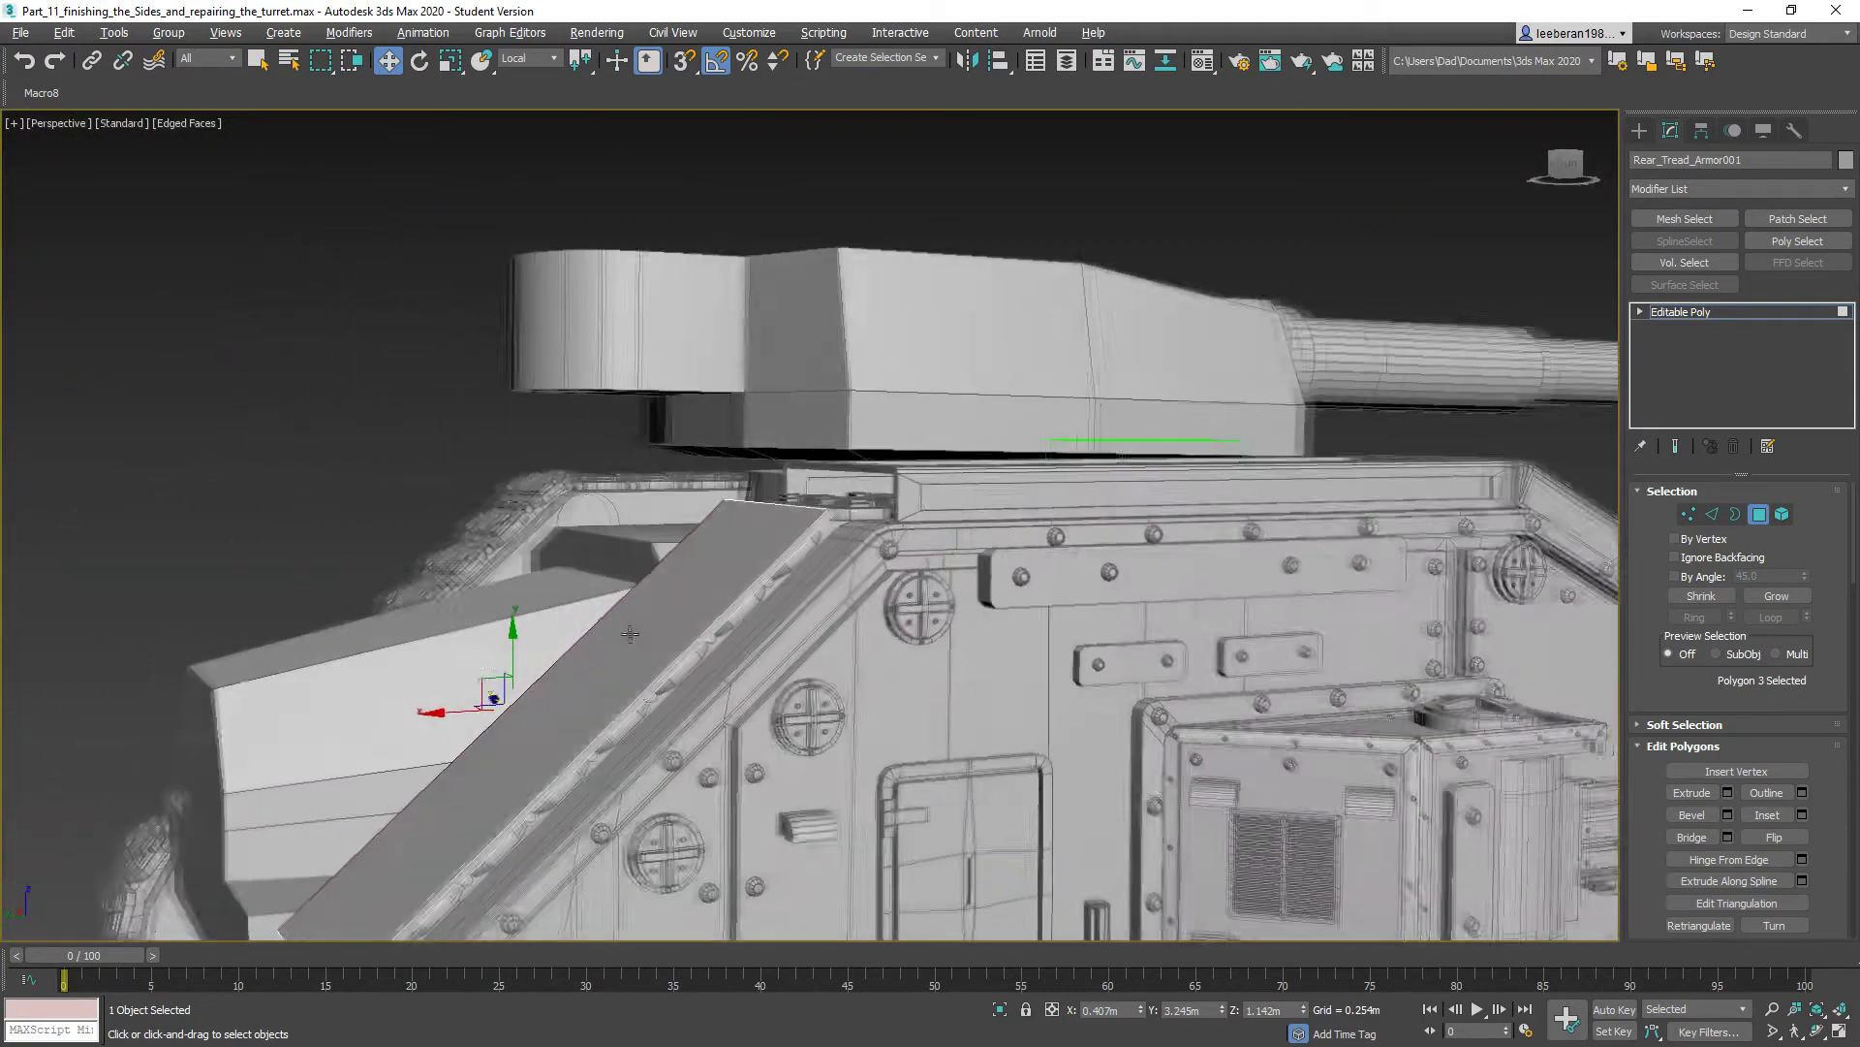
pyautogui.scroll(5, 789, 575)
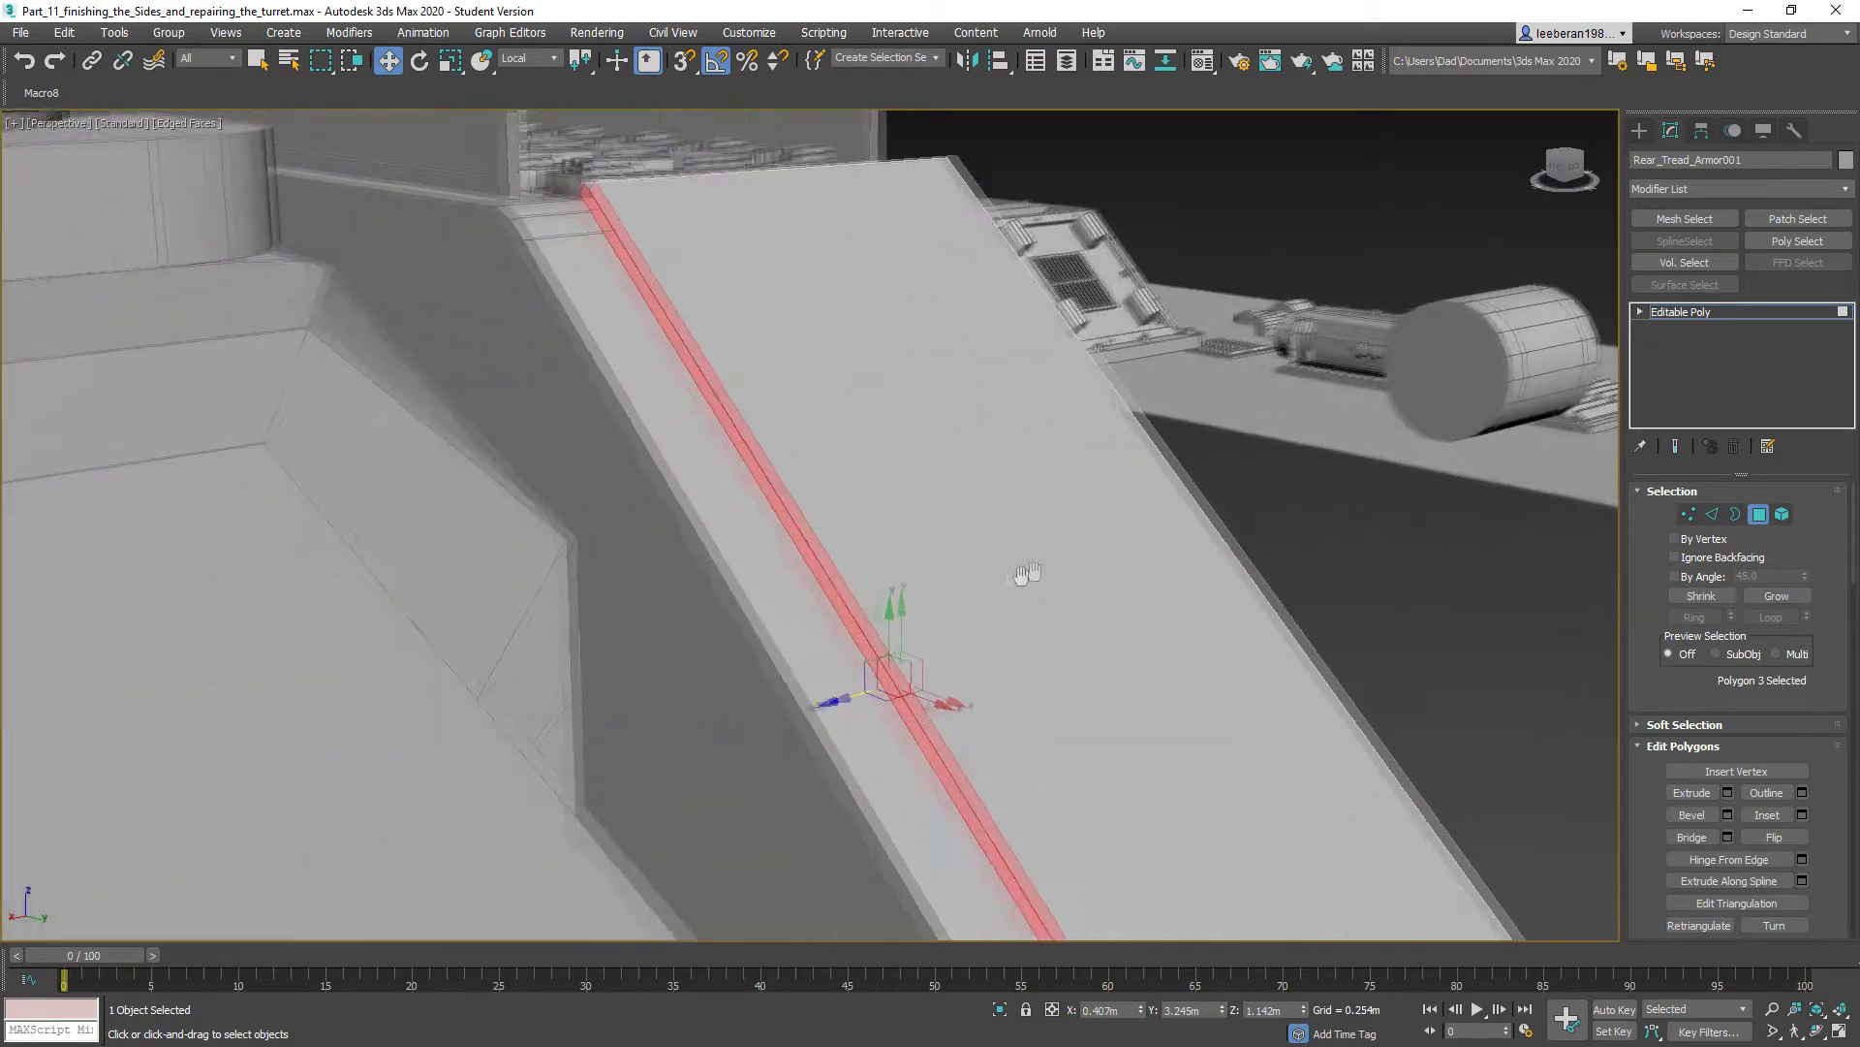
pyautogui.scroll(4, 1180, 523)
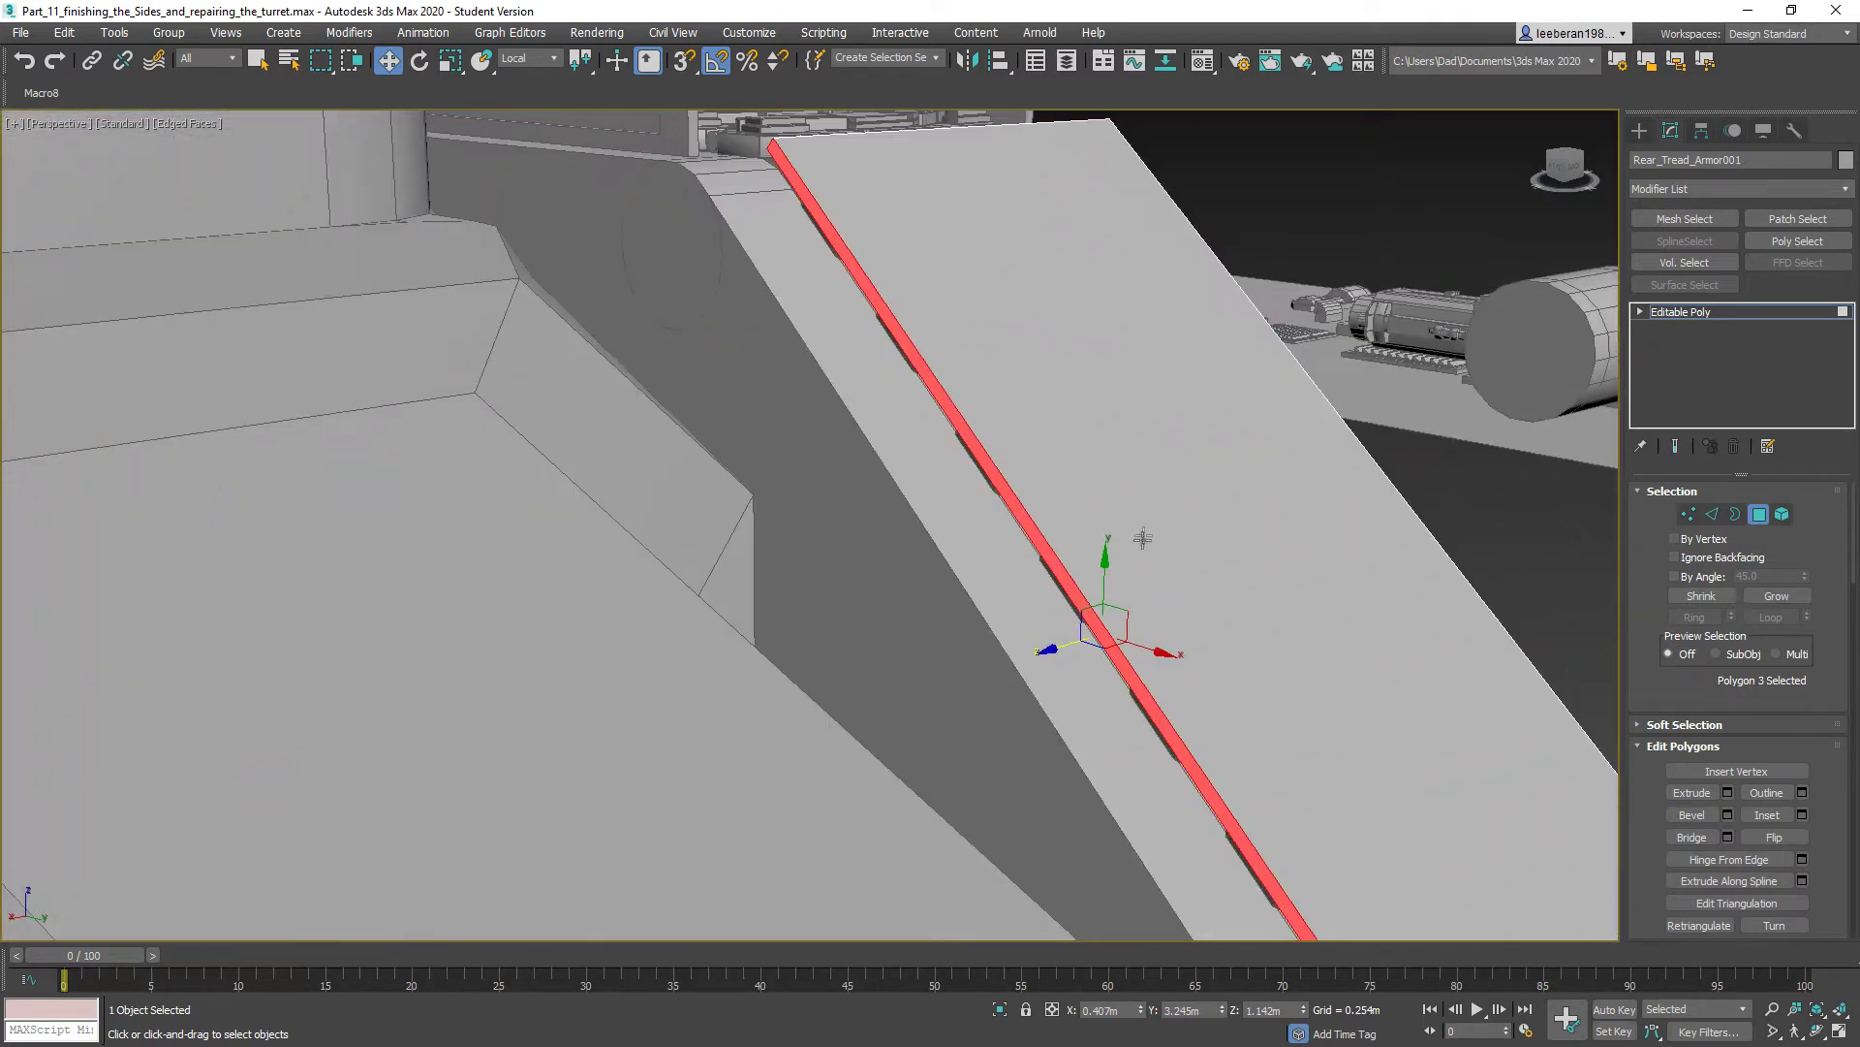
pyautogui.click(1802, 860)
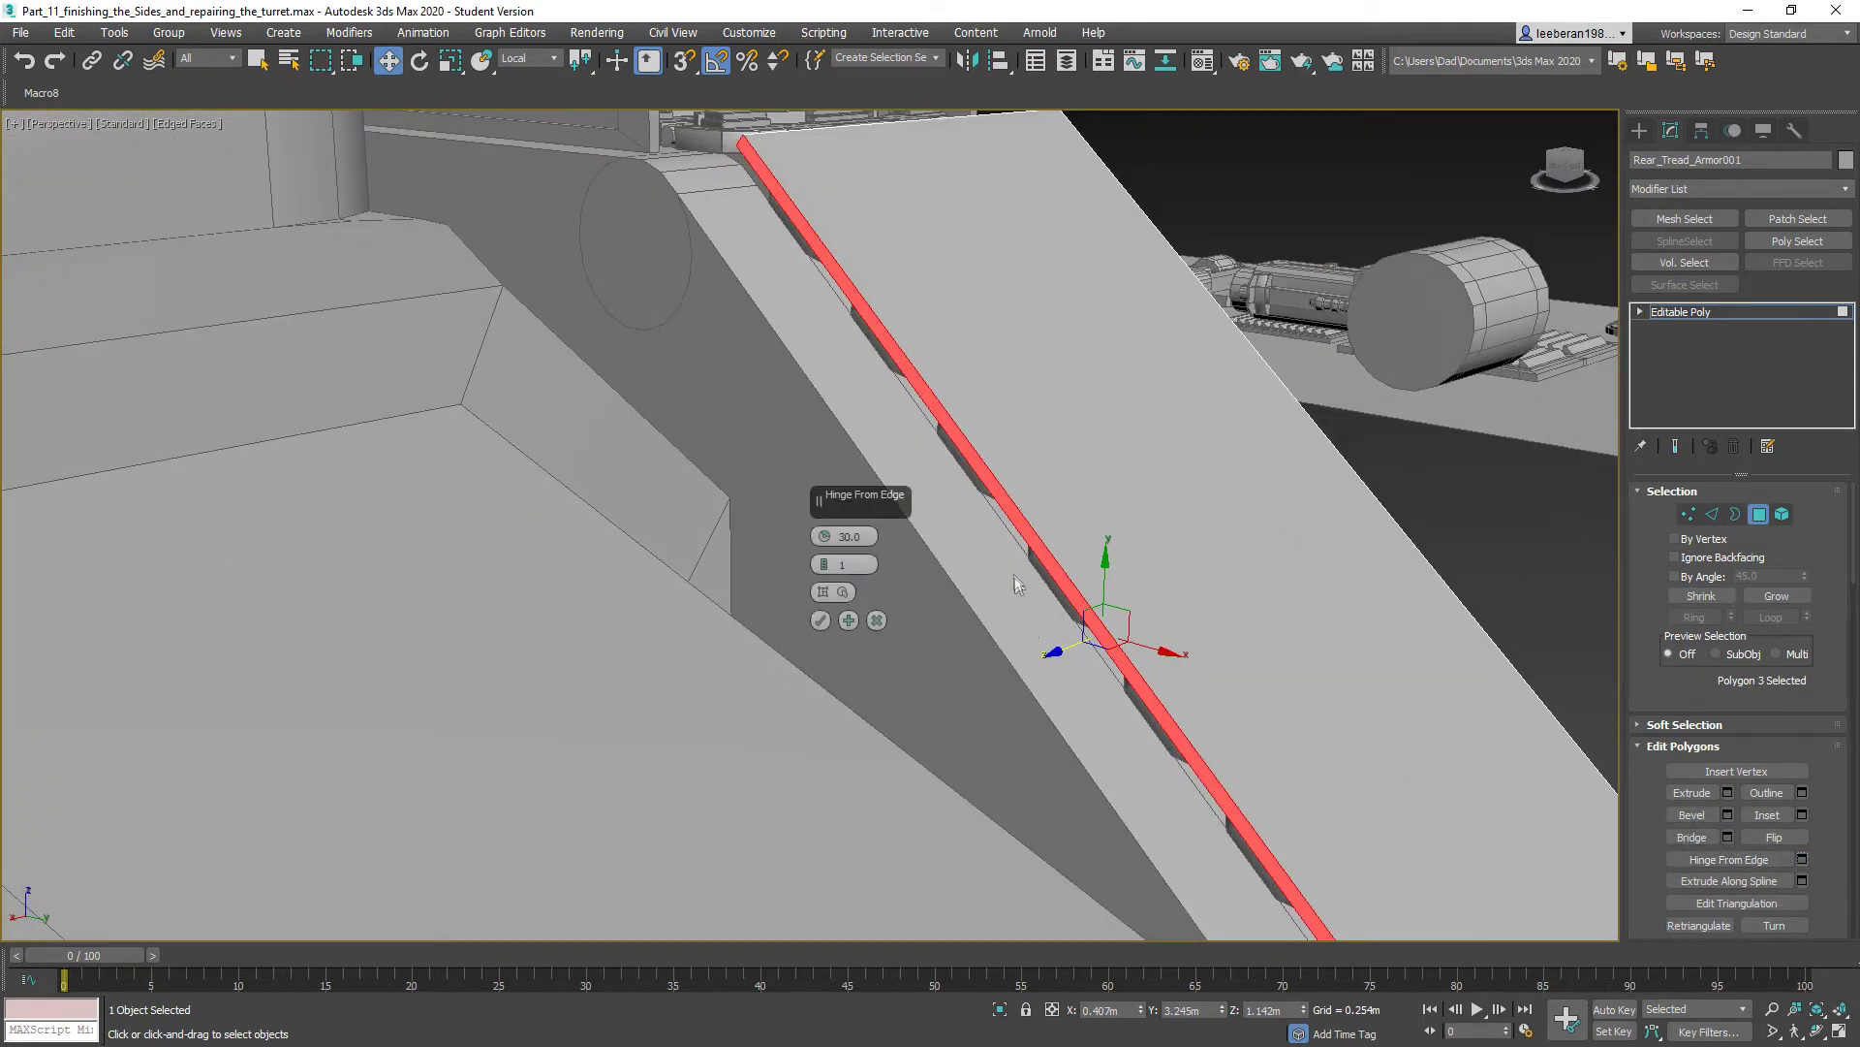
pyautogui.click(847, 536)
pyautogui.write('90')
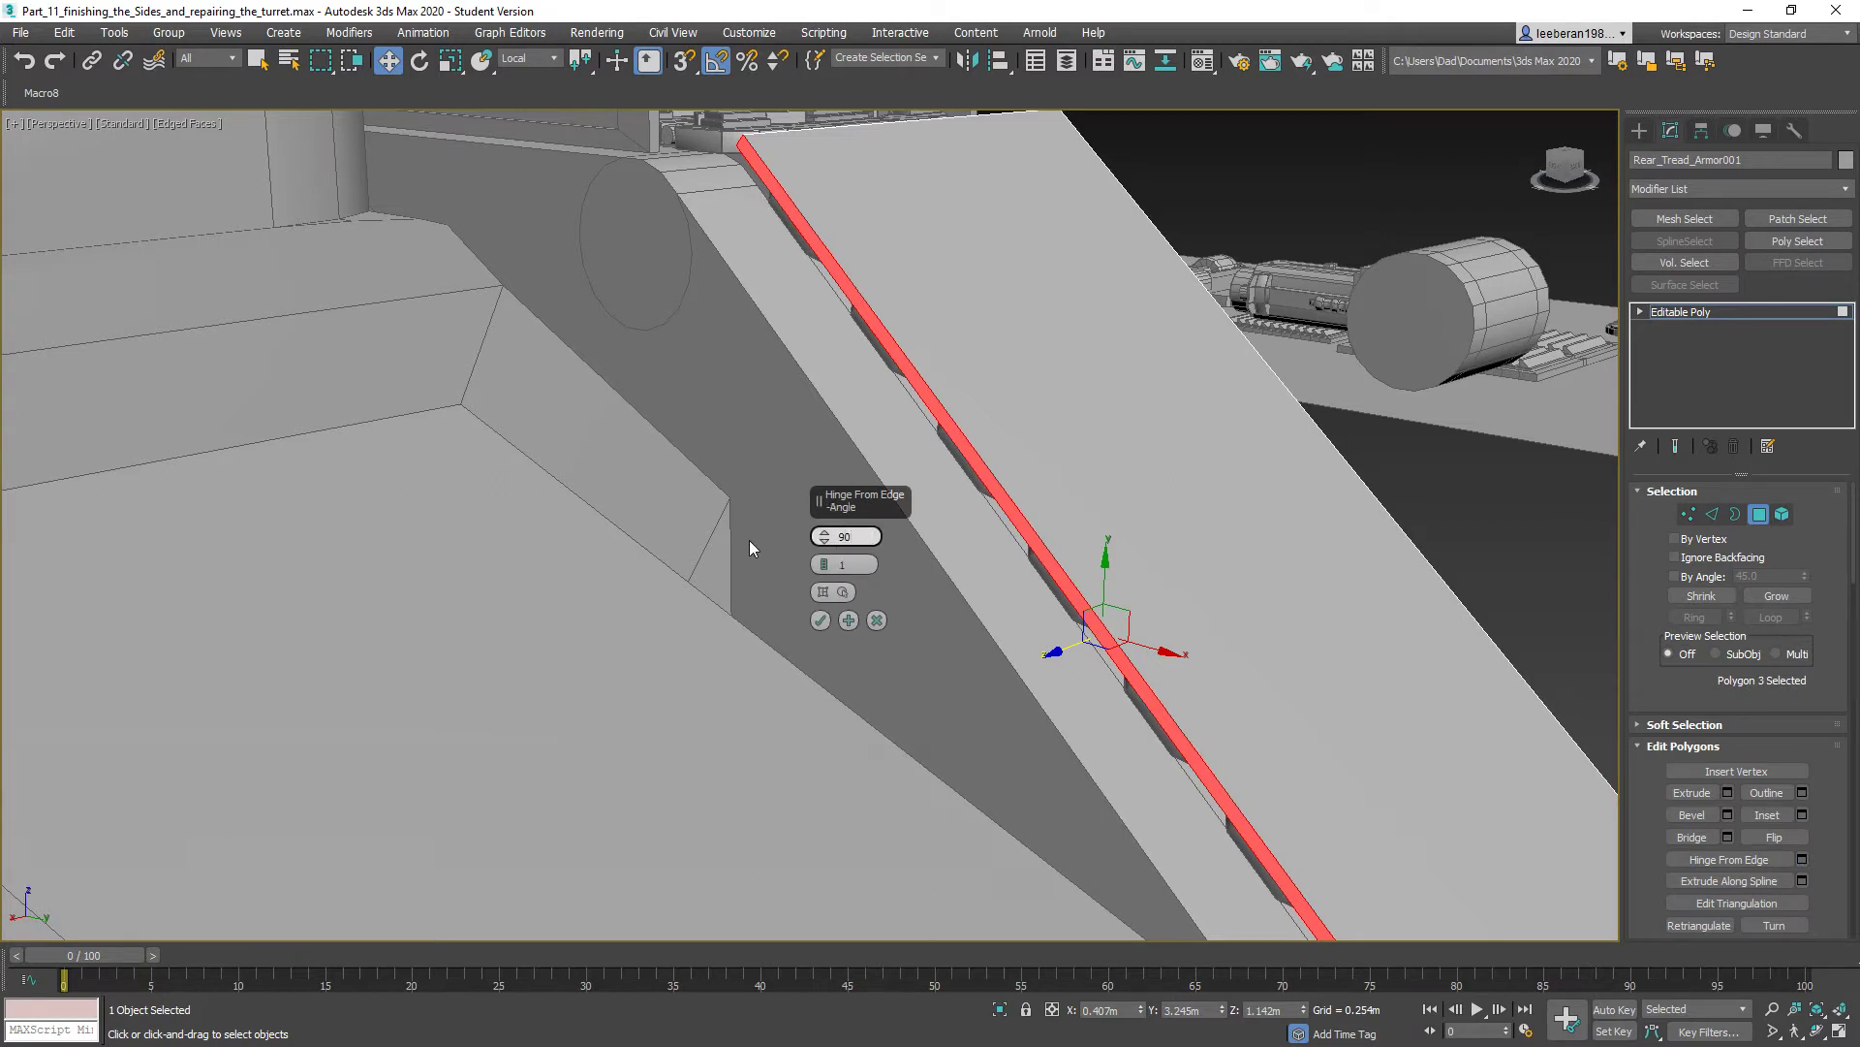
pyautogui.click(833, 565)
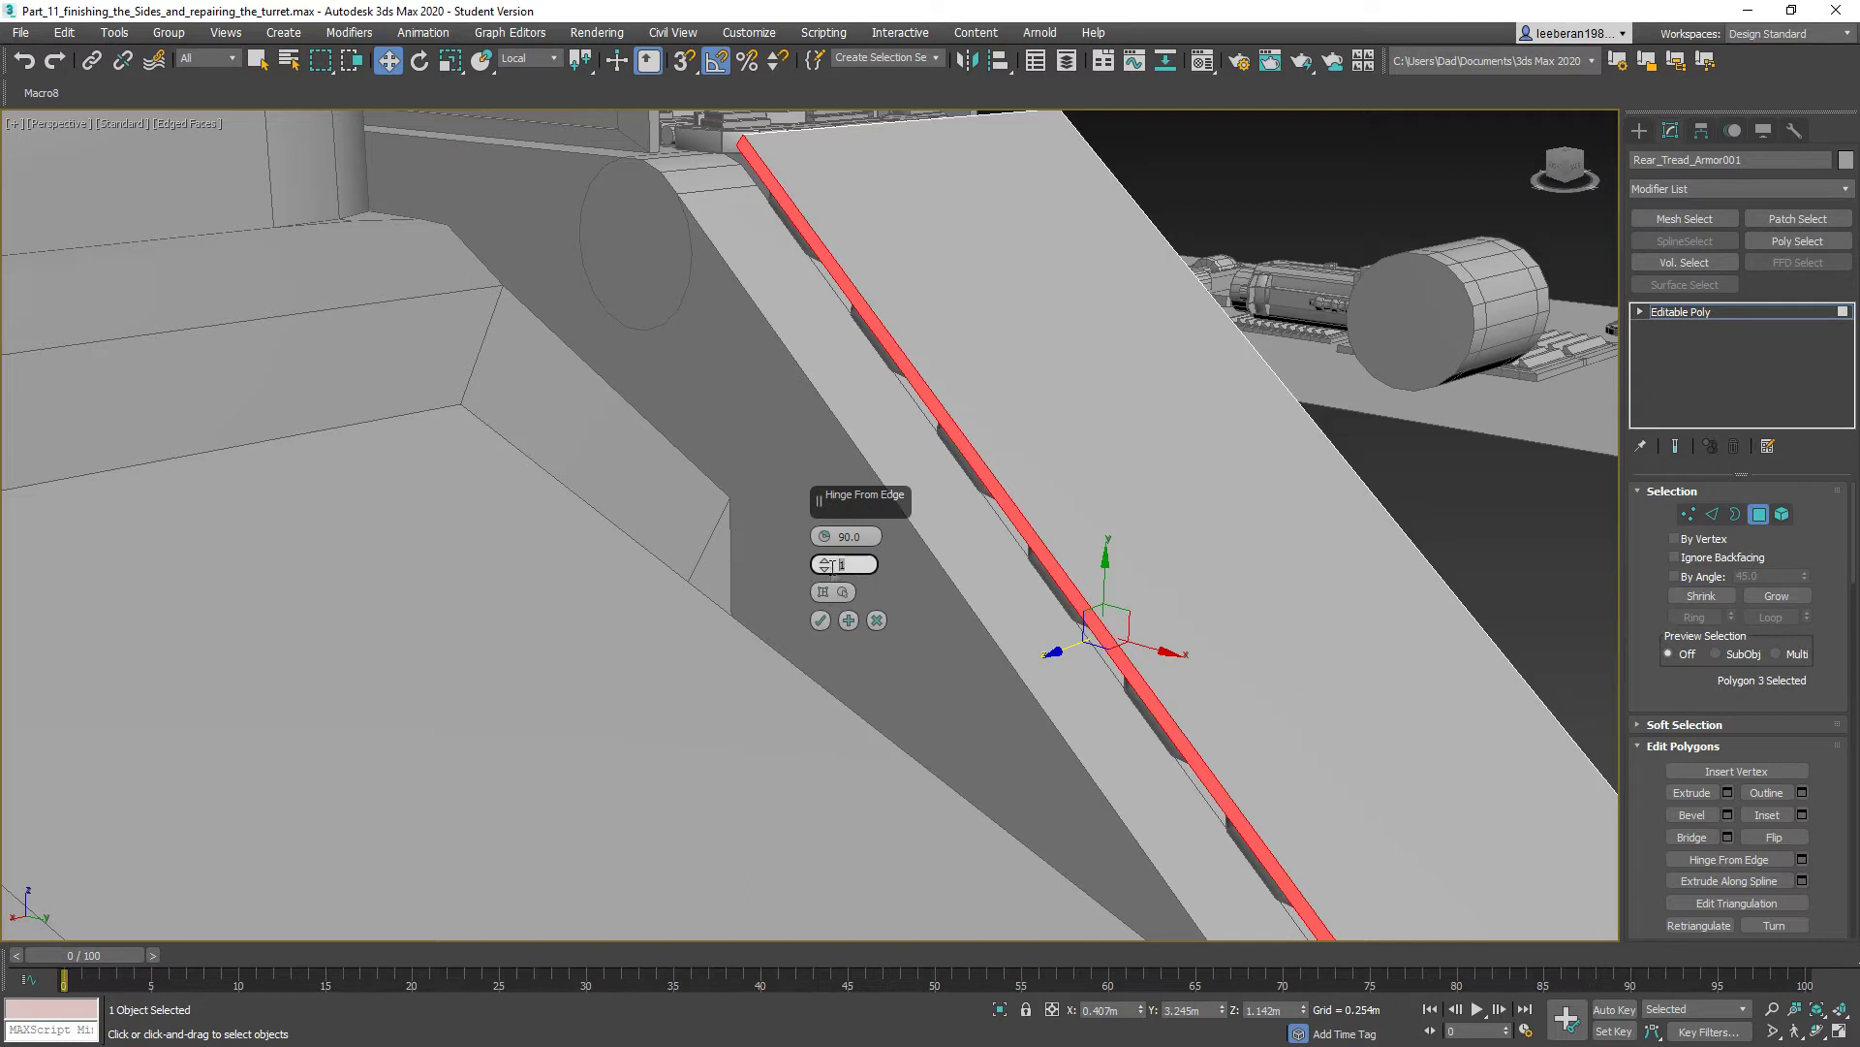
pyautogui.write('3')
pyautogui.click(833, 591)
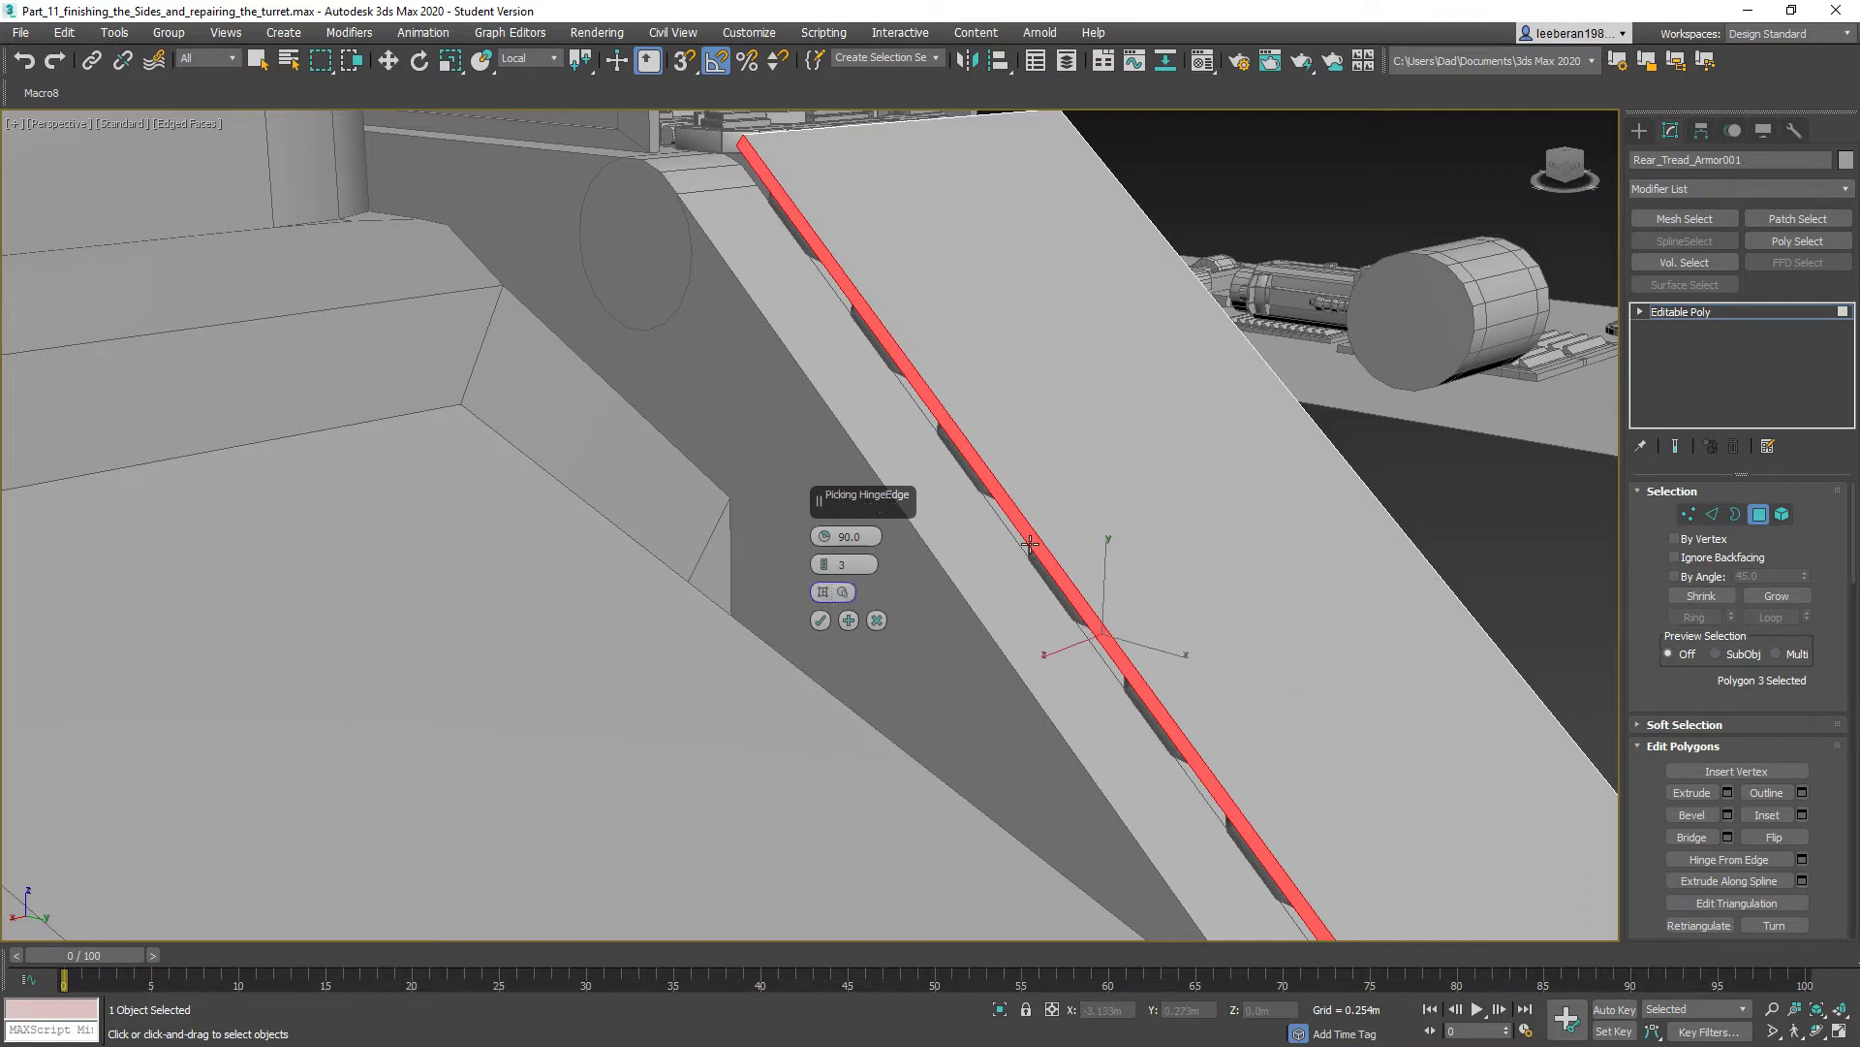
pyautogui.click(1030, 544)
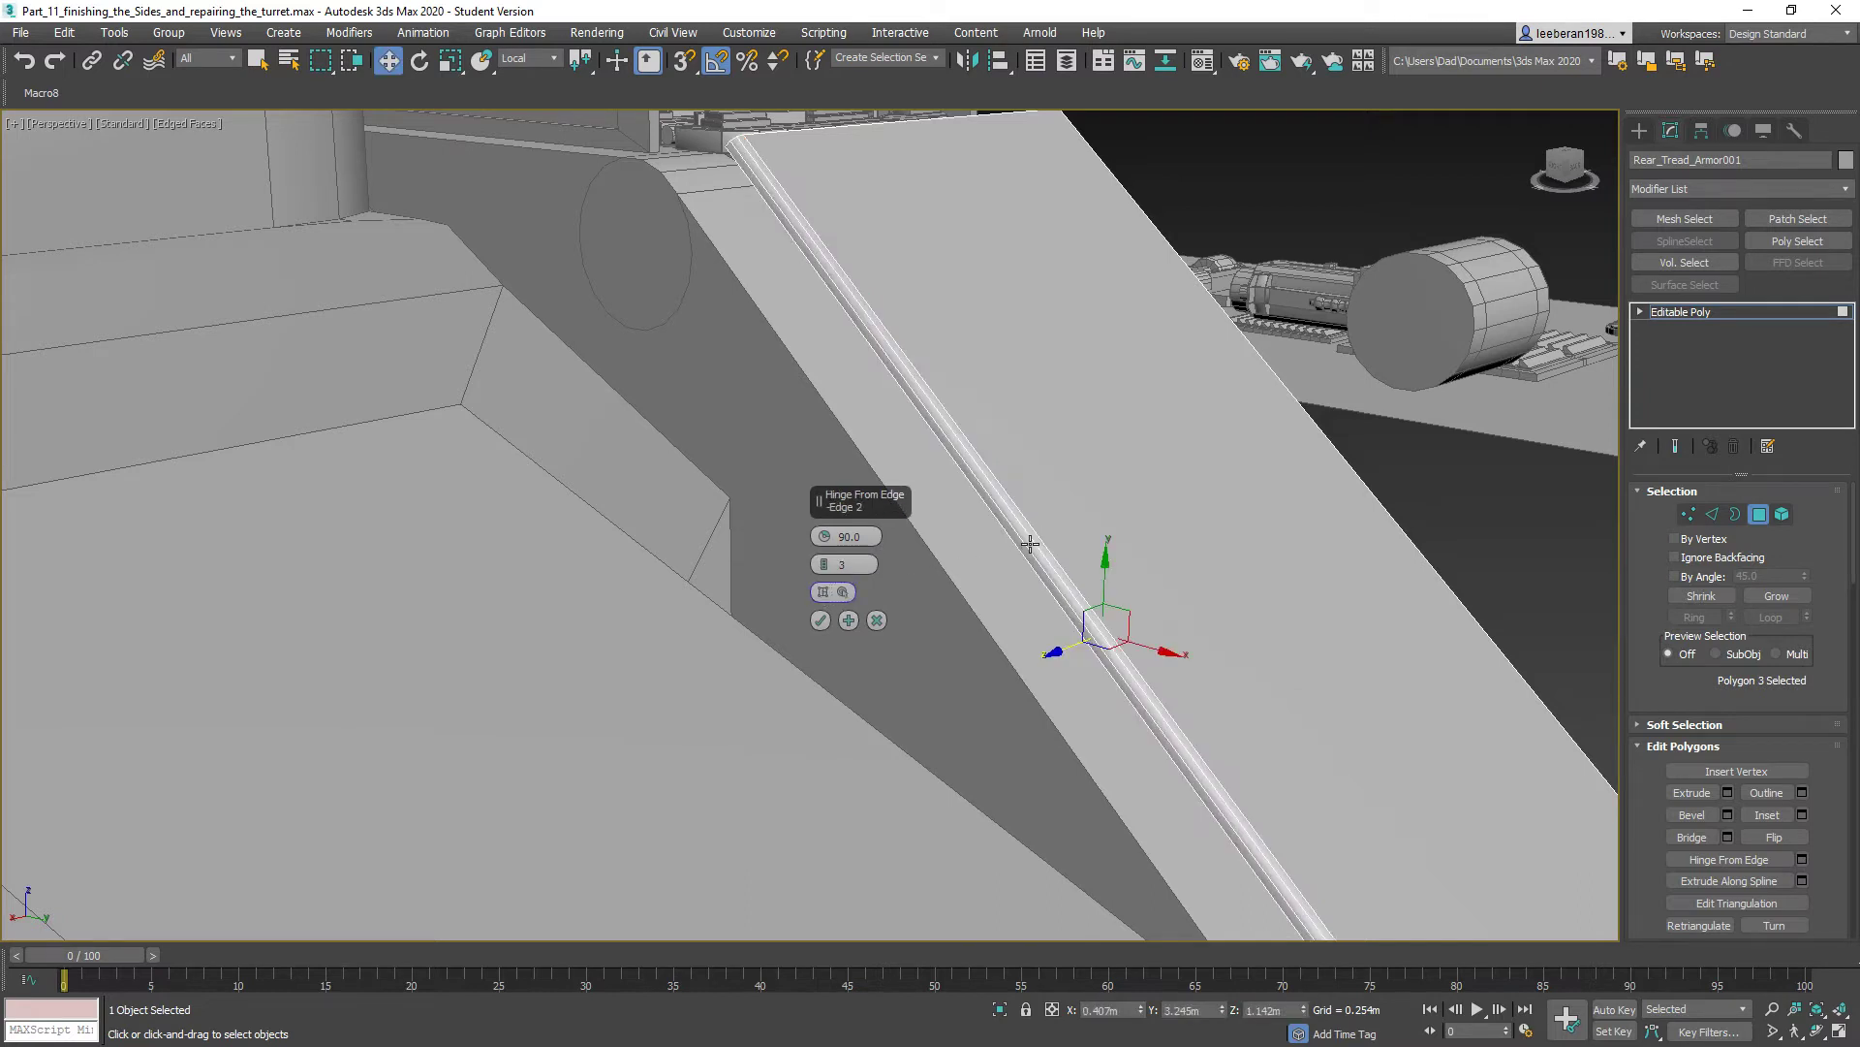
pyautogui.click(821, 620)
# - Hinge the plate's long outer side polygon about its lower edge with the same 90-degree angle and 3 segments
pyautogui.keyDown('alt'); pyautogui.moveTo(1159, 576); pyautogui.dragTo(1032, 579, button='middle'); pyautogui.keyUp('alt')
pyautogui.moveTo(1305, 627); pyautogui.dragTo(606, 552, button='middle')
pyautogui.keyDown('alt'); pyautogui.moveTo(775, 555); pyautogui.dragTo(650, 561, button='middle'); pyautogui.keyUp('alt')
pyautogui.click(859, 534)
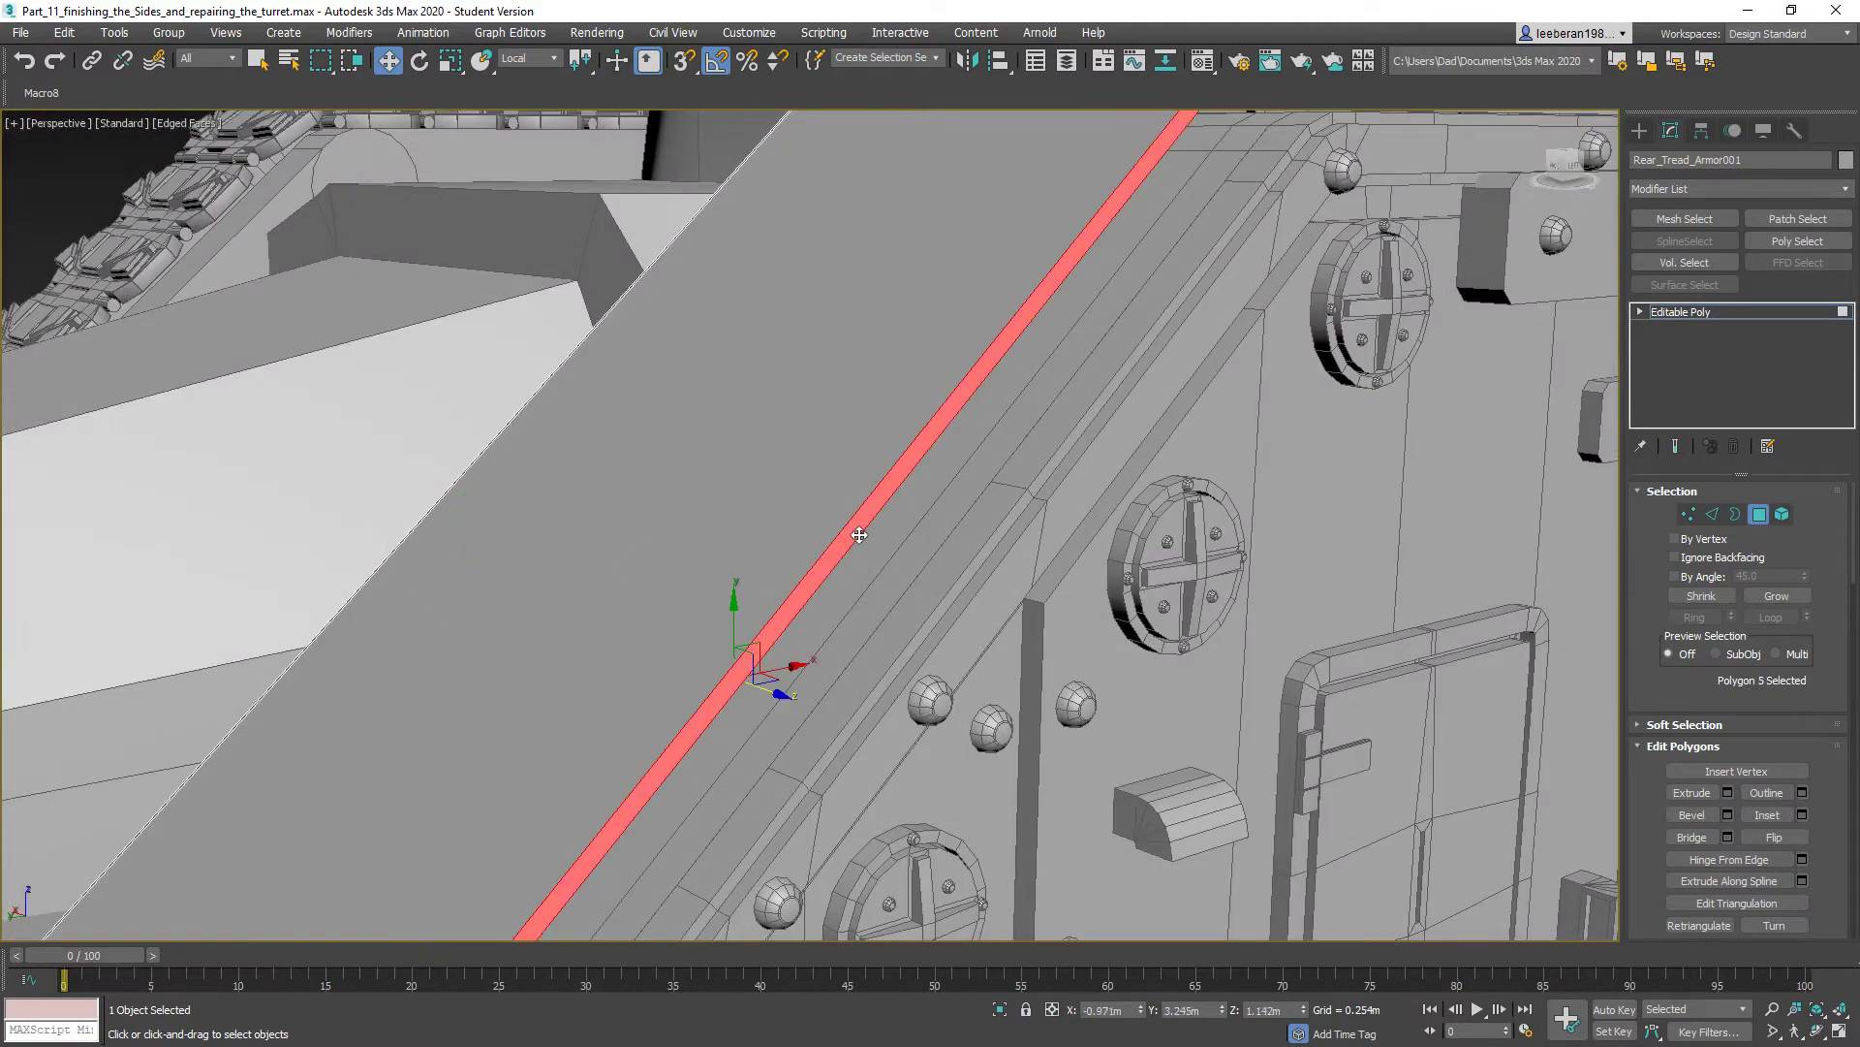
pyautogui.click(1803, 860)
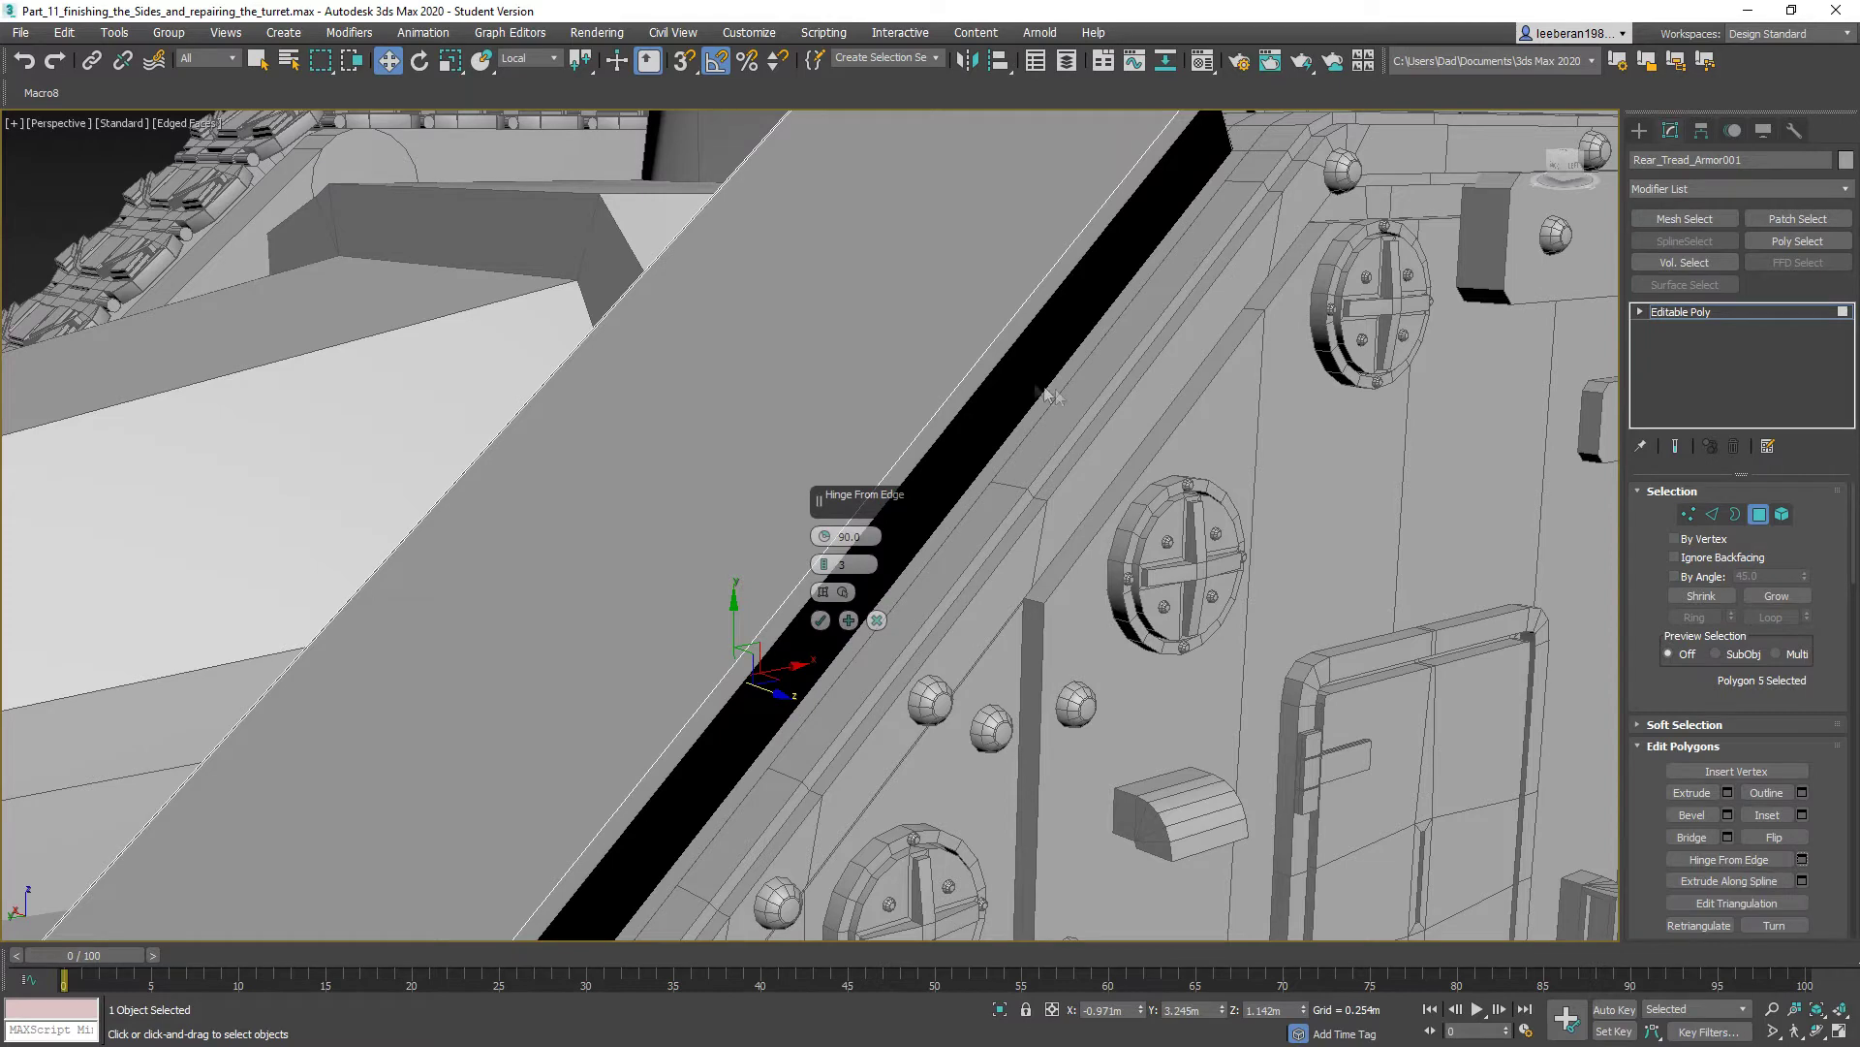
pyautogui.click(823, 591)
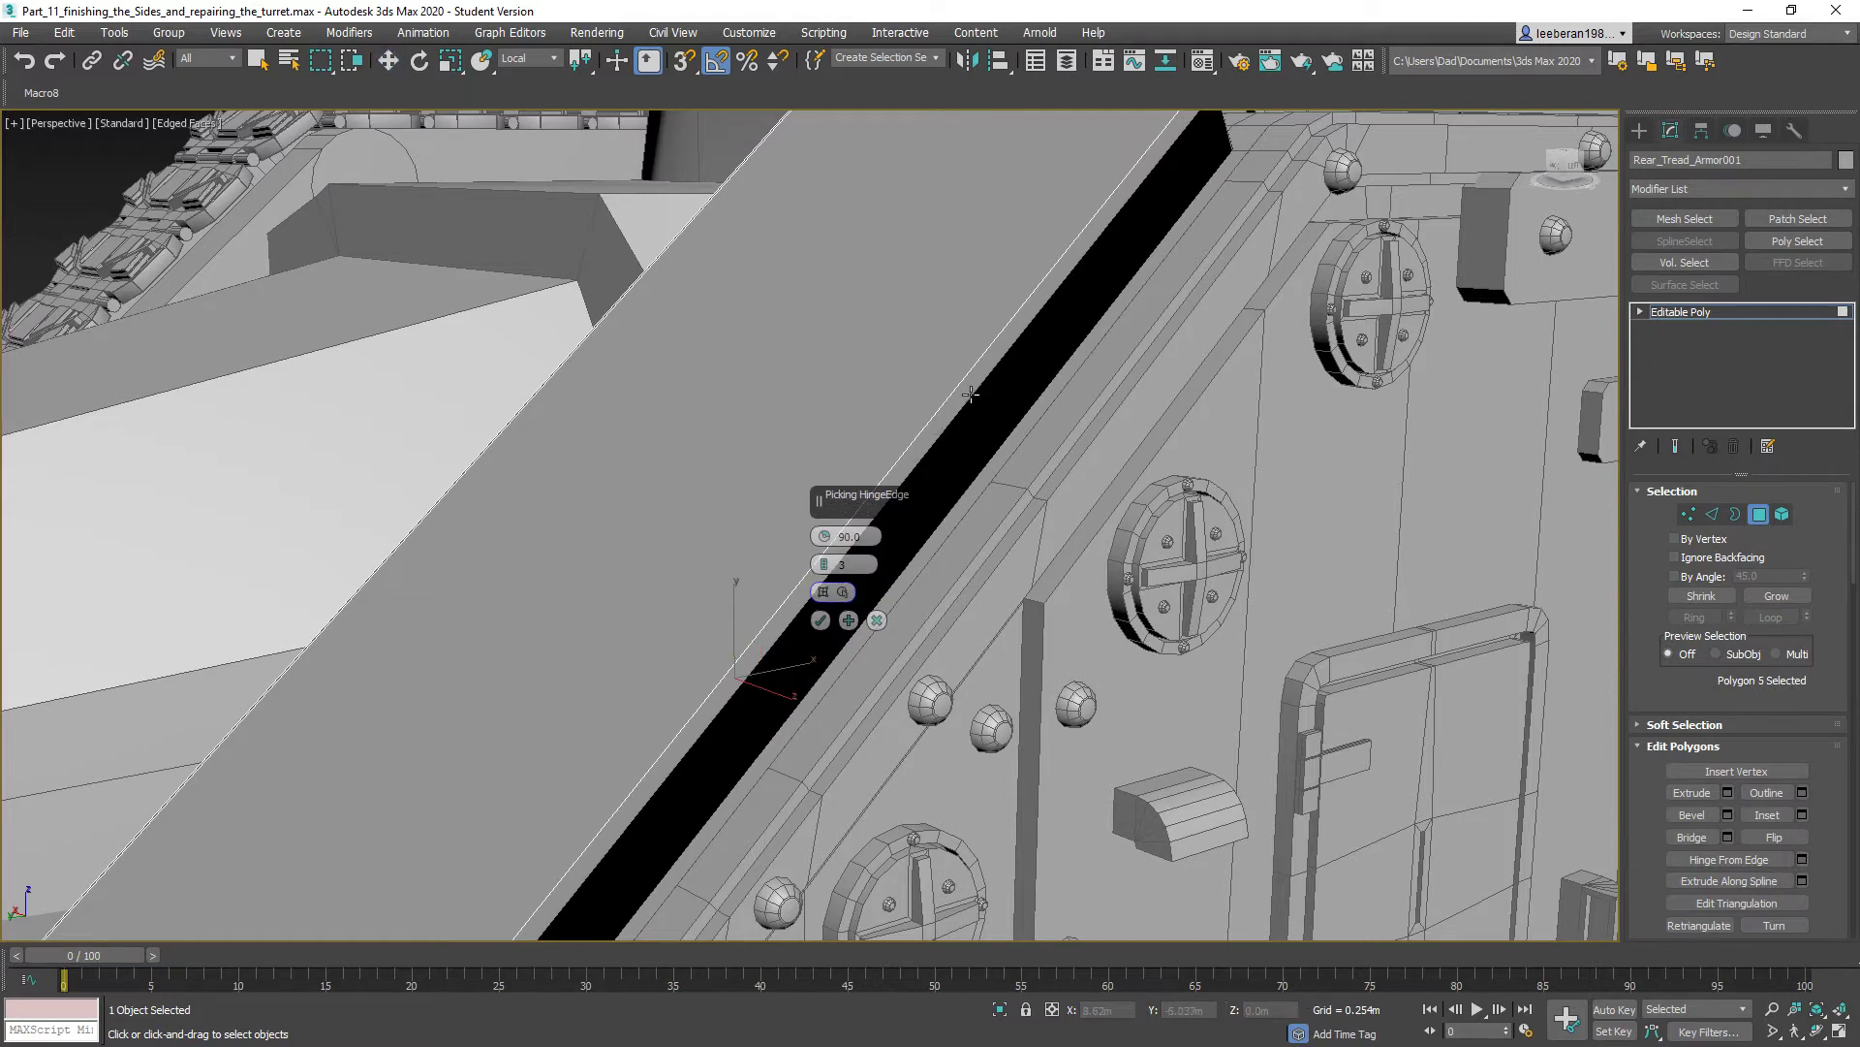
pyautogui.click(970, 393)
pyautogui.click(821, 620)
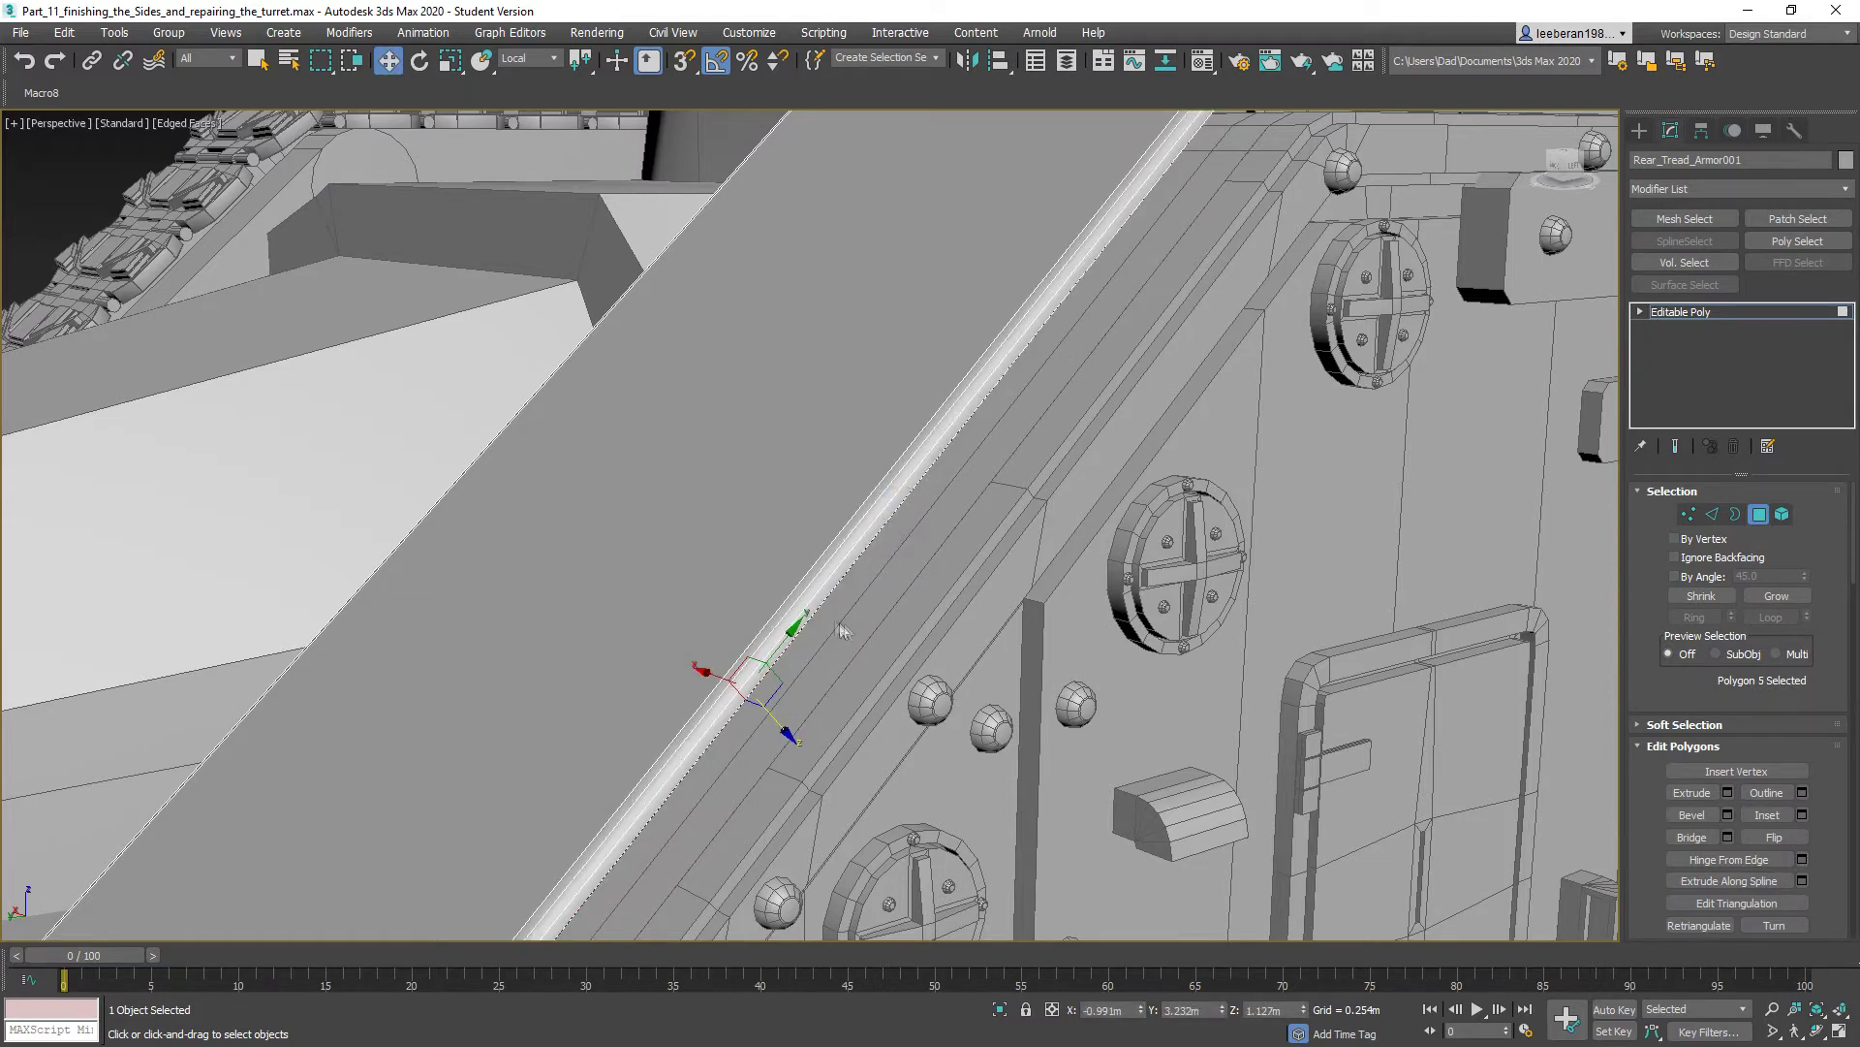
# - Extrude the two downward-facing polygons under the plate's rounded long edges by 0.173 m to form side walls
pyautogui.keyDown('alt'); pyautogui.moveTo(845, 630); pyautogui.dragTo(978, 571, button='middle'); pyautogui.keyUp('alt')
pyautogui.moveTo(427, 663); pyautogui.dragTo(1025, 522, button='middle')
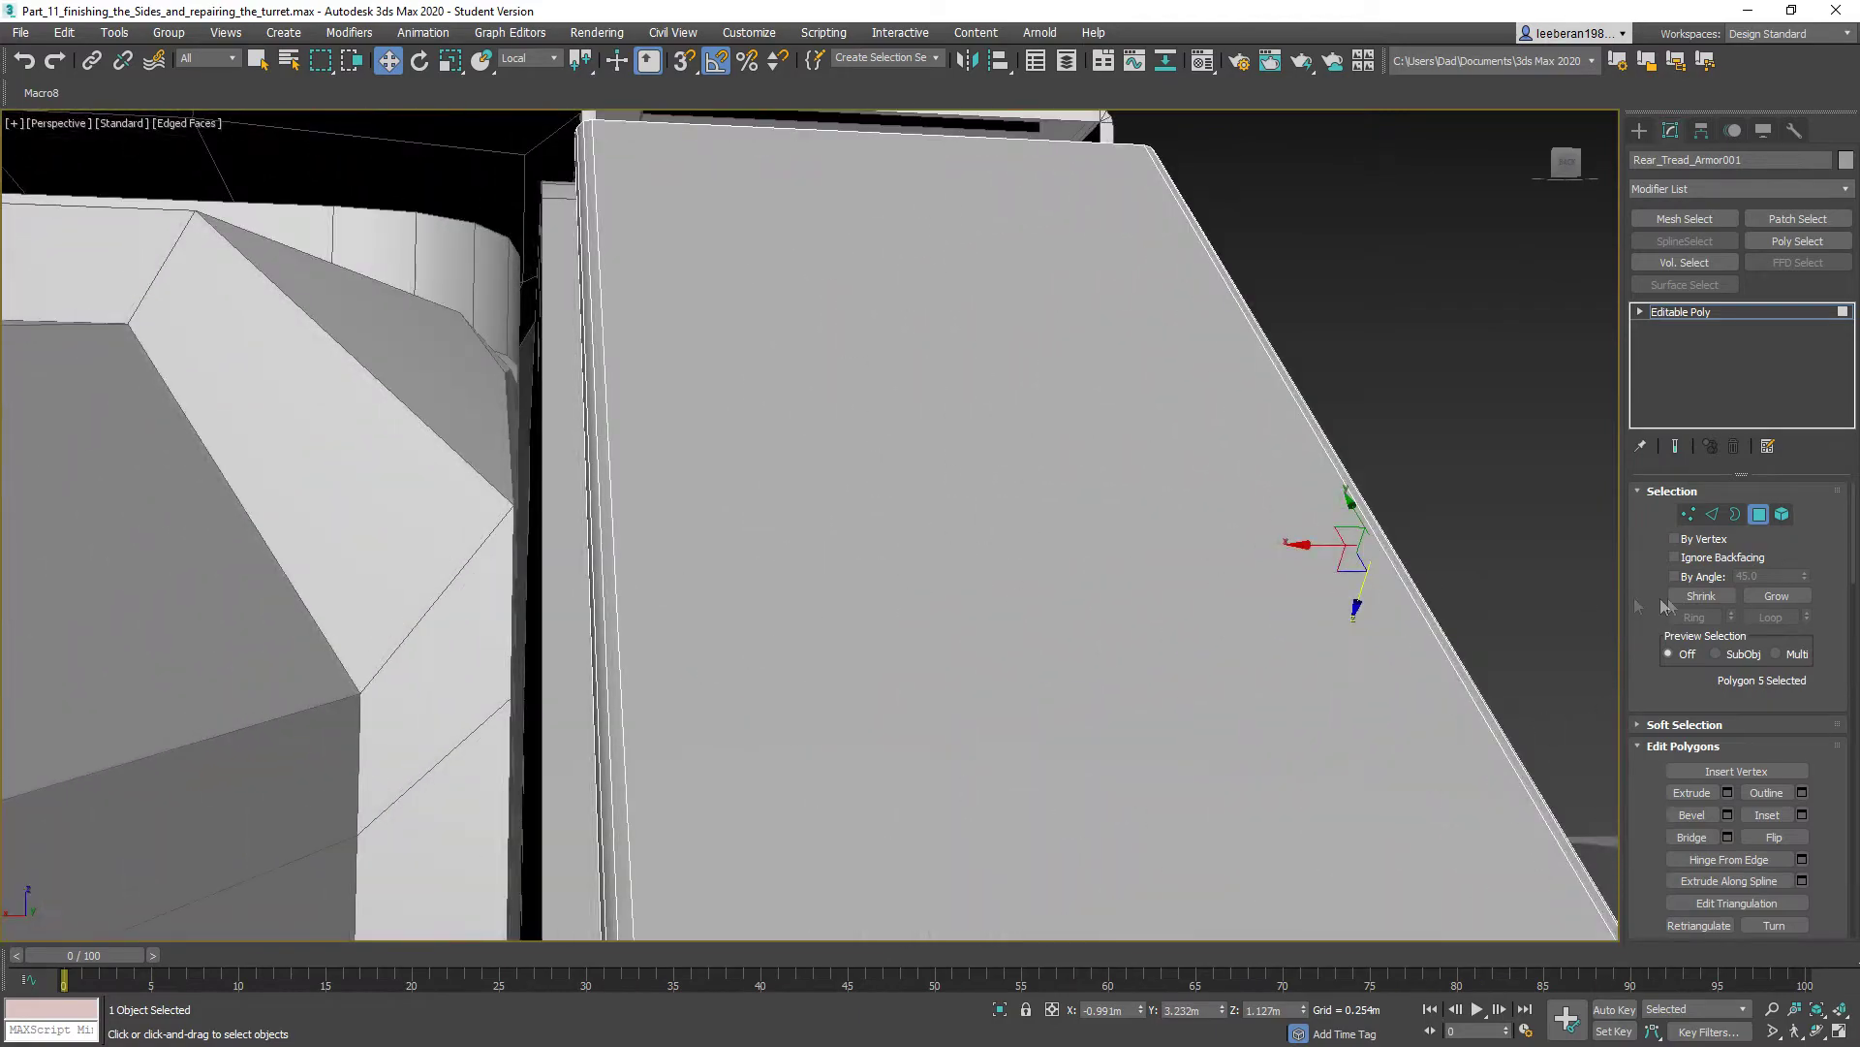
pyautogui.keyDown('alt'); pyautogui.moveTo(1007, 667); pyautogui.dragTo(1138, 739, button='middle'); pyautogui.keyUp('alt')
pyautogui.keyDown('alt'); pyautogui.moveTo(765, 477); pyautogui.dragTo(770, 190, button='middle'); pyautogui.keyUp('alt')
pyautogui.moveTo(1497, 394); pyautogui.dragTo(1083, 247, button='middle')
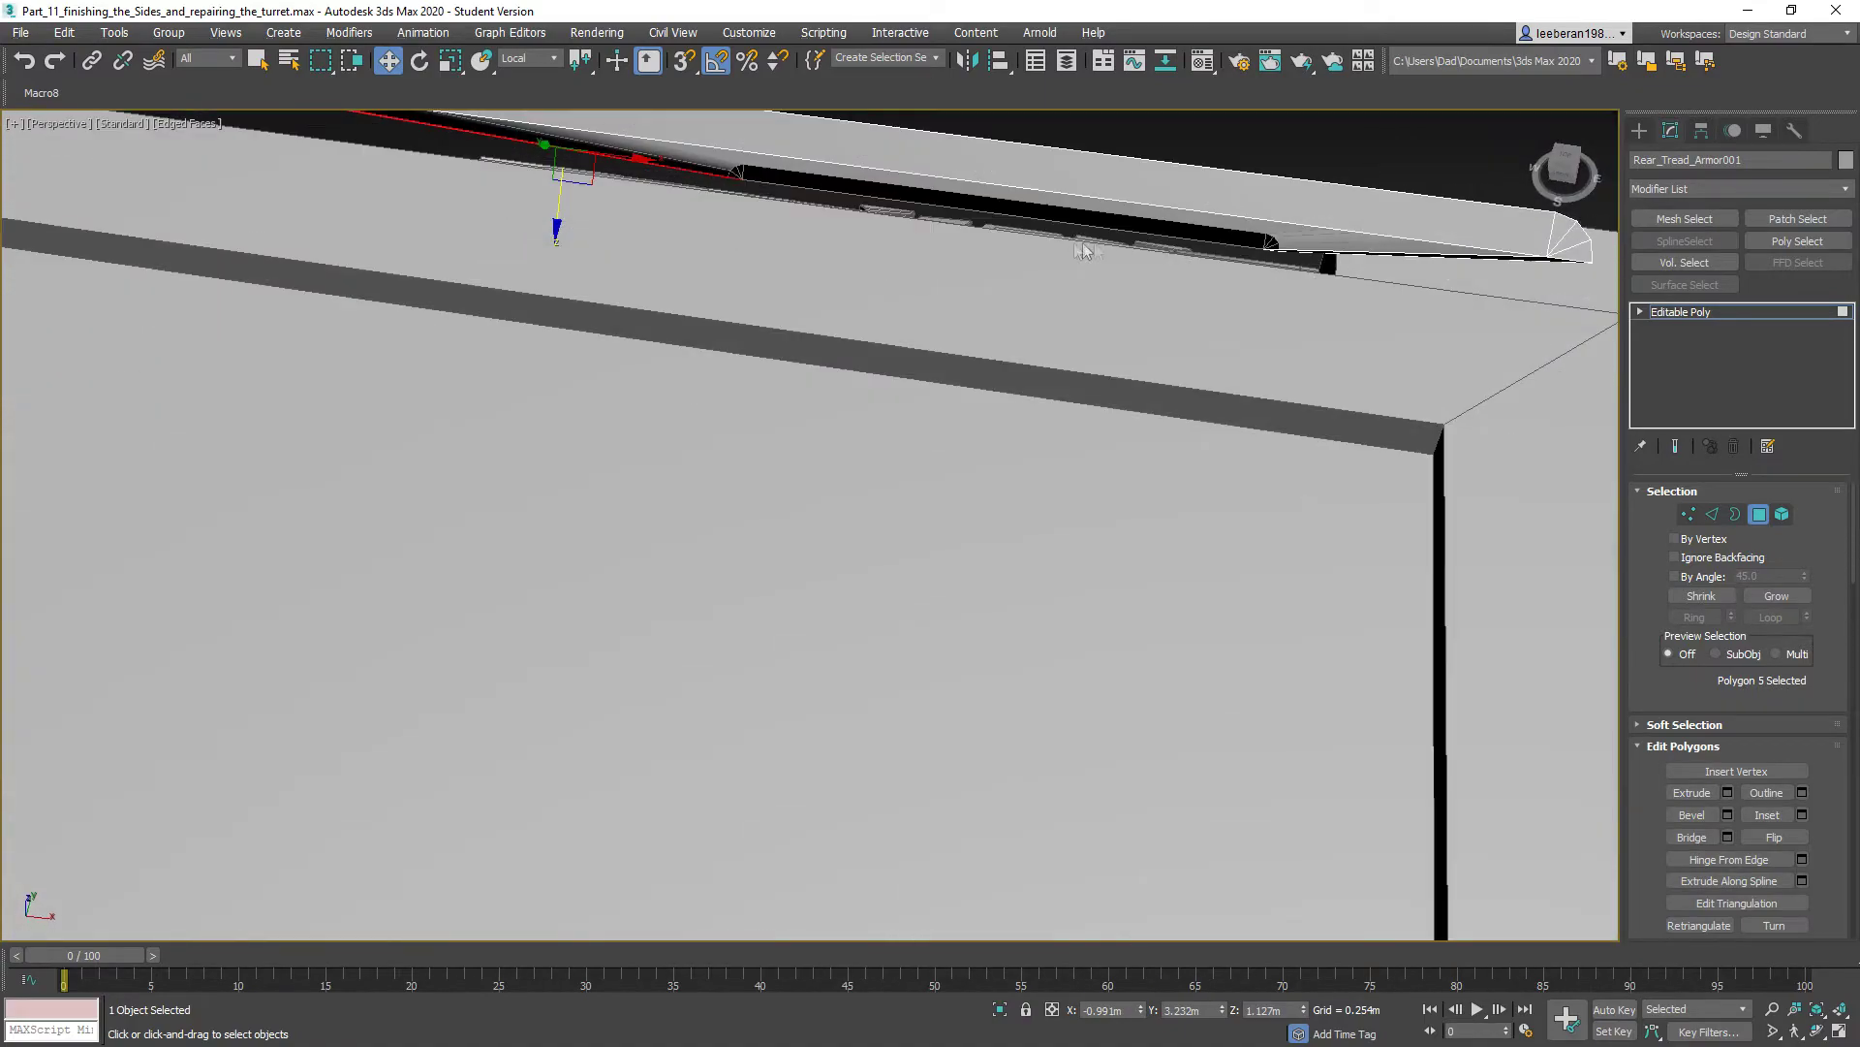
pyautogui.keyDown('ctrl'); pyautogui.click(1520, 259); pyautogui.keyUp('ctrl')
pyautogui.moveTo(884, 163); pyautogui.dragTo(1166, 324, button='middle')
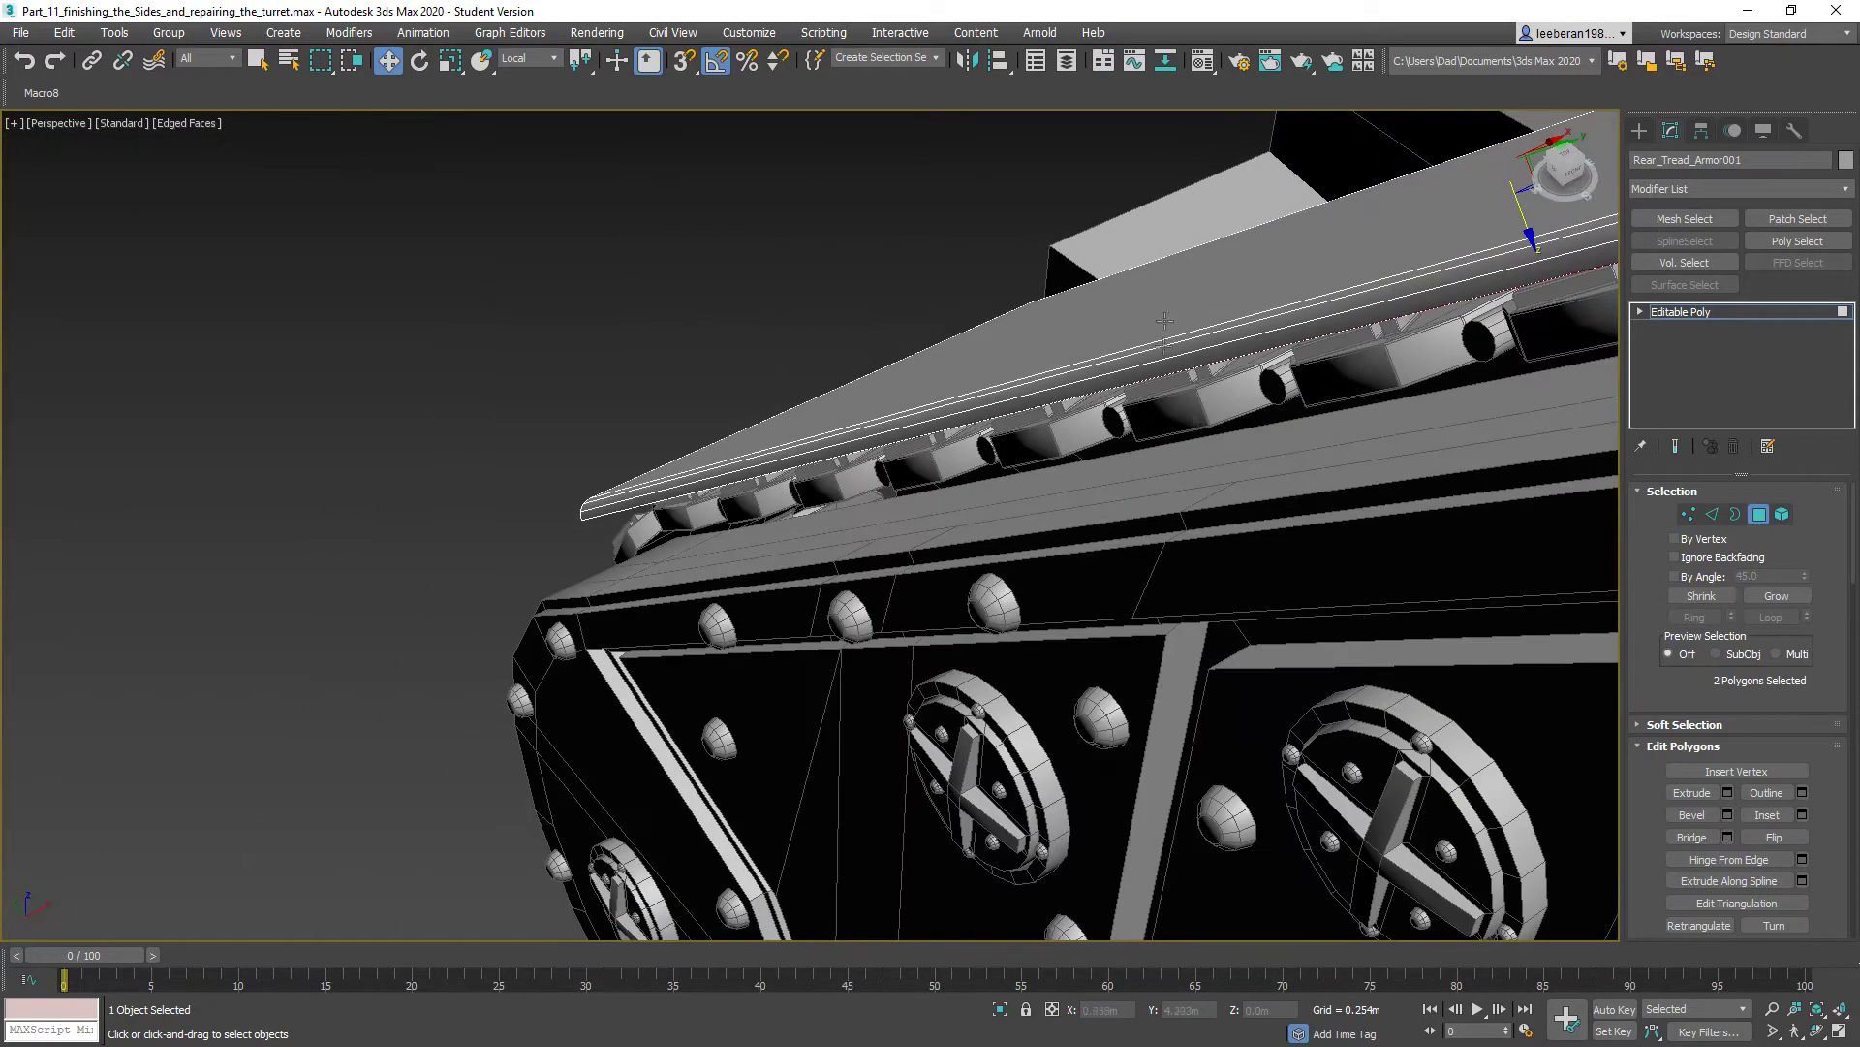
pyautogui.click(1727, 793)
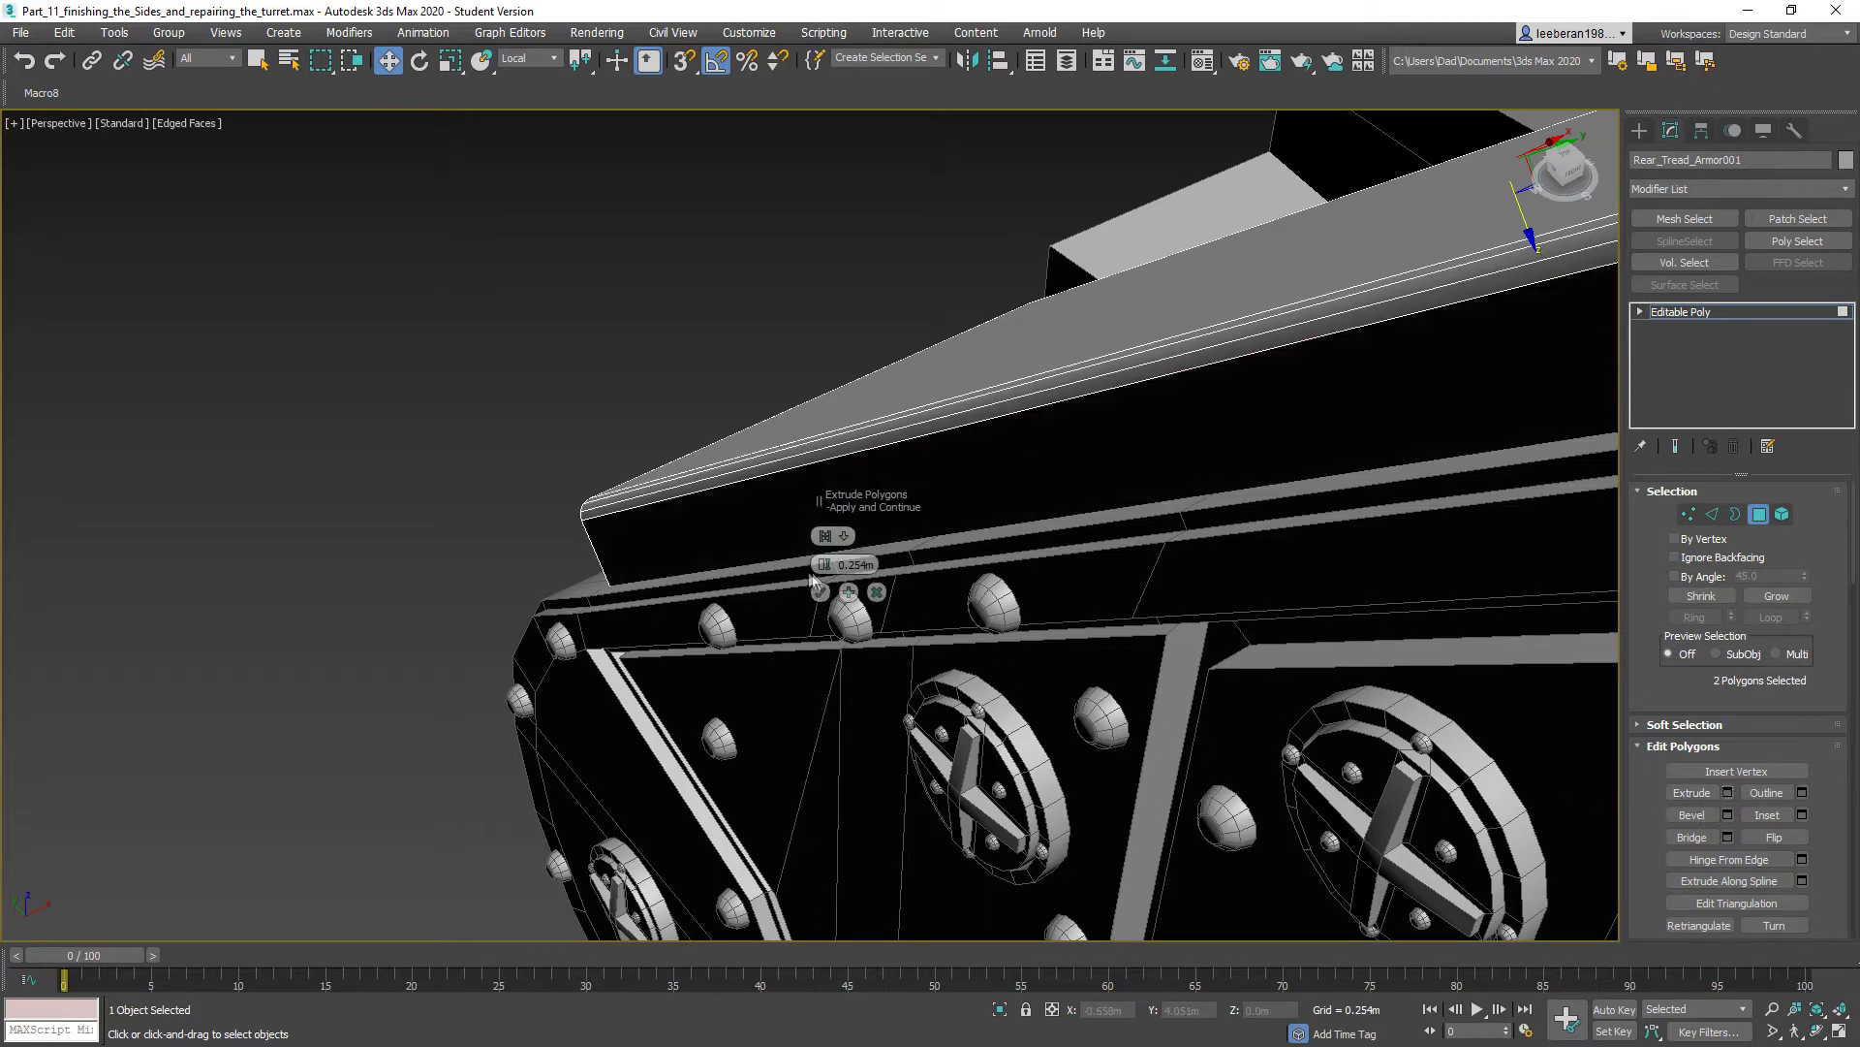
pyautogui.moveTo(823, 564); pyautogui.dragTo(822, 568)
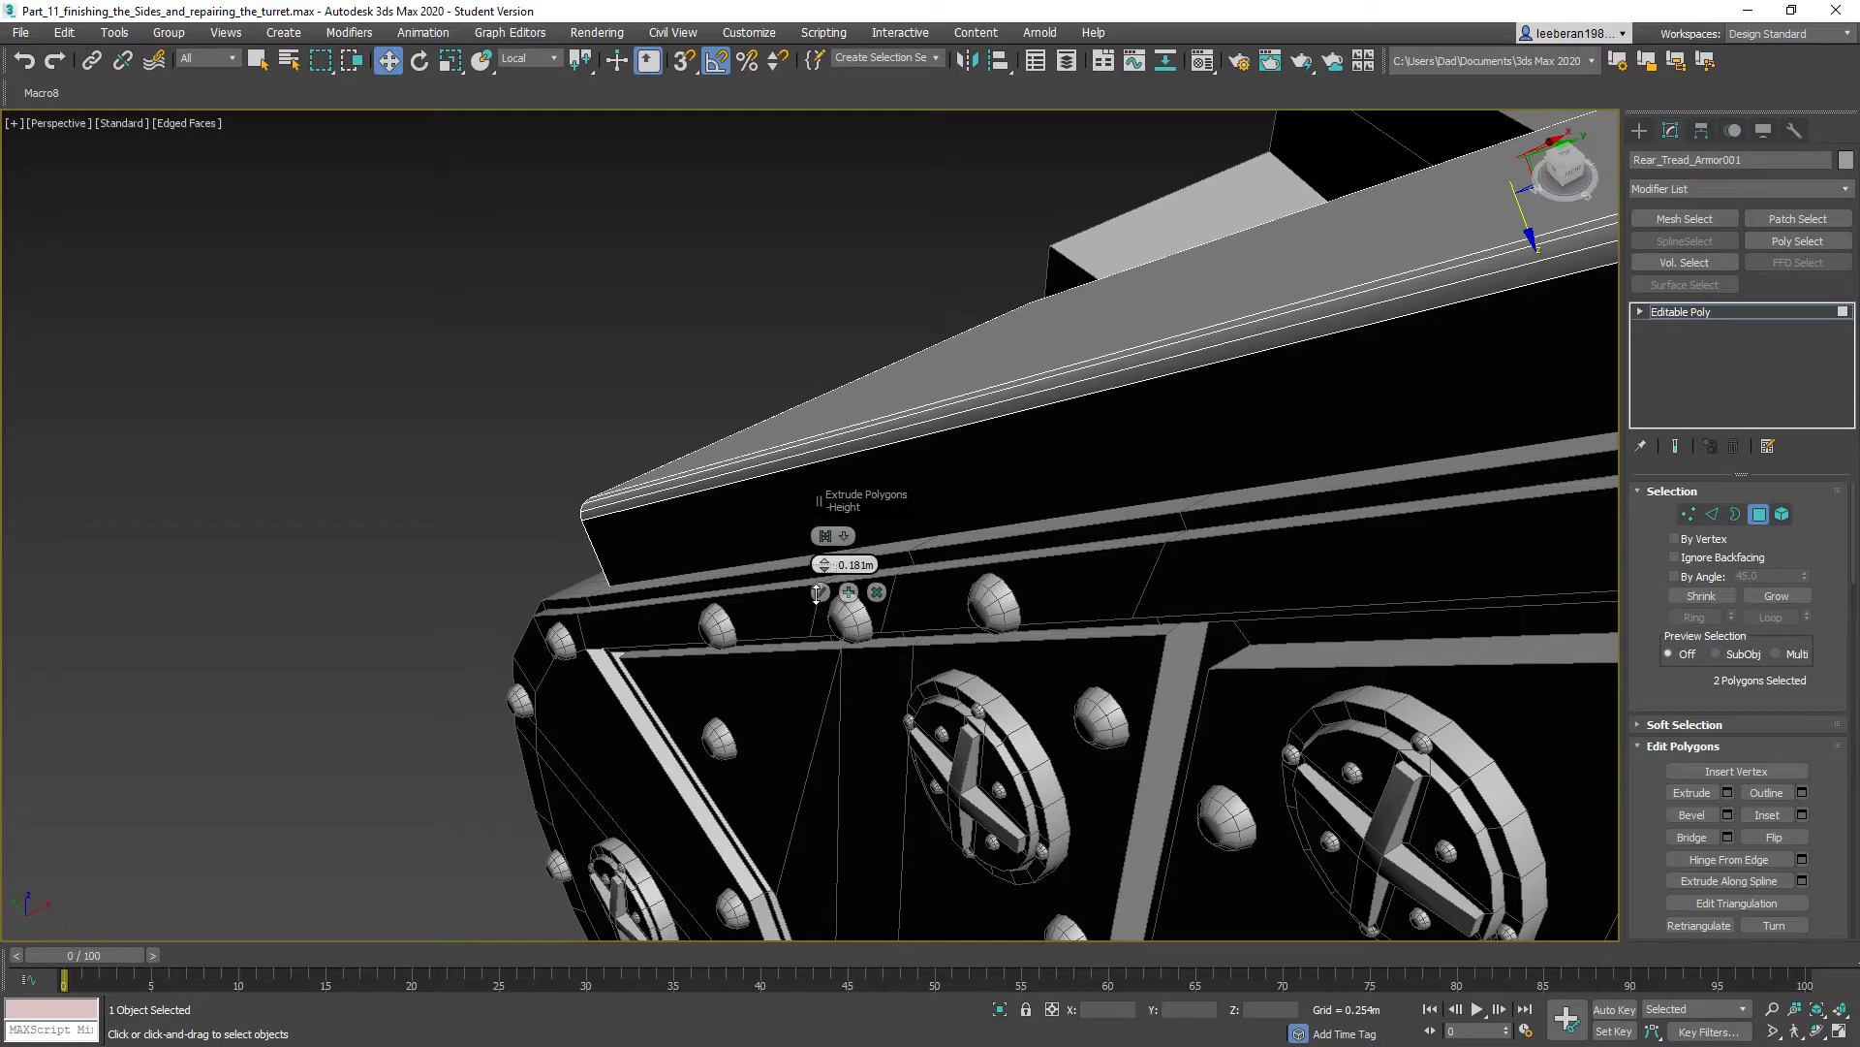
pyautogui.moveTo(817, 593); pyautogui.dragTo(816, 596)
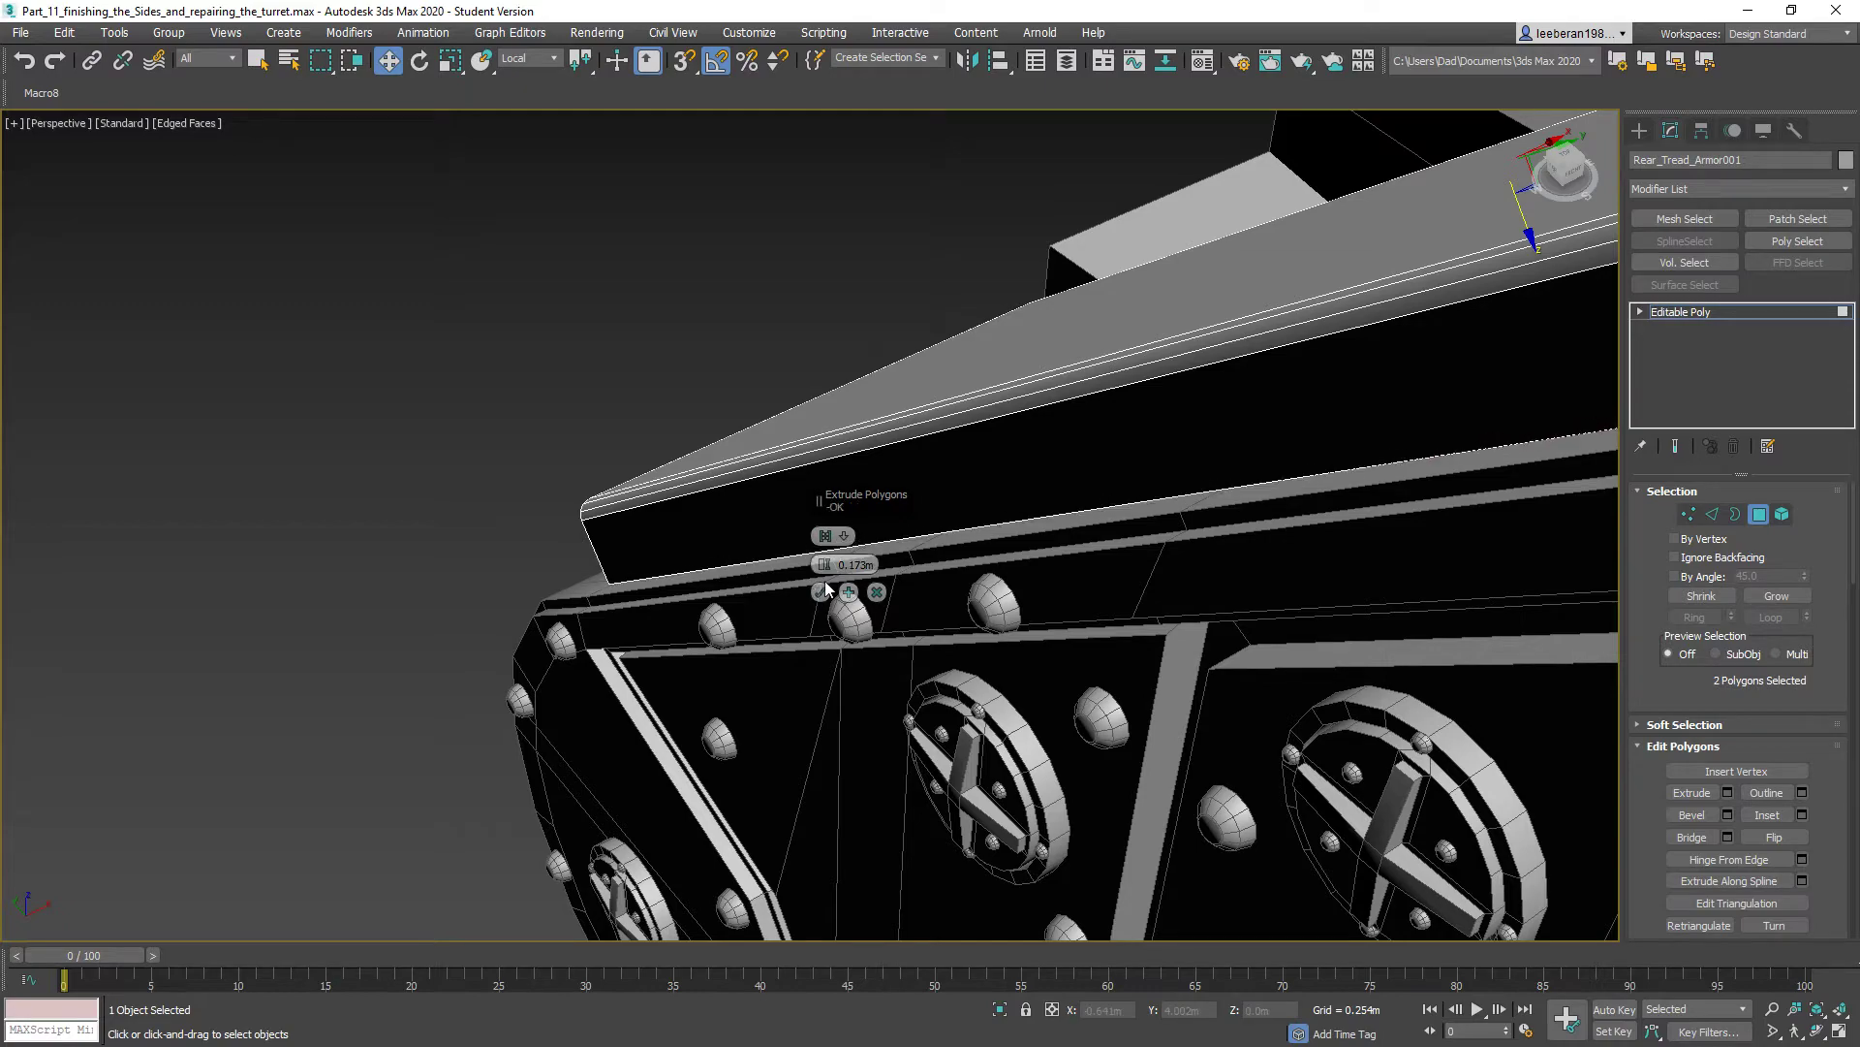
pyautogui.click(823, 593)
# - Select all the polygons forming the upper end of Rear_Tread_Armor001, including both side wall ends and the rounded corners
pyautogui.keyDown('alt'); pyautogui.moveTo(634, 570); pyautogui.dragTo(2, 887, button='middle'); pyautogui.keyUp('alt')
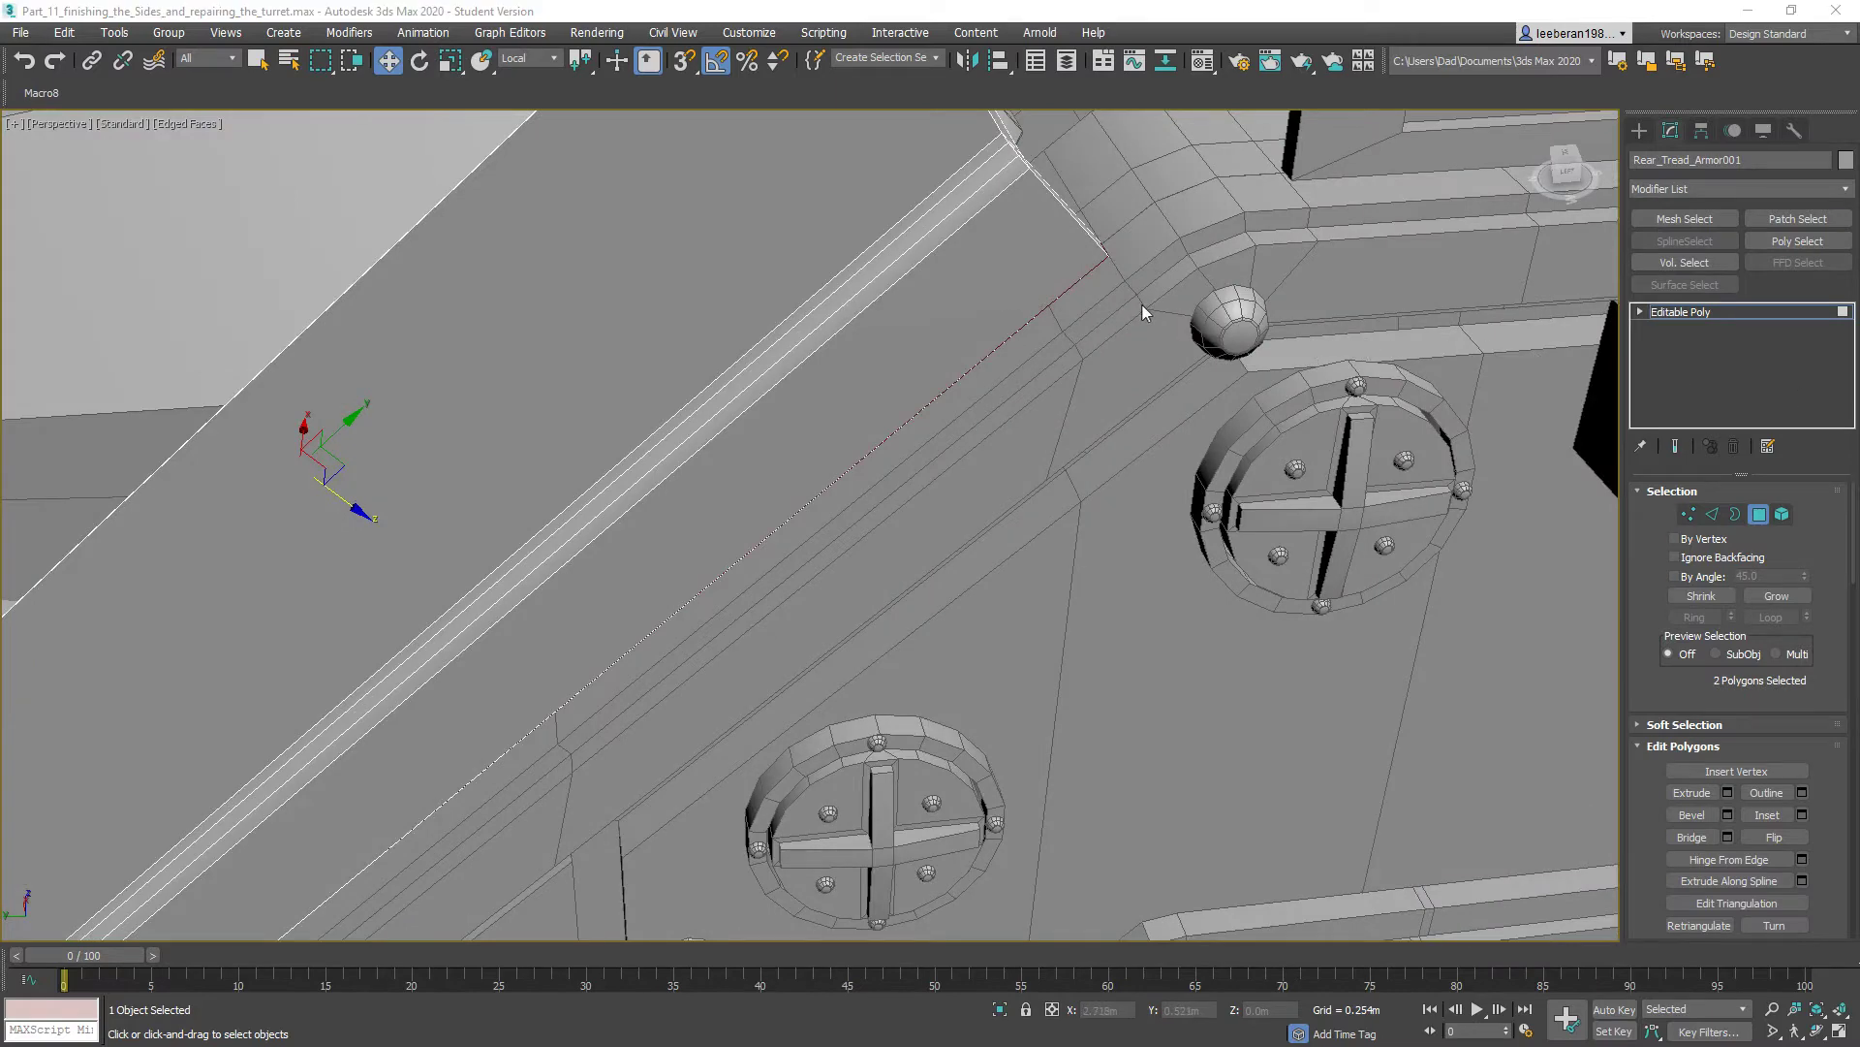
pyautogui.moveTo(1187, 273); pyautogui.dragTo(868, 439, button='middle')
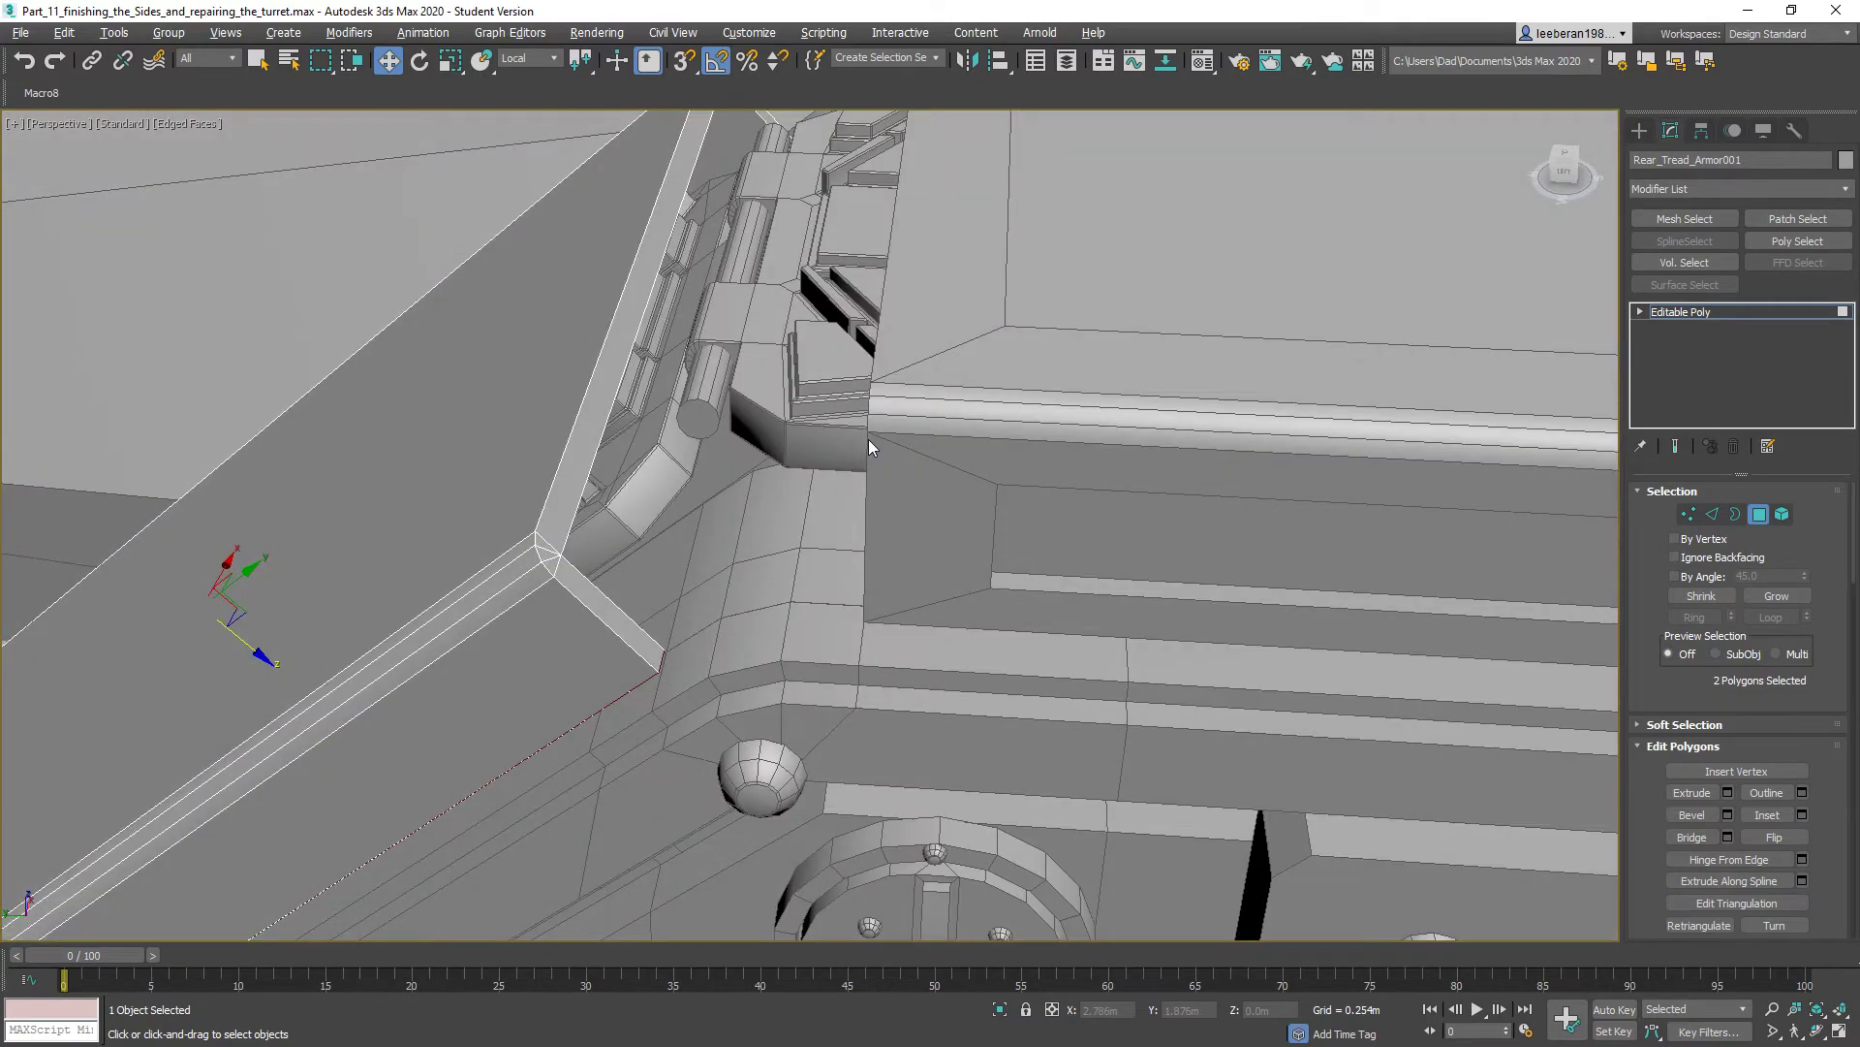
pyautogui.click(603, 604)
pyautogui.keyDown('alt'); pyautogui.moveTo(603, 604); pyautogui.dragTo(578, 548, button='middle'); pyautogui.keyUp('alt')
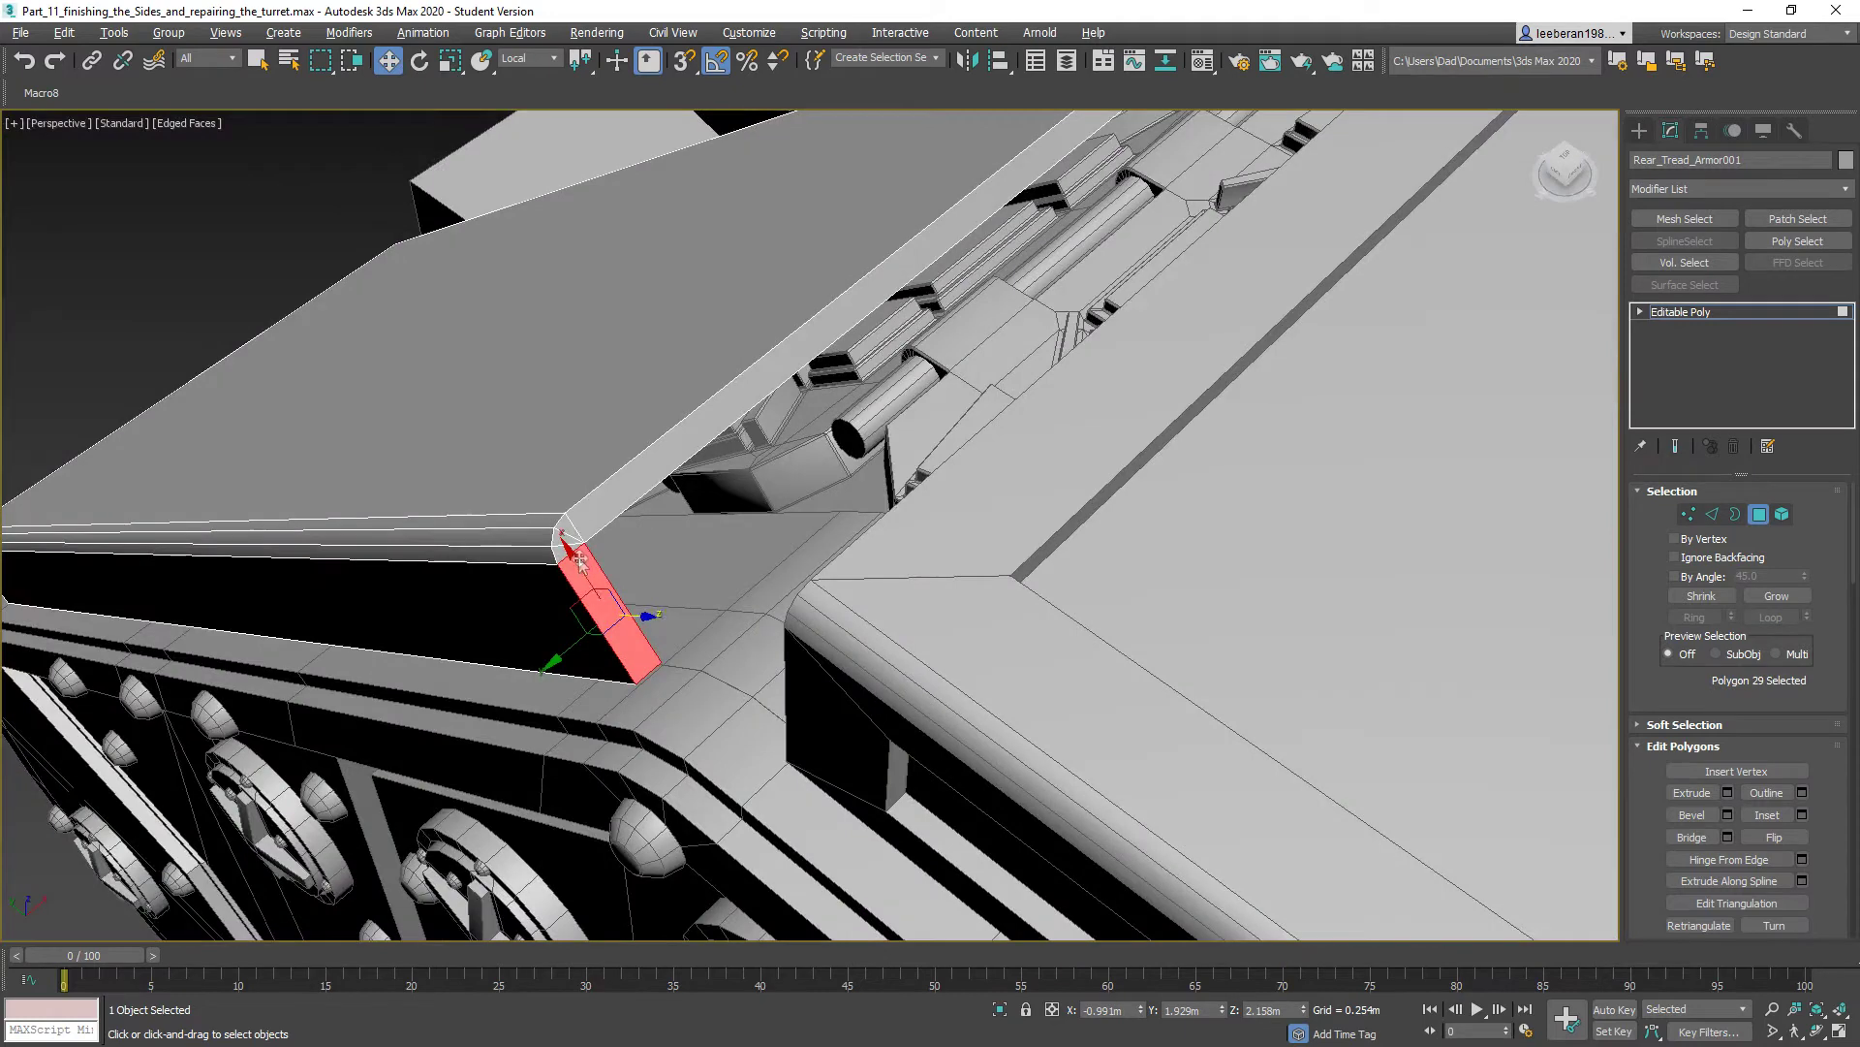
pyautogui.press('q')
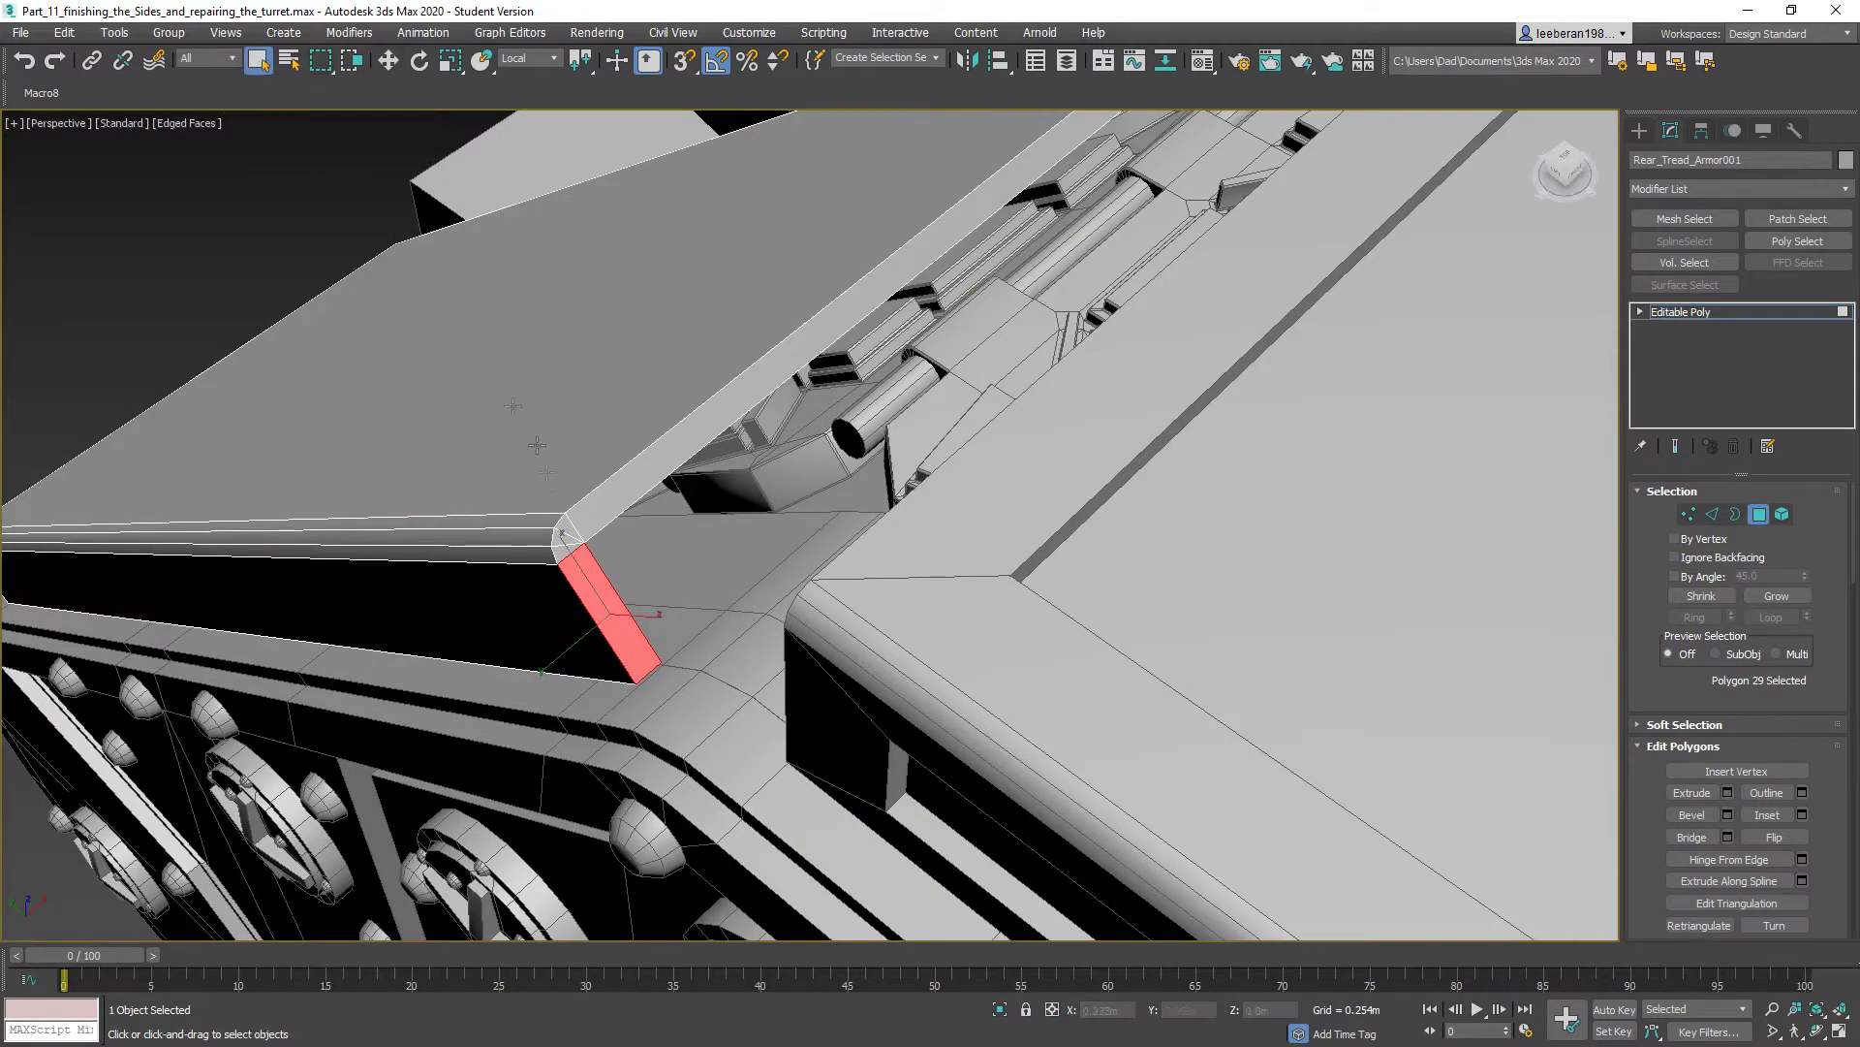
pyautogui.keyDown('ctrl'); pyautogui.click(563, 535); pyautogui.keyUp('ctrl')
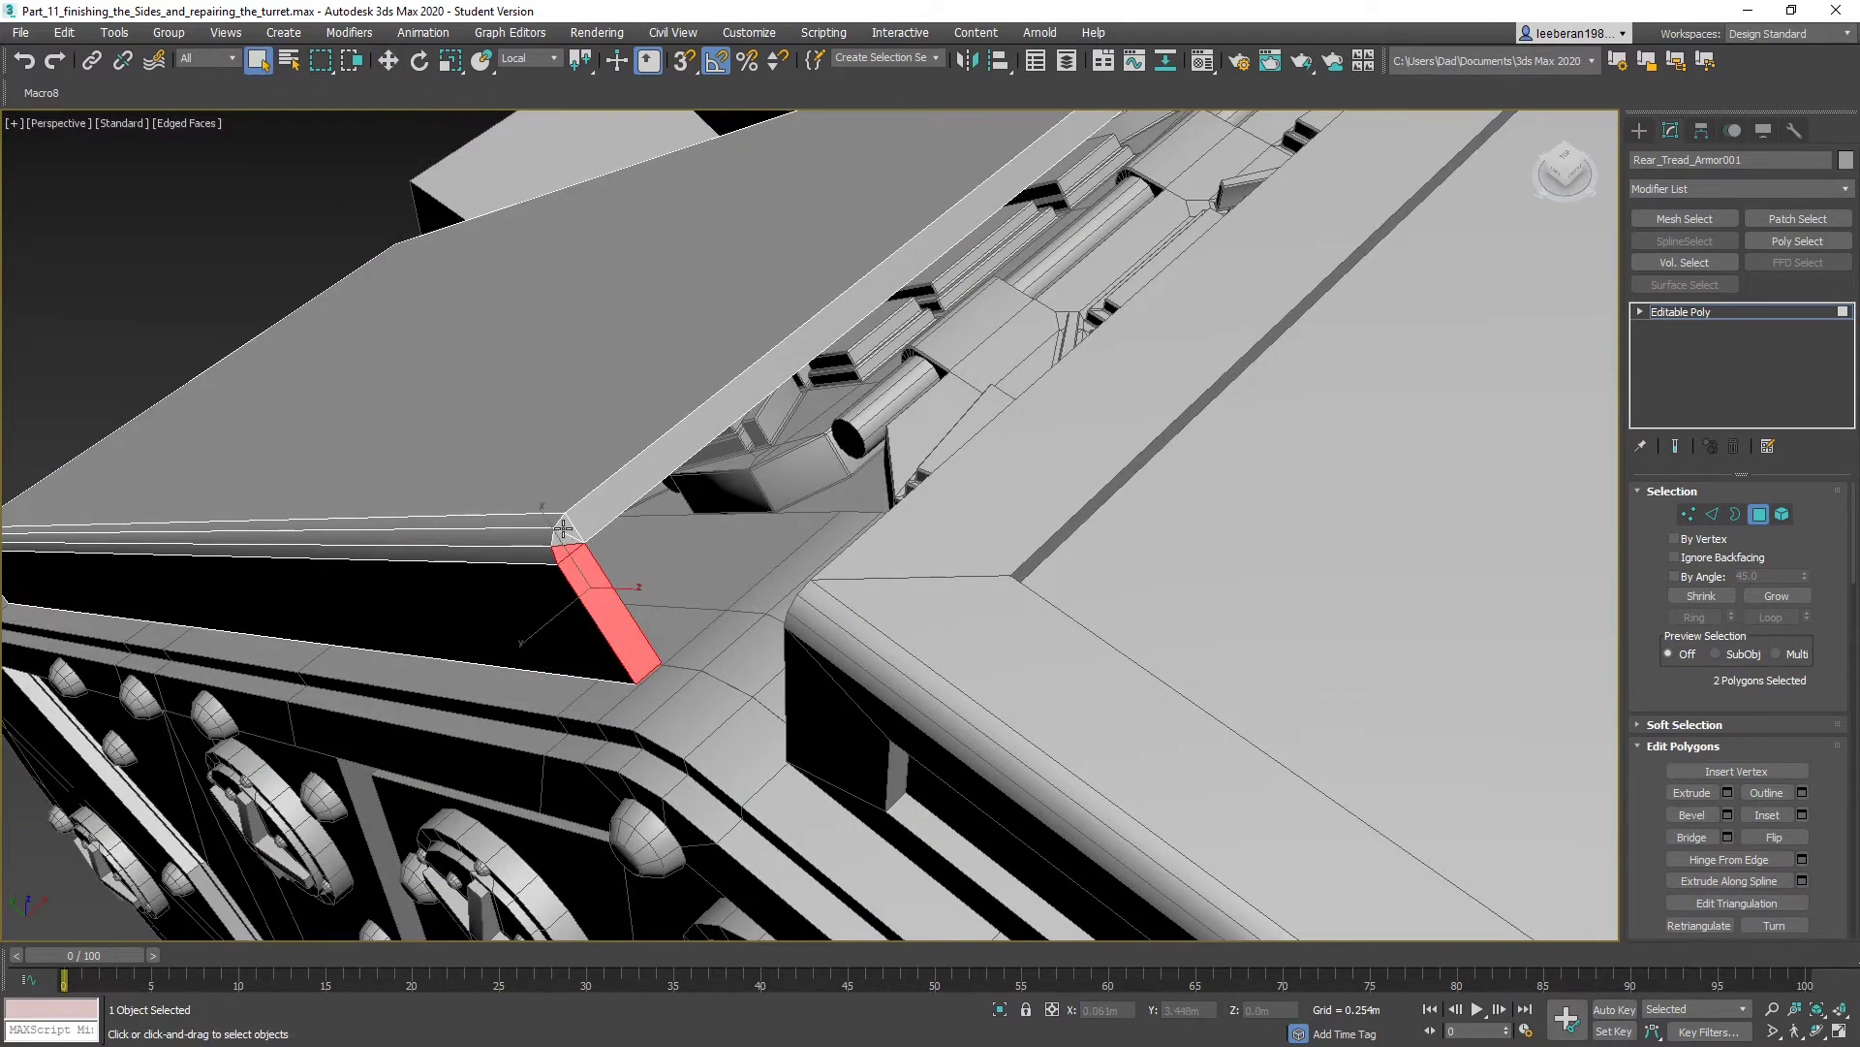
pyautogui.keyDown('ctrl'); pyautogui.click(563, 535); pyautogui.keyUp('ctrl')
pyautogui.keyDown('ctrl'); pyautogui.click(568, 525); pyautogui.keyUp('ctrl')
pyautogui.keyDown('ctrl'); pyautogui.click(599, 512); pyautogui.keyUp('ctrl')
pyautogui.keyDown('alt'); pyautogui.moveTo(995, 294); pyautogui.dragTo(903, 320, button='middle'); pyautogui.keyUp('alt')
pyautogui.moveTo(1541, 392); pyautogui.dragTo(532, 398, button='middle')
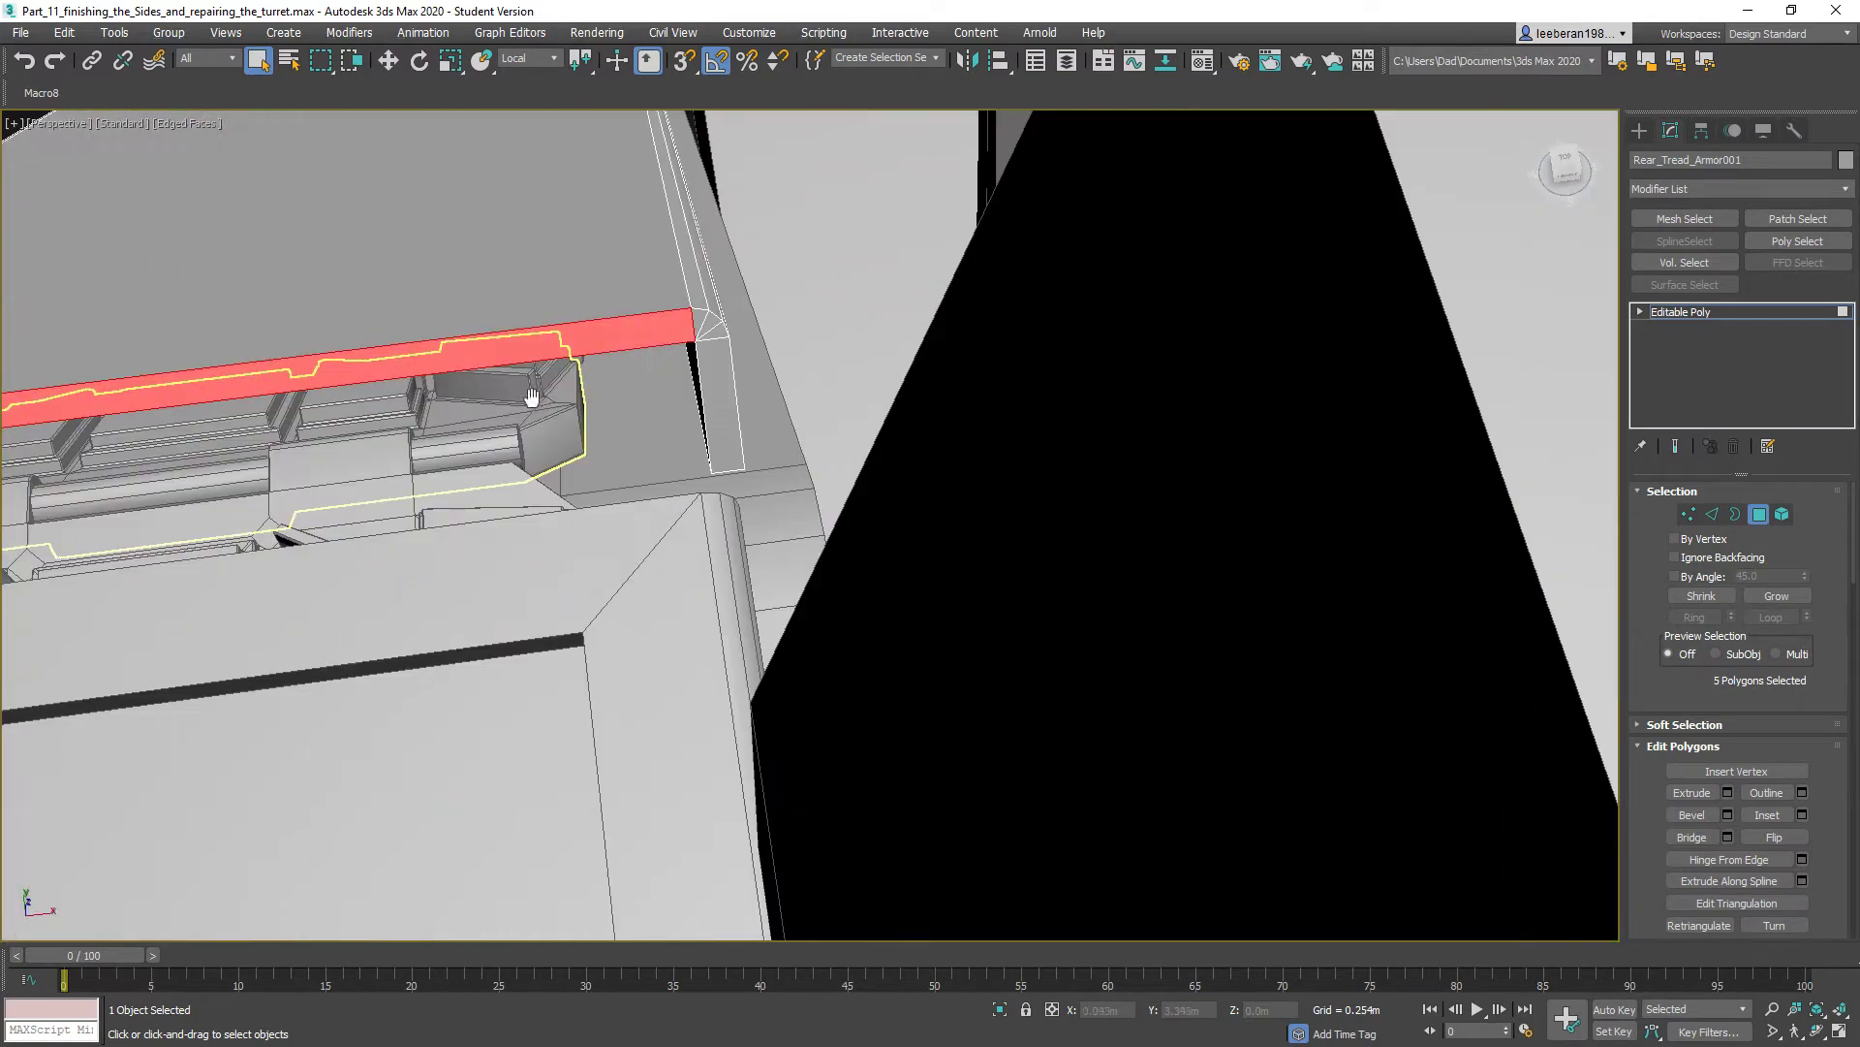
pyautogui.keyDown('ctrl'); pyautogui.click(718, 410); pyautogui.keyUp('ctrl')
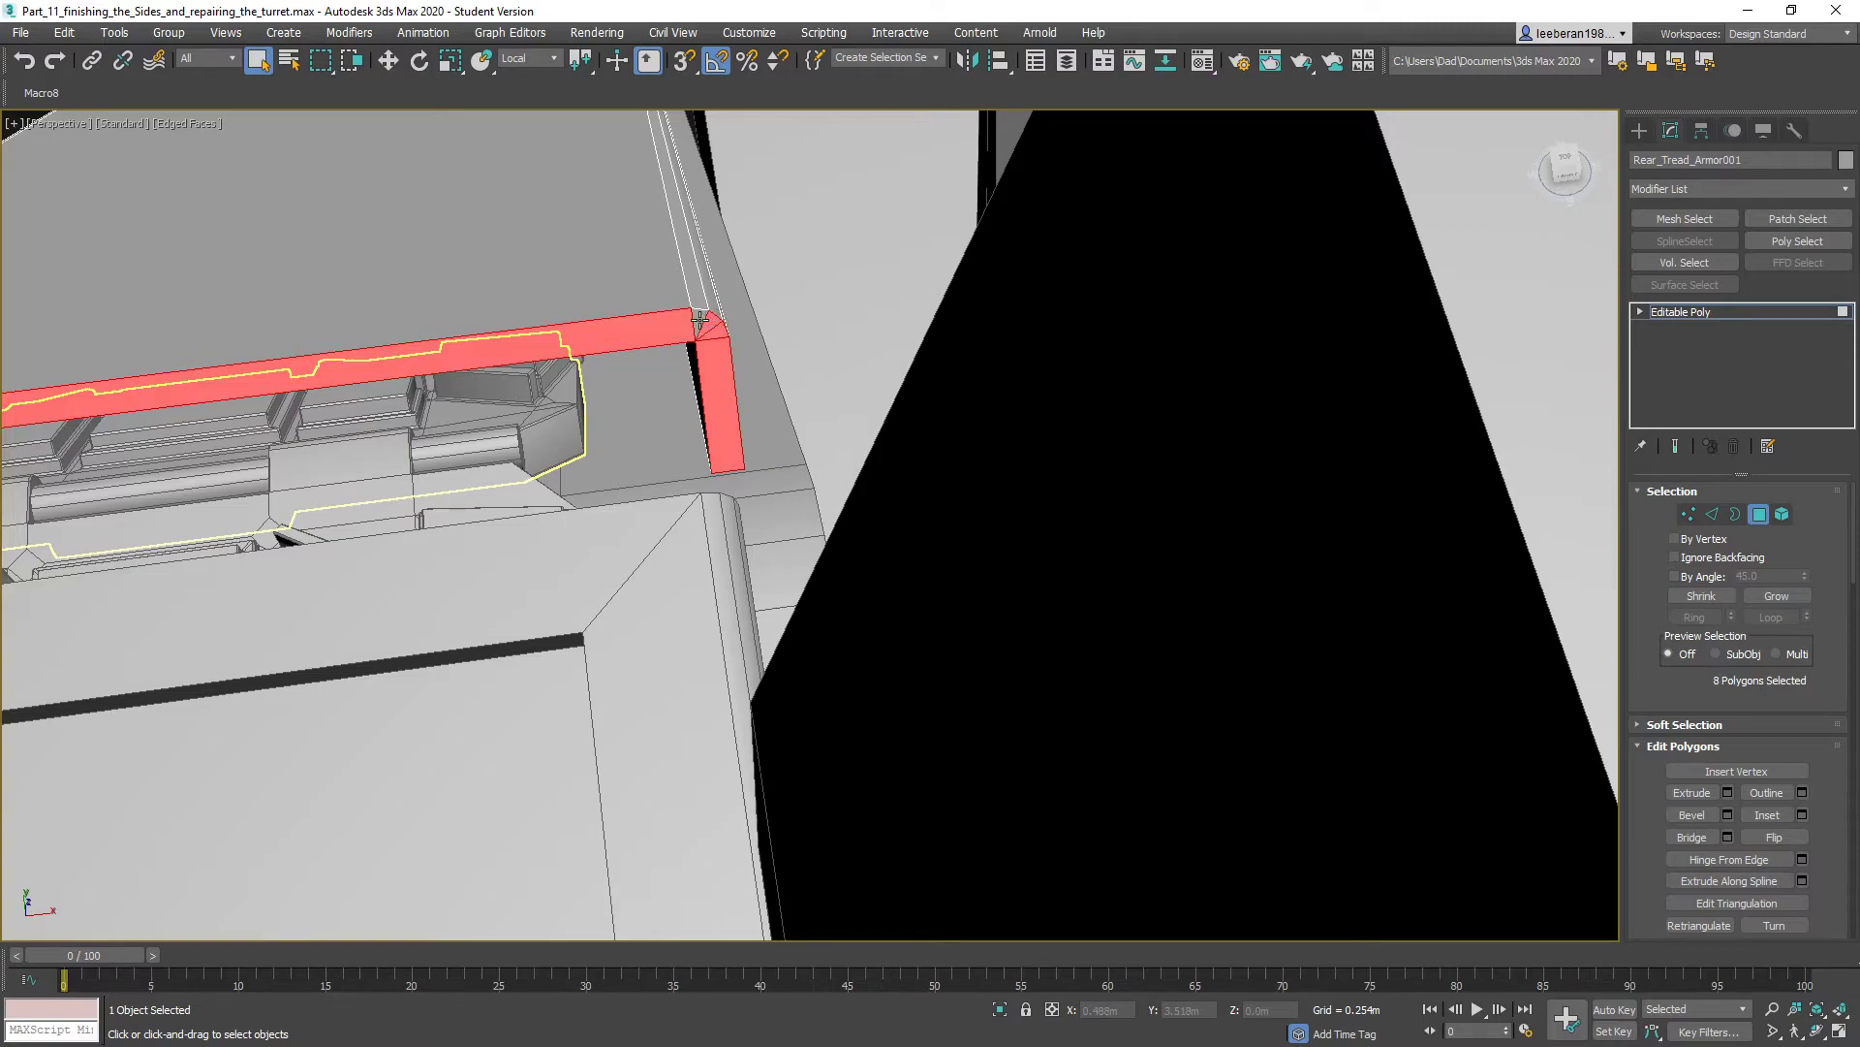
pyautogui.keyDown('alt'); pyautogui.moveTo(534, 376); pyautogui.dragTo(980, 474, button='middle'); pyautogui.keyUp('alt')
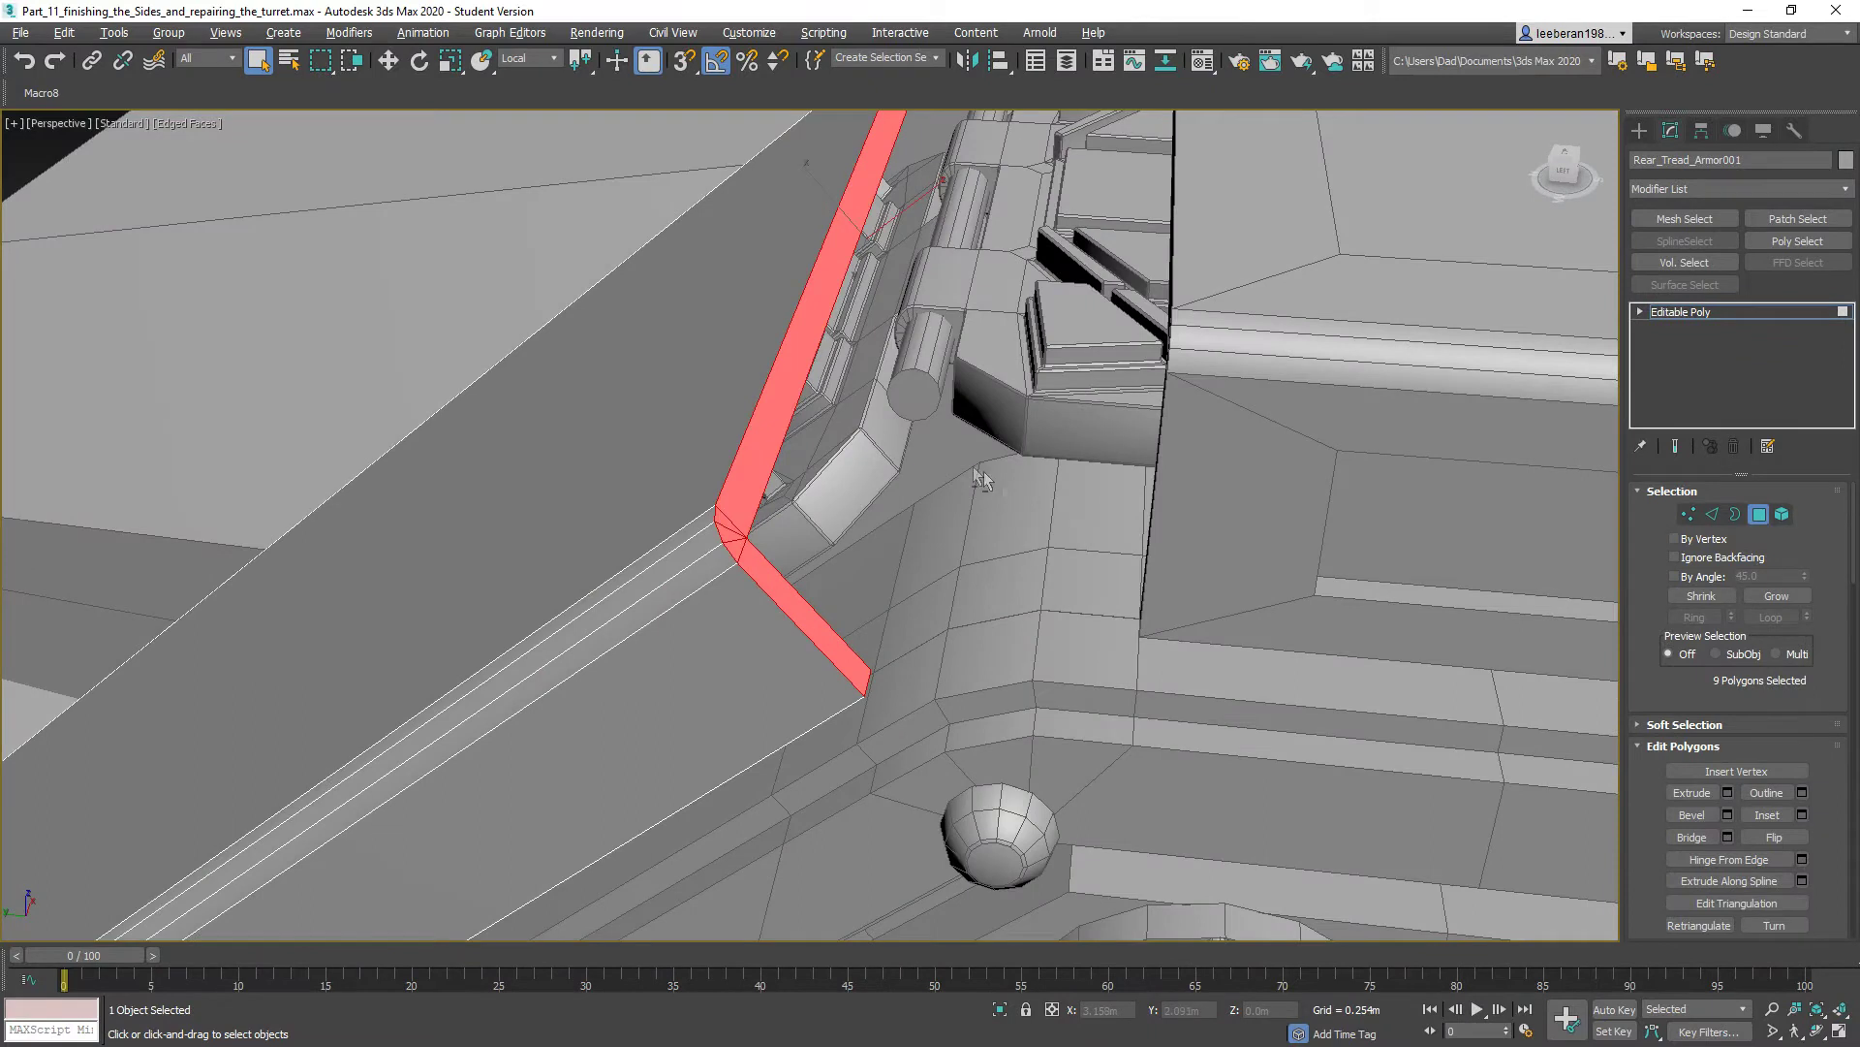
# - Extrude the selected upper end polygons of the rear tread armor a short distance up along the slope
pyautogui.click(1692, 793)
pyautogui.moveTo(818, 585); pyautogui.dragTo(815, 567)
pyautogui.moveTo(915, 567)
pyautogui.keyDown('alt'); pyautogui.mouseDown(button='middle')
pyautogui.moveTo(931, 532)
pyautogui.moveTo(918, 544)
pyautogui.mouseUp(button='middle'); pyautogui.keyUp('alt')
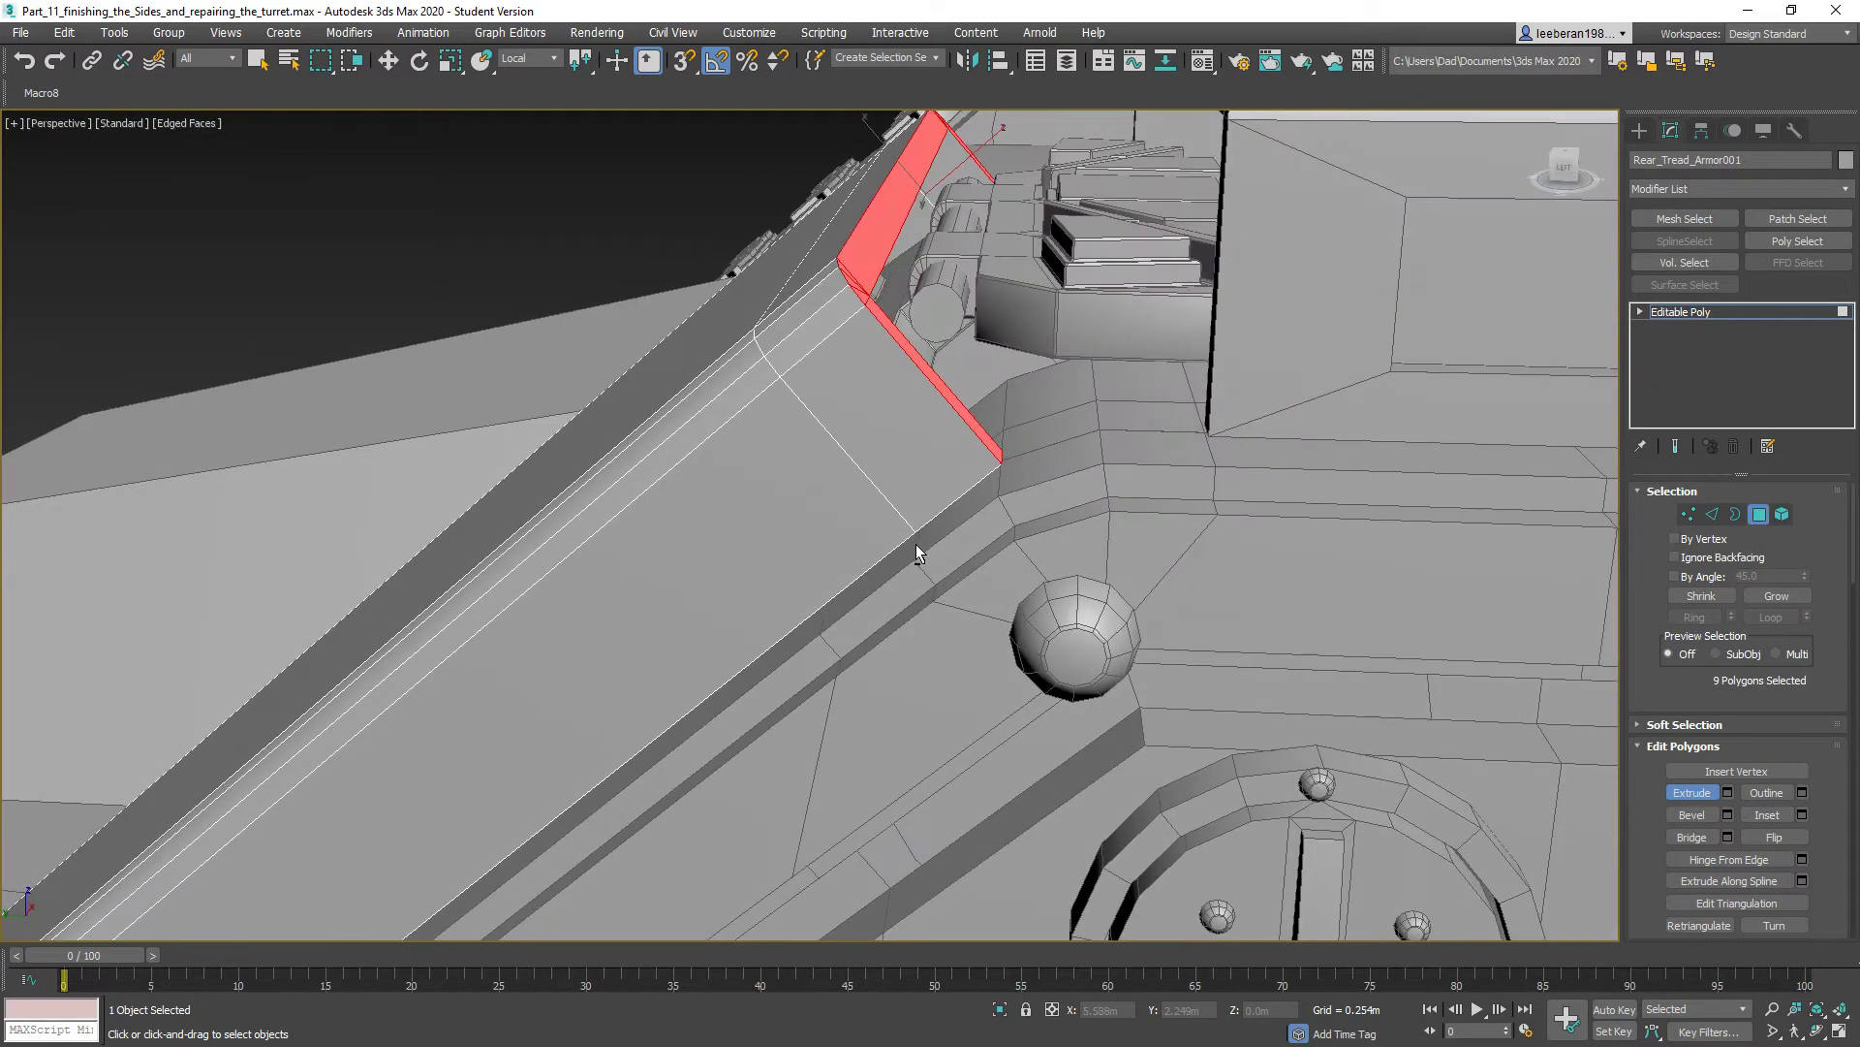
# - Try cloning the selected end polygons to an element rotated 40 degrees about the View X axis, and undo it
pyautogui.click(421, 62)
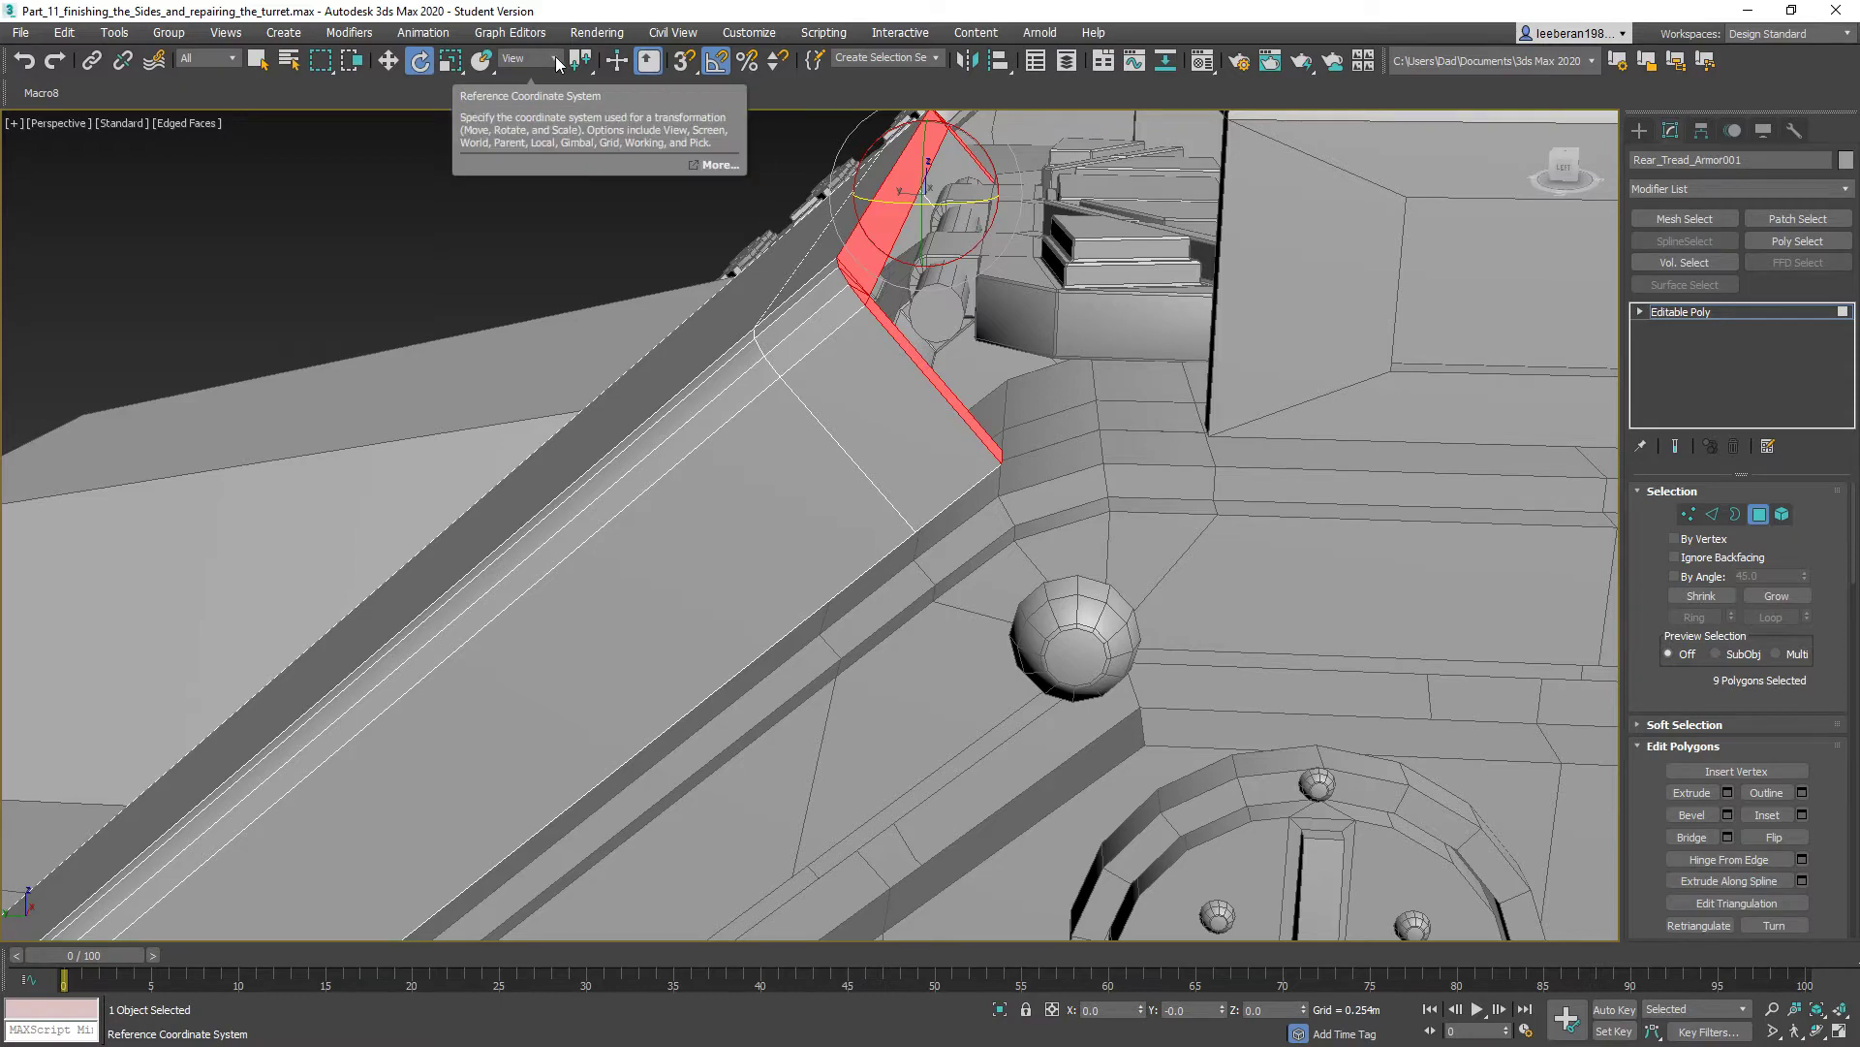
pyautogui.moveTo(751, 279)
pyautogui.keyDown('alt'); pyautogui.mouseDown(button='middle')
pyautogui.moveTo(773, 254)
pyautogui.moveTo(934, 303)
pyautogui.moveTo(930, 194)
pyautogui.mouseUp(button='middle'); pyautogui.keyUp('alt')
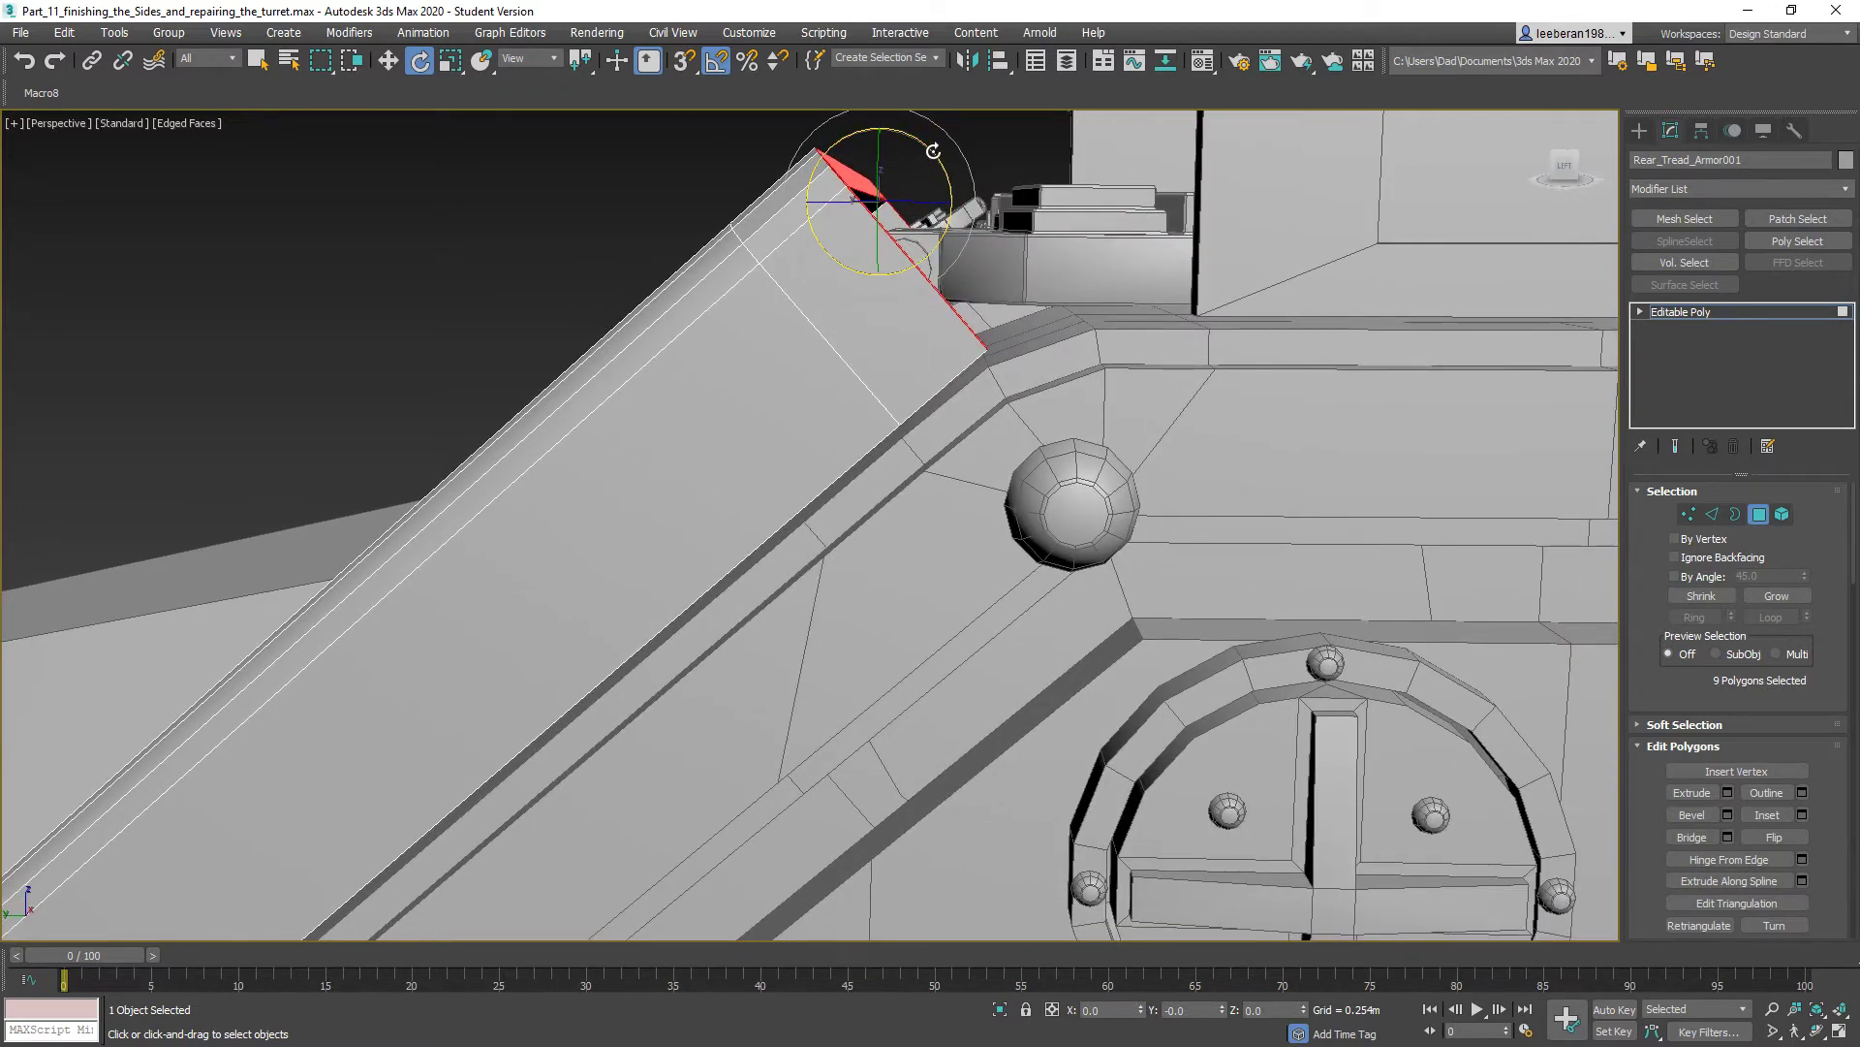
pyautogui.moveTo(934, 151); pyautogui.dragTo(964, 175)
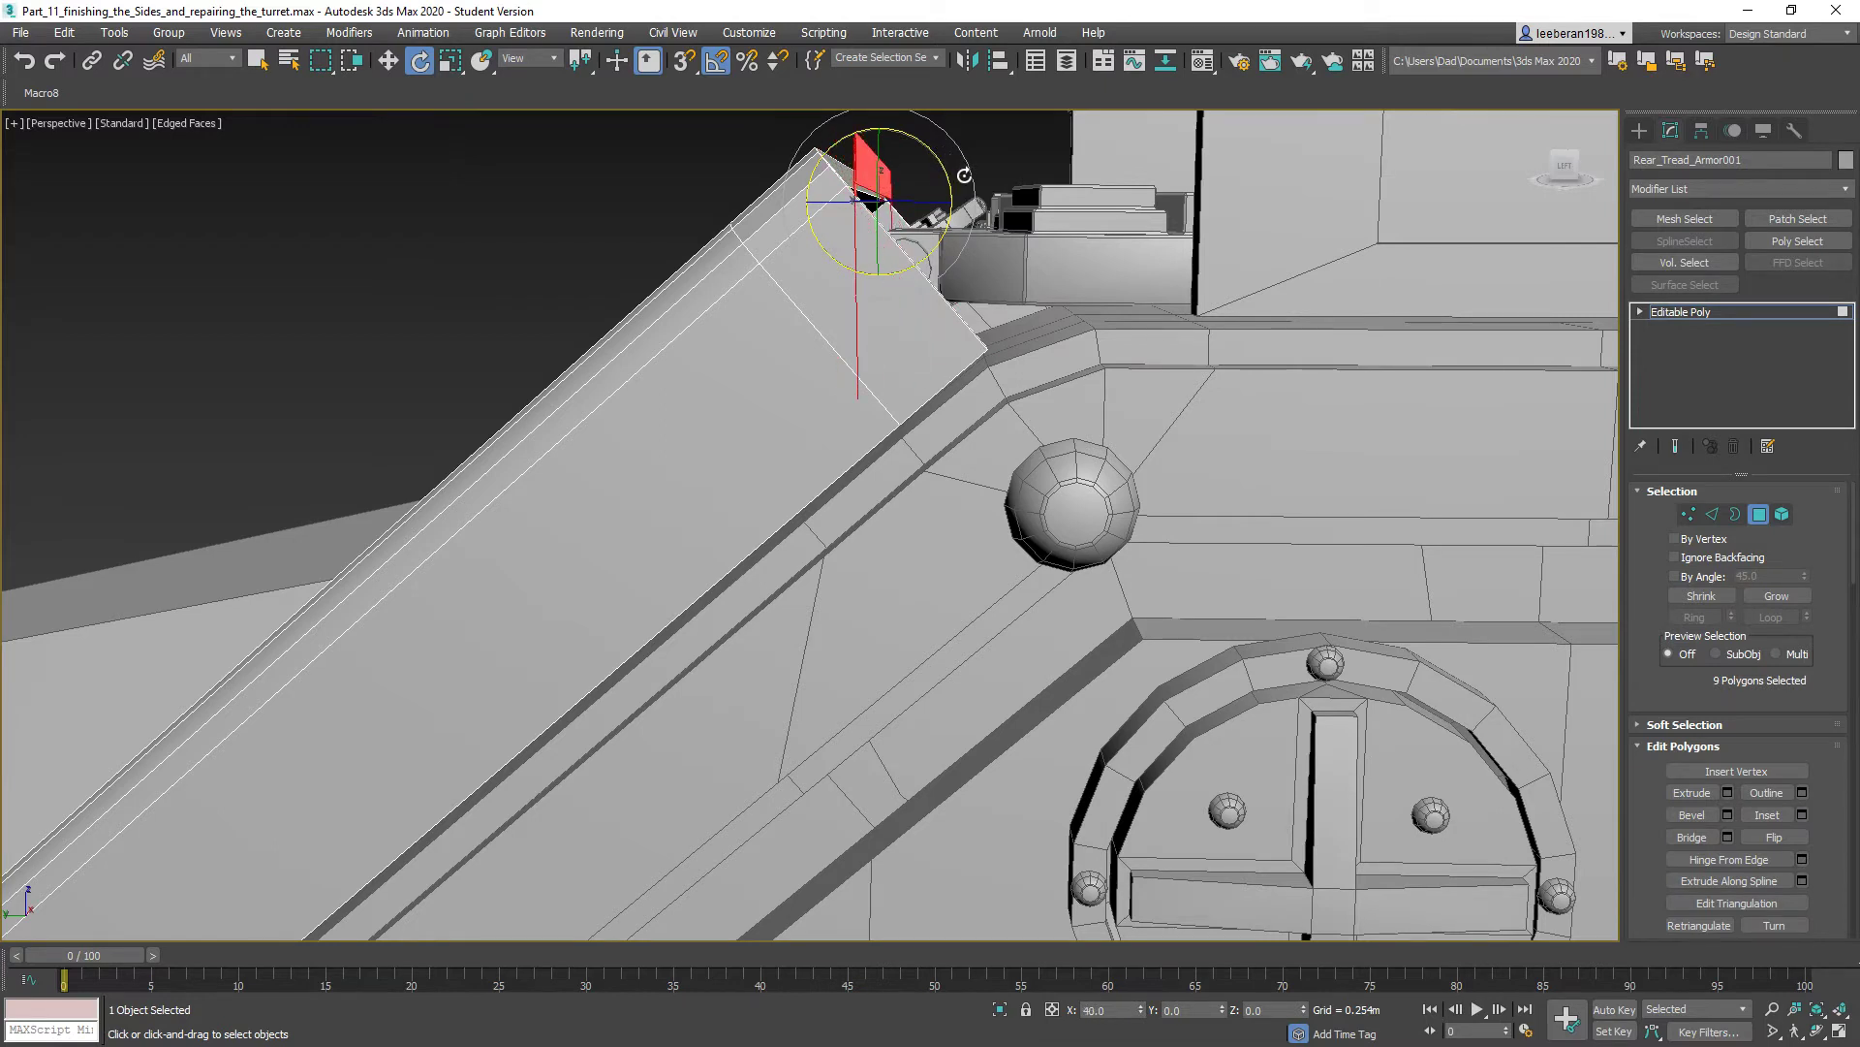
pyautogui.keyDown('shift'); pyautogui.moveTo(964, 175); pyautogui.dragTo(965, 177); pyautogui.keyUp('shift')
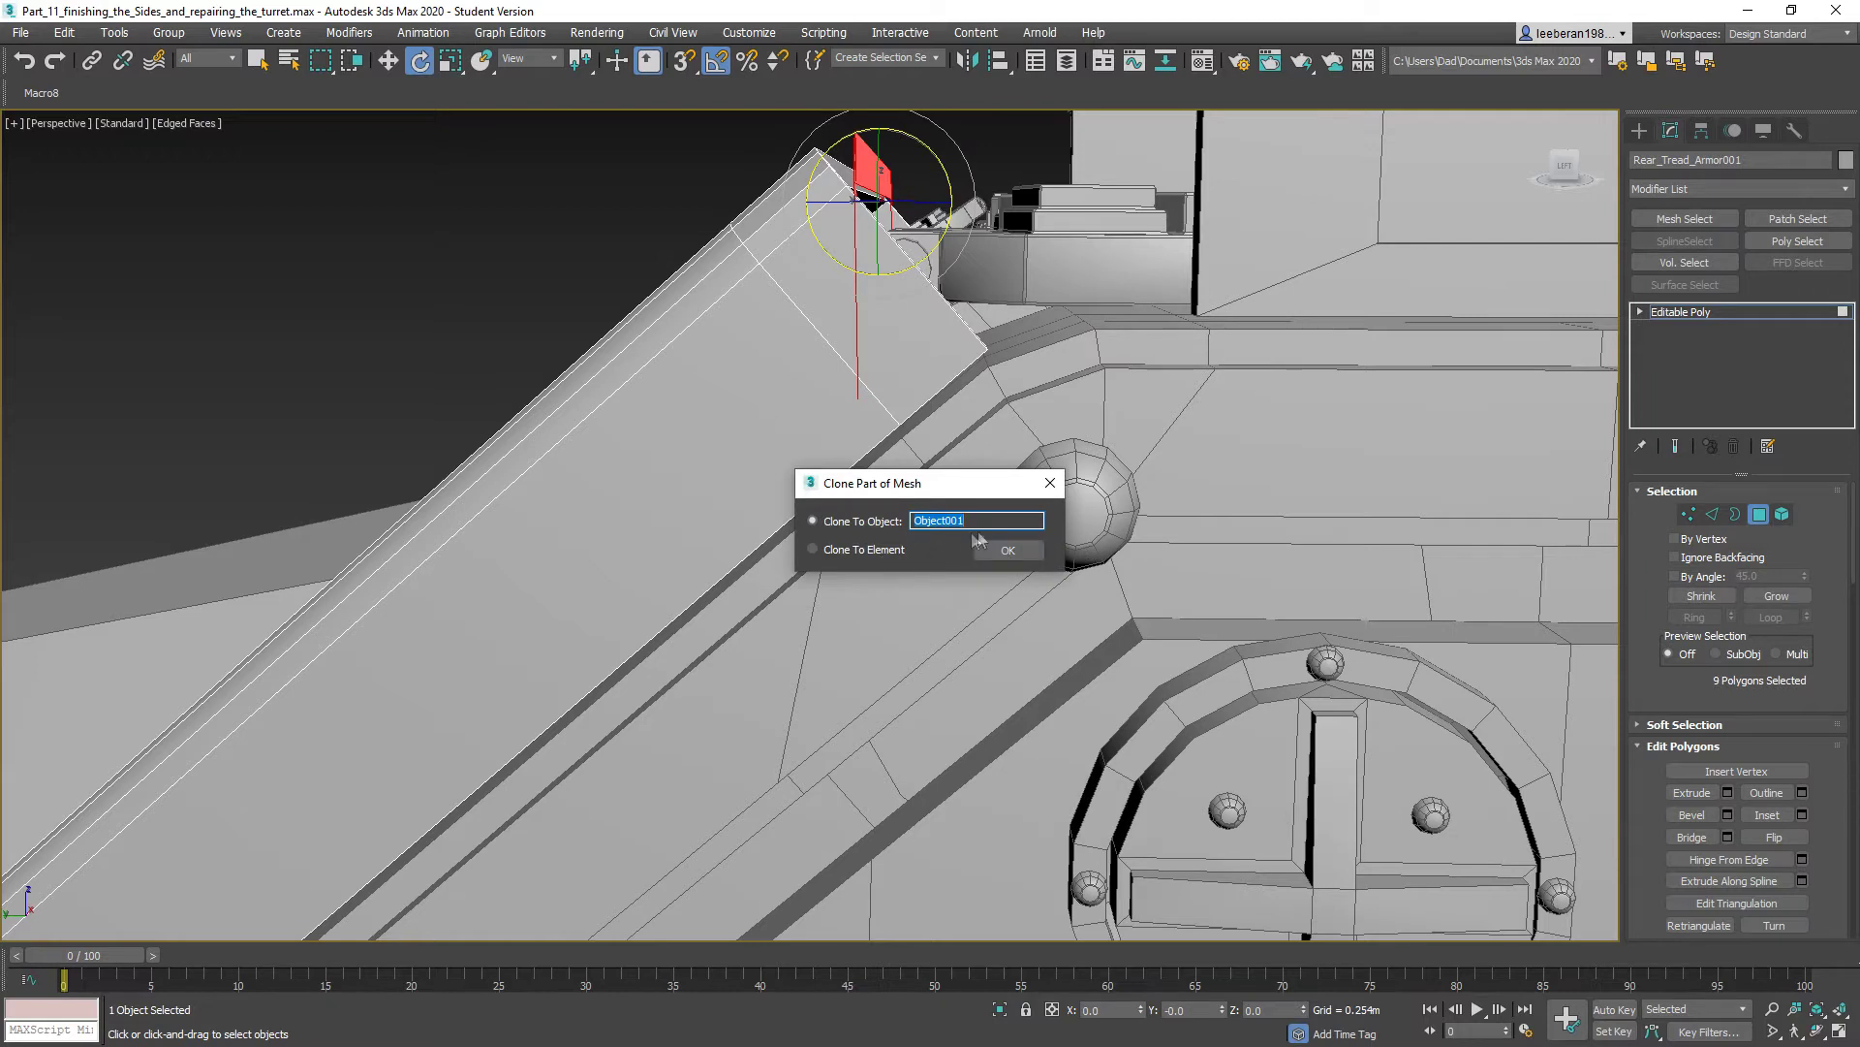
pyautogui.click(868, 547)
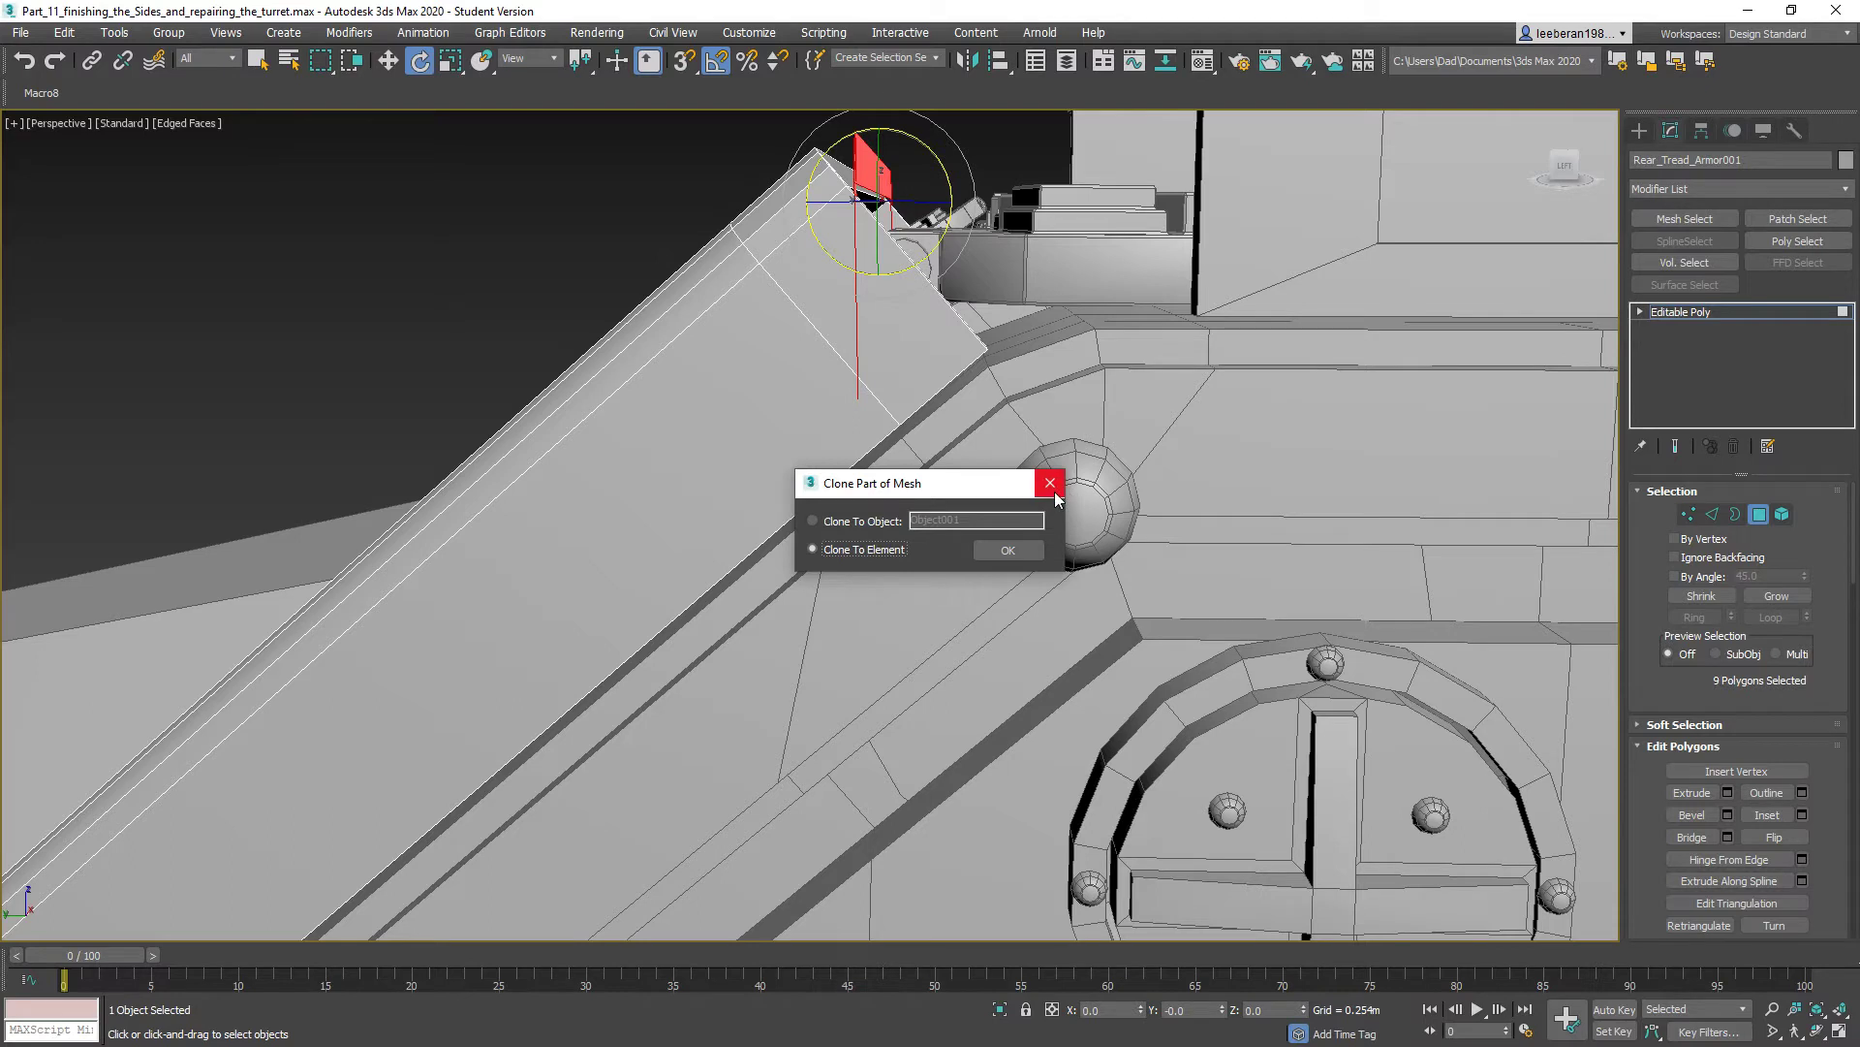
pyautogui.click(1029, 550)
pyautogui.press('Delete')
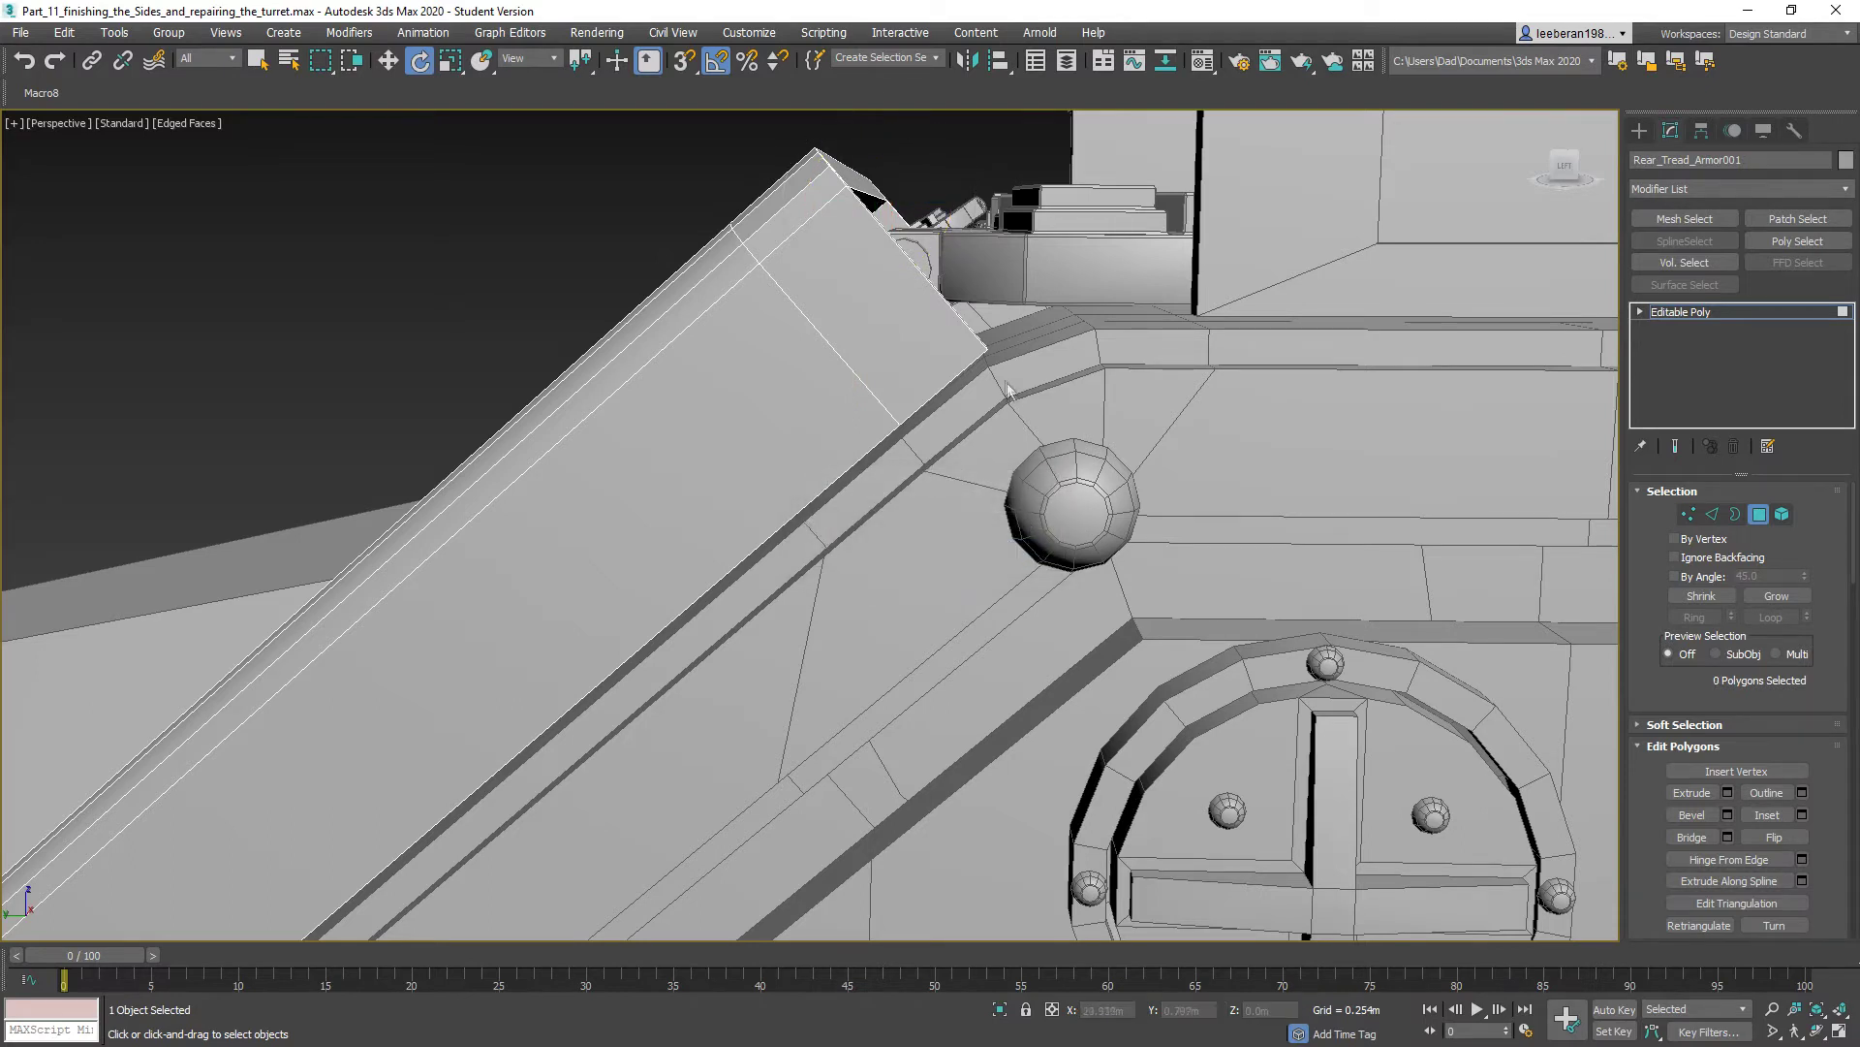
pyautogui.hotkey('ctrl', 'z')
pyautogui.hotkey('ctrl', 'z')
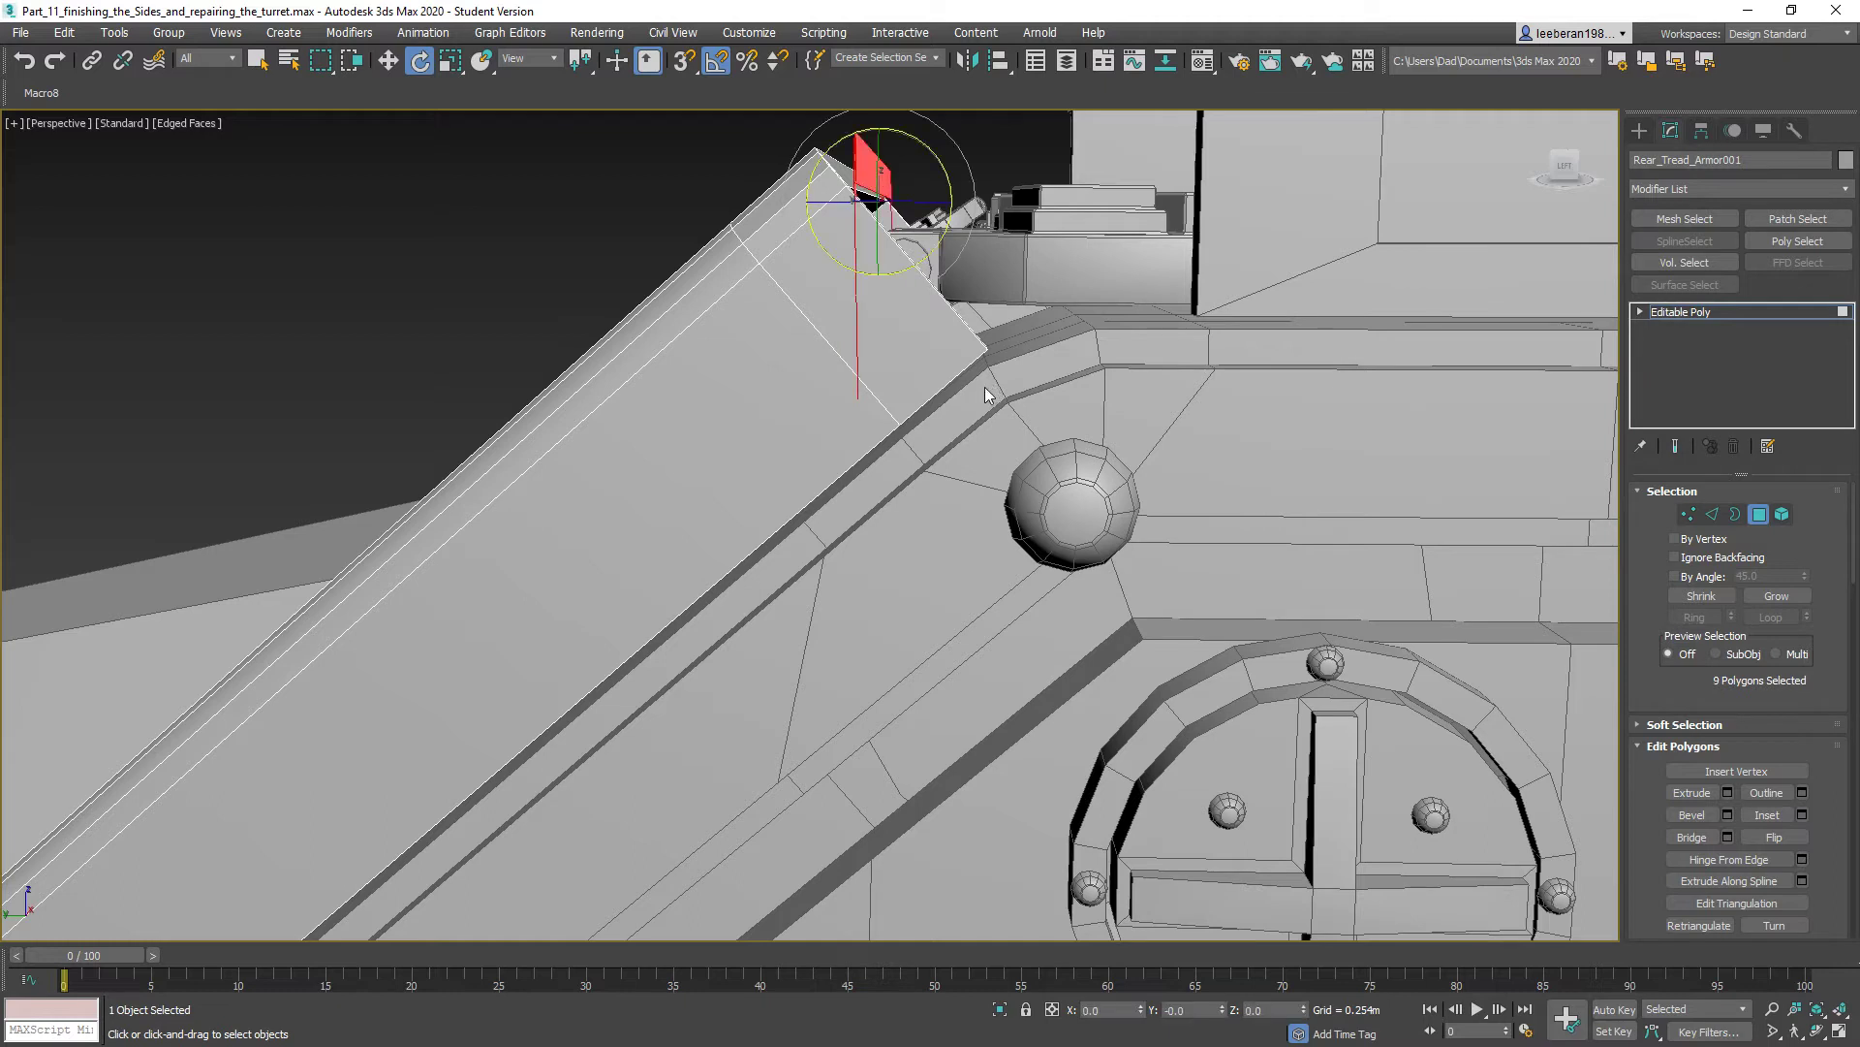
# - Try cloning the end polygons to an element moved off the armor's upper end, and undo it
pyautogui.click(388, 60)
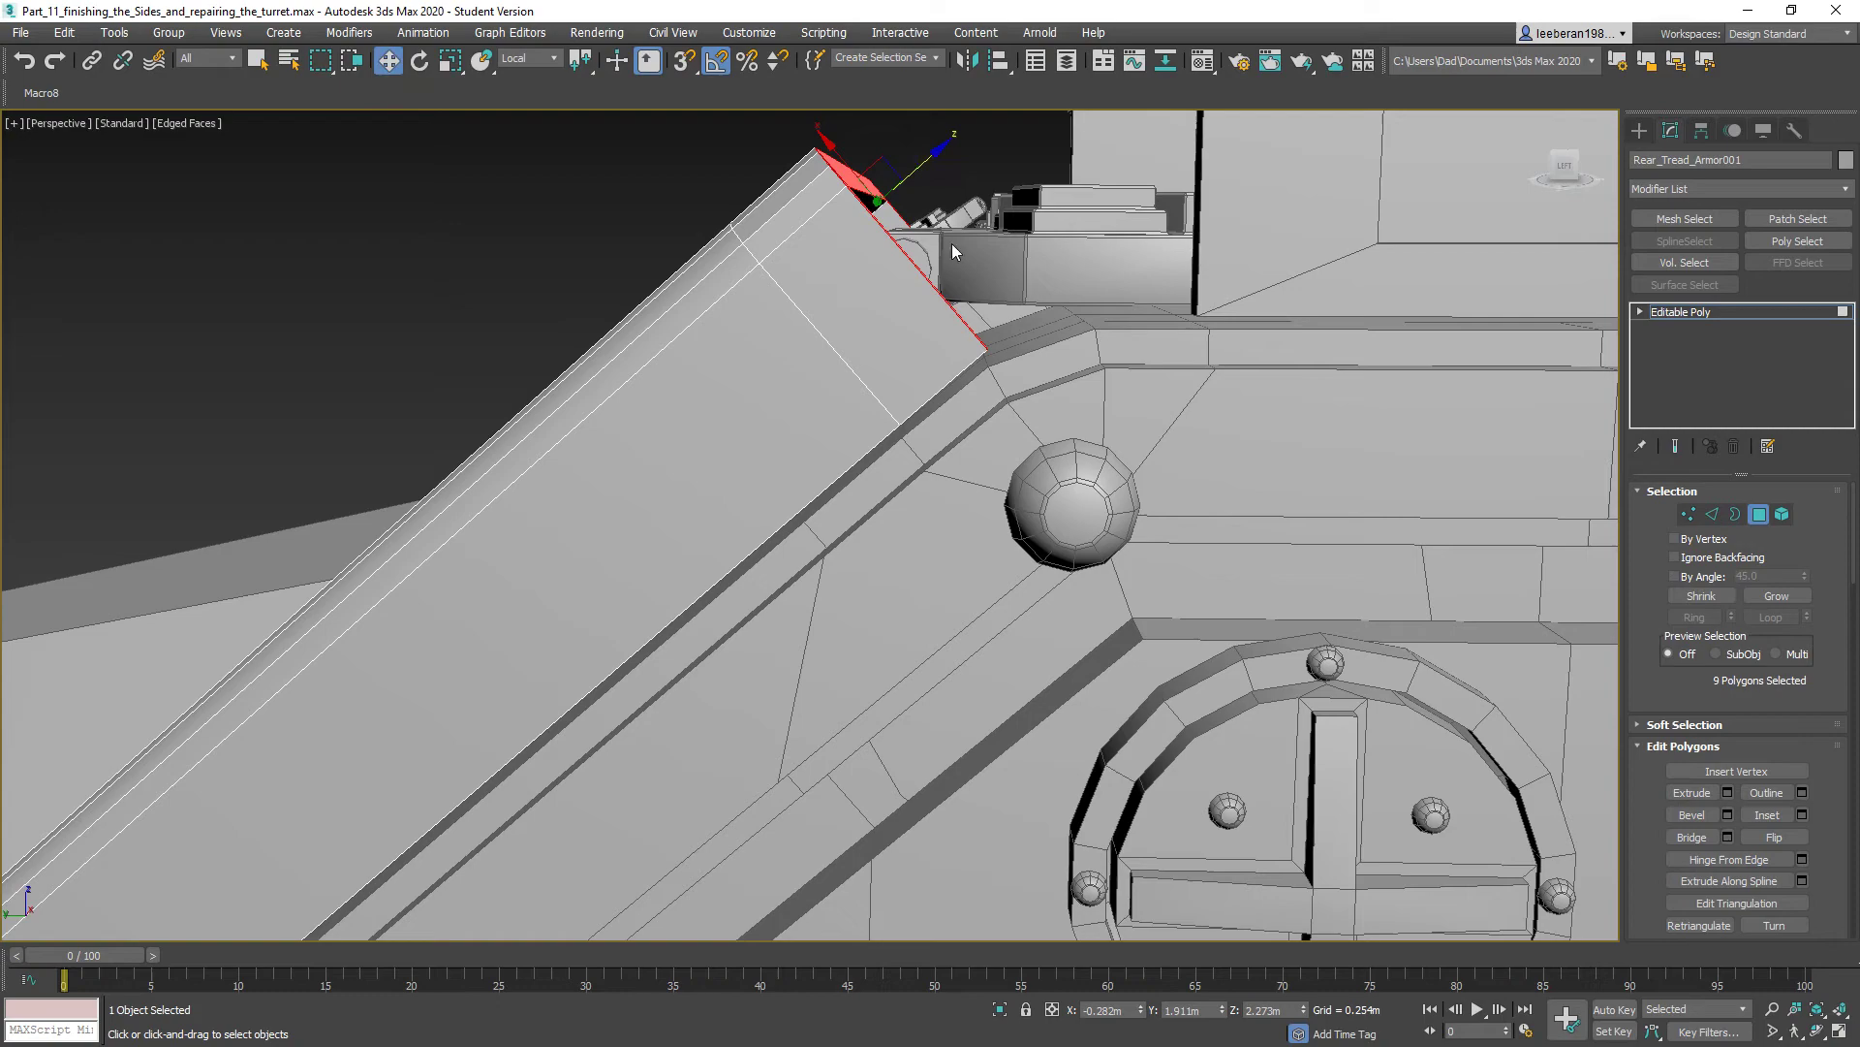
pyautogui.keyDown('alt'); pyautogui.moveTo(955, 252); pyautogui.dragTo(848, 250, button='middle'); pyautogui.keyUp('alt')
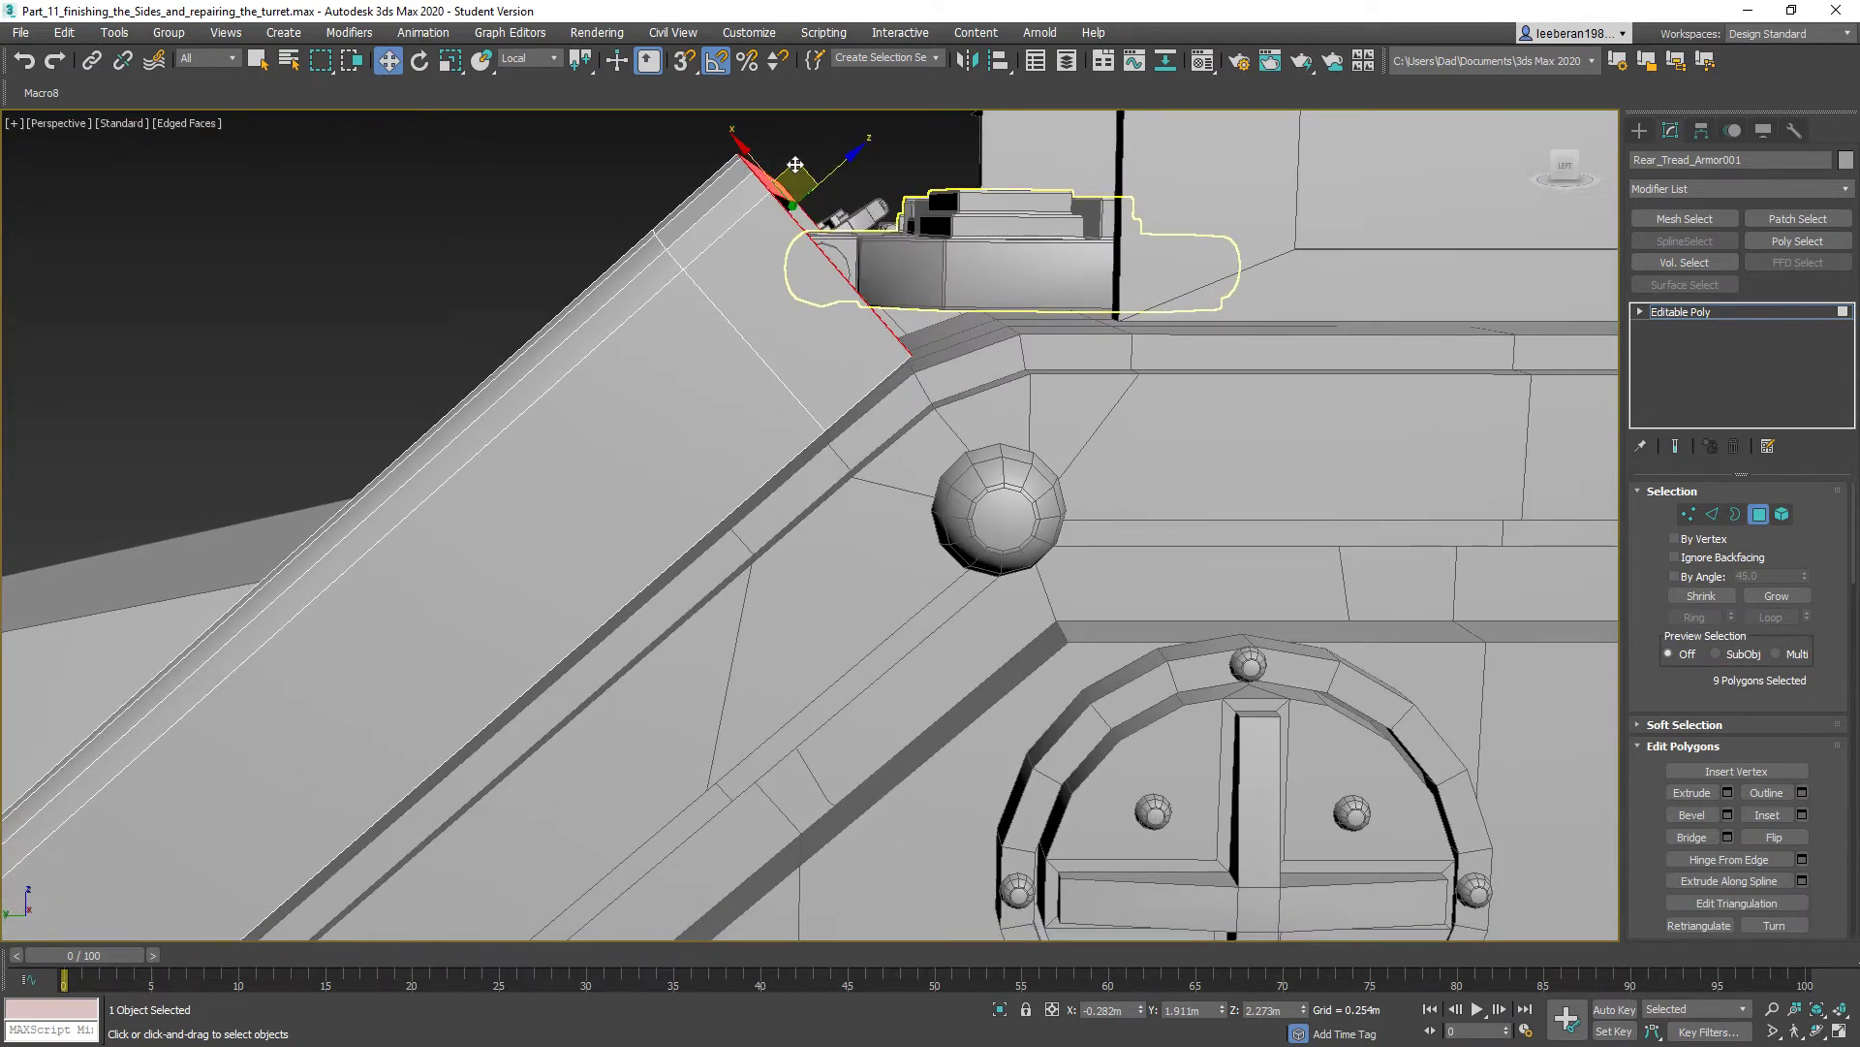
pyautogui.moveTo(797, 166); pyautogui.dragTo(867, 148)
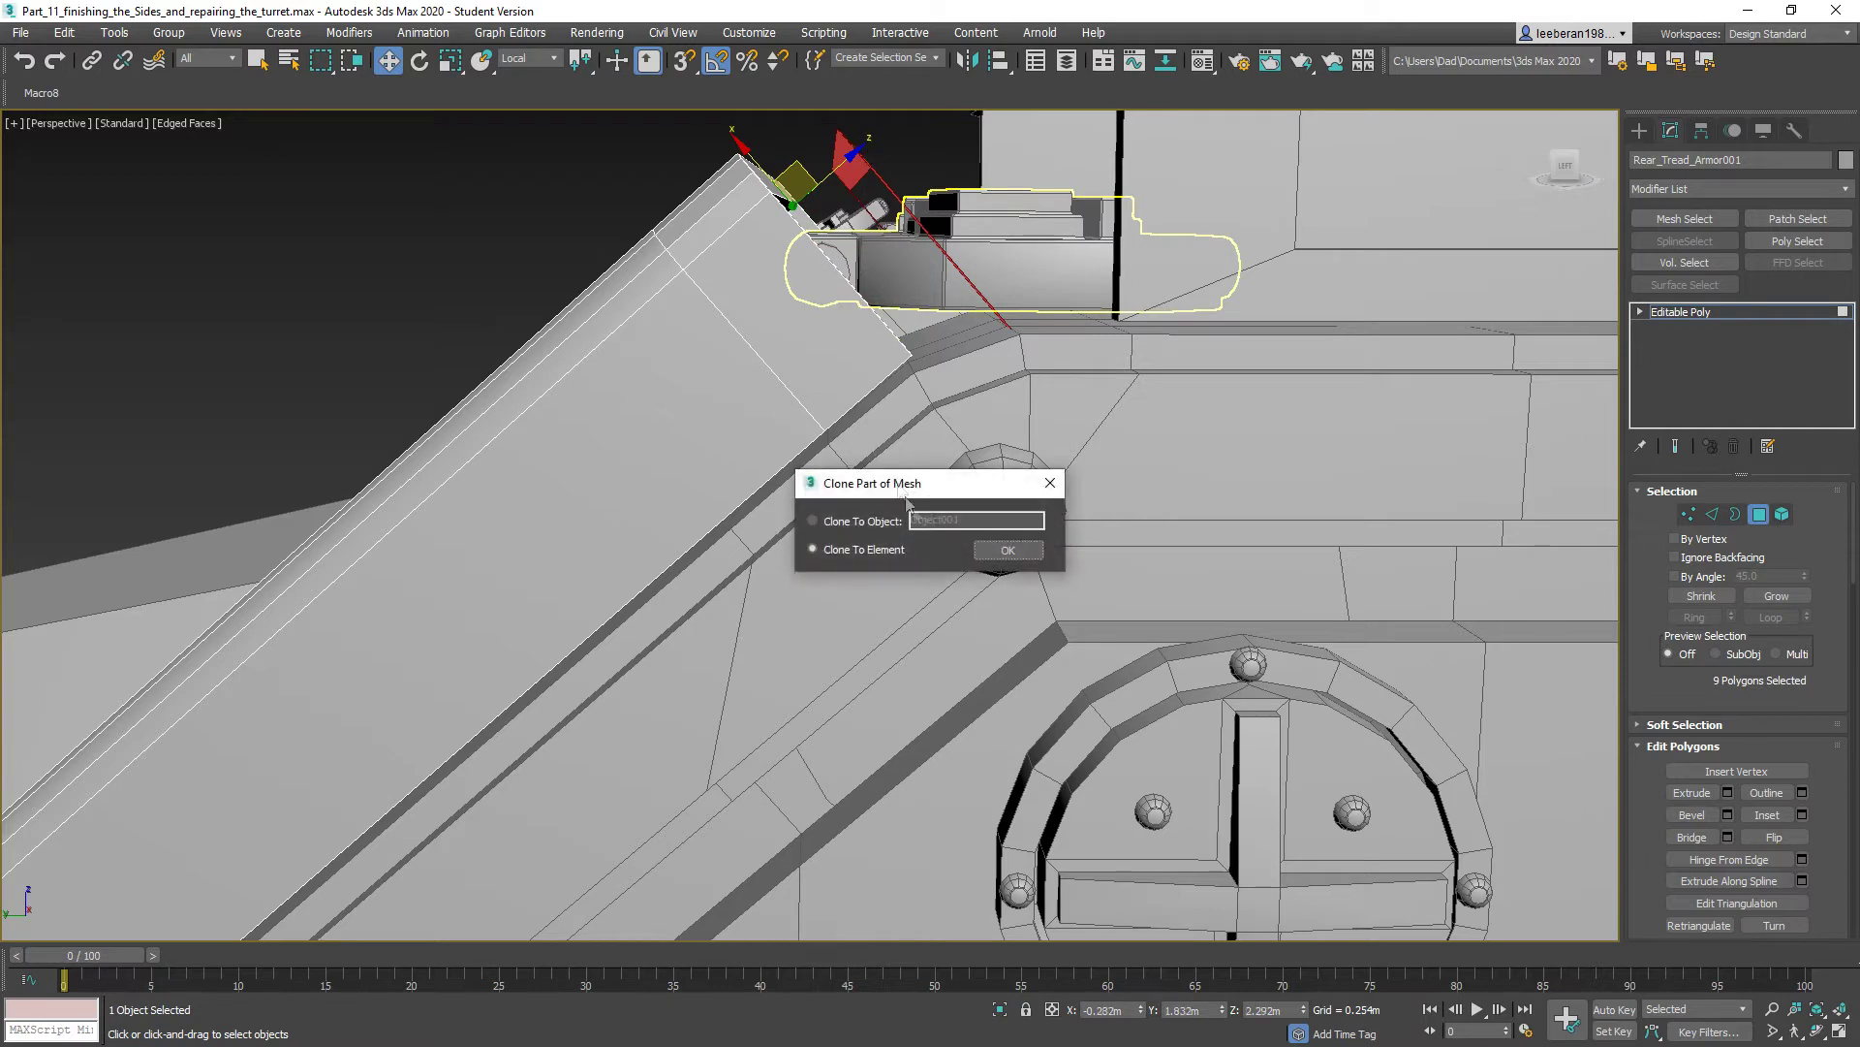
pyautogui.click(1007, 550)
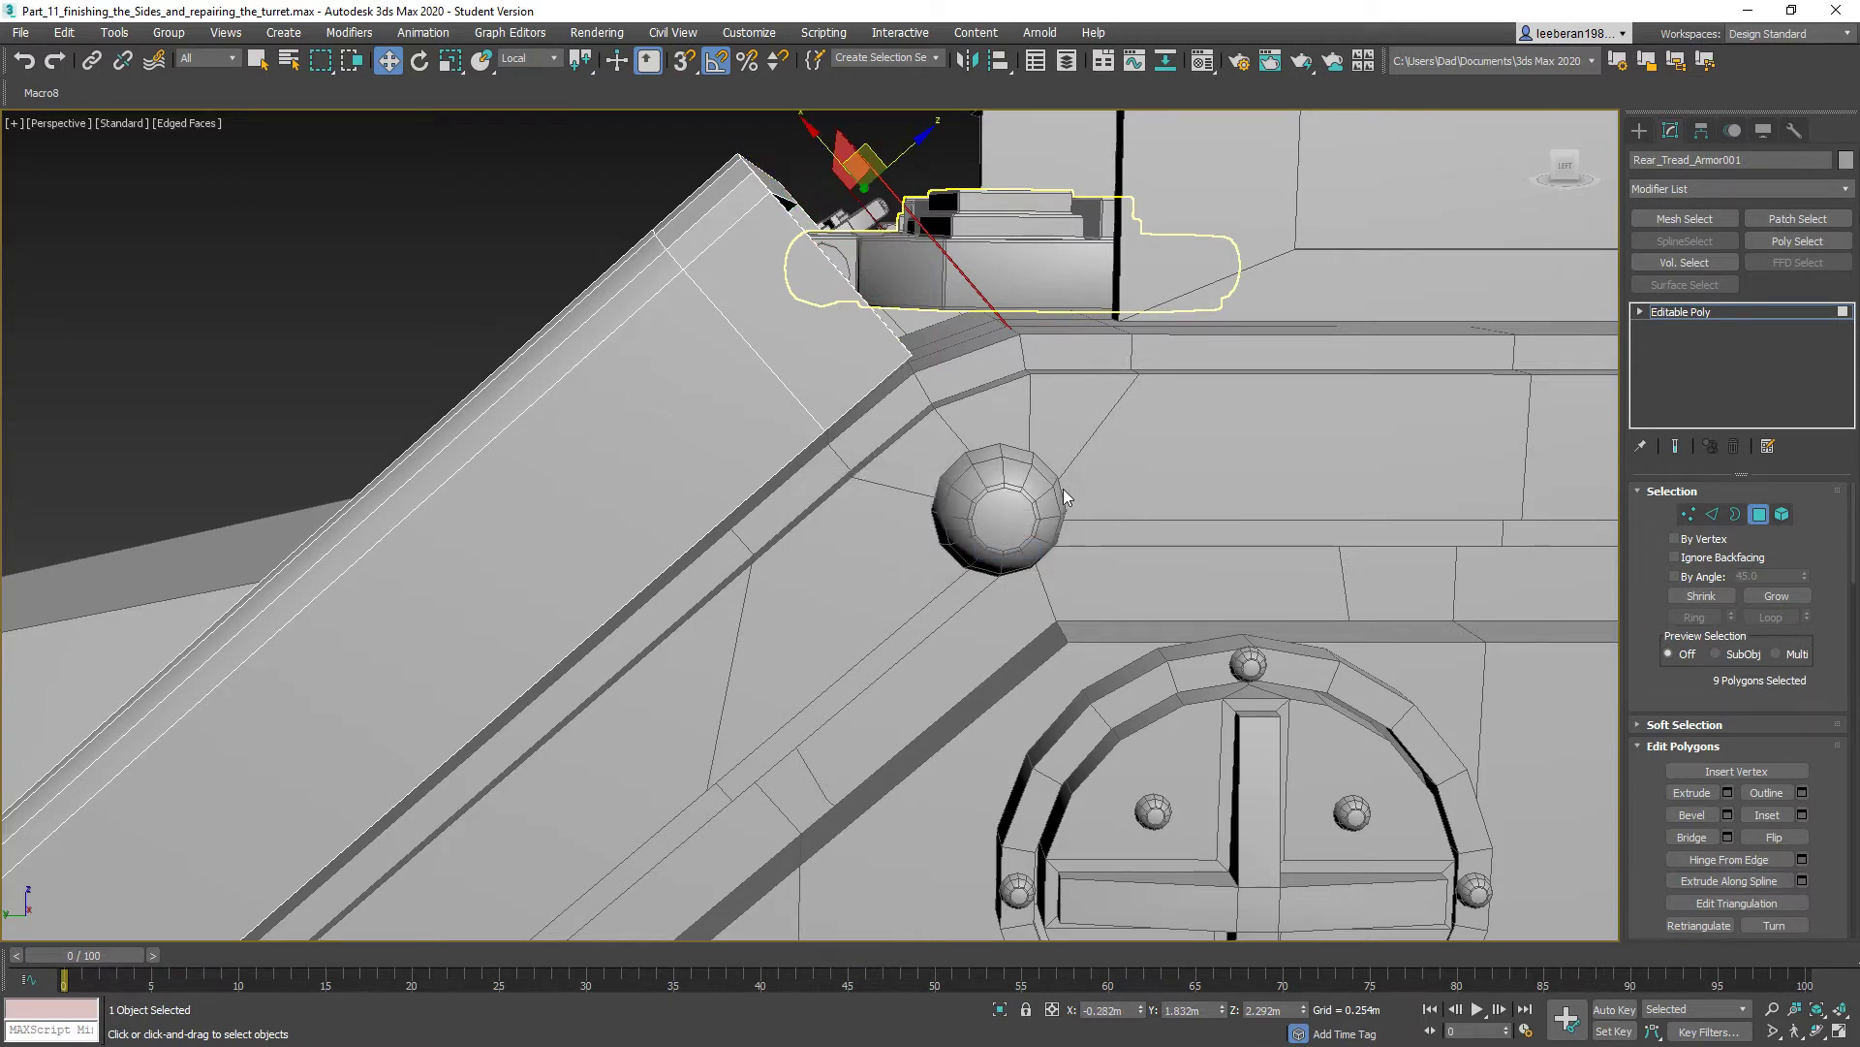
pyautogui.press('Delete')
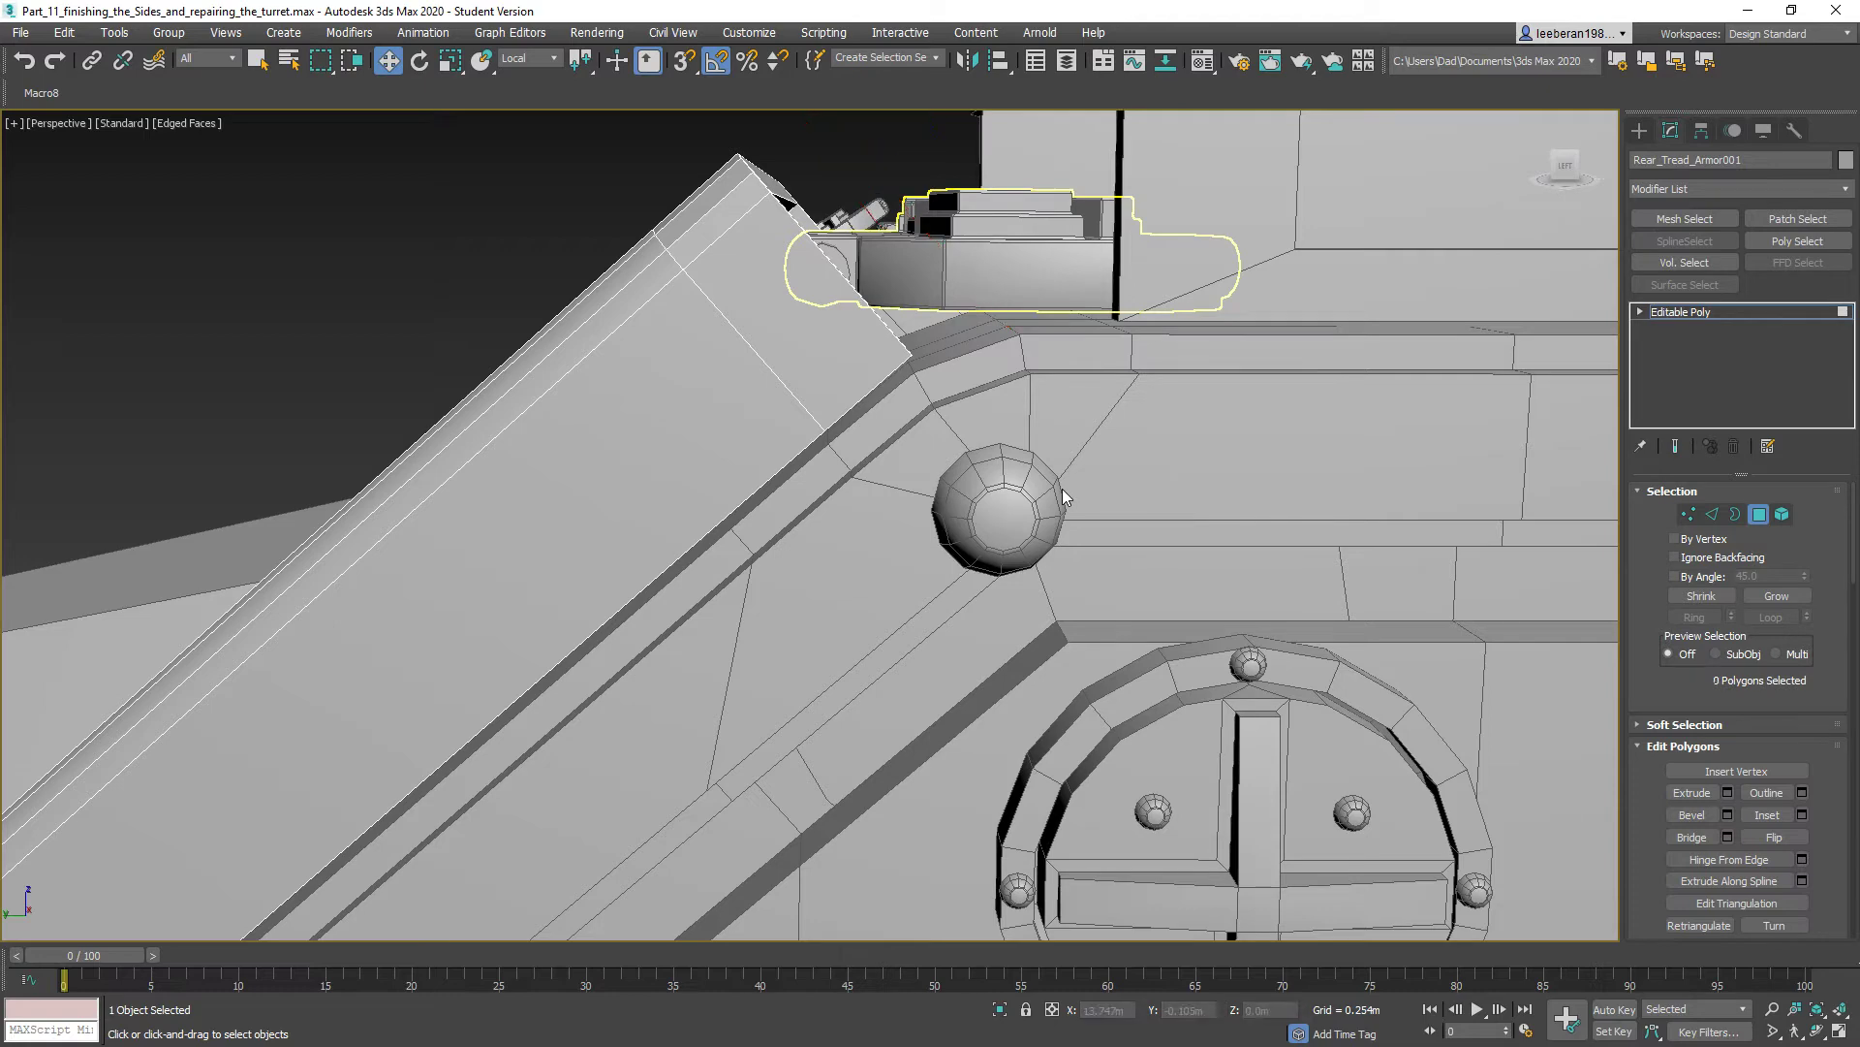
pyautogui.hotkey('ctrl', 'z')
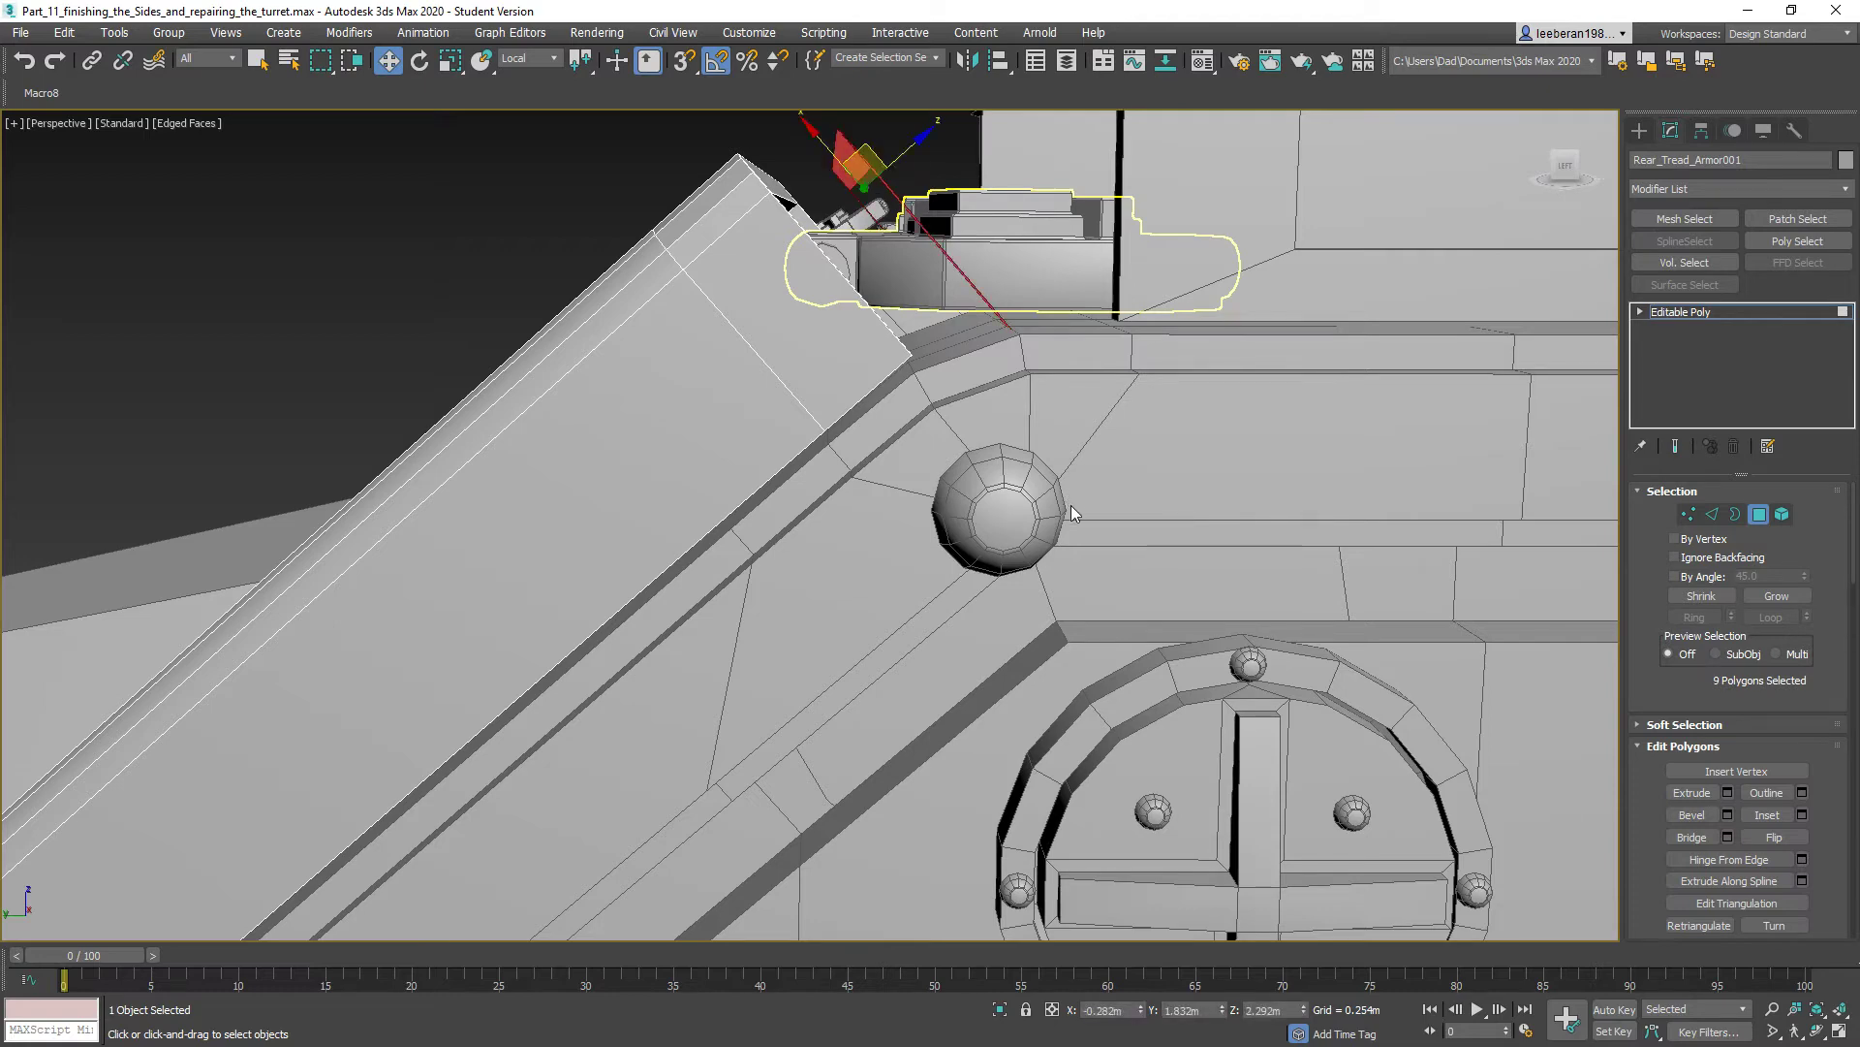
pyautogui.keyDown('alt'); pyautogui.moveTo(1077, 504); pyautogui.dragTo(1064, 496, button='middle'); pyautogui.keyUp('alt')
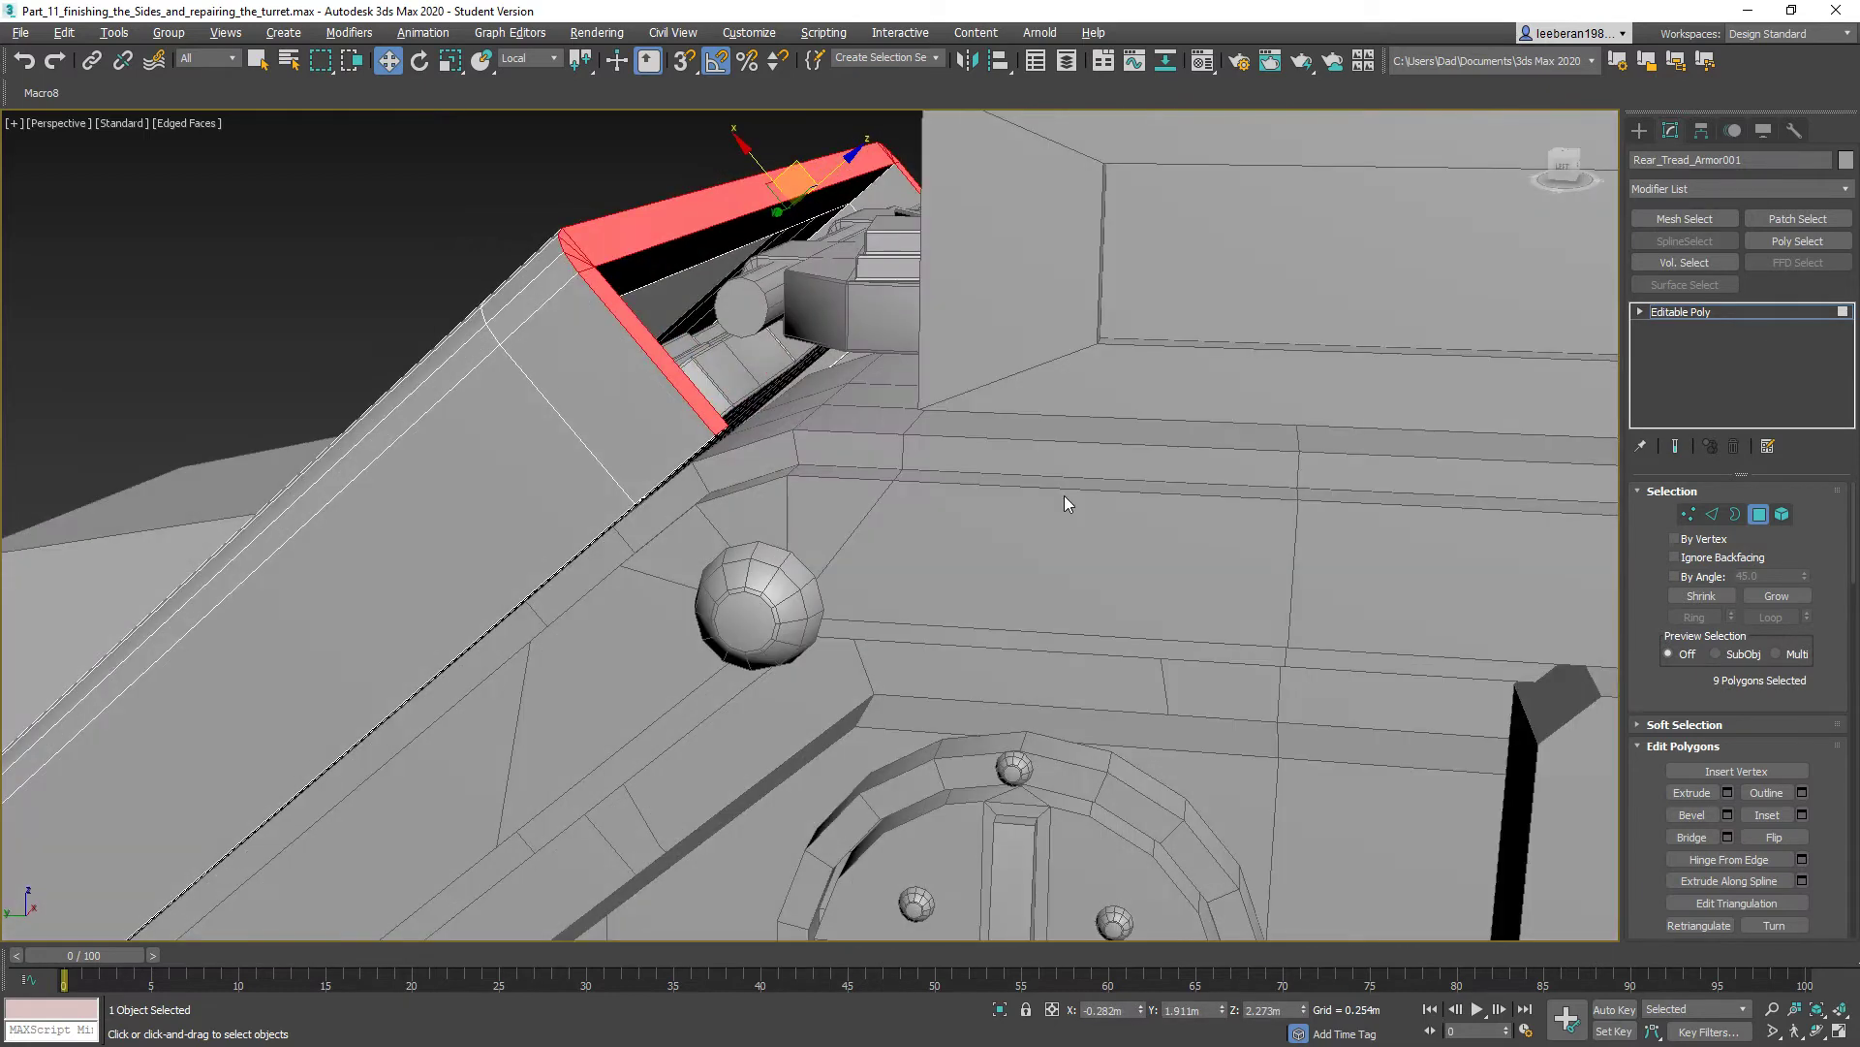
# - Extrude the upper end polygons again and move them to about Y 1.834 m, Z 2.294 m, following the hull ledge's bend
pyautogui.click(1711, 793)
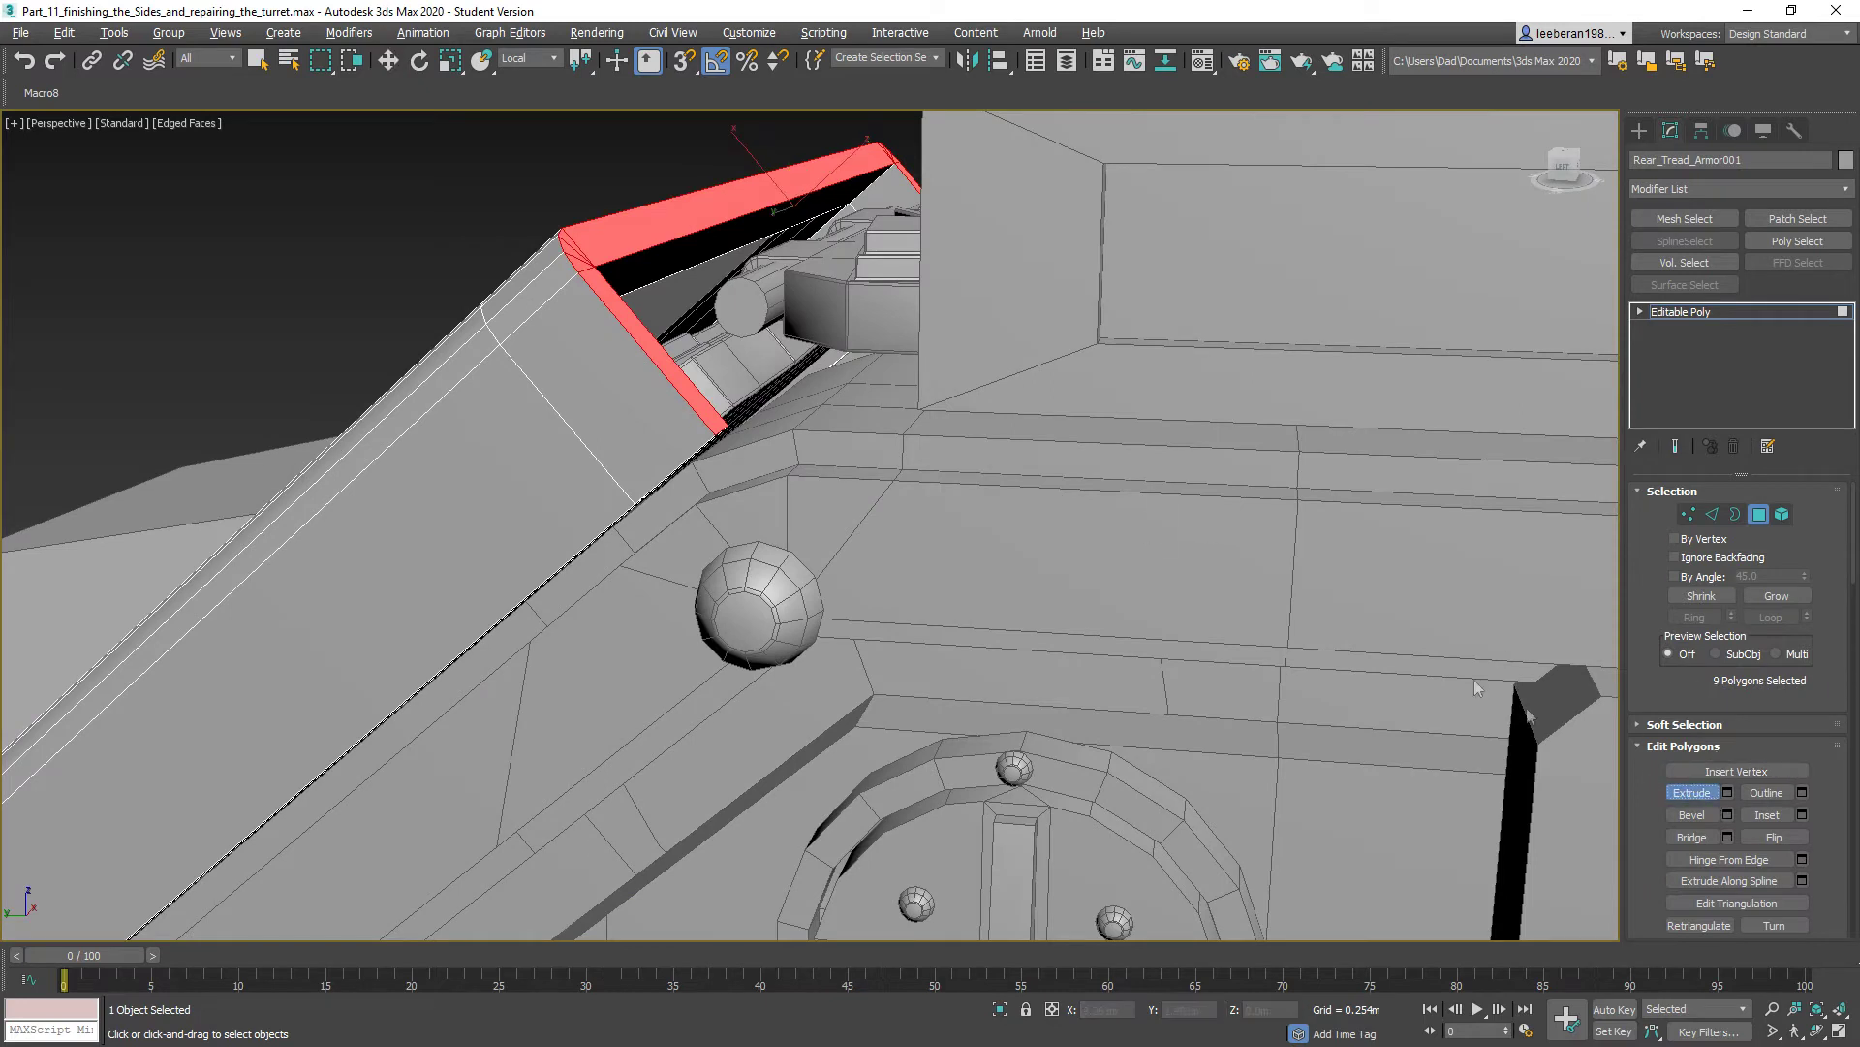
pyautogui.moveTo(711, 195); pyautogui.dragTo(774, 174)
pyautogui.scroll(5, 838, 304)
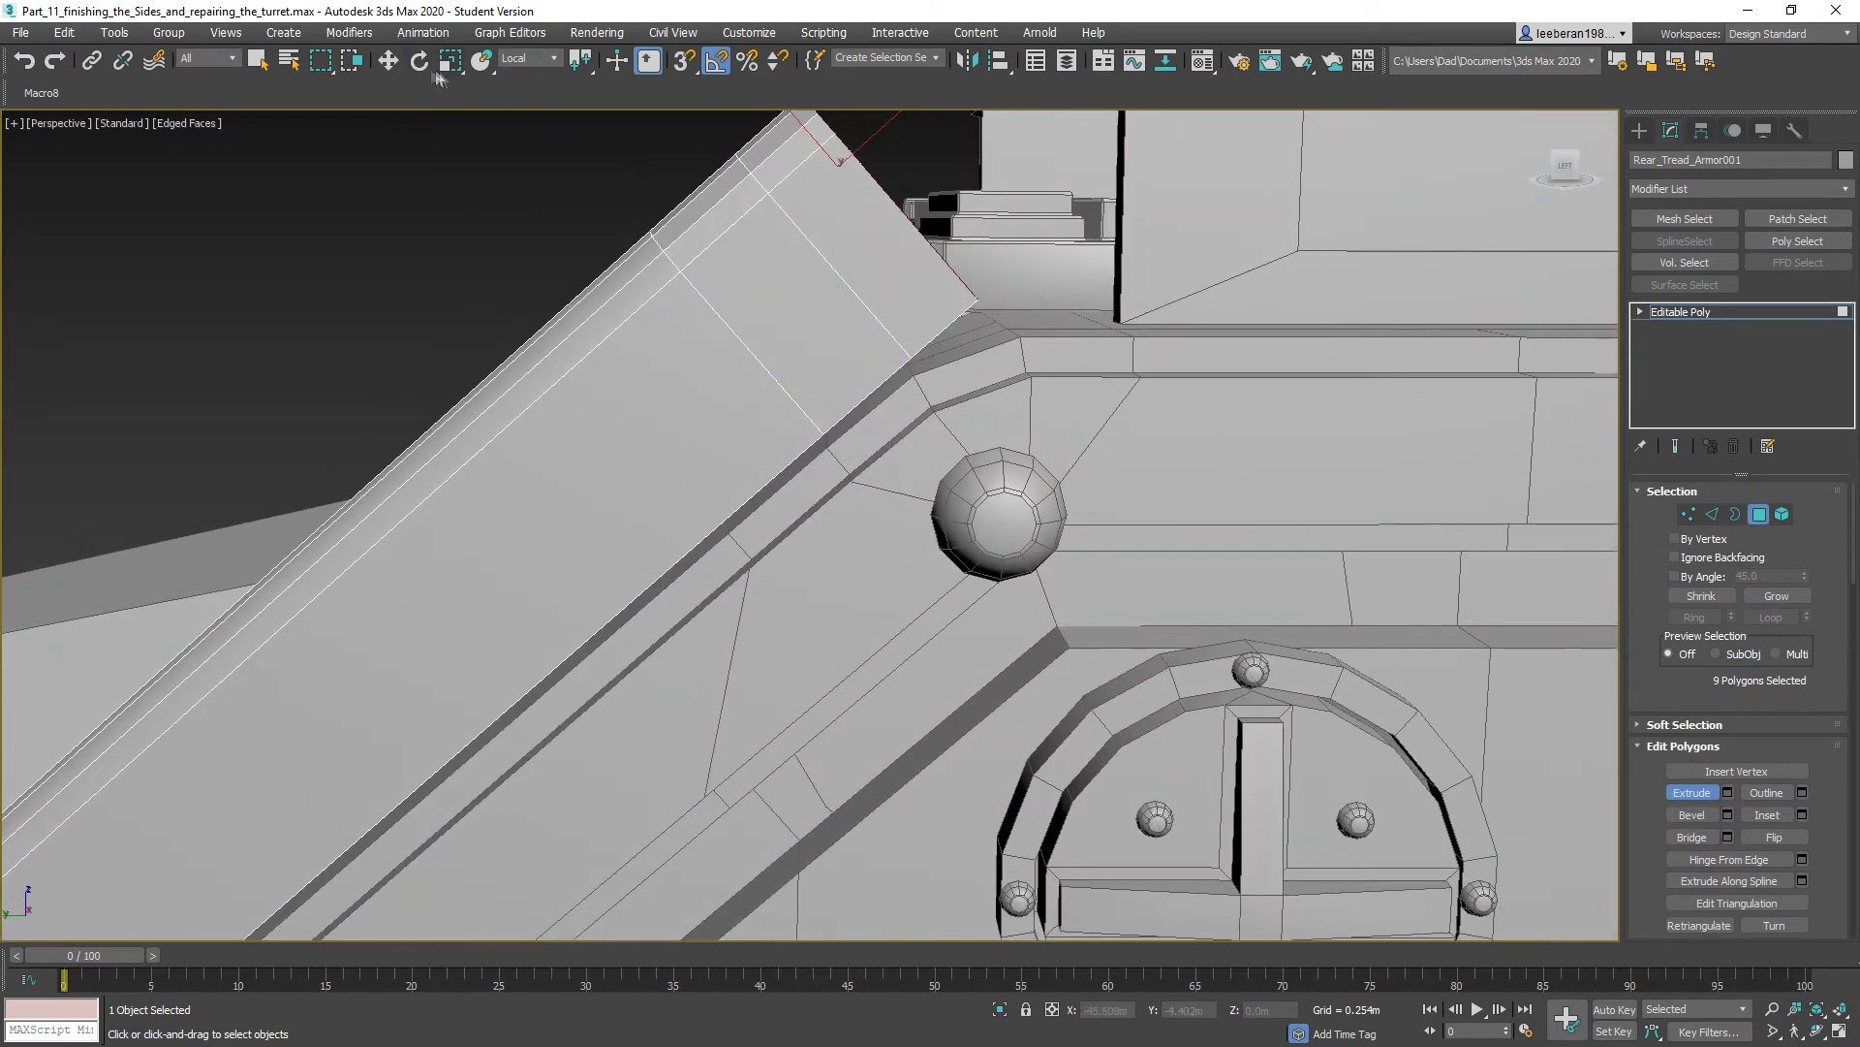
pyautogui.click(390, 62)
pyautogui.moveTo(780, 144); pyautogui.dragTo(828, 210, button='middle')
pyautogui.moveTo(832, 192); pyautogui.dragTo(847, 214)
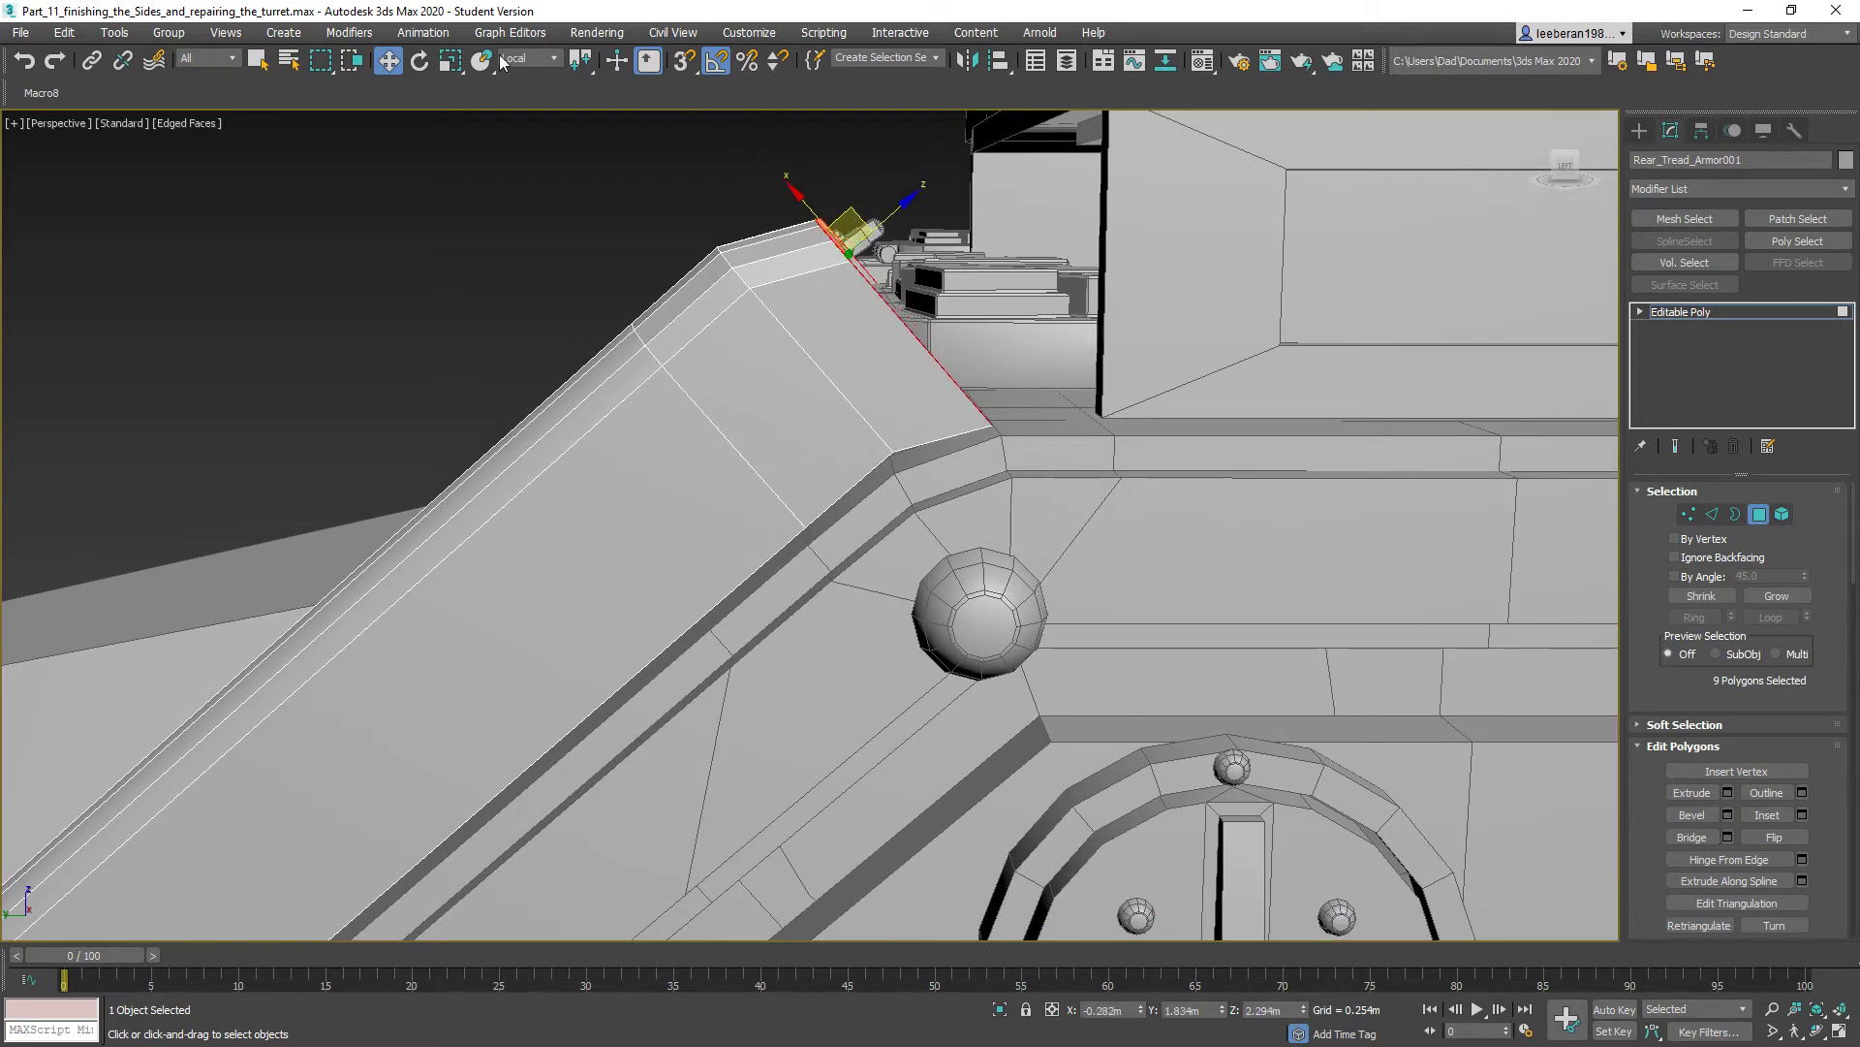
# - Rotate the end polygons 15 degrees about the View X axis and move them to about Y 1.802 m, Z 2.32 m
pyautogui.click(420, 62)
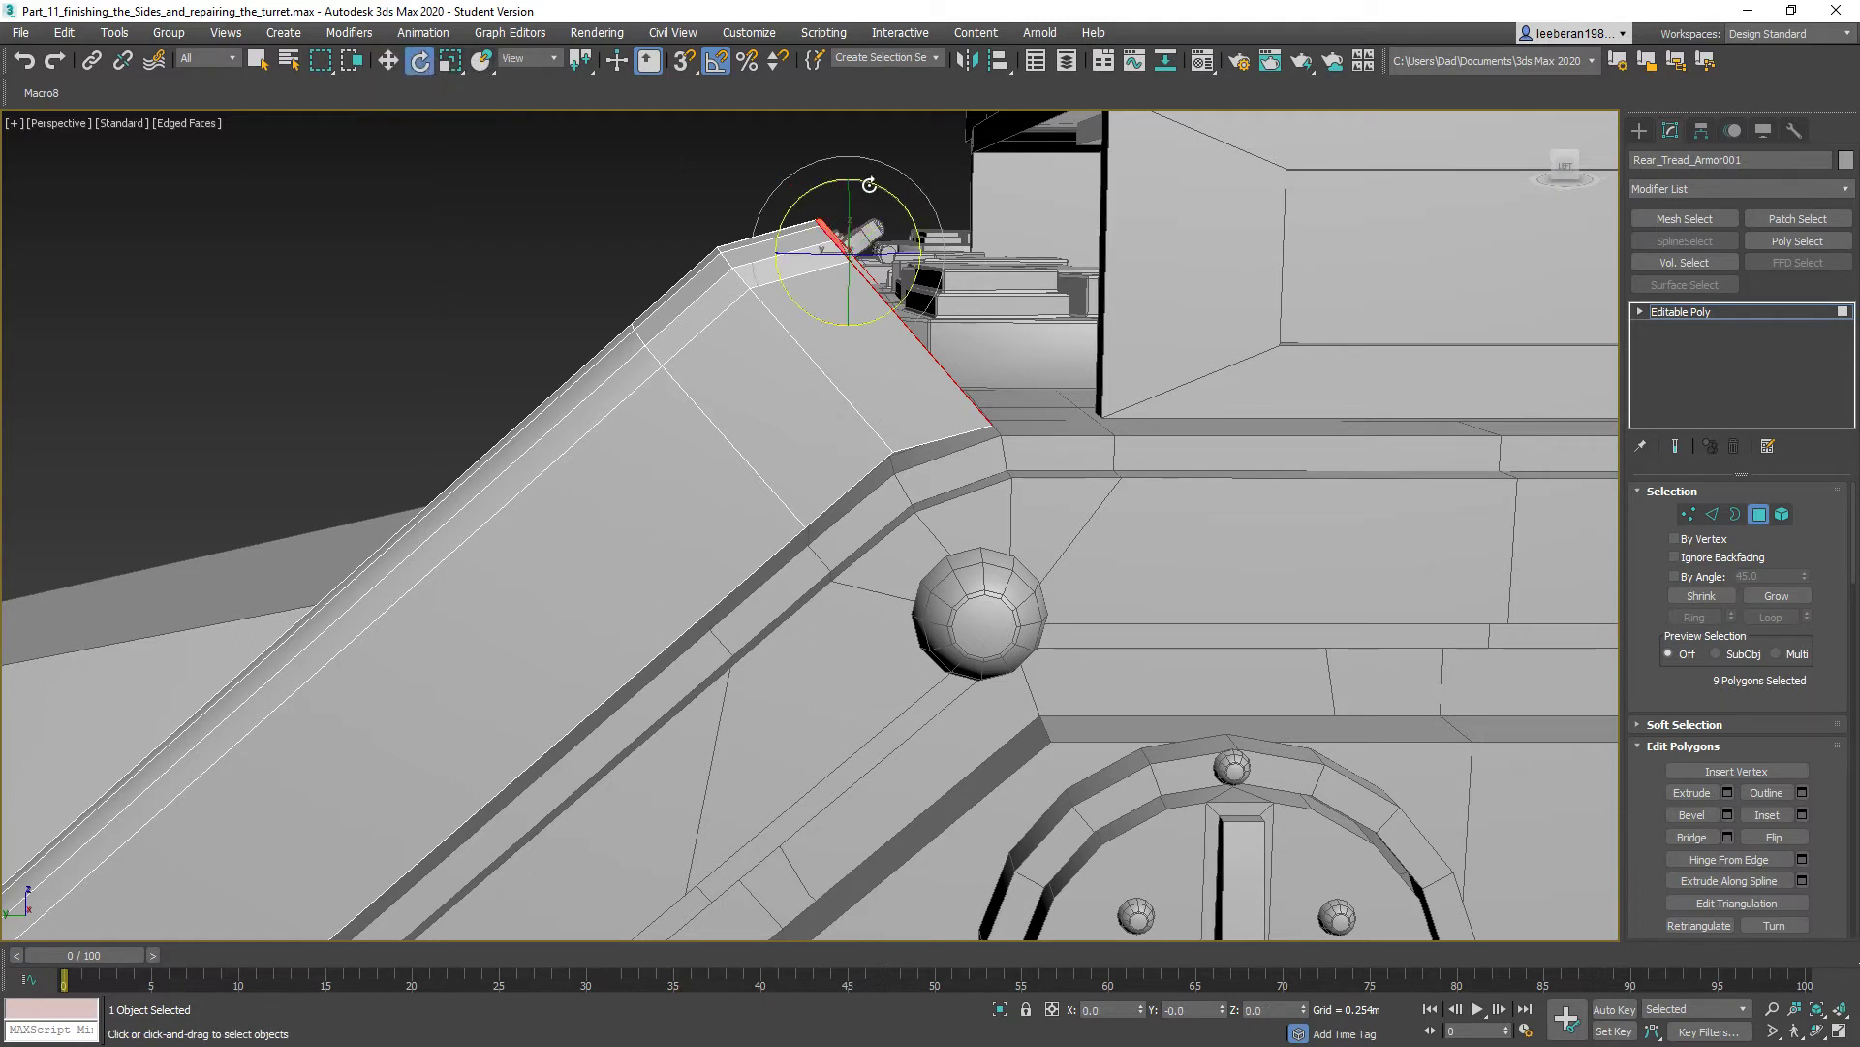
pyautogui.moveTo(869, 185)
pyautogui.mouseDown()
pyautogui.moveTo(900, 187)
pyautogui.moveTo(886, 177)
pyautogui.mouseUp()
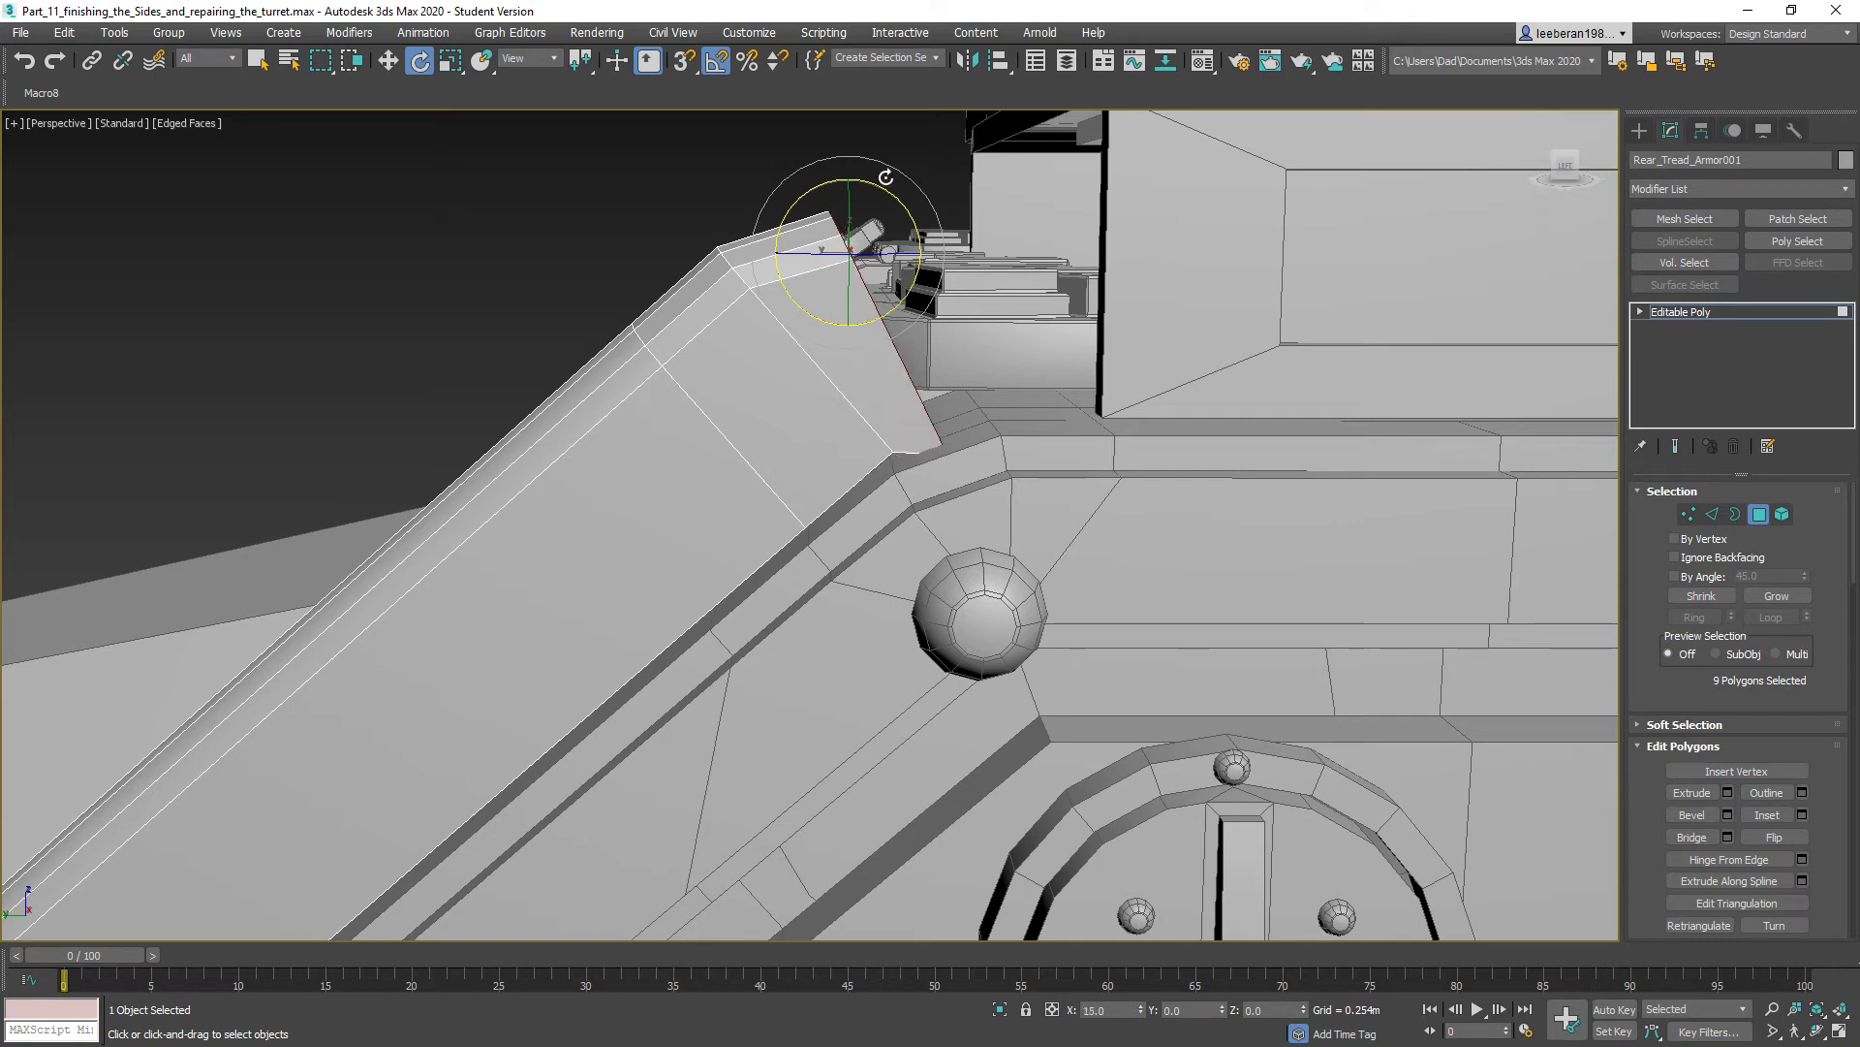
pyautogui.click(388, 61)
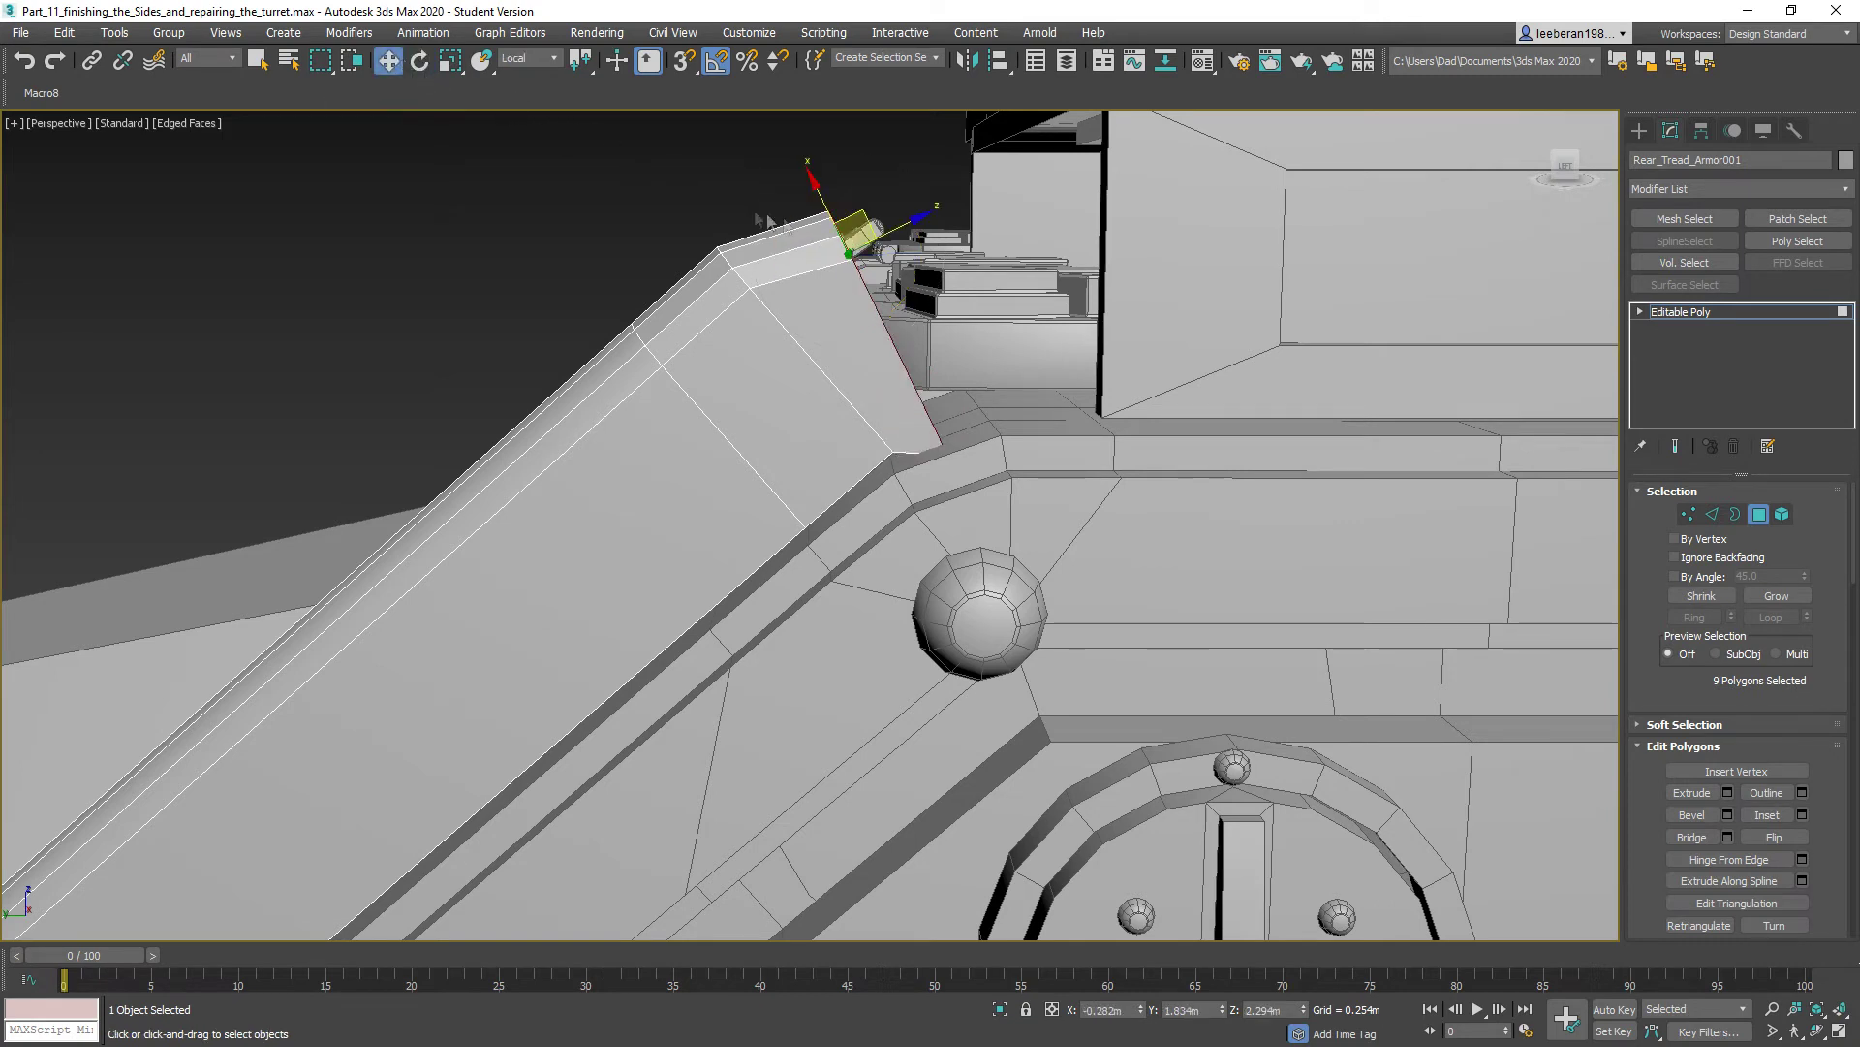
pyautogui.moveTo(864, 223); pyautogui.dragTo(892, 194)
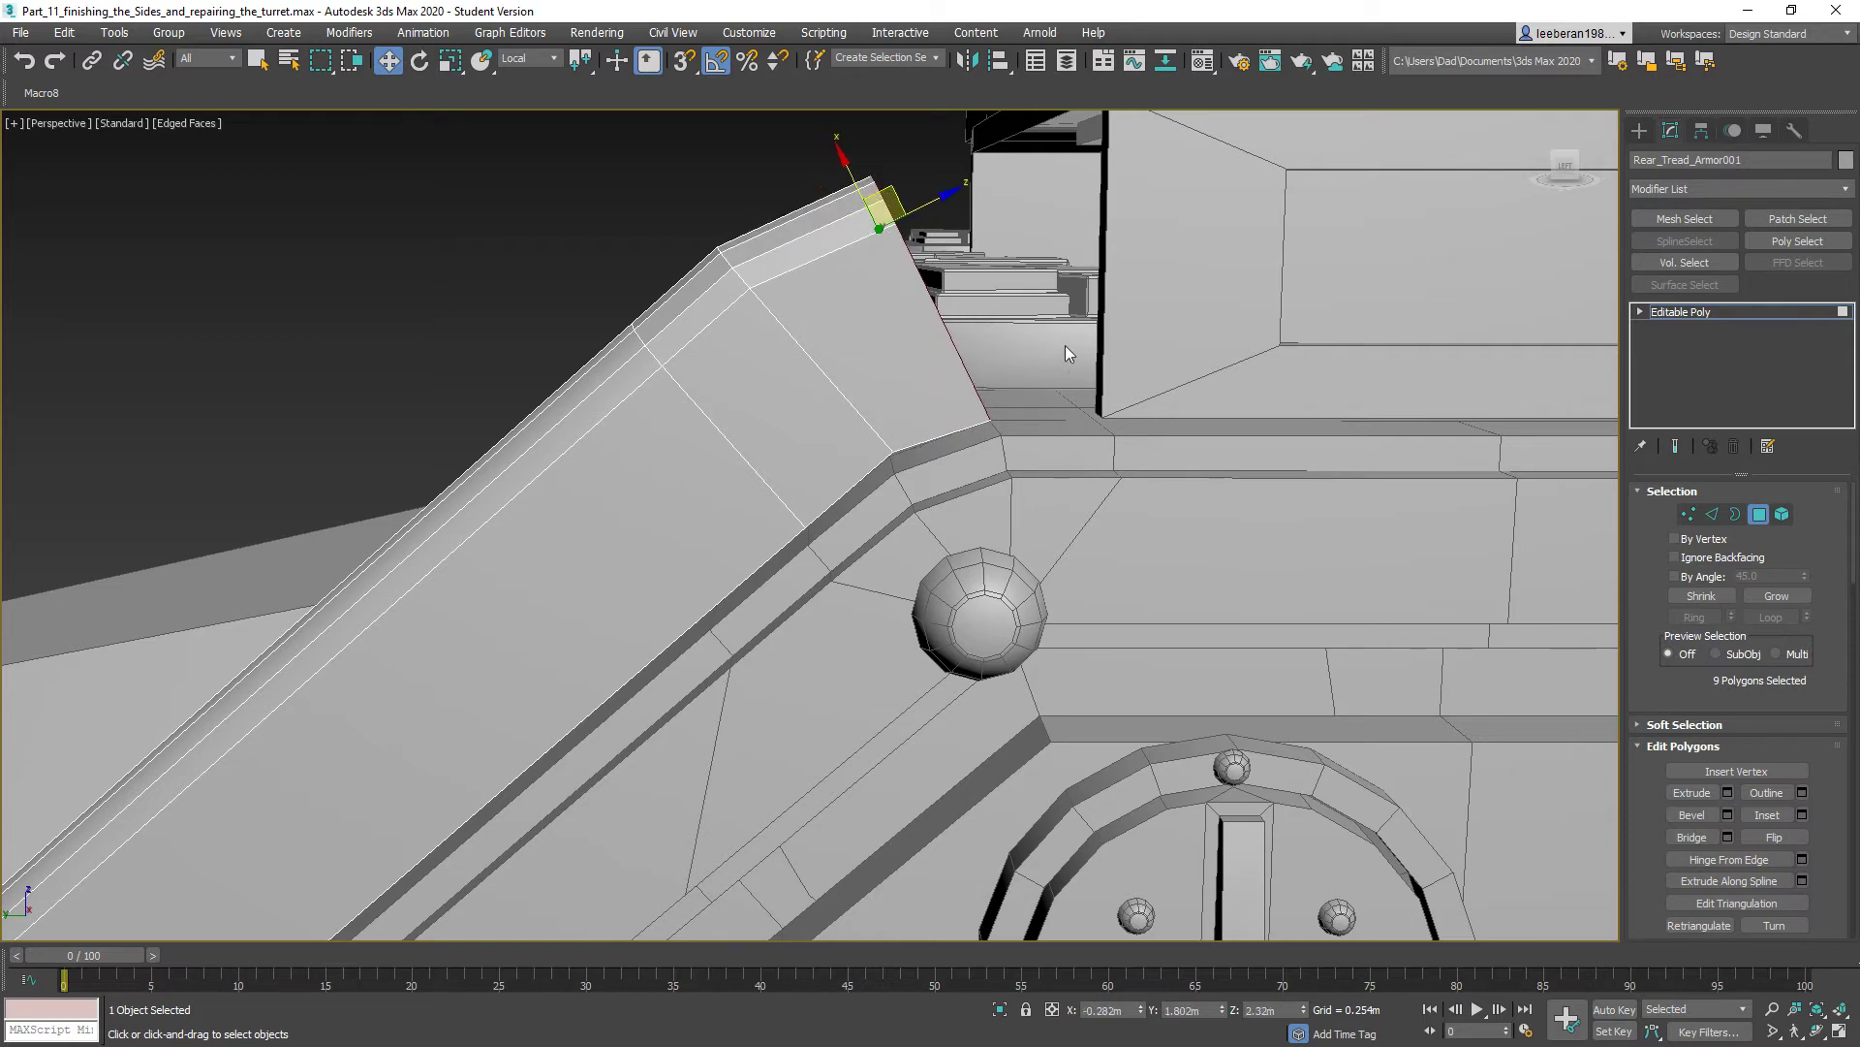
# - Extrude the end polygons into another short section and rotate them 25 degrees about the View X axis so the end stands vertical
pyautogui.keyDown('alt'); pyautogui.moveTo(1066, 345); pyautogui.dragTo(1055, 347, button='middle'); pyautogui.keyUp('alt')
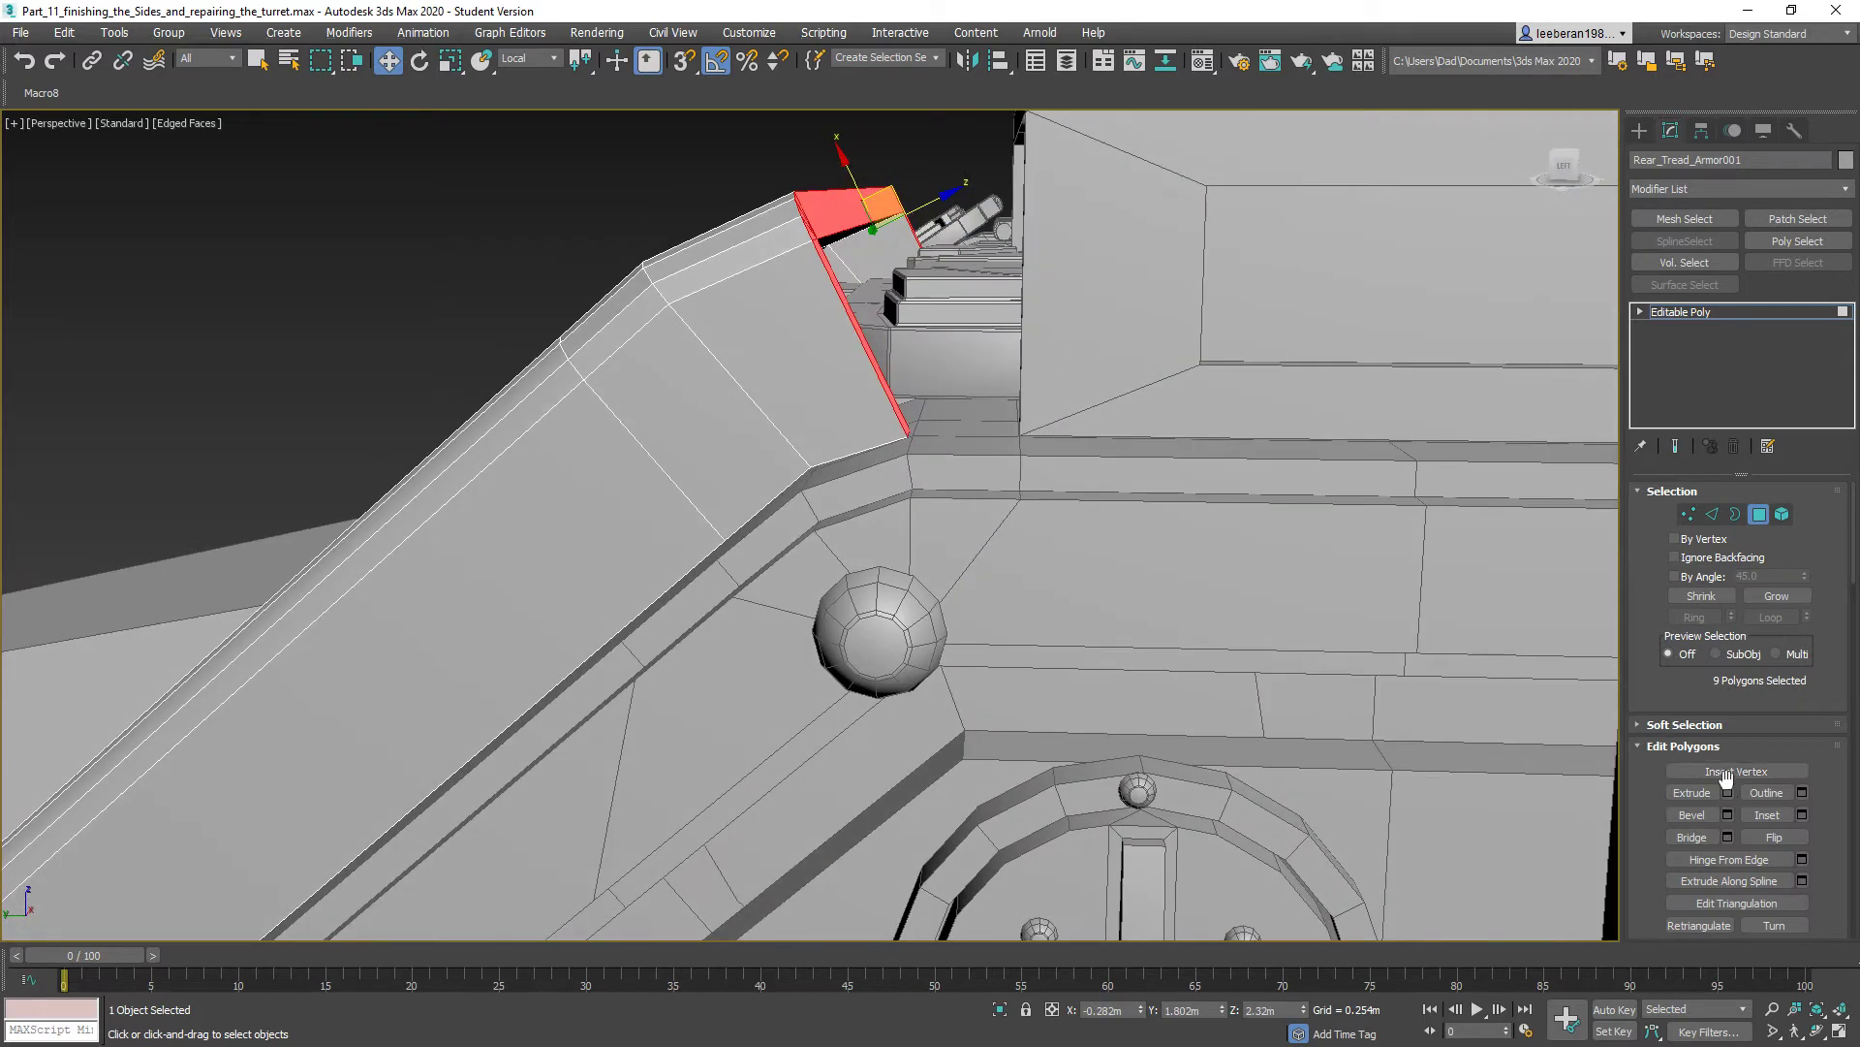
pyautogui.click(1692, 792)
pyautogui.moveTo(835, 194); pyautogui.dragTo(866, 183)
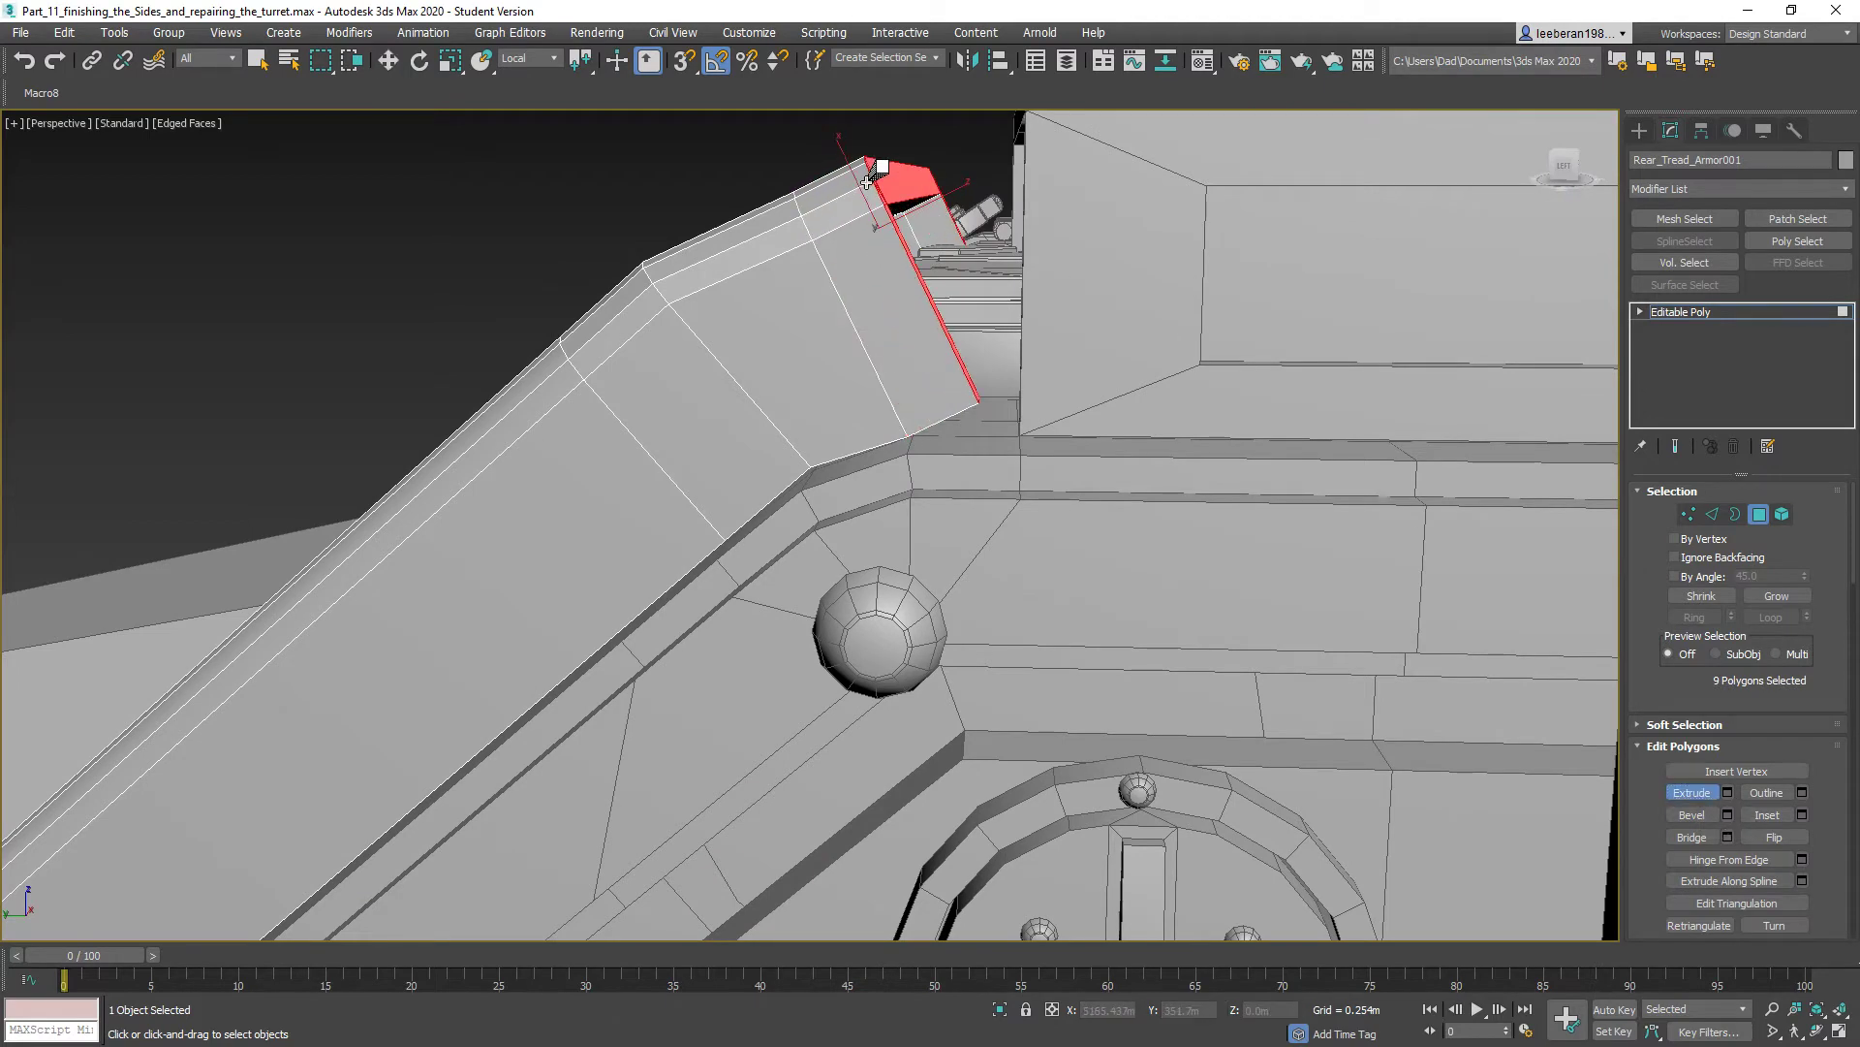
pyautogui.keyDown('alt'); pyautogui.moveTo(758, 250); pyautogui.dragTo(776, 249, button='middle'); pyautogui.keyUp('alt')
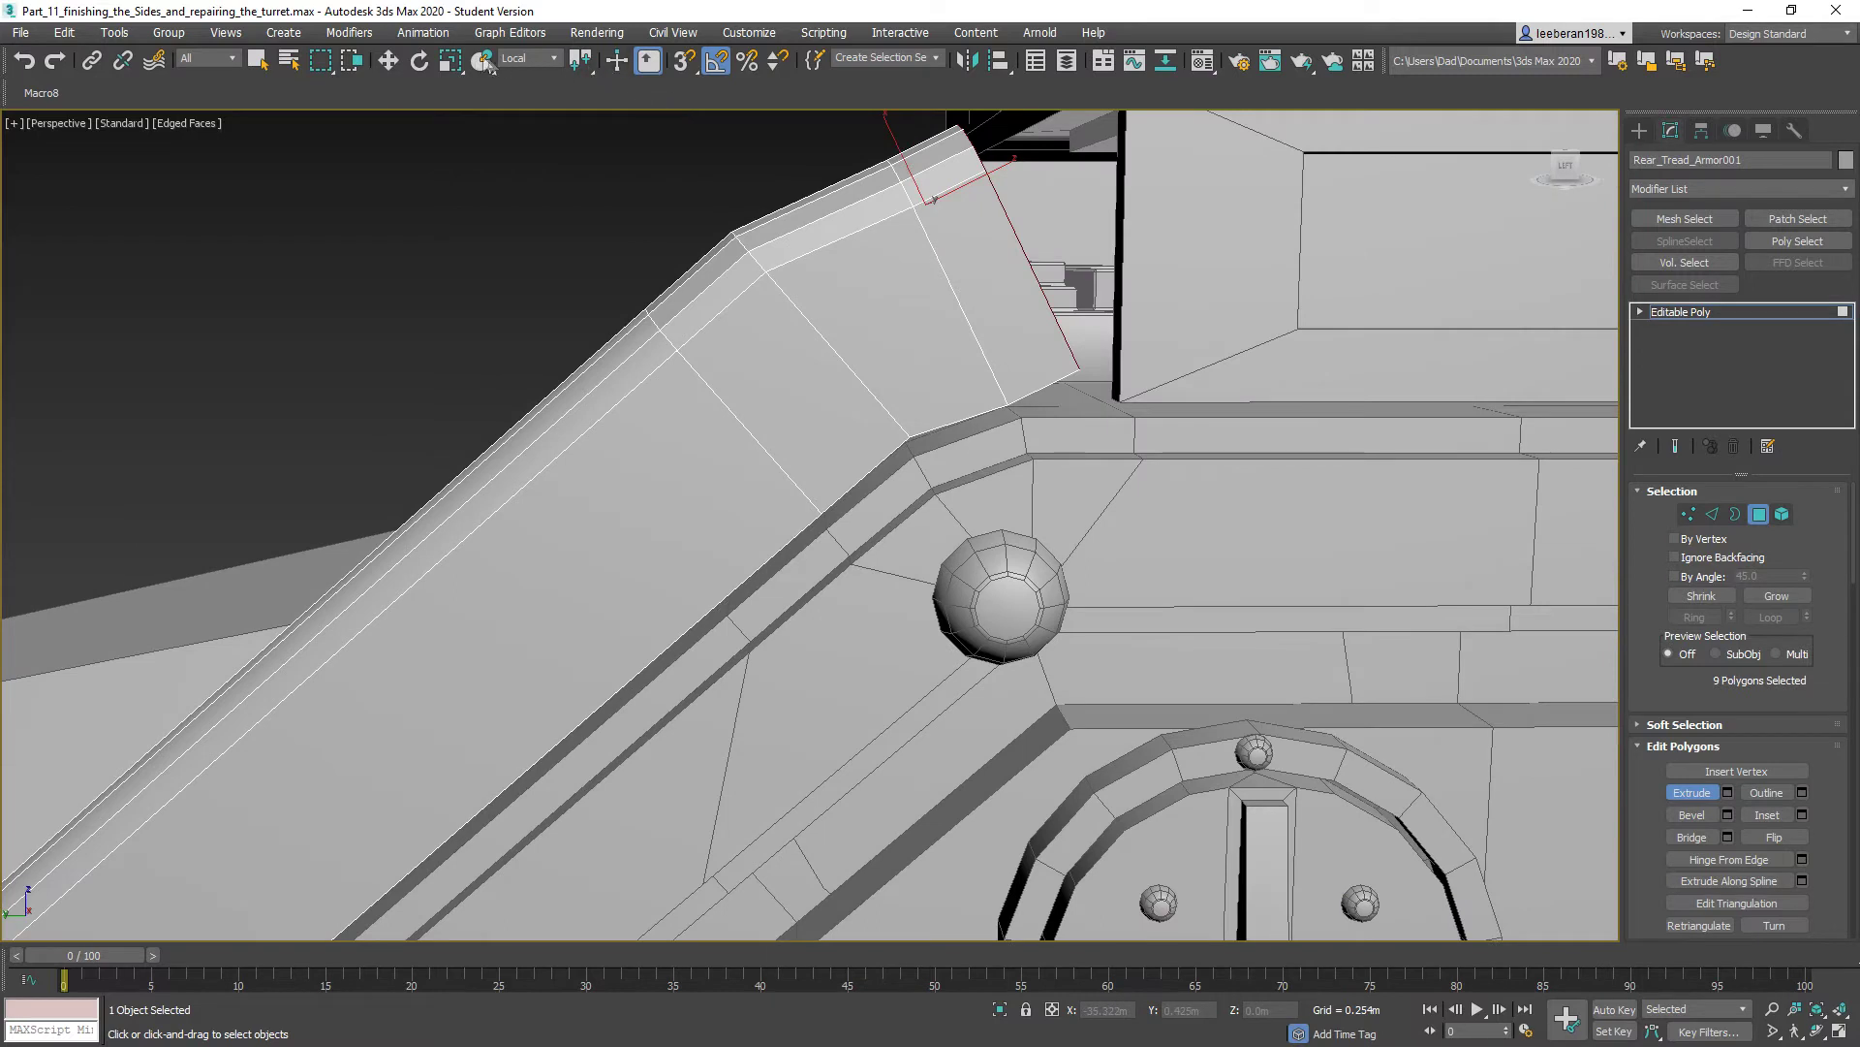
pyautogui.click(420, 60)
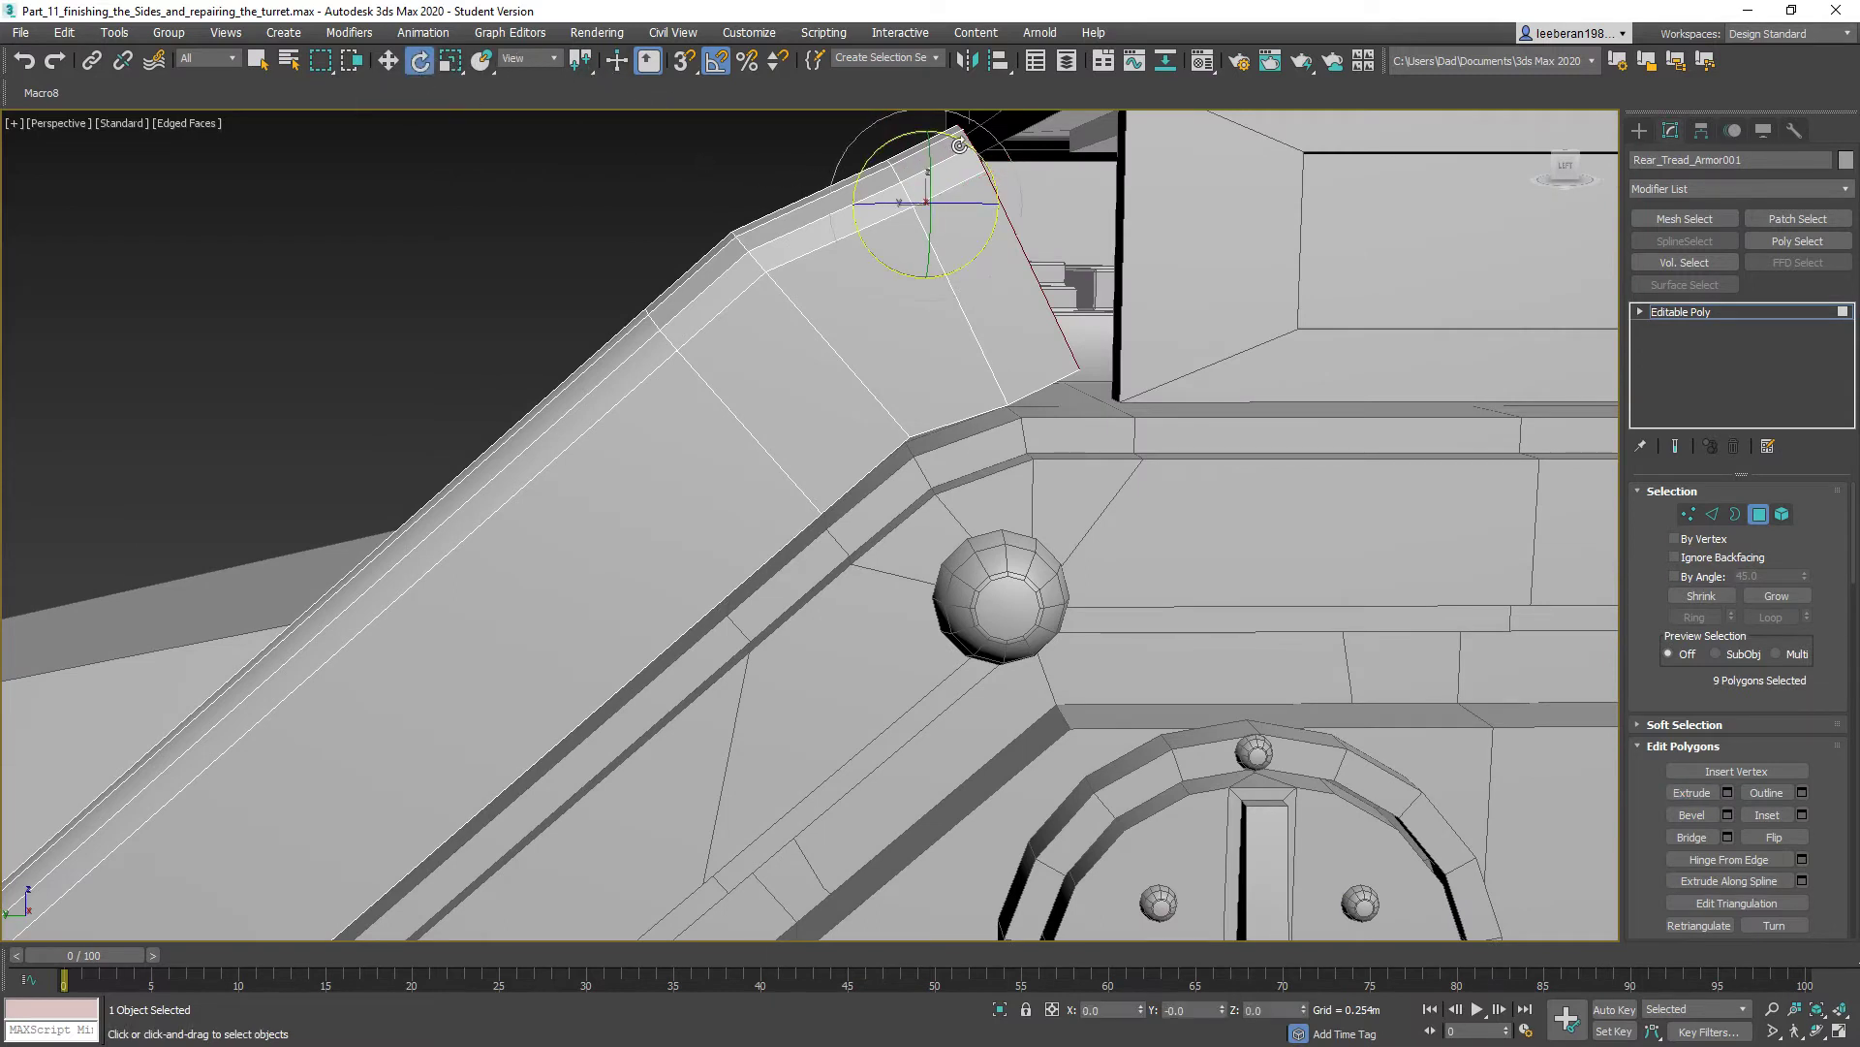
pyautogui.moveTo(962, 132); pyautogui.dragTo(977, 152)
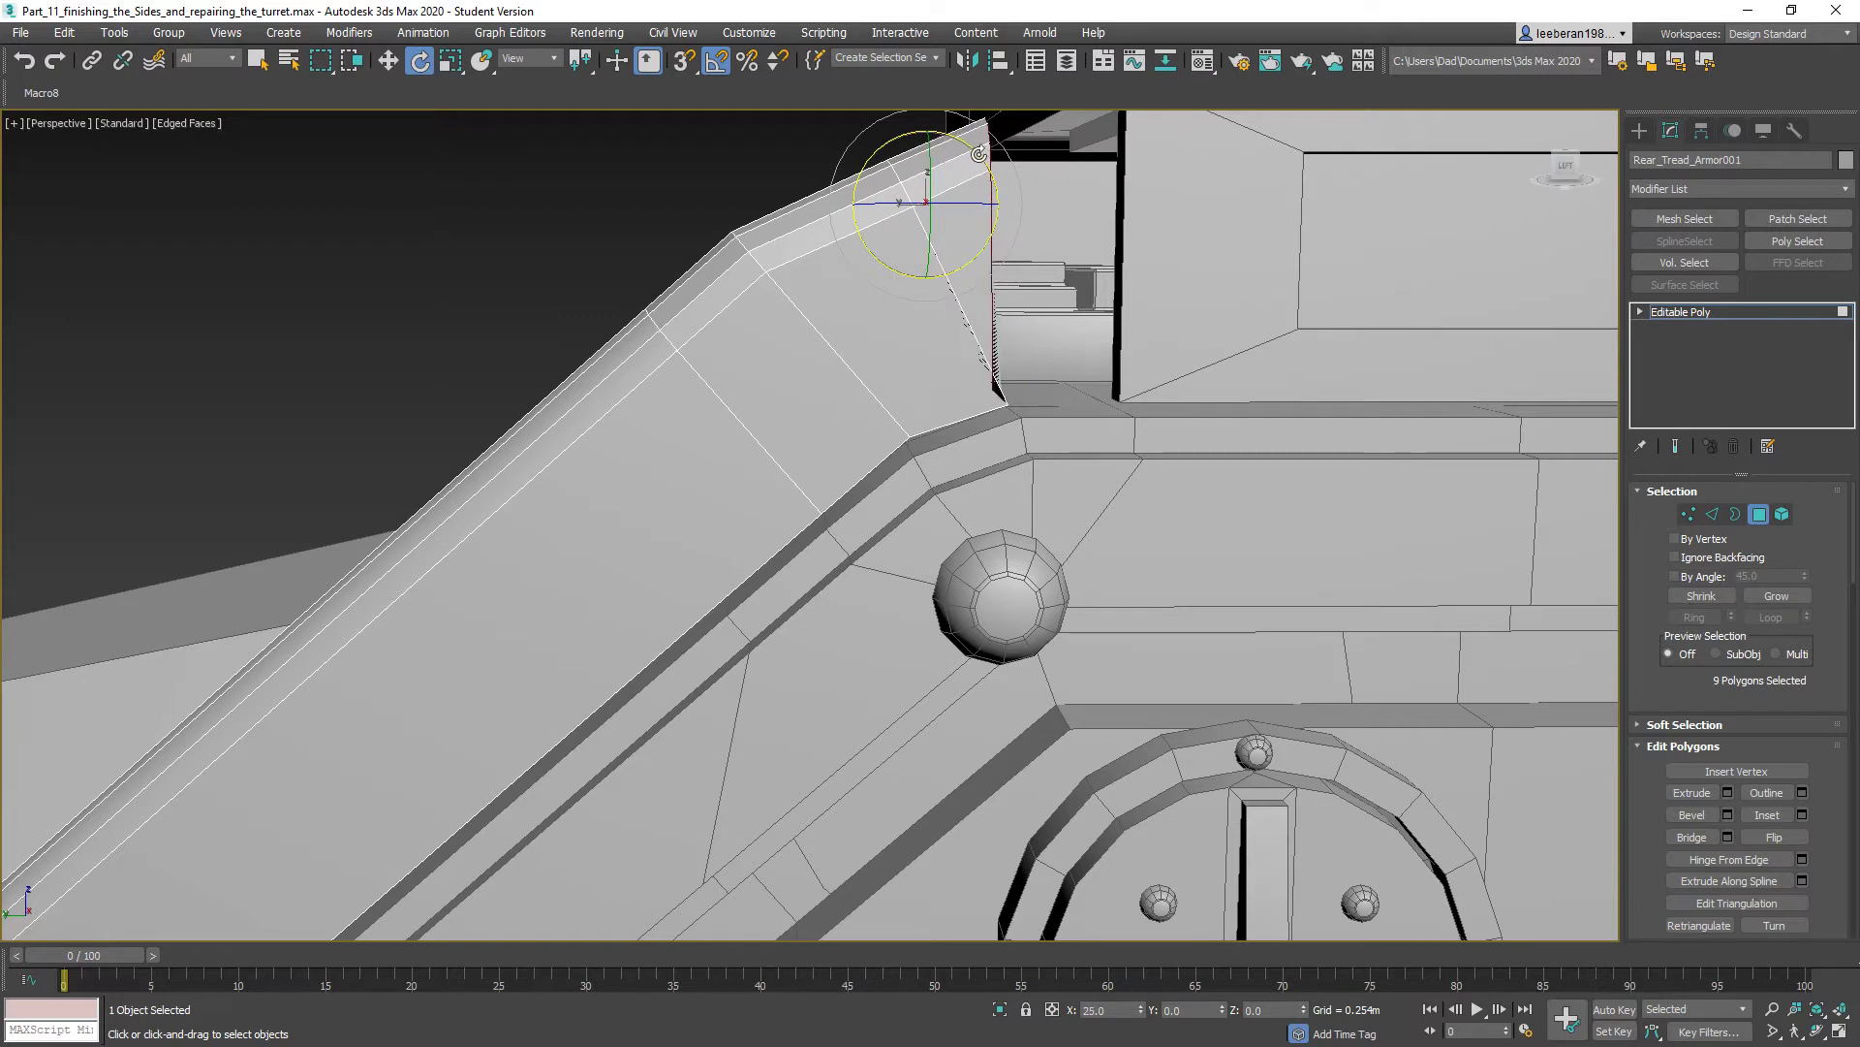
# - Move the vertical end polygons to about Y 1.67 m, Z 2.339 m, close to the upper tread armor, and leave polygon editing
pyautogui.click(388, 61)
pyautogui.click(962, 178)
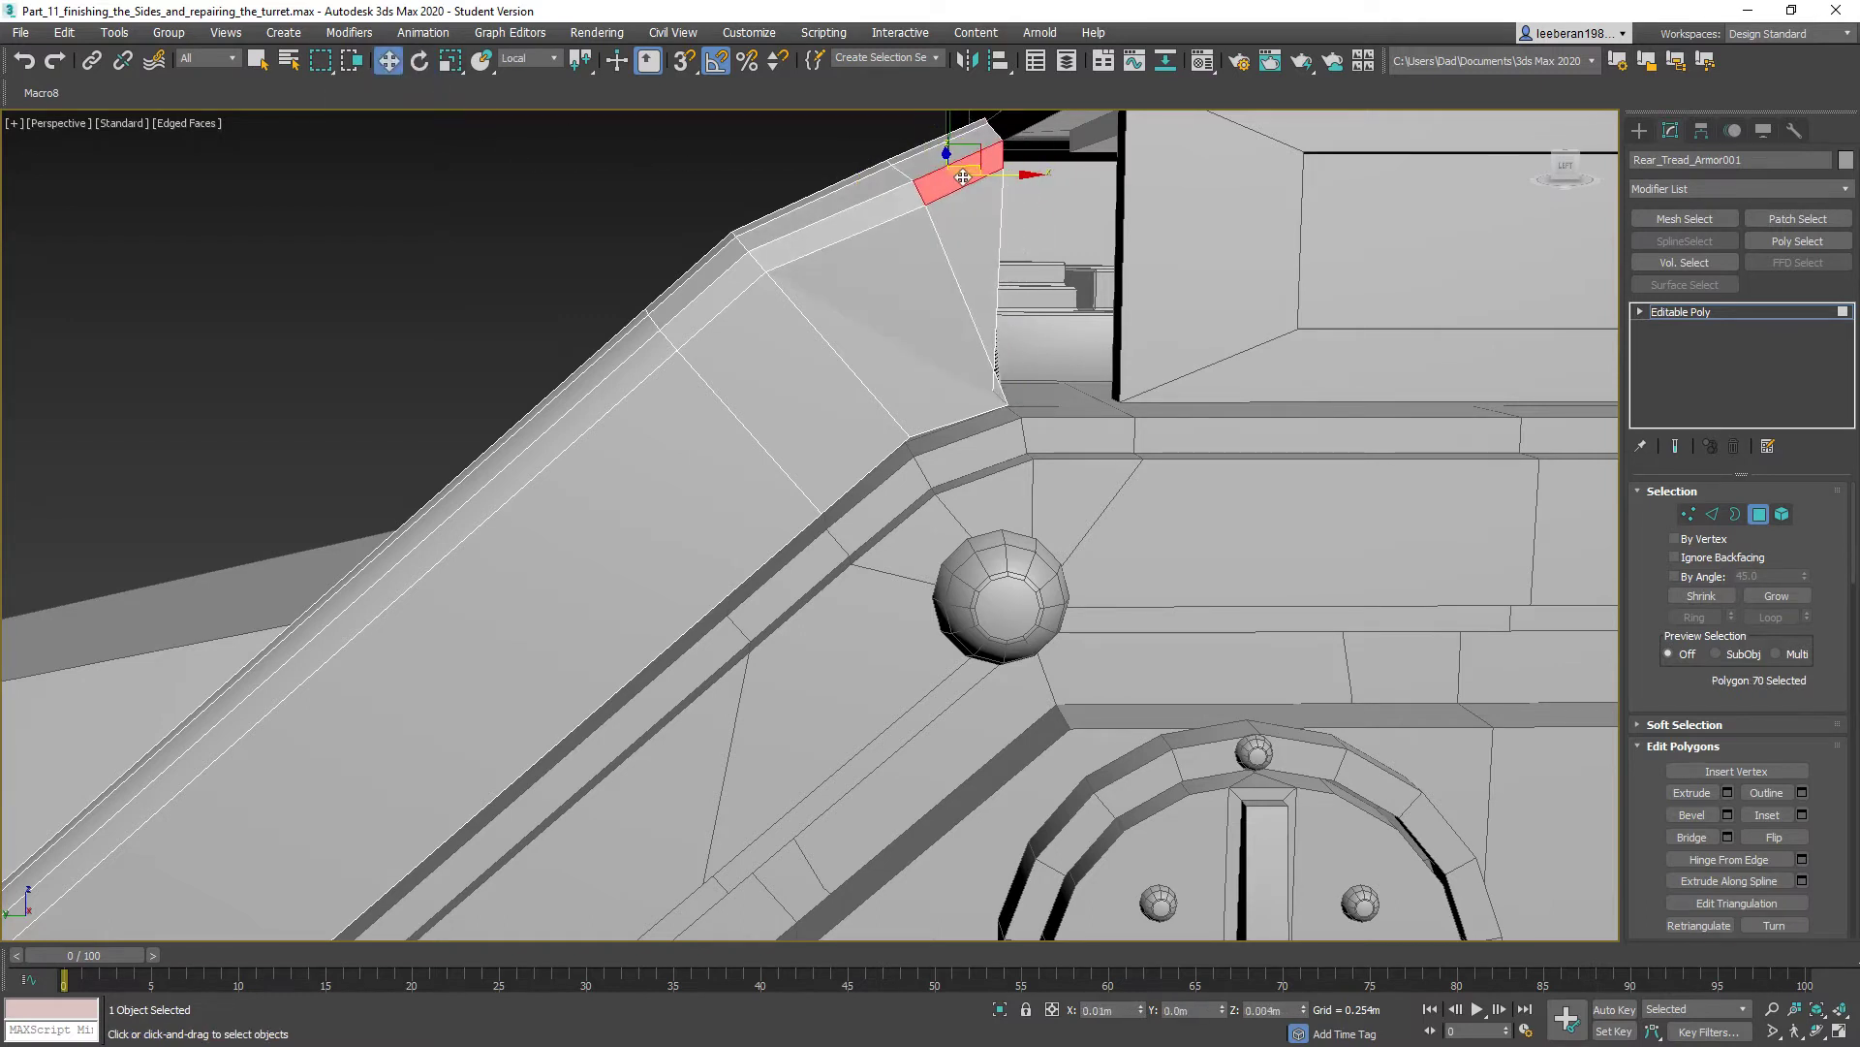
pyautogui.hotkey('ctrl', 'z')
pyautogui.hotkey('ctrl', 'z')
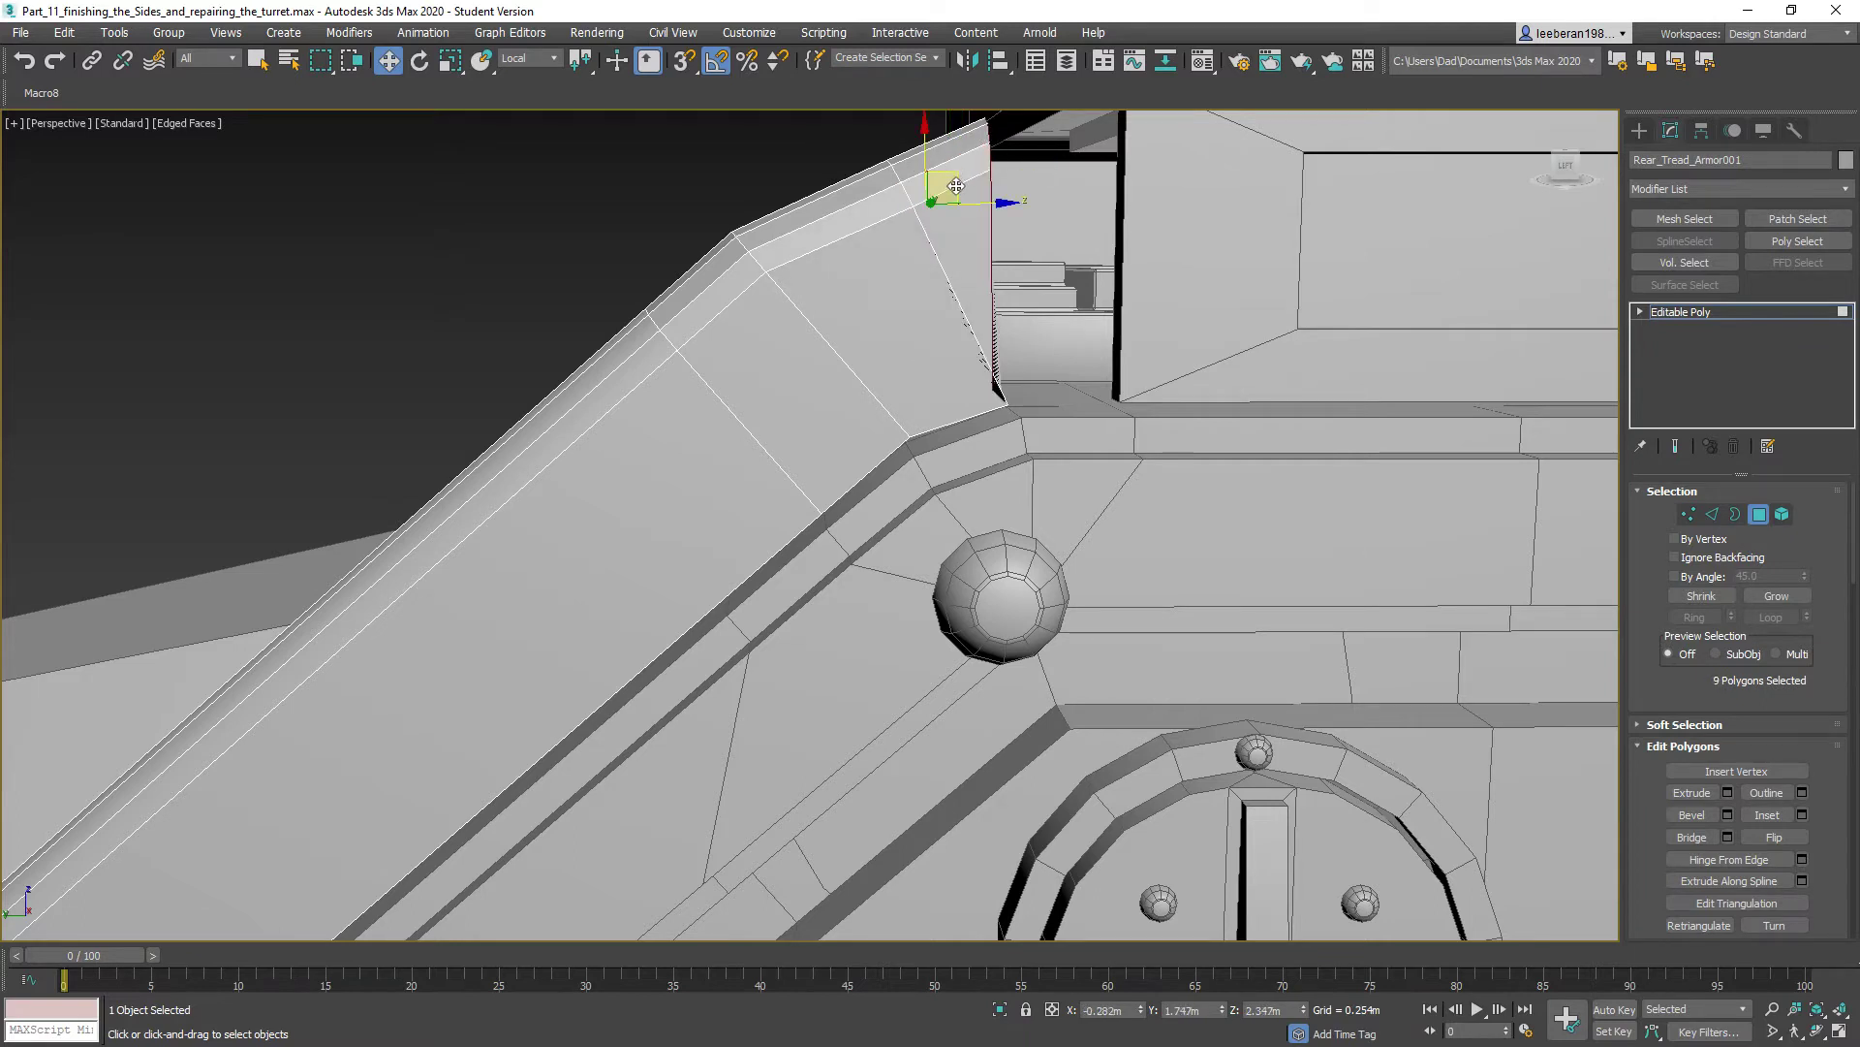
pyautogui.moveTo(957, 186); pyautogui.dragTo(1026, 190)
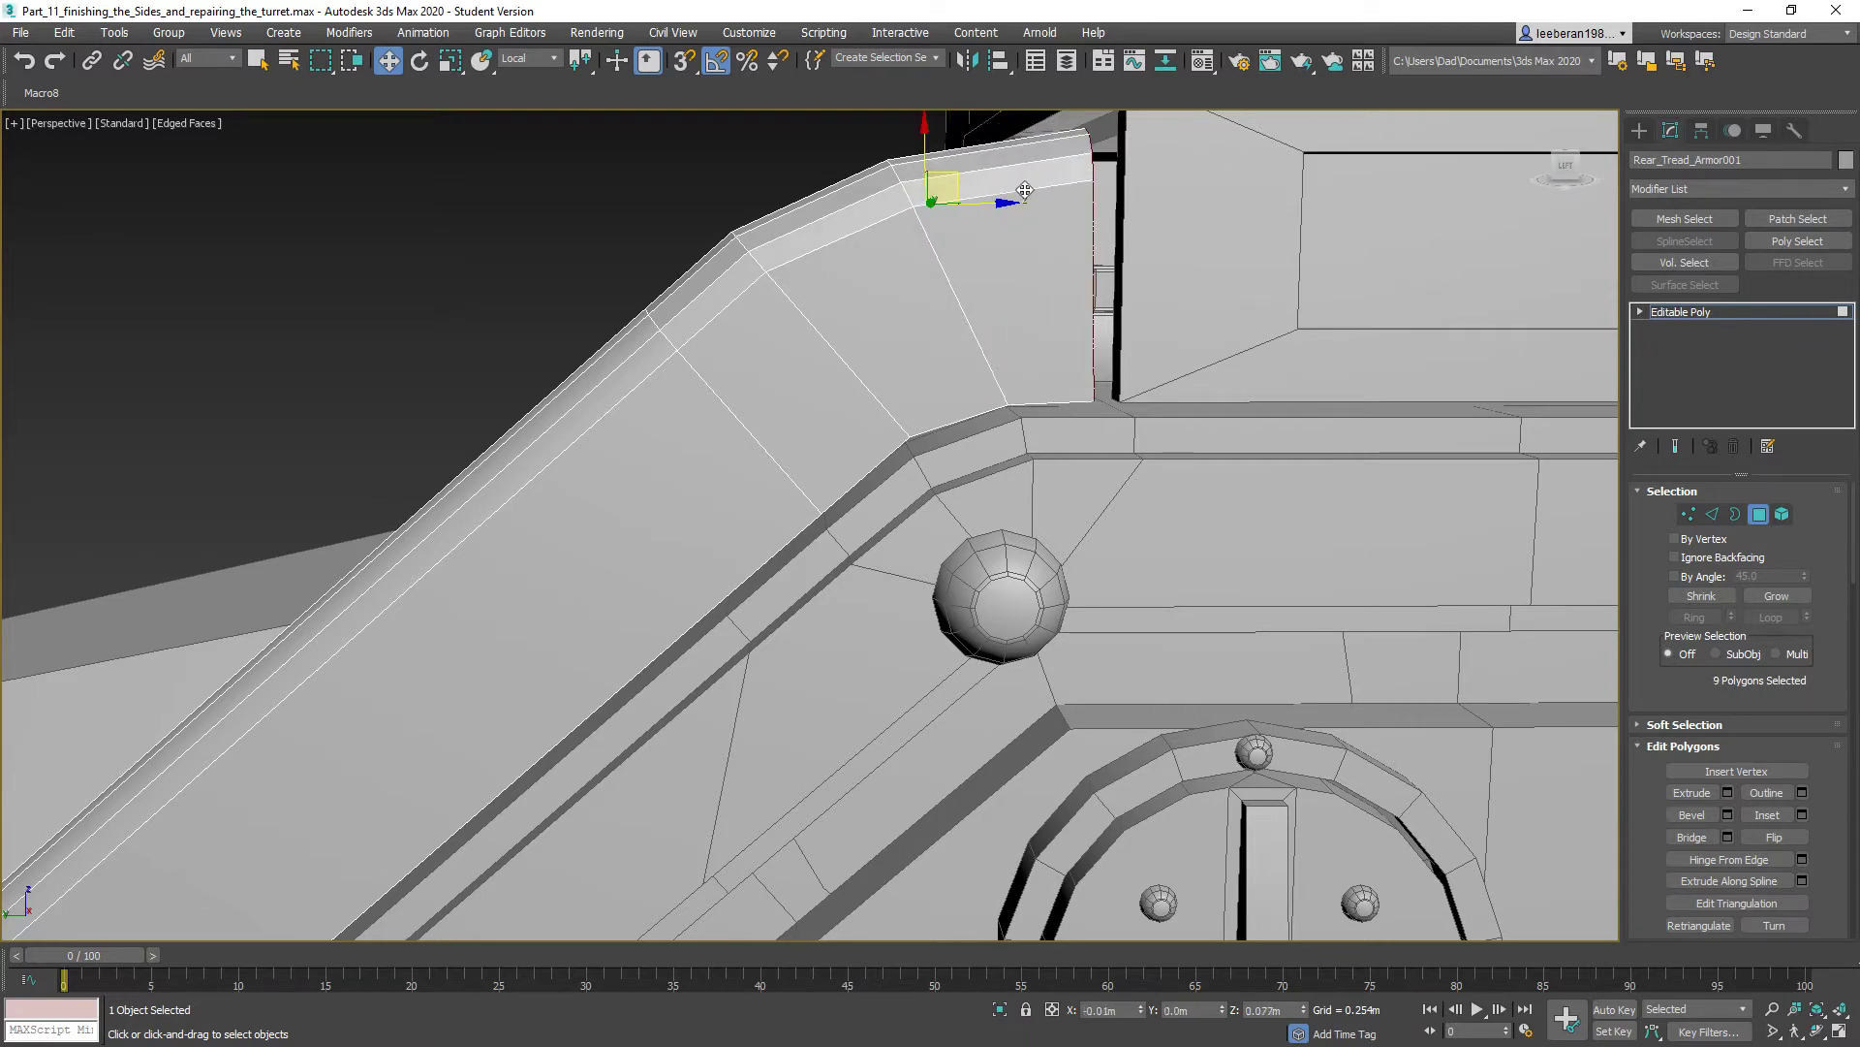
pyautogui.keyDown('alt'); pyautogui.moveTo(992, 245); pyautogui.dragTo(1108, 329, button='middle'); pyautogui.keyUp('alt')
pyautogui.scroll(-4, 1108, 328)
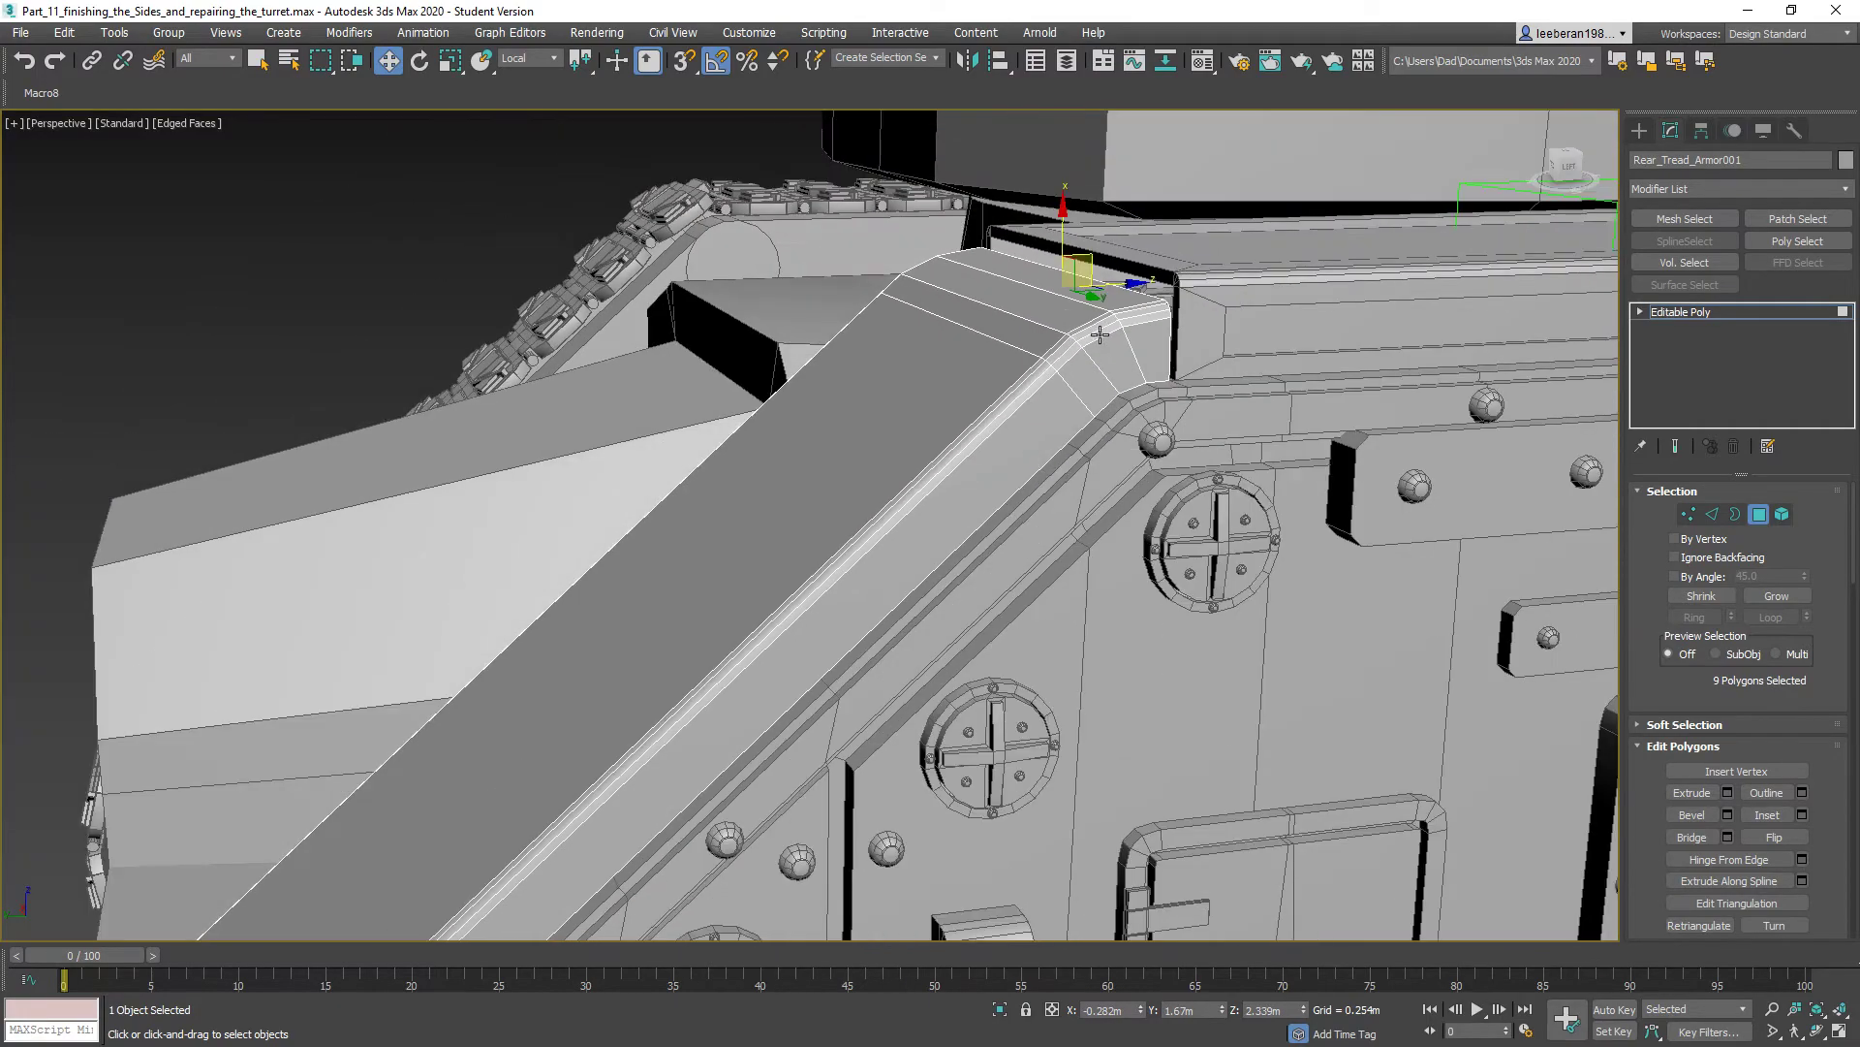
pyautogui.keyDown('alt'); pyautogui.moveTo(1189, 478); pyautogui.dragTo(1106, 378, button='middle'); pyautogui.keyUp('alt')
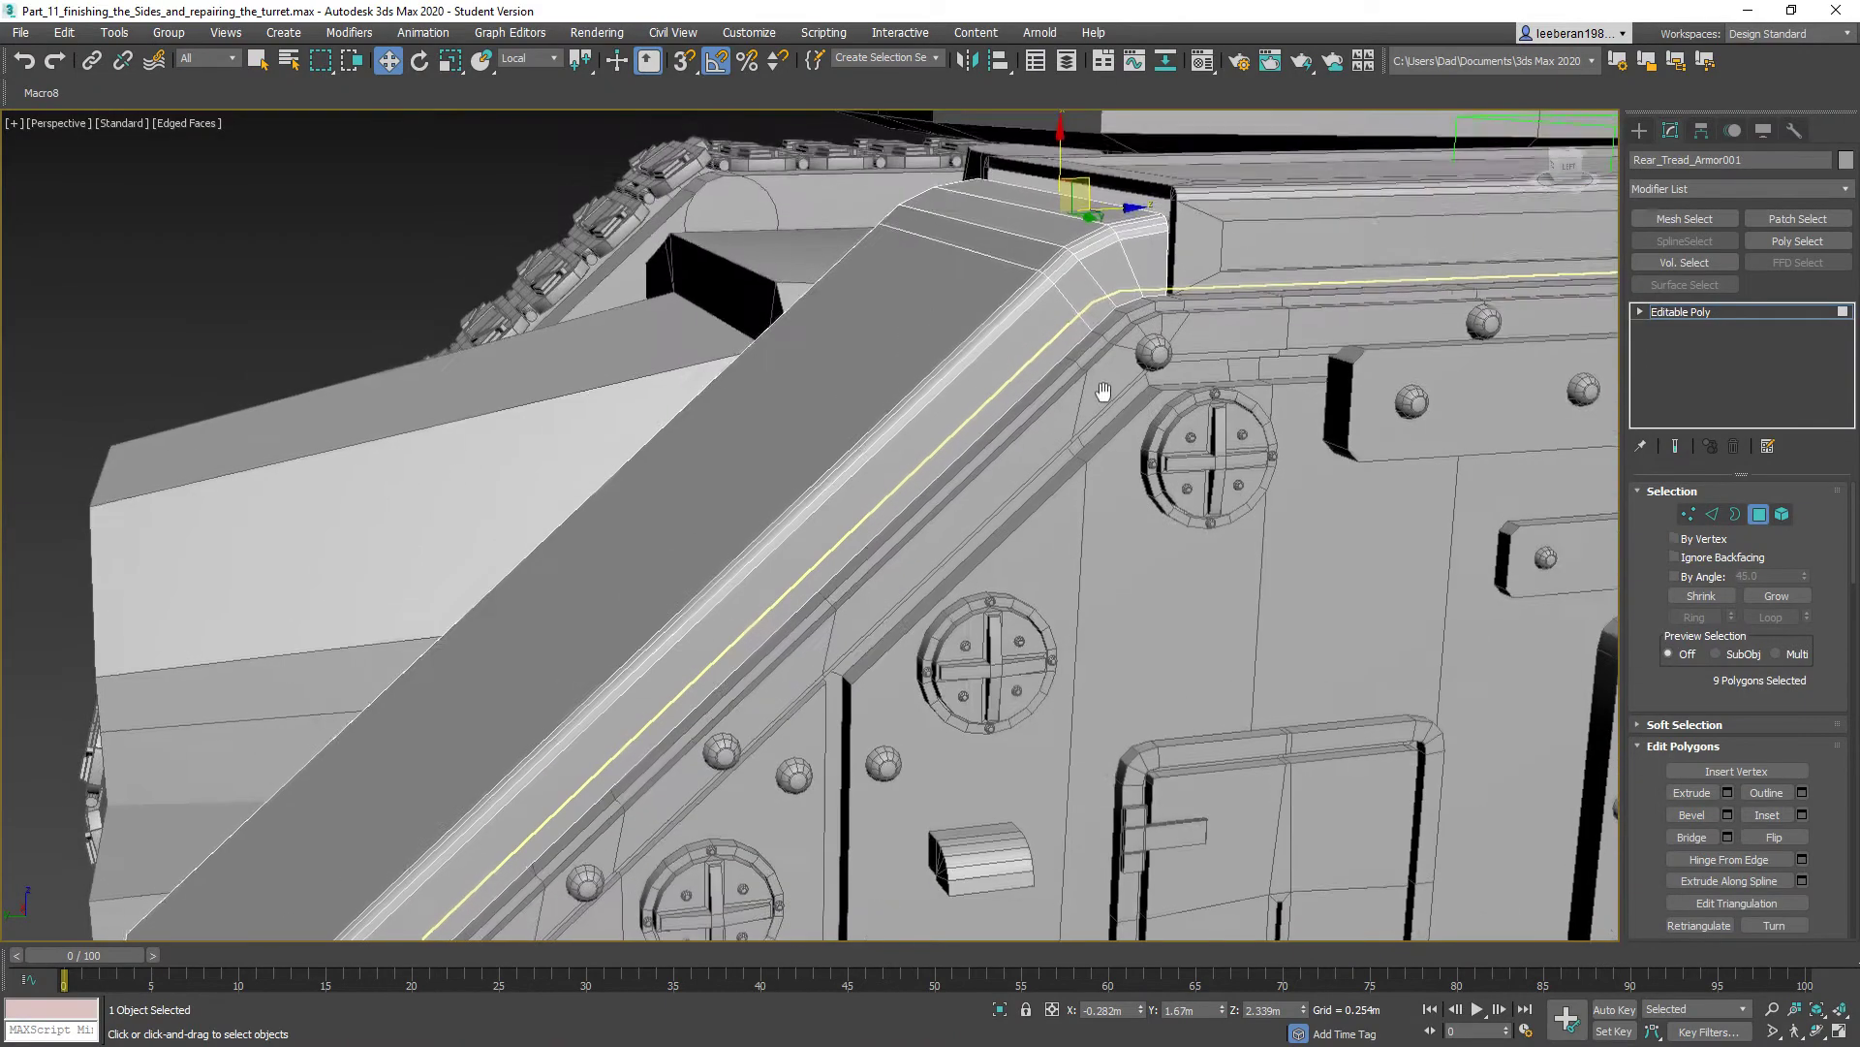
pyautogui.click(1763, 516)
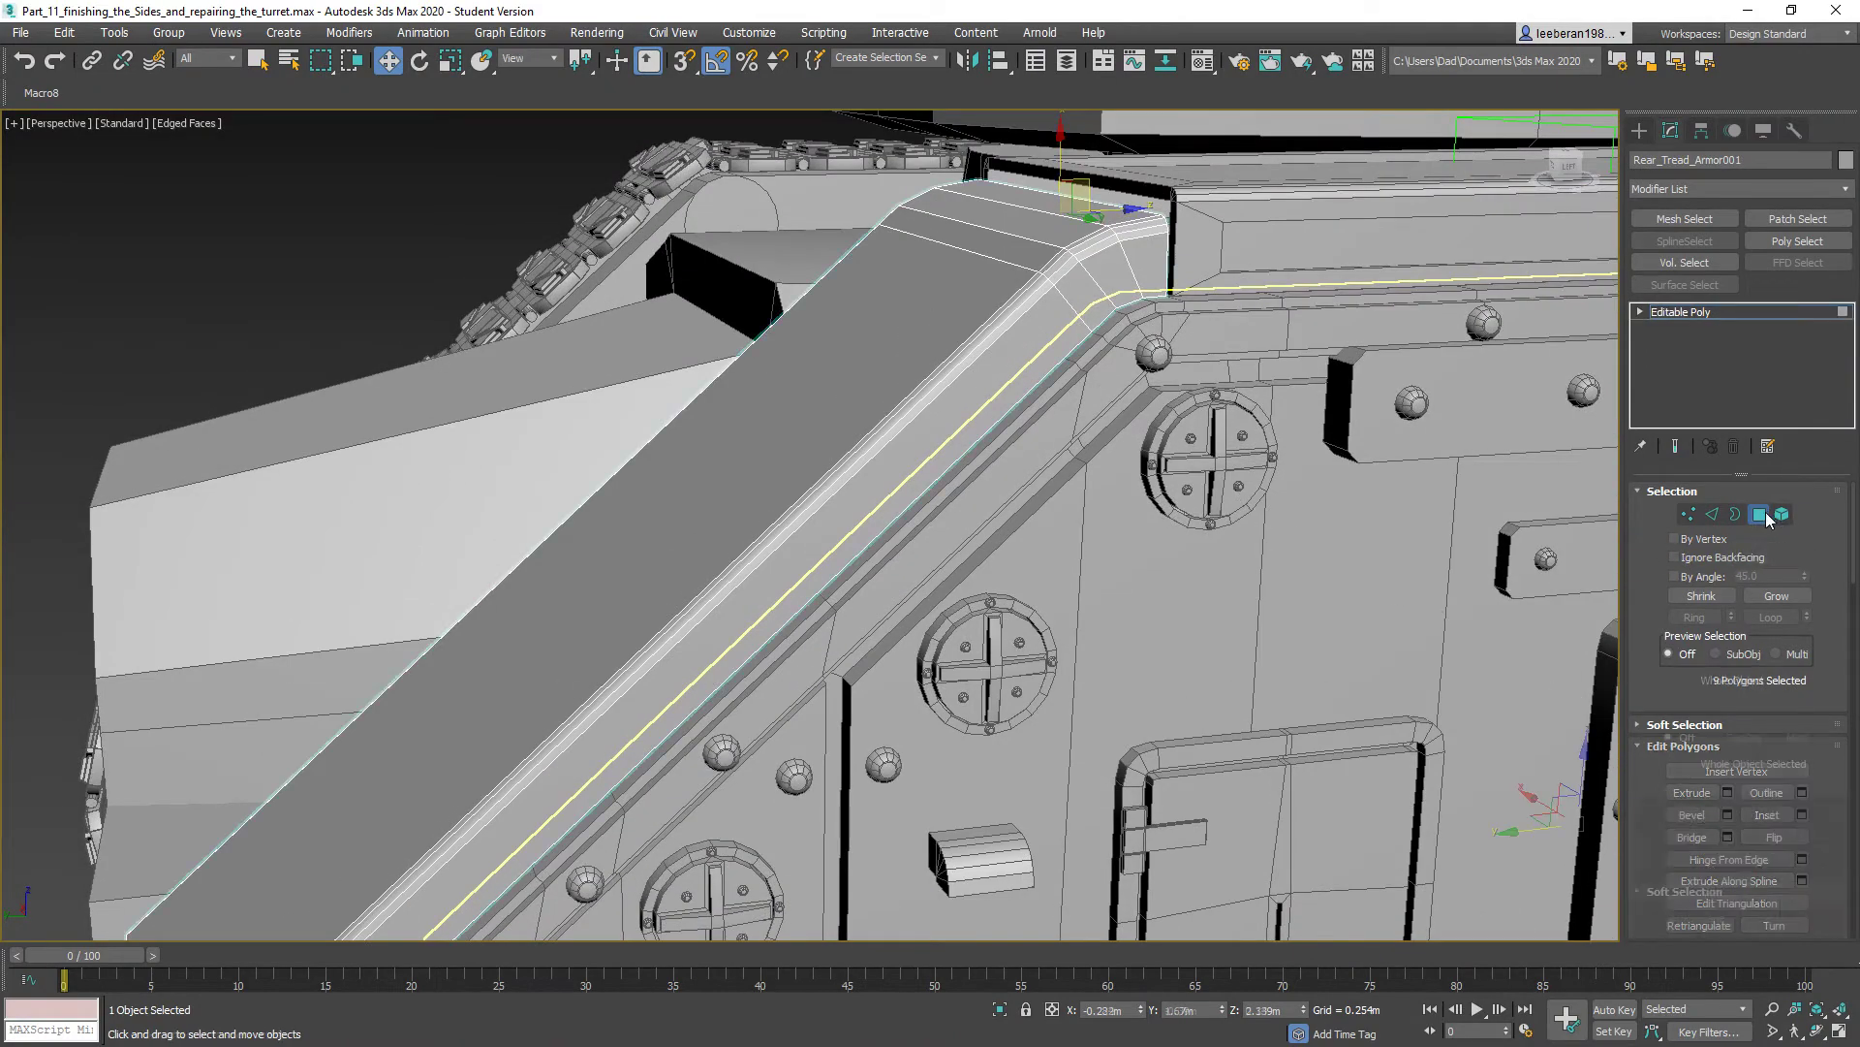
pyautogui.keyDown('alt'); pyautogui.moveTo(1141, 426); pyautogui.dragTo(916, 333, button='middle'); pyautogui.keyUp('alt')
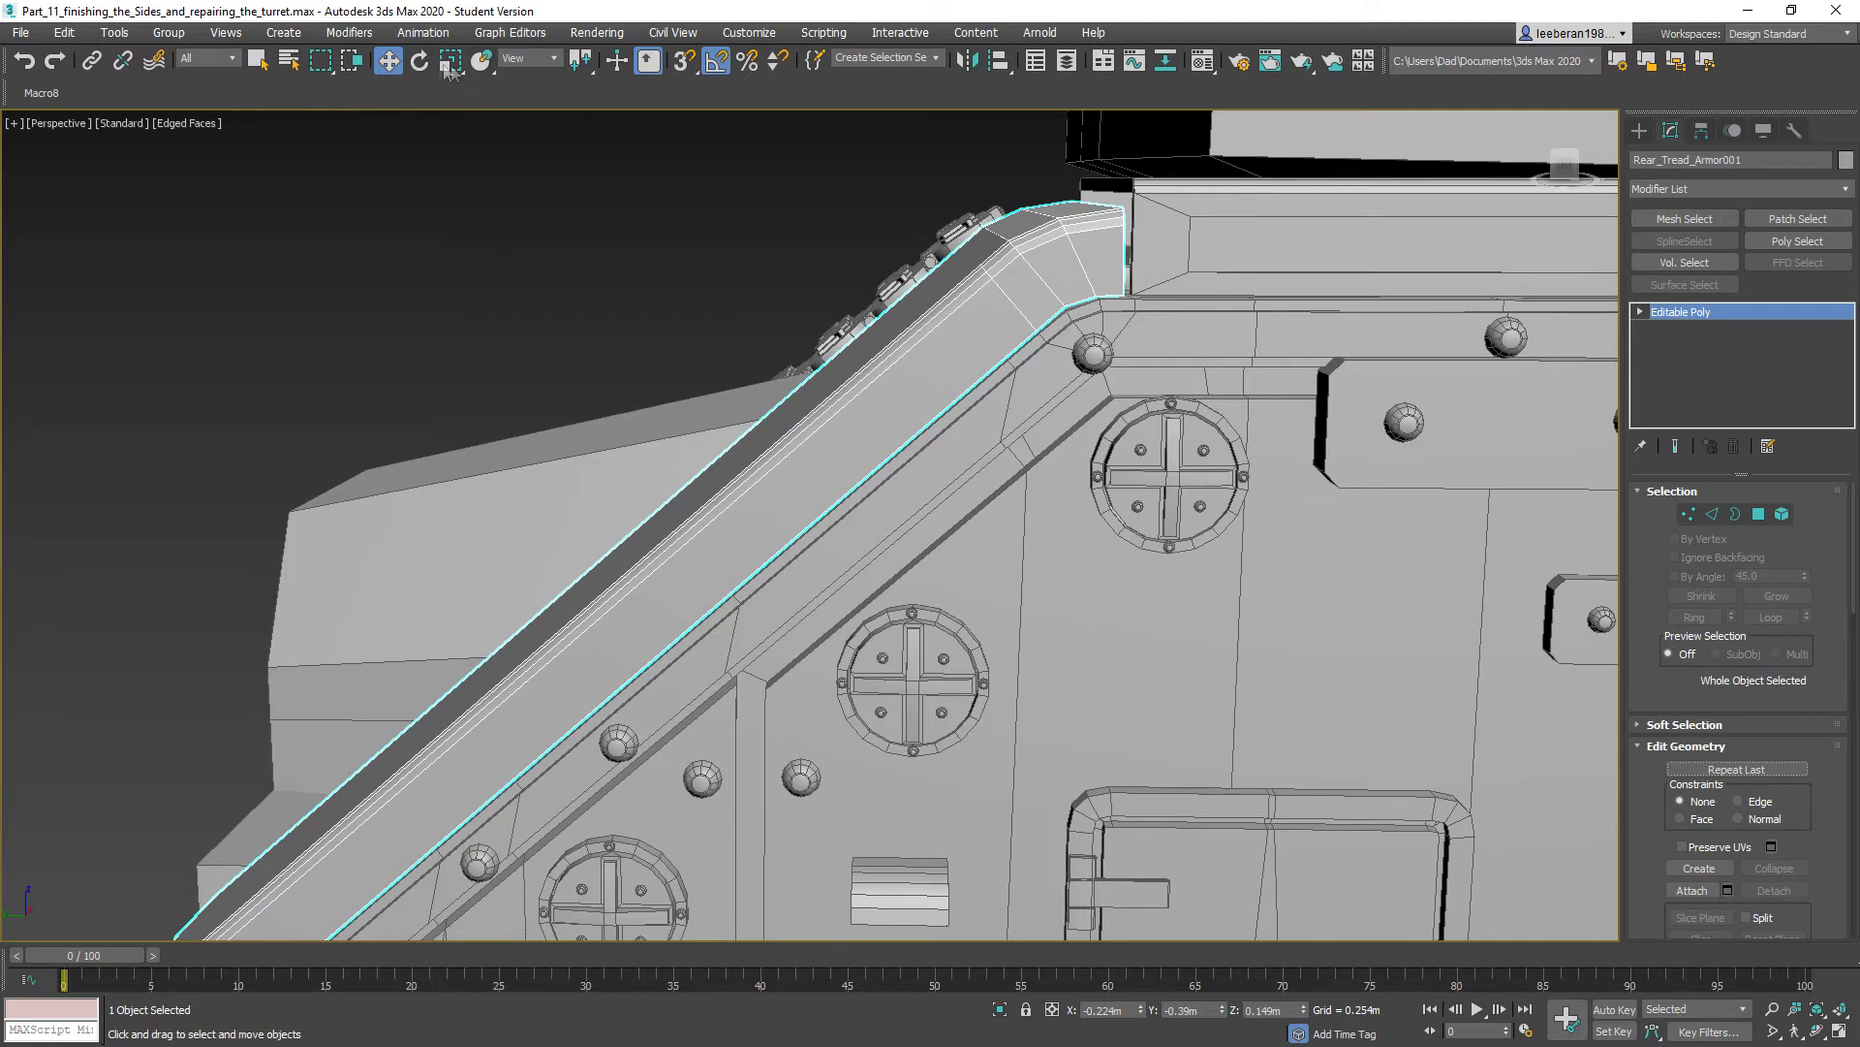
pyautogui.scroll(-5, 619, 320)
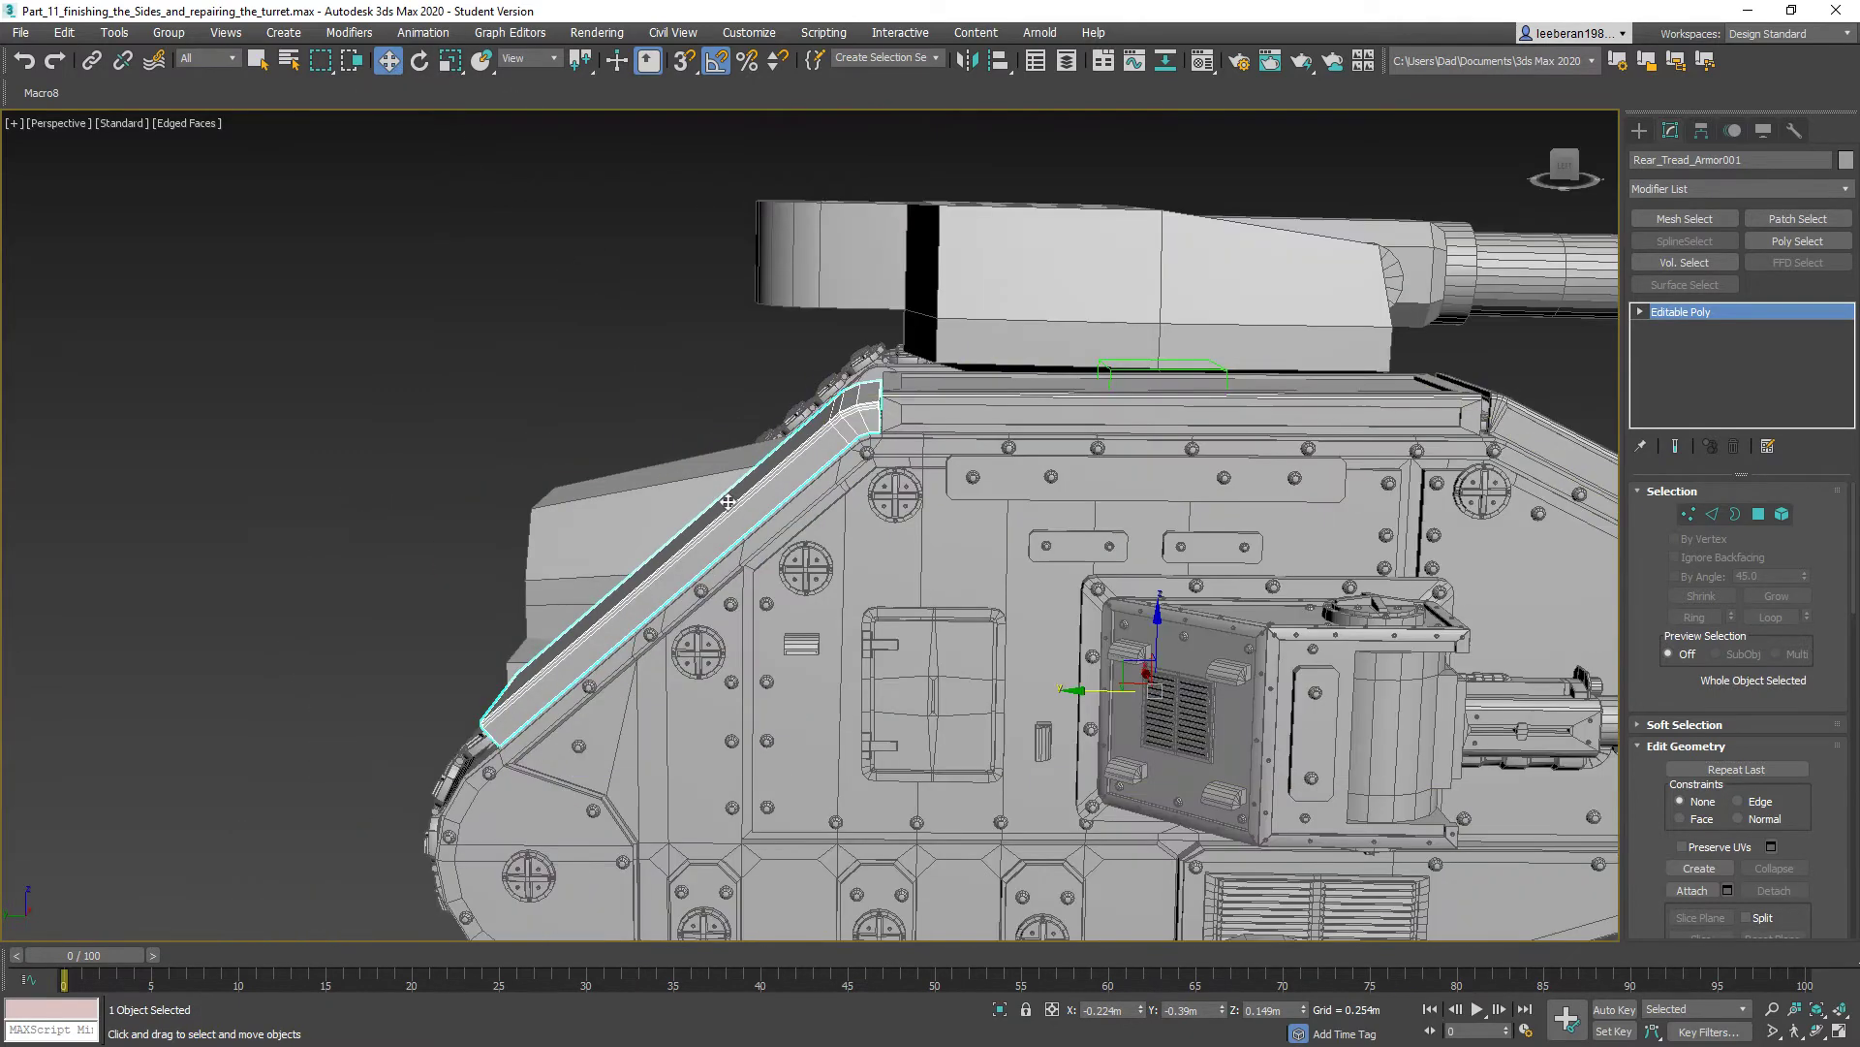
# - Center the rear tread armor's pivot on the object and align it to the world axes
pyautogui.scroll(5, 728, 501)
pyautogui.click(1698, 132)
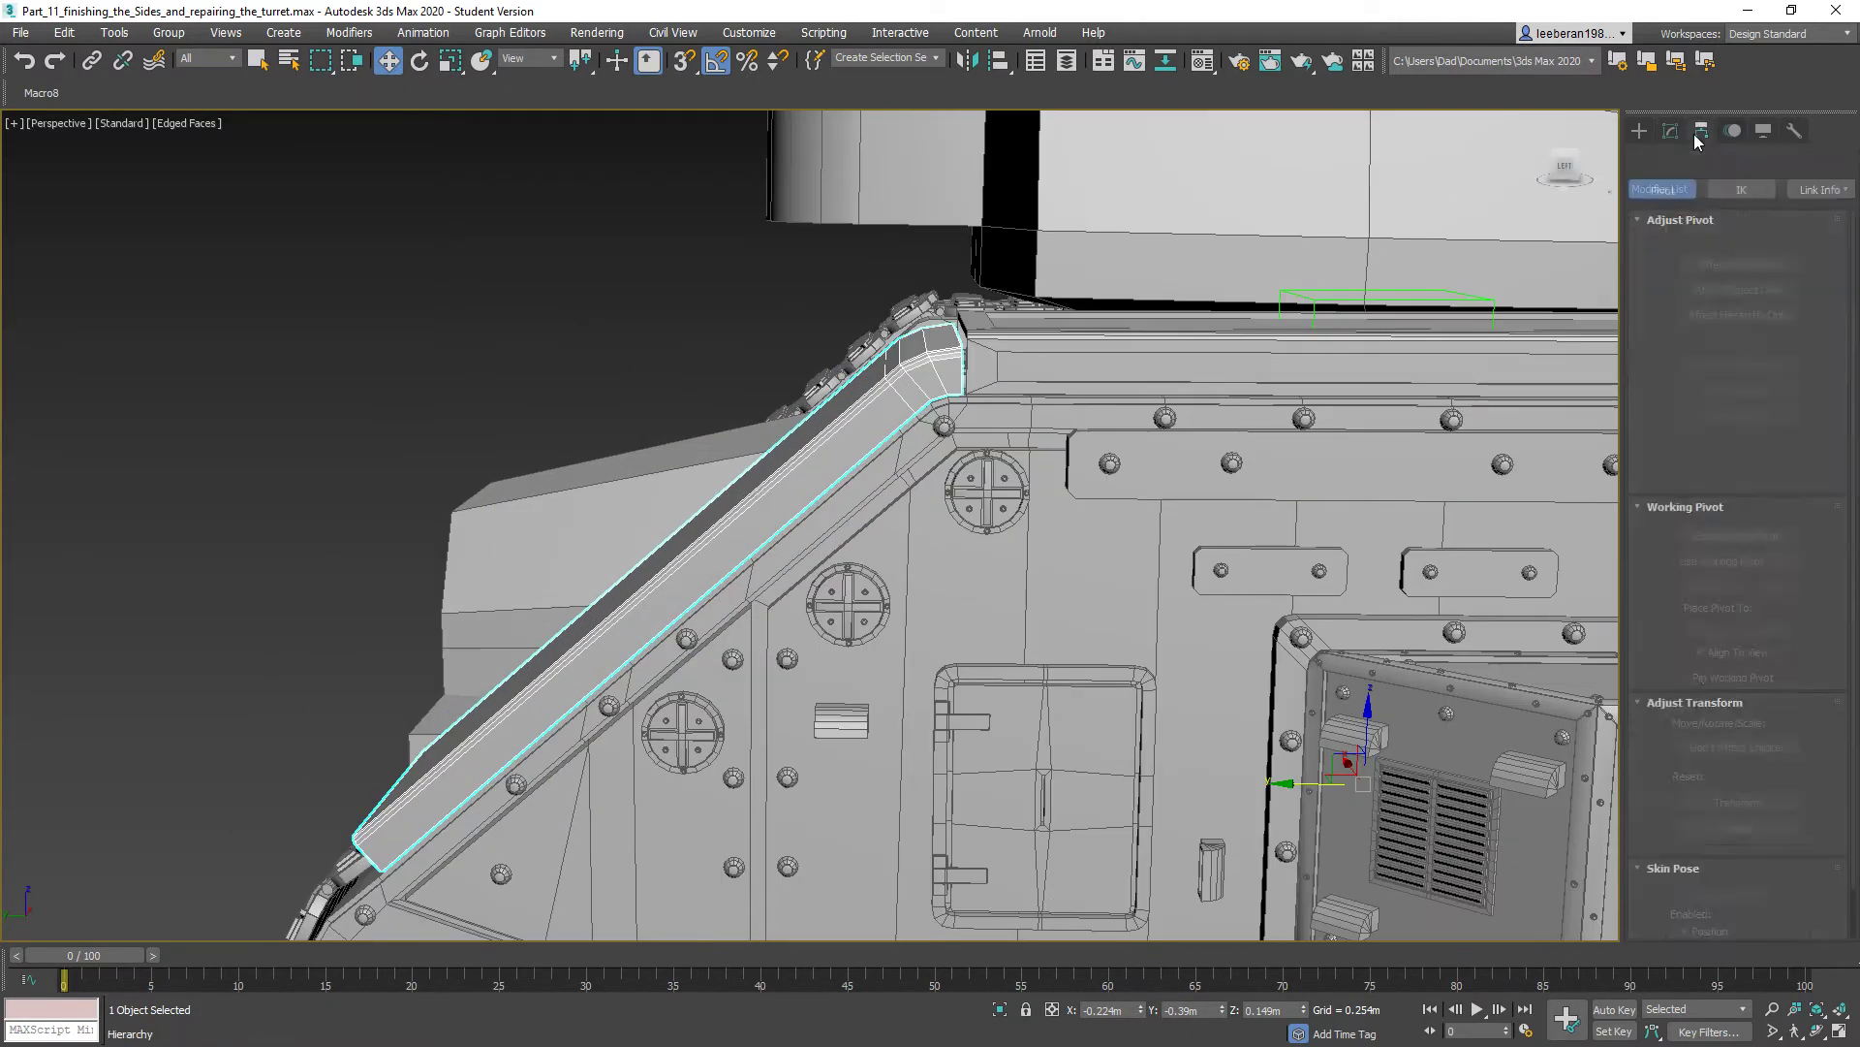
pyautogui.click(1729, 263)
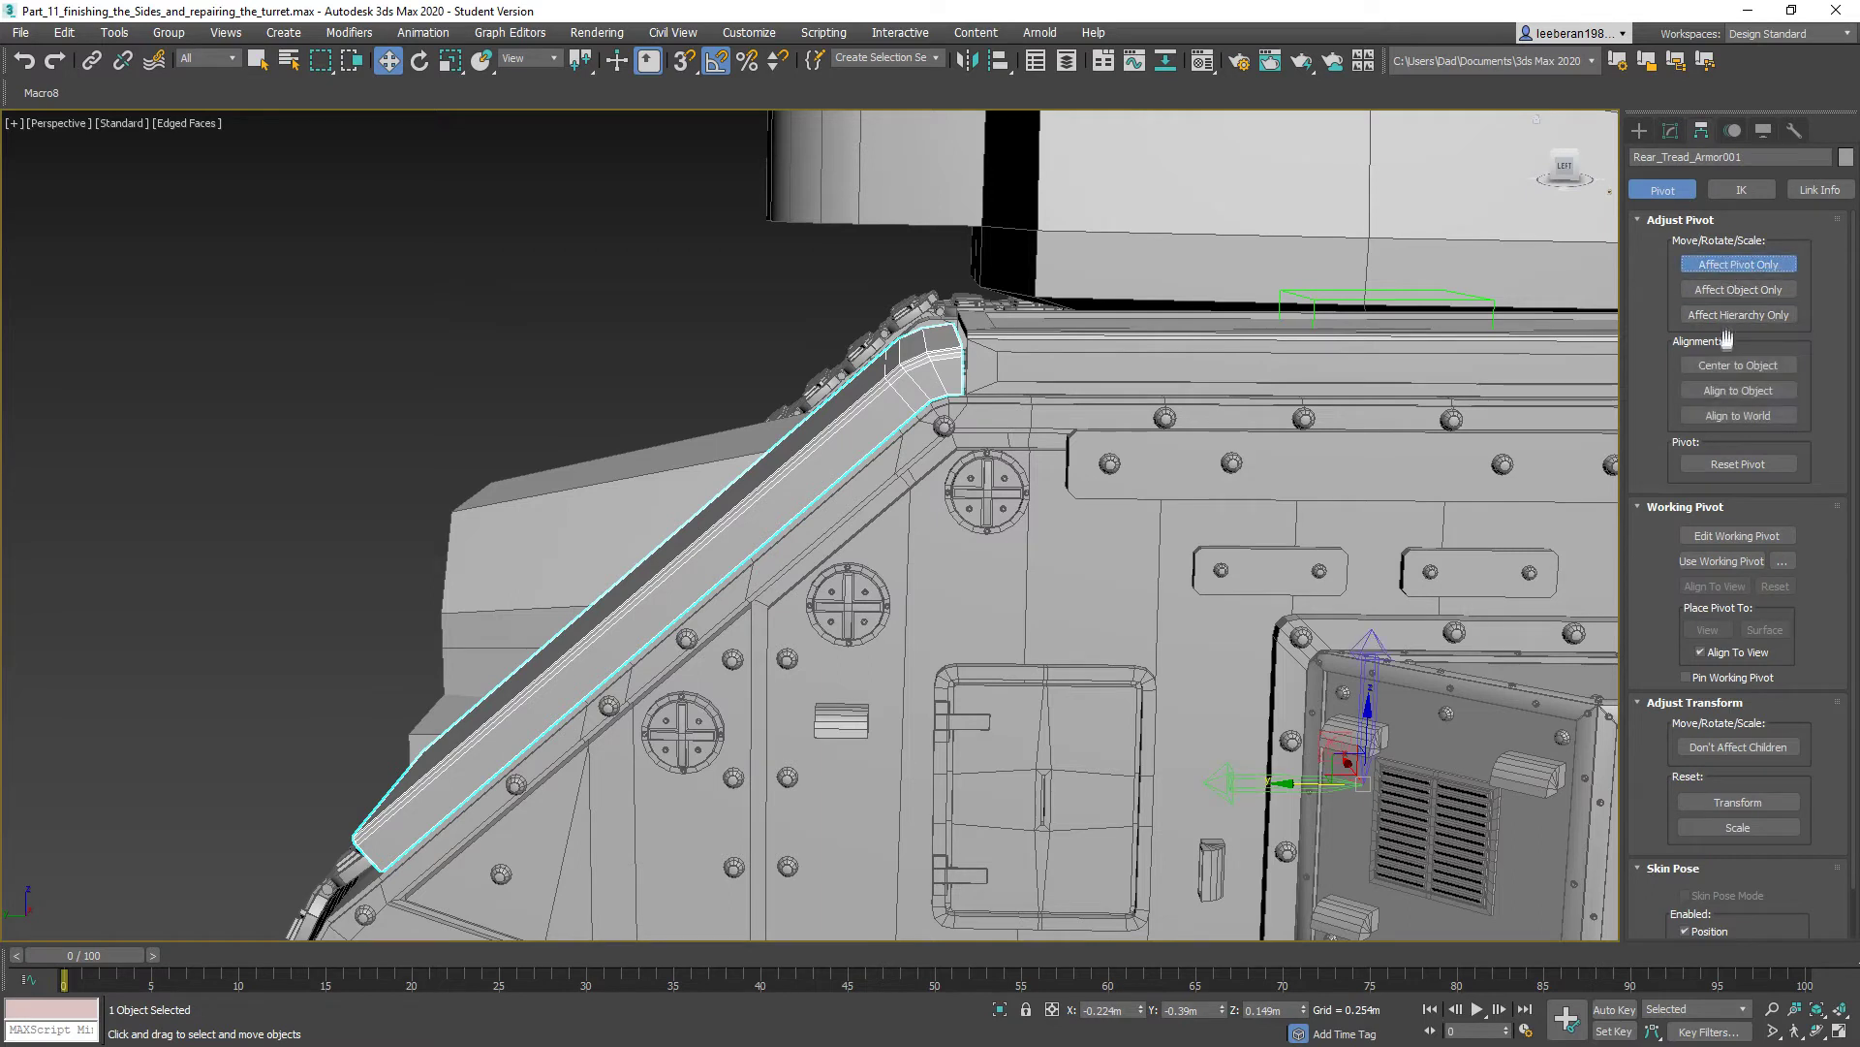
pyautogui.click(1733, 365)
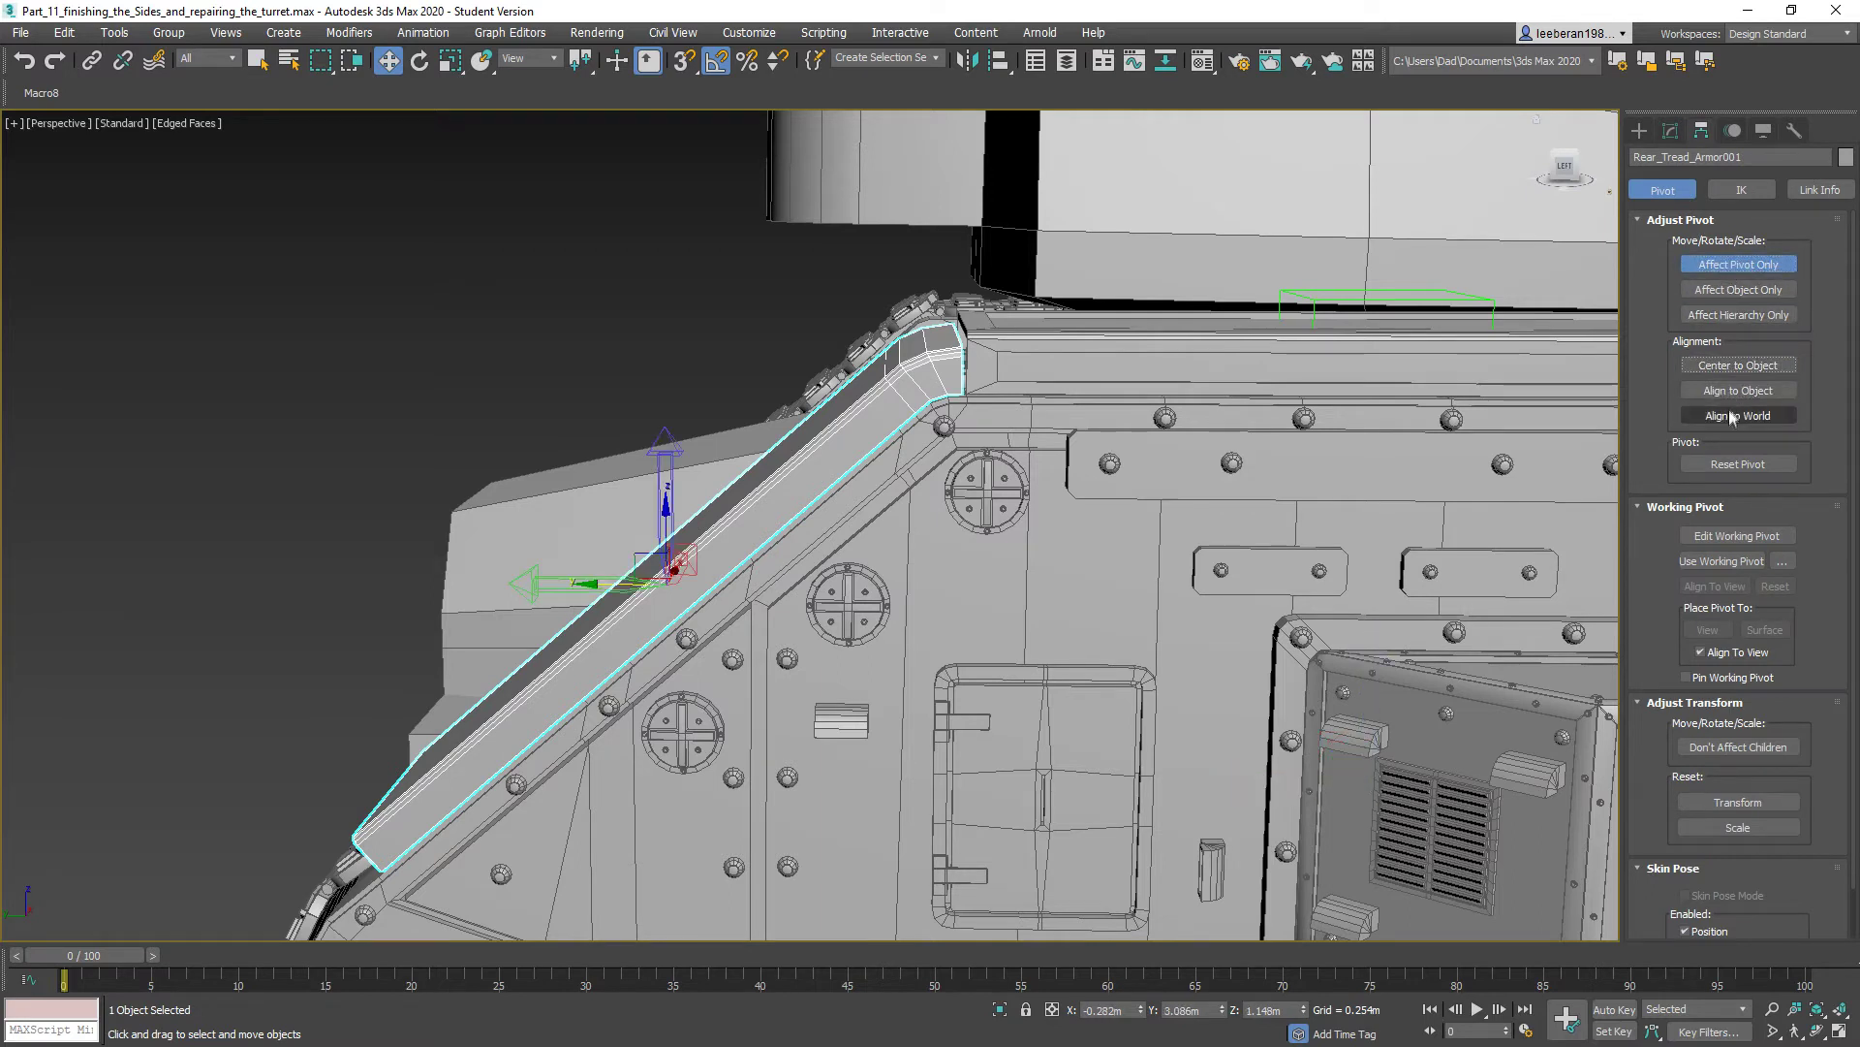
pyautogui.click(1729, 392)
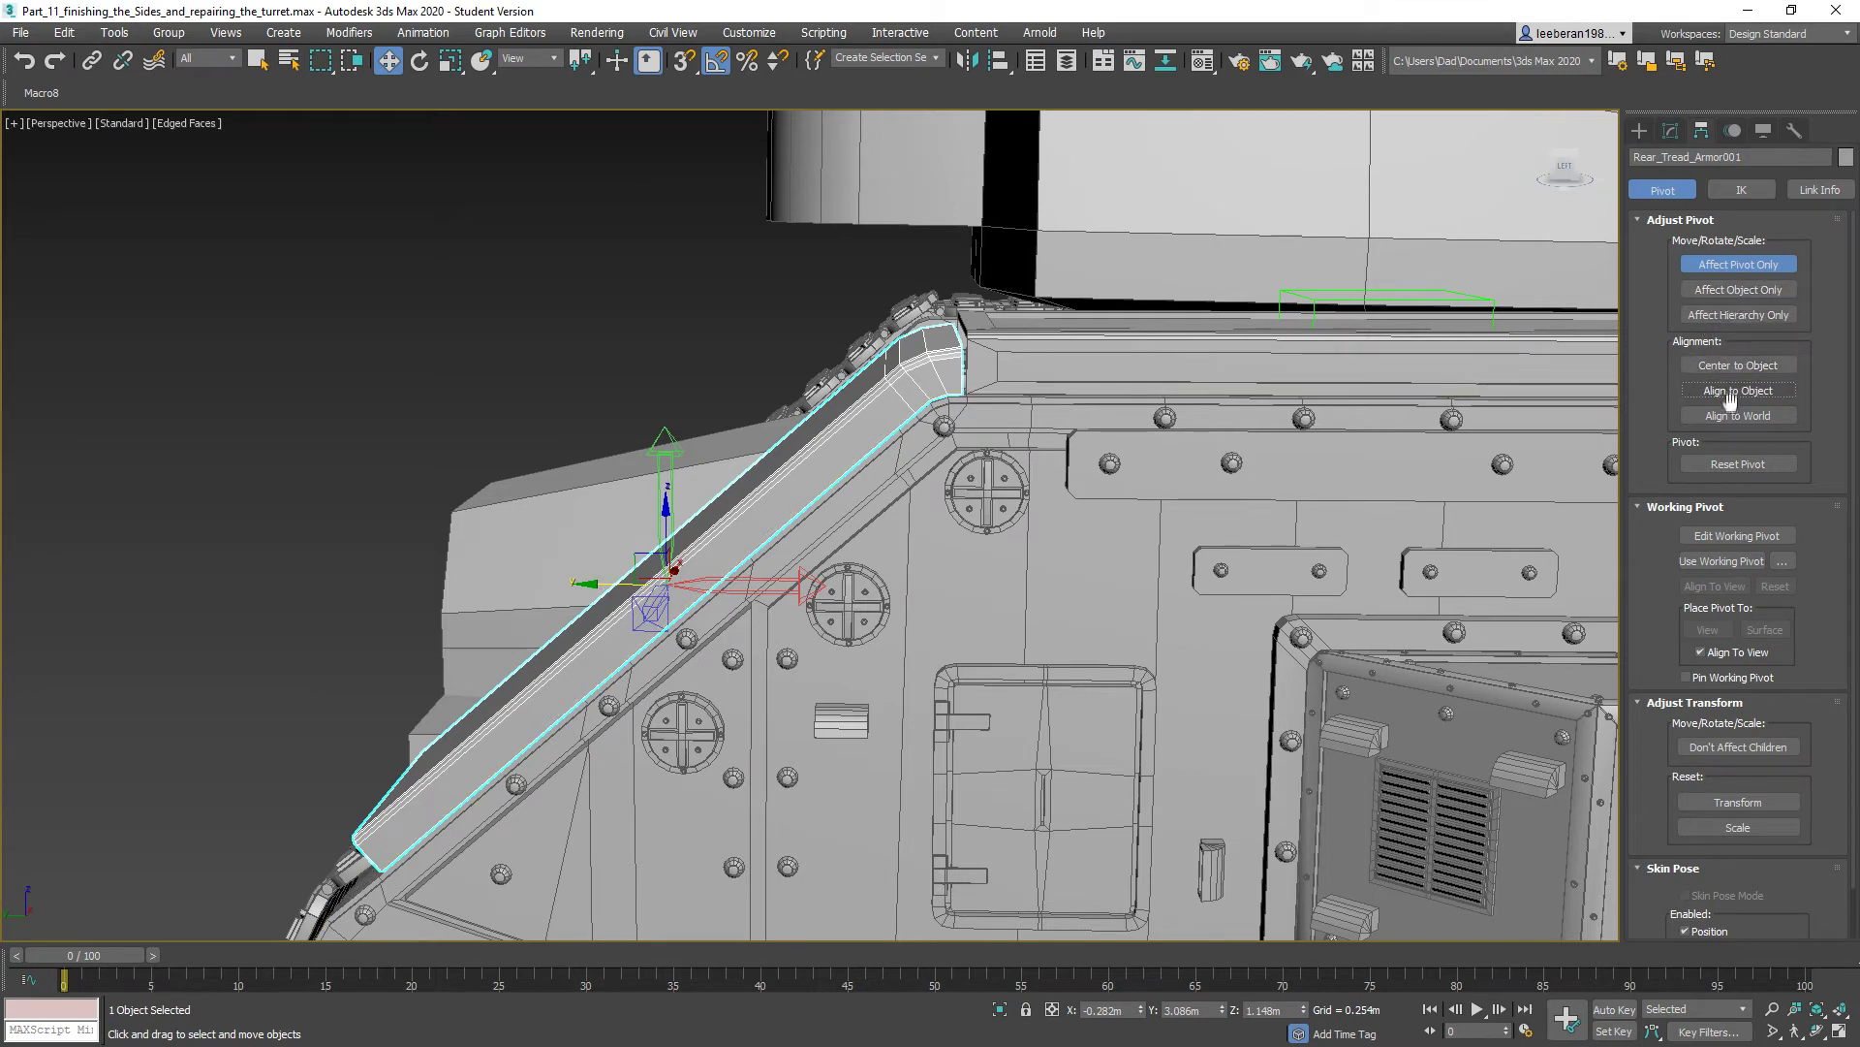
pyautogui.click(1735, 415)
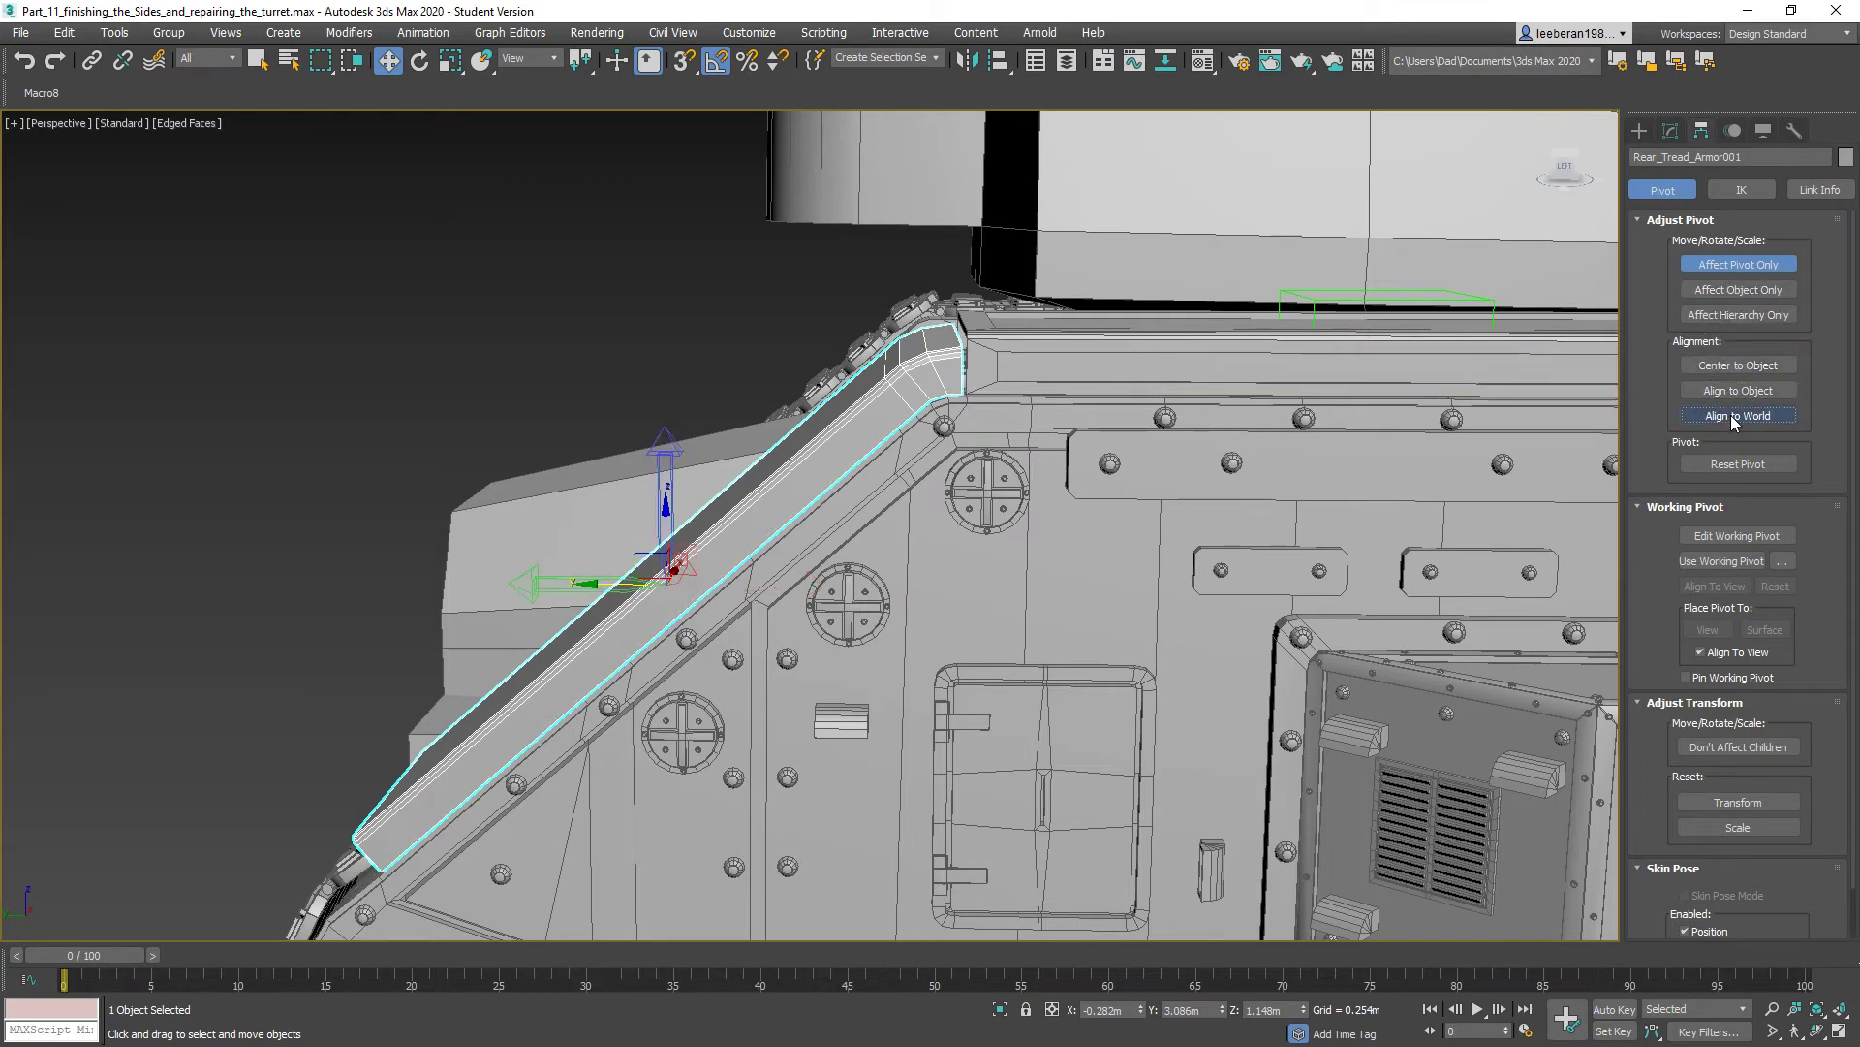
pyautogui.click(1735, 274)
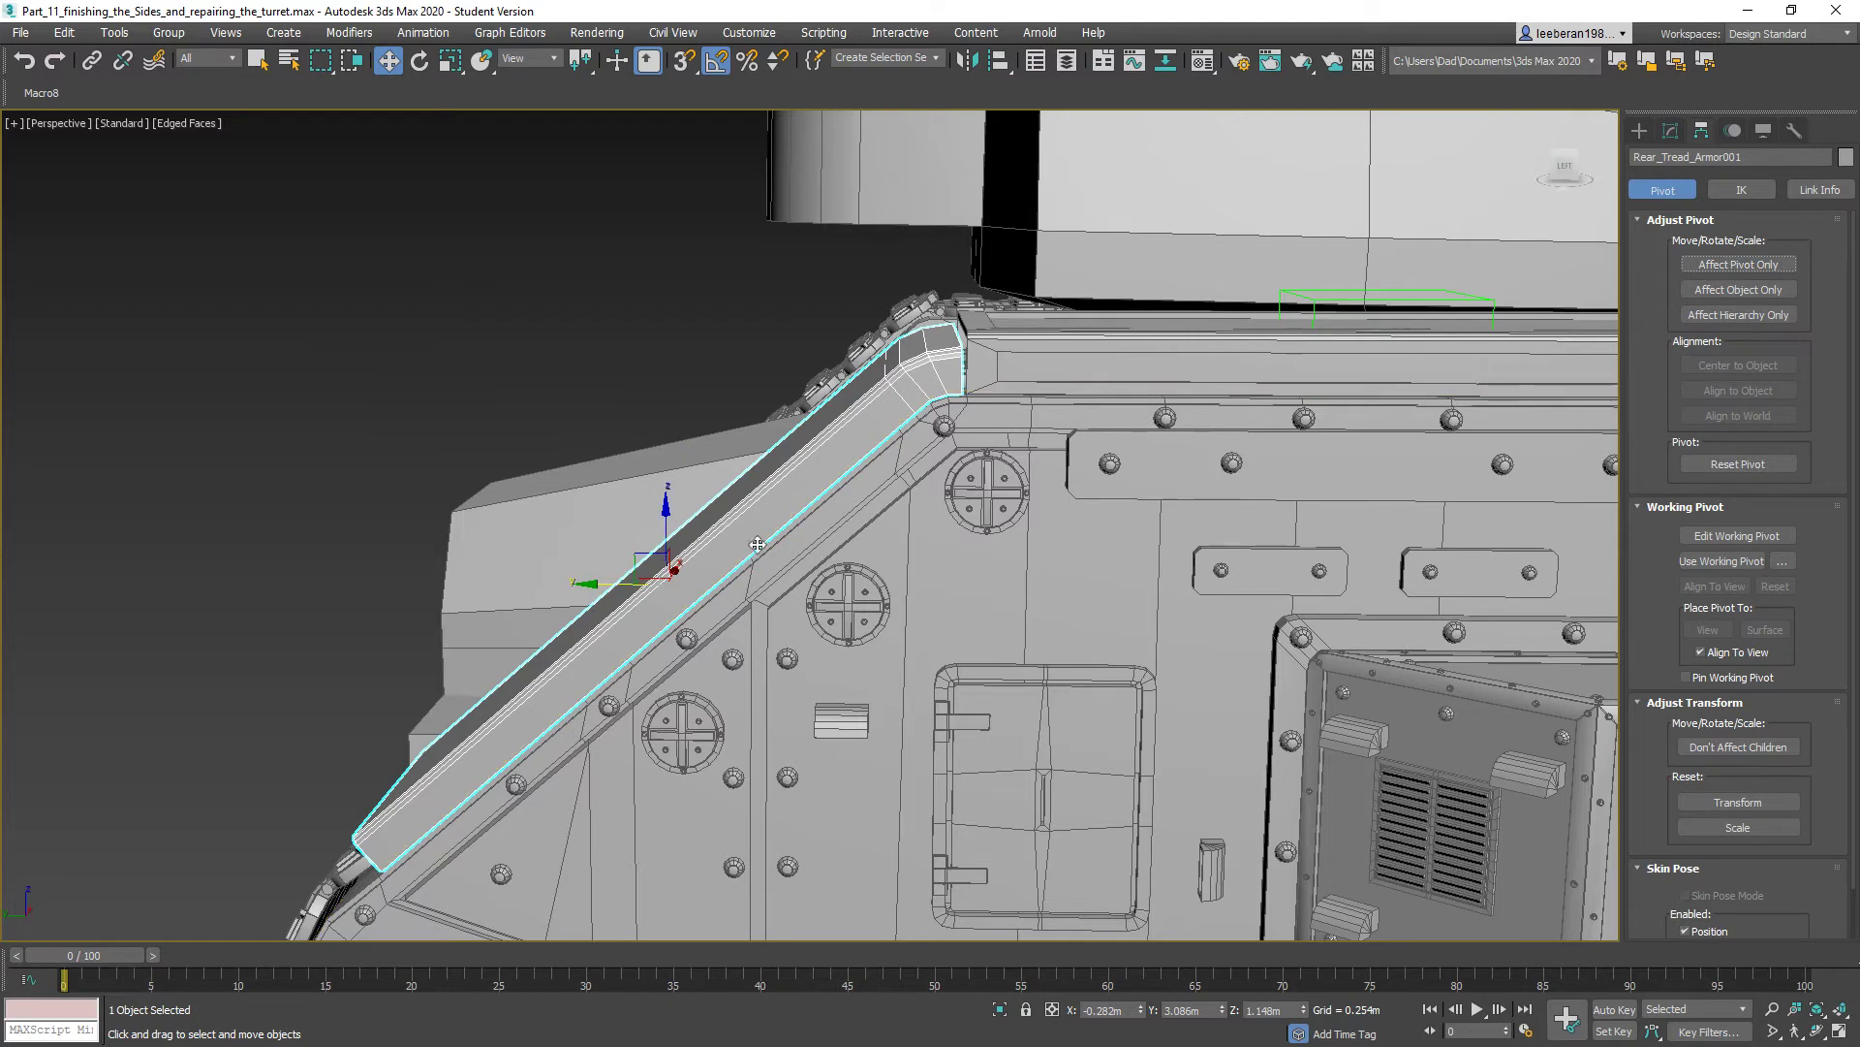
# - Raise the whole rear tread armor cover about 0.059 m along Z, to about Z 1.207 m, and check its fit over the track
pyautogui.moveTo(756, 541); pyautogui.dragTo(778, 479, button='middle')
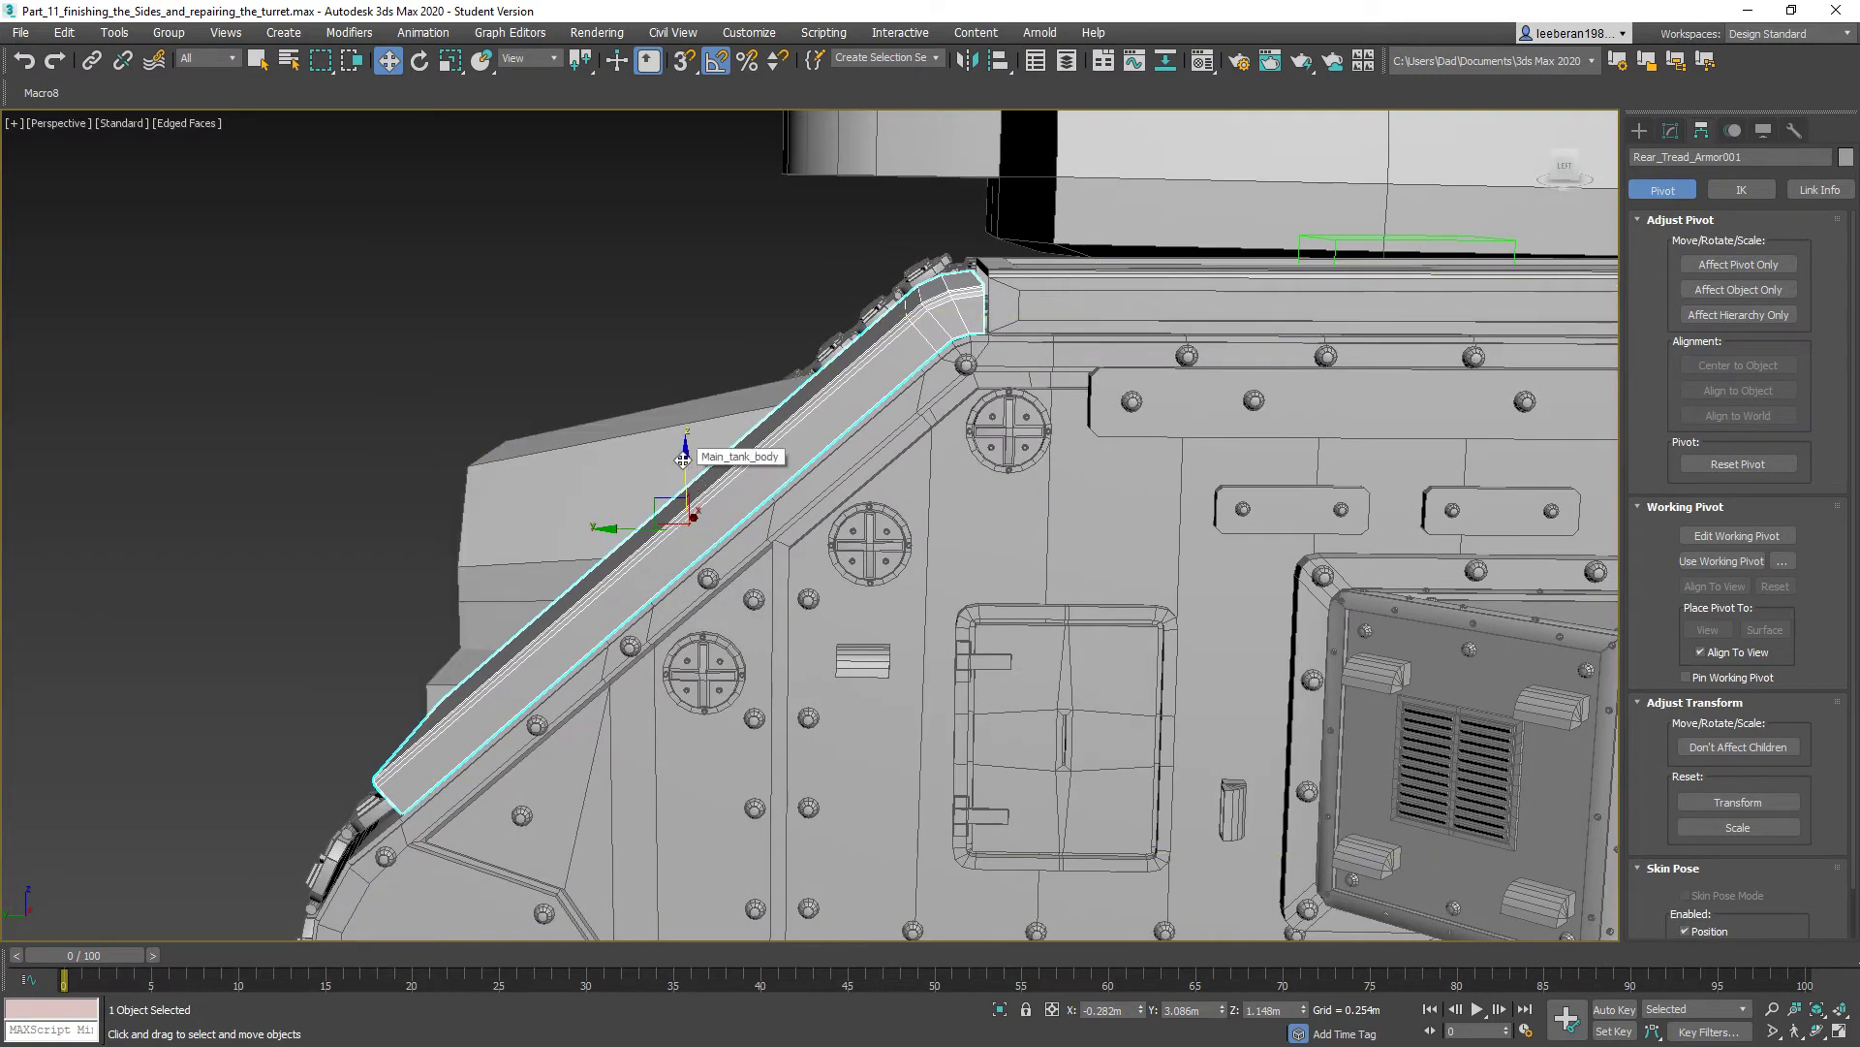
pyautogui.moveTo(684, 456); pyautogui.dragTo(684, 448)
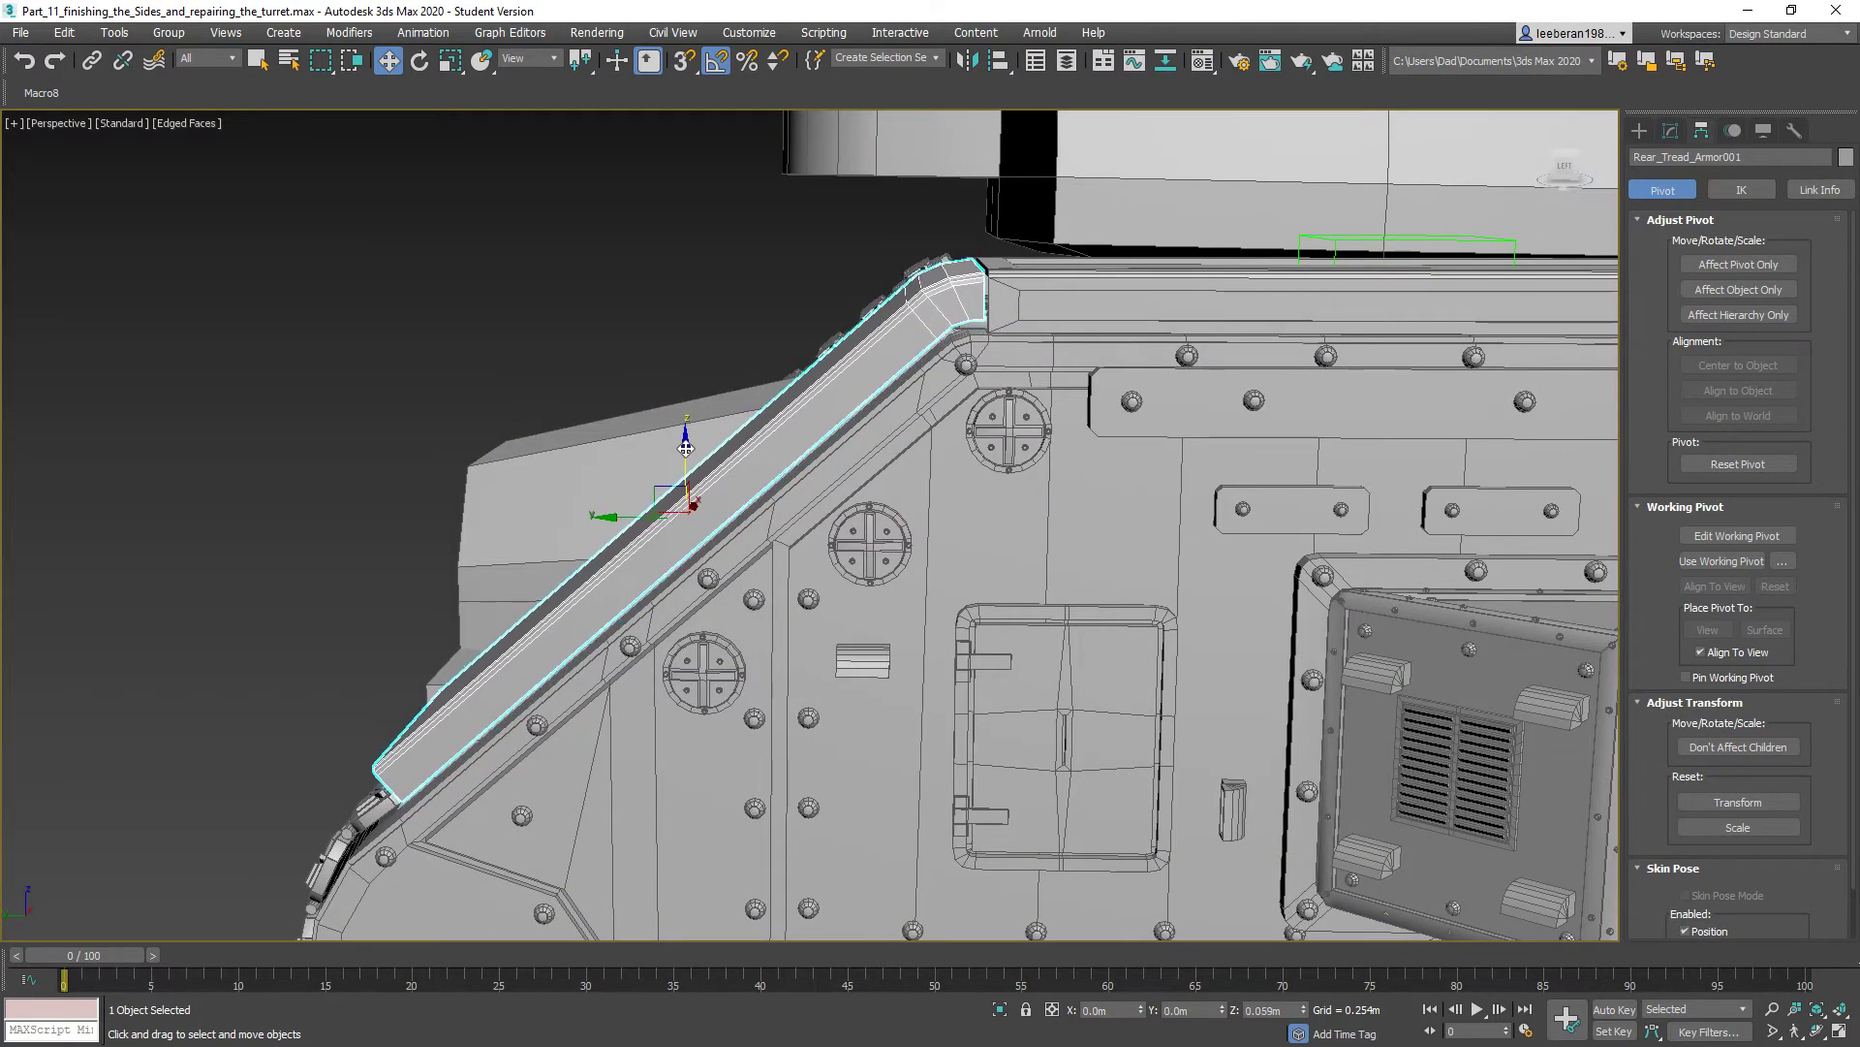
pyautogui.keyDown('alt'); pyautogui.moveTo(720, 481); pyautogui.dragTo(817, 497, button='middle'); pyautogui.keyUp('alt')
pyautogui.scroll(3, 817, 496)
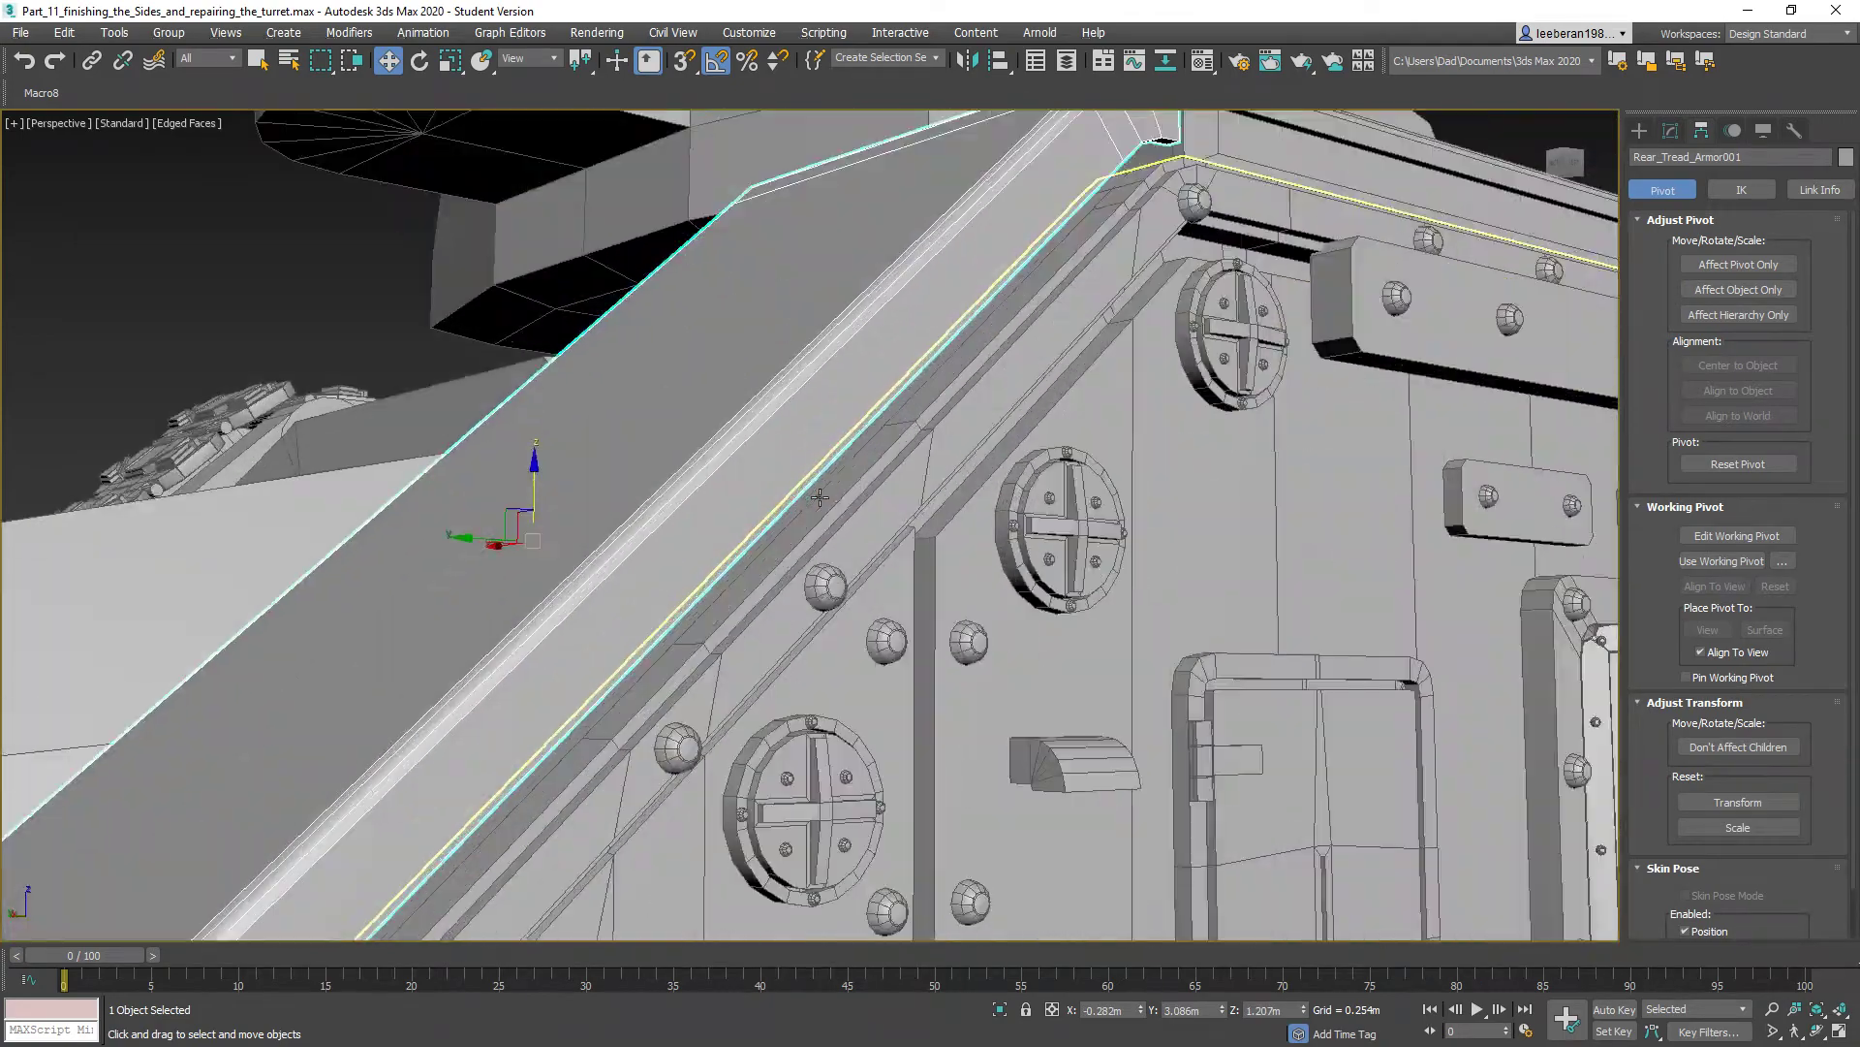
pyautogui.scroll(-3, 729, 554)
pyautogui.keyDown('alt'); pyautogui.moveTo(730, 554); pyautogui.dragTo(763, 489, button='middle'); pyautogui.keyUp('alt')
pyautogui.scroll(4, 763, 488)
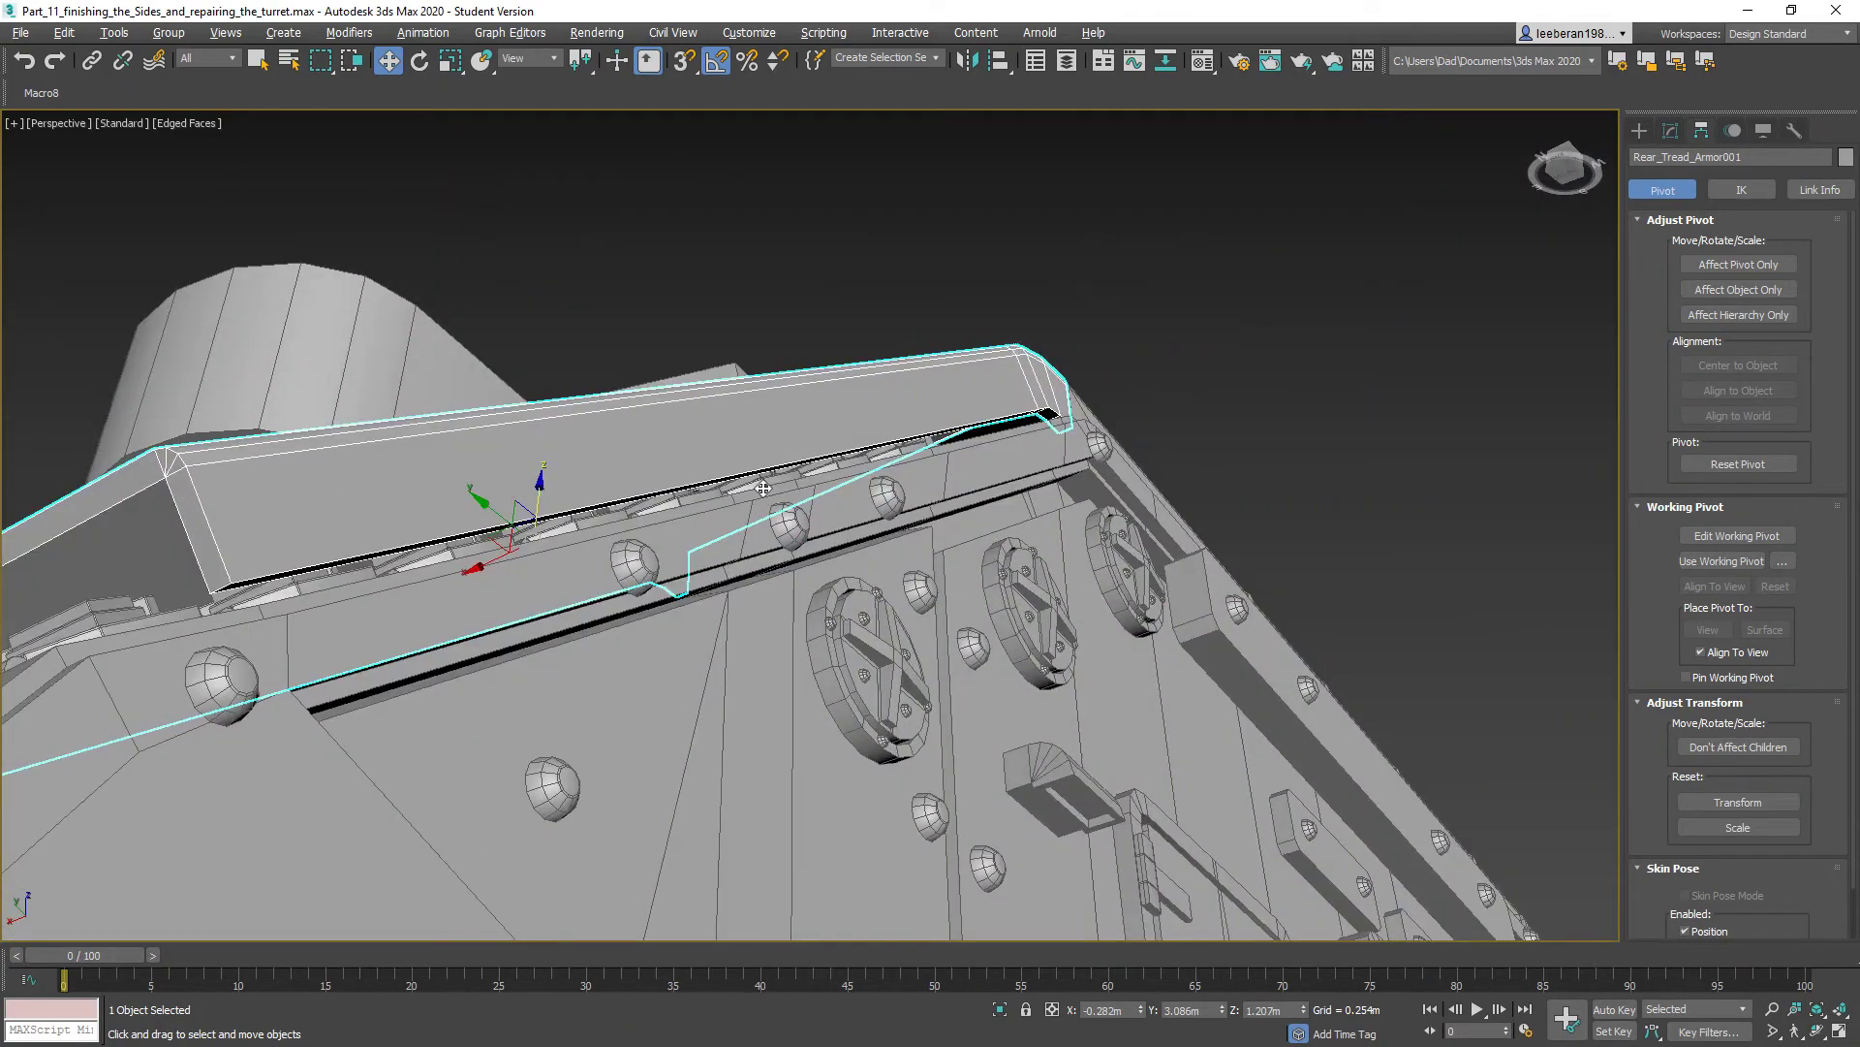
# - Select the long underside polygons of both side walls and move them down along their local Z axis toward the hull ledge
pyautogui.click(1672, 131)
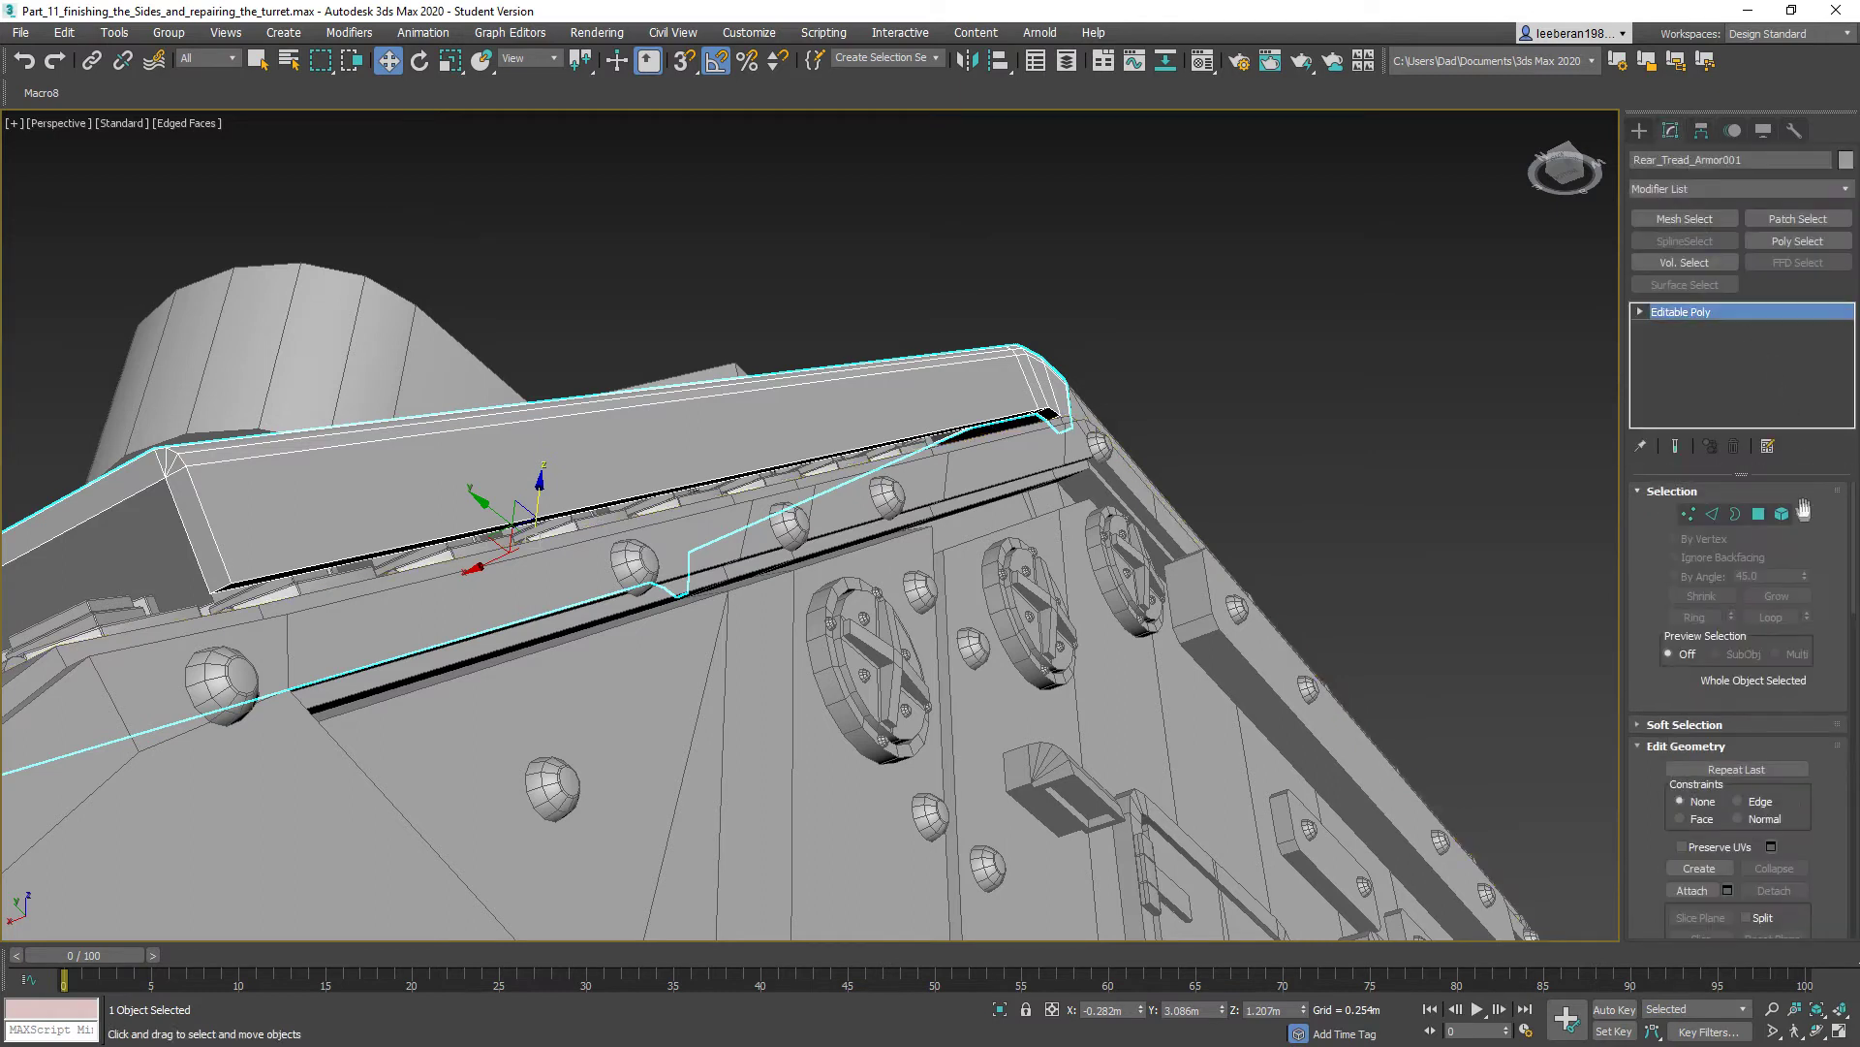
pyautogui.click(1760, 514)
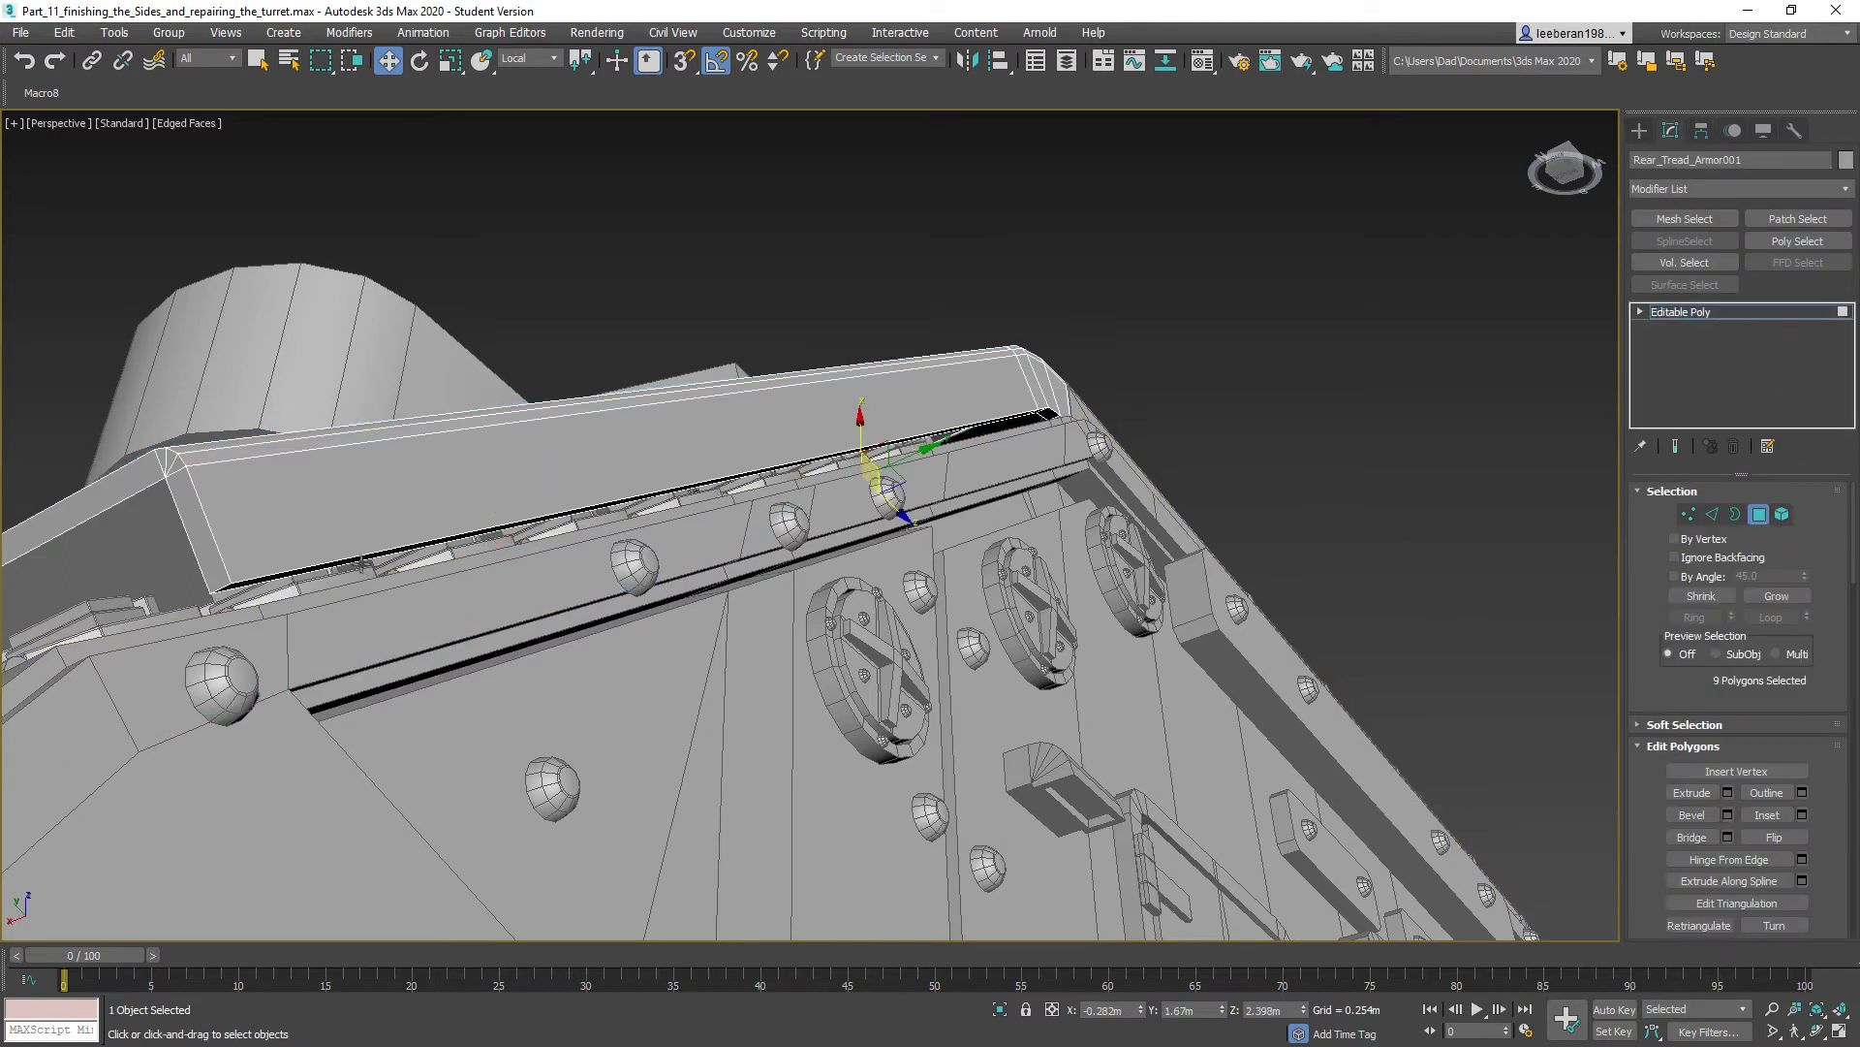
pyautogui.click(359, 563)
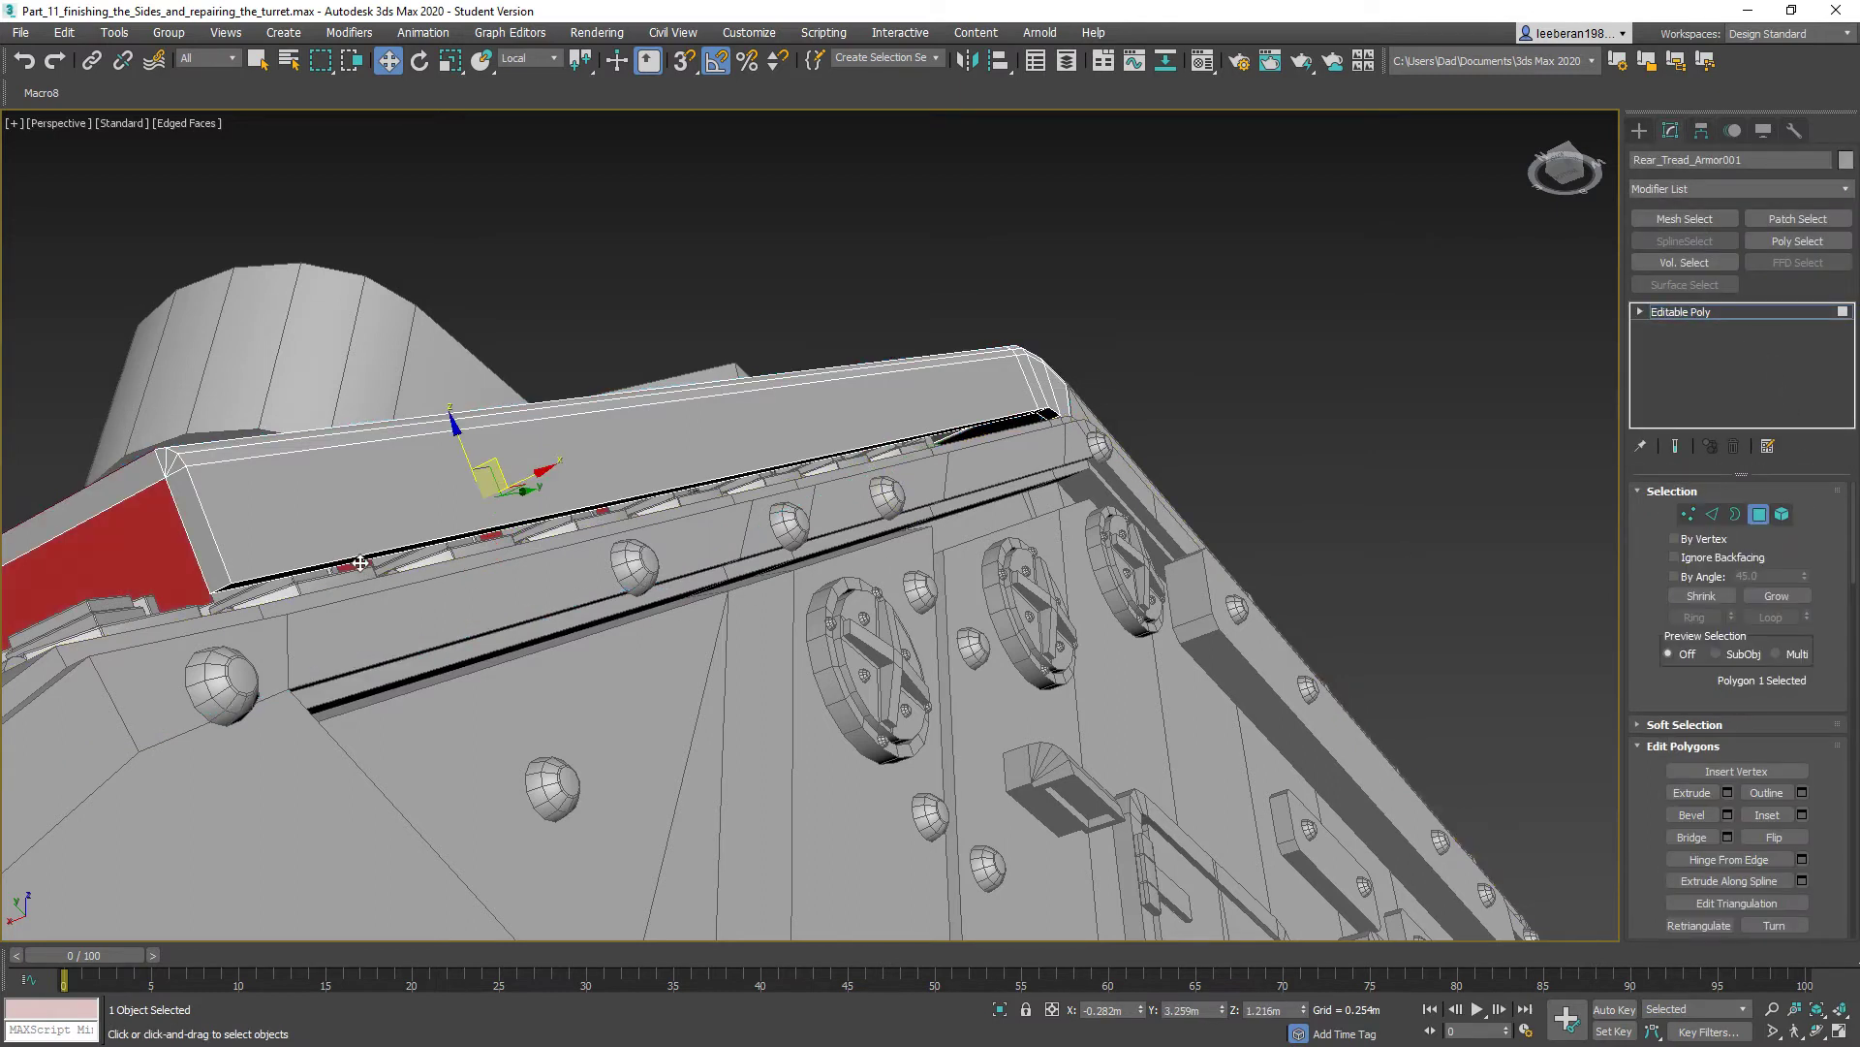
pyautogui.click(249, 582)
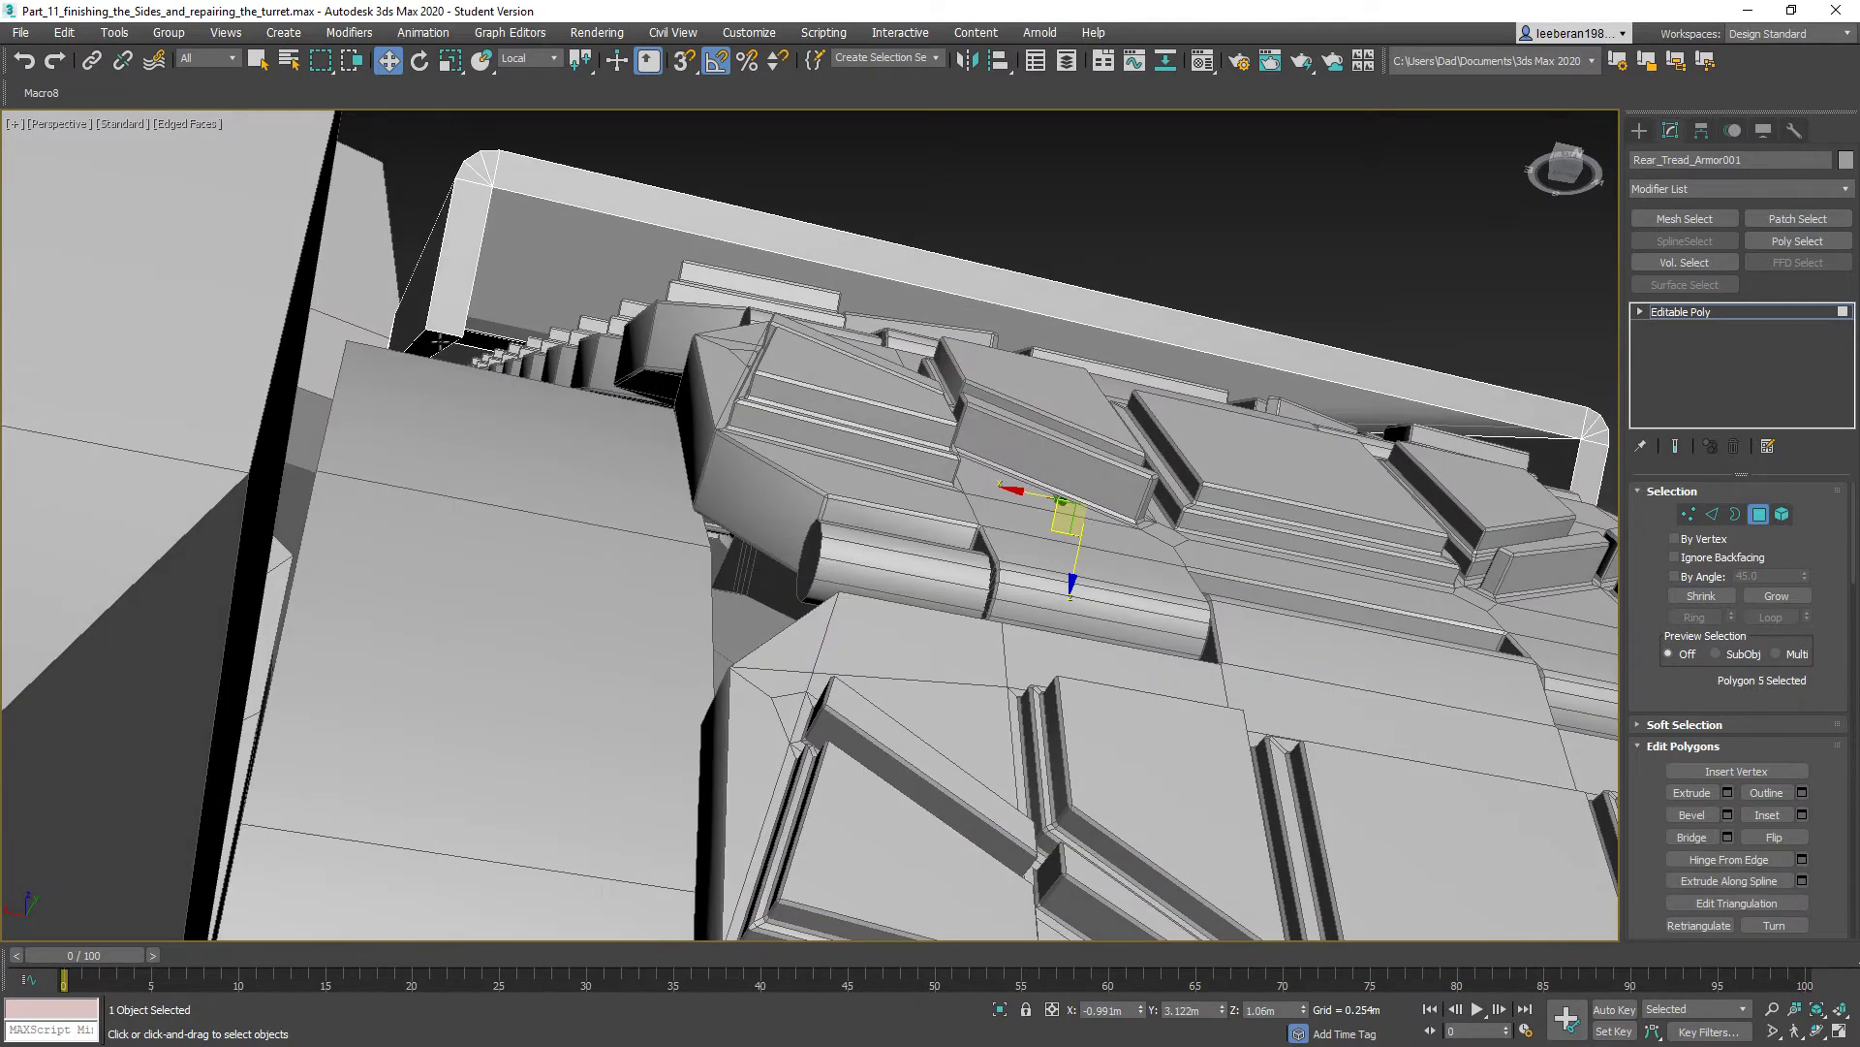
pyautogui.keyDown('ctrl'); pyautogui.click(440, 342); pyautogui.keyUp('ctrl')
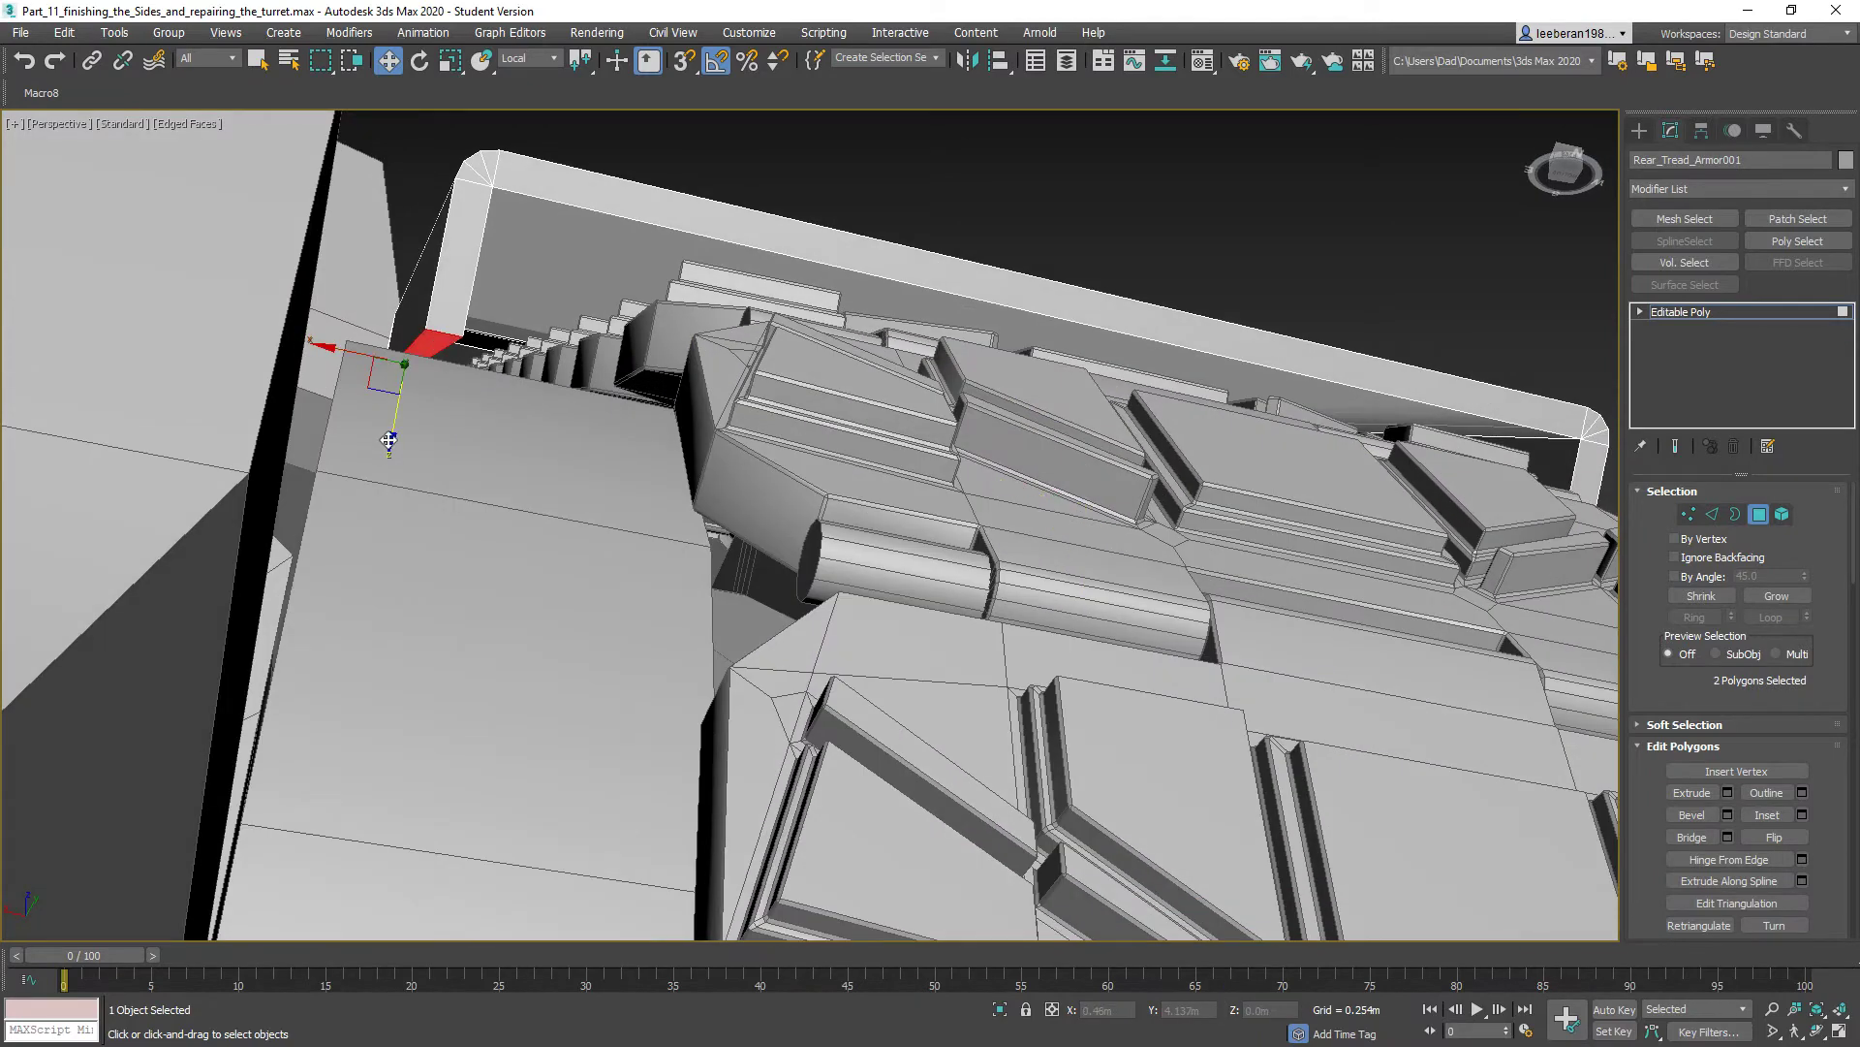
pyautogui.moveTo(390, 443); pyautogui.dragTo(385, 460)
pyautogui.keyDown('alt'); pyautogui.moveTo(396, 461); pyautogui.dragTo(458, 489, button='middle'); pyautogui.keyUp('alt')
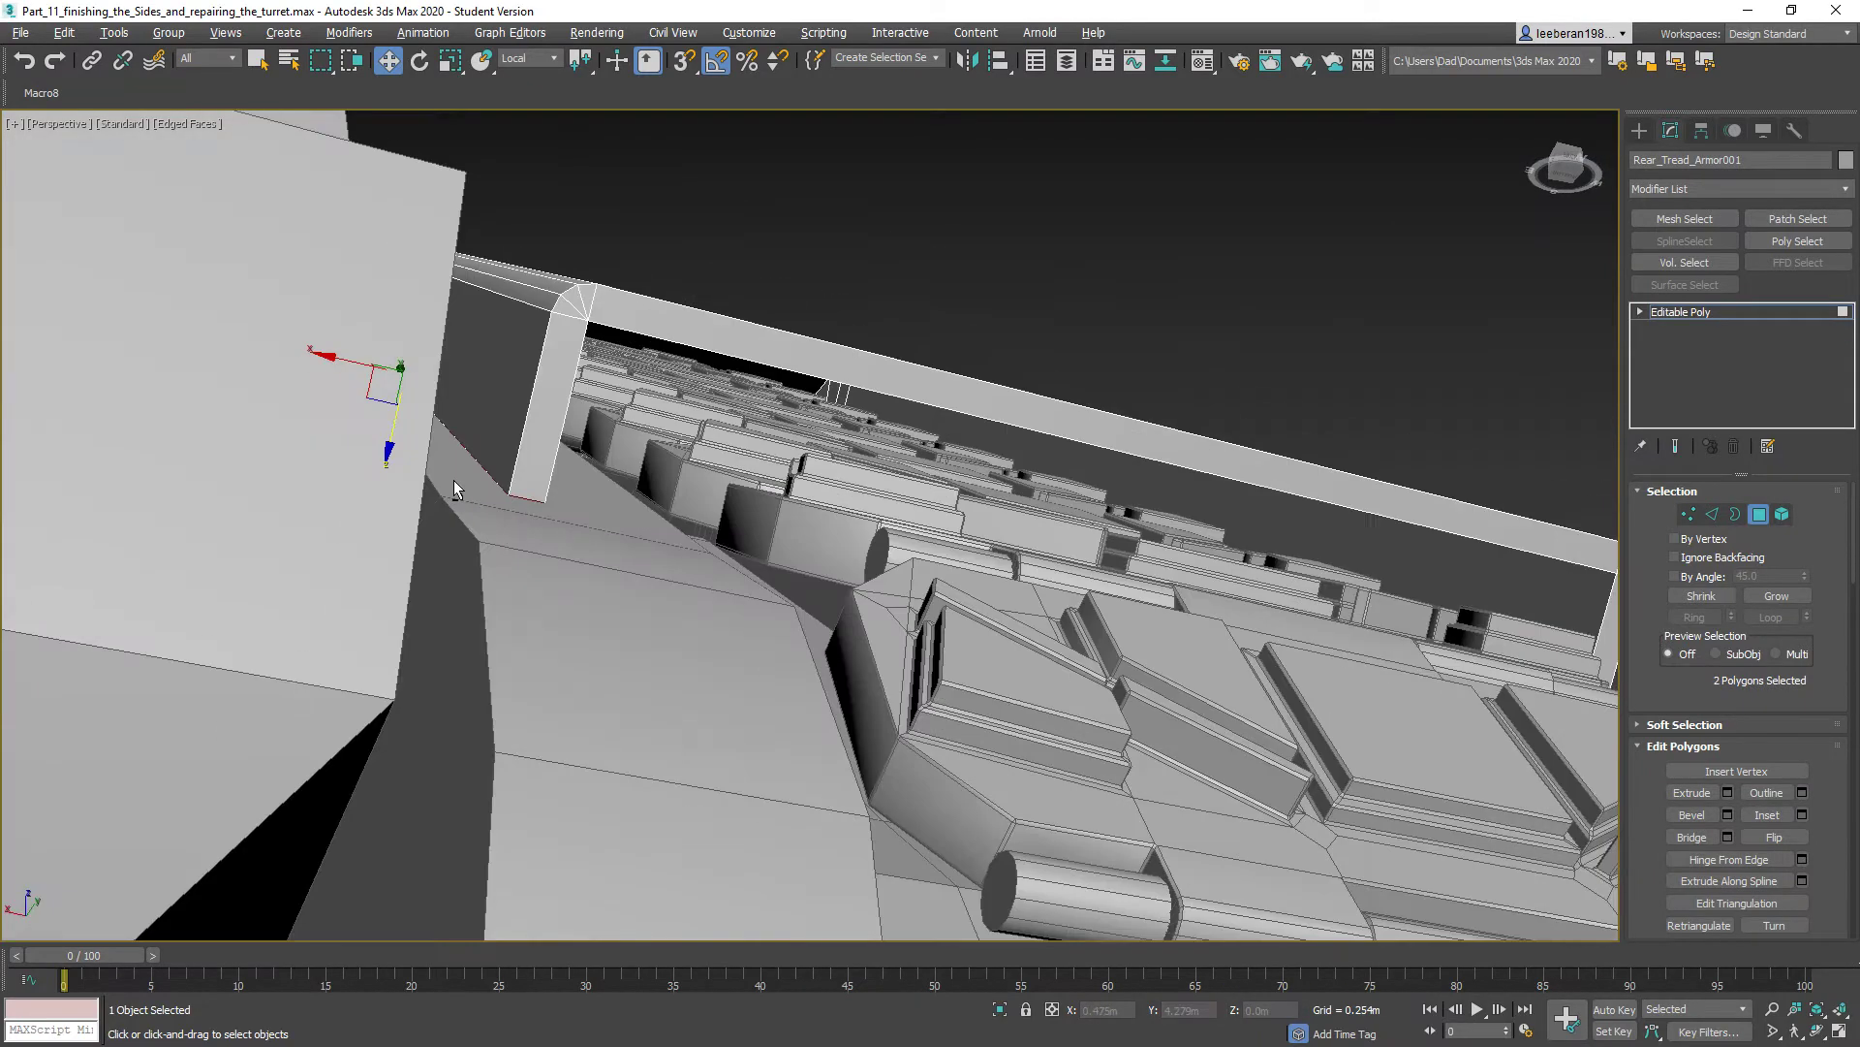
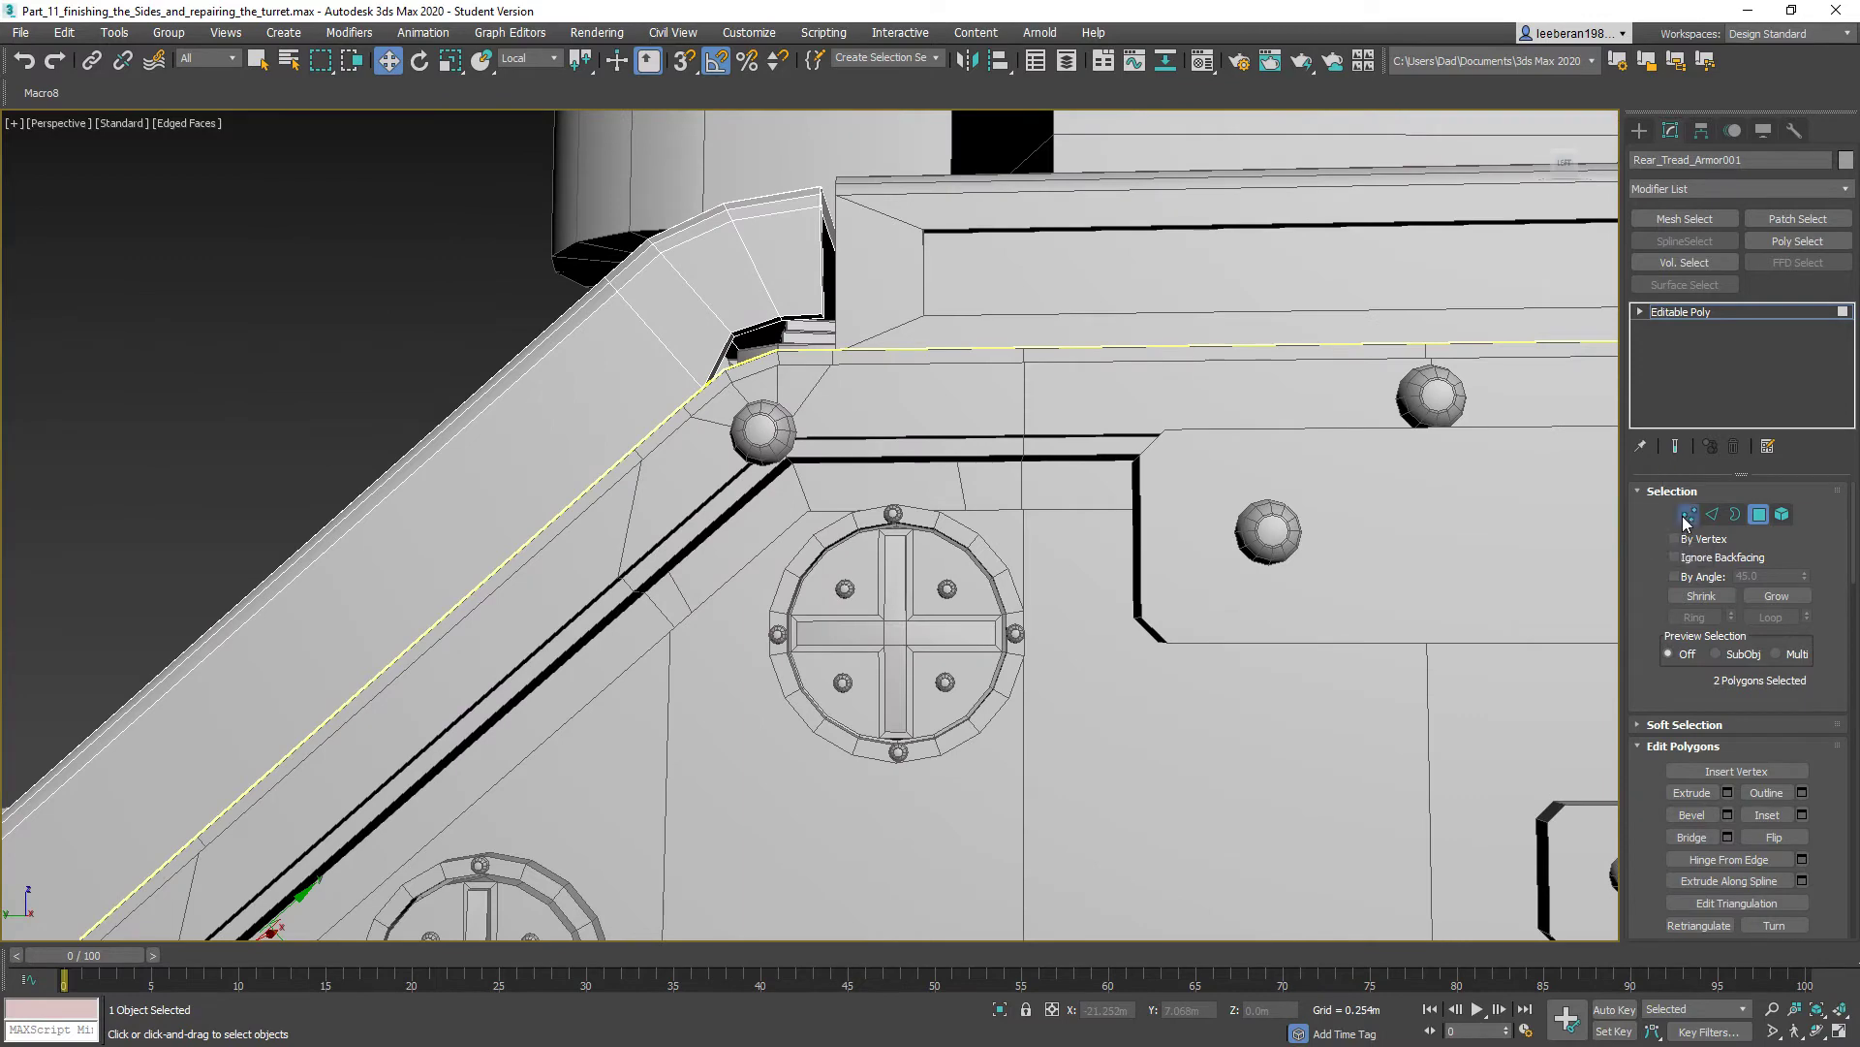
# - Select the lower vertices in the side walls' bend and lower them along View Z to about Z 2.169 m
pyautogui.click(1688, 514)
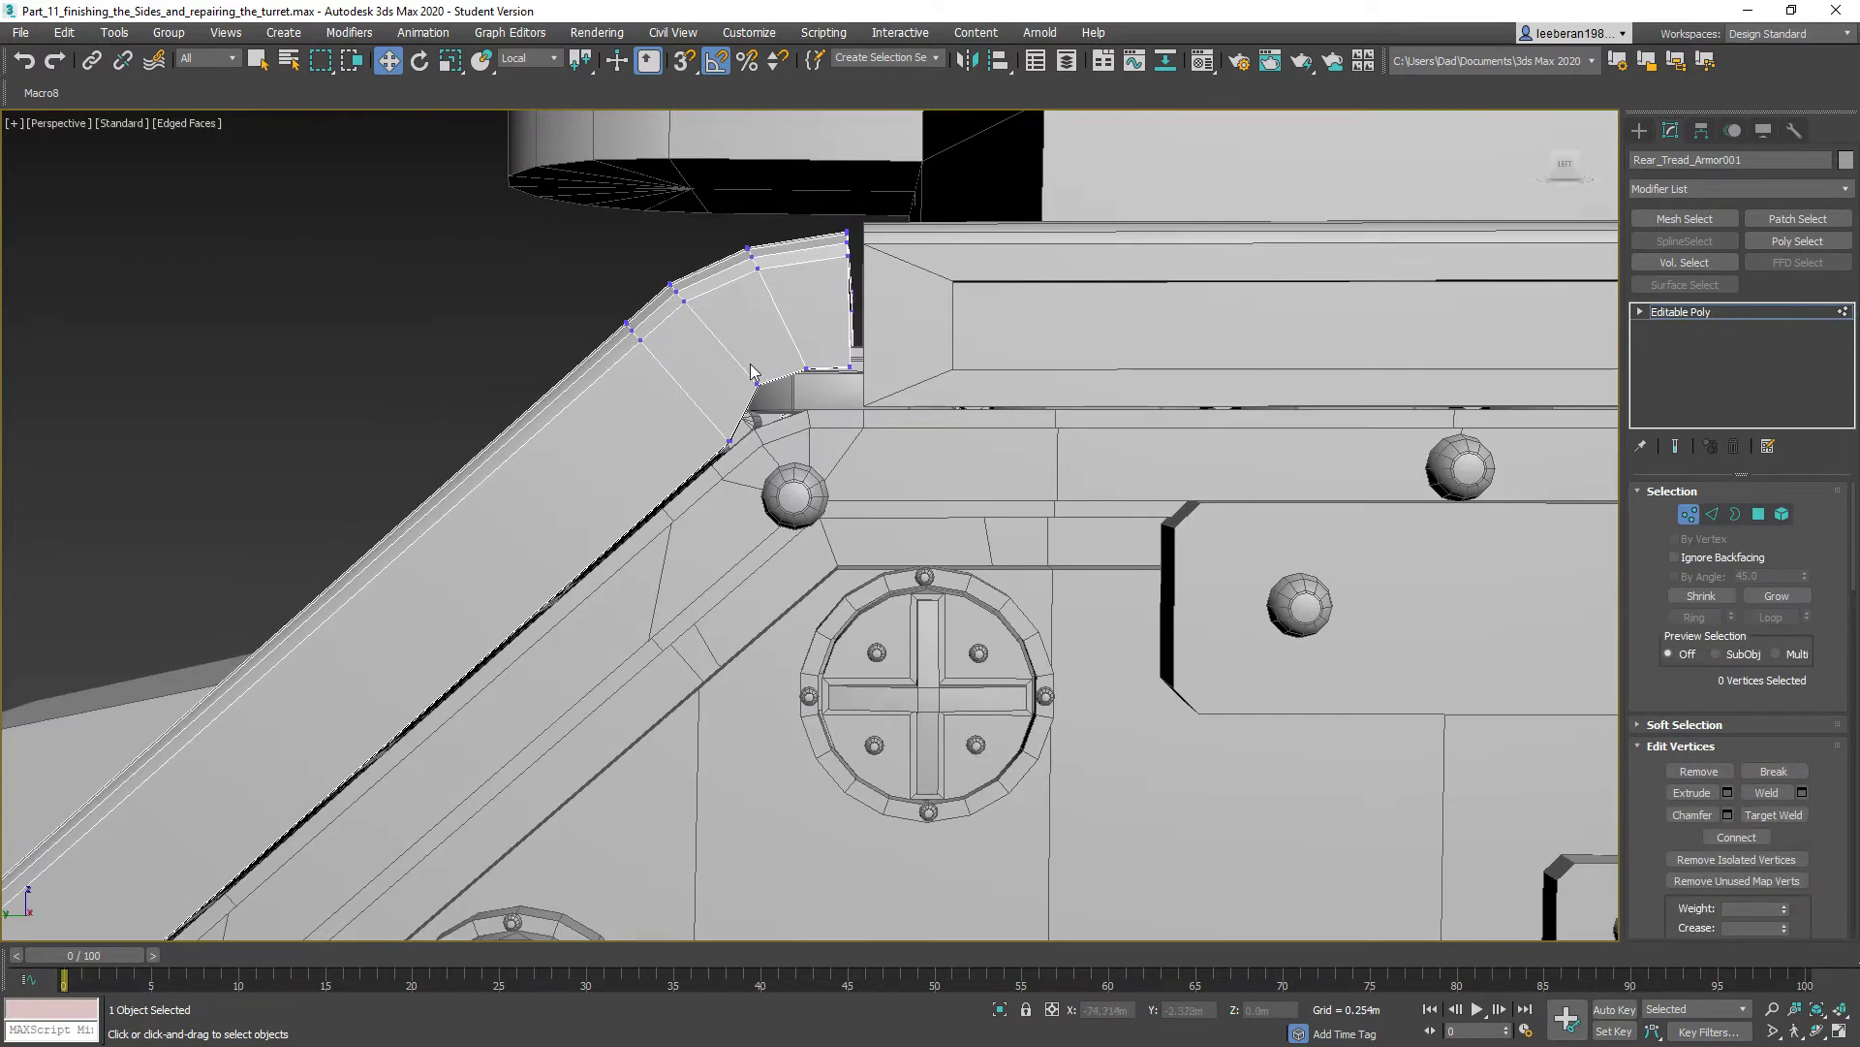
pyautogui.moveTo(744, 371); pyautogui.dragTo(826, 405)
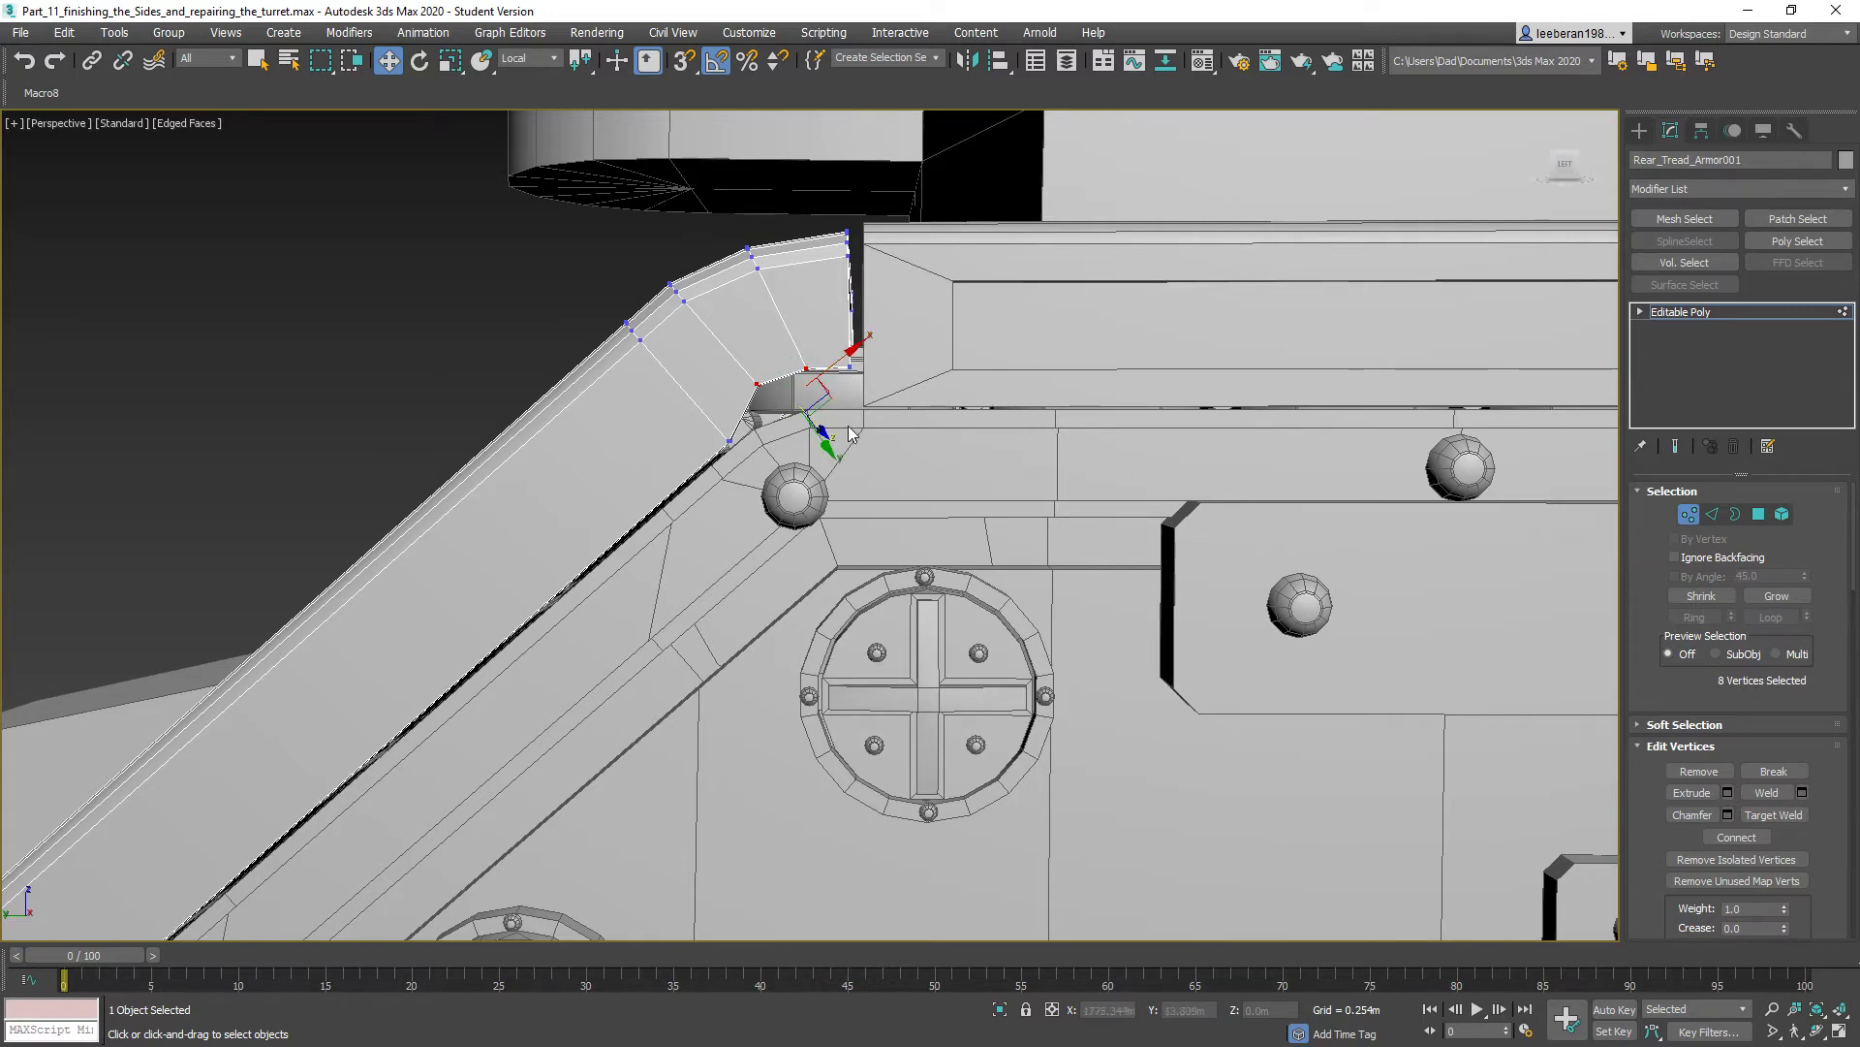
pyautogui.keyDown('alt'); pyautogui.moveTo(898, 432); pyautogui.dragTo(920, 444, button='middle'); pyautogui.keyUp('alt')
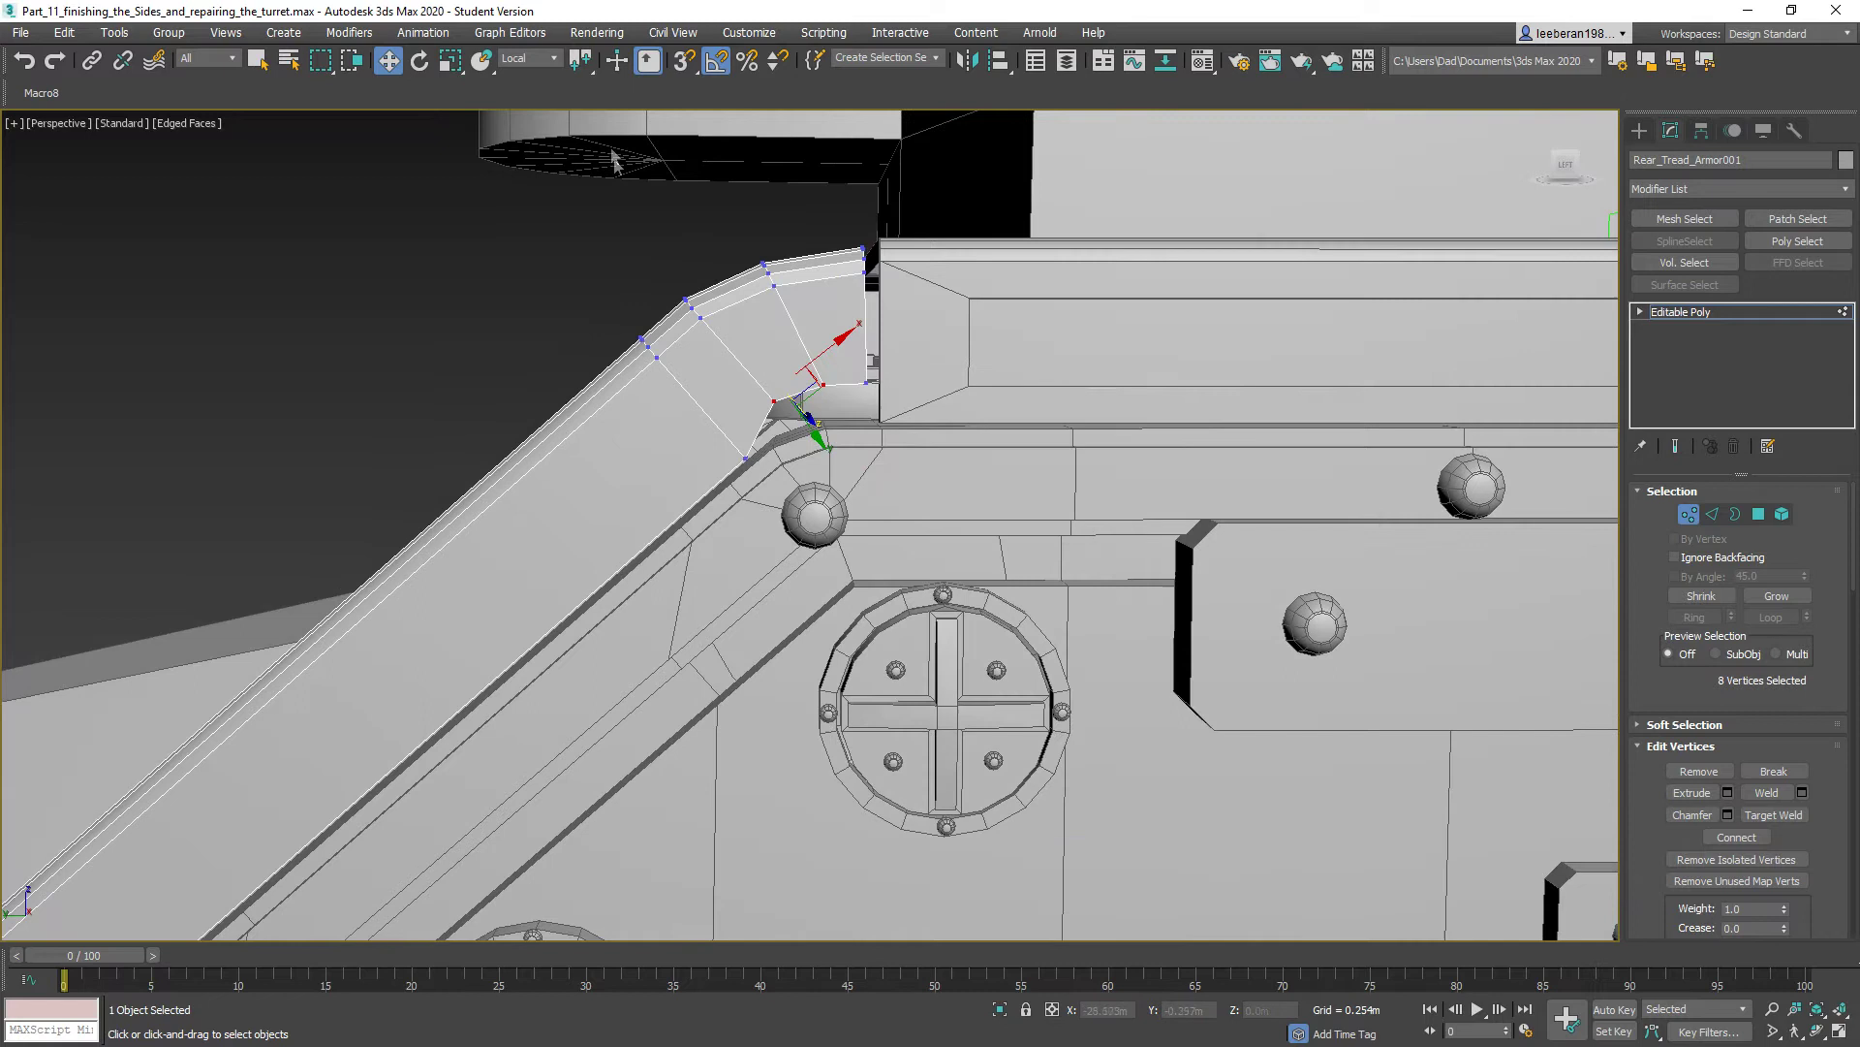
pyautogui.click(541, 60)
pyautogui.click(540, 77)
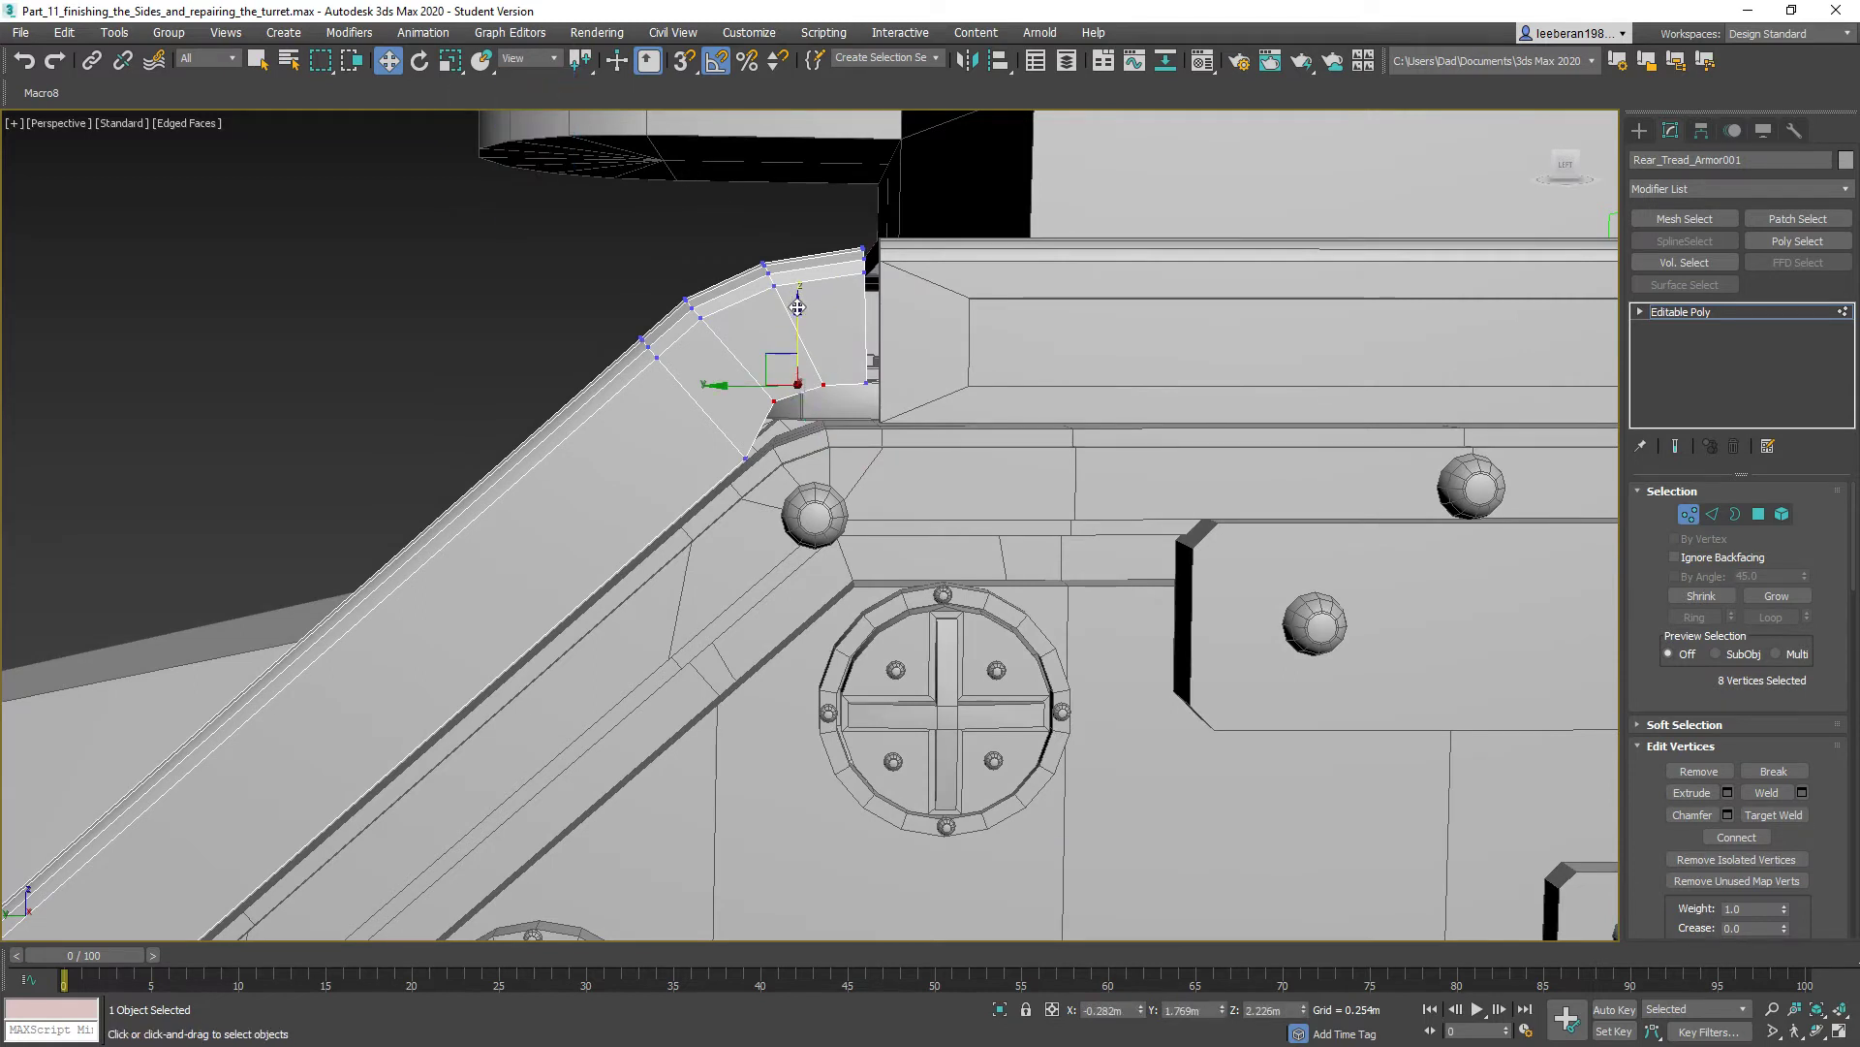
pyautogui.moveTo(797, 307); pyautogui.dragTo(802, 337)
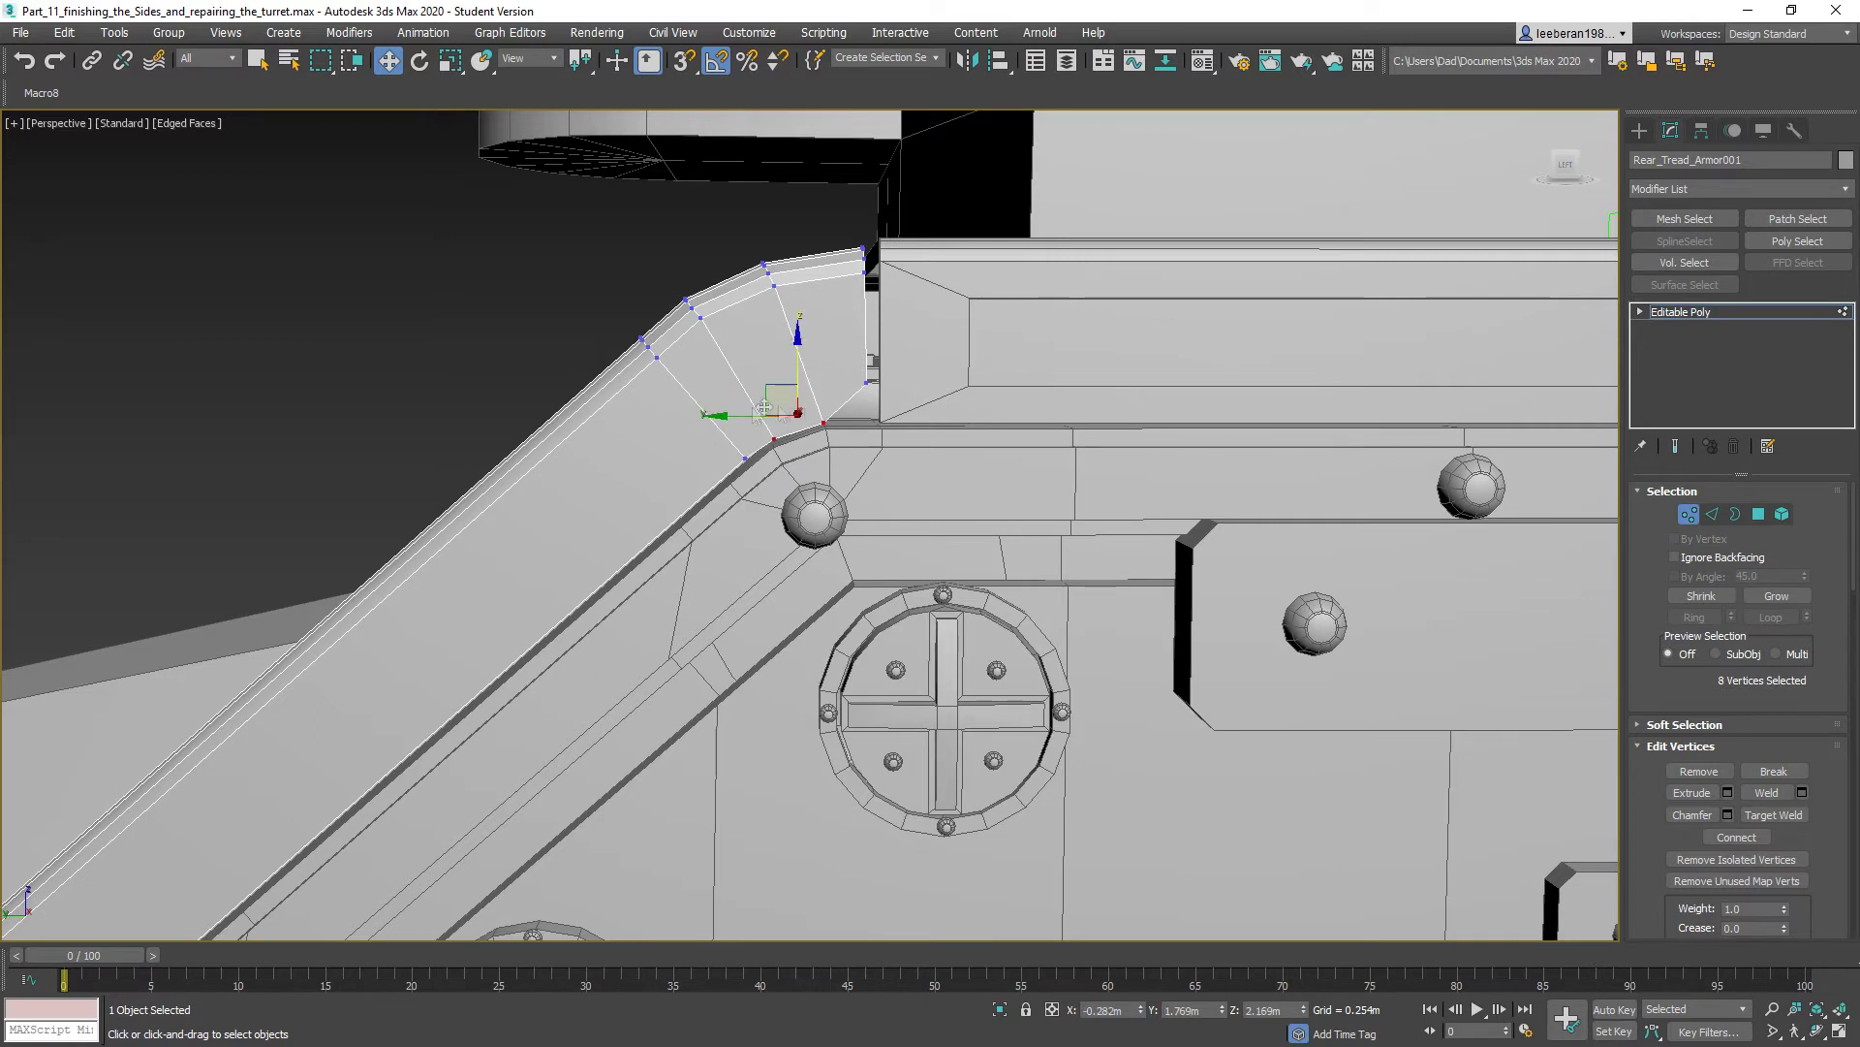
# - Lower the outer side wall's bottom vertices at the upper end to about Z 2.184 m and check the bend
pyautogui.moveTo(863, 379); pyautogui.dragTo(891, 408)
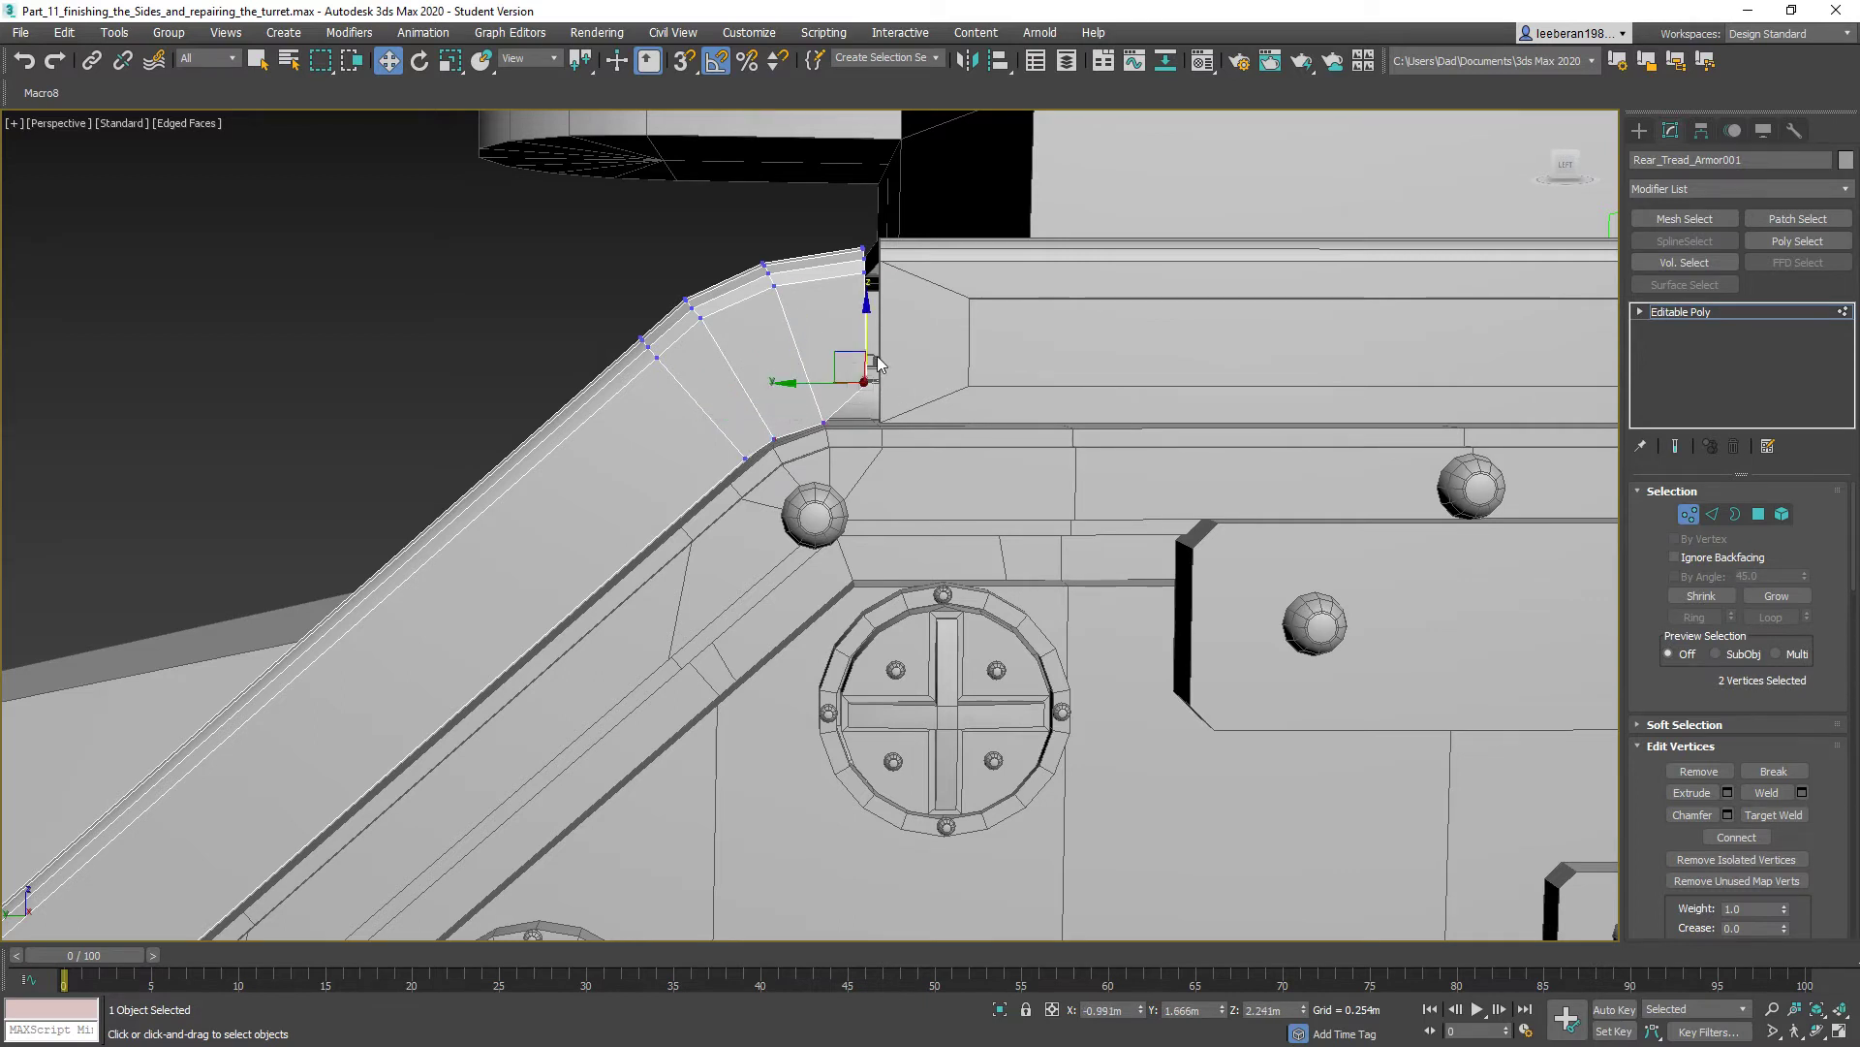
pyautogui.moveTo(865, 306); pyautogui.dragTo(864, 343)
pyautogui.keyDown('alt'); pyautogui.moveTo(667, 396); pyautogui.dragTo(743, 415, button='middle'); pyautogui.keyUp('alt')
pyautogui.scroll(-2, 755, 454)
pyautogui.scroll(-2, 755, 453)
pyautogui.moveTo(698, 545); pyautogui.dragTo(815, 507, button='middle')
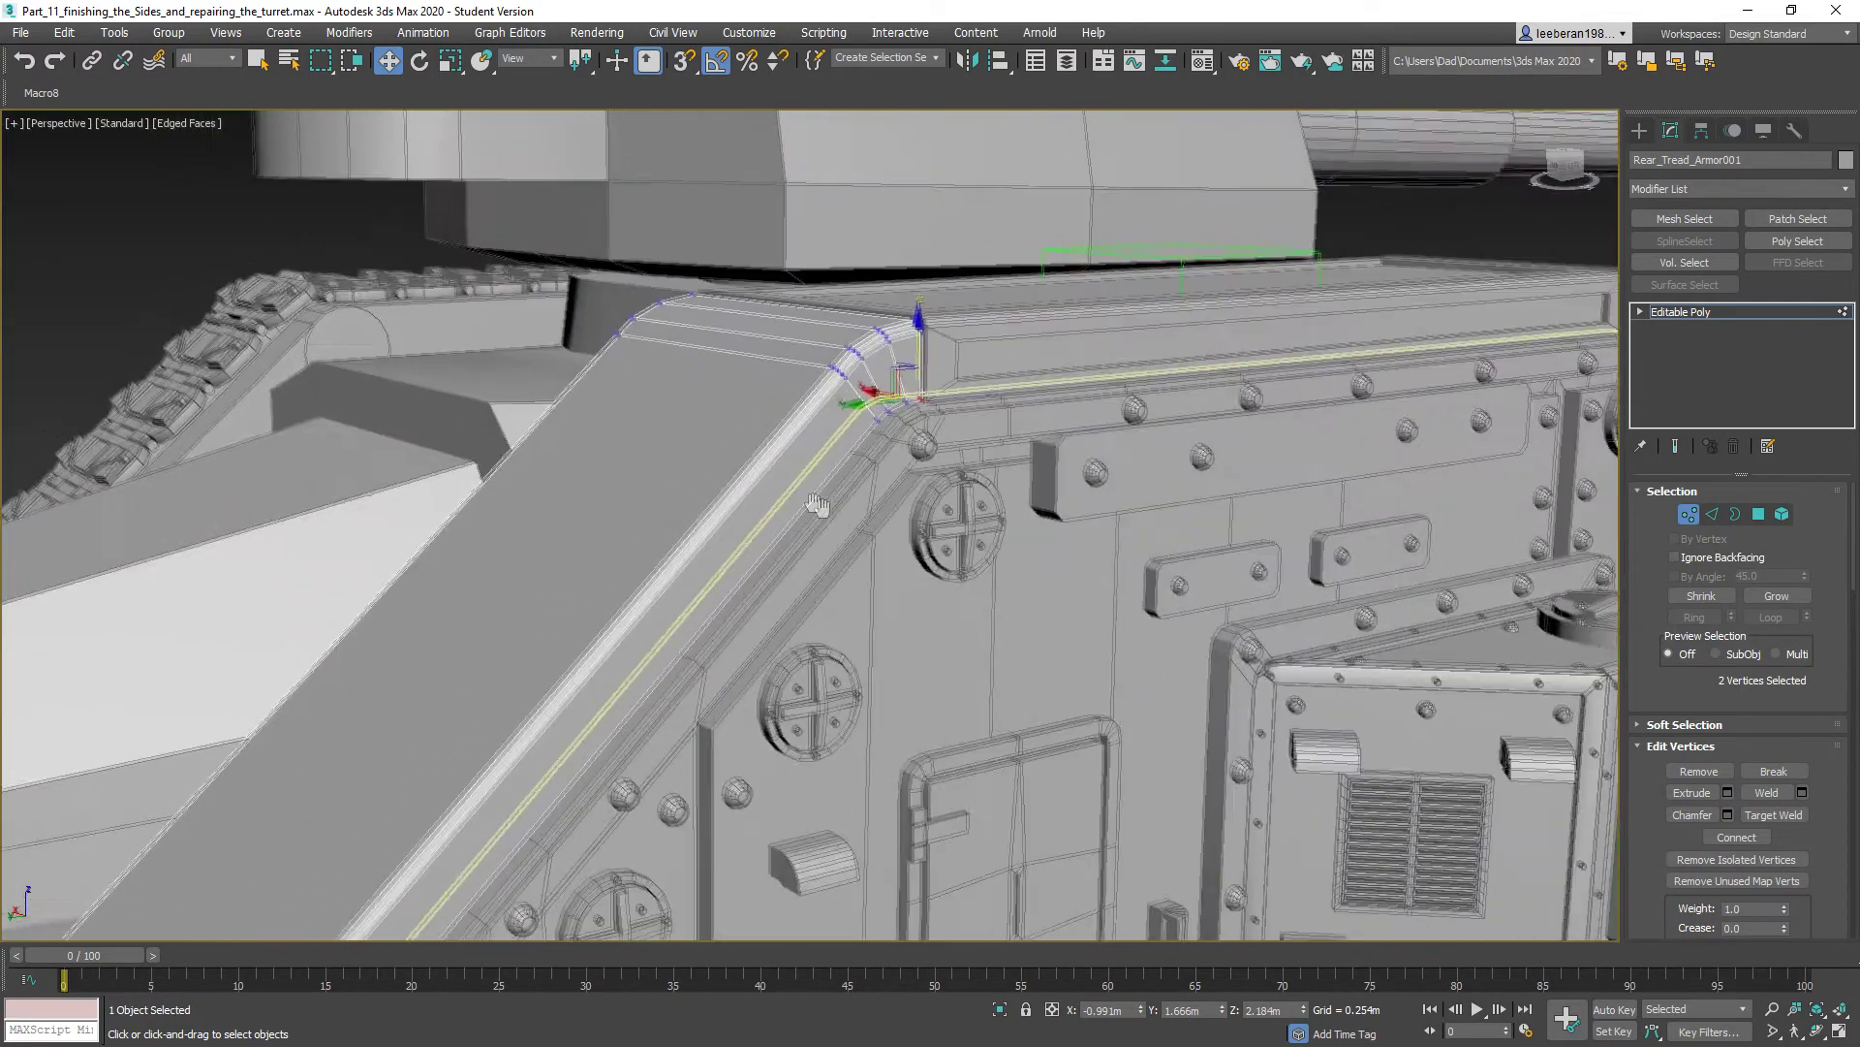
# - Select the polygons of the cover's outer side wall and broad top face, including their bend sections, leaving out the rounded edge strips
pyautogui.click(1762, 515)
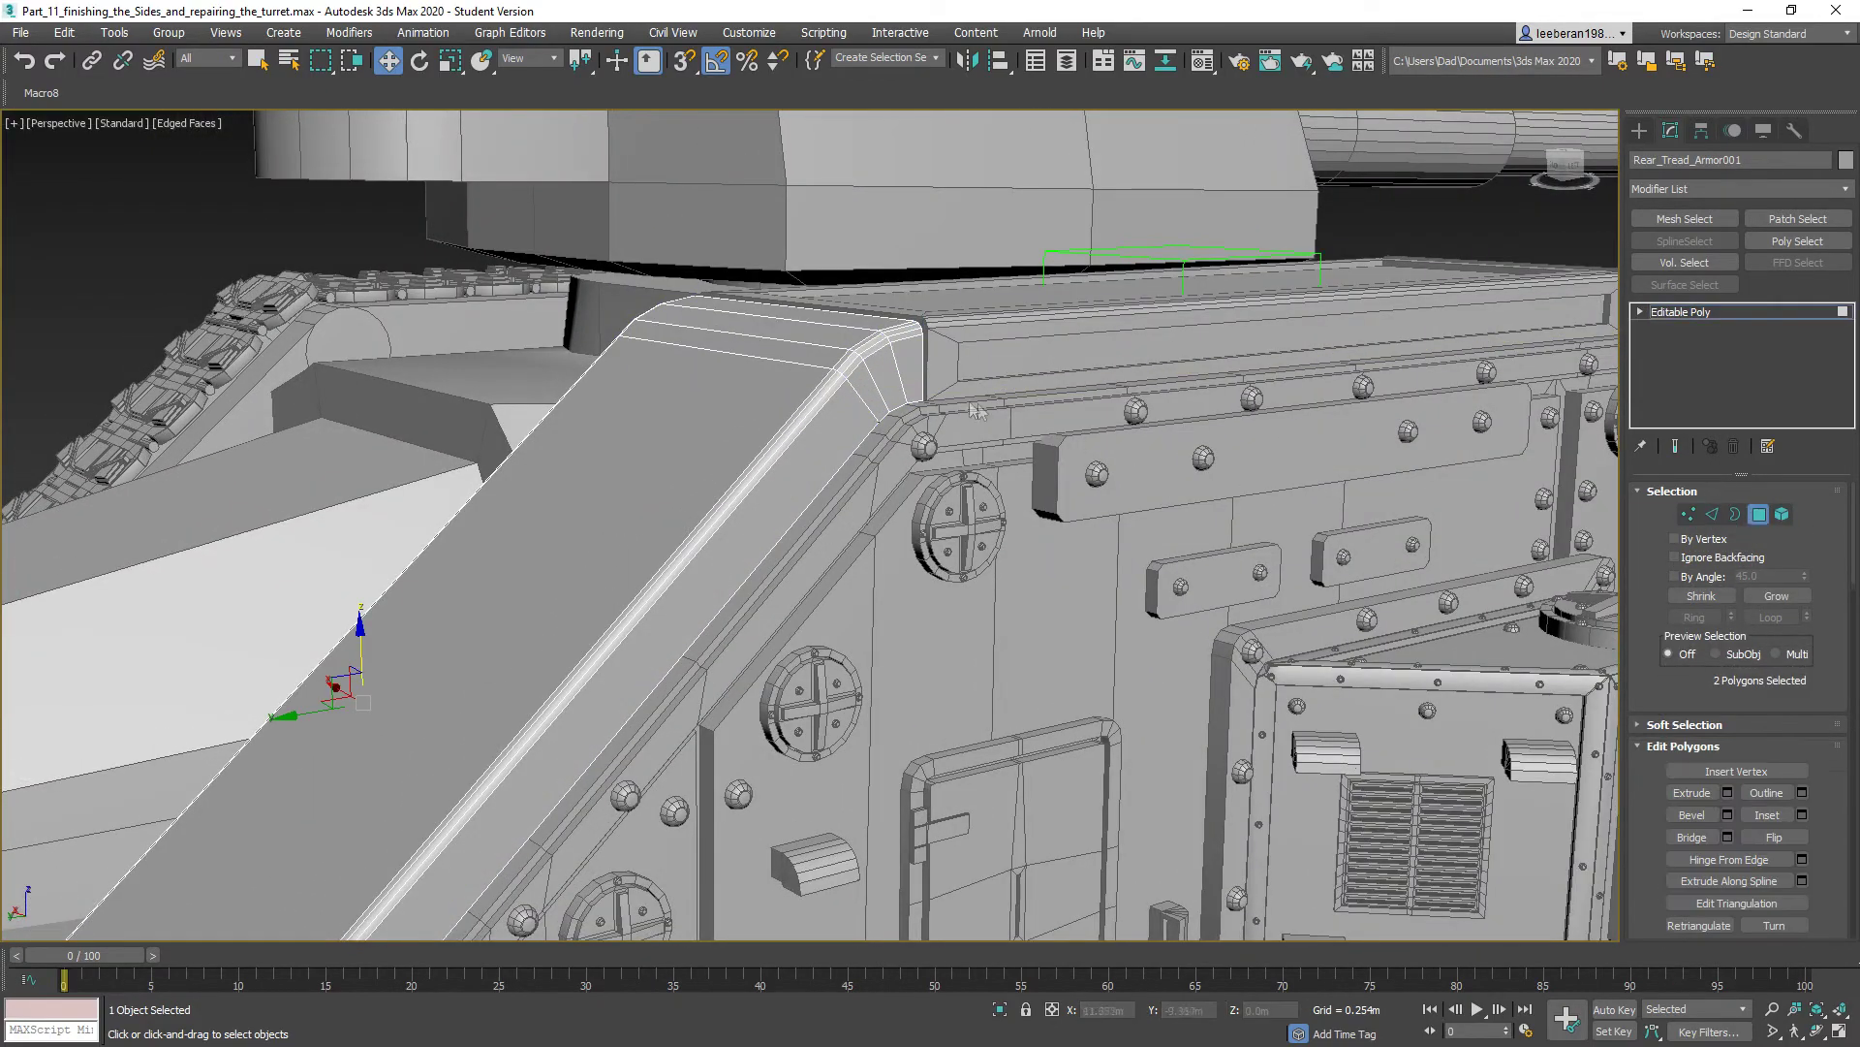
pyautogui.keyDown('ctrl'); pyautogui.click(915, 370); pyautogui.keyUp('ctrl')
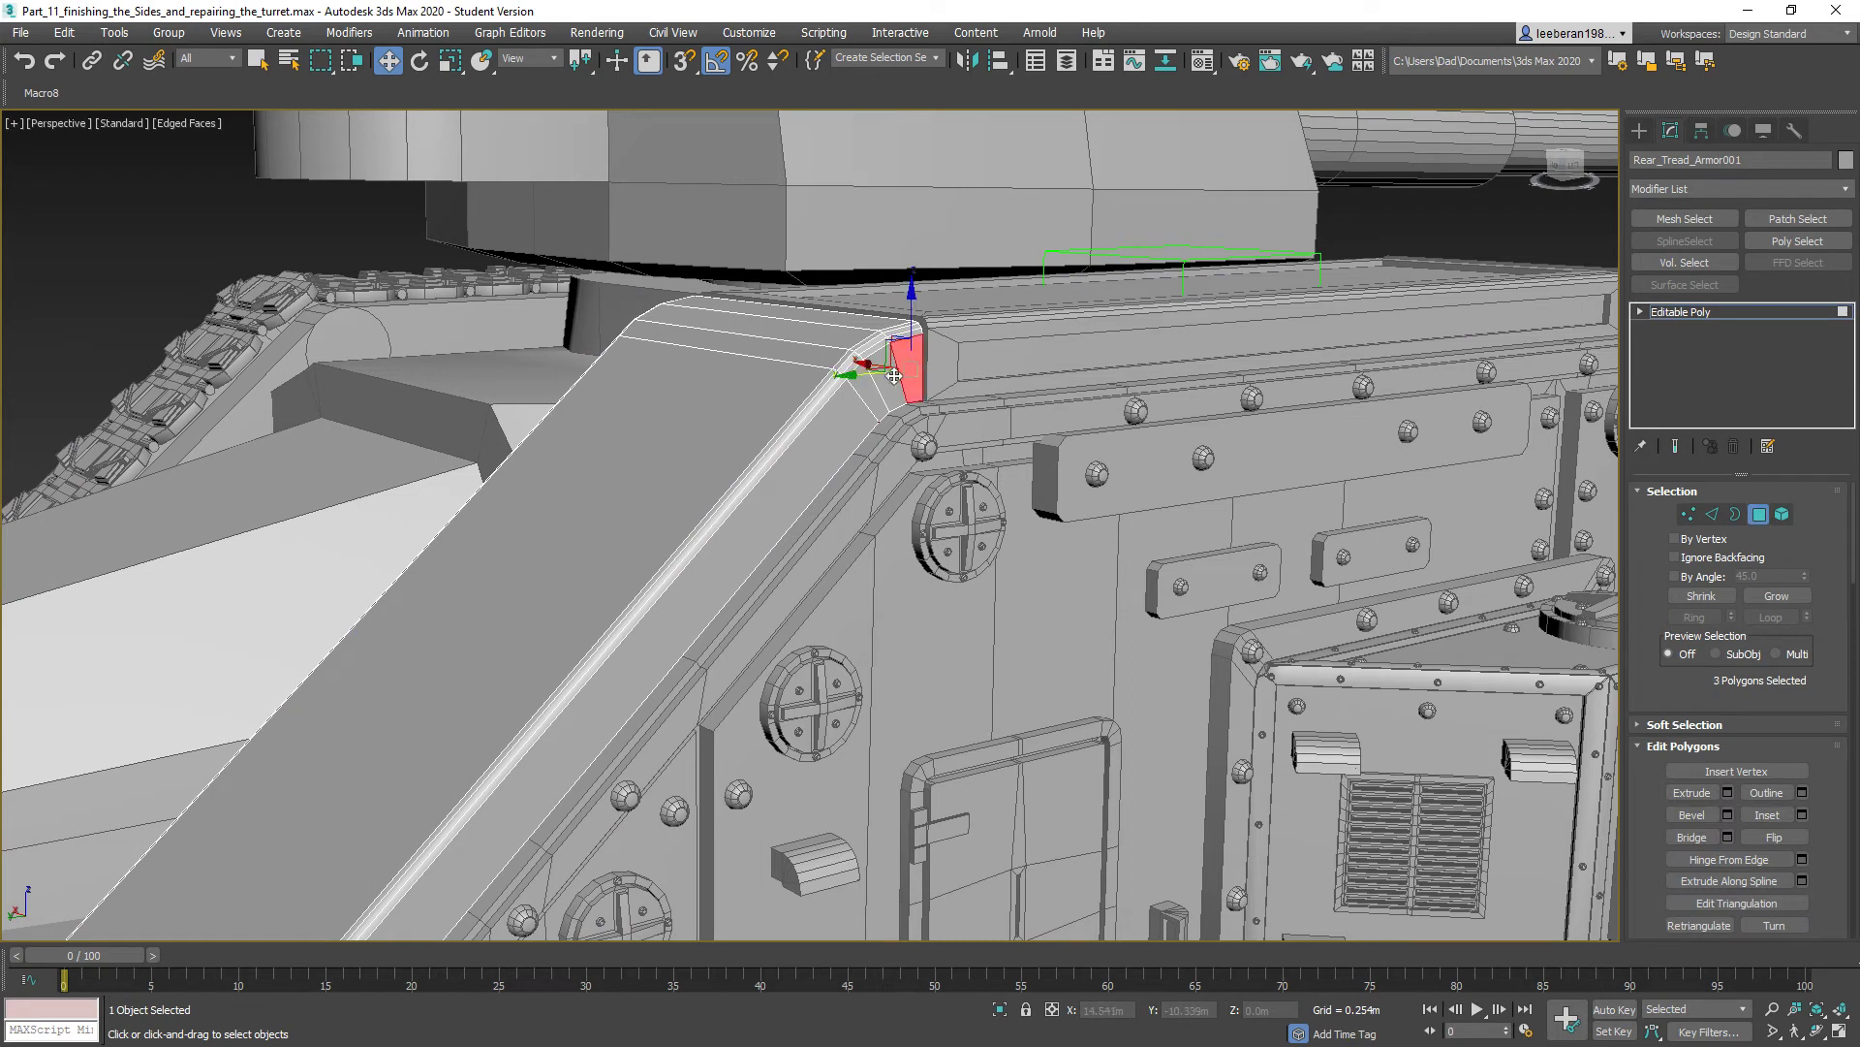
pyautogui.click(255, 61)
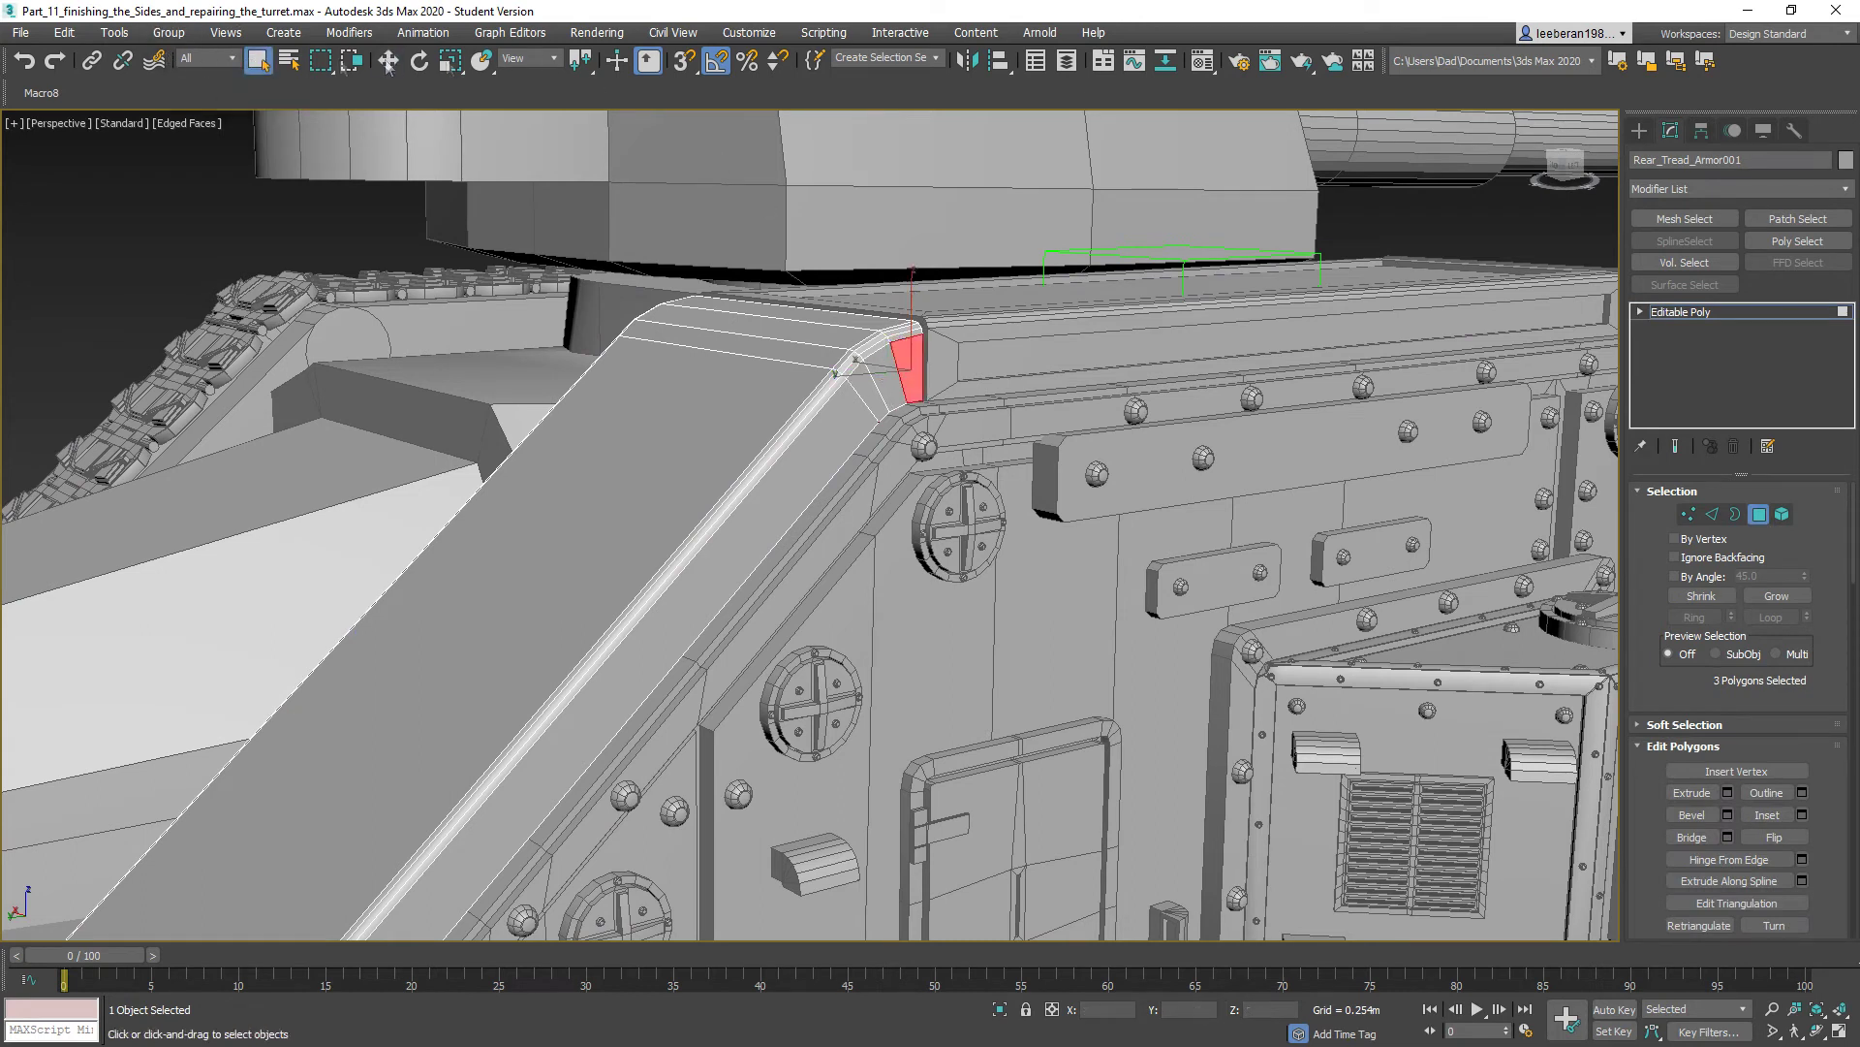
pyautogui.click(554, 59)
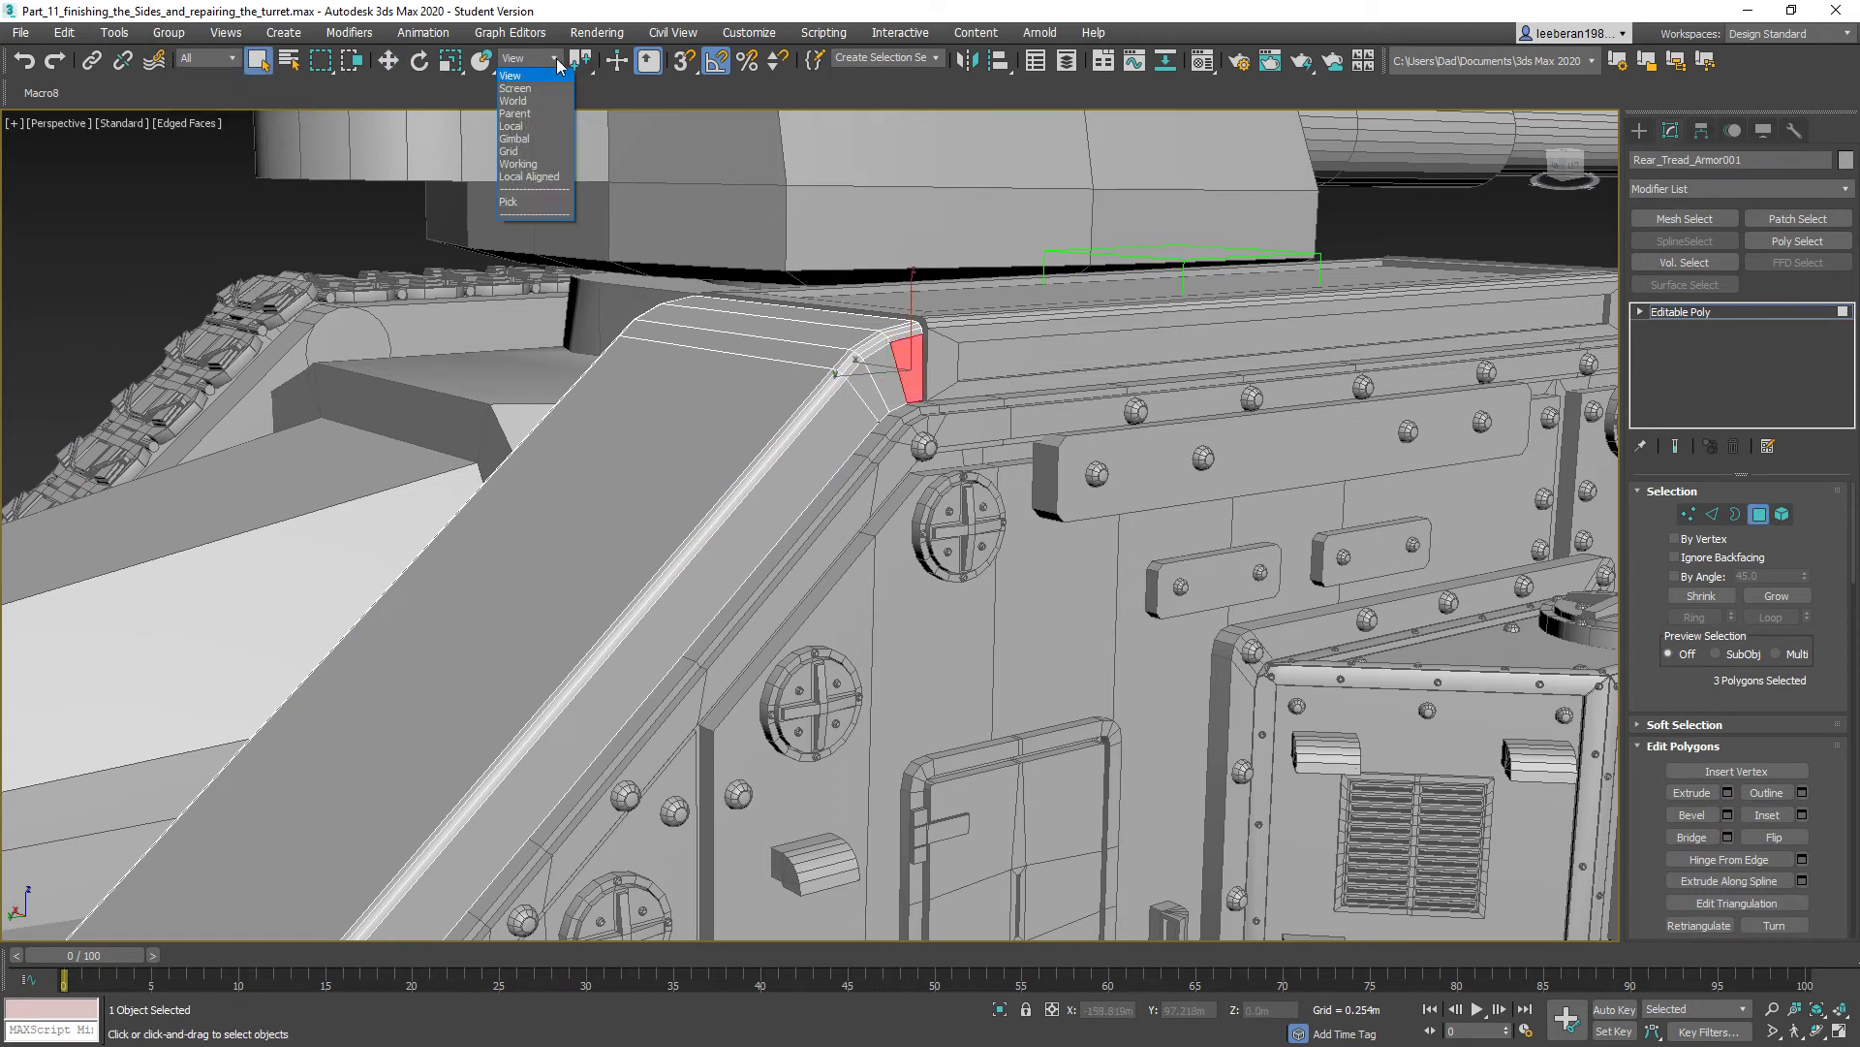
pyautogui.click(554, 59)
pyautogui.keyDown('ctrl'); pyautogui.click(880, 385); pyautogui.keyUp('ctrl')
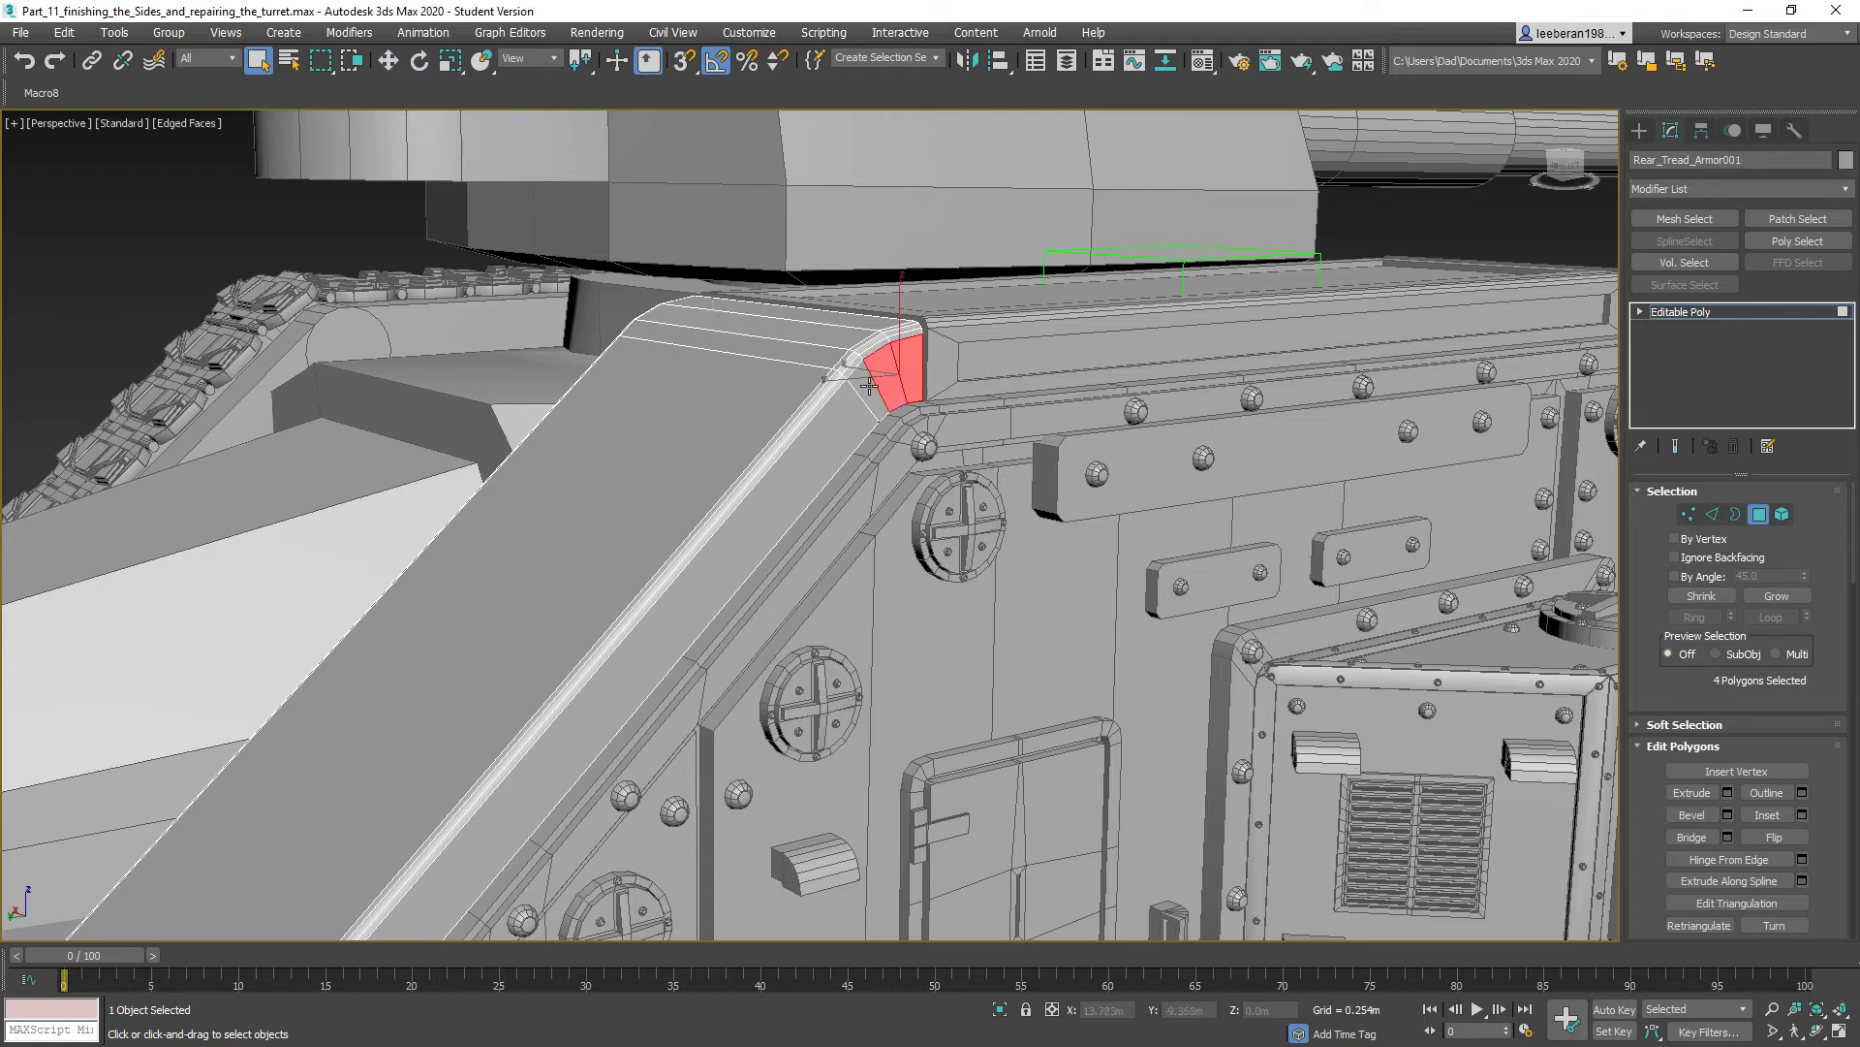
pyautogui.keyDown('ctrl'); pyautogui.click(845, 429); pyautogui.keyUp('ctrl')
pyautogui.scroll(5, 858, 387)
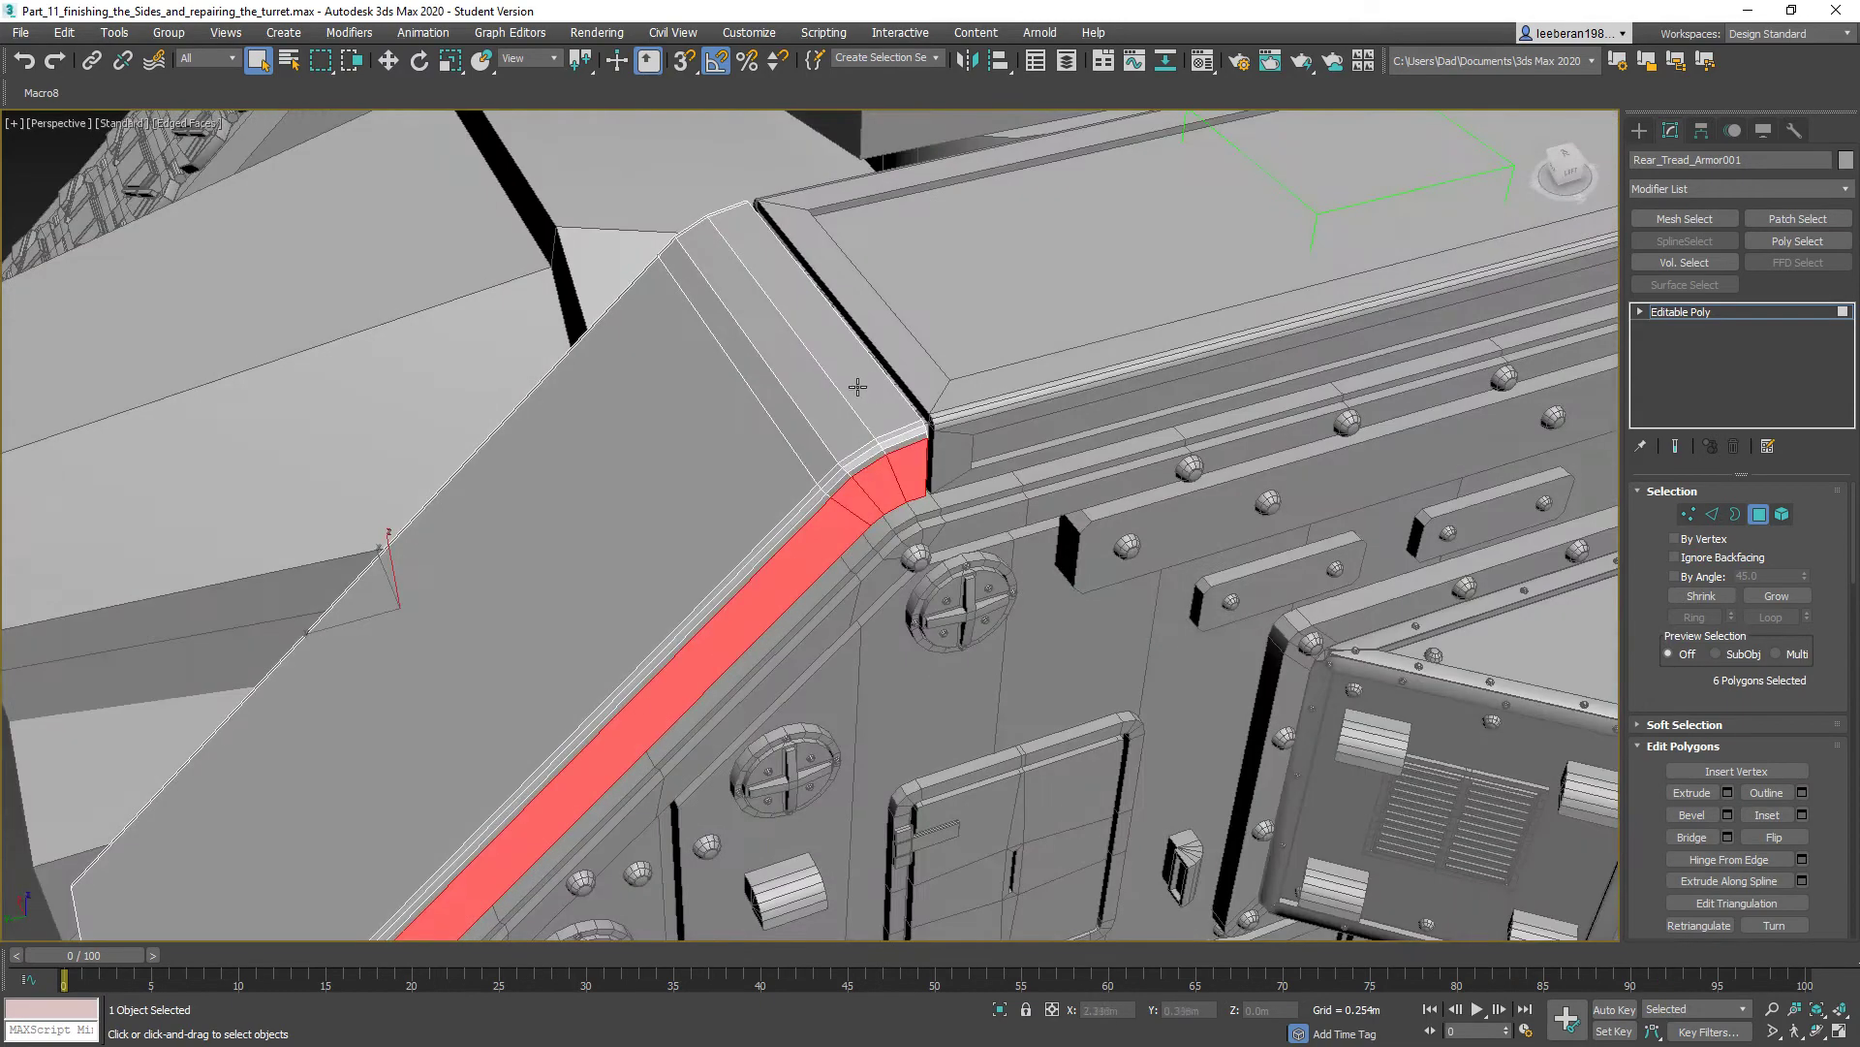
pyautogui.keyDown('ctrl'); pyautogui.click(857, 387); pyautogui.keyUp('ctrl')
pyautogui.keyDown('ctrl'); pyautogui.click(828, 395); pyautogui.keyUp('ctrl')
pyautogui.keyDown('ctrl'); pyautogui.click(775, 418); pyautogui.keyUp('ctrl')
pyautogui.keyDown('ctrl'); pyautogui.click(729, 449); pyautogui.keyUp('ctrl')
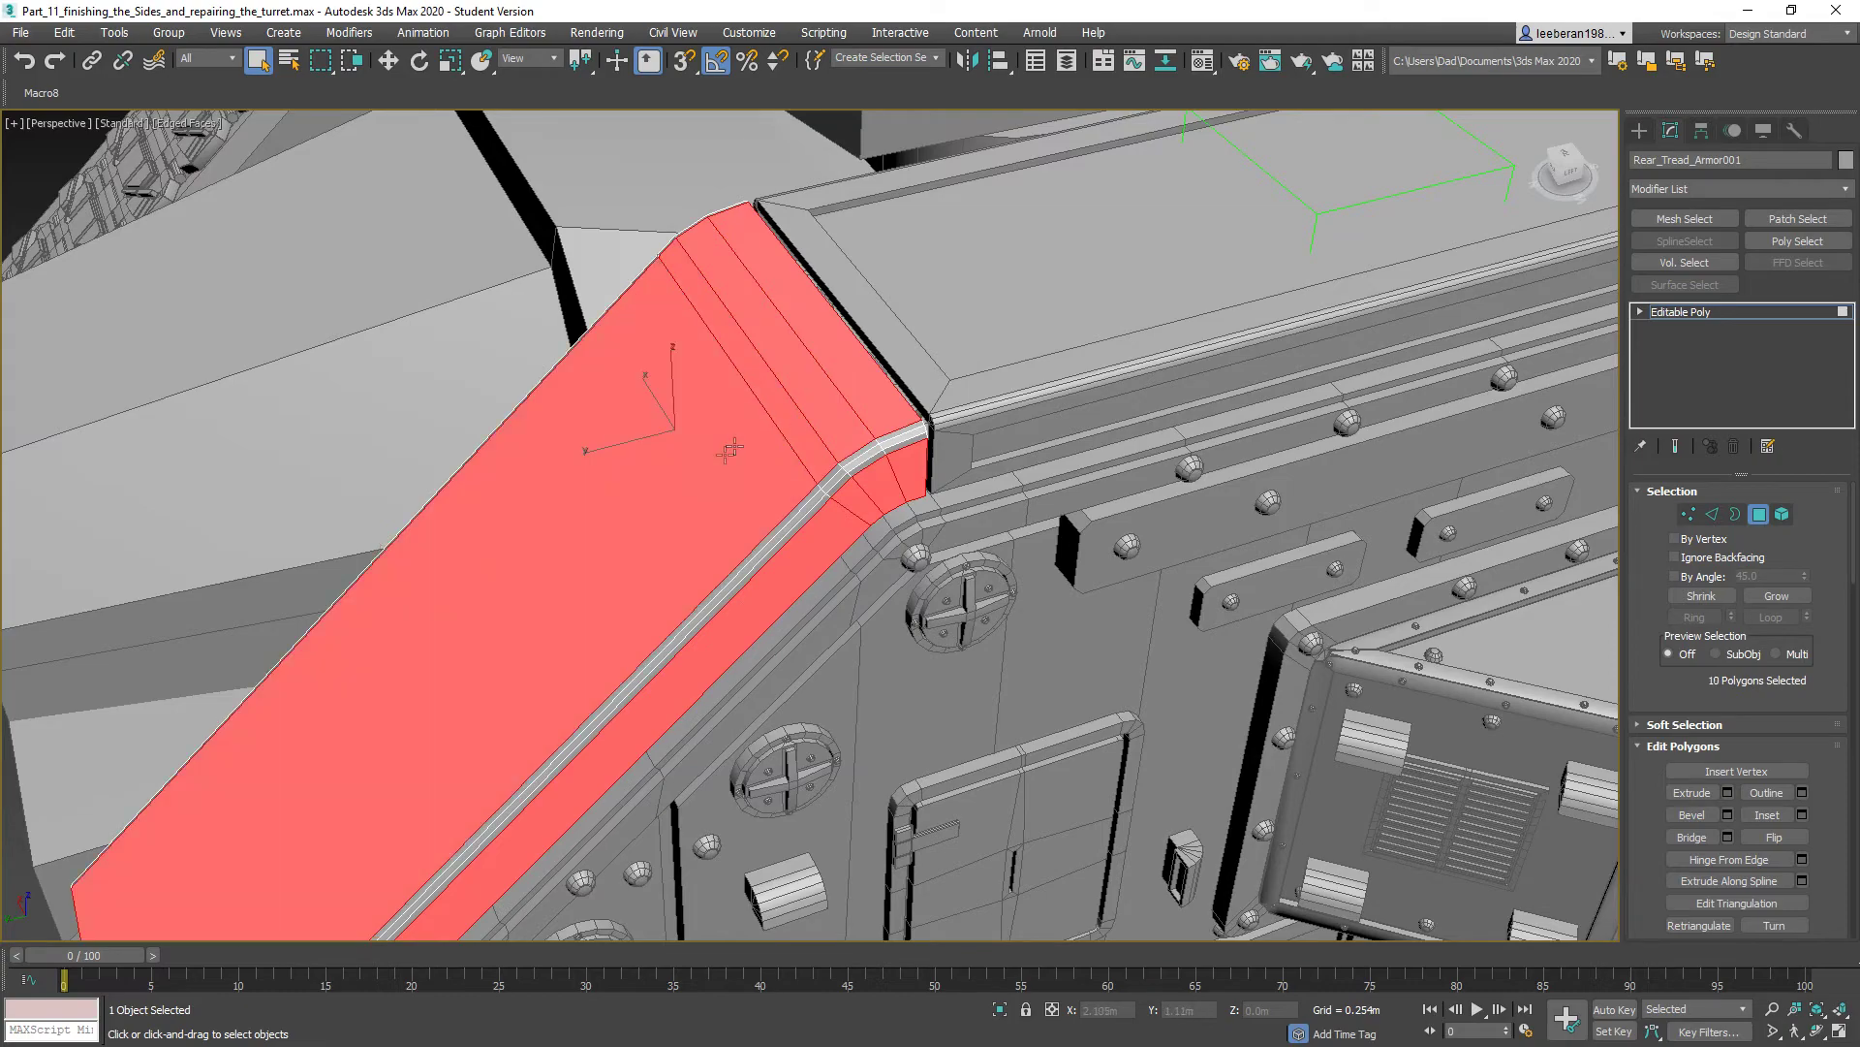
# - Add the inner side wall's long polygon and its three bend polygons to the current selection on the rear armor cover
pyautogui.keyDown('alt'); pyautogui.moveTo(729, 448); pyautogui.dragTo(802, 495, button='middle'); pyautogui.keyUp('alt')
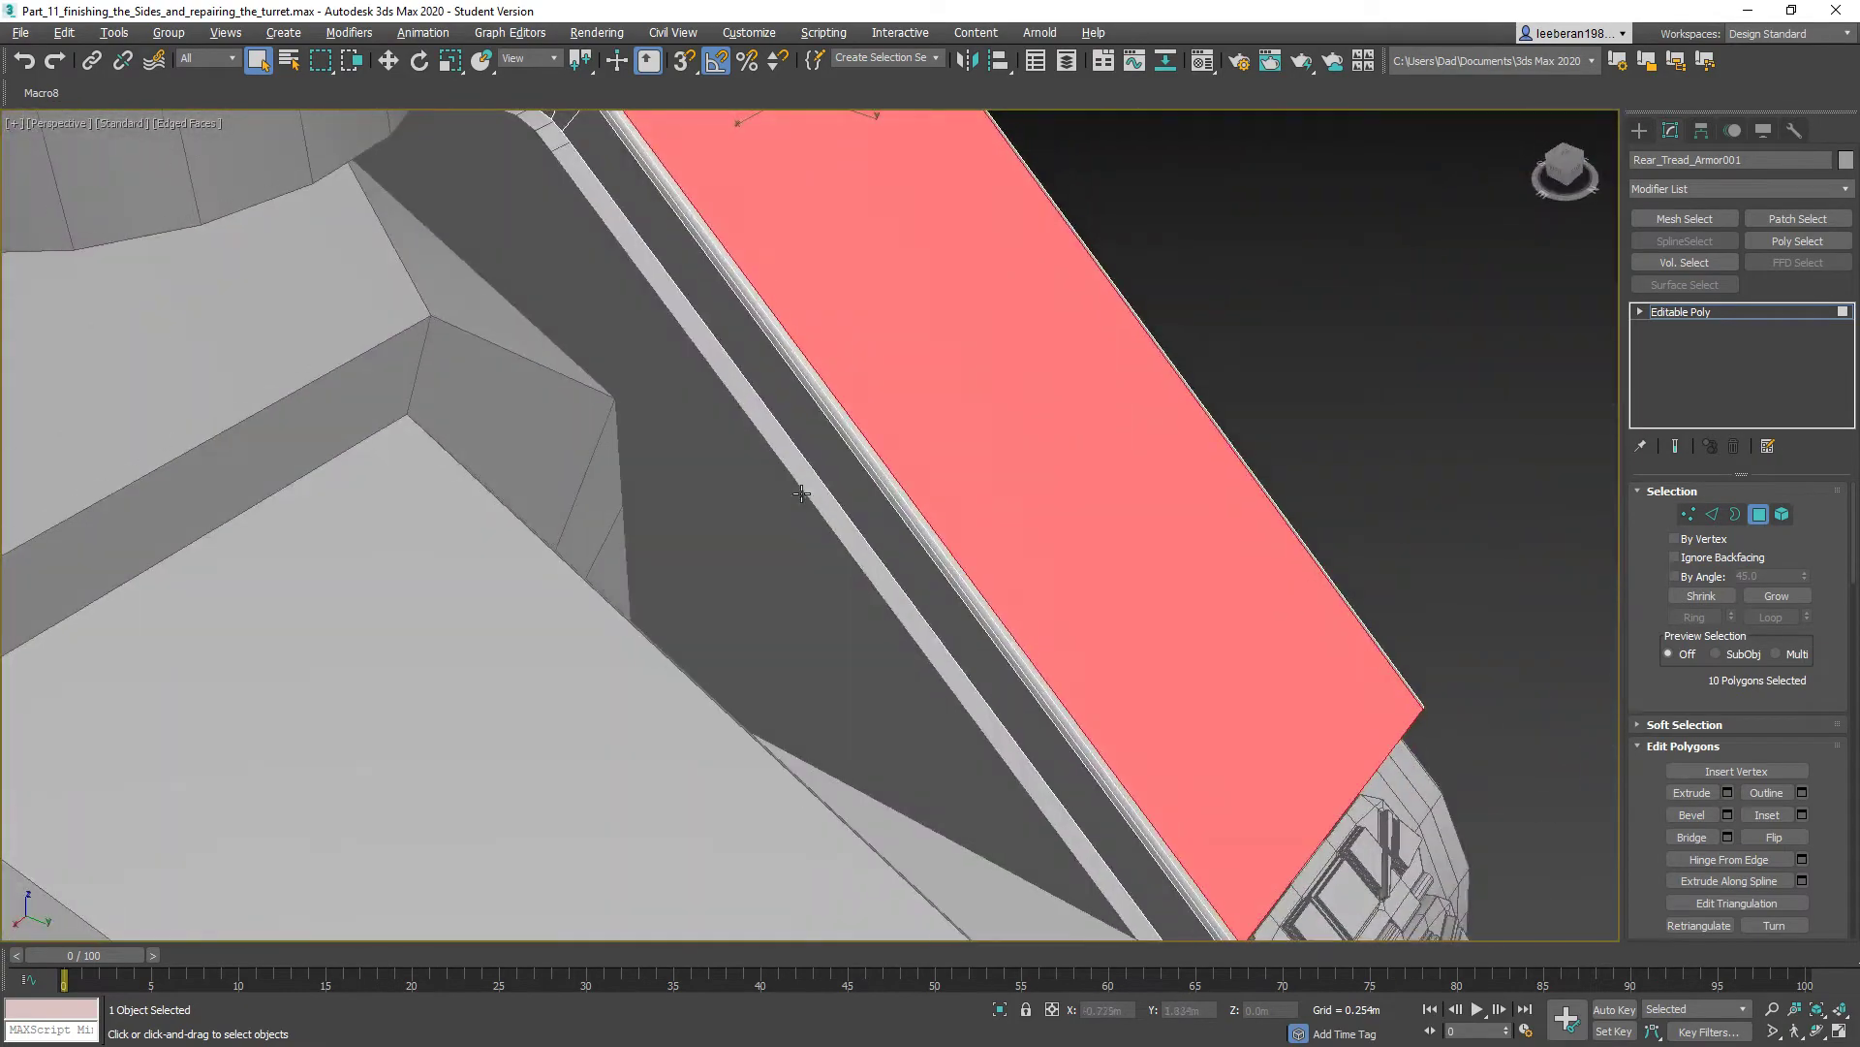
pyautogui.keyDown('ctrl'); pyautogui.click(824, 446); pyautogui.keyUp('ctrl')
pyautogui.scroll(3, 972, 581)
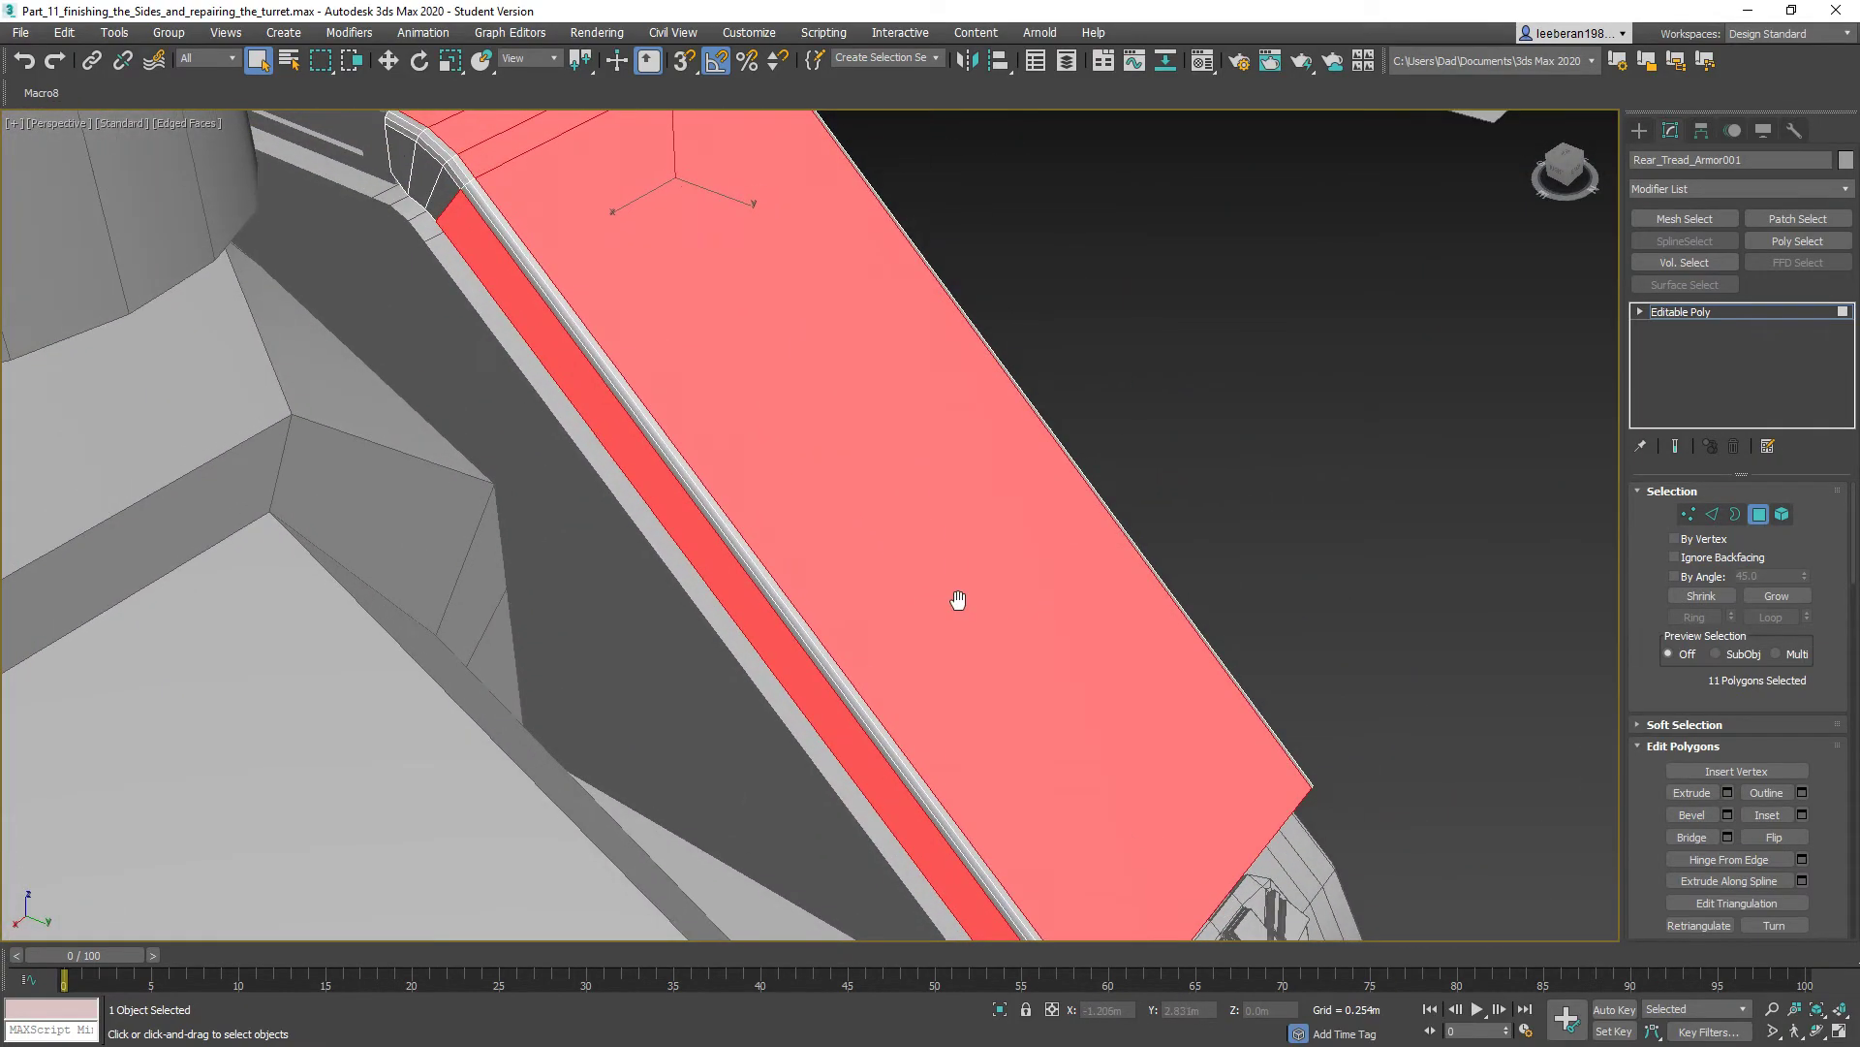
pyautogui.keyDown('ctrl'); pyautogui.click(398, 155); pyautogui.keyUp('ctrl')
pyautogui.keyDown('ctrl'); pyautogui.click(422, 170); pyautogui.keyUp('ctrl')
pyautogui.keyDown('ctrl'); pyautogui.click(442, 192); pyautogui.keyUp('ctrl')
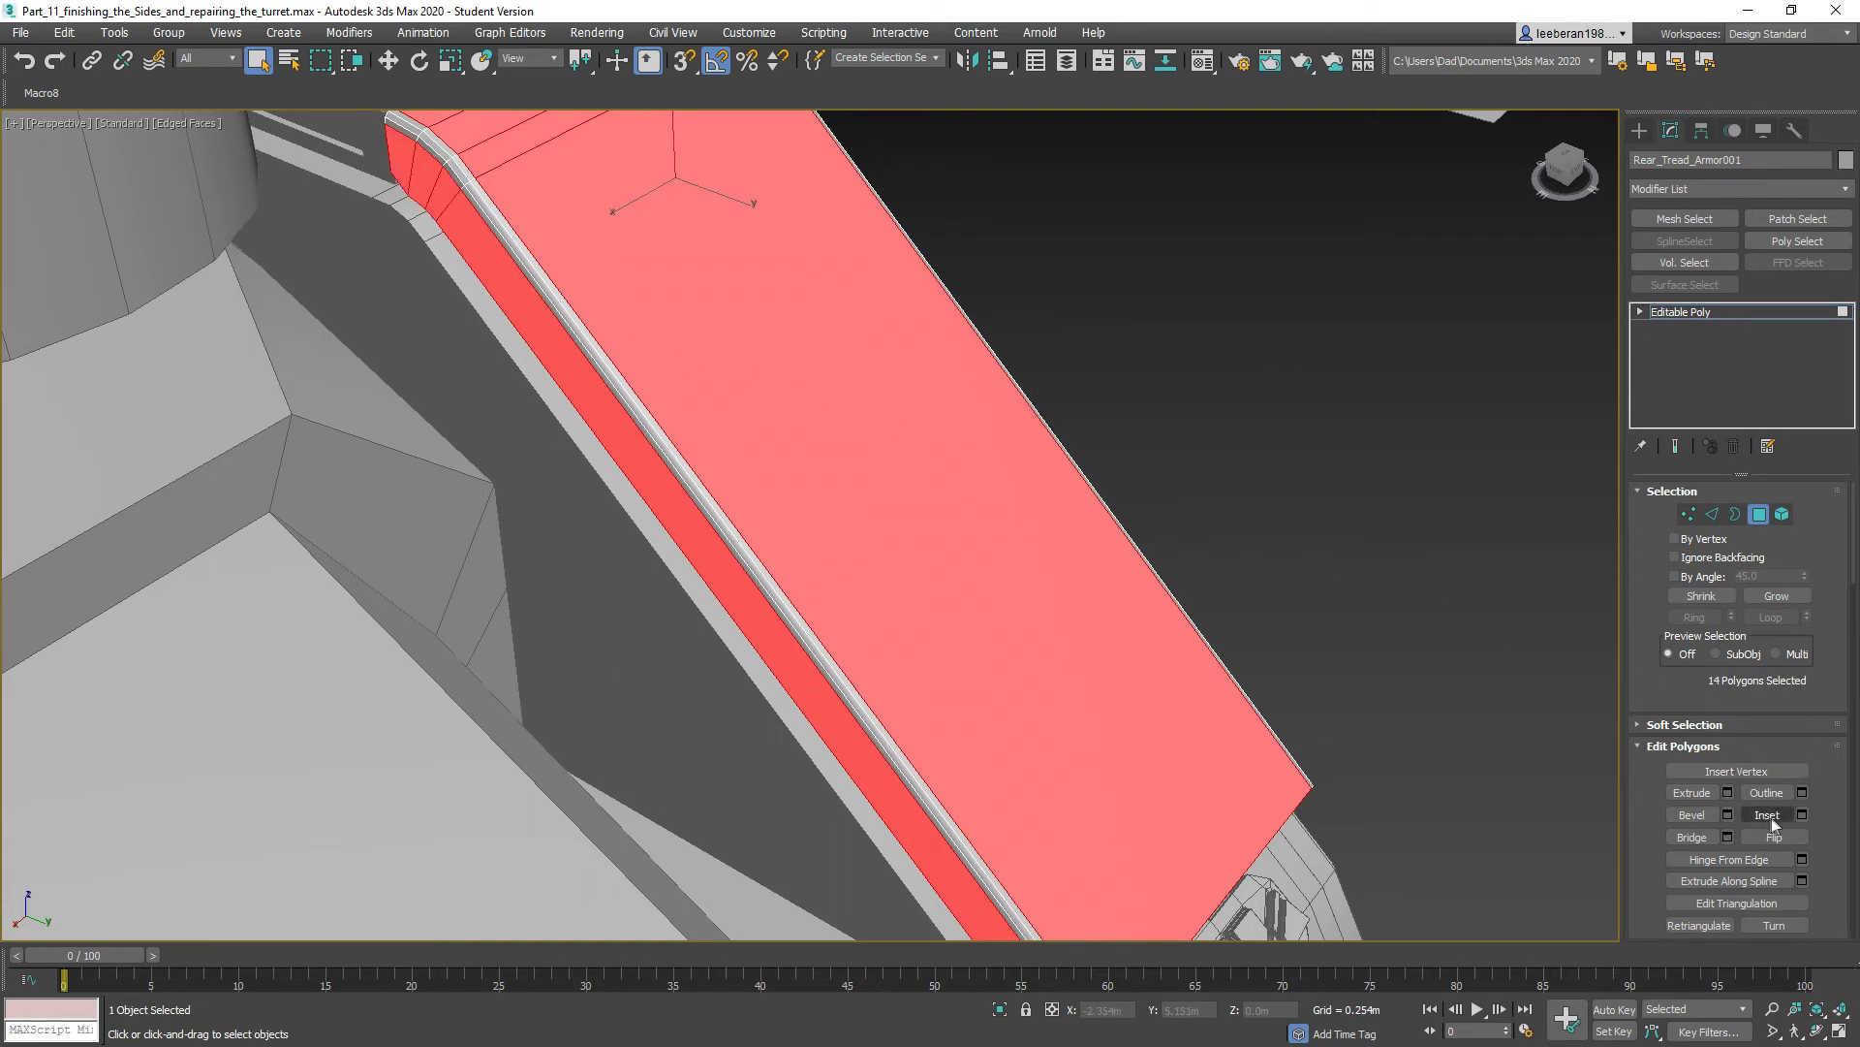
pyautogui.click(1802, 815)
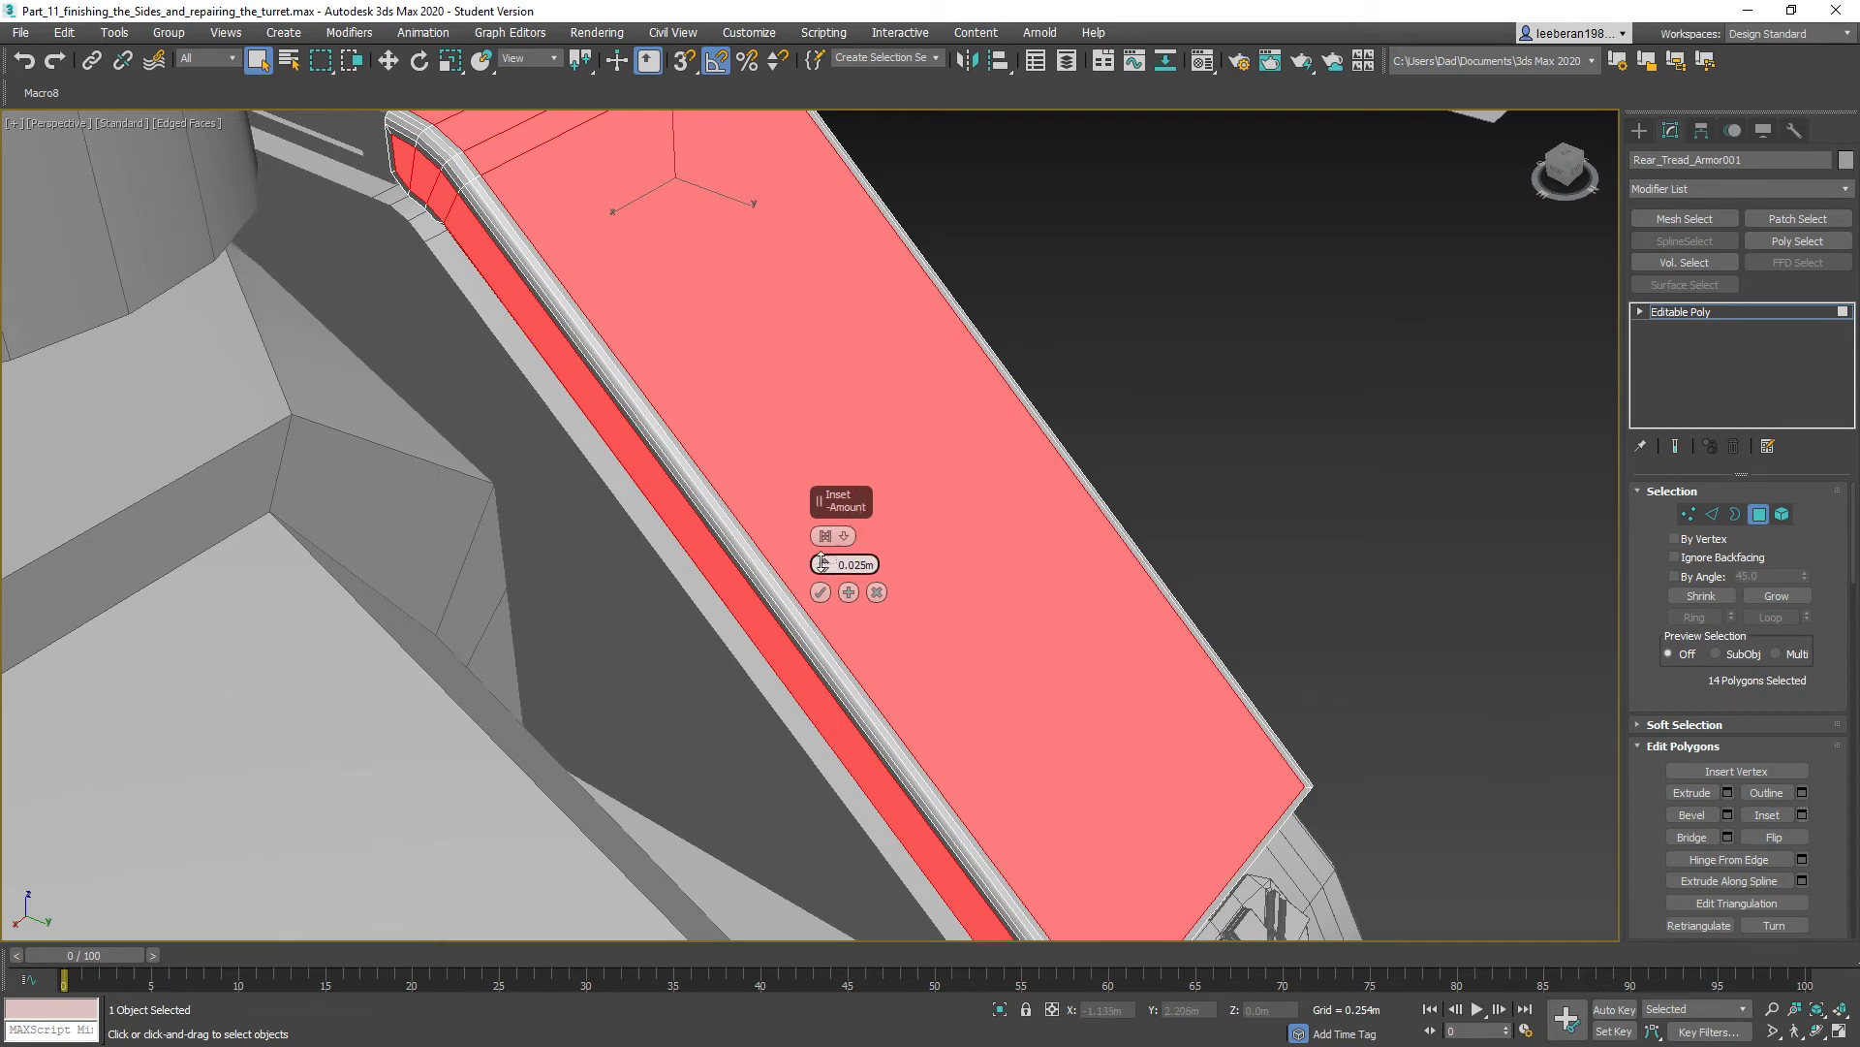
pyautogui.moveTo(823, 561); pyautogui.dragTo(824, 557)
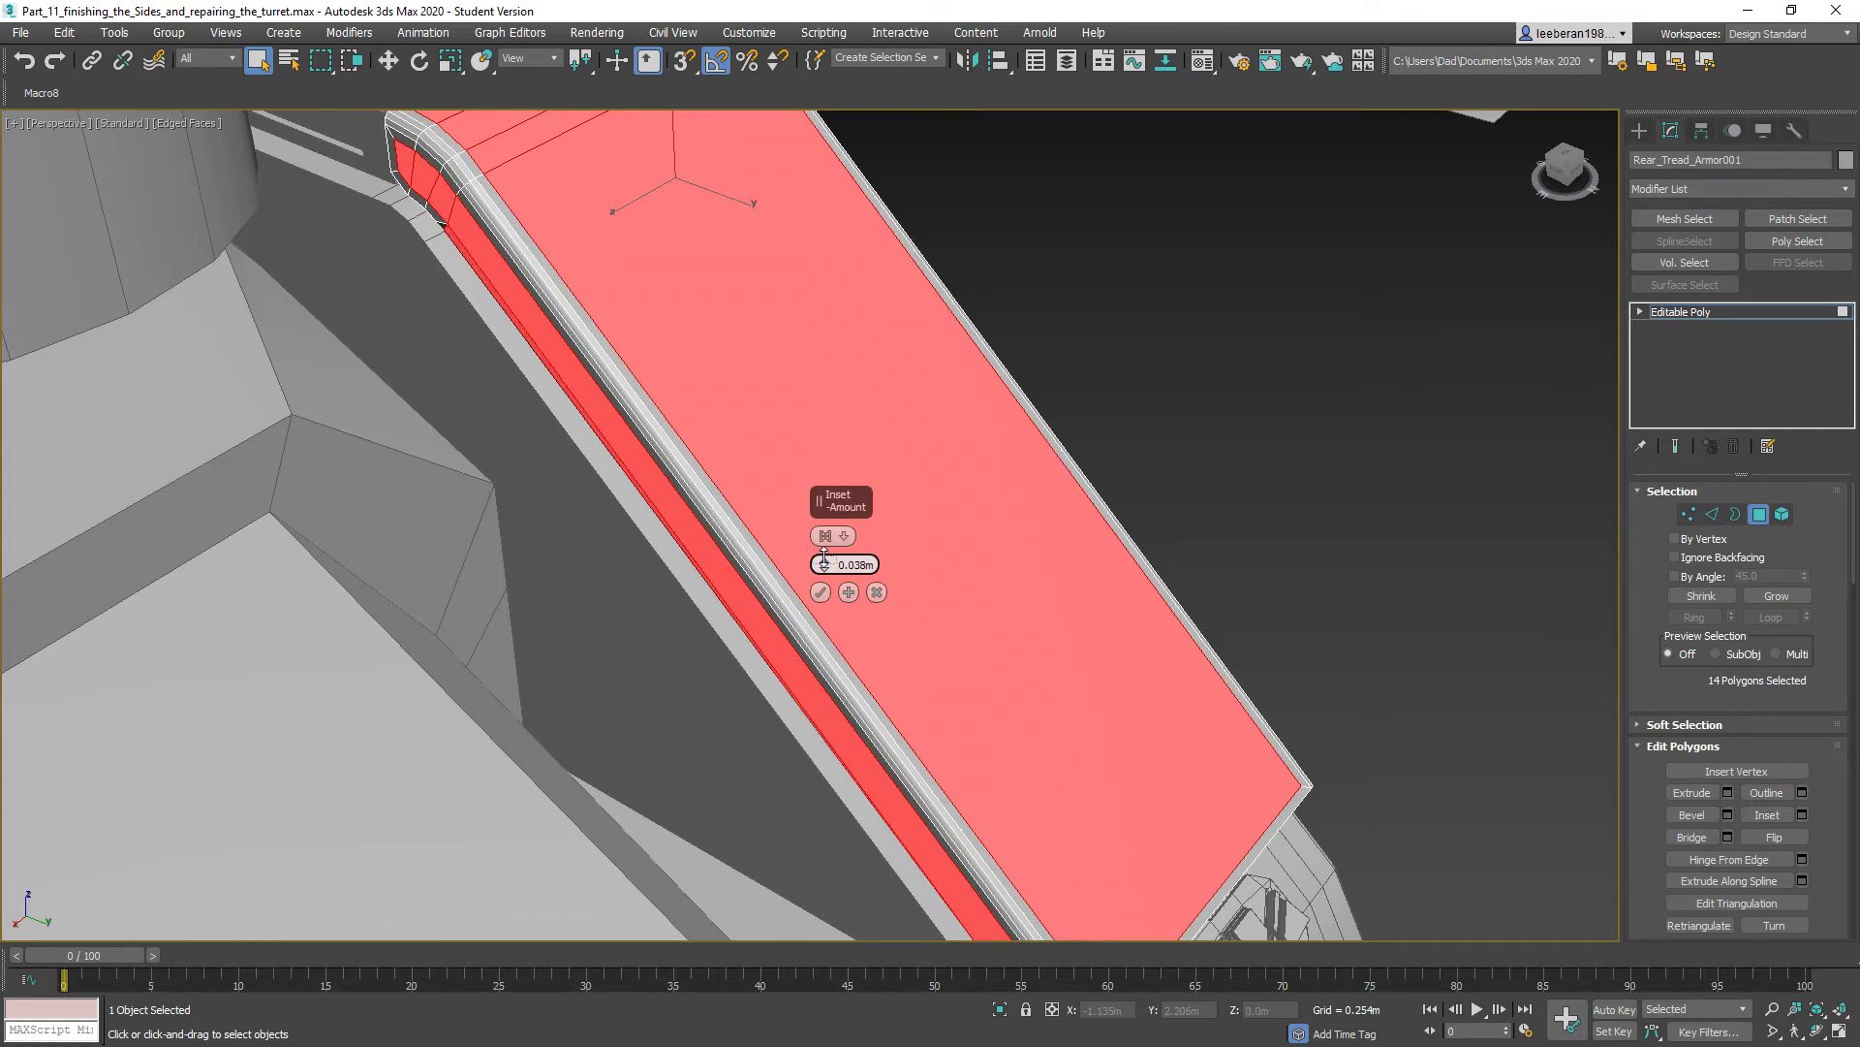
pyautogui.keyDown('alt'); pyautogui.moveTo(803, 553); pyautogui.dragTo(728, 471, button='middle'); pyautogui.keyUp('alt')
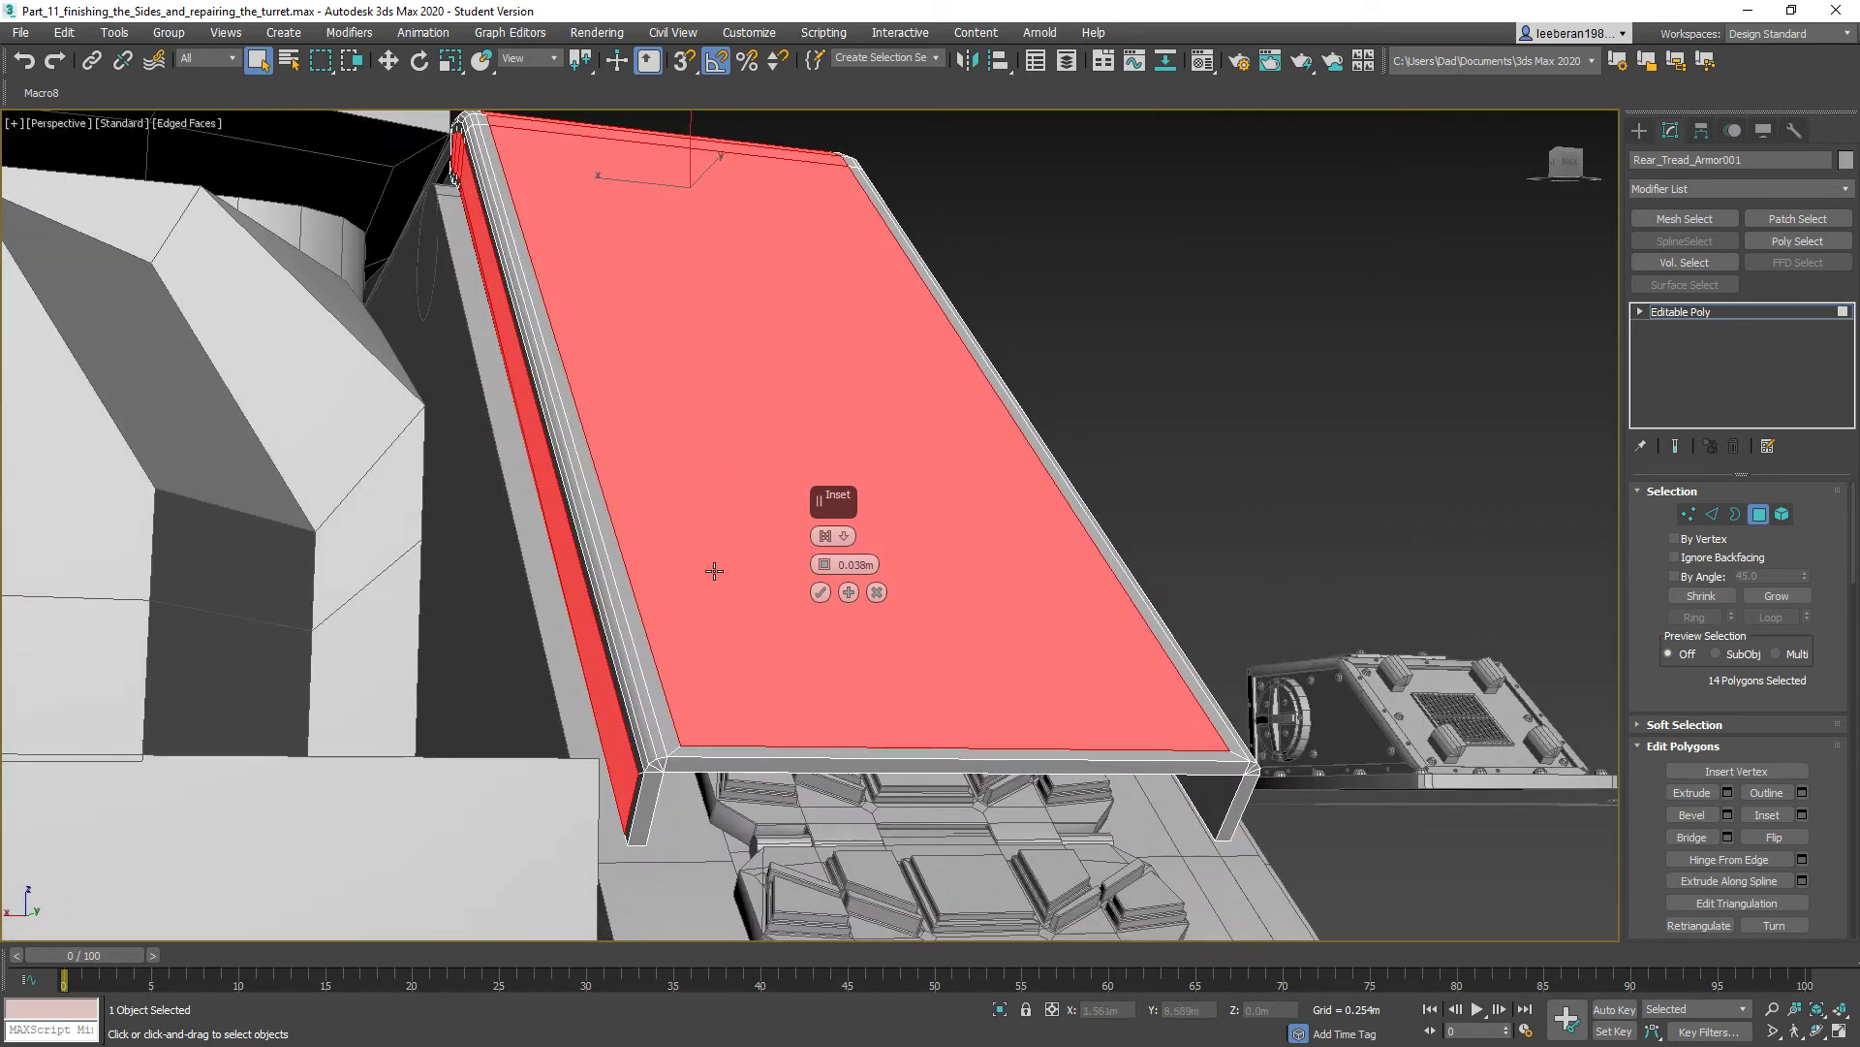
pyautogui.hotkey('ctrl', 'z')
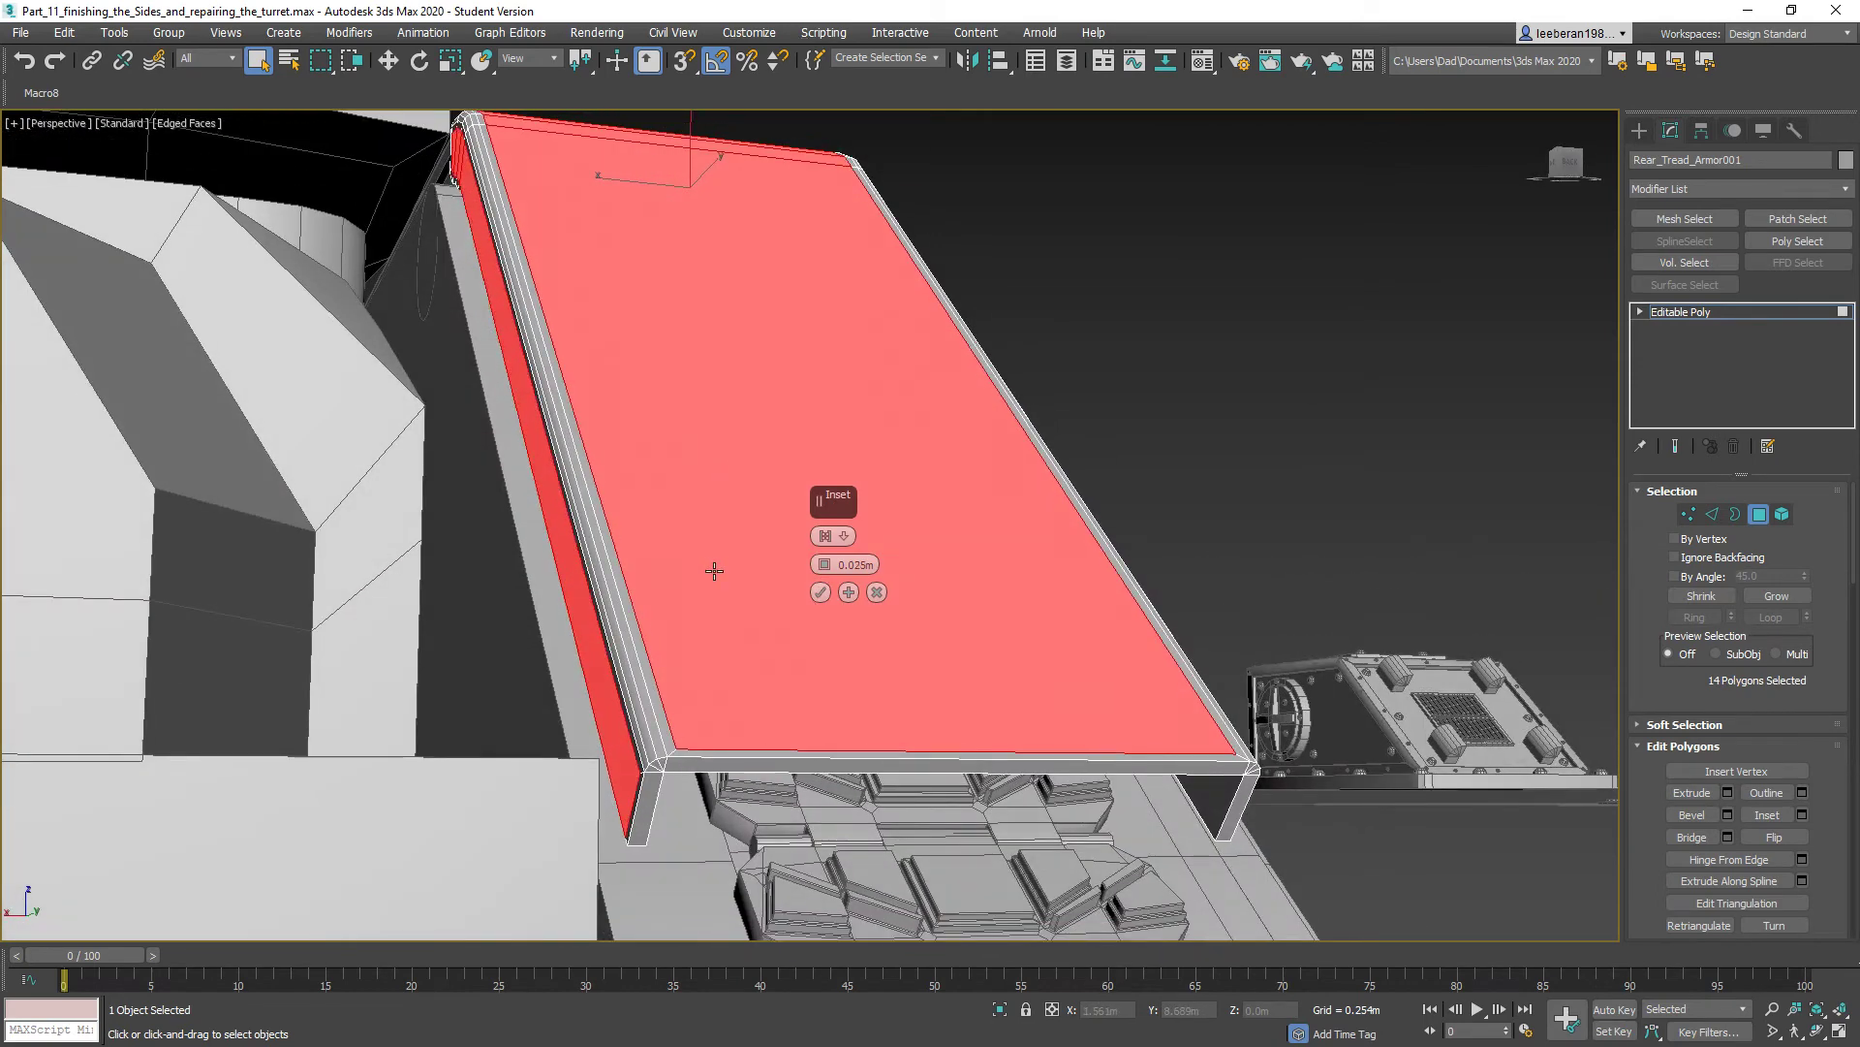
pyautogui.hotkey('ctrl', 'z')
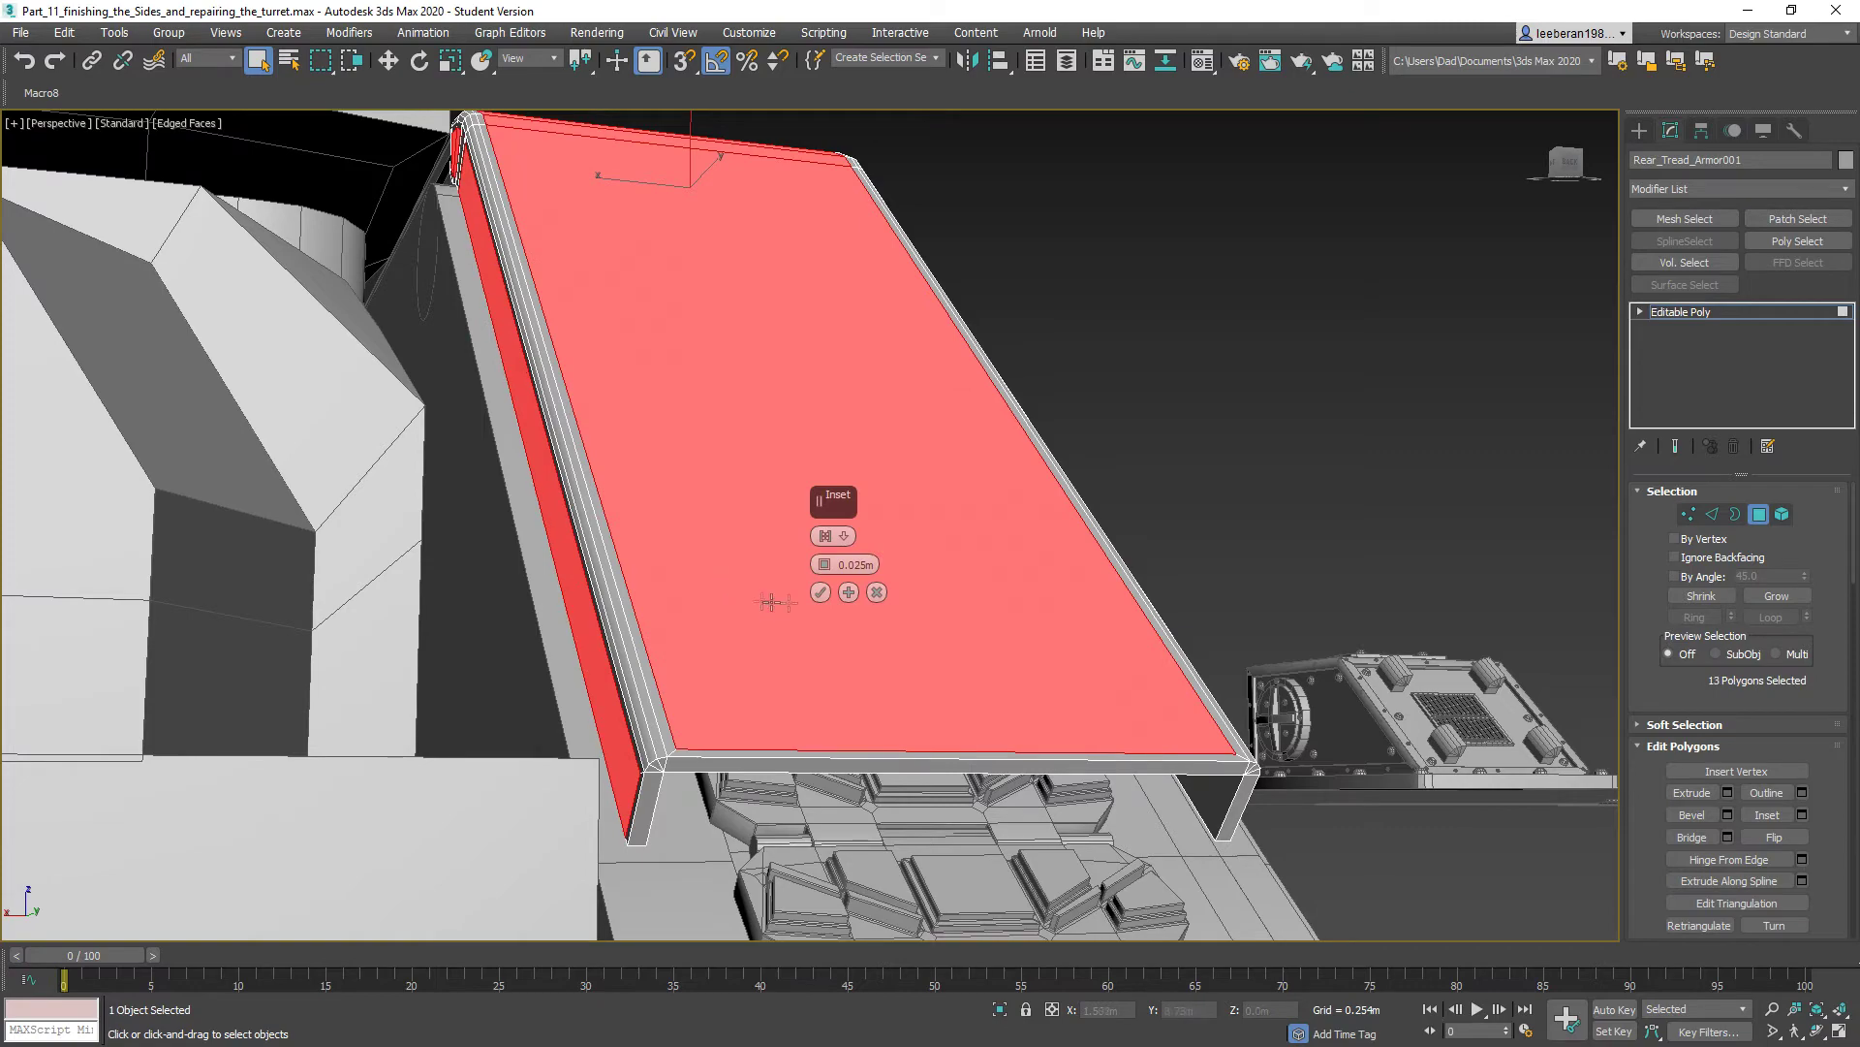
pyautogui.click(879, 593)
pyautogui.keyDown('alt'); pyautogui.moveTo(713, 623); pyautogui.dragTo(765, 689, button='middle'); pyautogui.keyUp('alt')
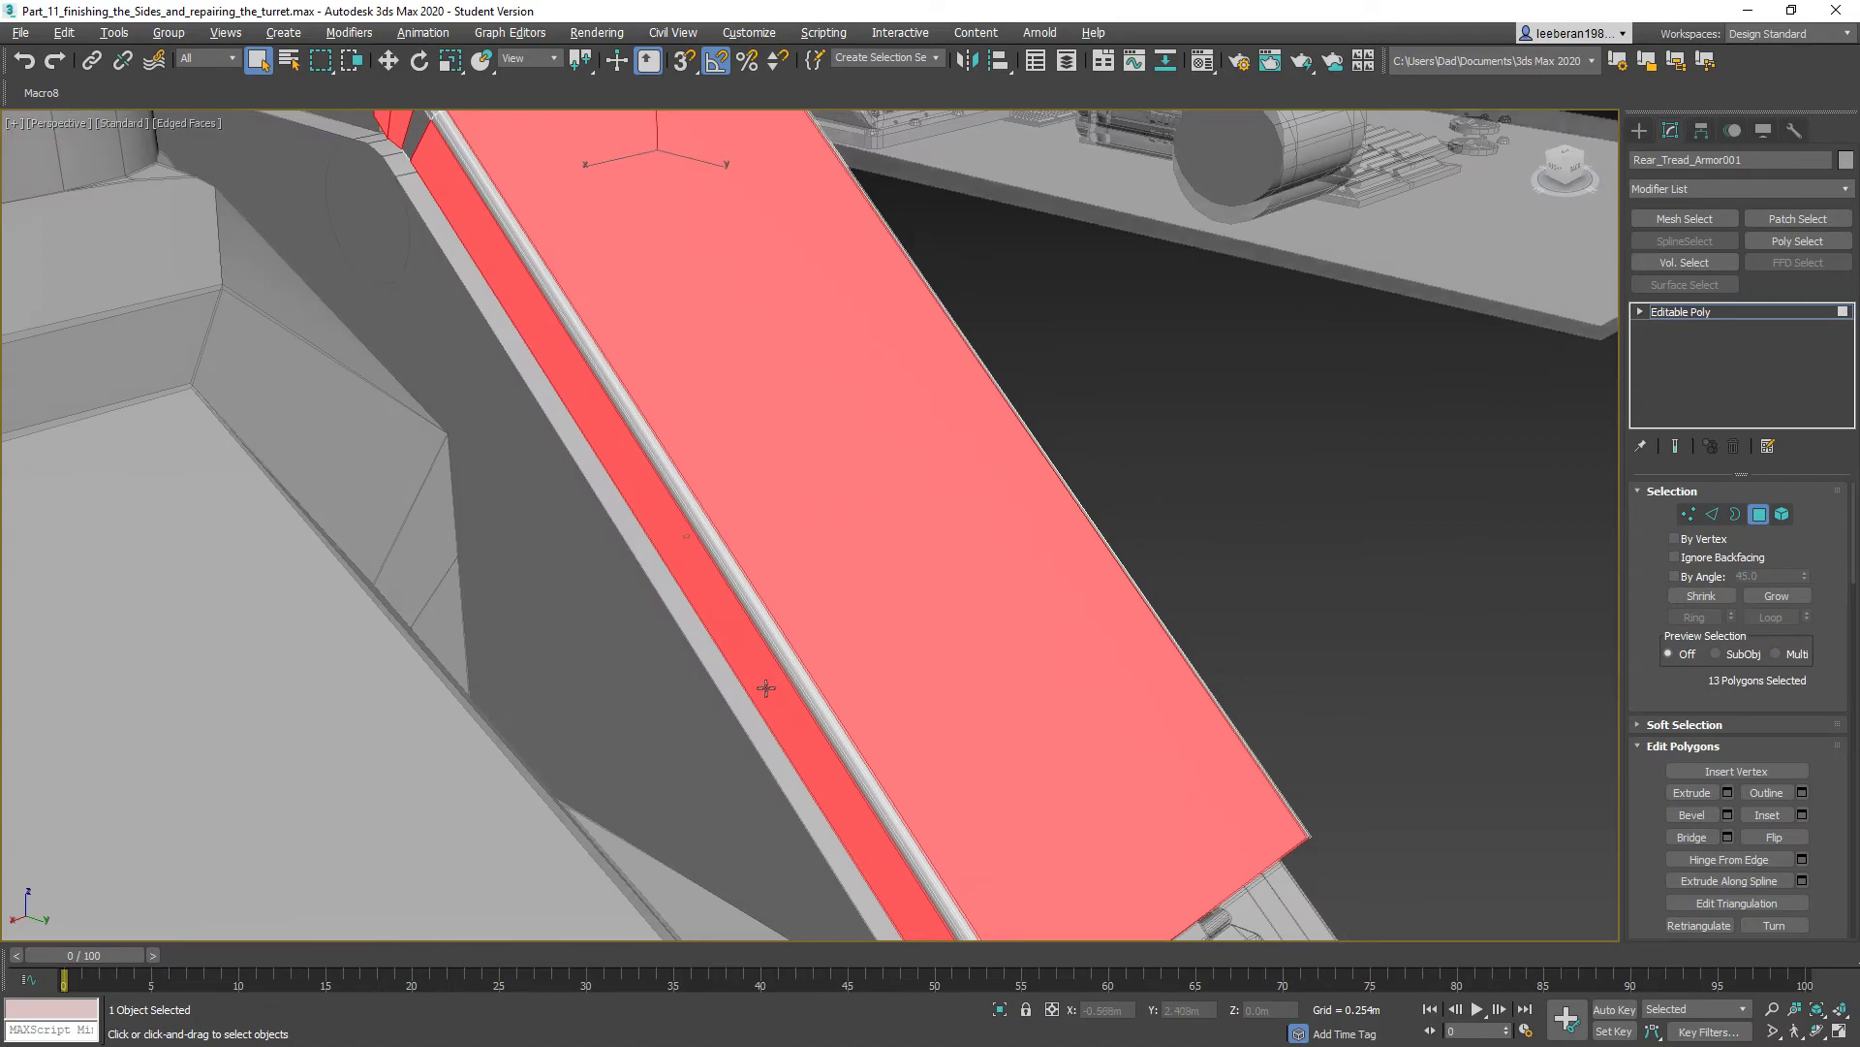
# - Inset the selected top and side polygons of the cover as a group by 0.045 m
pyautogui.moveTo(684, 541); pyautogui.dragTo(794, 387, button='middle')
pyautogui.keyDown('alt'); pyautogui.moveTo(829, 485); pyautogui.dragTo(800, 441, button='middle'); pyautogui.keyUp('alt')
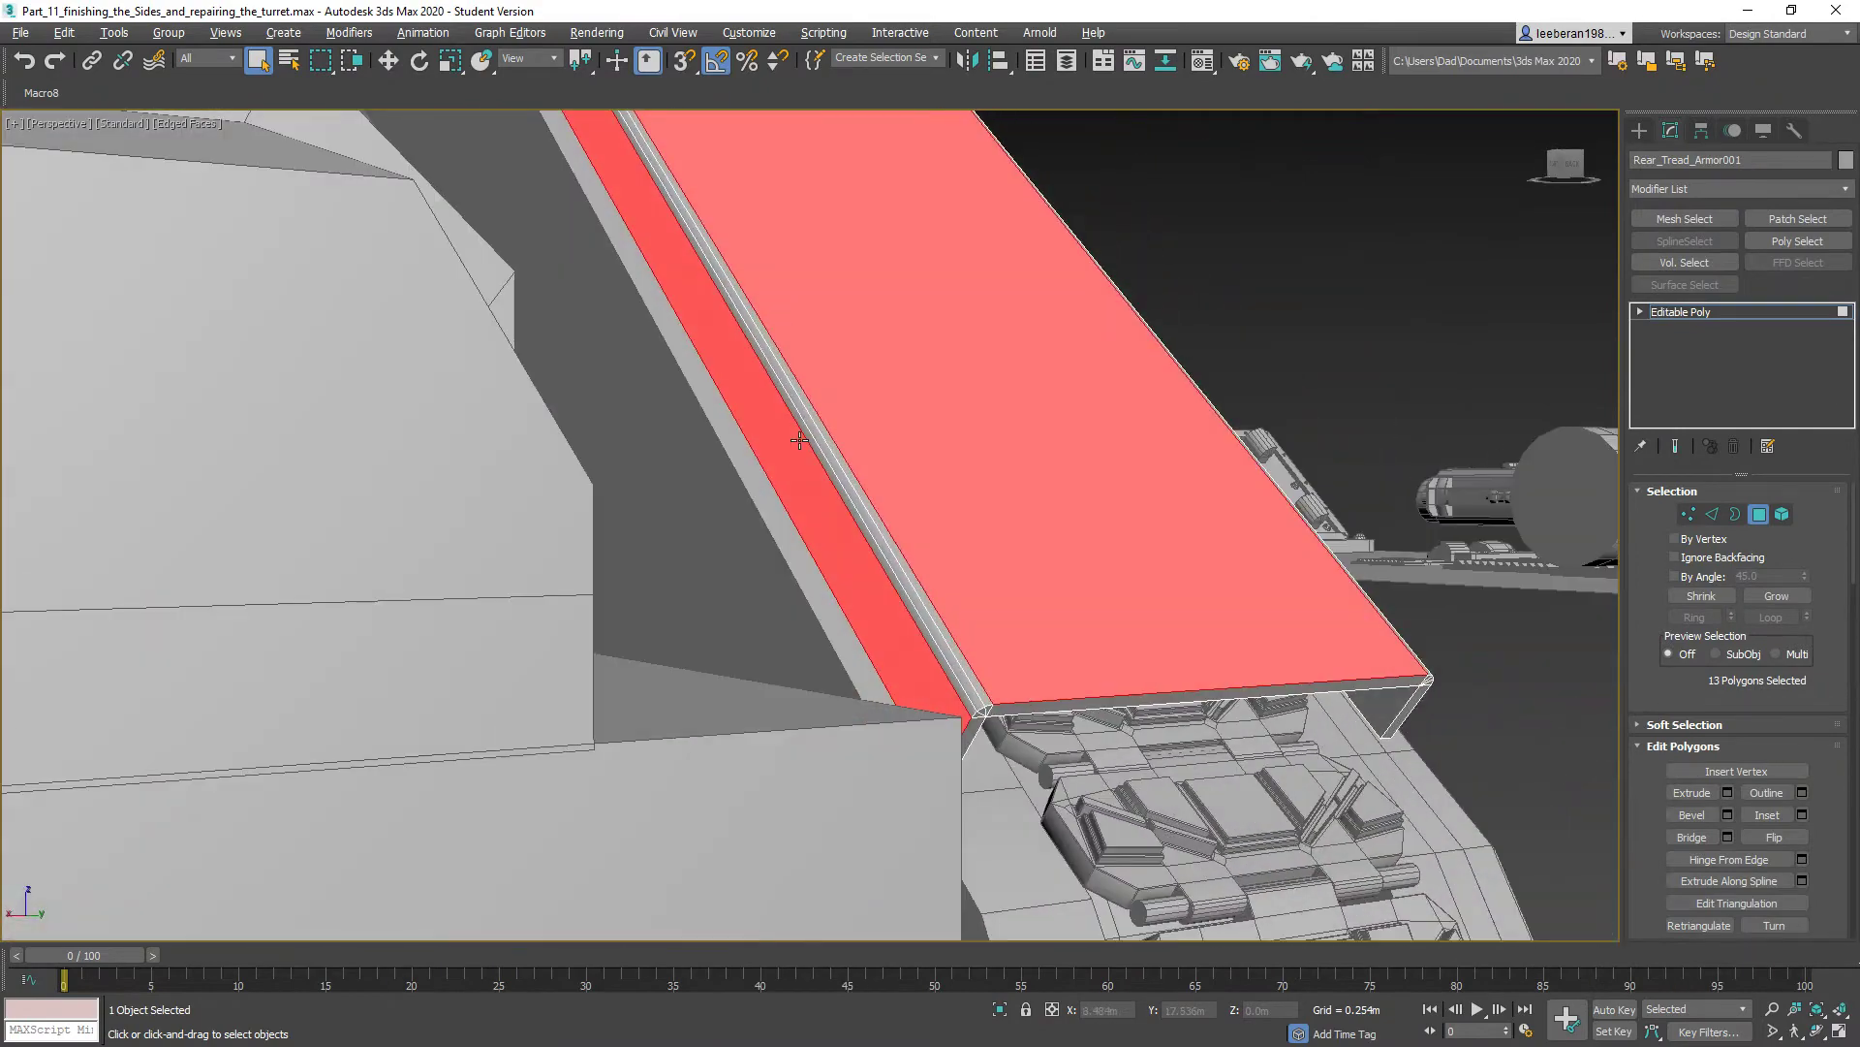
pyautogui.click(1801, 814)
pyautogui.moveTo(826, 566); pyautogui.dragTo(827, 550)
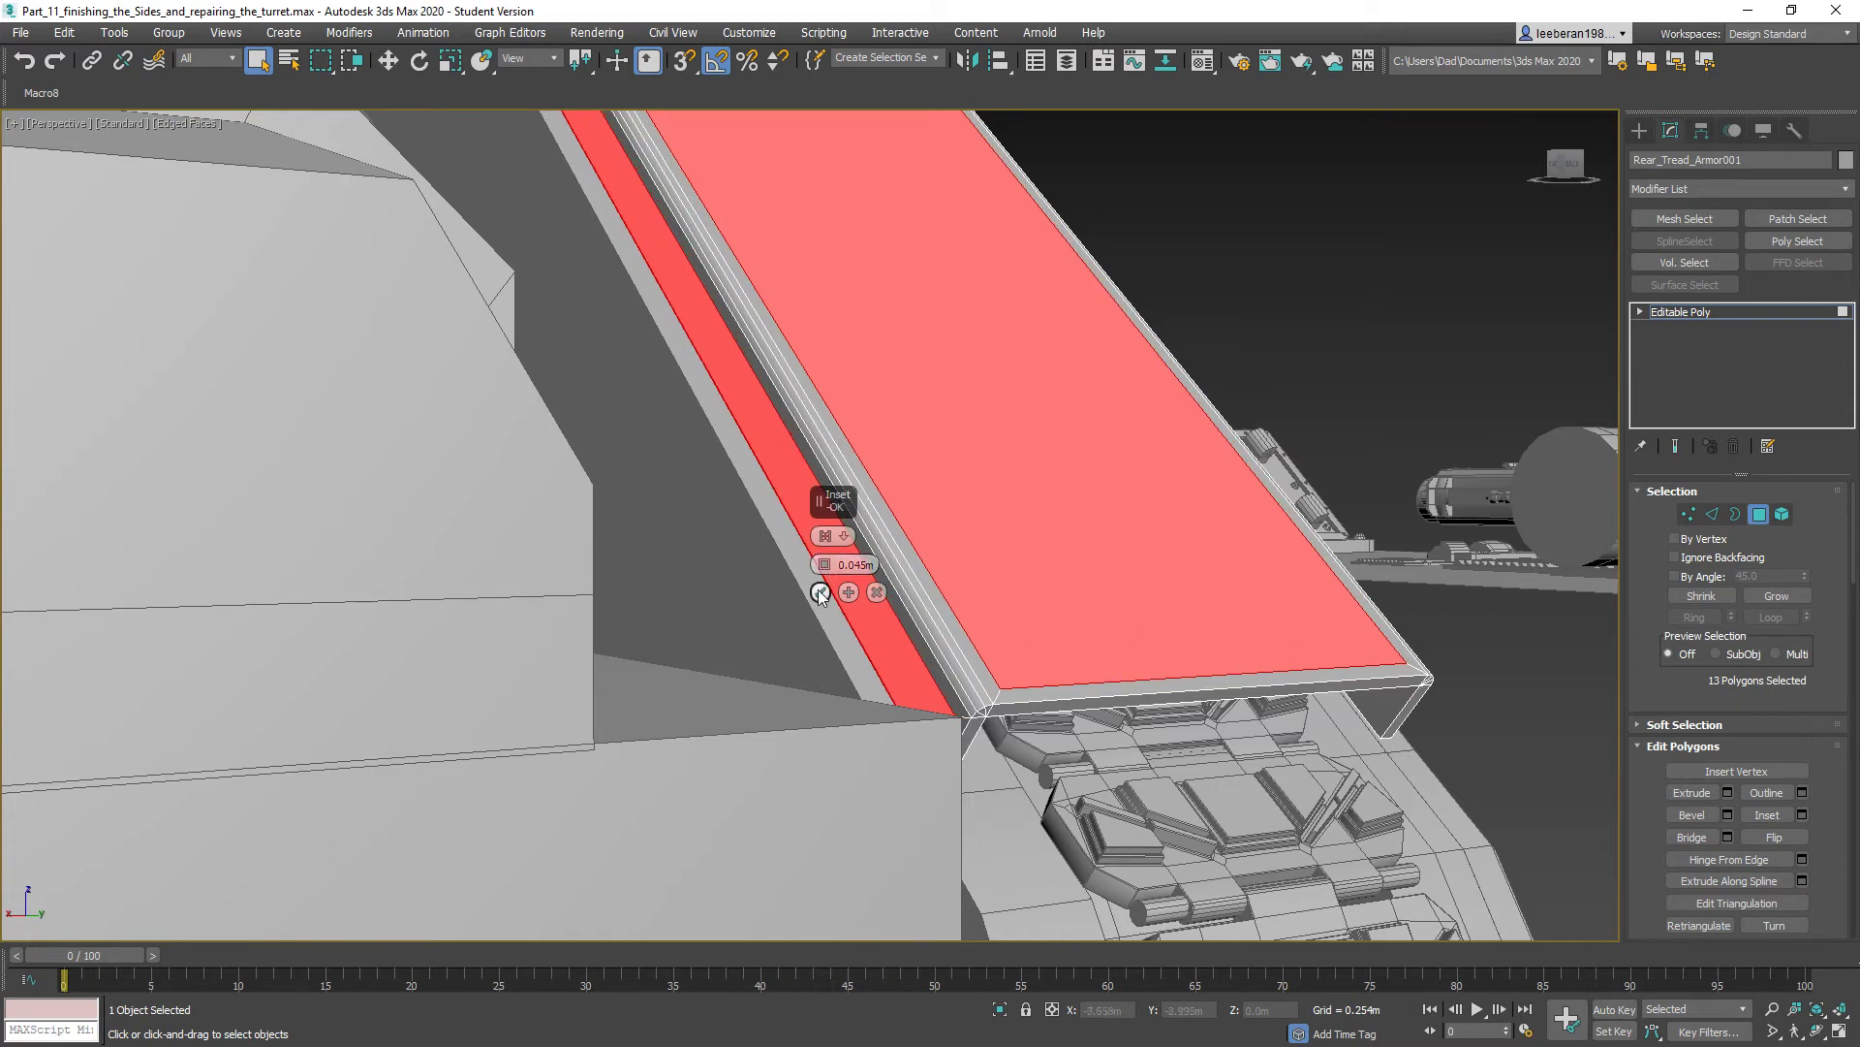
pyautogui.click(820, 592)
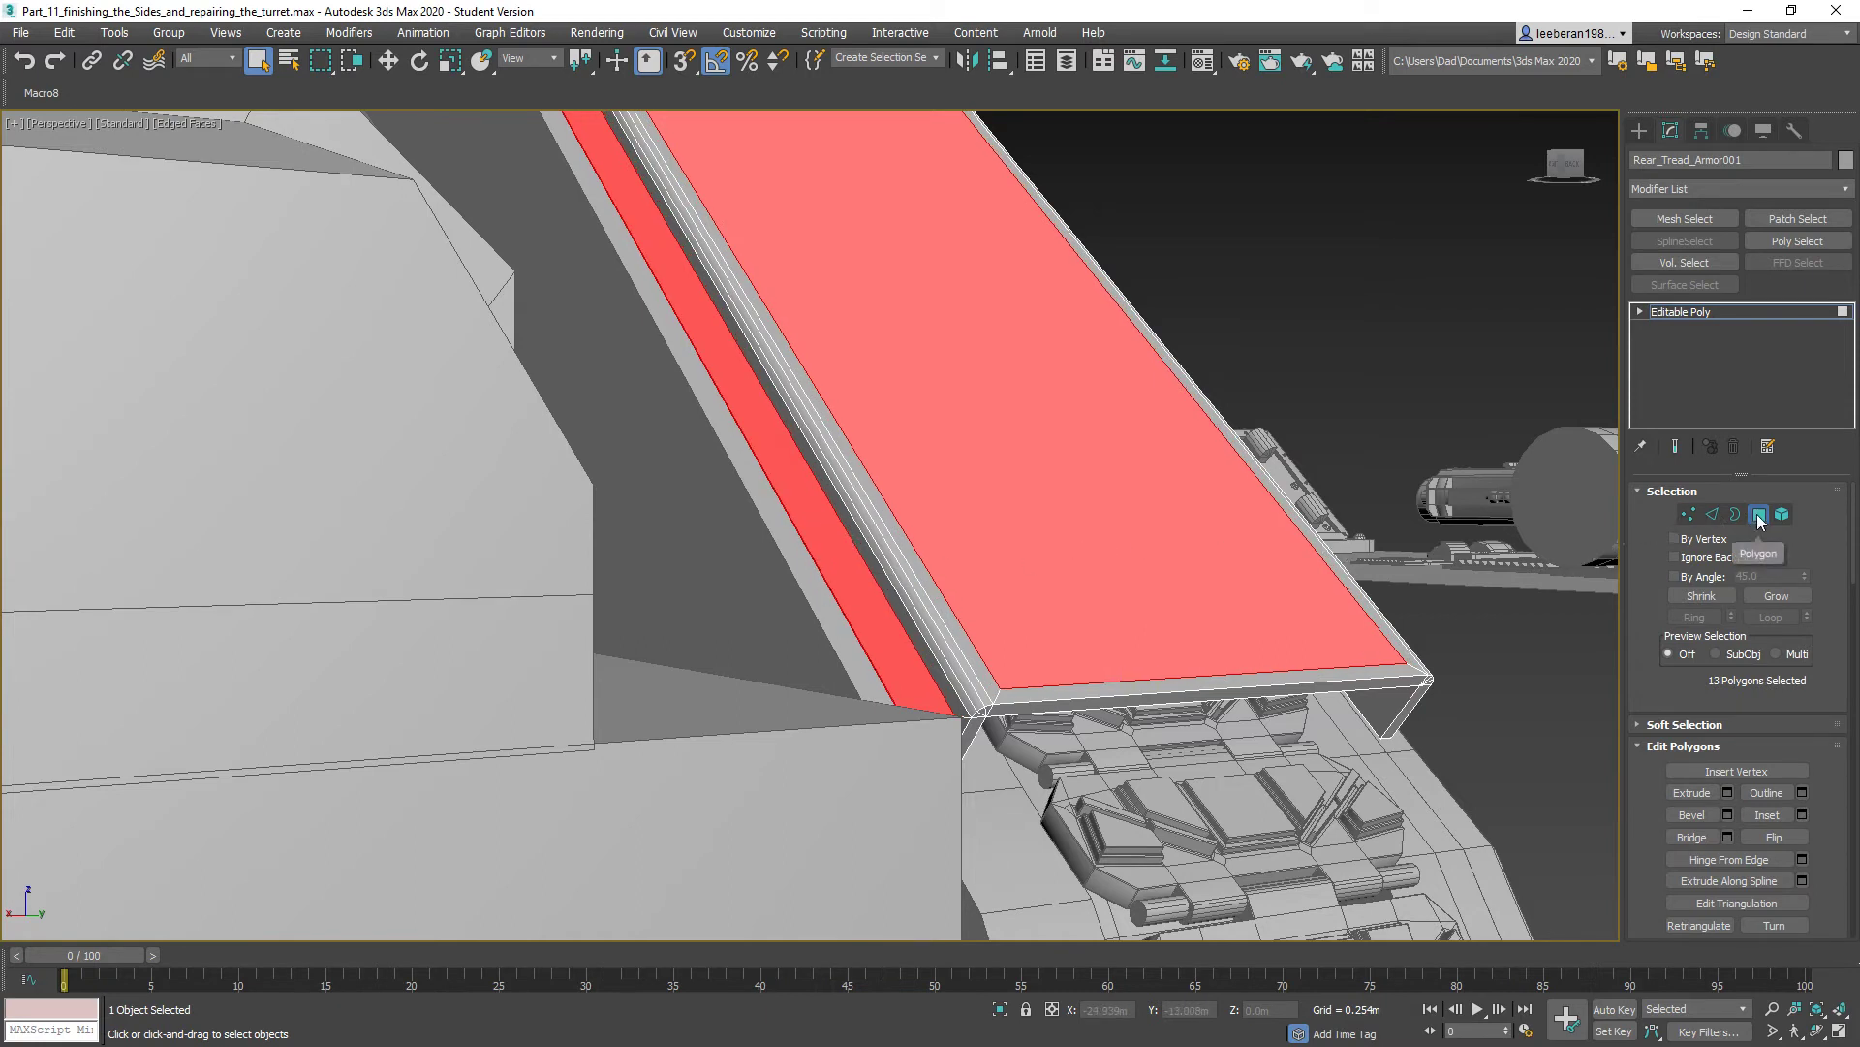
# - Extrude the inset polygons inward as a group by -0.02 m
pyautogui.click(1727, 792)
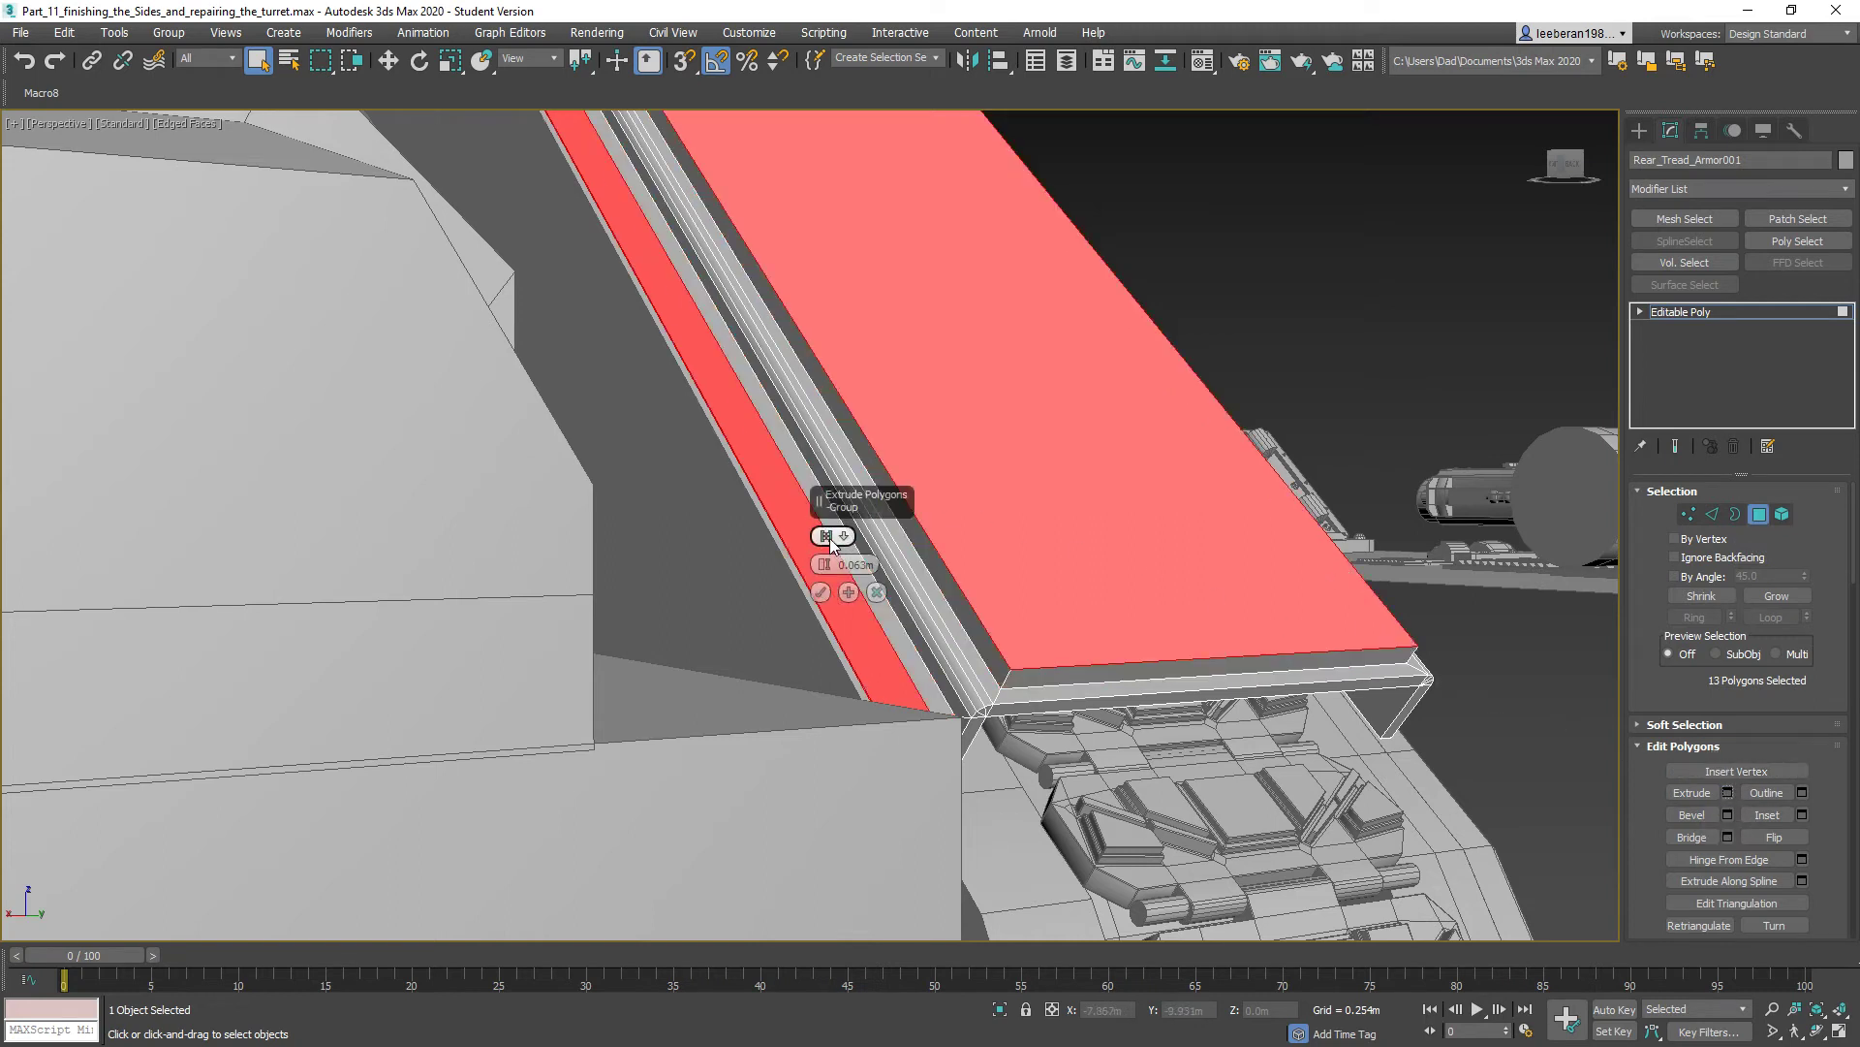
pyautogui.moveTo(823, 569); pyautogui.dragTo(822, 593)
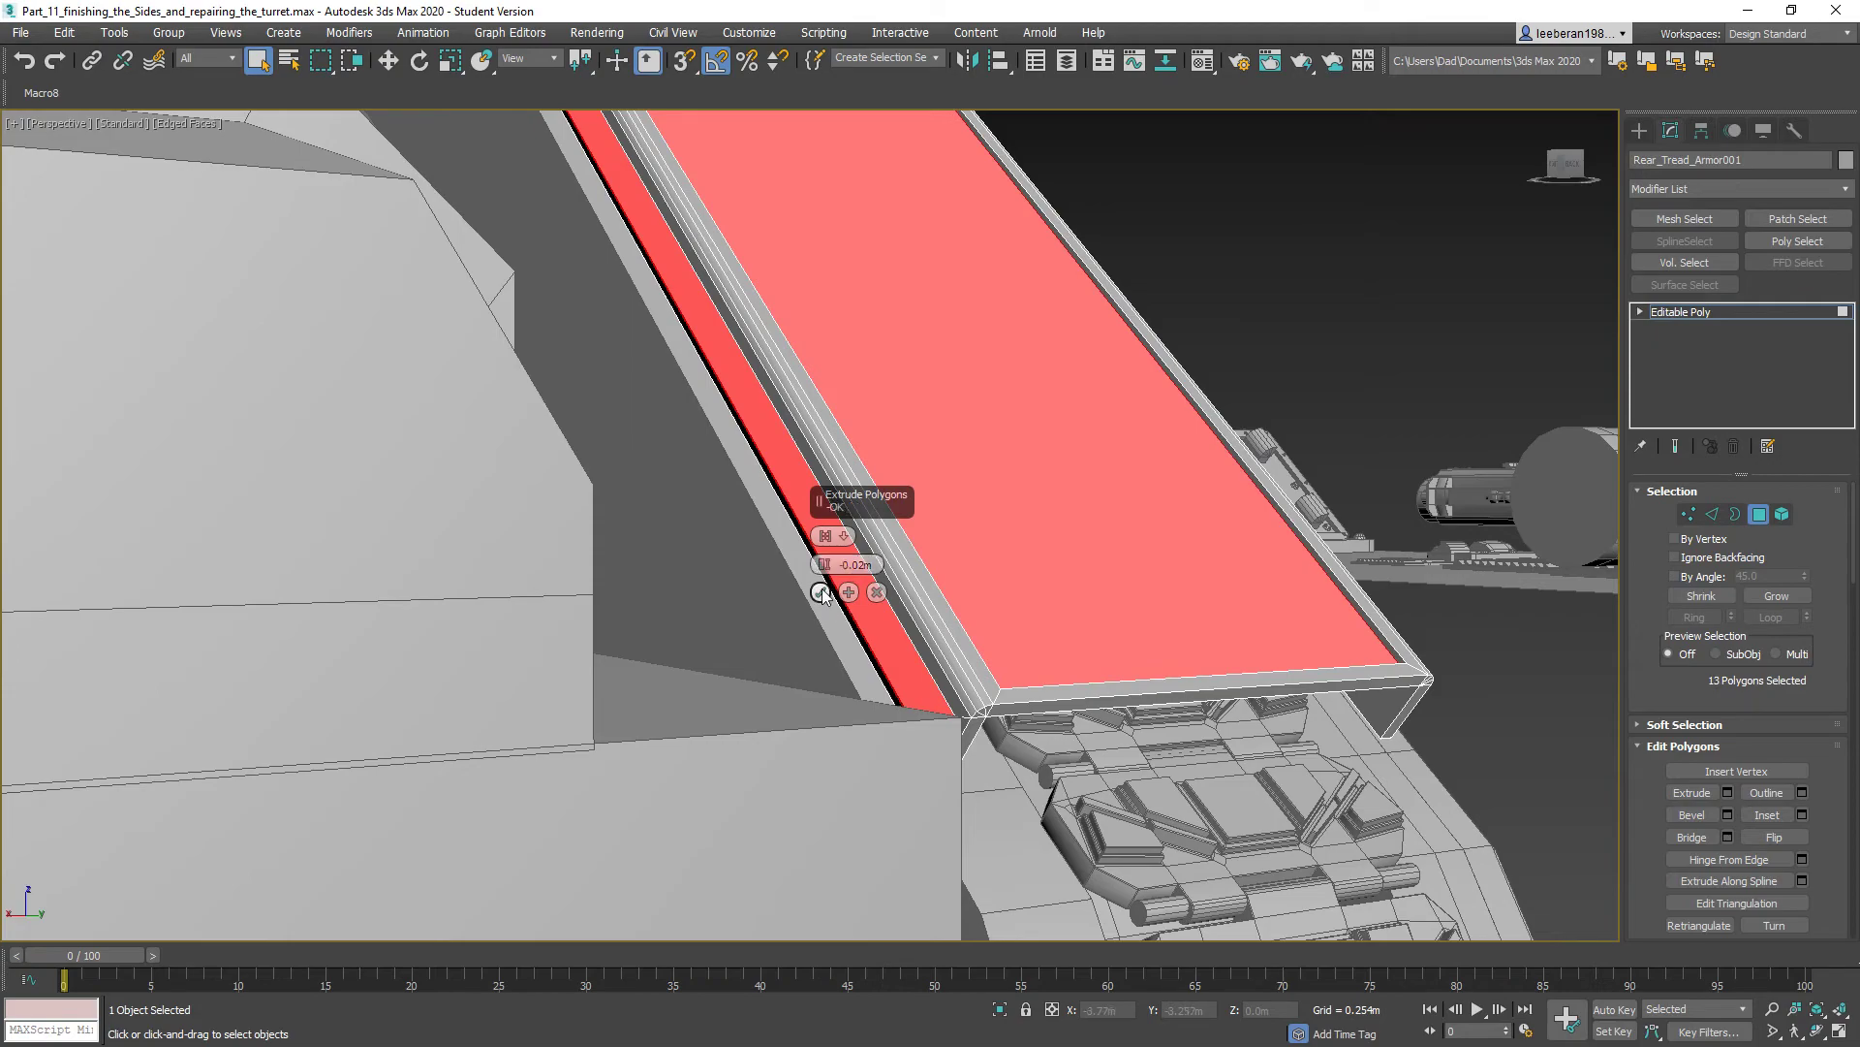
pyautogui.click(821, 592)
# - Examine the recessed faces around the cover's upper bend, and undo the extrusion and the inset
pyautogui.keyDown('alt'); pyautogui.moveTo(1188, 577); pyautogui.dragTo(829, 485, button='middle'); pyautogui.keyUp('alt')
pyautogui.scroll(-3, 1007, 502)
pyautogui.scroll(-4, 810, 488)
pyautogui.scroll(4, 970, 284)
pyautogui.moveTo(970, 284); pyautogui.dragTo(973, 320, button='middle')
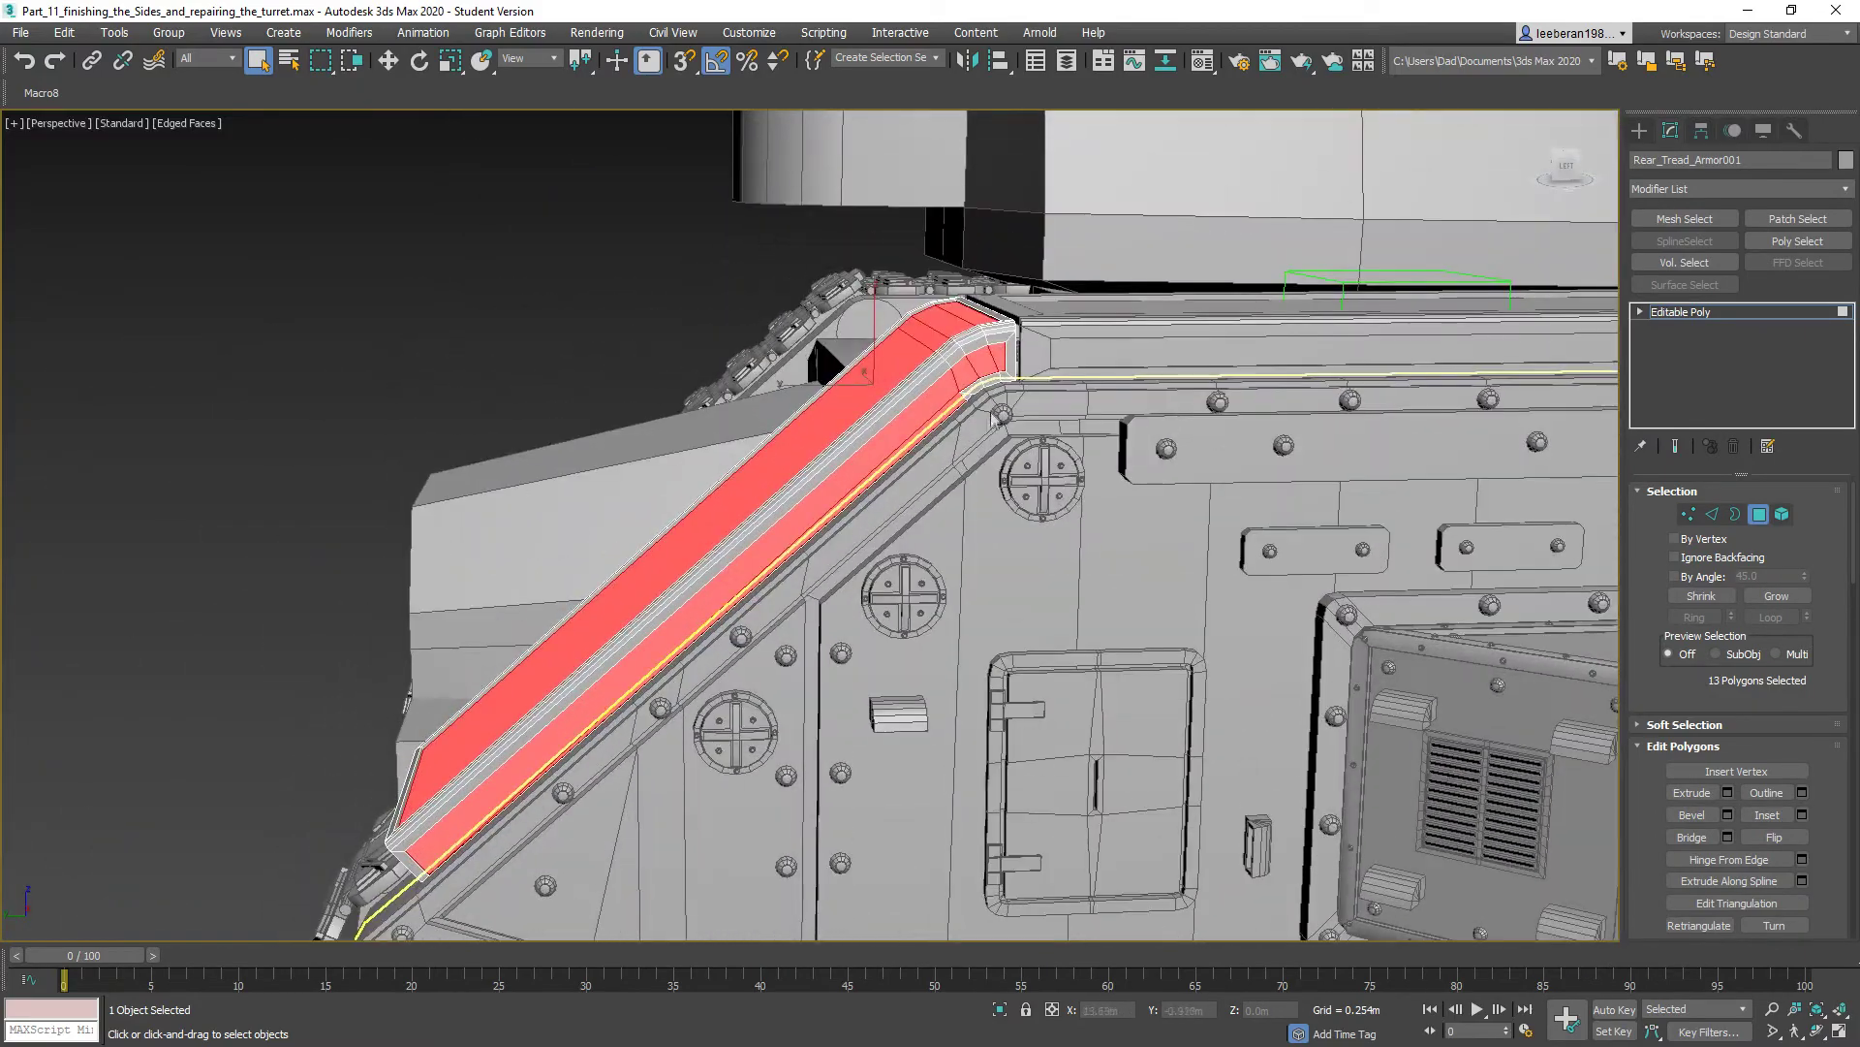
pyautogui.scroll(6, 973, 321)
pyautogui.moveTo(928, 419)
pyautogui.keyDown('alt'); pyautogui.mouseDown(button='middle')
pyautogui.moveTo(917, 396)
pyautogui.moveTo(877, 399)
pyautogui.moveTo(920, 397)
pyautogui.mouseUp(button='middle'); pyautogui.keyUp('alt')
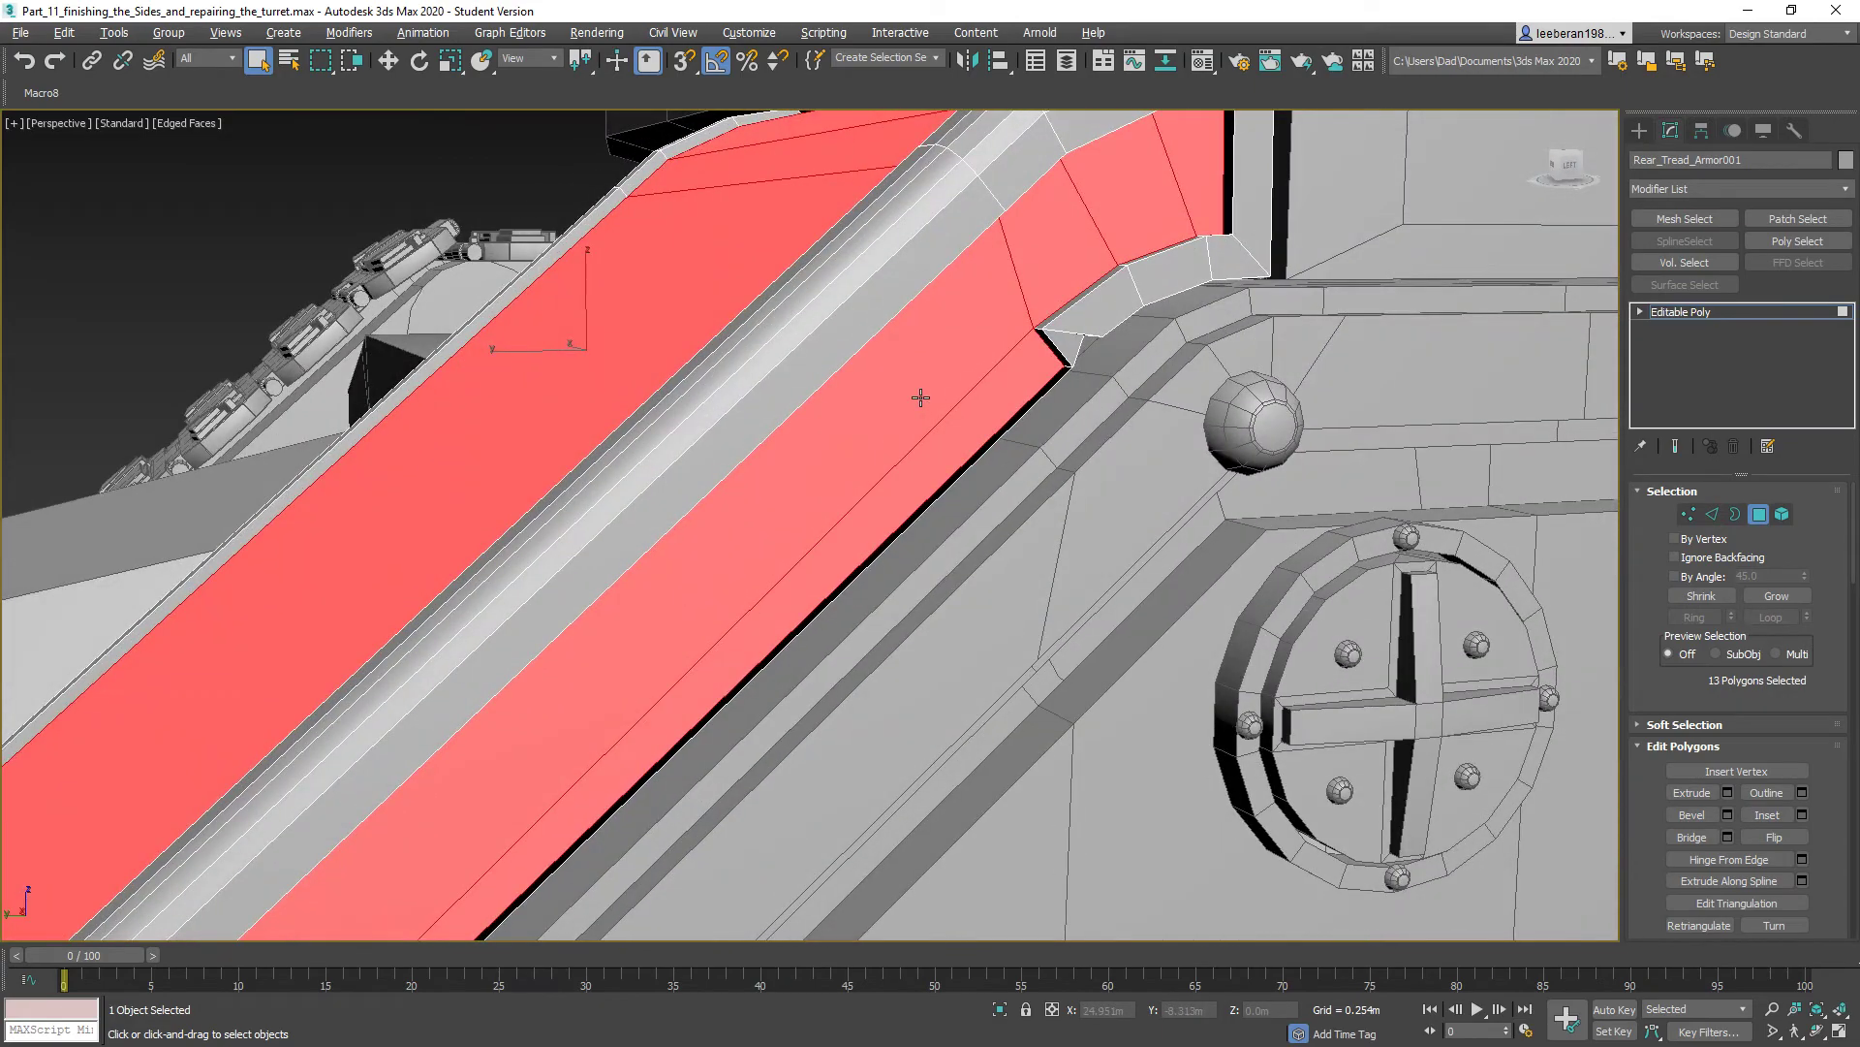
pyautogui.keyDown('alt'); pyautogui.moveTo(922, 404); pyautogui.dragTo(922, 405, button='middle'); pyautogui.keyUp('alt')
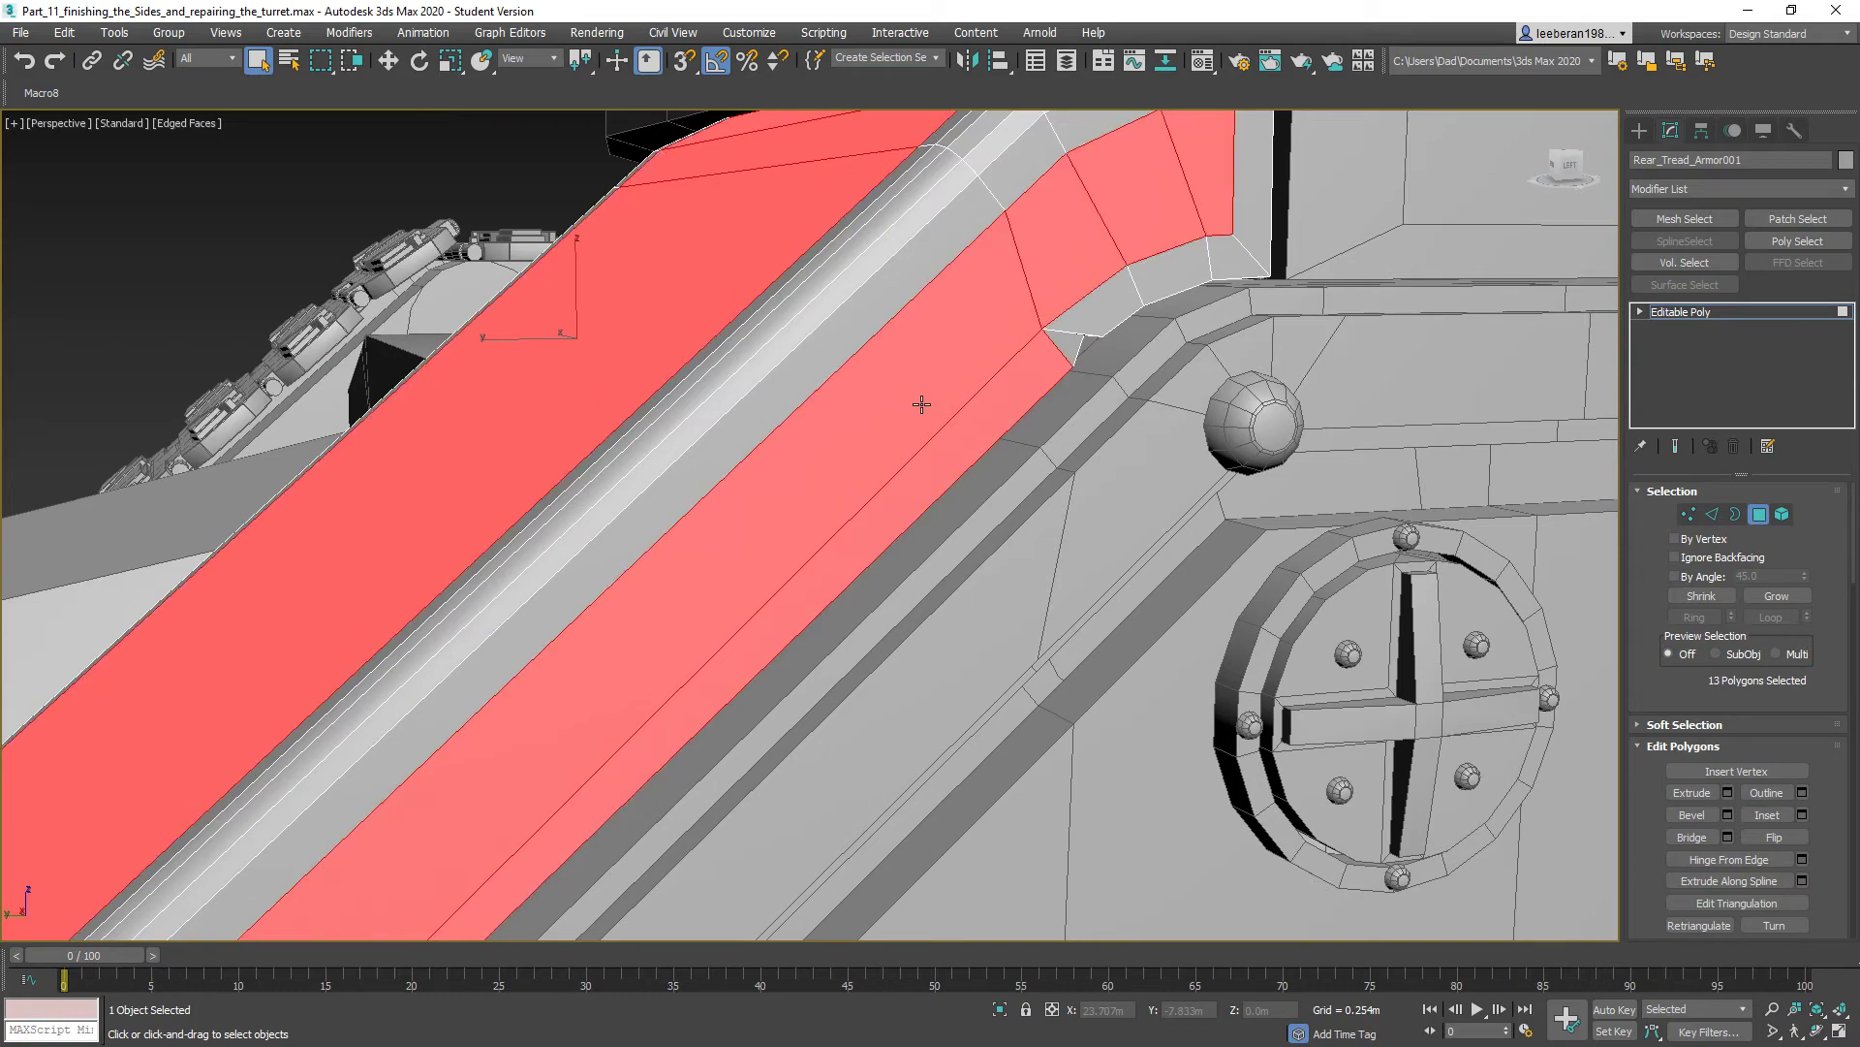
pyautogui.keyDown('alt'); pyautogui.moveTo(1036, 360); pyautogui.dragTo(1026, 364, button='middle'); pyautogui.keyUp('alt')
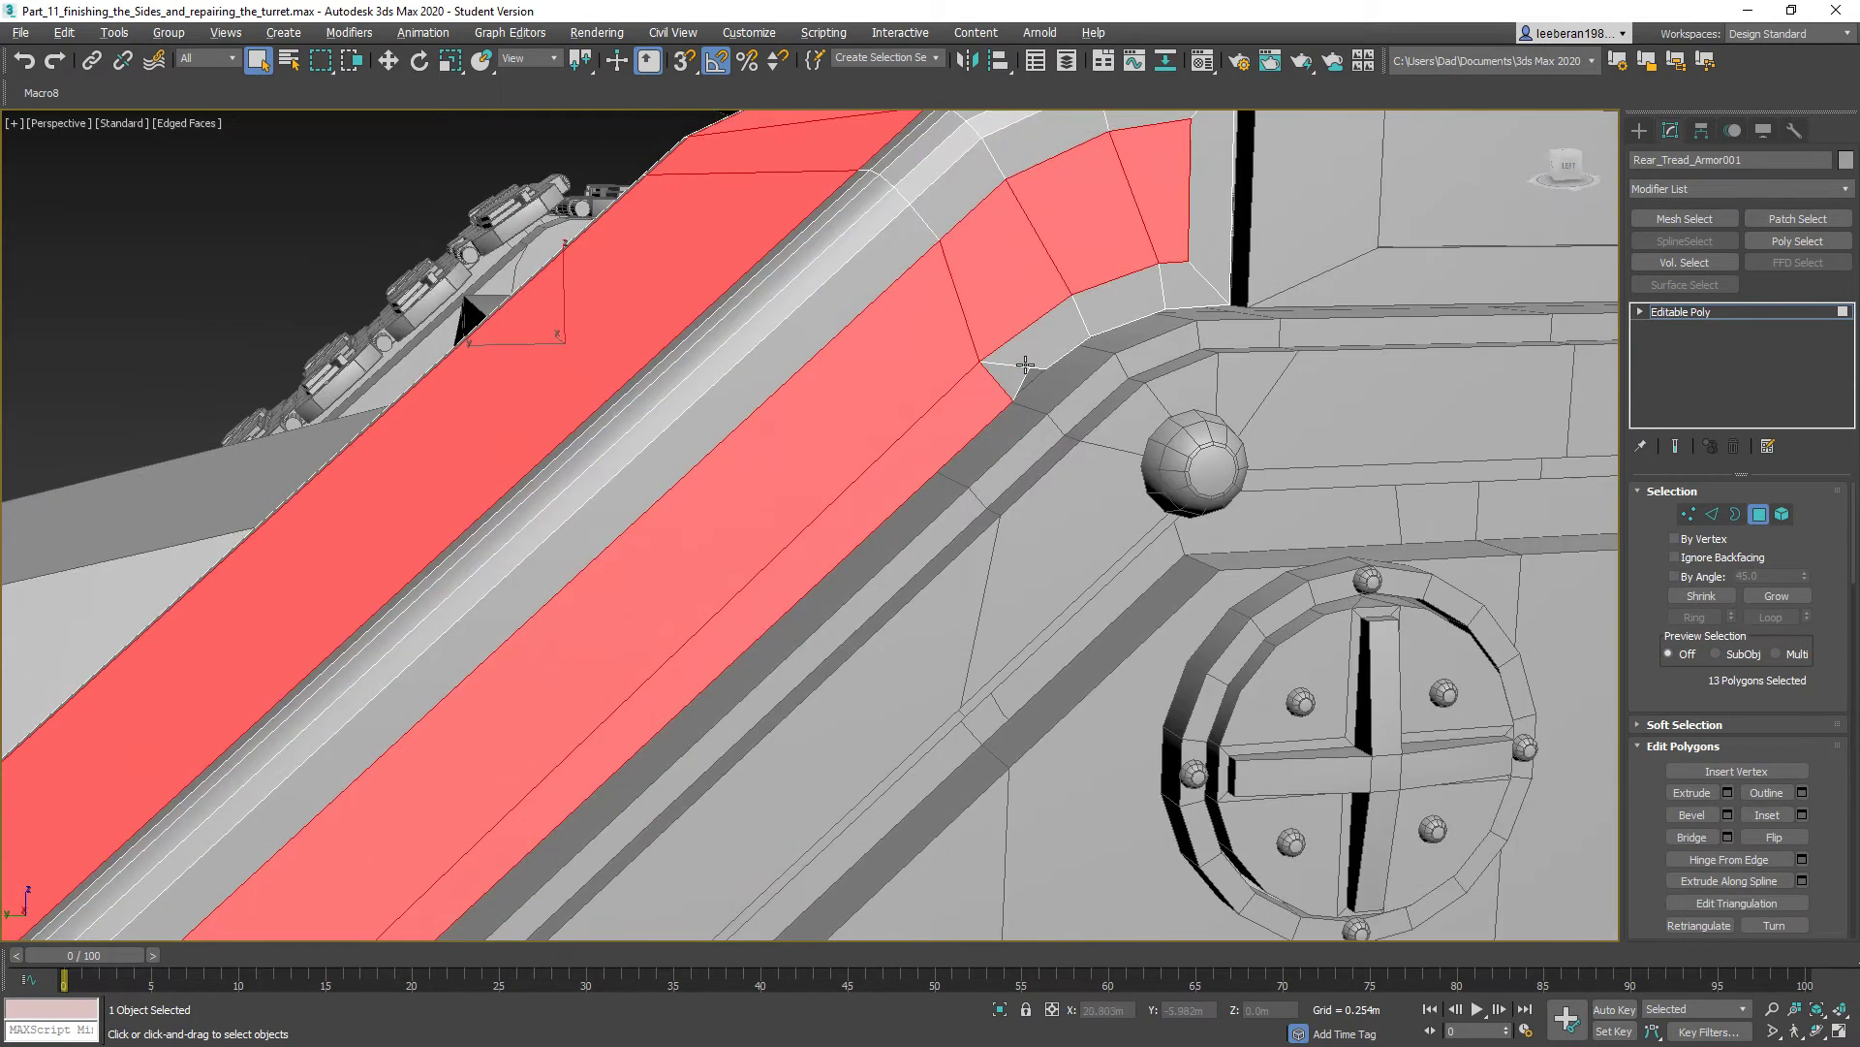
pyautogui.hotkey('ctrl', 'z')
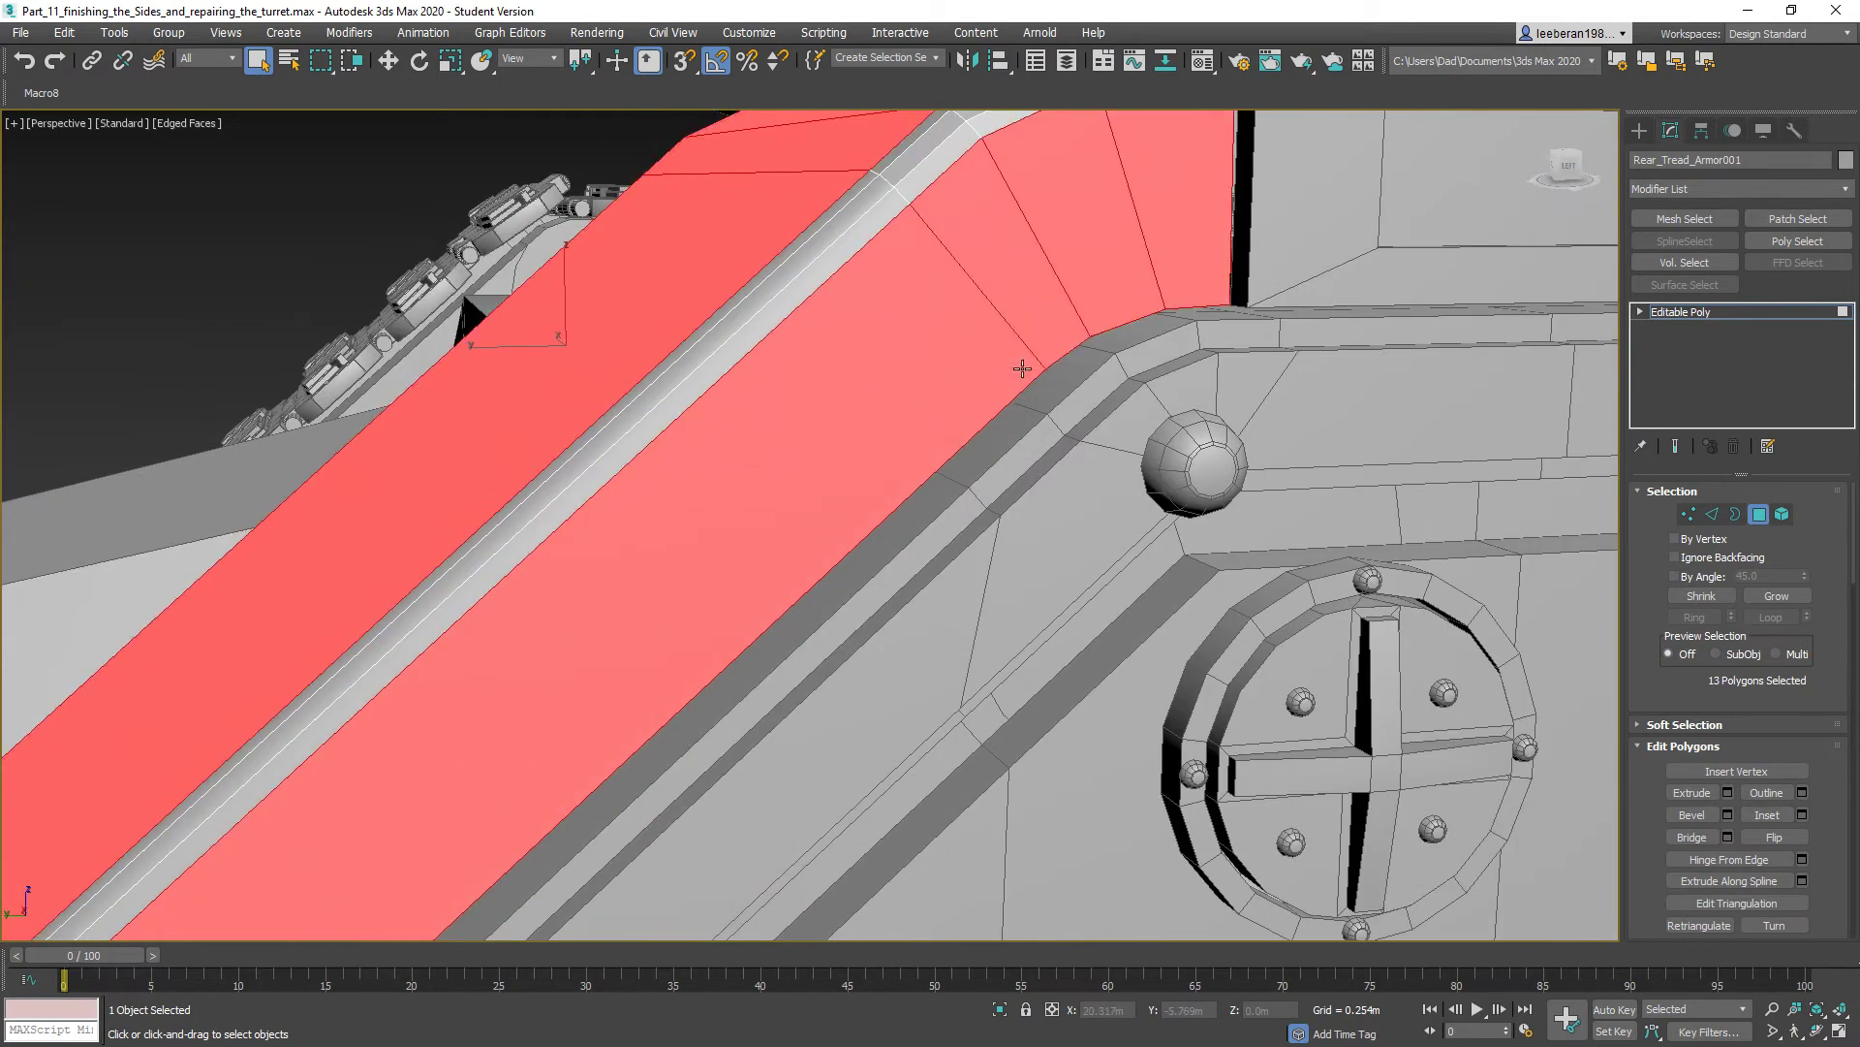
pyautogui.moveTo(1022, 370)
pyautogui.keyDown('alt'); pyautogui.mouseDown(button='middle')
pyautogui.moveTo(1005, 429)
pyautogui.moveTo(1038, 372)
pyautogui.moveTo(982, 388)
pyautogui.moveTo(1001, 388)
pyautogui.mouseUp(button='middle'); pyautogui.keyUp('alt')
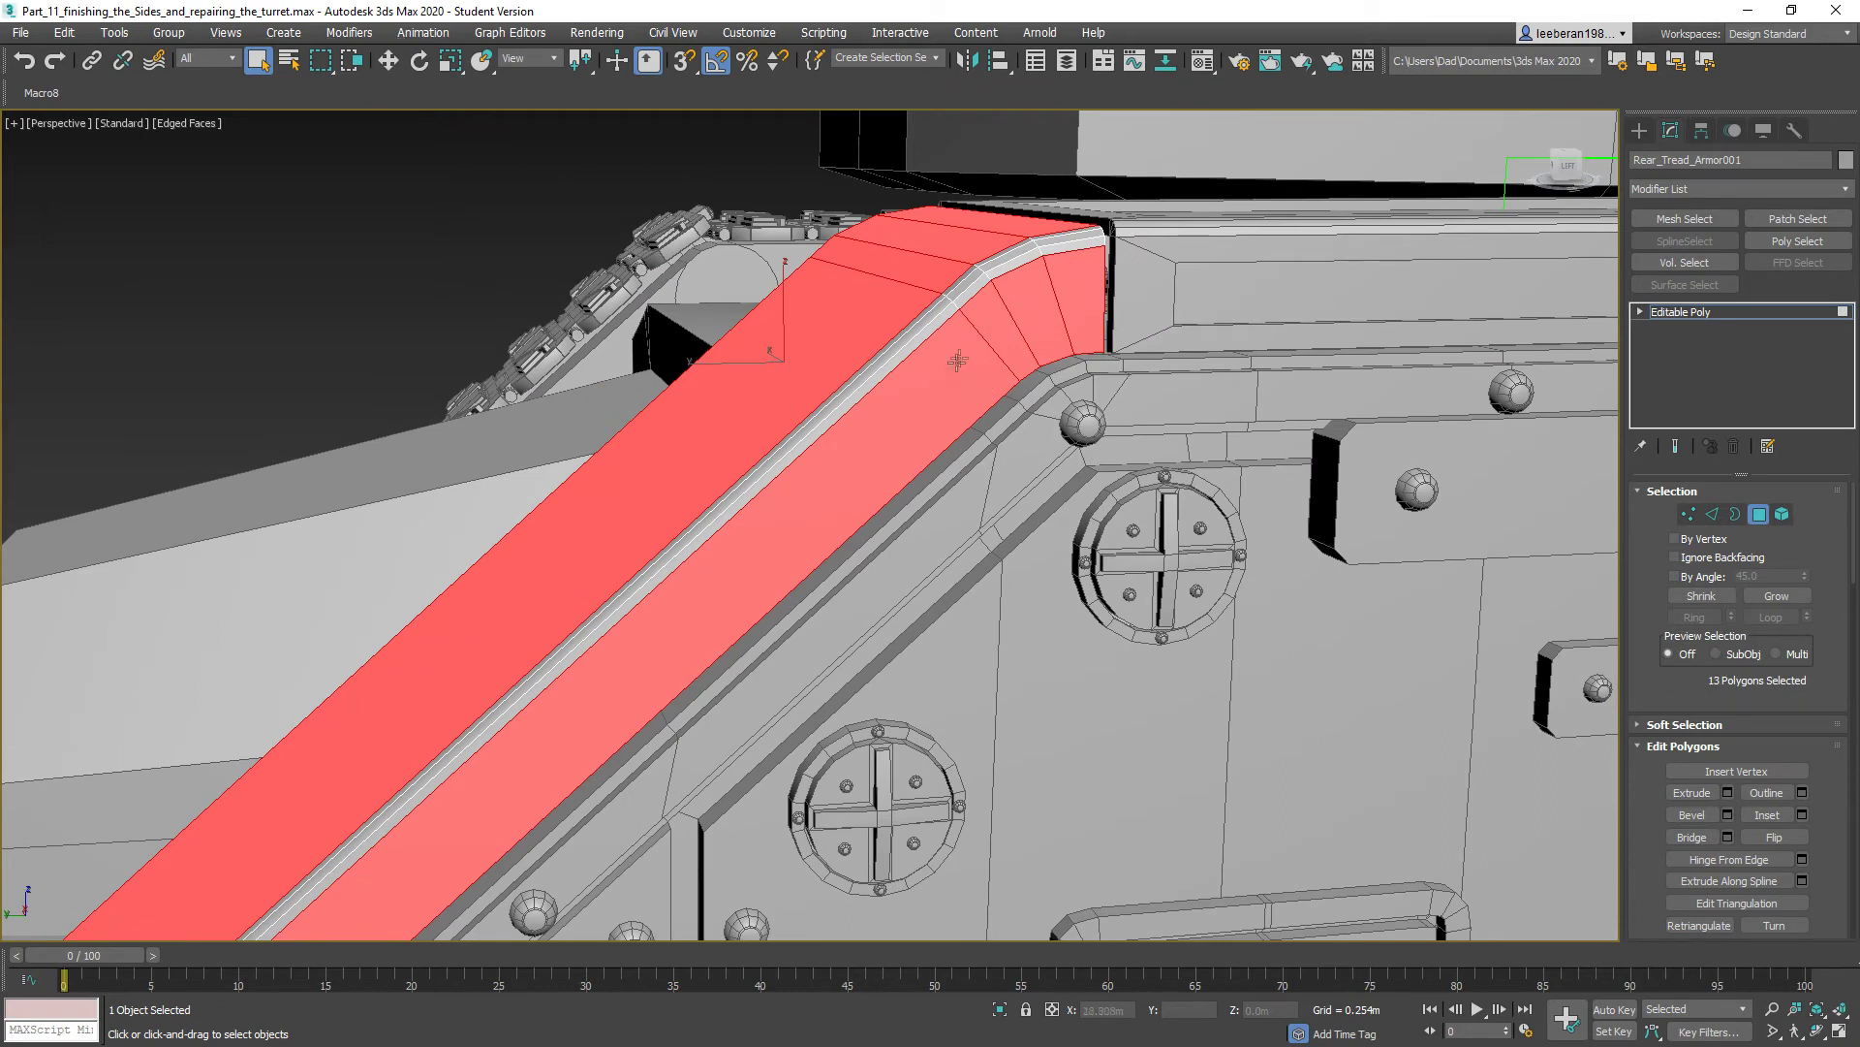
# - Select only the long sloped polygons of the cover's outer side wall, top face and inner side wall, leaving out the bend sections
pyautogui.click(893, 393)
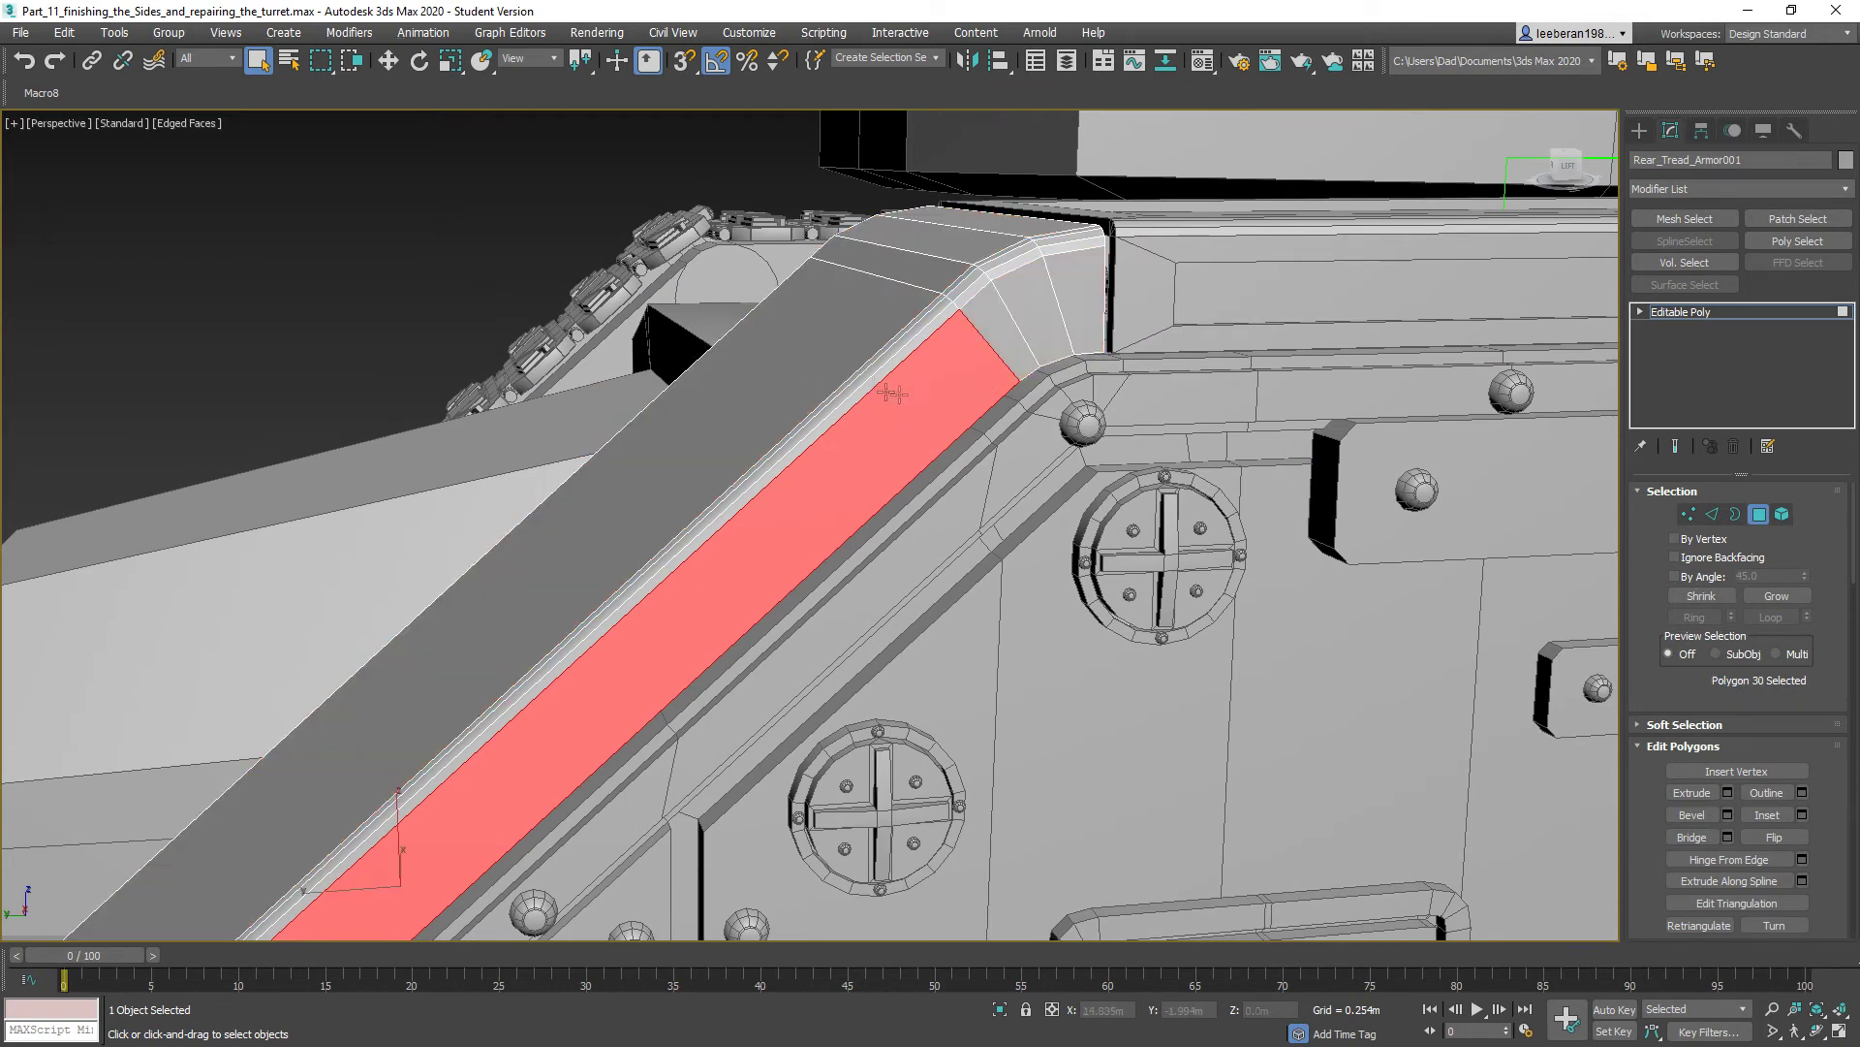
pyautogui.keyDown('ctrl'); pyautogui.click(765, 396); pyautogui.keyUp('ctrl')
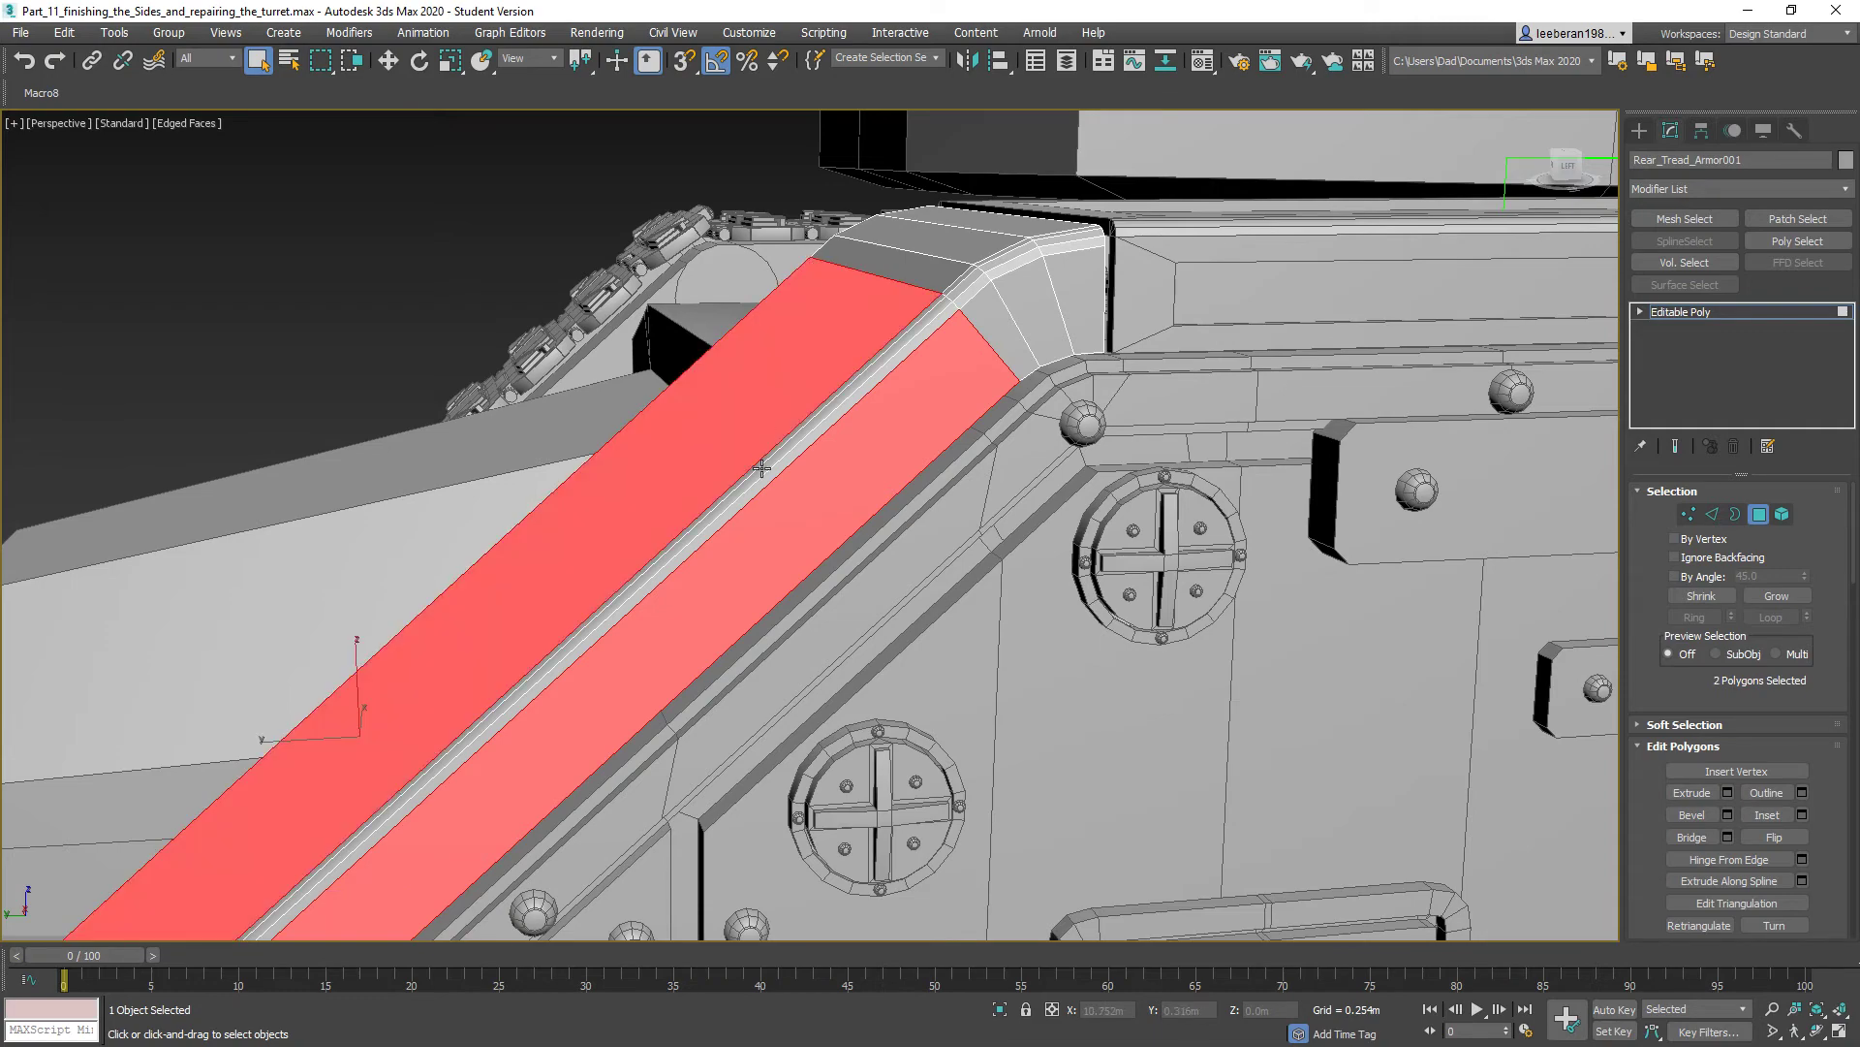
pyautogui.keyDown('alt'); pyautogui.moveTo(761, 469); pyautogui.dragTo(930, 490, button='middle'); pyautogui.keyUp('alt')
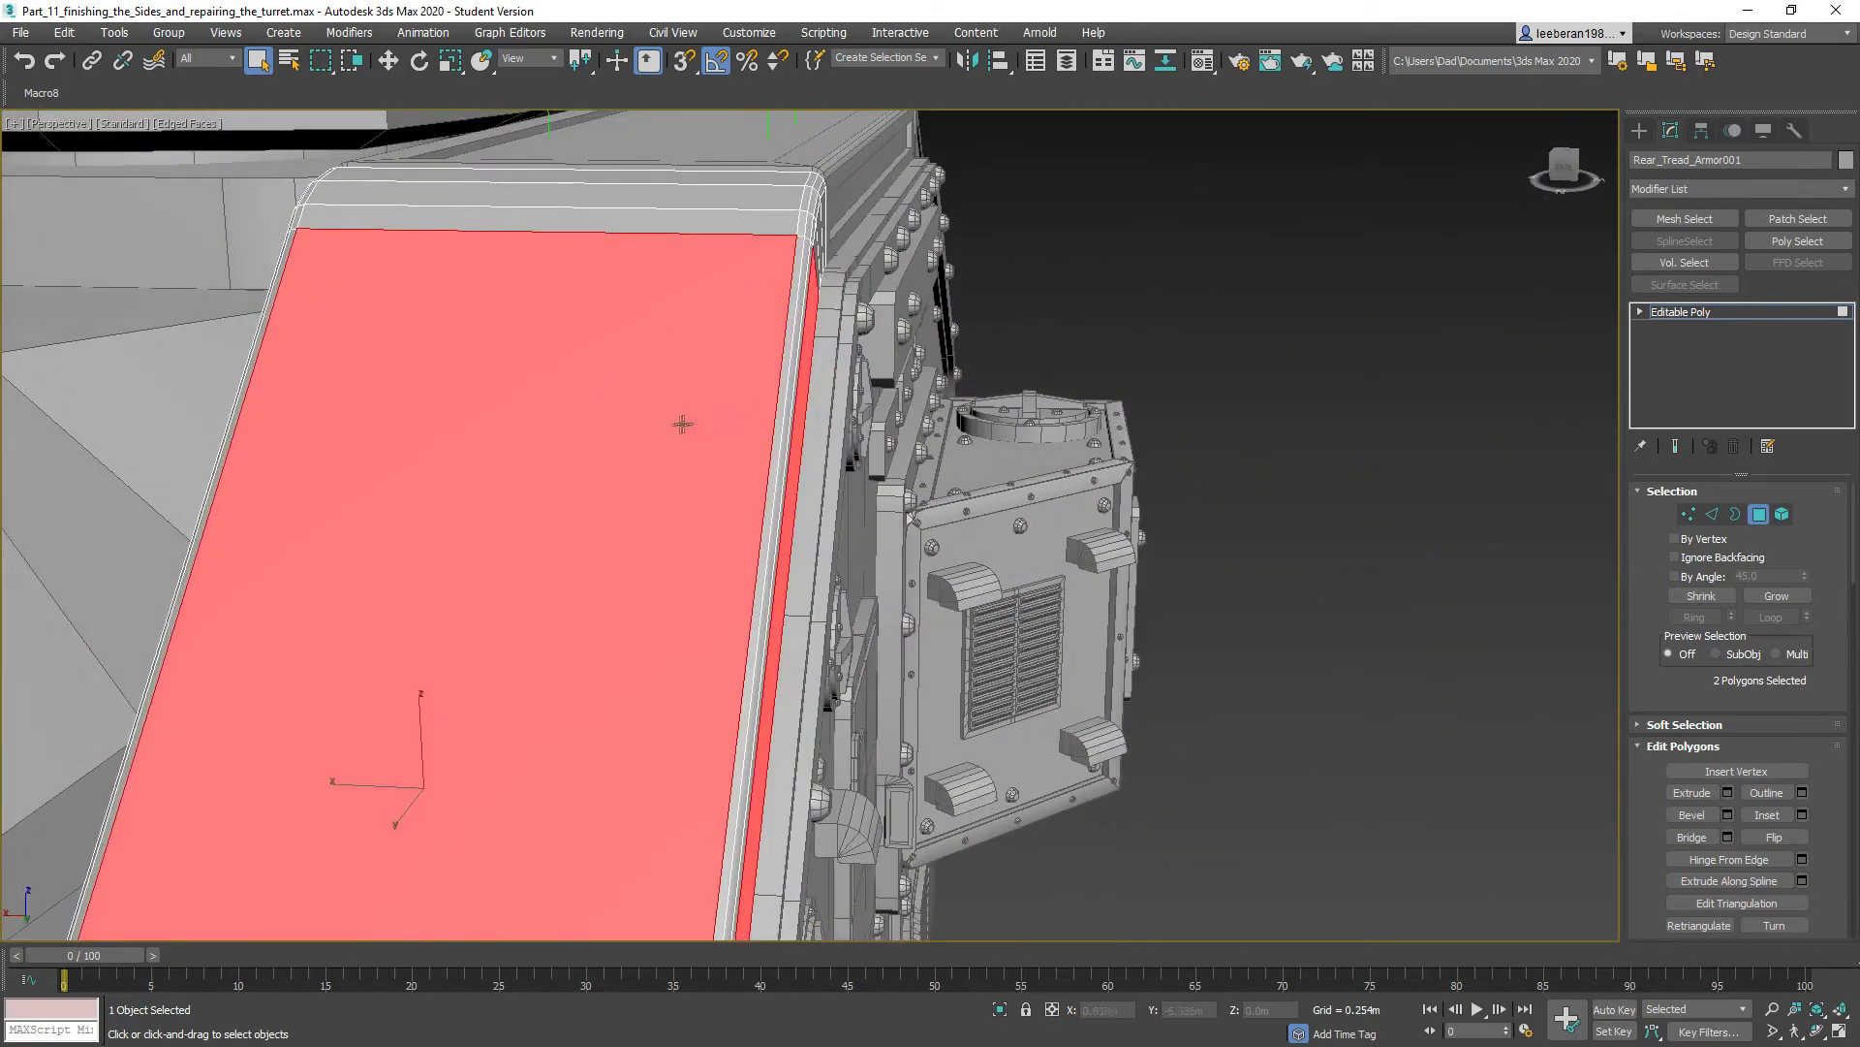
pyautogui.moveTo(620, 443)
pyautogui.keyDown('alt'); pyautogui.mouseDown(button='middle')
pyautogui.moveTo(923, 485)
pyautogui.moveTo(685, 514)
pyautogui.moveTo(614, 424)
pyautogui.mouseUp(button='middle'); pyautogui.keyUp('alt')
pyautogui.keyDown('ctrl'); pyautogui.click(498, 403); pyautogui.keyUp('ctrl')
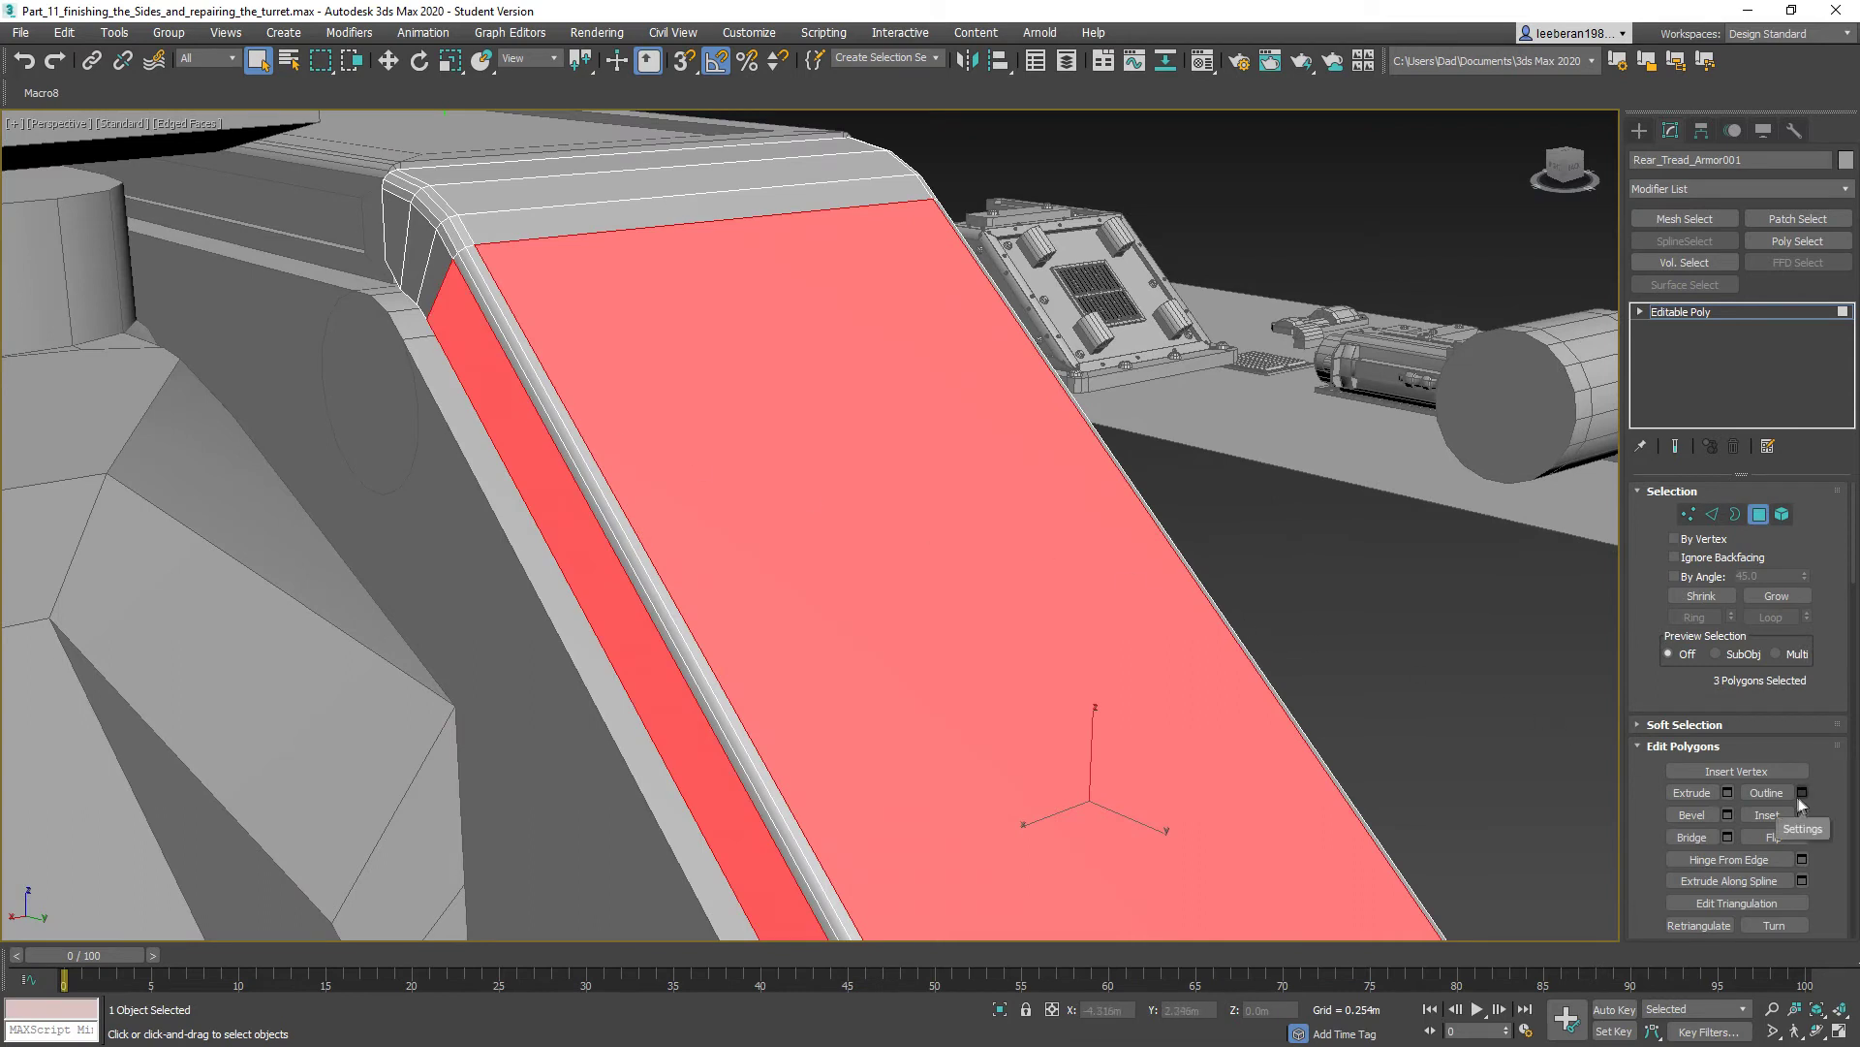
# - Inset the three long sloped polygons slightly and extrude them a little inward to form recessed panels
pyautogui.click(1770, 813)
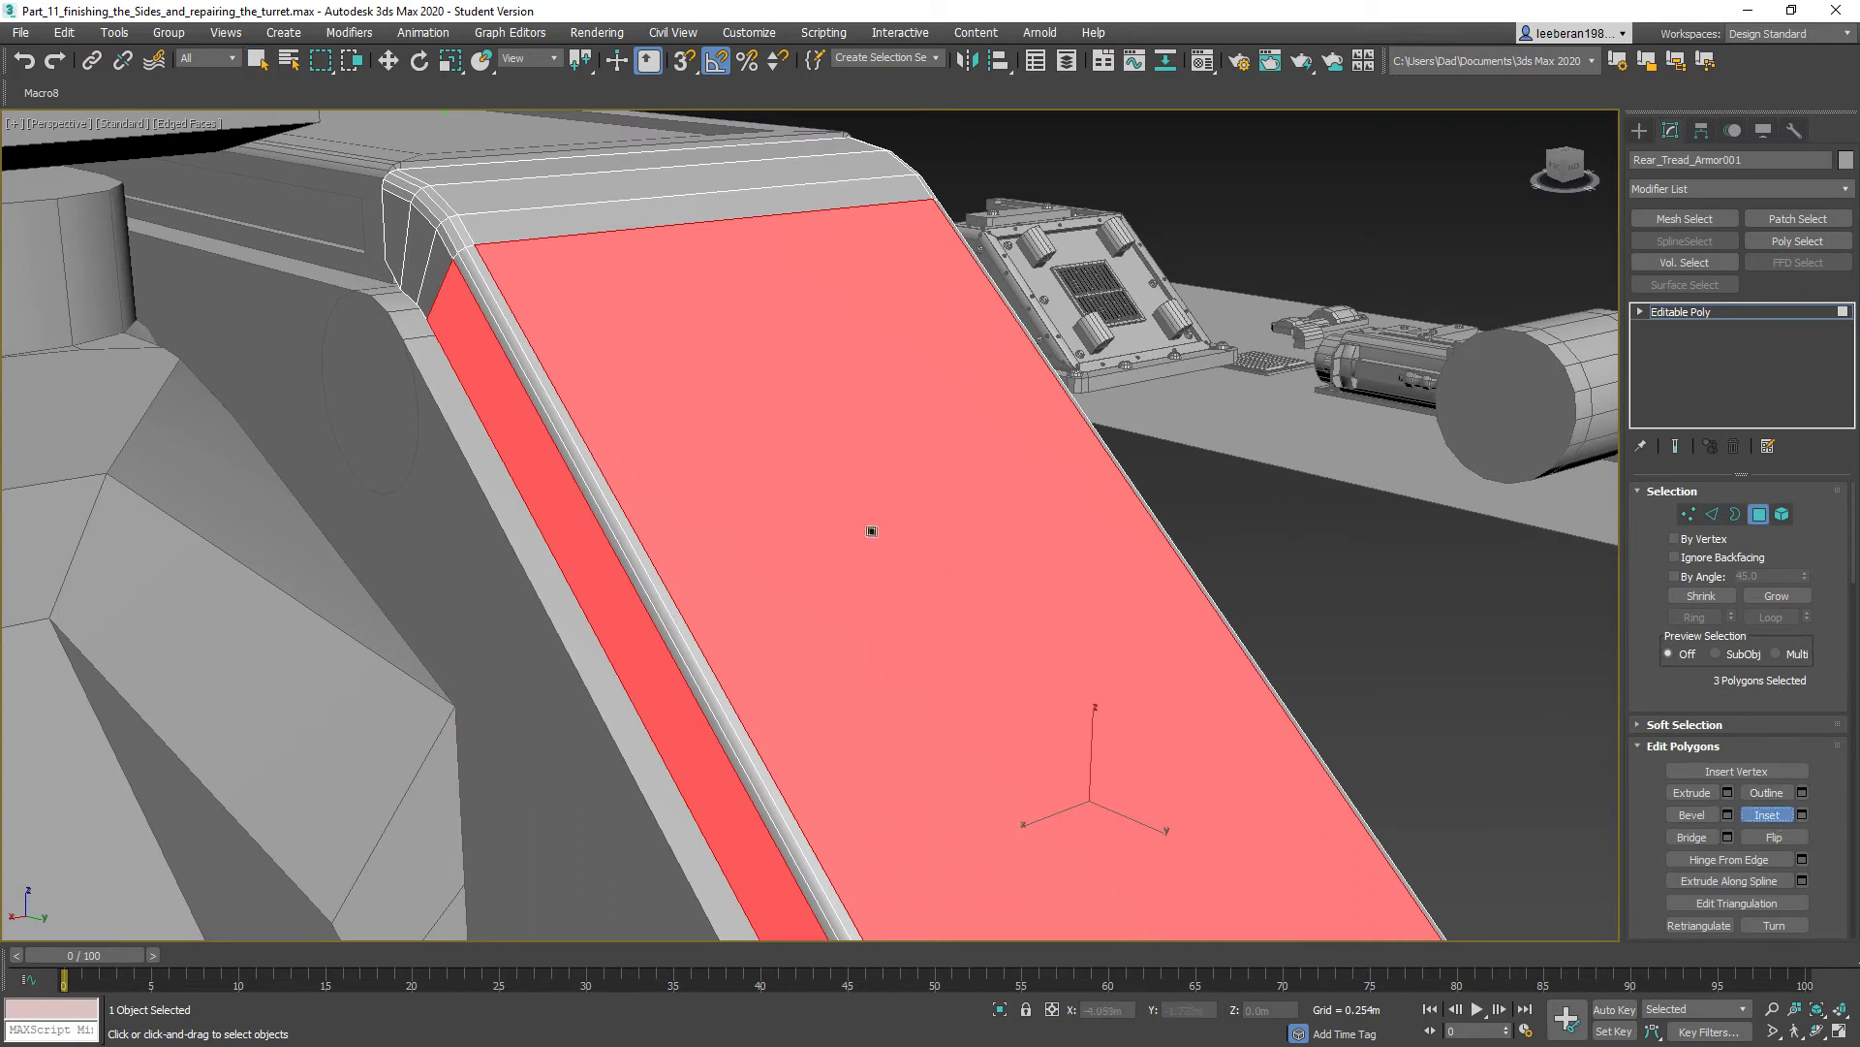
pyautogui.moveTo(865, 527); pyautogui.dragTo(875, 540)
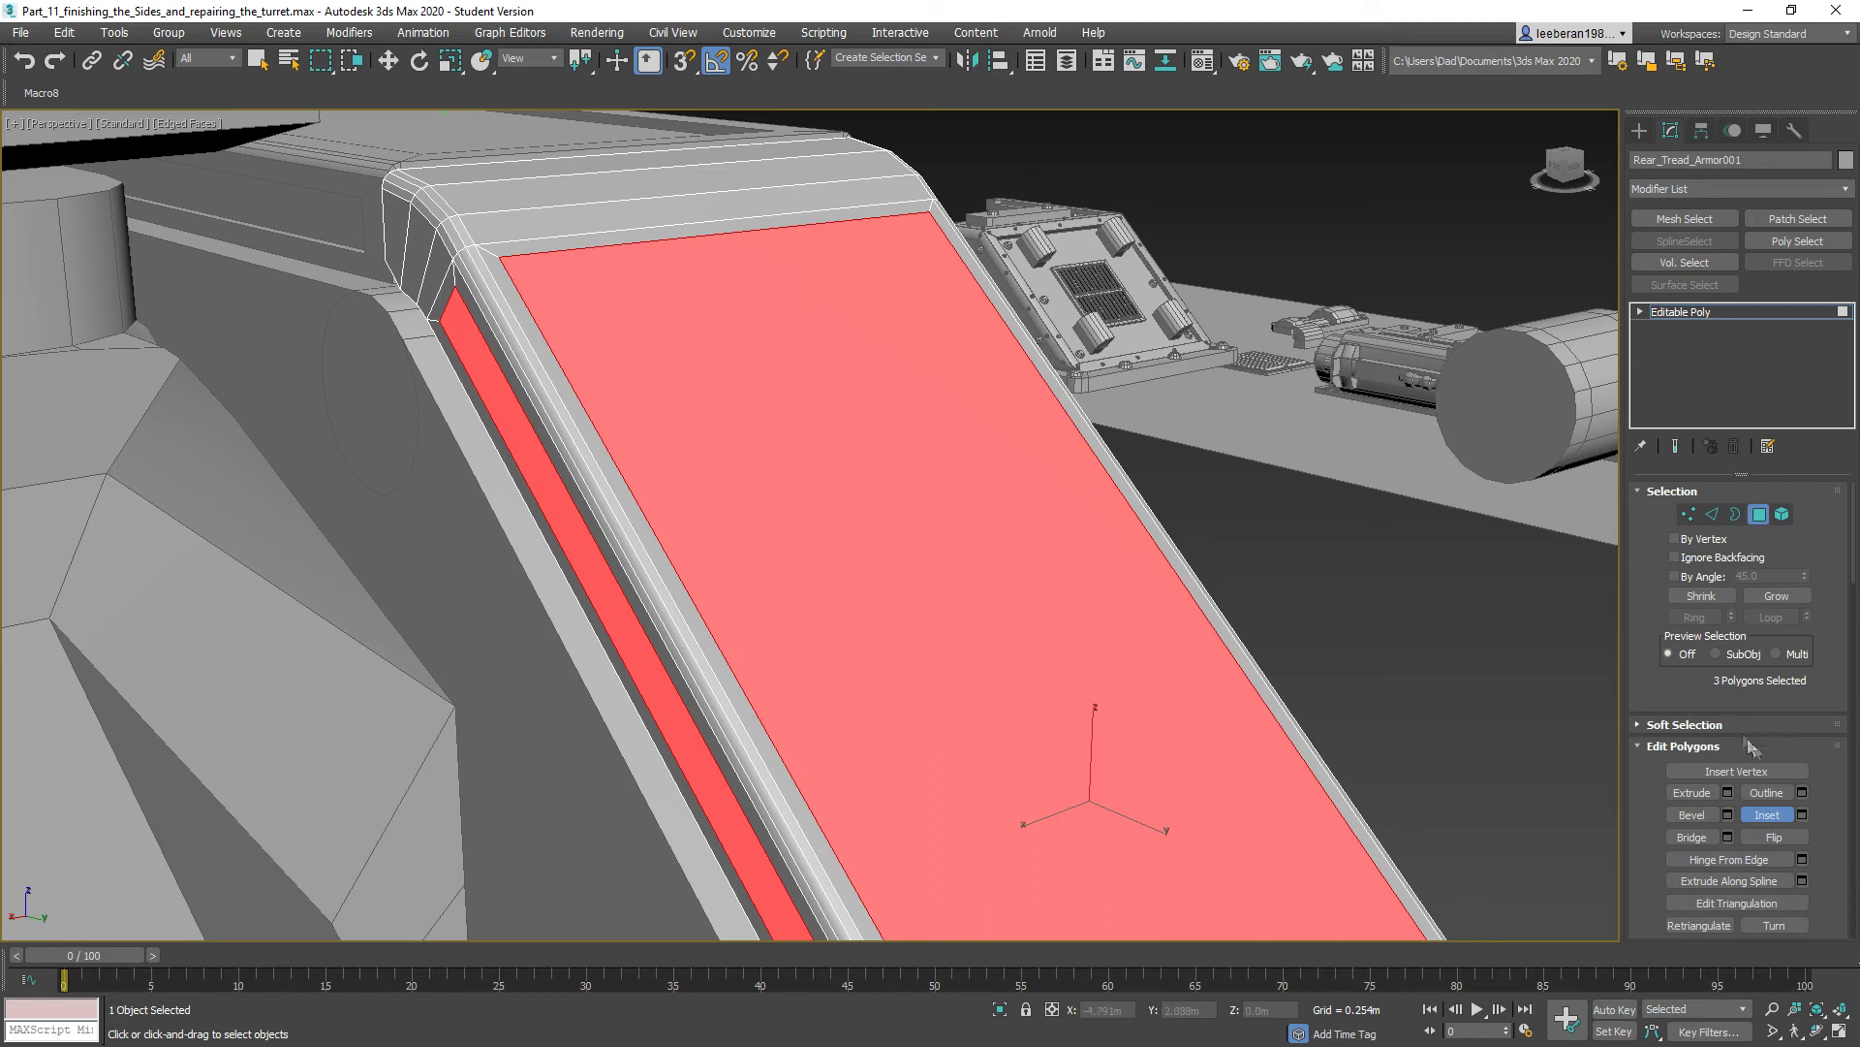
pyautogui.click(1692, 792)
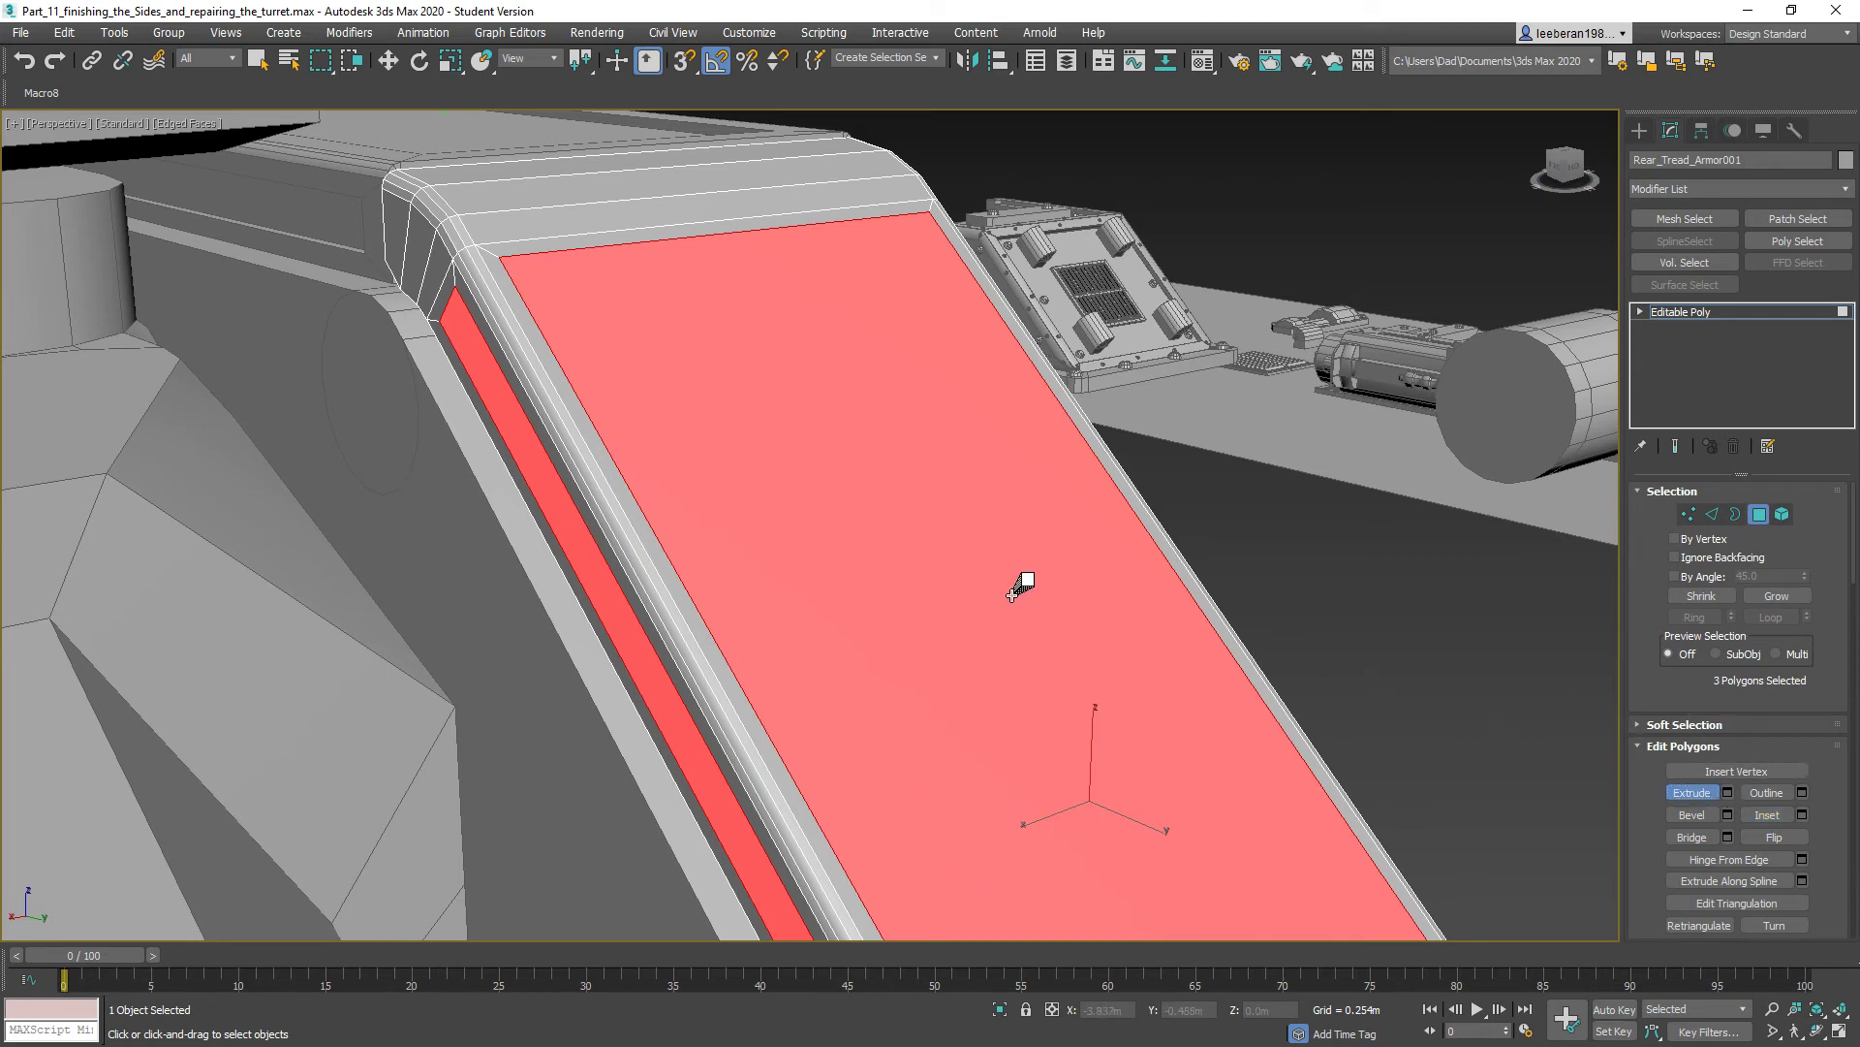
pyautogui.moveTo(1013, 593); pyautogui.dragTo(1013, 607)
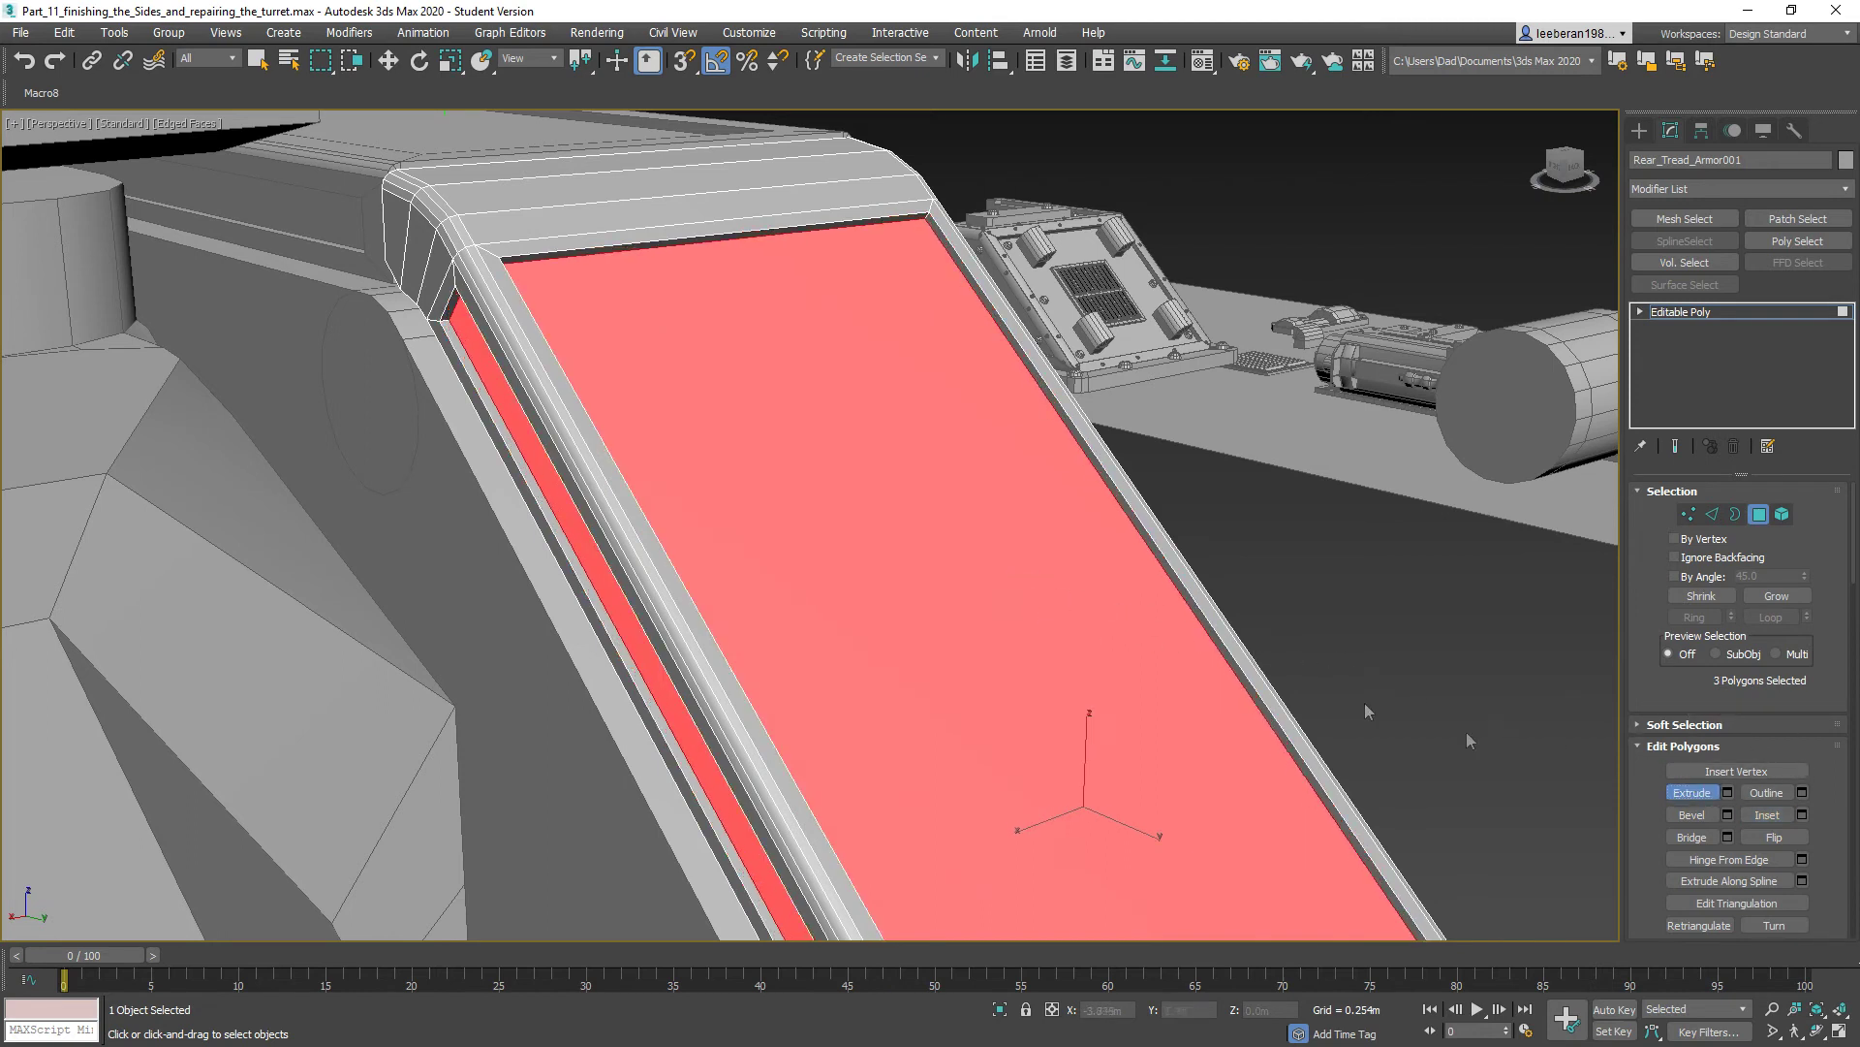
pyautogui.click(1707, 793)
# - Examine the recessed panels on the rear tread cover from several sides and leave polygon editing
pyautogui.keyDown('alt'); pyautogui.moveTo(862, 447); pyautogui.dragTo(733, 459, button='middle'); pyautogui.keyUp('alt')
pyautogui.scroll(-6, 831, 514)
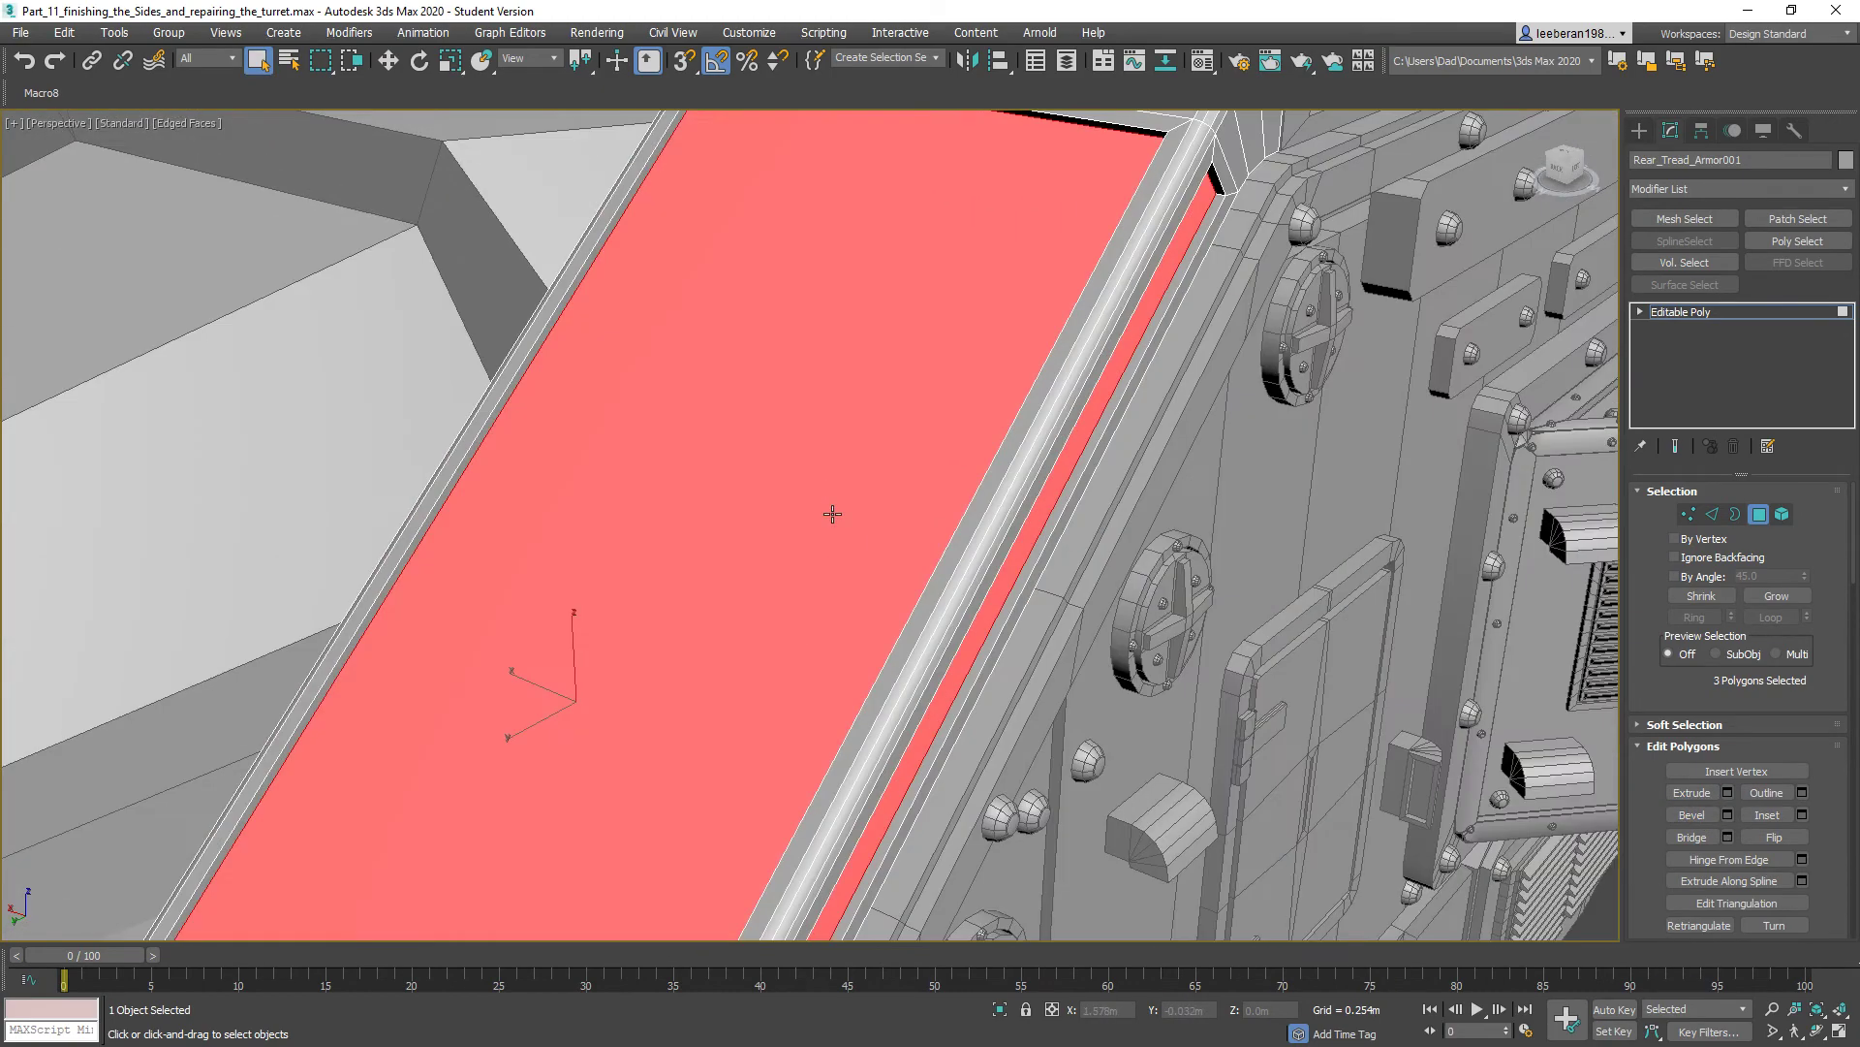
pyautogui.keyDown('alt'); pyautogui.moveTo(852, 555); pyautogui.dragTo(786, 539, button='middle'); pyautogui.keyUp('alt')
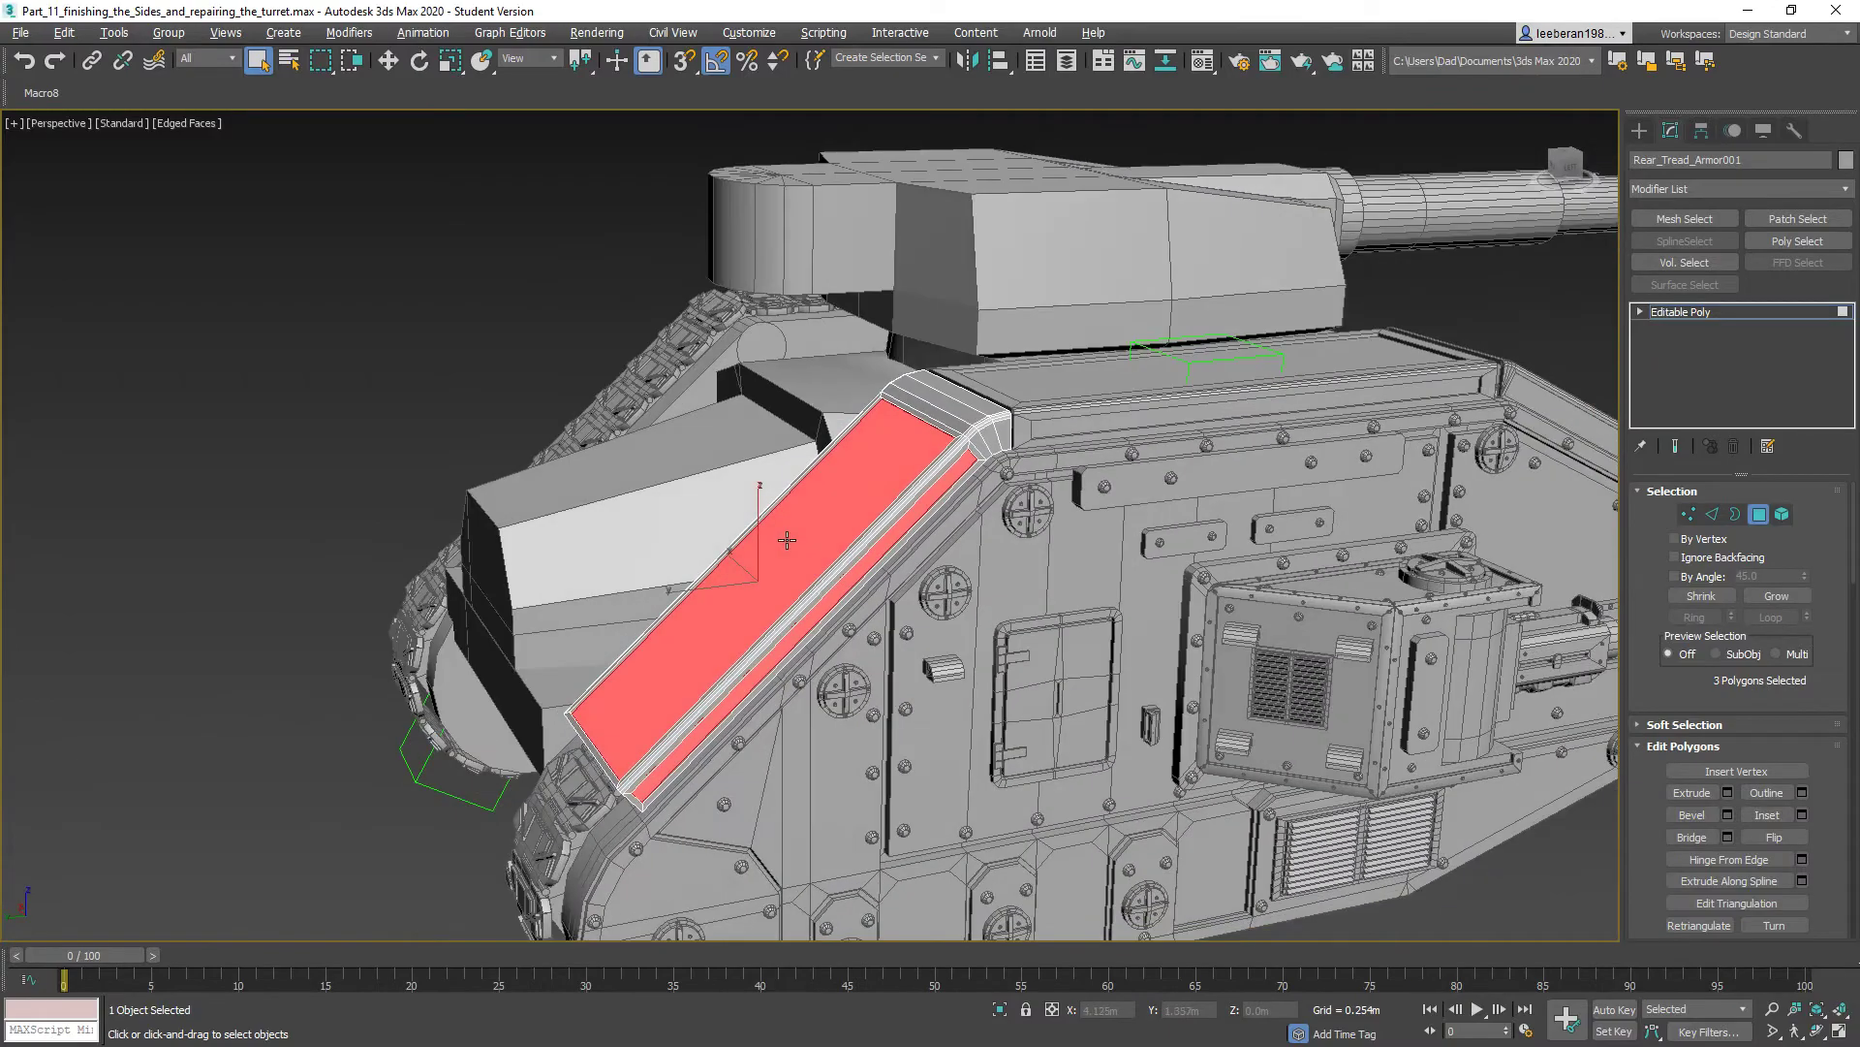
pyautogui.moveTo(985, 510); pyautogui.dragTo(710, 566, button='middle')
pyautogui.keyDown('alt'); pyautogui.moveTo(951, 562); pyautogui.dragTo(875, 573, button='middle'); pyautogui.keyUp('alt')
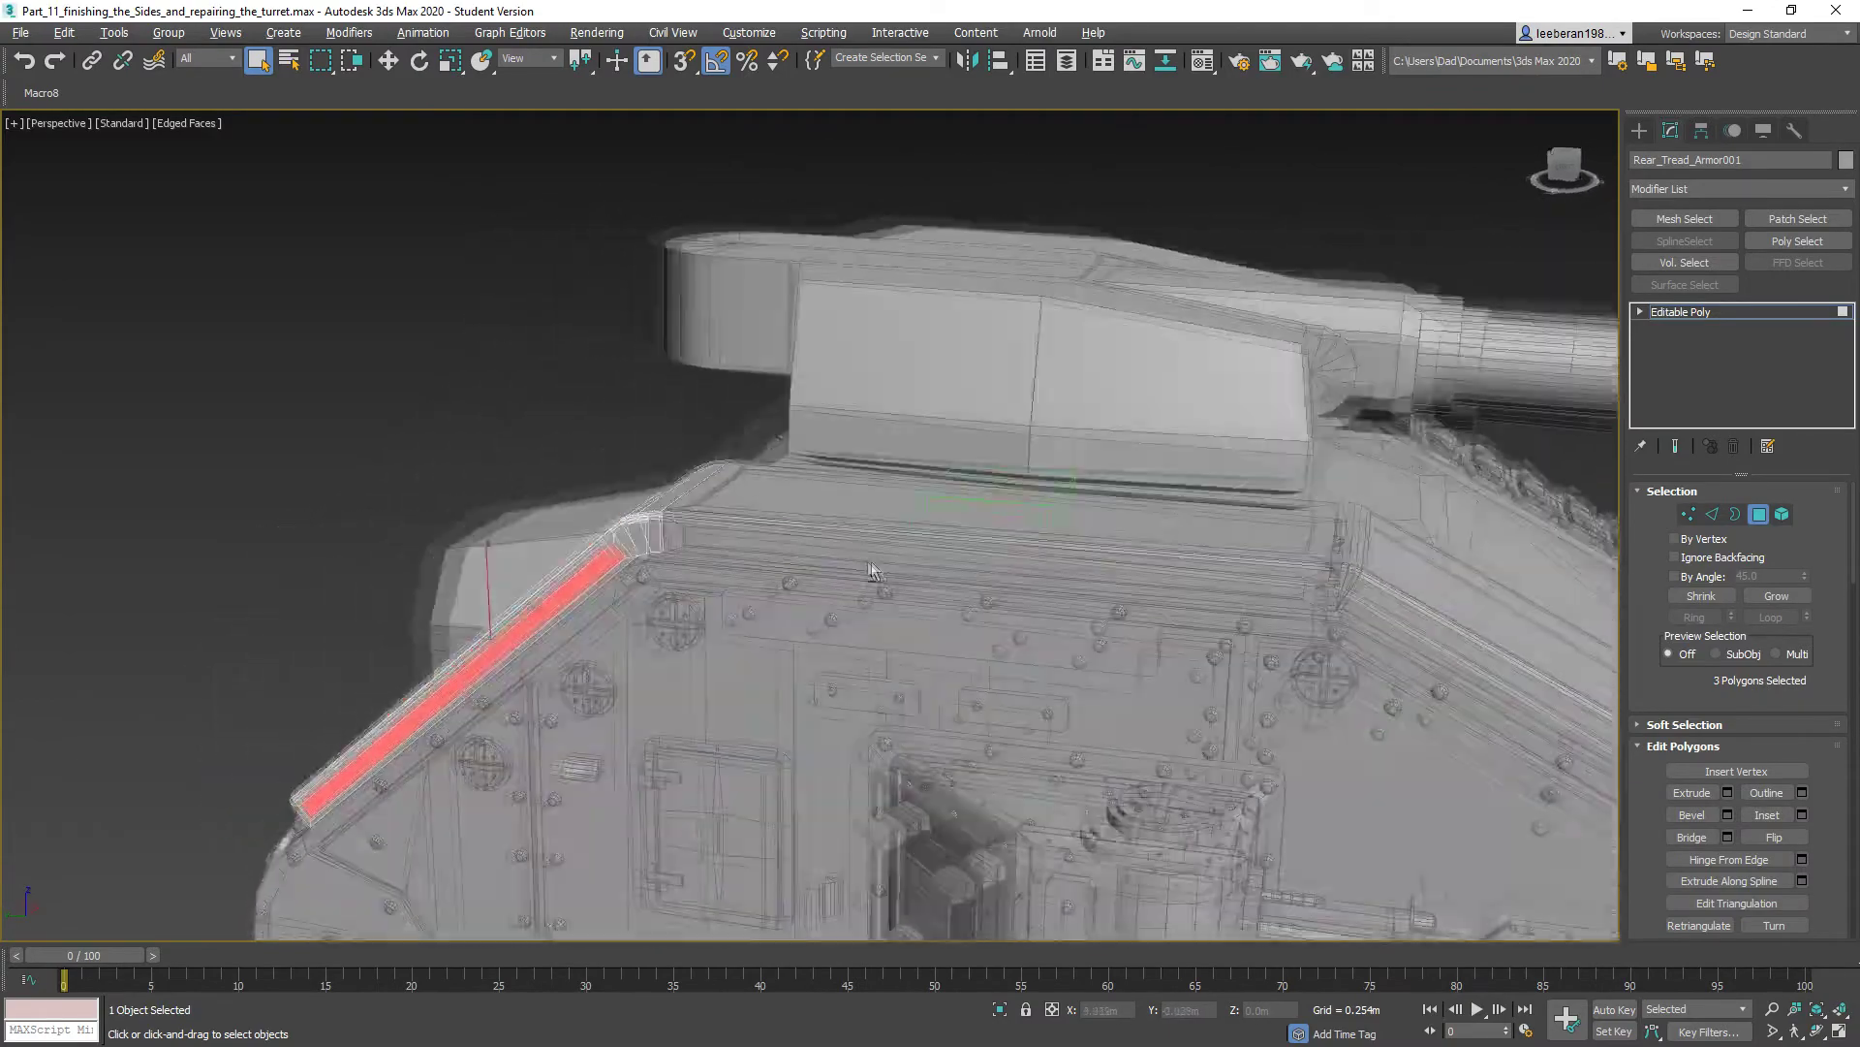
pyautogui.moveTo(1089, 728); pyautogui.dragTo(943, 640, button='middle')
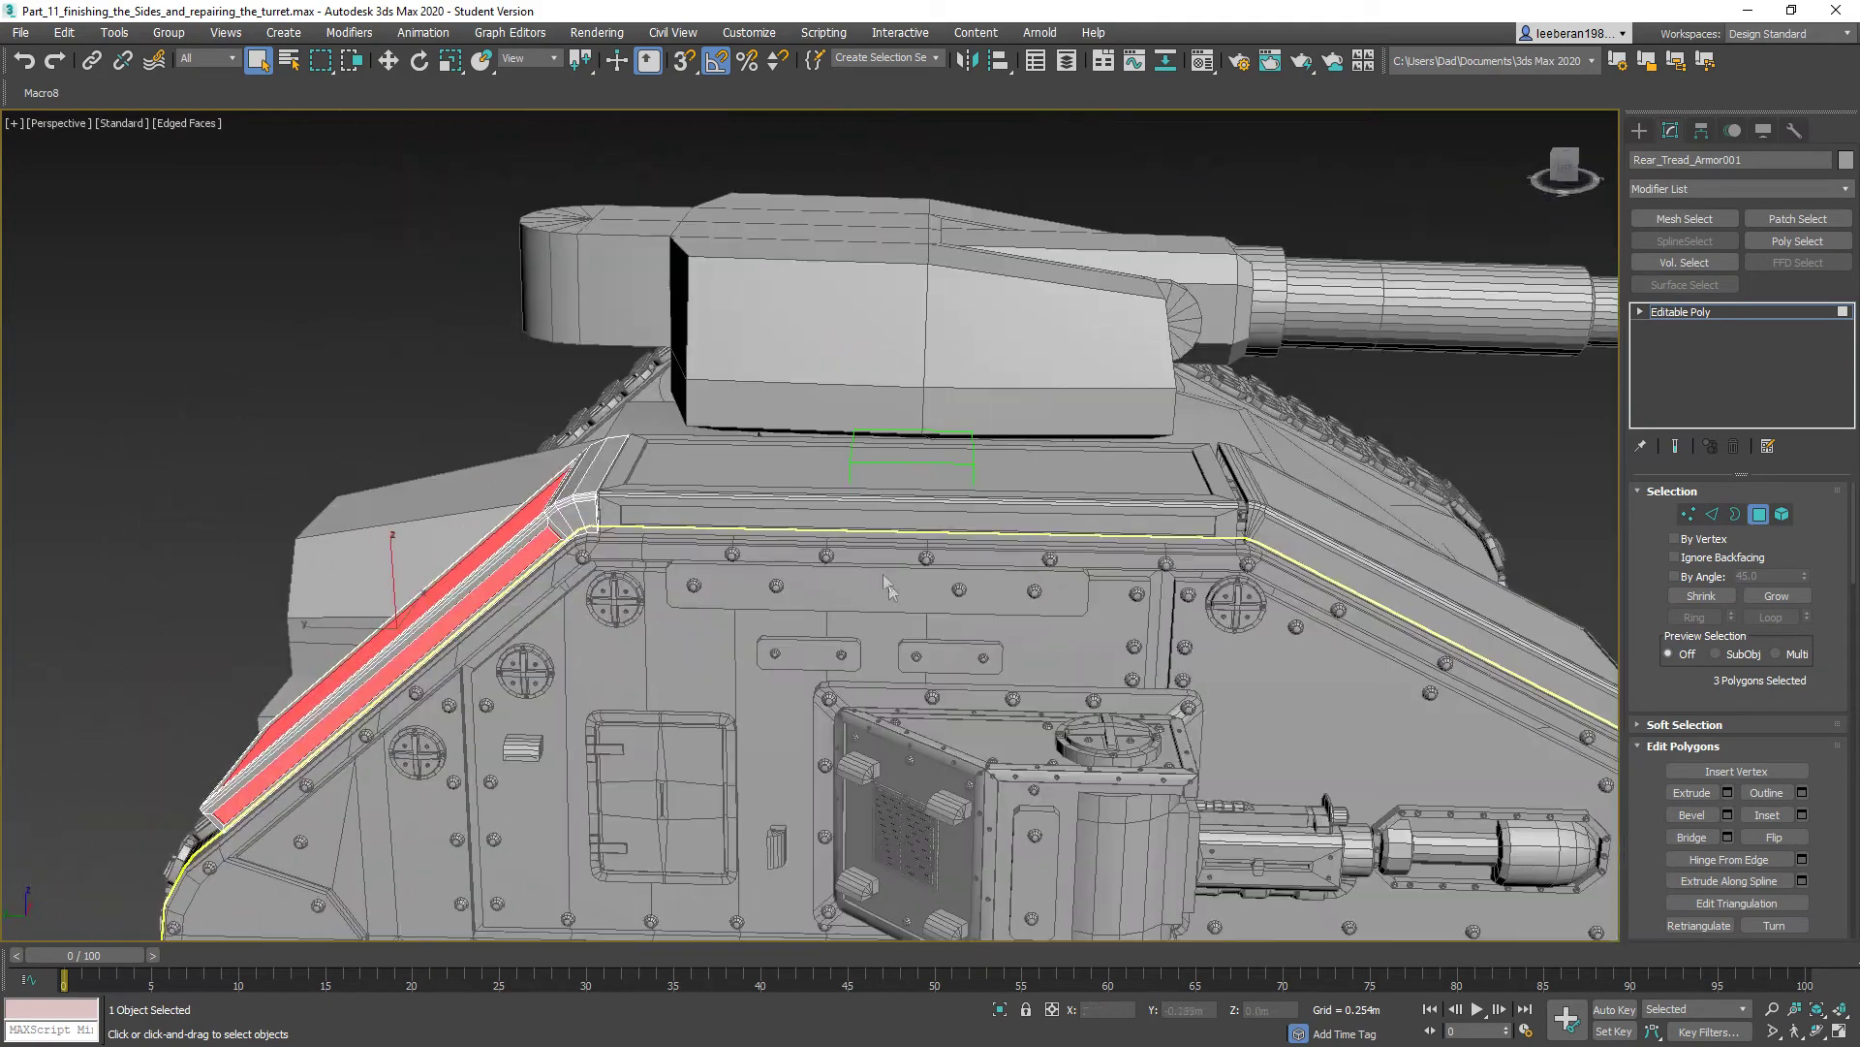
pyautogui.click(1764, 514)
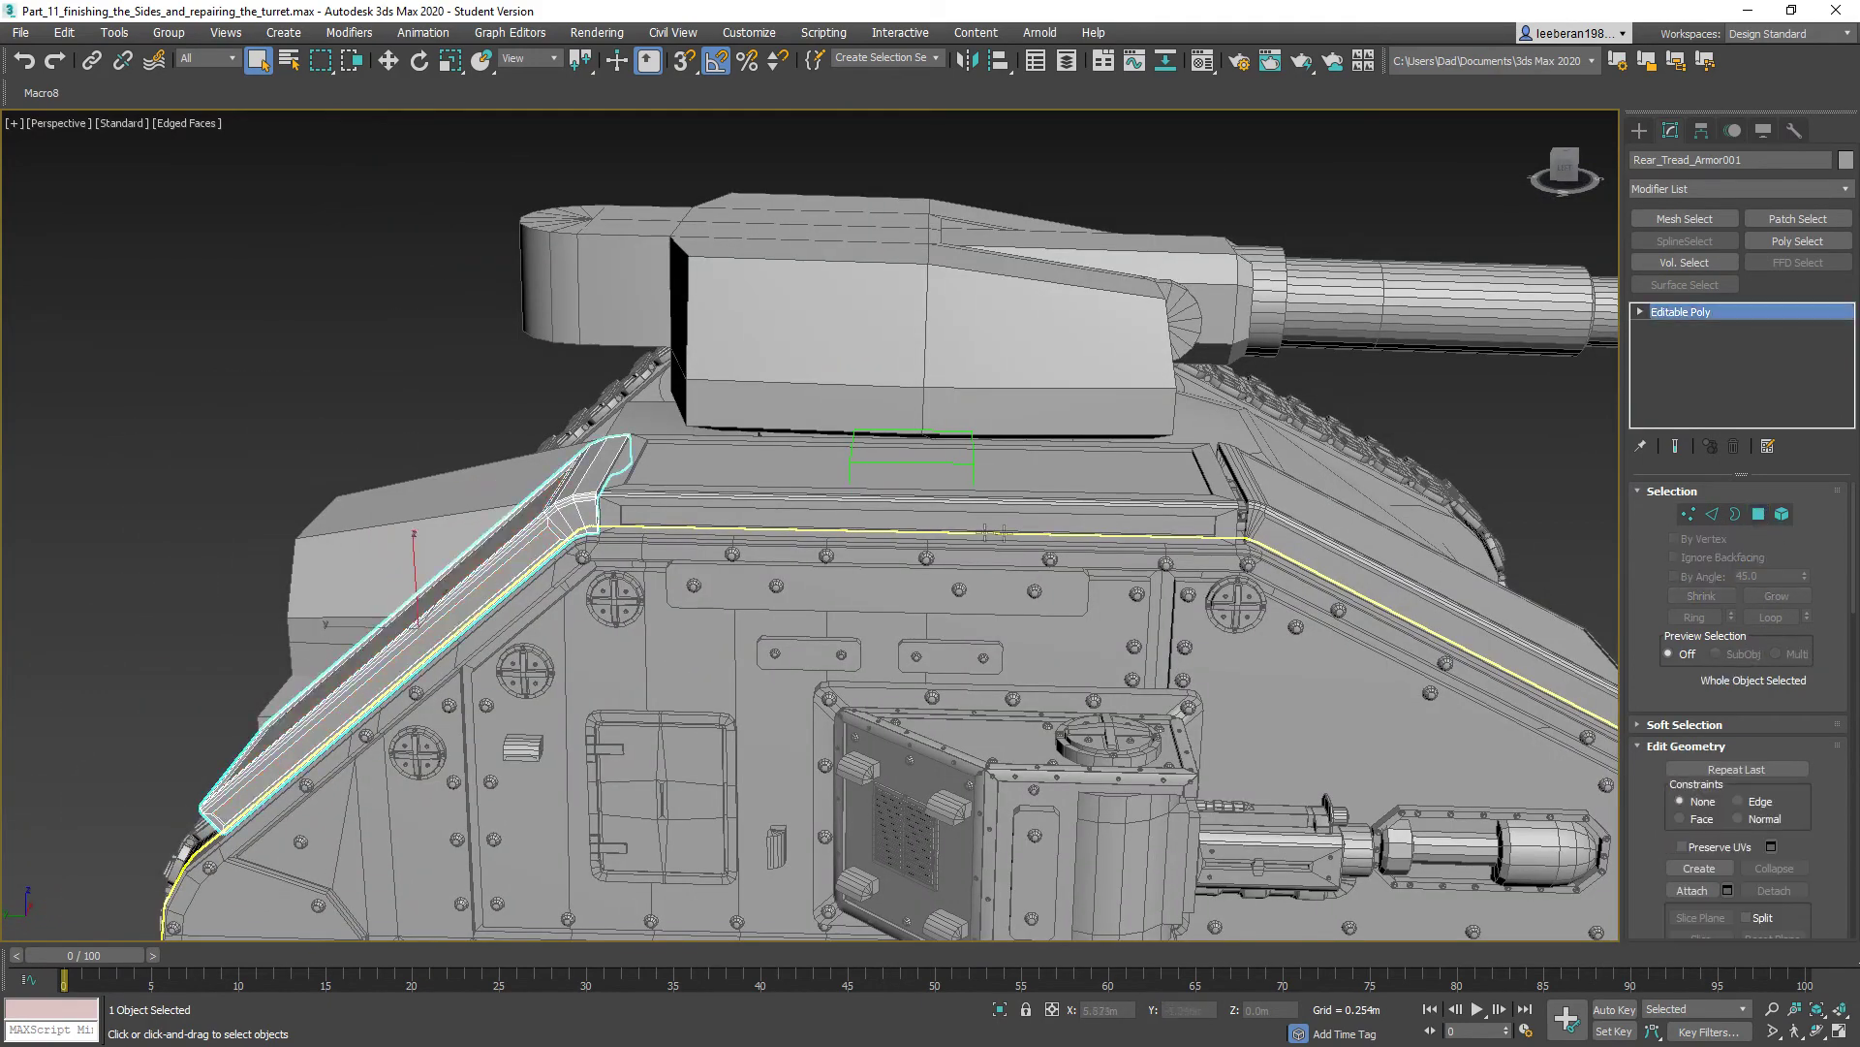
# - Center the upper tread armor's pivot on the object and align it to the world
pyautogui.click(920, 506)
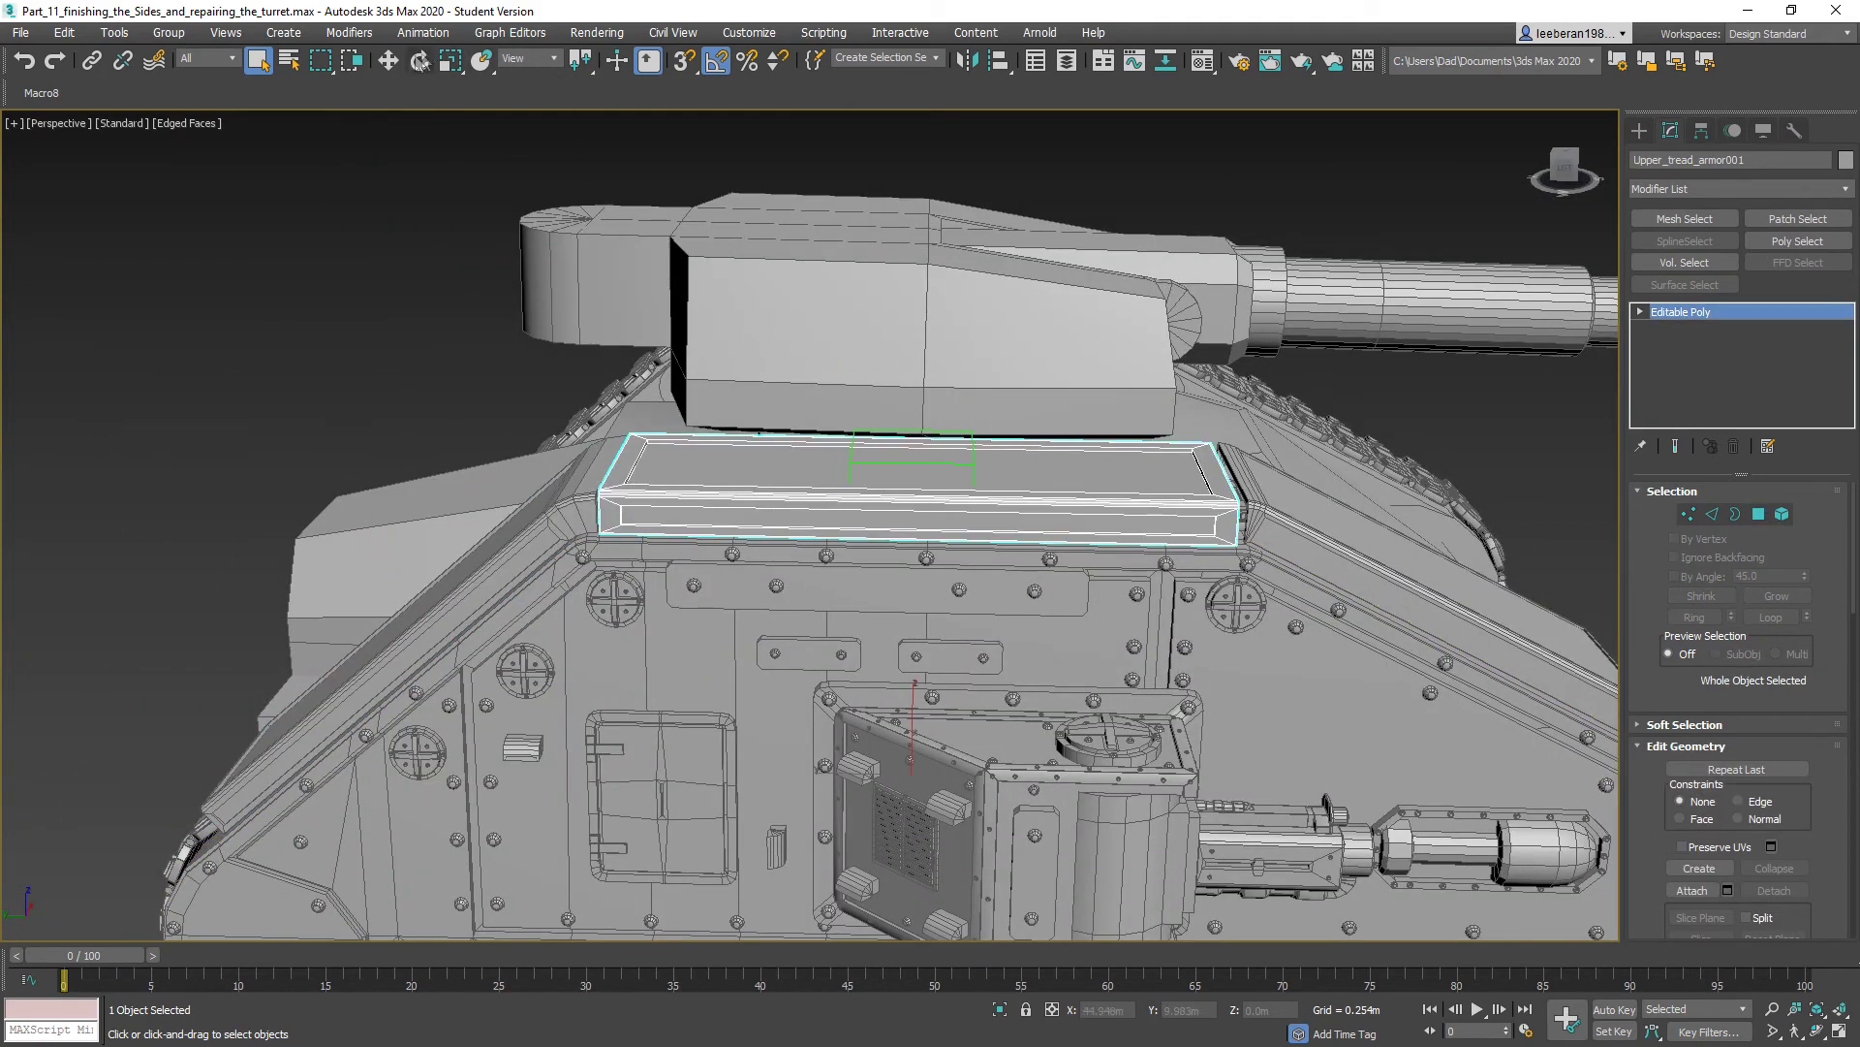
pyautogui.click(388, 60)
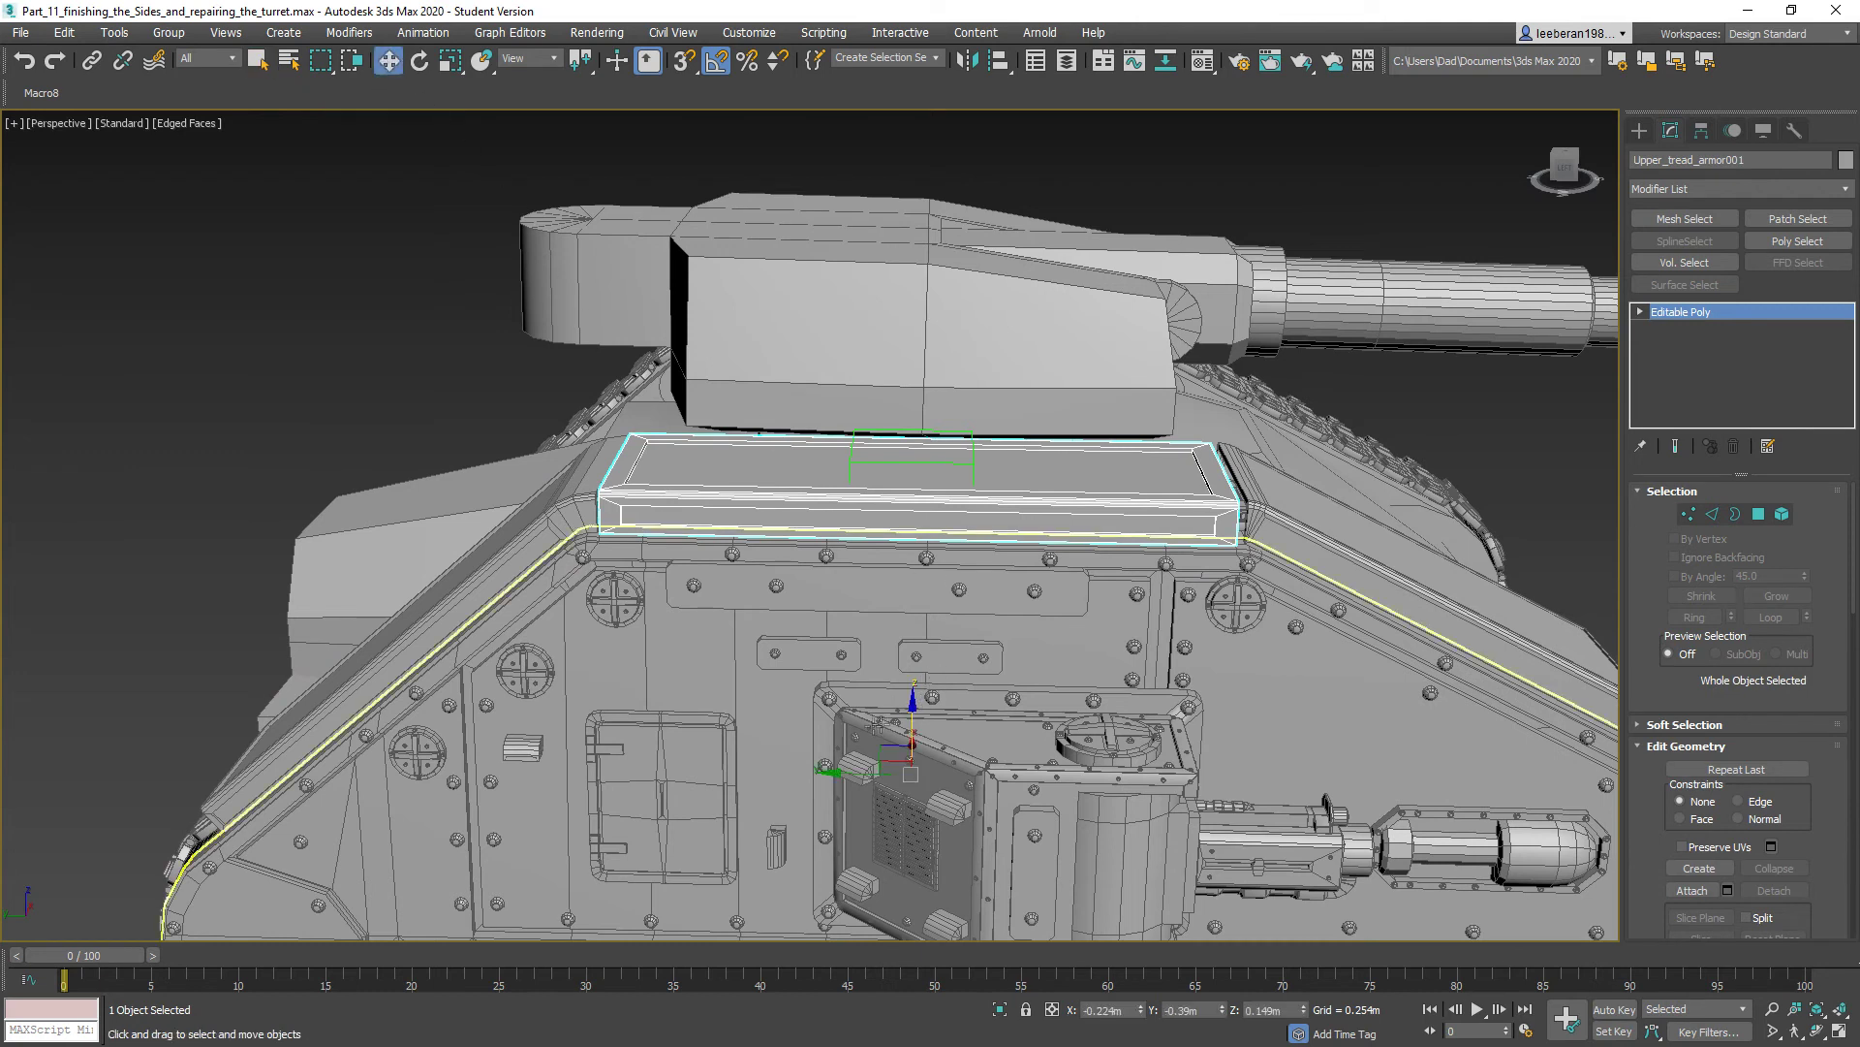
pyautogui.click(1702, 129)
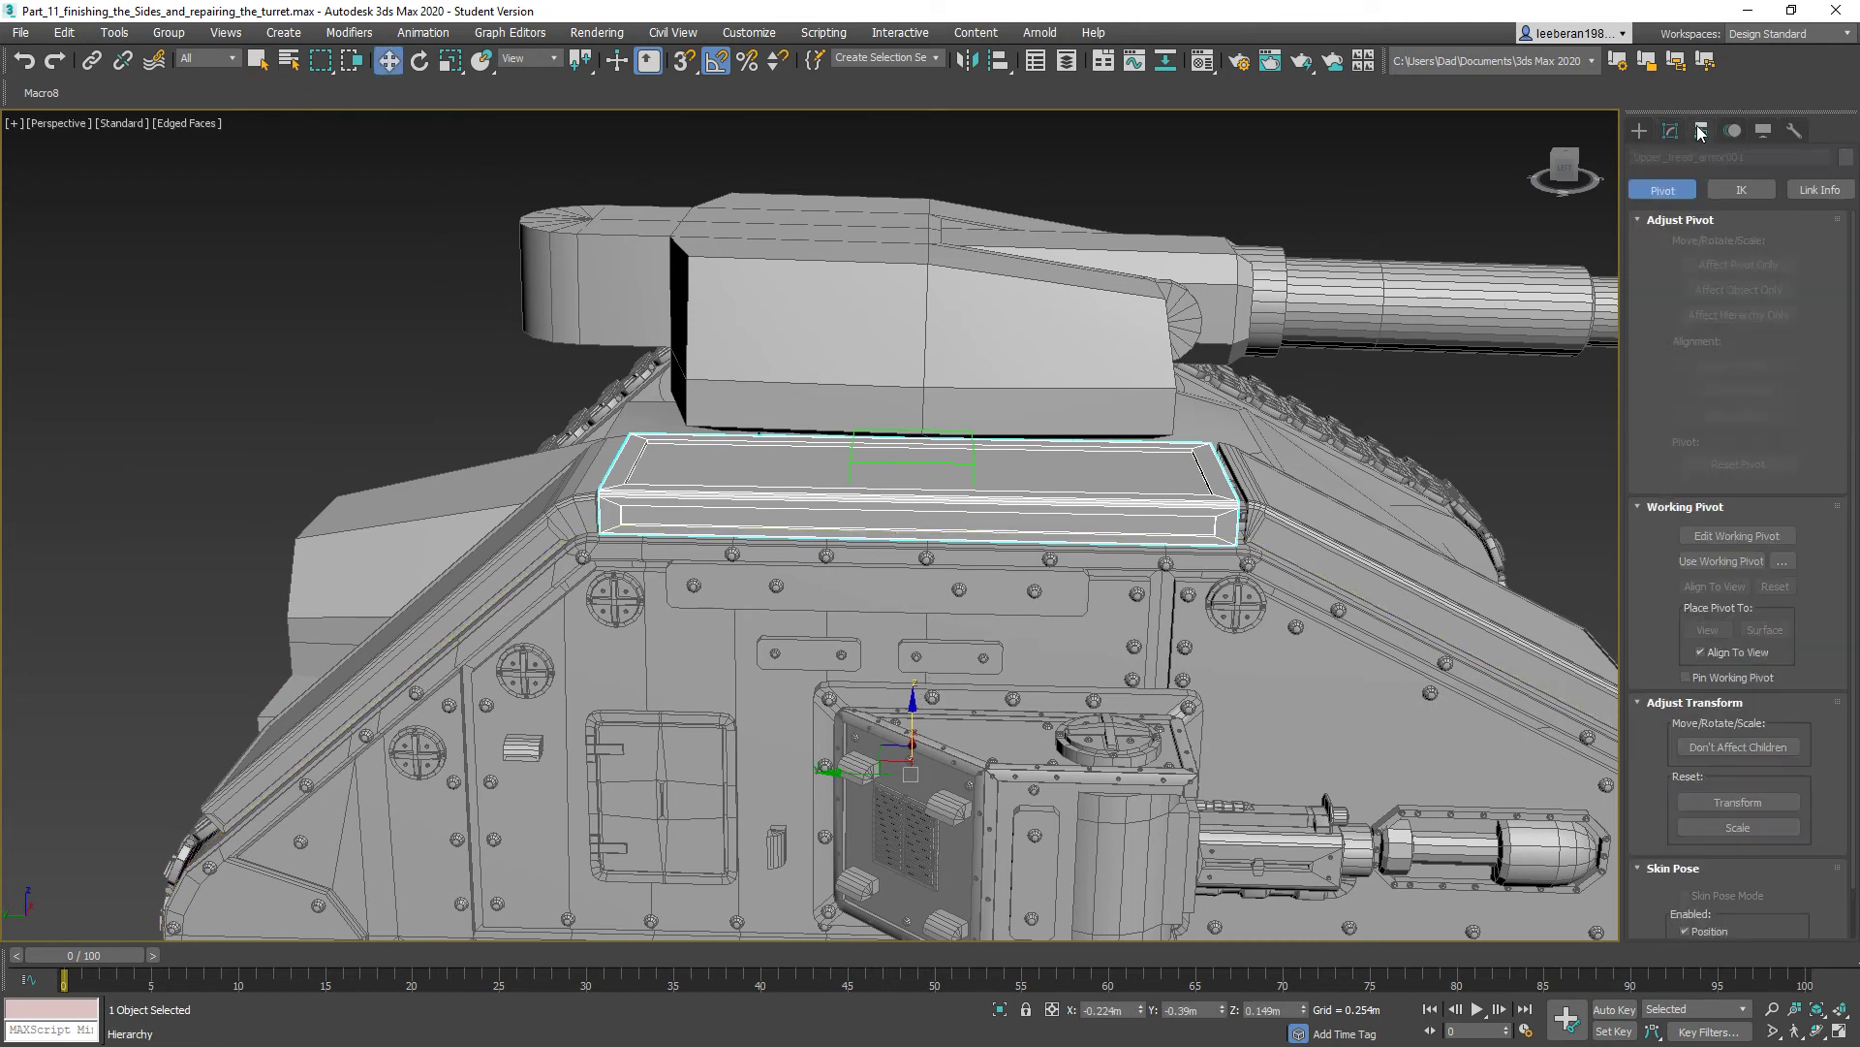
pyautogui.click(1738, 263)
pyautogui.click(1726, 374)
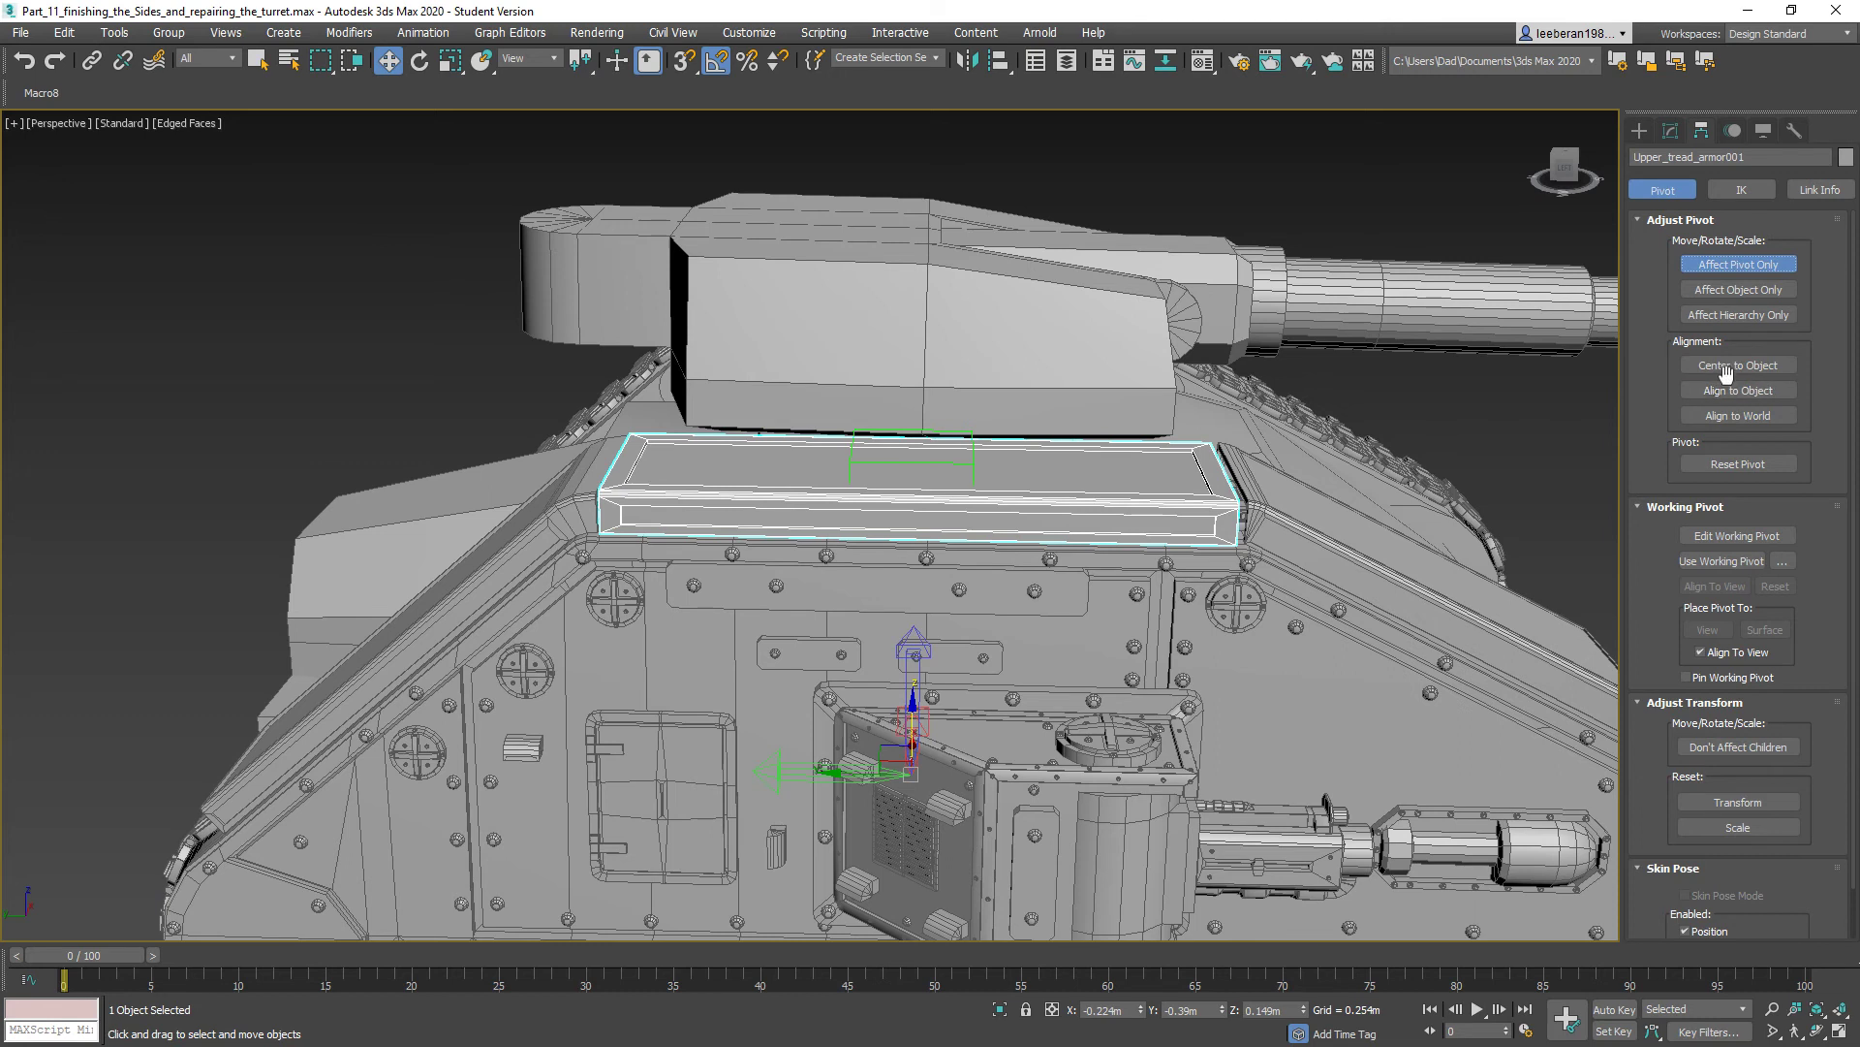
pyautogui.click(1726, 368)
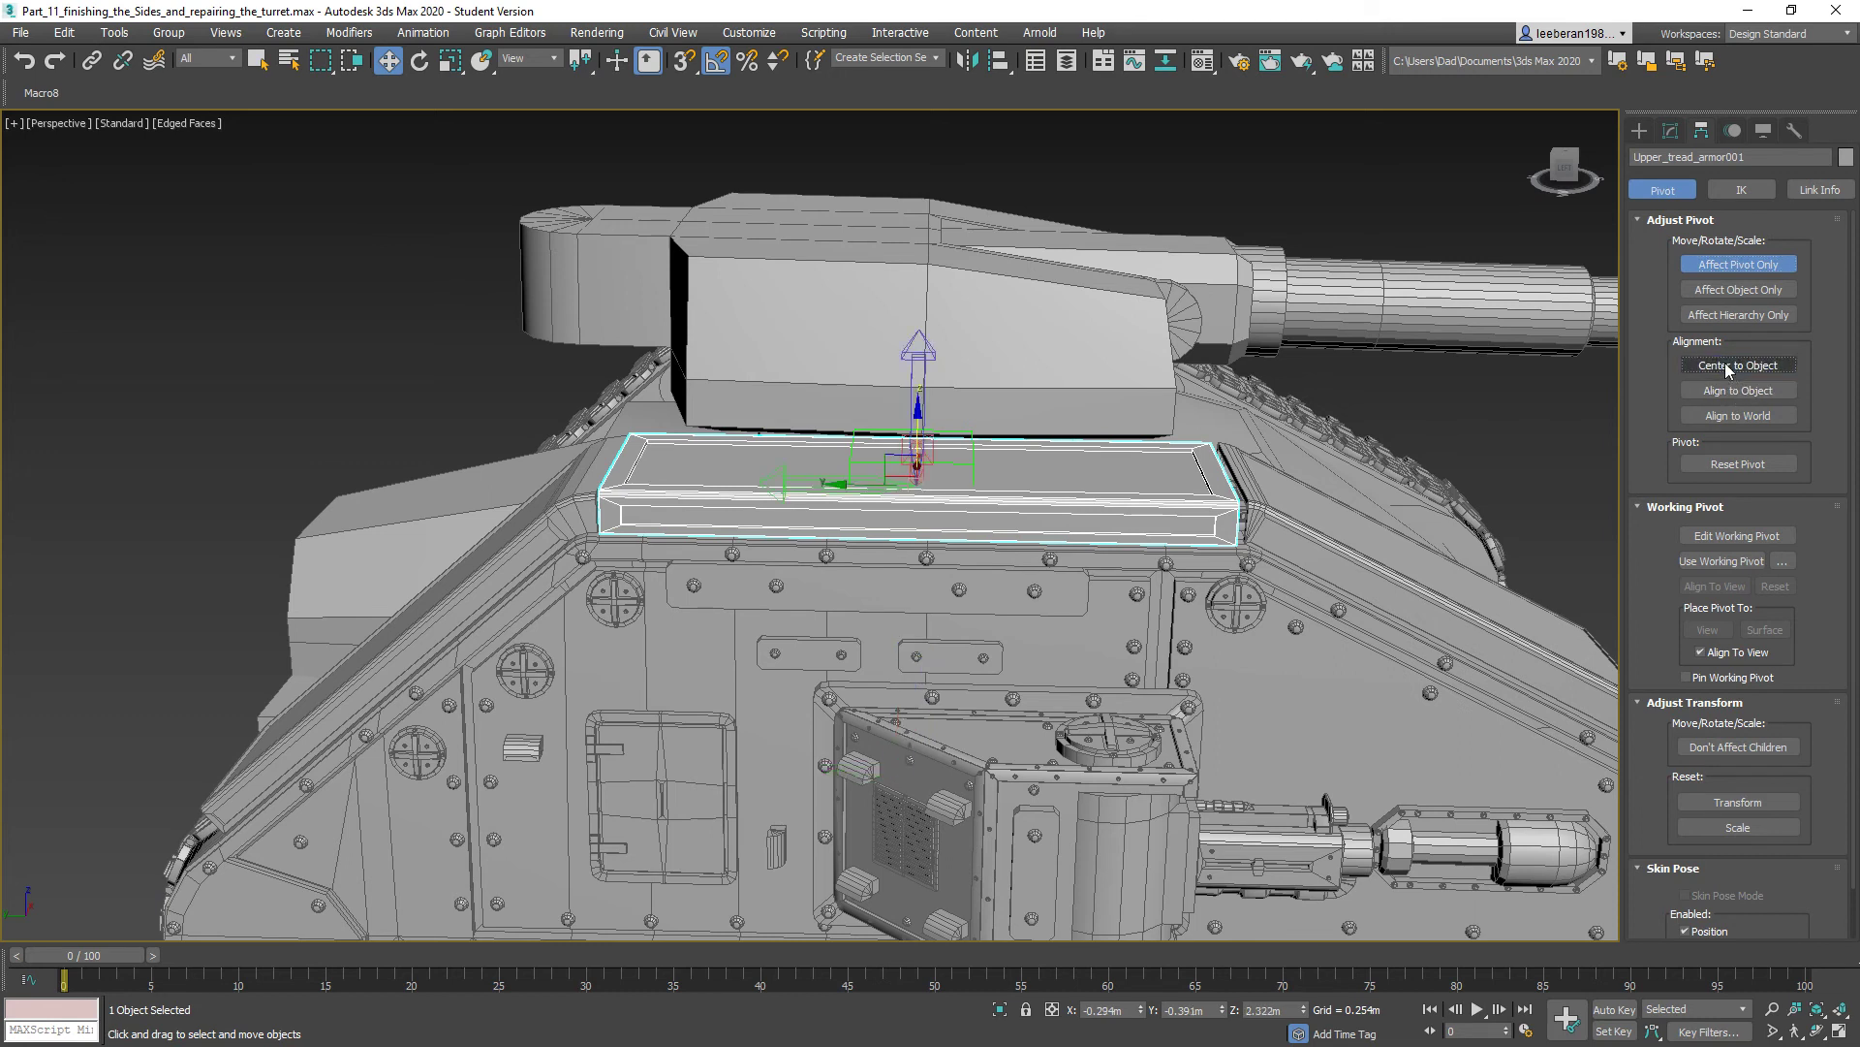
pyautogui.click(1729, 416)
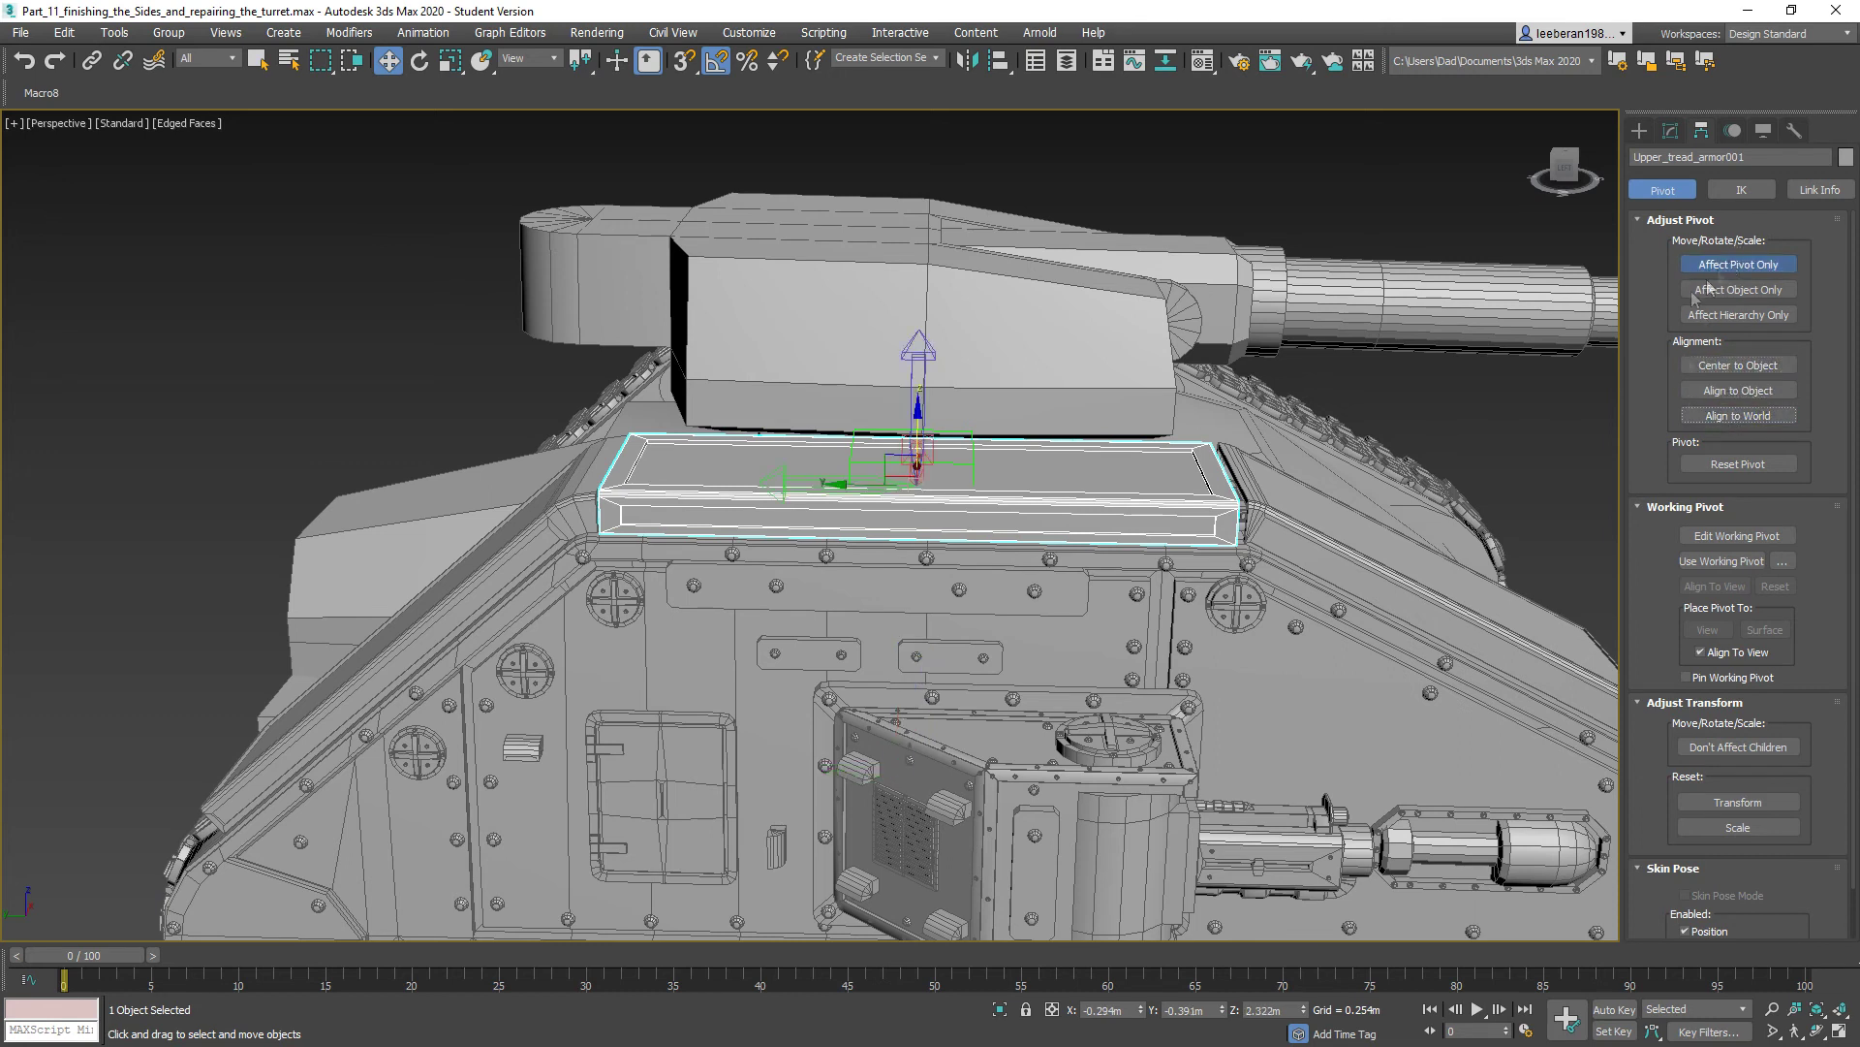
# - Center the front tread armor's pivot on the object and end pivot-only editing
pyautogui.click(1364, 545)
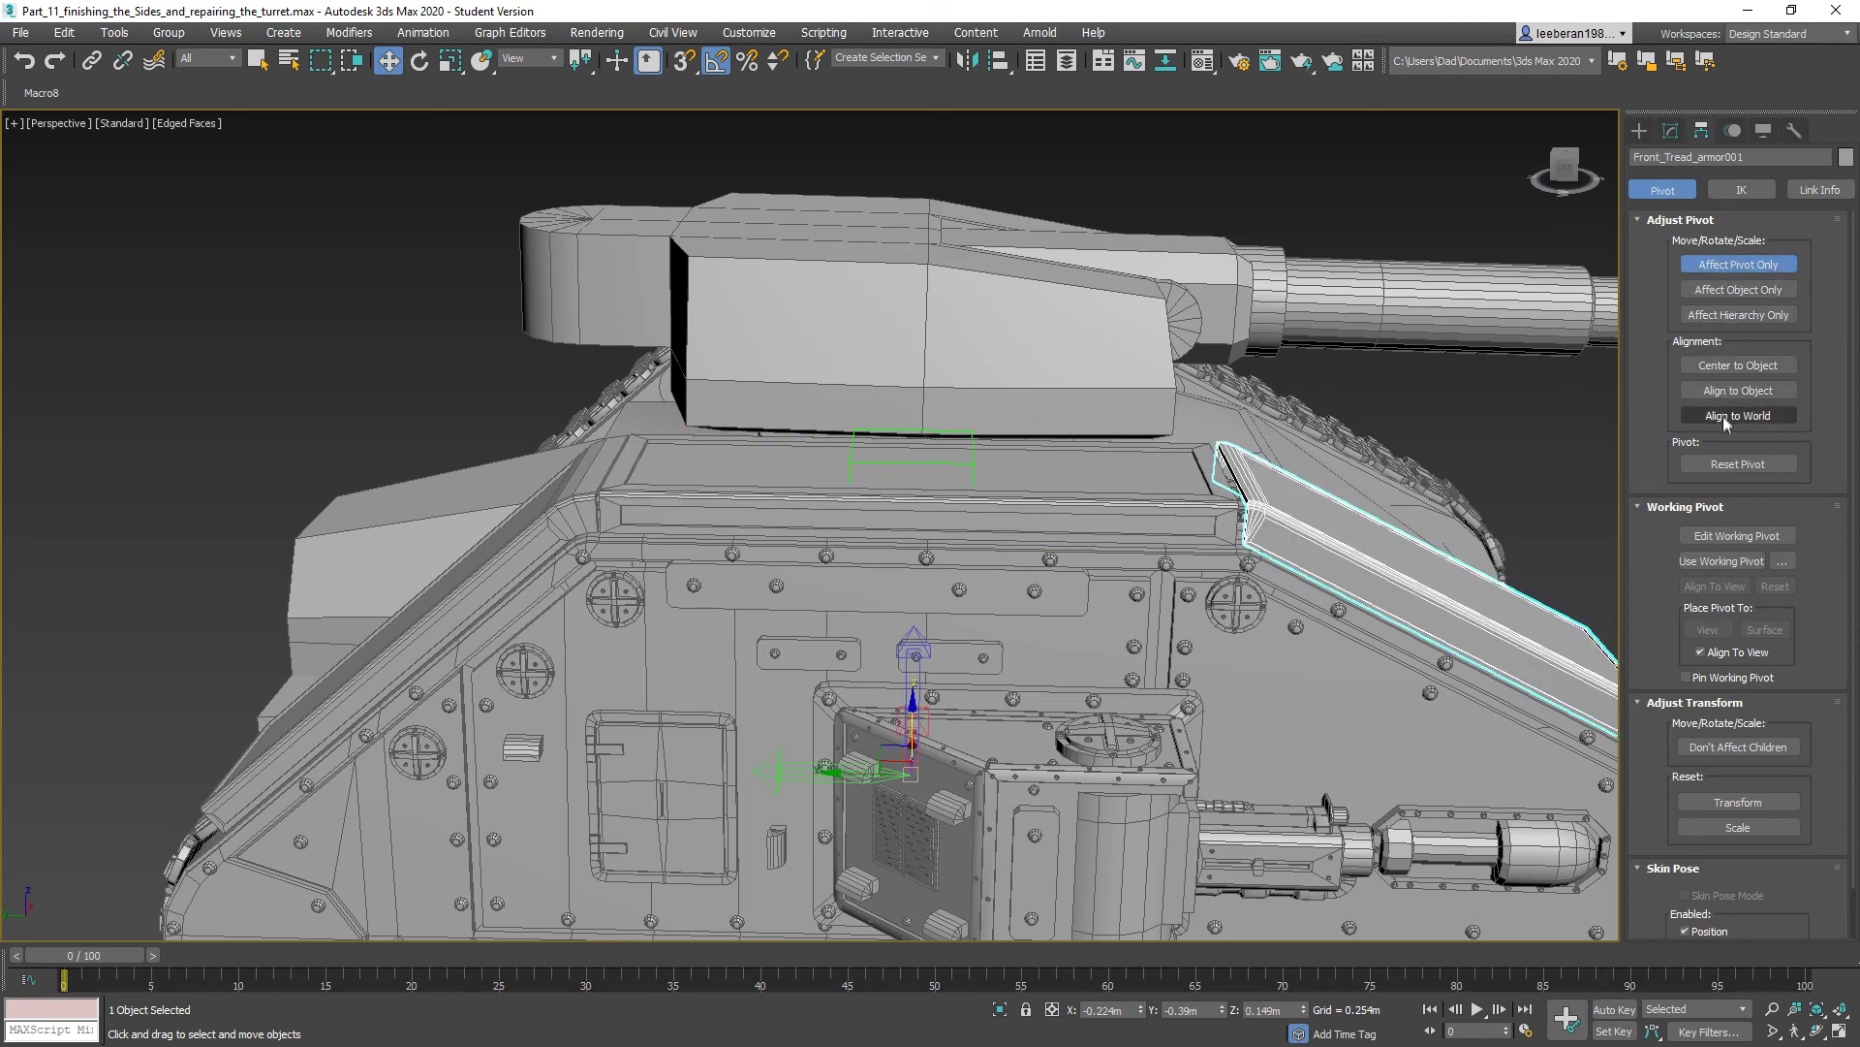
pyautogui.click(1723, 366)
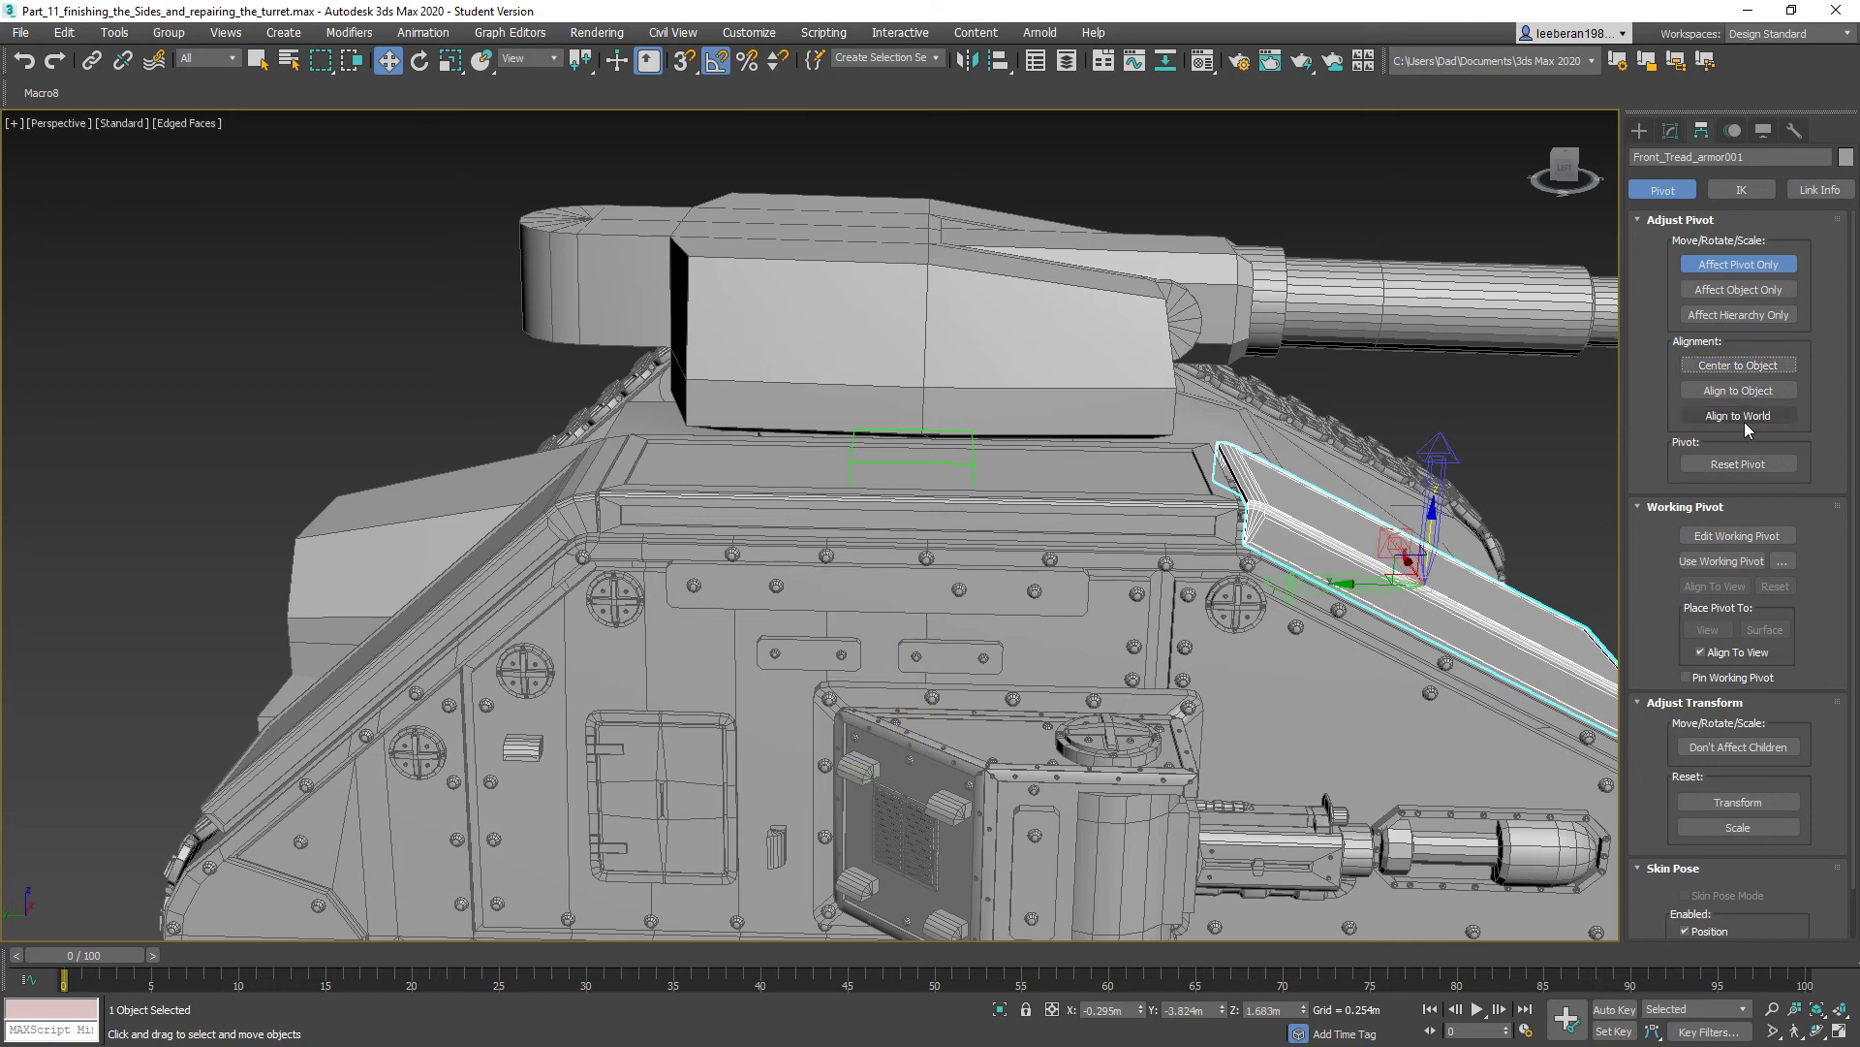
pyautogui.click(1713, 267)
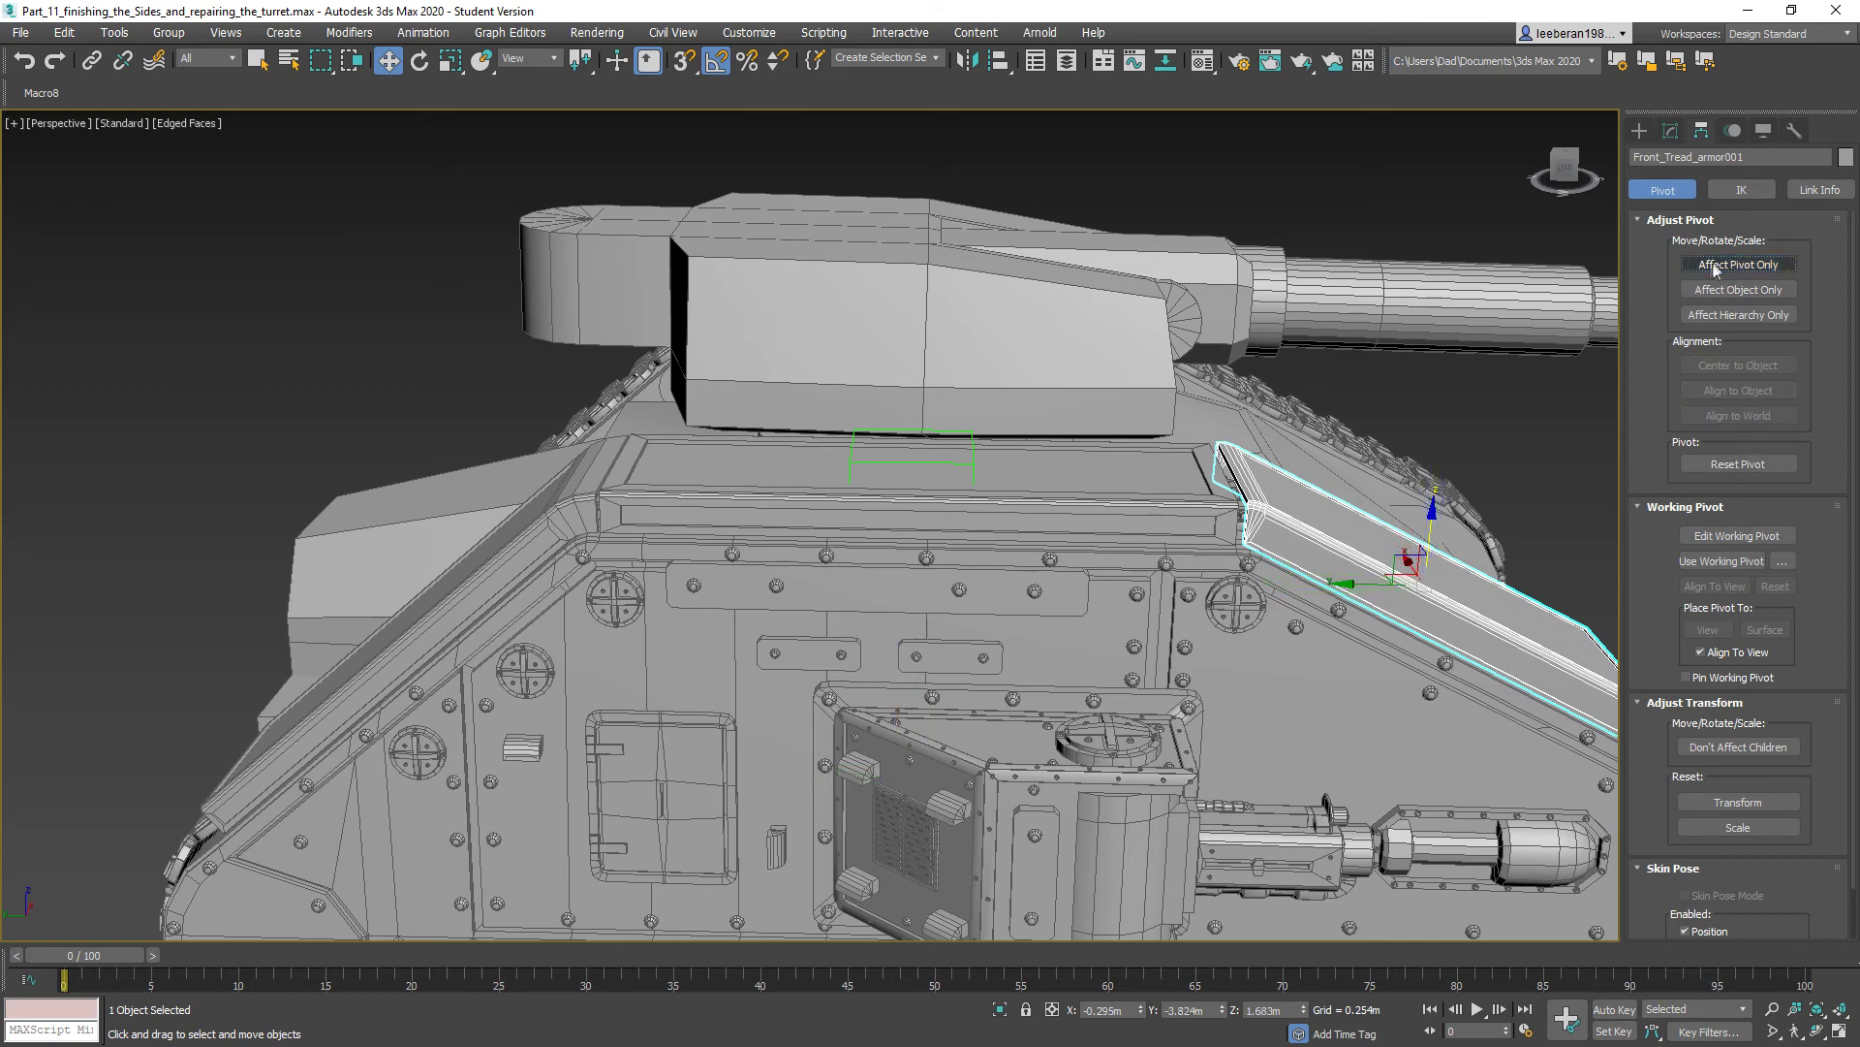
# - Move the upper tread armor about -0.025 m along Y, toward the front cover, and check its fit between the covers
pyautogui.click(1085, 492)
pyautogui.moveTo(849, 486); pyautogui.dragTo(852, 482)
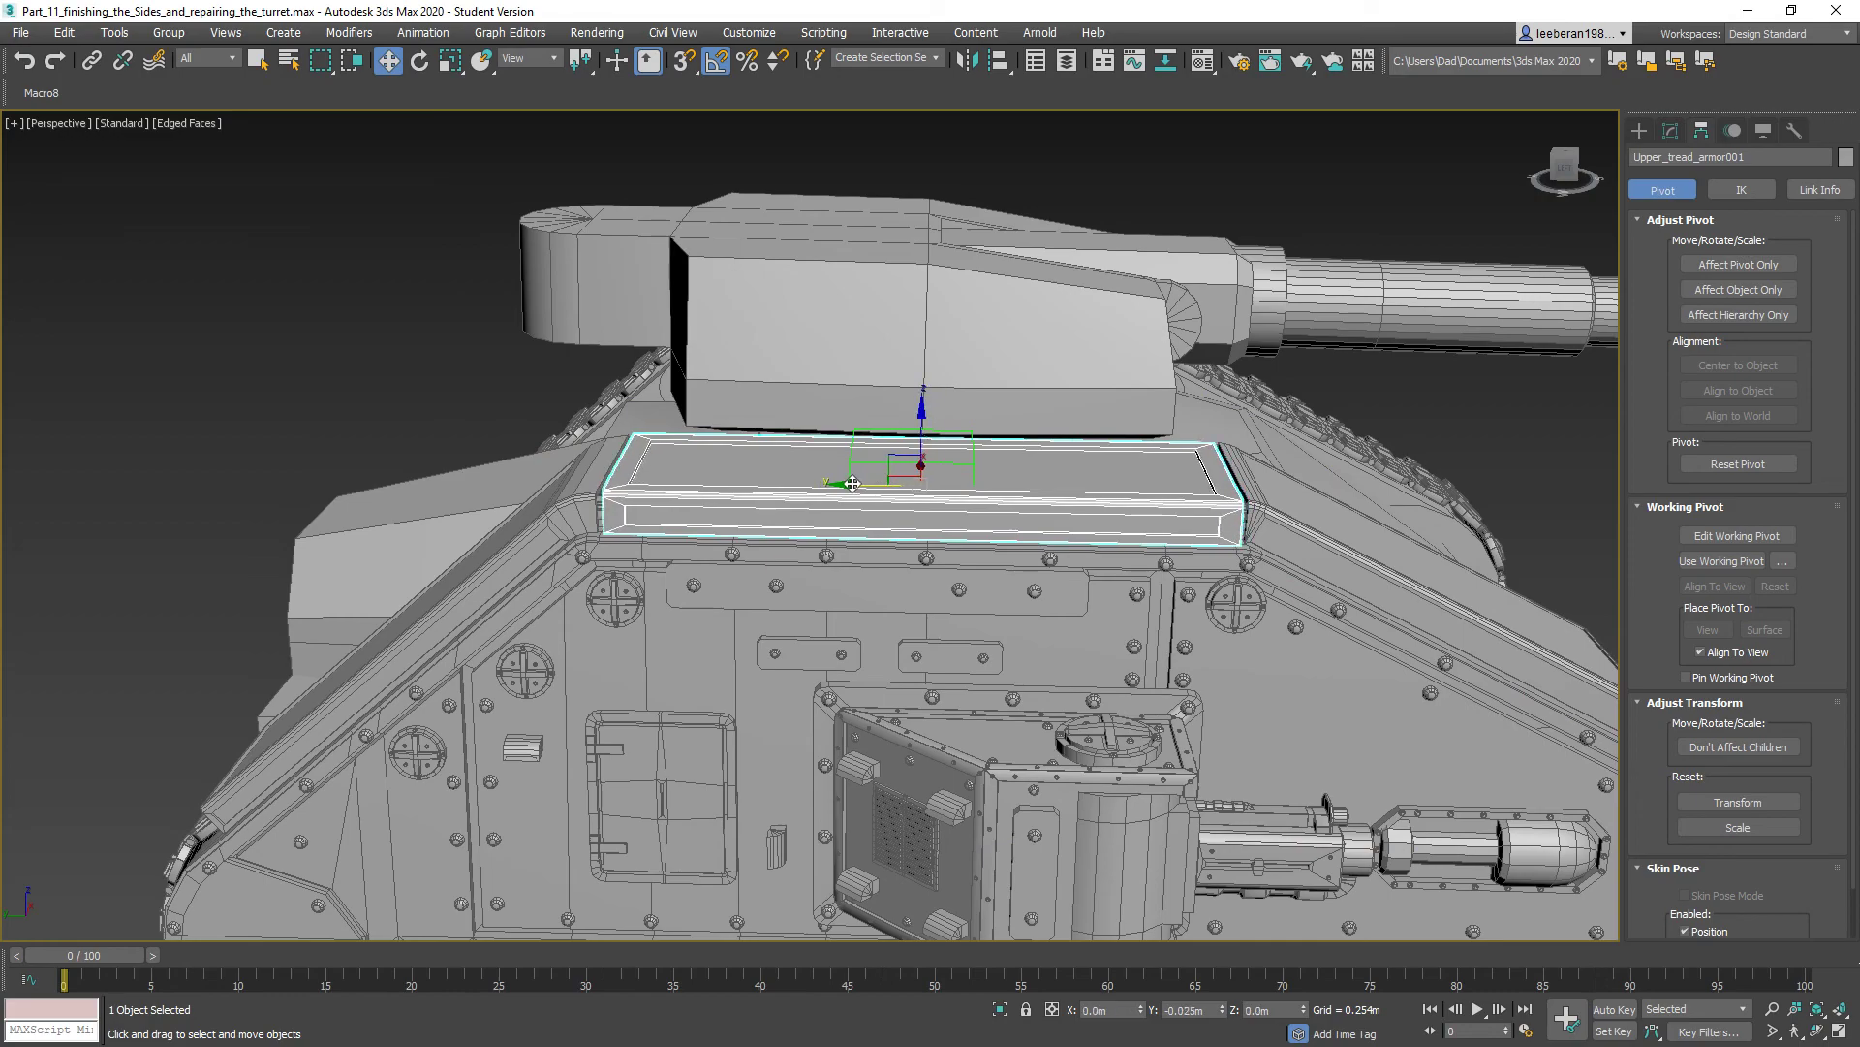
pyautogui.keyDown('alt'); pyautogui.moveTo(852, 482); pyautogui.dragTo(905, 607, button='middle'); pyautogui.keyUp('alt')
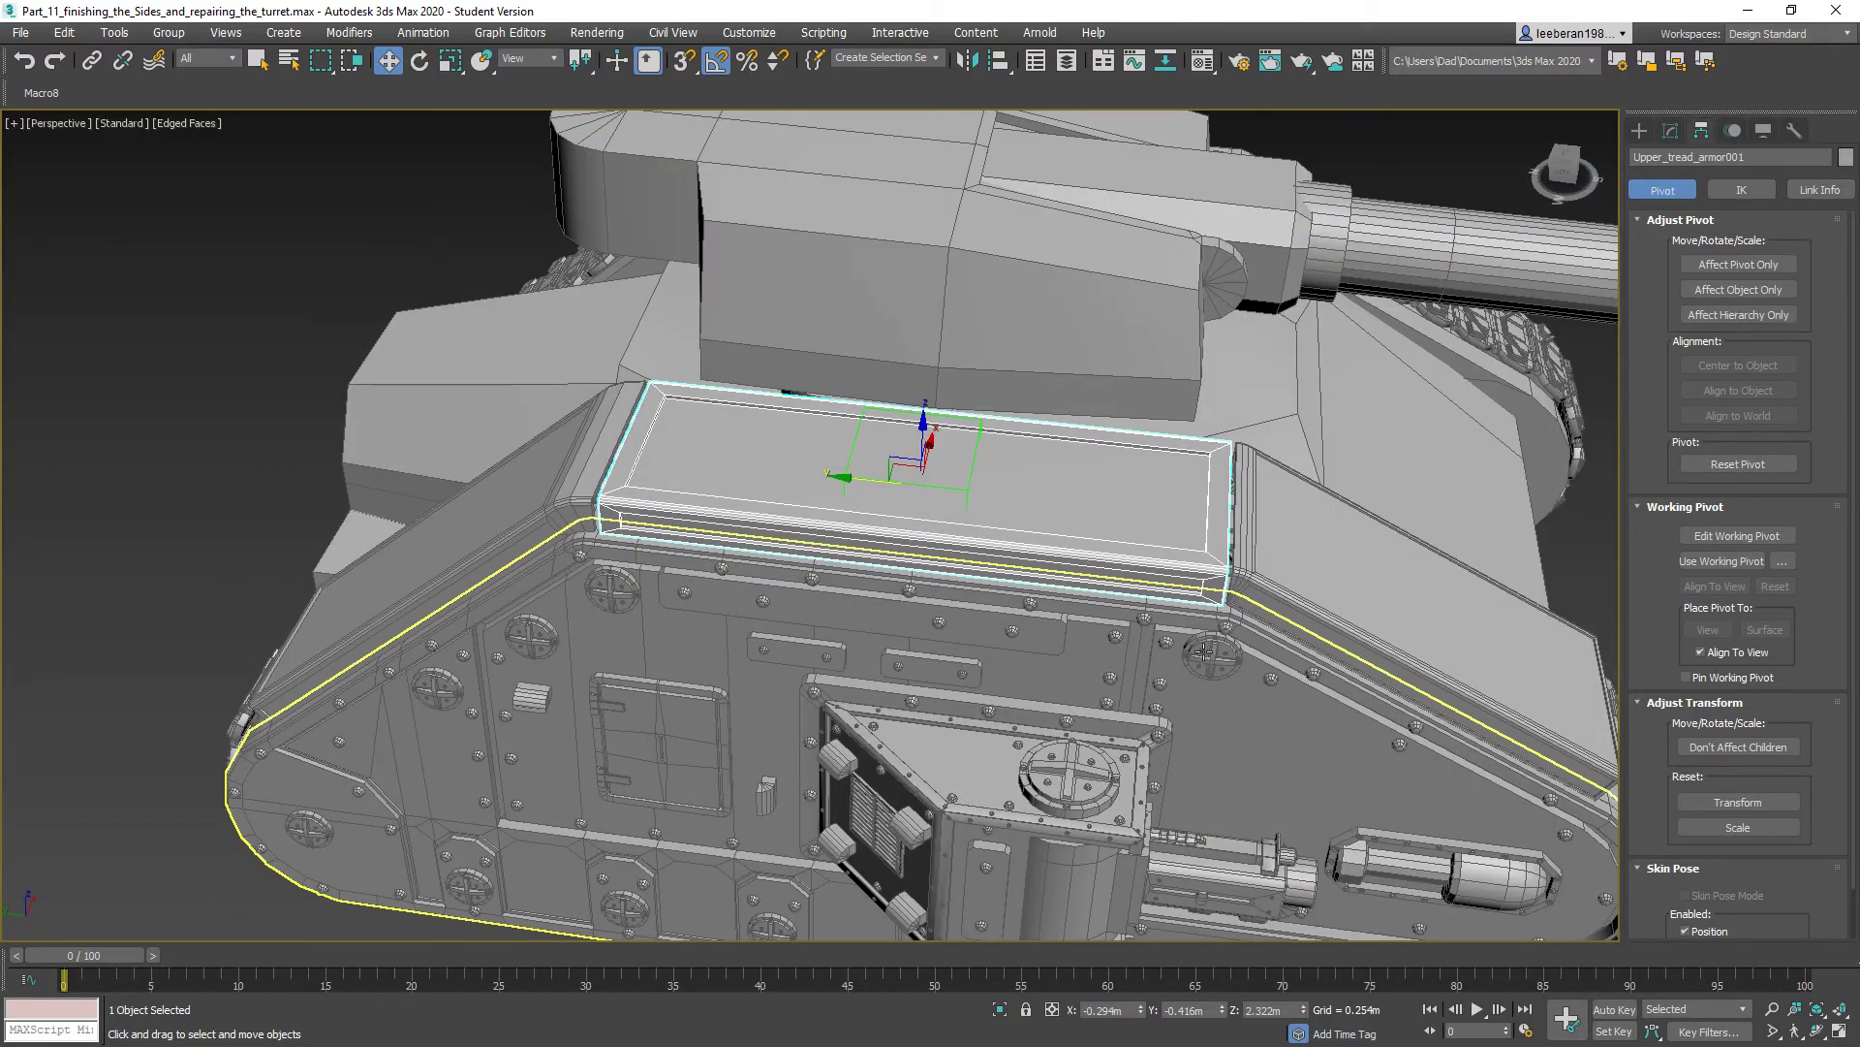
pyautogui.keyDown('alt'); pyautogui.moveTo(1123, 582); pyautogui.dragTo(1337, 665, button='middle'); pyautogui.keyUp('alt')
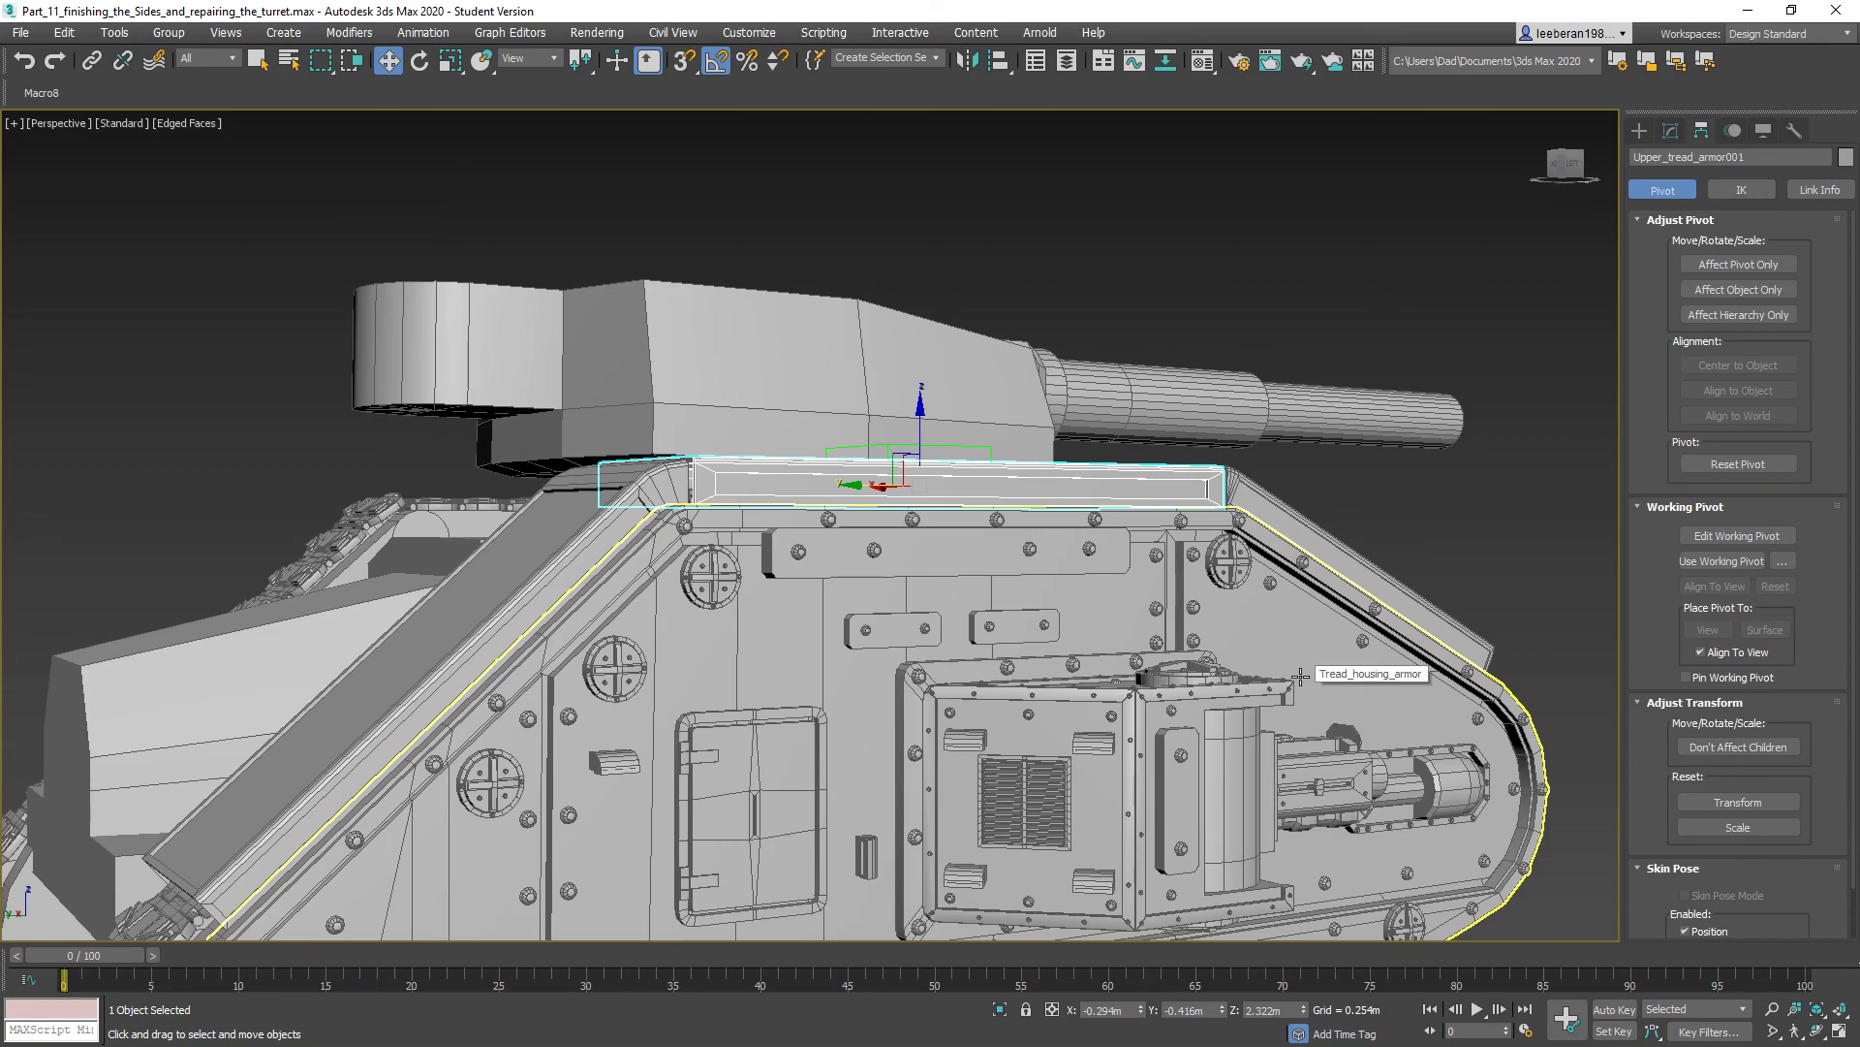
pyautogui.keyDown('alt'); pyautogui.moveTo(1300, 676); pyautogui.dragTo(1222, 630, button='middle'); pyautogui.keyUp('alt')
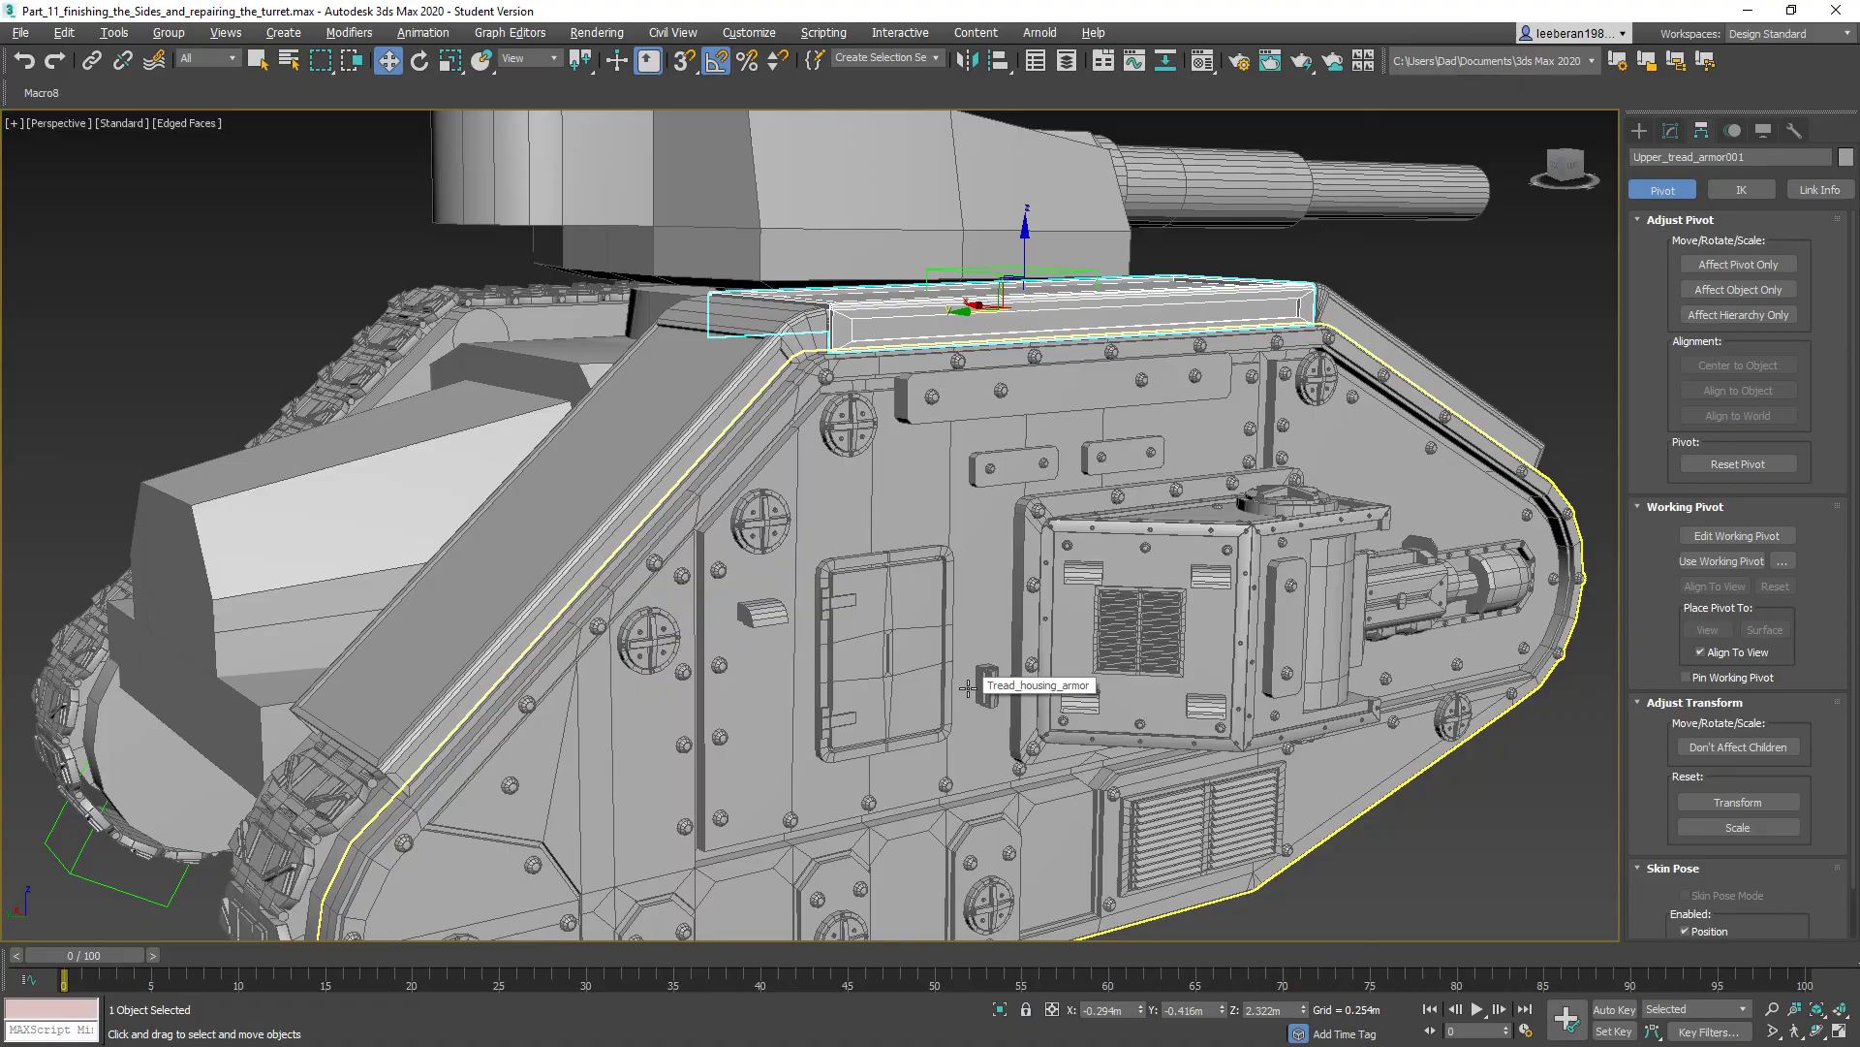
pyautogui.keyDown('alt'); pyautogui.moveTo(968, 688); pyautogui.dragTo(788, 711, button='middle'); pyautogui.keyUp('alt')
pyautogui.moveTo(944, 683); pyautogui.dragTo(416, 617, button='middle')
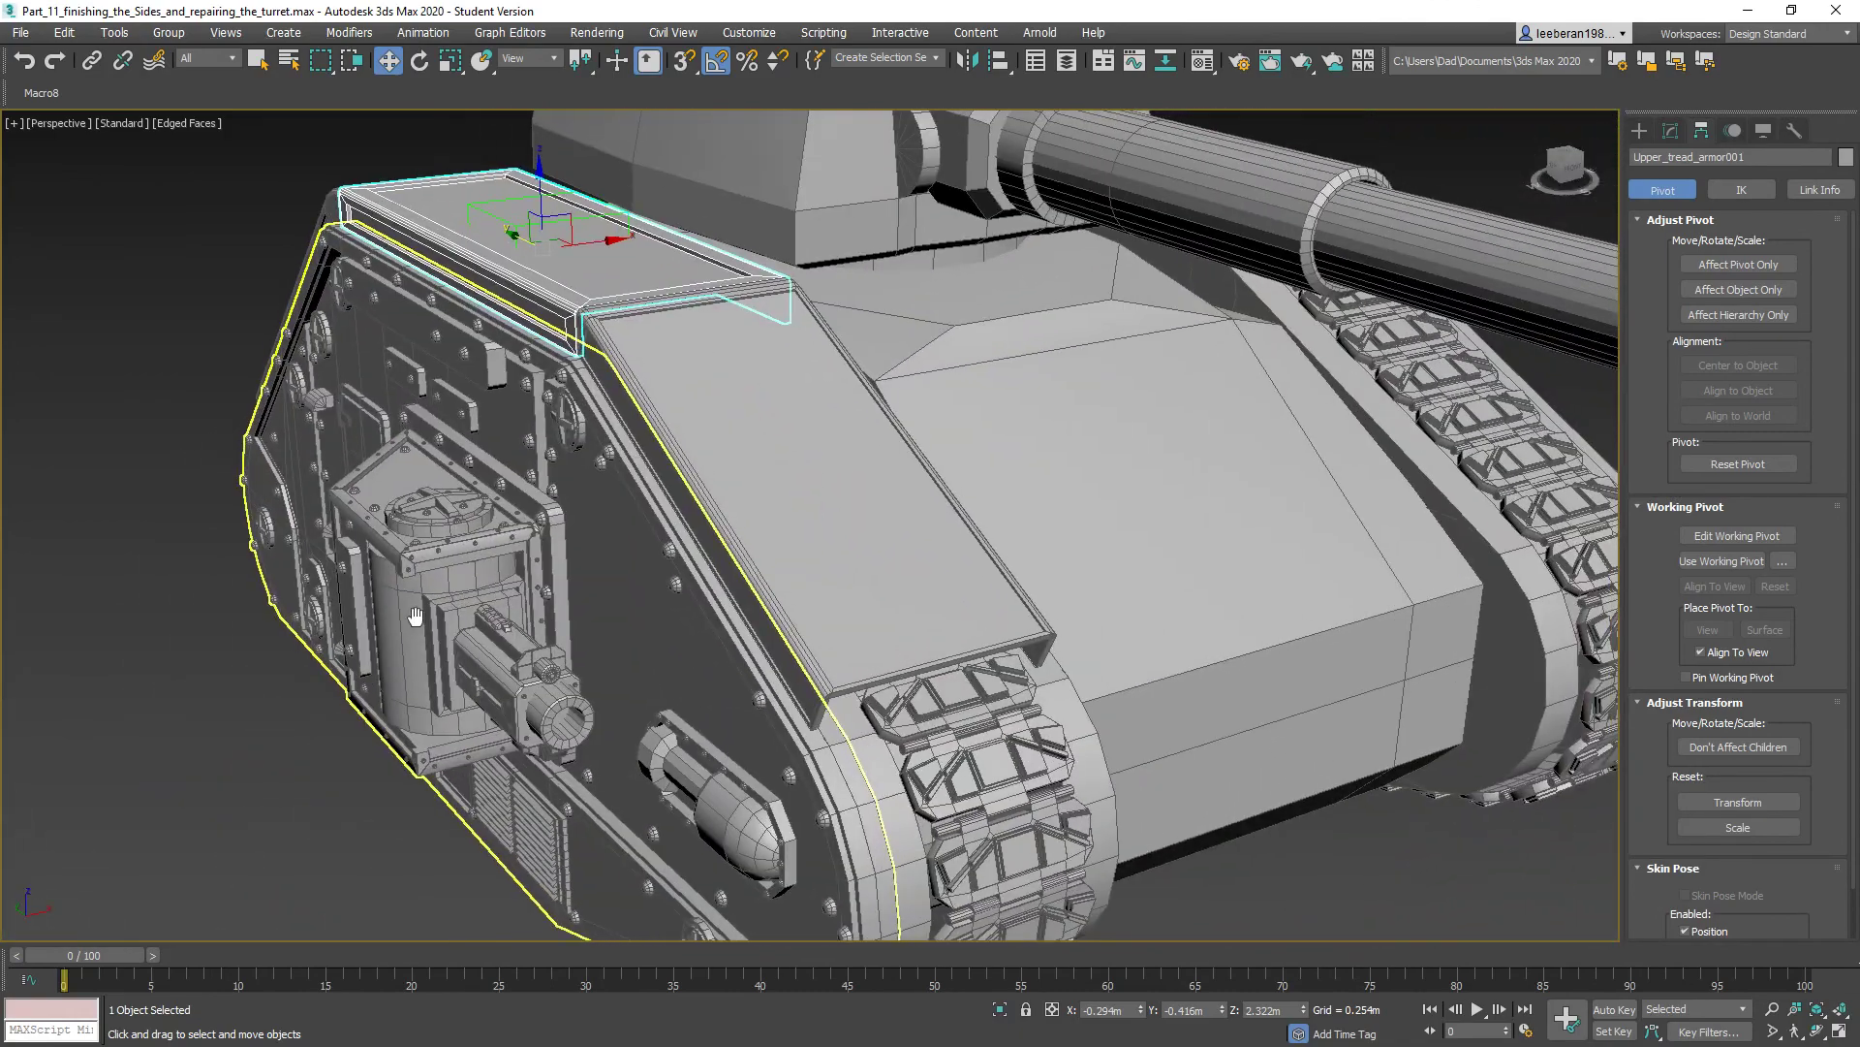